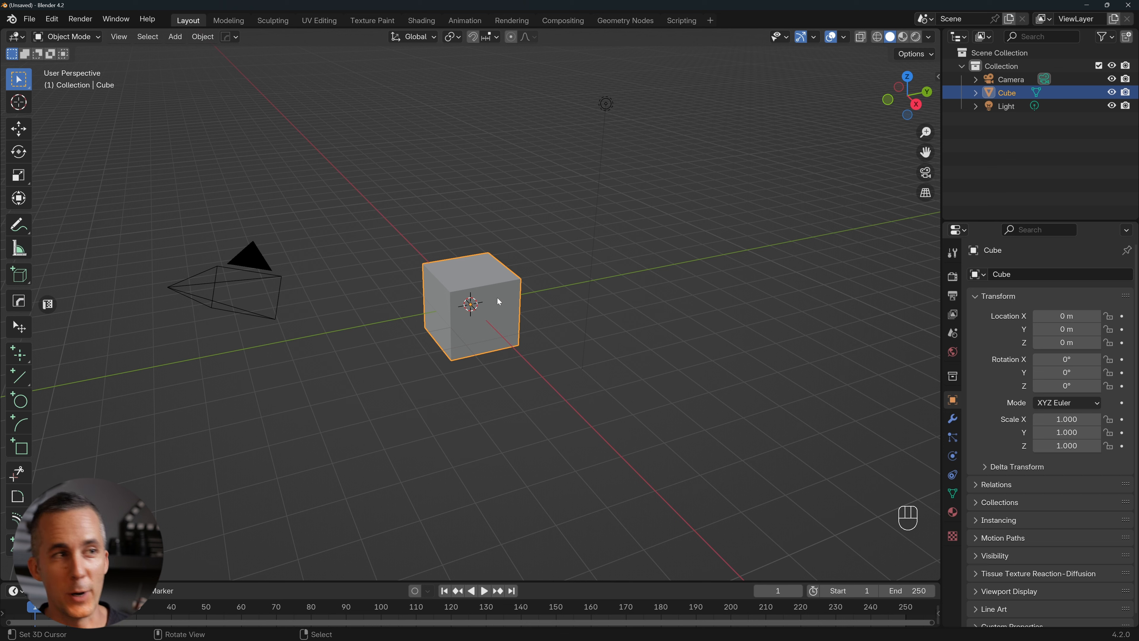
# Delete the default camera and light, leaving only the cube in the scene.
pyautogui.moveTo(215, 216); pyautogui.dragTo(291, 327)
pyautogui.keyDown('shift'); pyautogui.moveTo(573, 92); pyautogui.dragTo(646, 137); pyautogui.keyUp('shift')
pyautogui.press('Delete')
pyautogui.scroll(2, 490, 266)
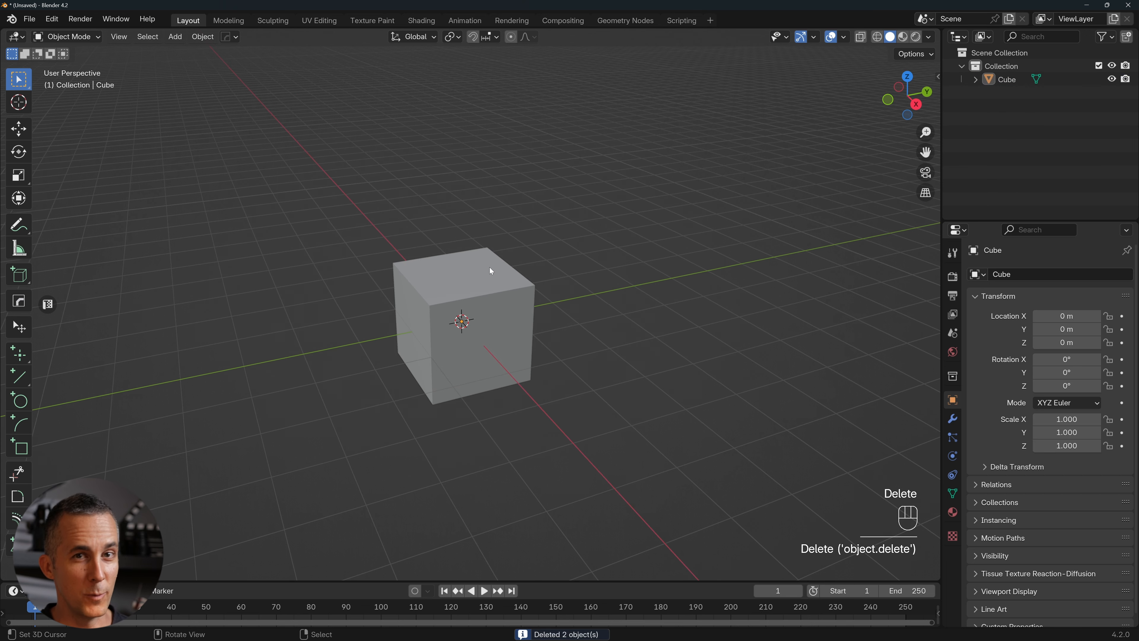
# Select the cube, show its transform values in the viewport, and set the scene's length unit to Millimeters.
pyautogui.click(489, 296)
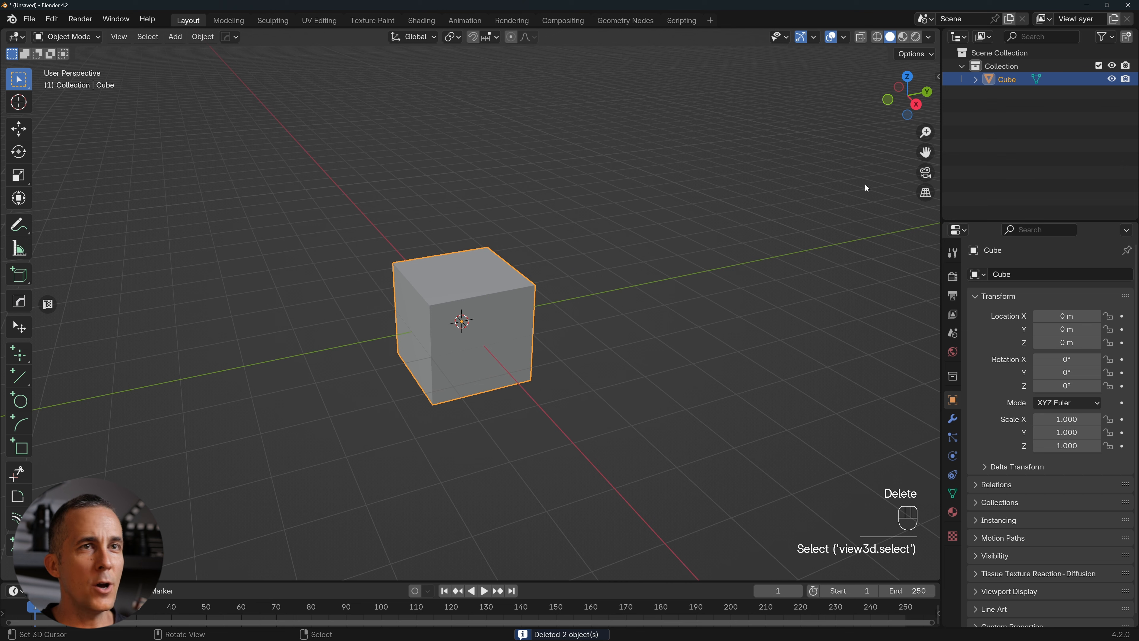
pyautogui.press('n')
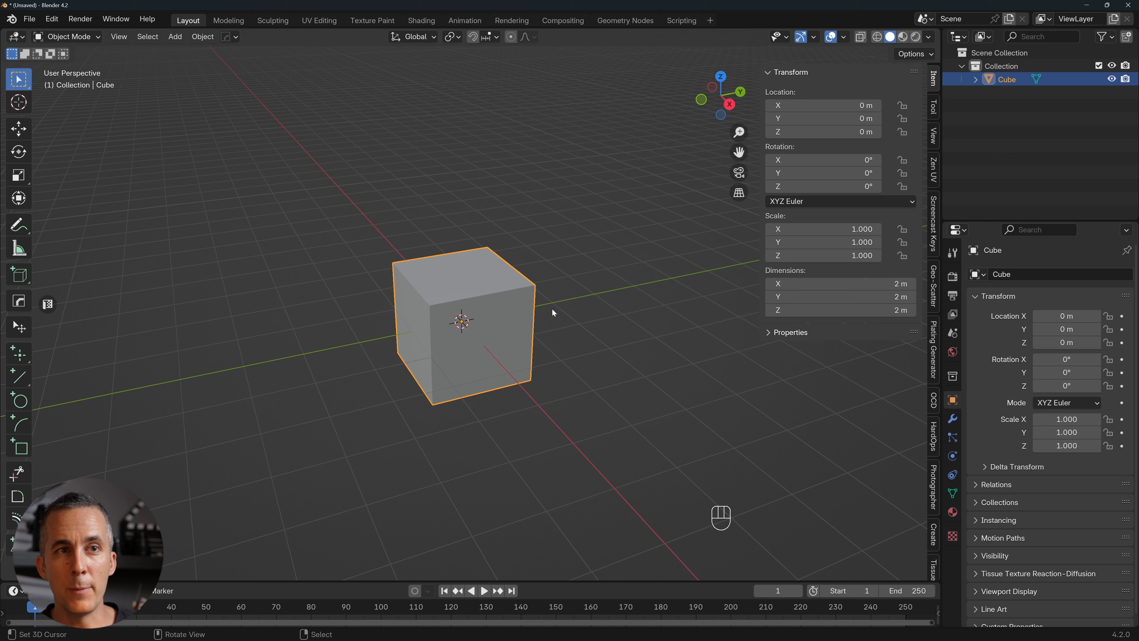
pyautogui.click(953, 334)
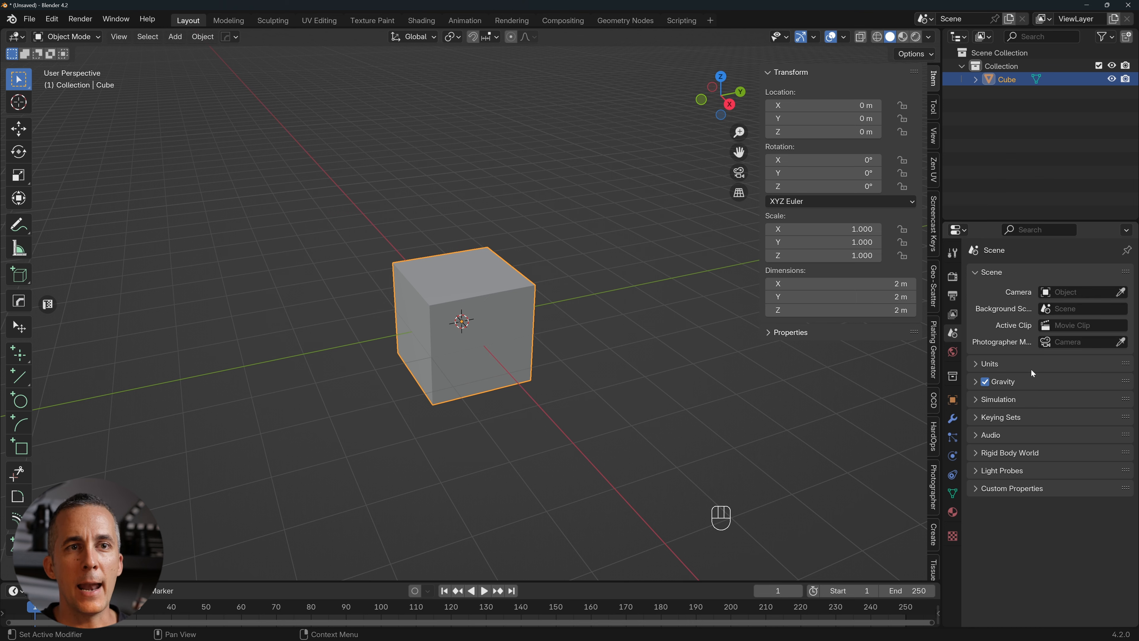
pyautogui.click(1012, 363)
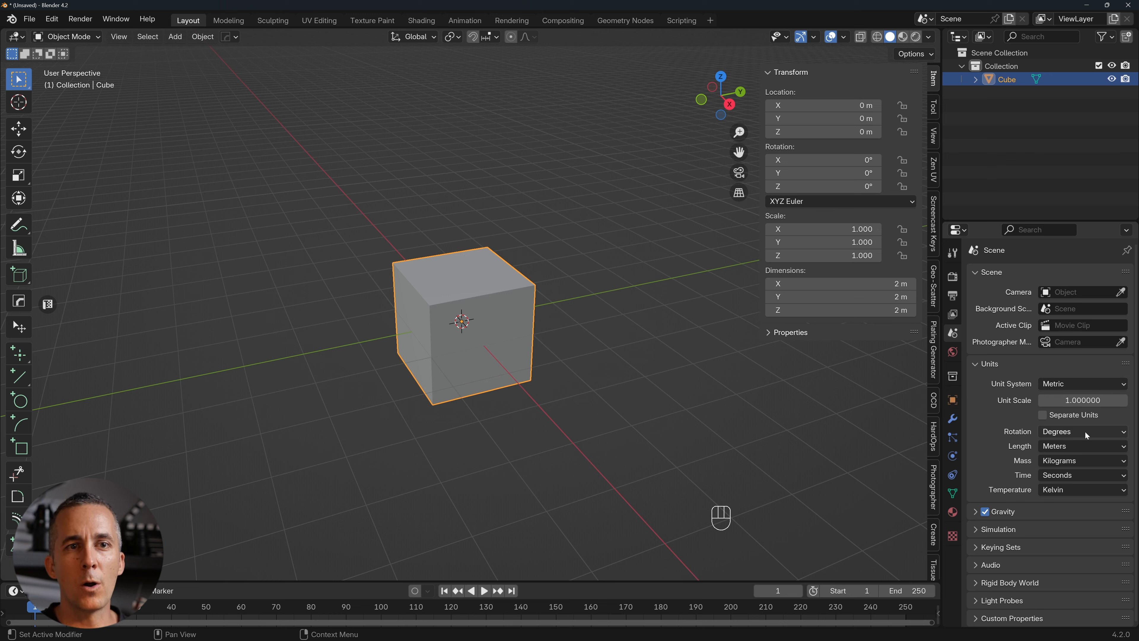
pyautogui.click(1064, 449)
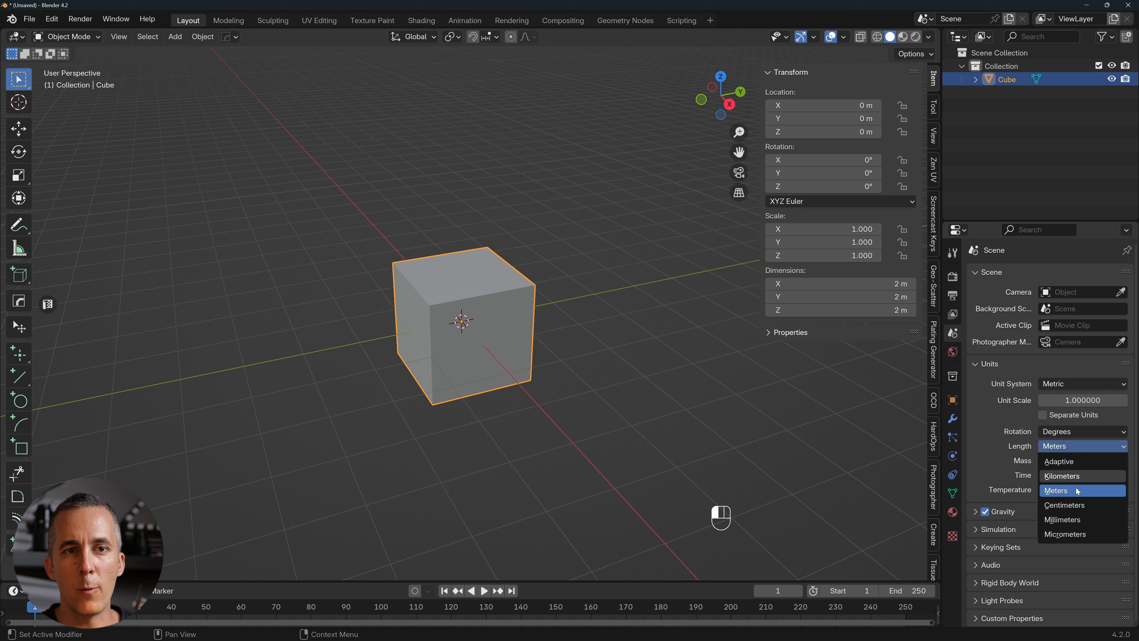
pyautogui.click(1079, 517)
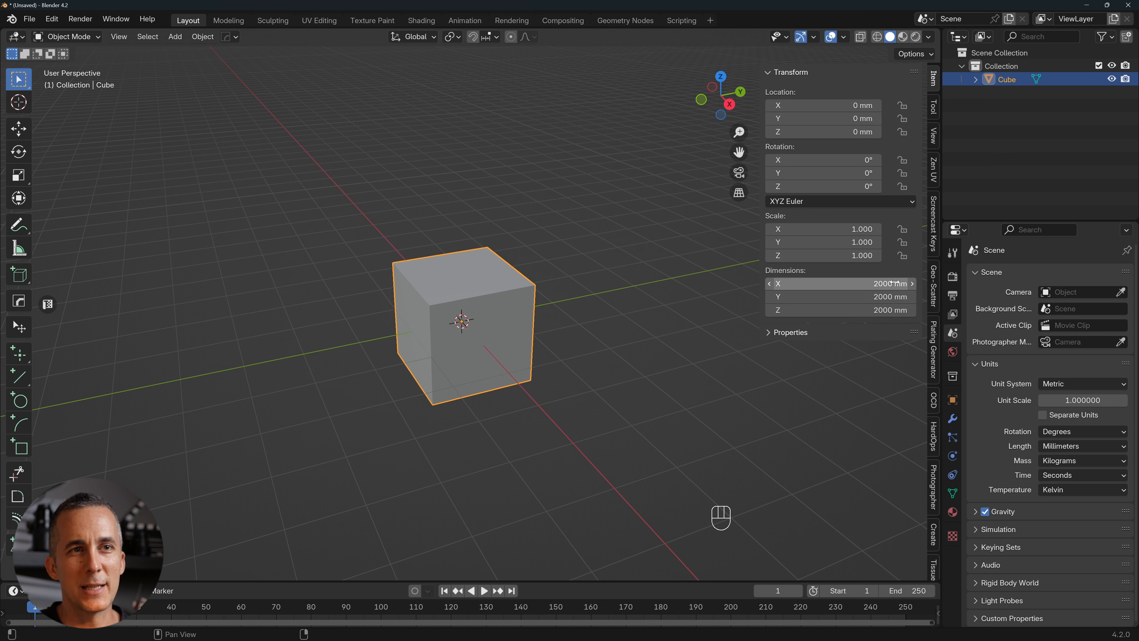
# Set the scene's unit scale to 0.01.
pyautogui.click(1053, 400)
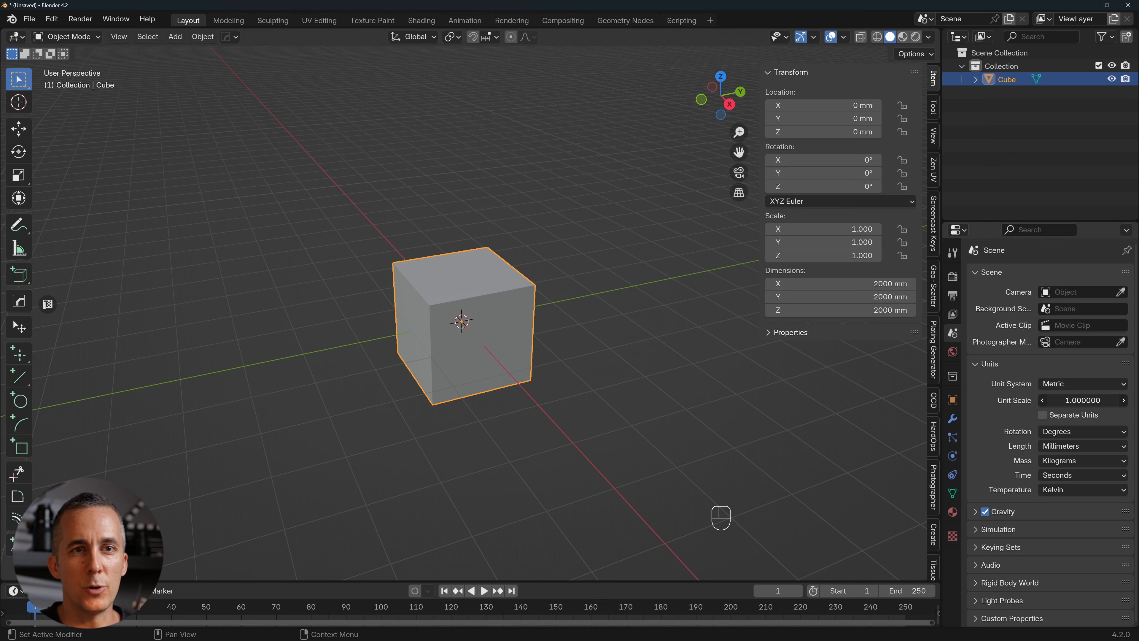
pyautogui.write('0.01')
pyautogui.press('Return')
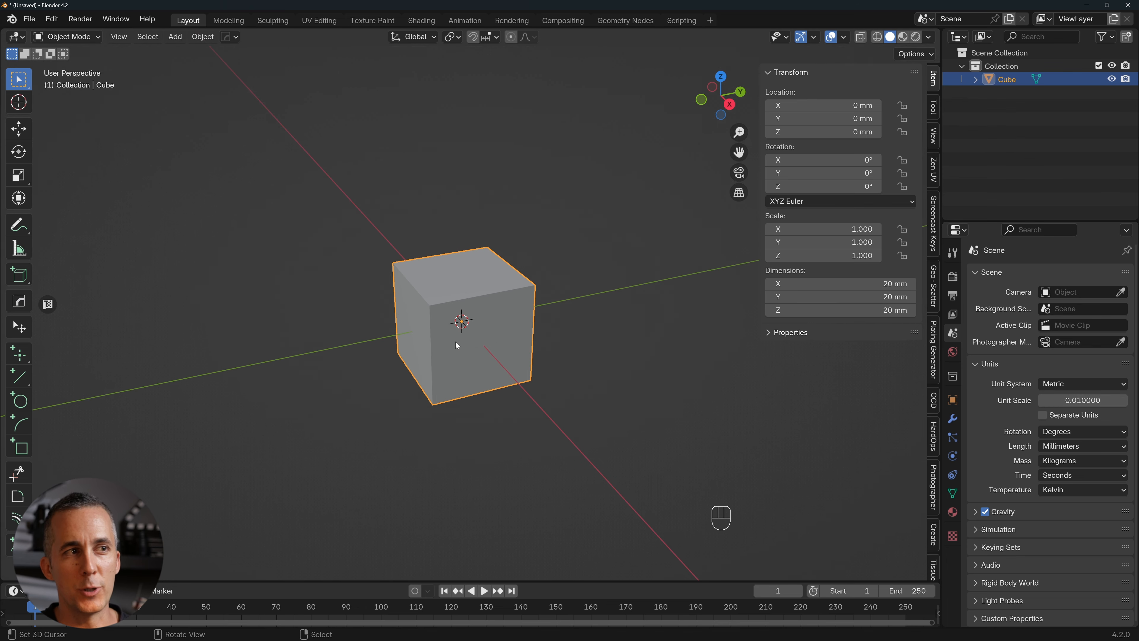
# Set the scale of the viewport's grid overlay to 0.01.
pyautogui.scroll(-10, 478, 315)
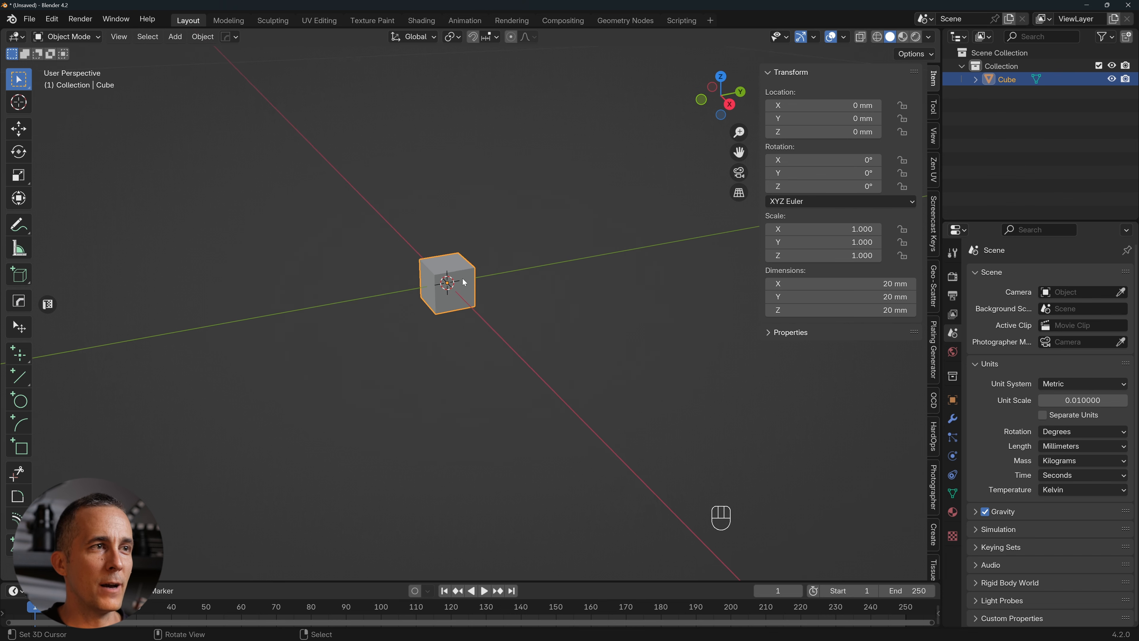
pyautogui.scroll(-2, 462, 279)
pyautogui.scroll(10, 488, 298)
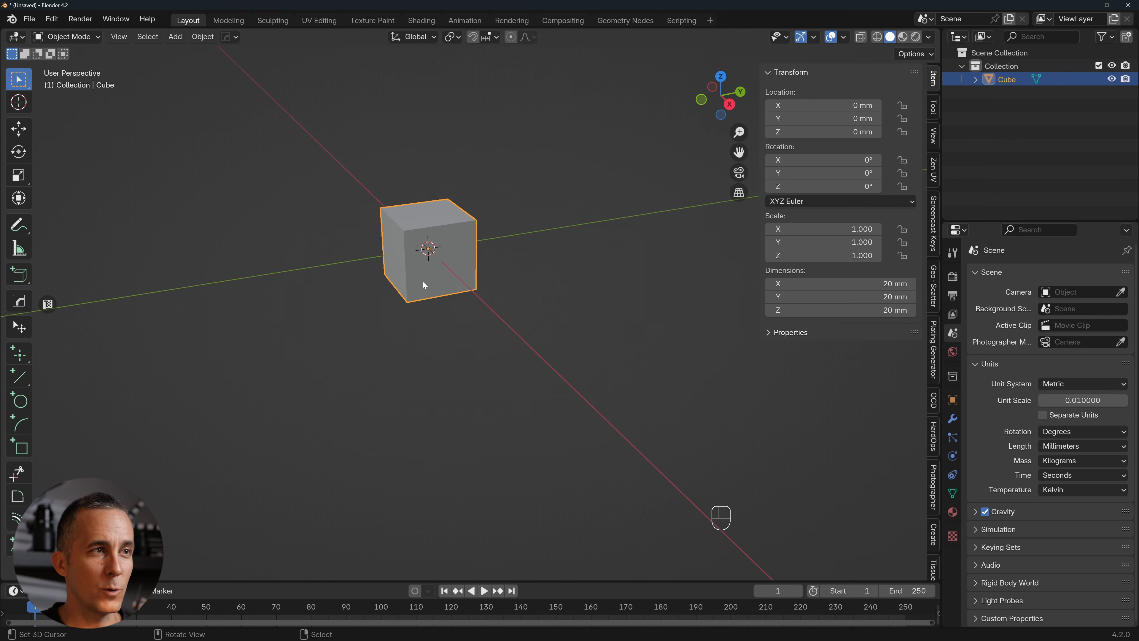
pyautogui.keyDown('shift'); pyautogui.moveTo(424, 285); pyautogui.dragTo(447, 315, button='middle'); pyautogui.keyUp('shift')
pyautogui.scroll(2, 458, 316)
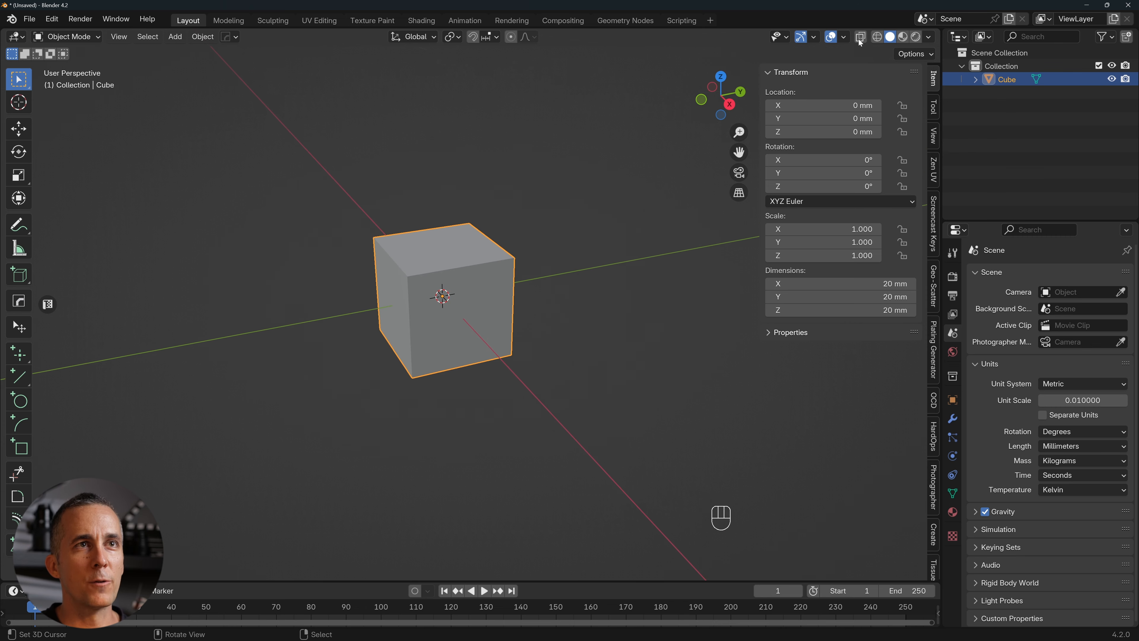
pyautogui.click(843, 36)
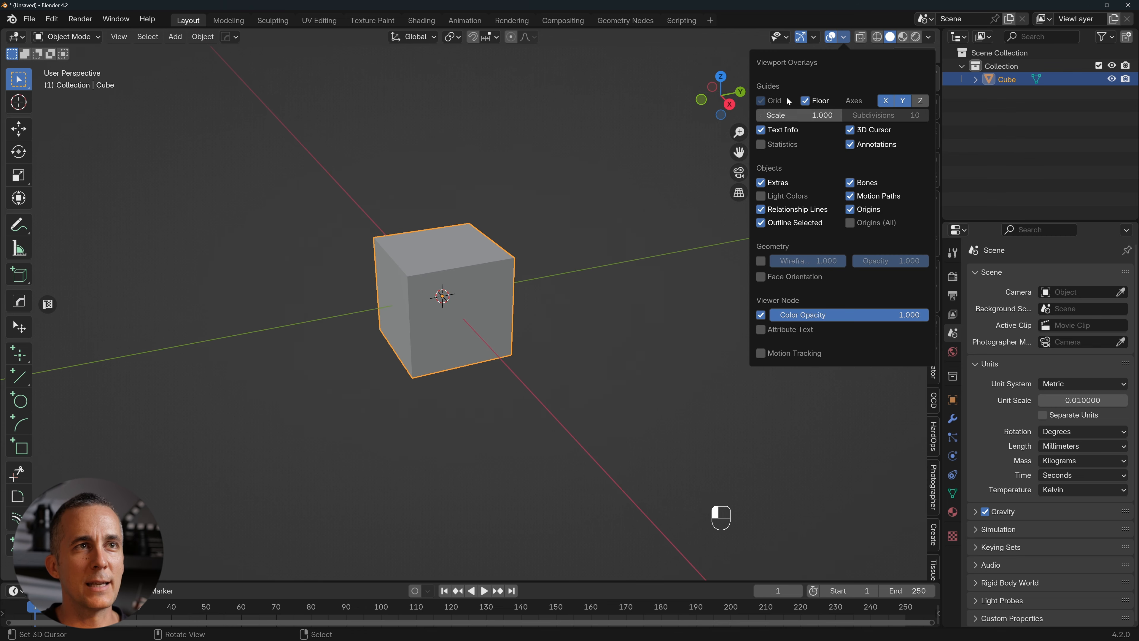
pyautogui.click(794, 116)
pyautogui.write('0.01')
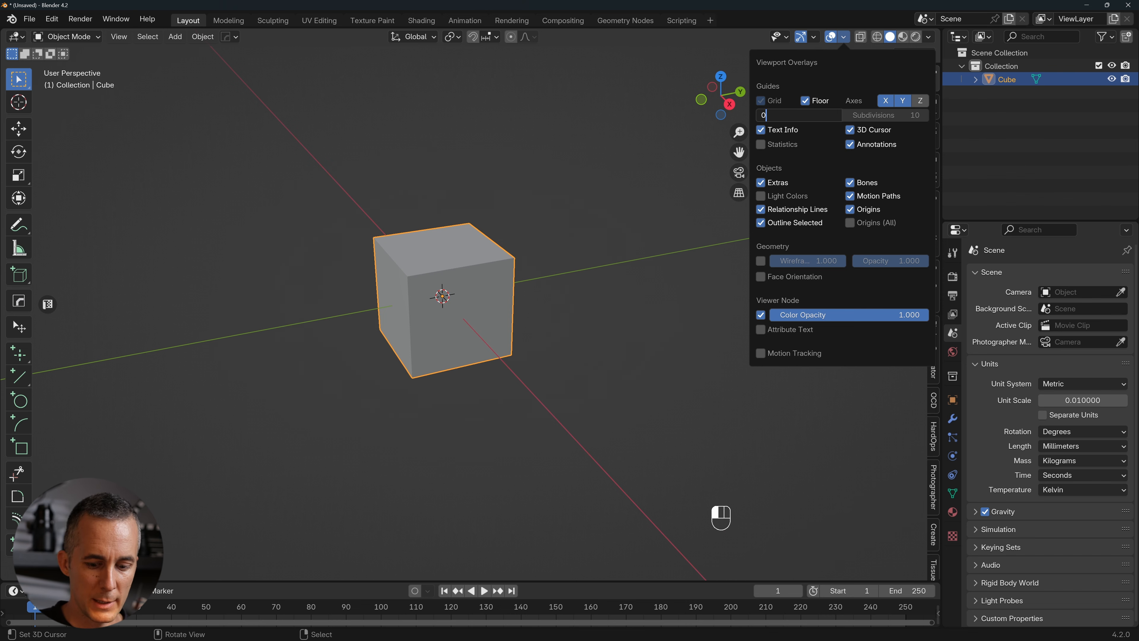
pyautogui.press('Return')
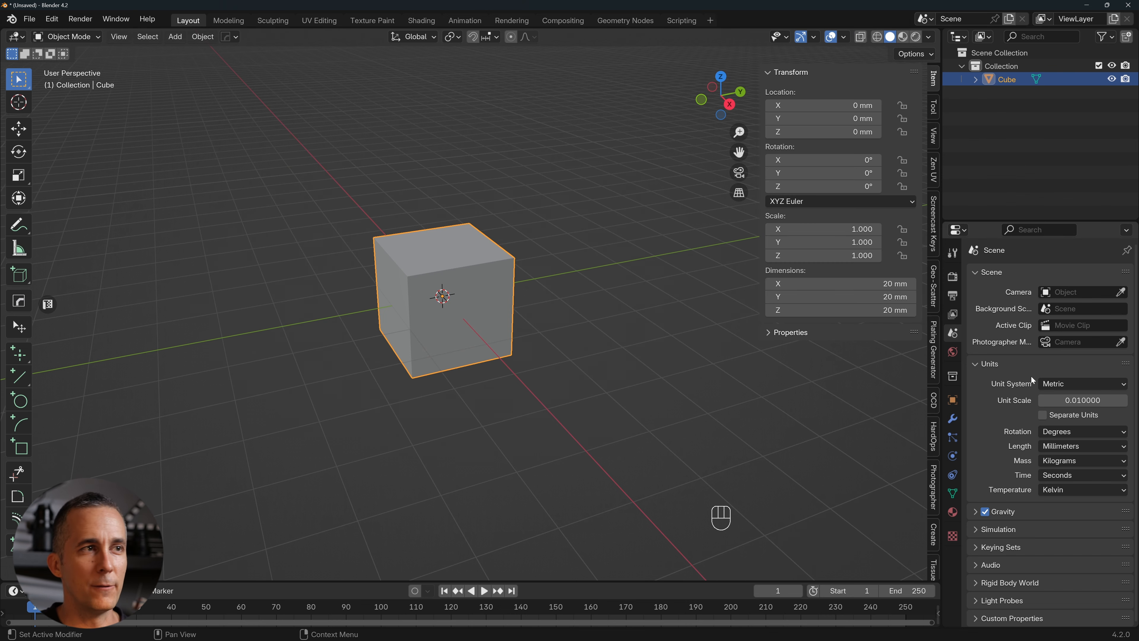
# Examine the cube against the grid spacing in the top orthographic view and in perspective.
pyautogui.moveTo(501, 362); pyautogui.dragTo(470, 371, button='middle')
pyautogui.press('KP_7')
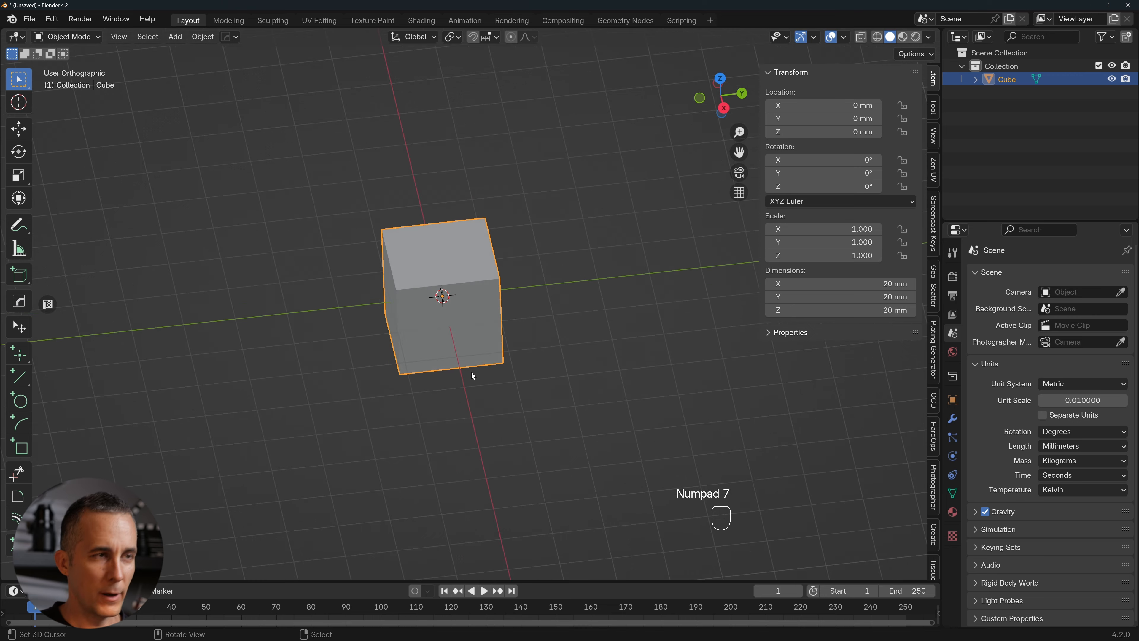
pyautogui.moveTo(350, 327); pyautogui.dragTo(382, 350, button='middle')
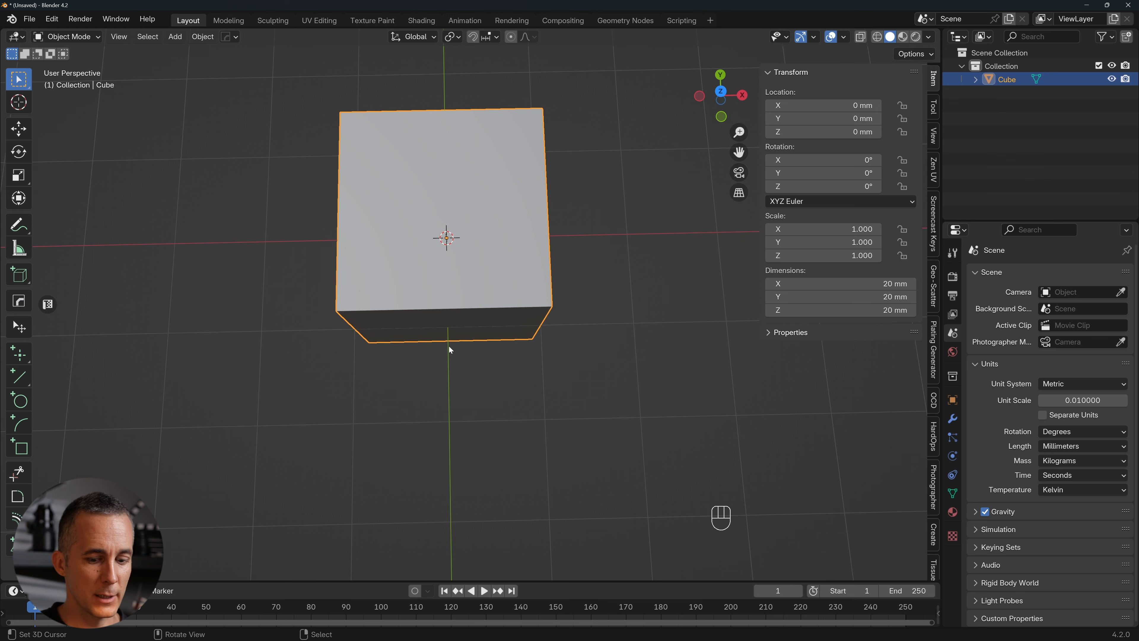
pyautogui.press('KP_7')
pyautogui.scroll(5, 364, 337)
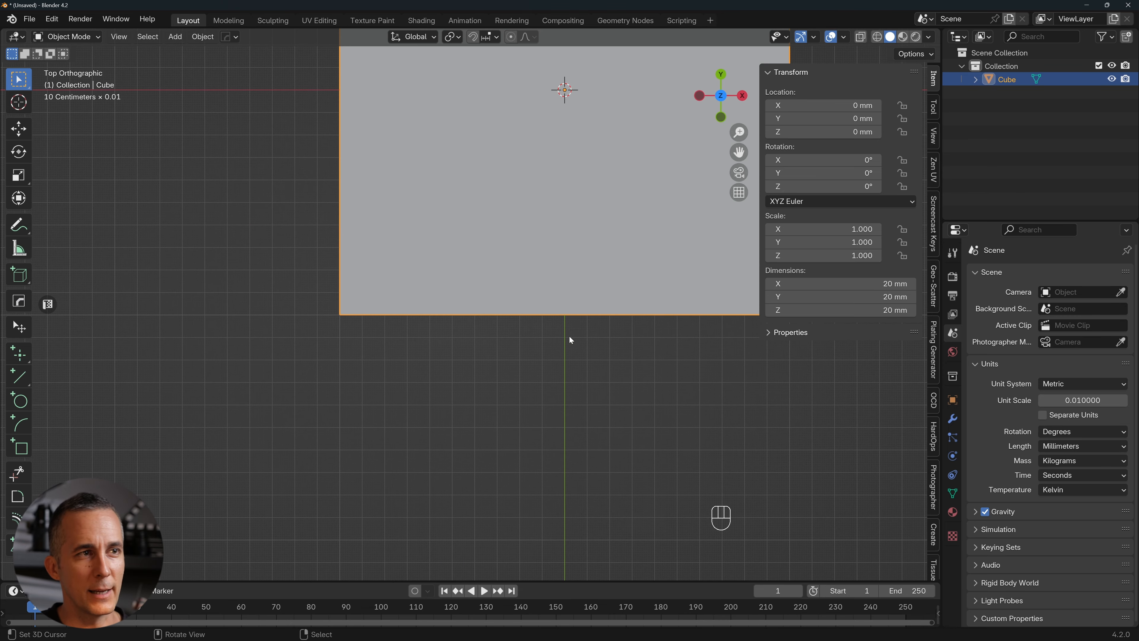
pyautogui.scroll(-2, 570, 340)
pyautogui.scroll(-3, 599, 332)
pyautogui.moveTo(596, 337); pyautogui.dragTo(516, 274, button='middle')
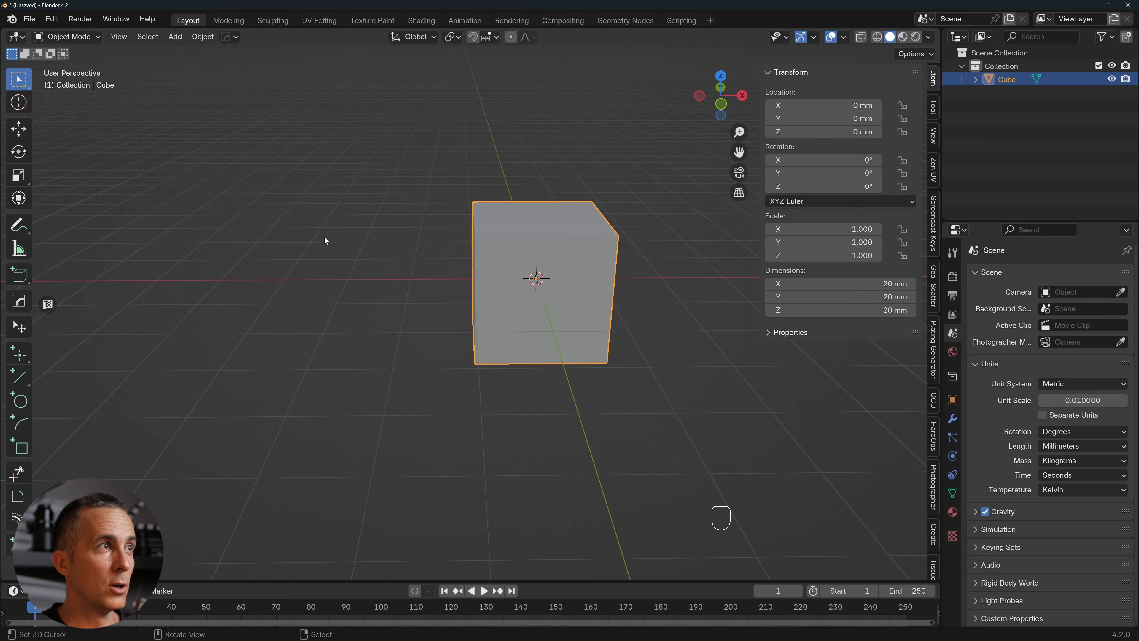
# Sketch a three-legged stand with a ball head and a rectangular device on it, using annotation strokes beside the cube.
pyautogui.click(18, 224)
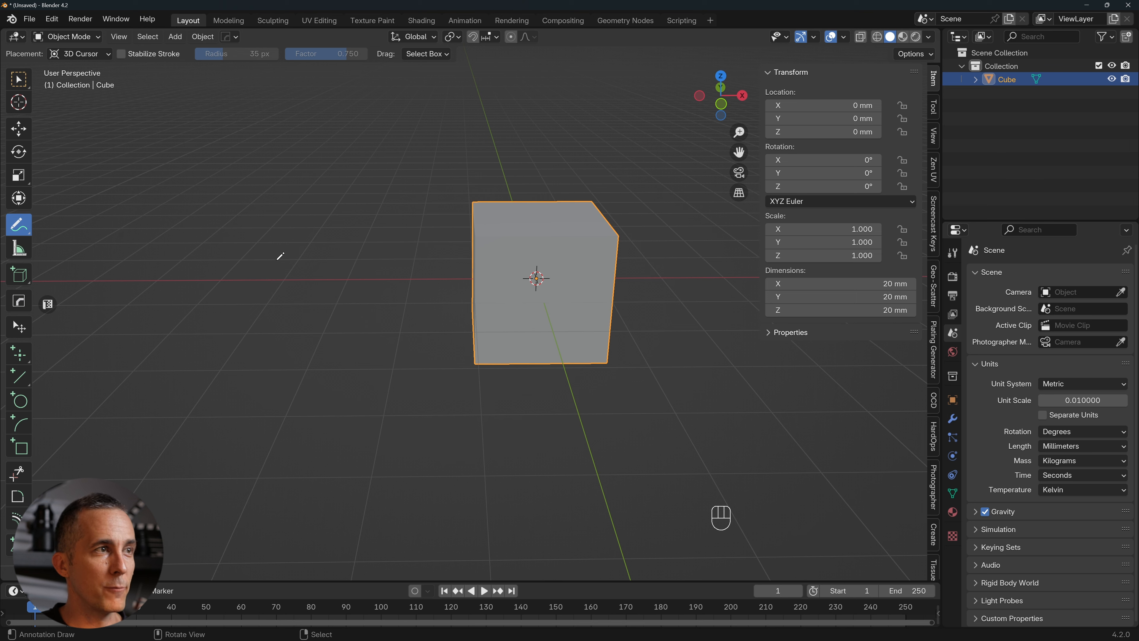
pyautogui.moveTo(251, 295)
pyautogui.mouseDown()
pyautogui.moveTo(274, 232)
pyautogui.moveTo(311, 259)
pyautogui.moveTo(323, 292)
pyautogui.mouseUp()
pyautogui.moveTo(287, 236); pyautogui.dragTo(287, 283)
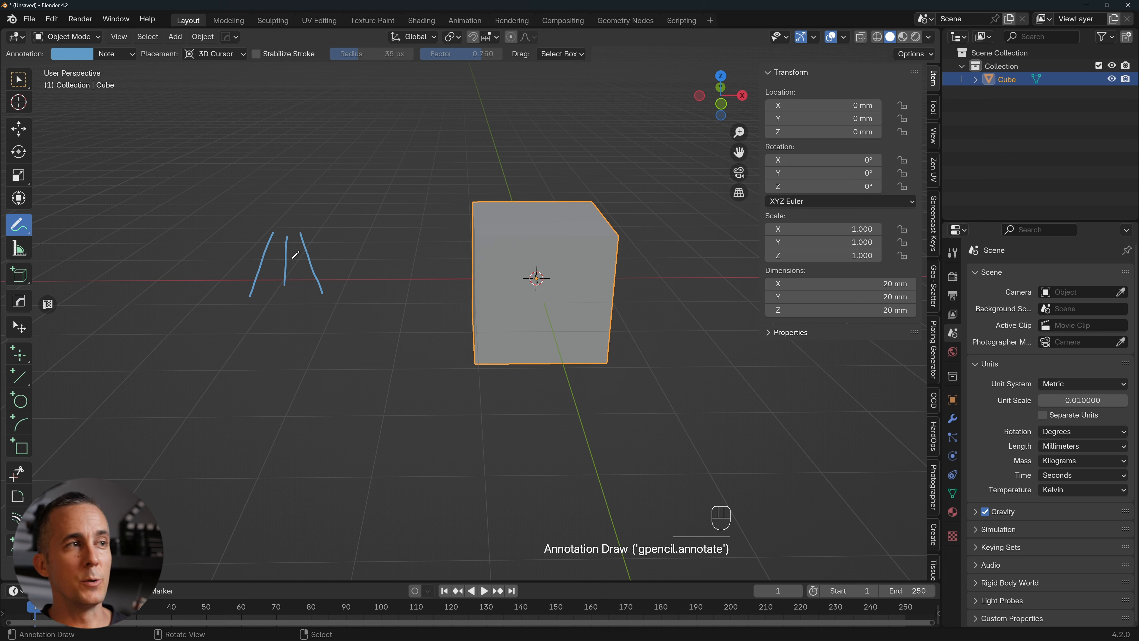
pyautogui.moveTo(280, 229)
pyautogui.mouseDown()
pyautogui.moveTo(300, 233)
pyautogui.moveTo(273, 230)
pyautogui.moveTo(287, 226)
pyautogui.moveTo(280, 218)
pyautogui.moveTo(283, 229)
pyautogui.moveTo(319, 228)
pyautogui.moveTo(319, 175)
pyautogui.moveTo(249, 180)
pyautogui.moveTo(252, 227)
pyautogui.moveTo(280, 229)
pyautogui.mouseUp()
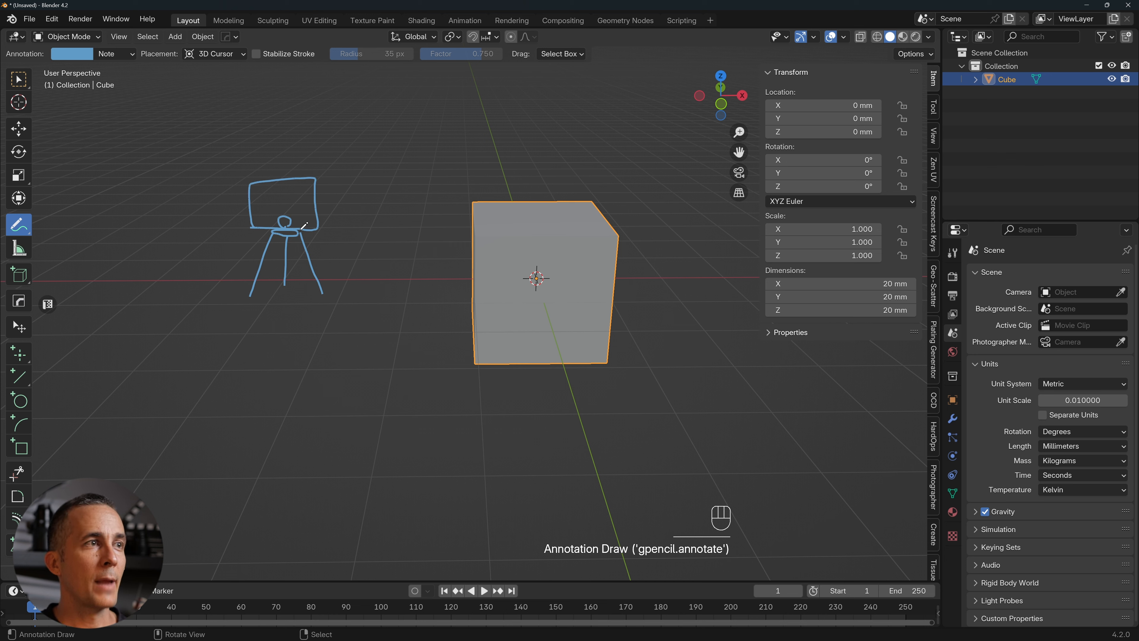
# Undo all the annotation strokes of the stand sketch and return to the box selection tool.
pyautogui.hotkey('ctrl', 'z')
pyautogui.hotkey('ctrl', 'z')
pyautogui.hotkey('ctrl', 'z')
pyautogui.hotkey('ctrl', 'z')
pyautogui.hotkey('ctrl', 'z')
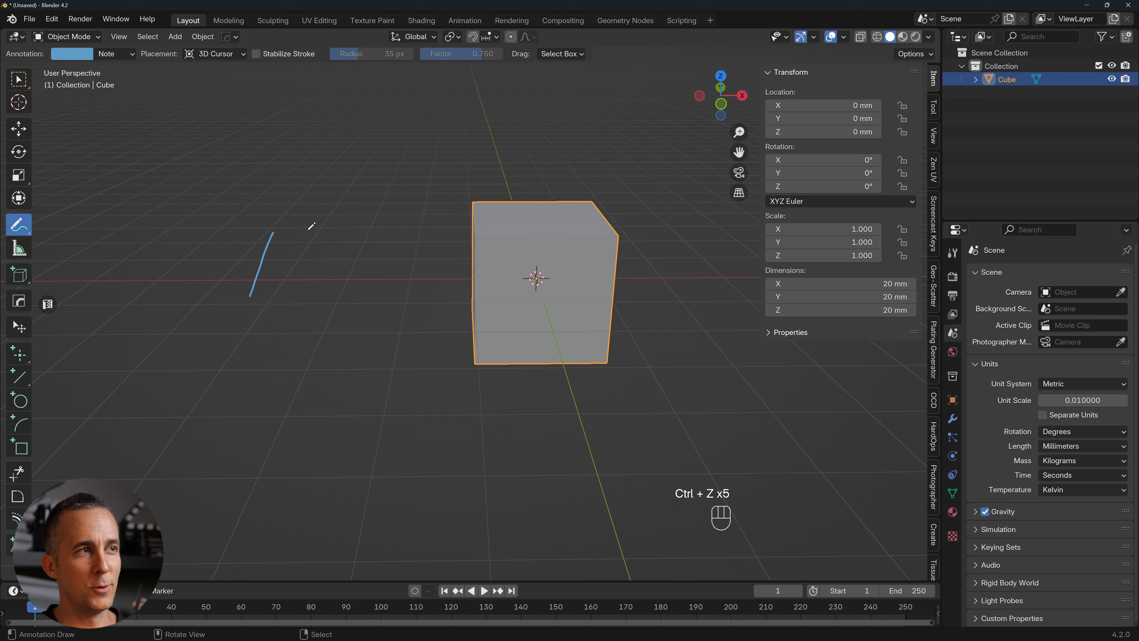
pyautogui.hotkey('ctrl', 'z')
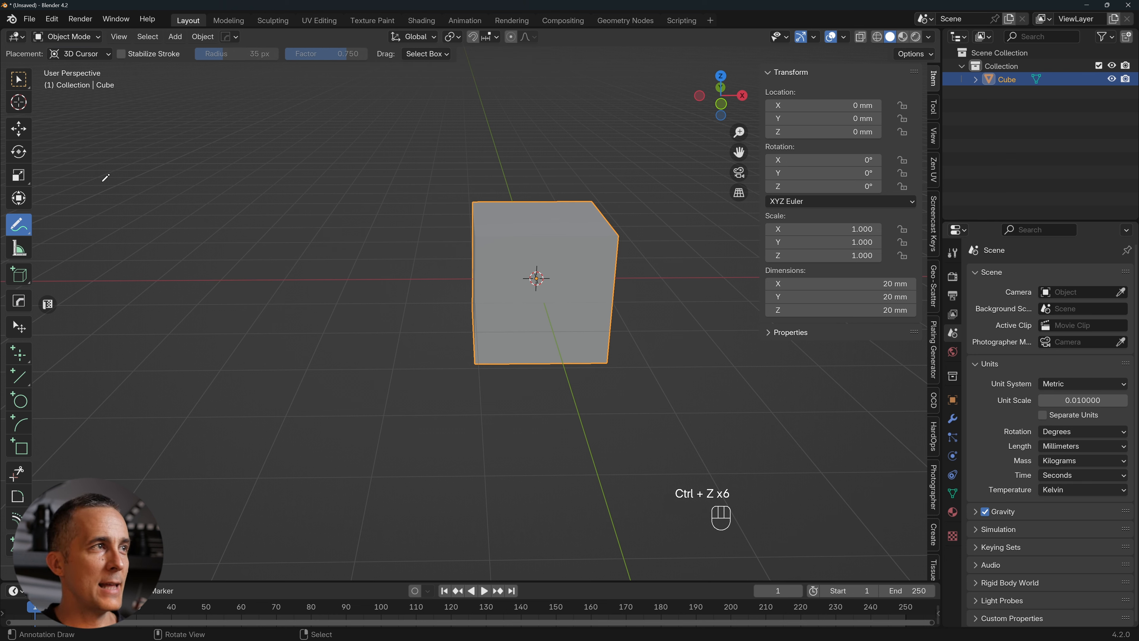
pyautogui.click(24, 88)
# Enable Cavity in the viewport's solid shading and set its type to Both.
pyautogui.moveTo(564, 273)
pyautogui.keyDown('shift'); pyautogui.mouseDown(button='middle')
pyautogui.moveTo(552, 293)
pyautogui.moveTo(538, 262)
pyautogui.mouseUp(button='middle'); pyautogui.keyUp('shift')
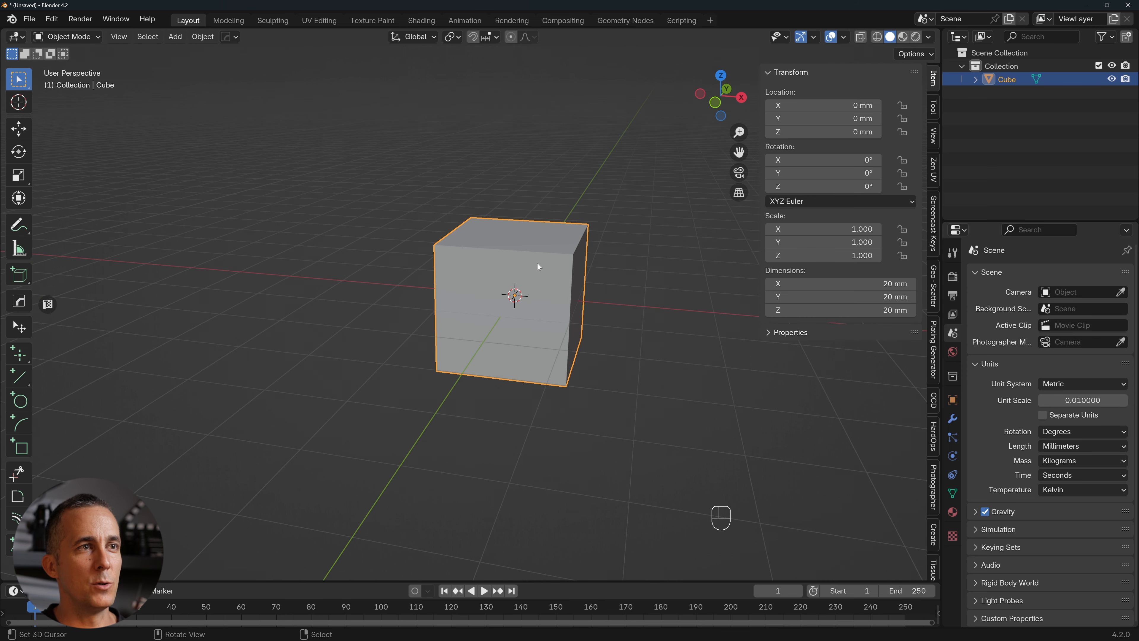
pyautogui.click(928, 38)
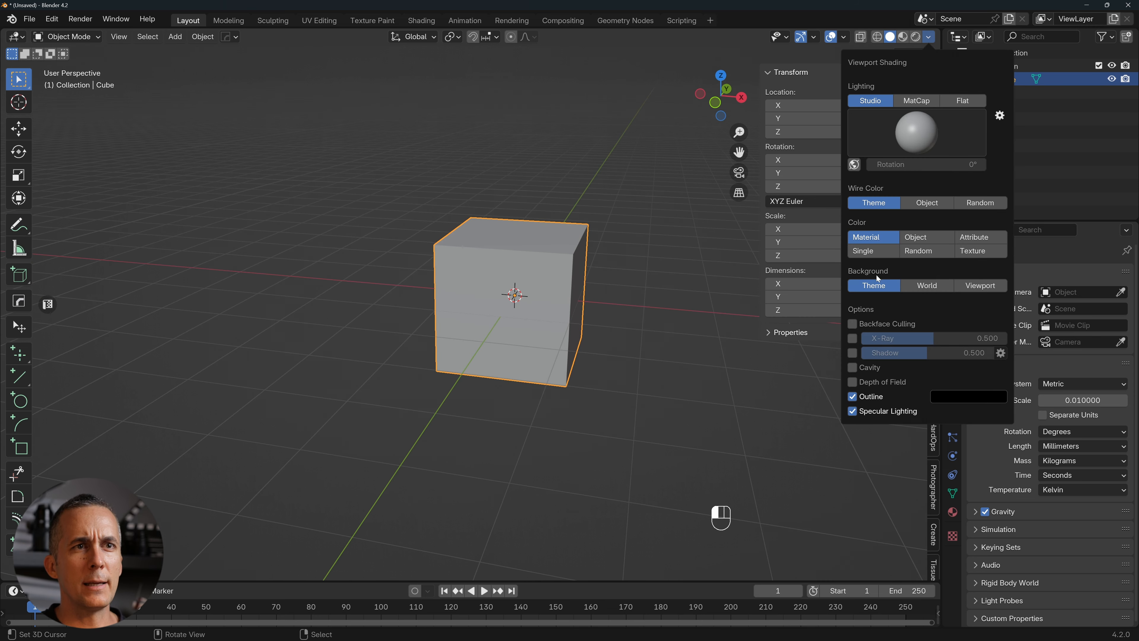
pyautogui.click(852, 368)
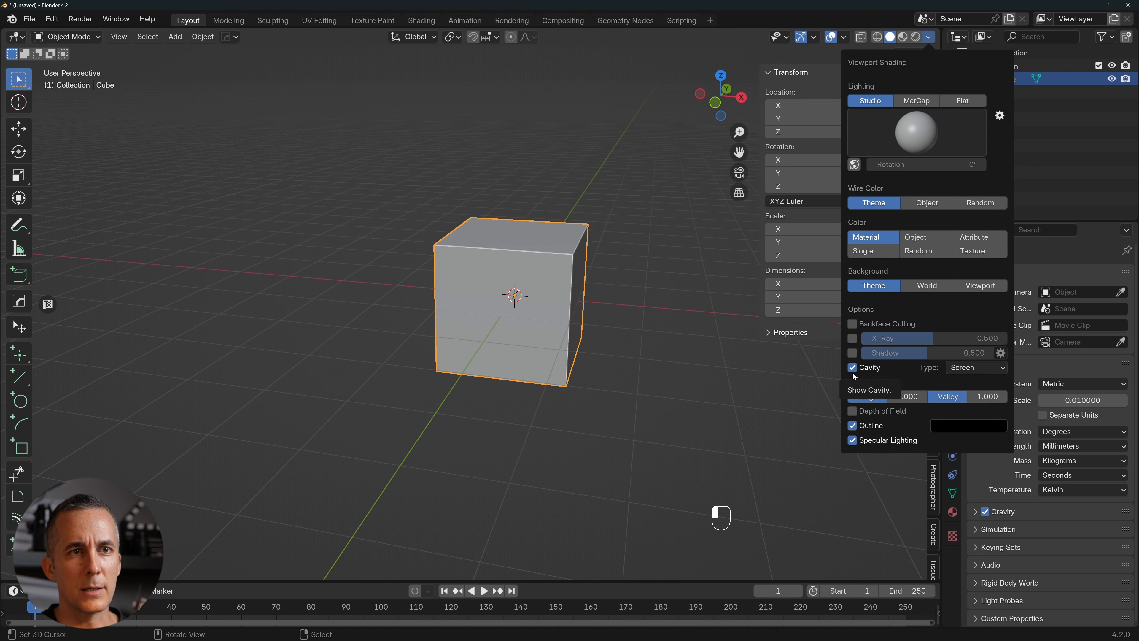
pyautogui.click(959, 368)
pyautogui.click(973, 411)
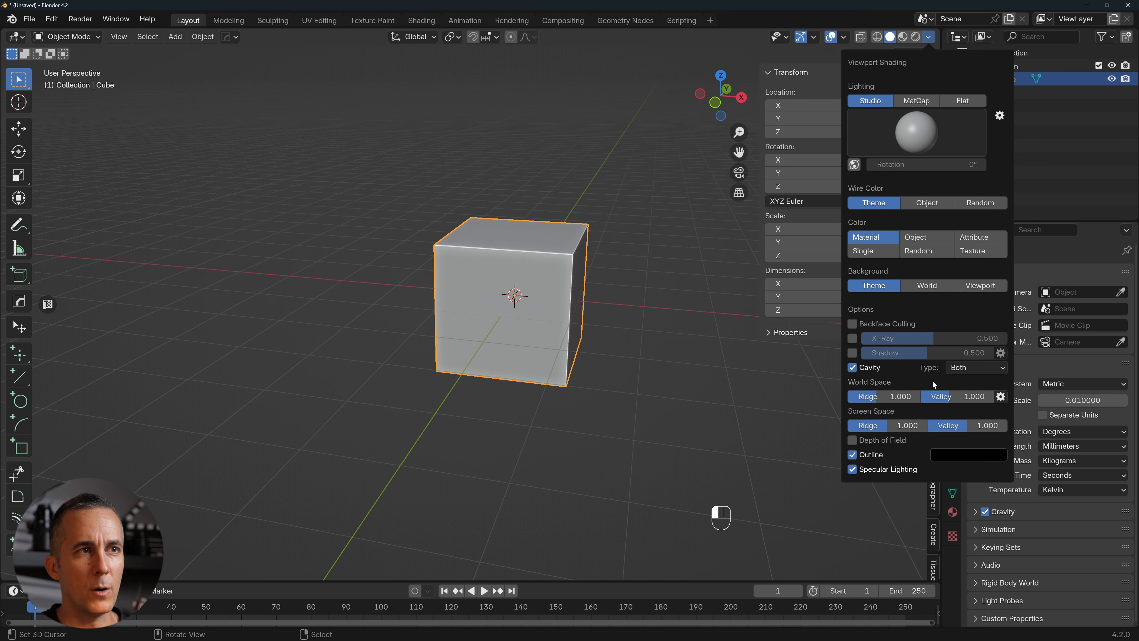
# Set the cube's dimensions to 18 mm in X, 18 mm in Y and 190 mm in Z.
pyautogui.moveTo(596, 270)
pyautogui.mouseDown(button='middle')
pyautogui.moveTo(540, 281)
pyautogui.moveTo(549, 309)
pyautogui.mouseUp(button='middle')
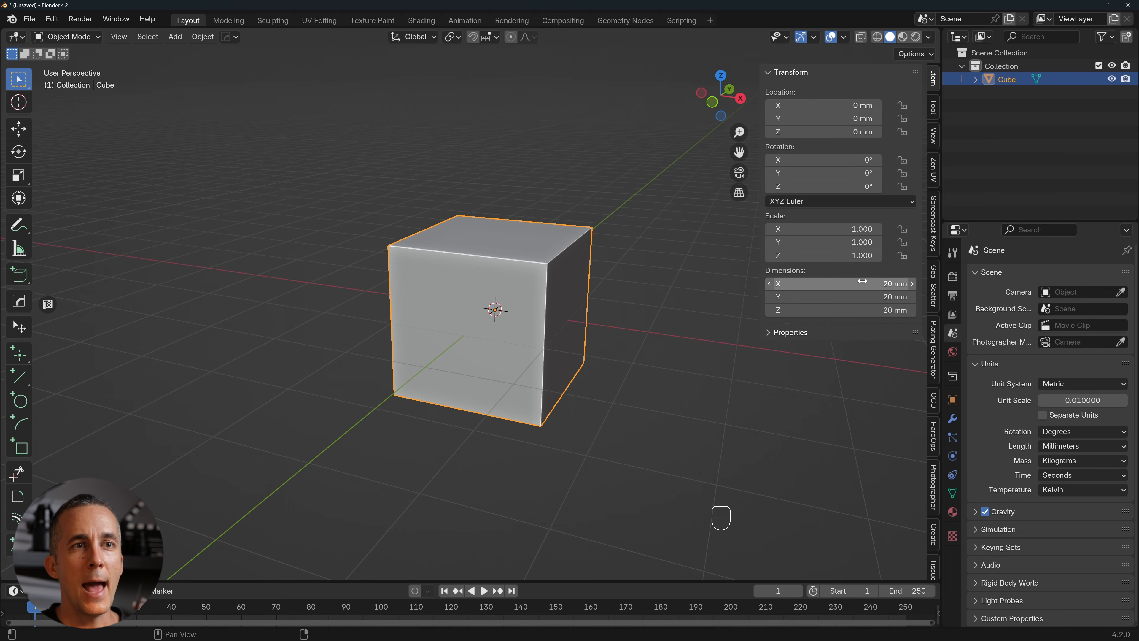
pyautogui.click(886, 284)
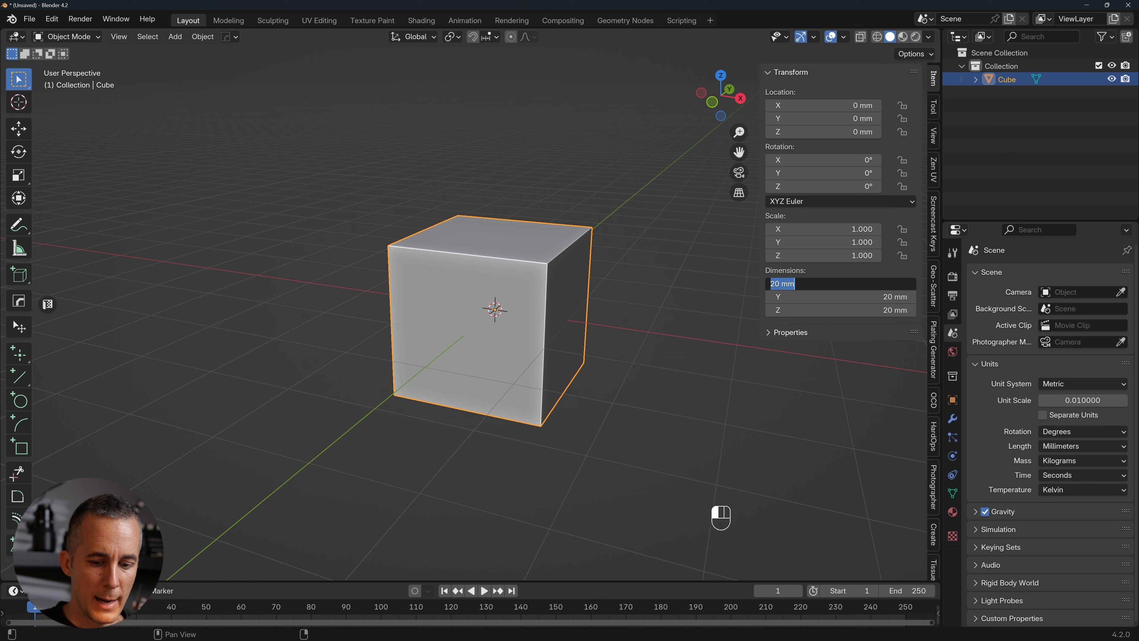
pyautogui.write('19')
pyautogui.press('BackSpace')
pyautogui.write('8')
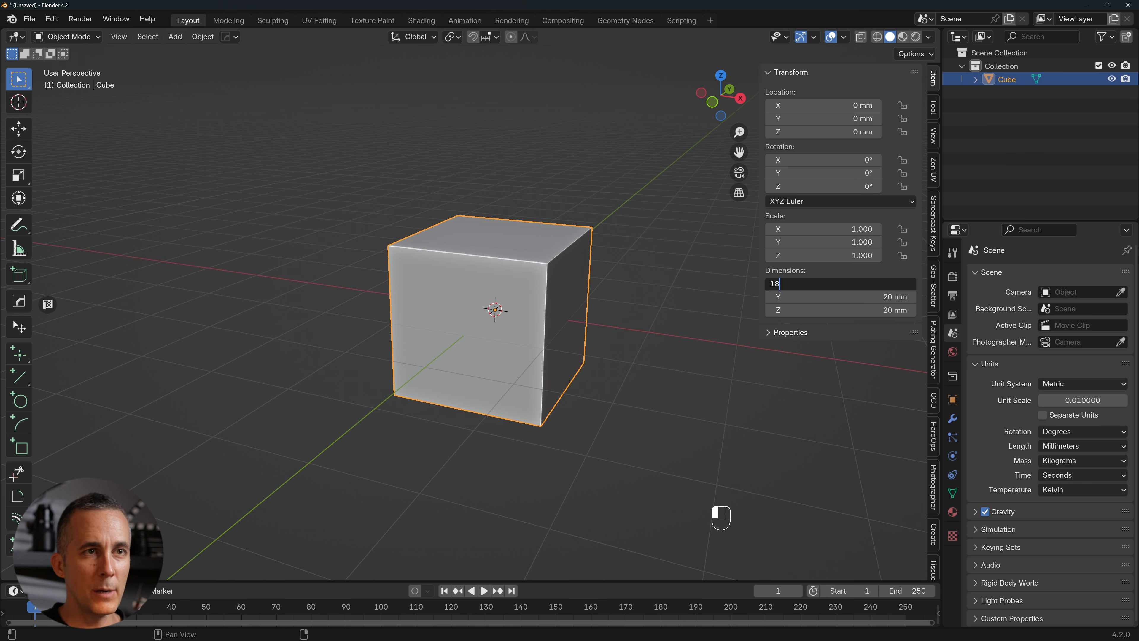
pyautogui.press('Tab')
pyautogui.write('18')
pyautogui.press('Tab')
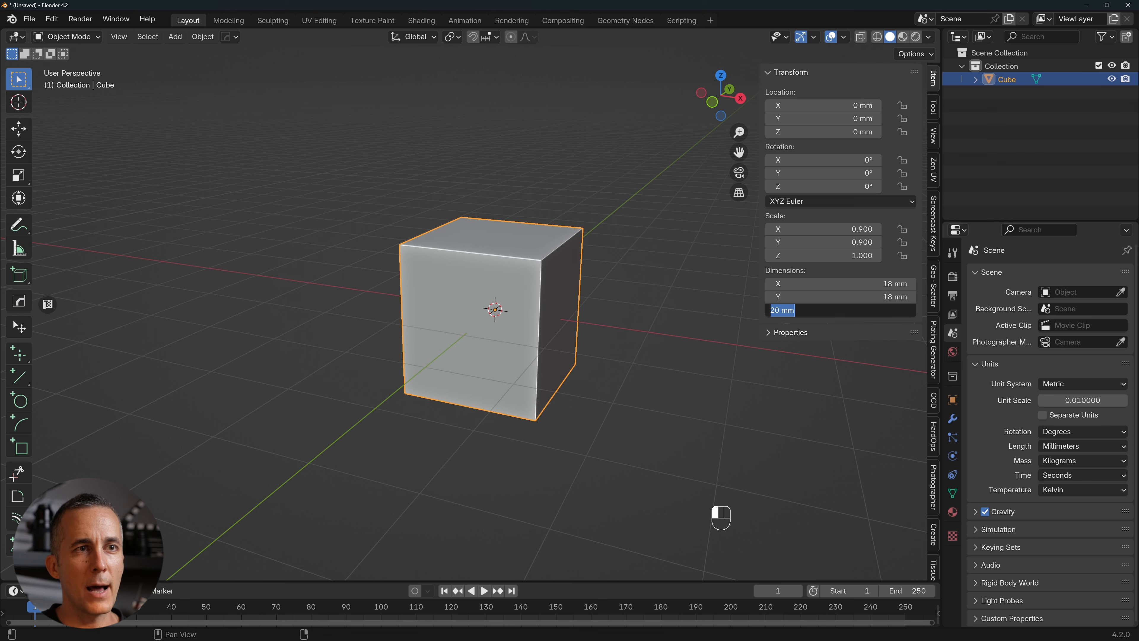
pyautogui.write('1+9')
pyautogui.press('BackSpace')
pyautogui.press('BackSpace')
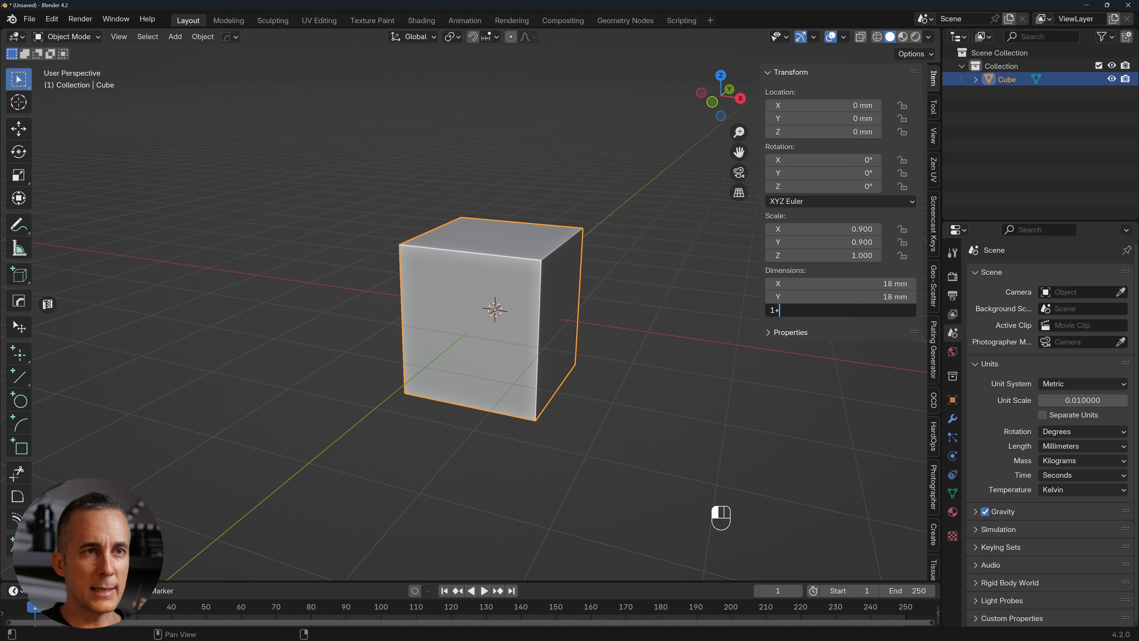
pyautogui.write('90')
pyautogui.press('Return')
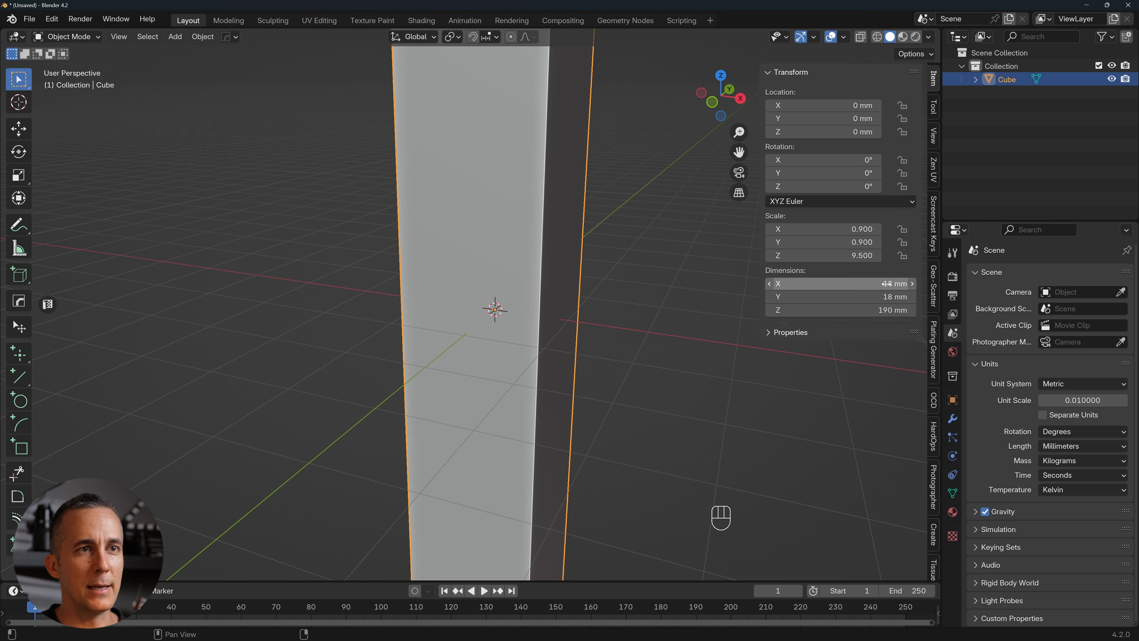
# Enter Edit Mode in face selection mode and select the bottom face of the bar.
pyautogui.scroll(-7, 627, 285)
pyautogui.scroll(-2, 533, 349)
pyautogui.keyDown('shift'); pyautogui.moveTo(623, 288); pyautogui.dragTo(501, 446, button='middle'); pyautogui.keyUp('shift')
pyautogui.press('Tab')
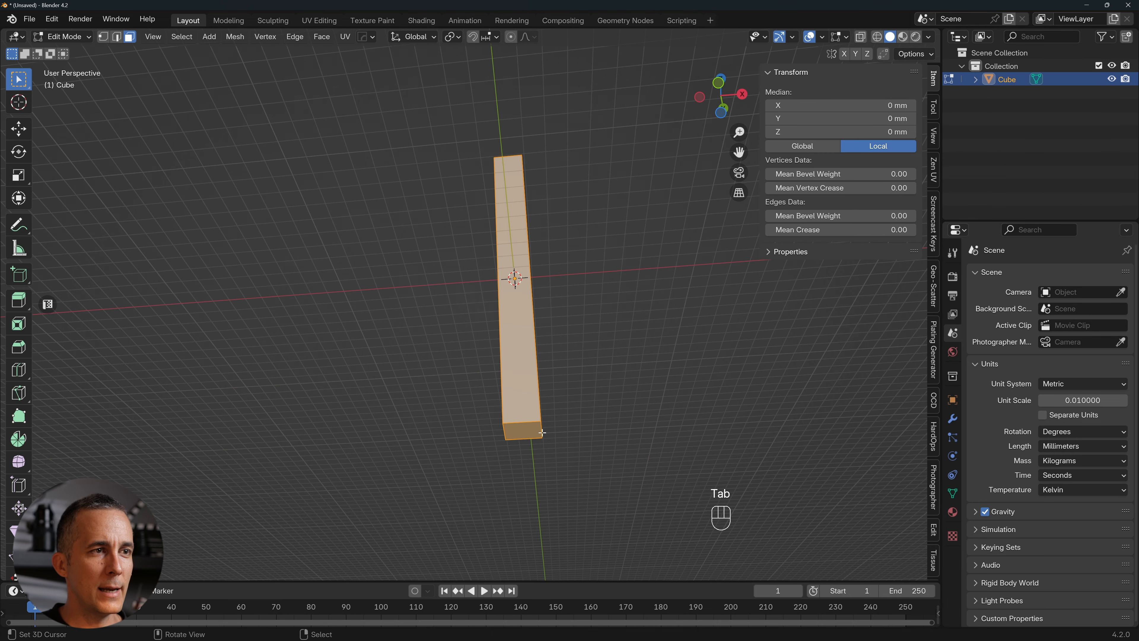
pyautogui.click(534, 429)
pyautogui.press('Tab')
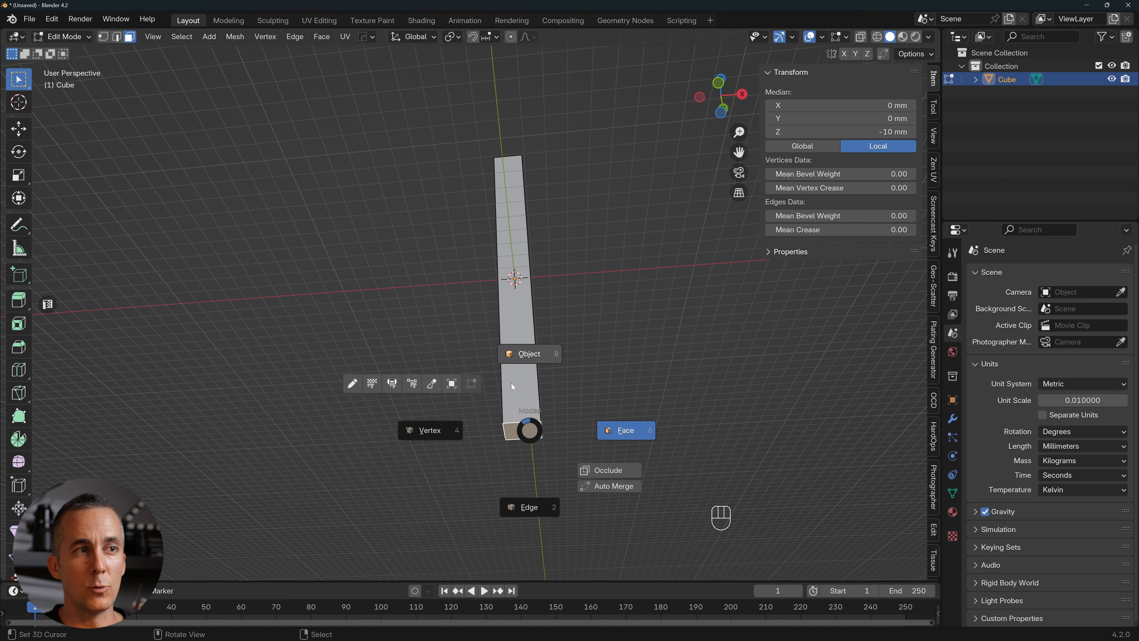
pyautogui.click(600, 421)
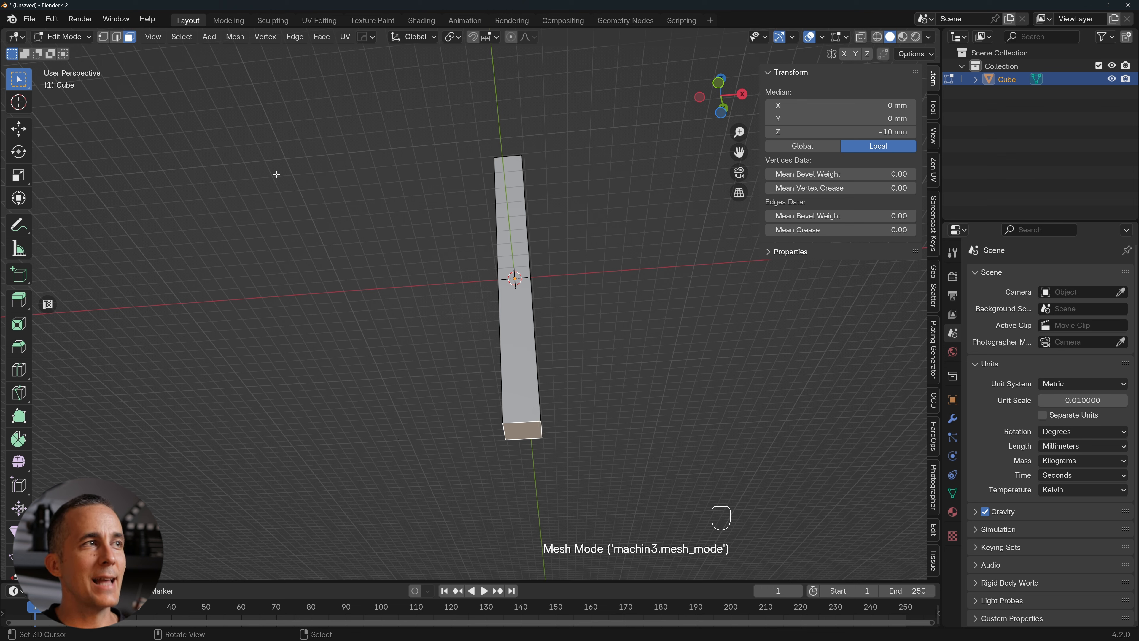
# Cycle through the vertex, edge and face selection modes, ending in face selection.
pyautogui.press('Tab')
pyautogui.press('Tab')
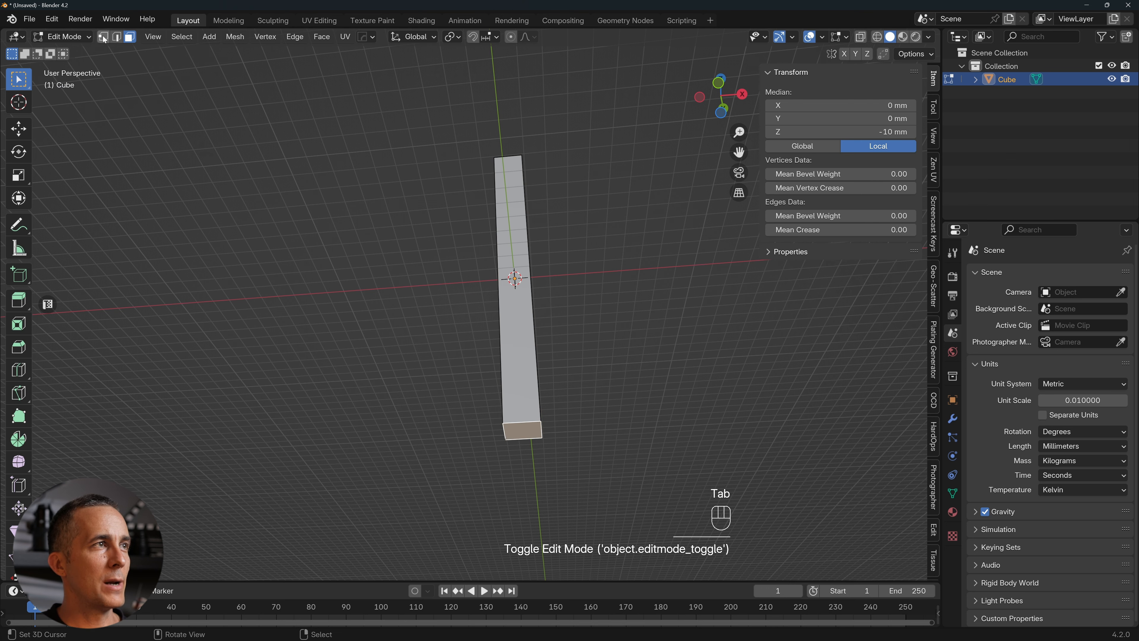
pyautogui.click(131, 39)
pyautogui.press('1')
pyautogui.press('2')
pyautogui.press('3')
pyautogui.press('1')
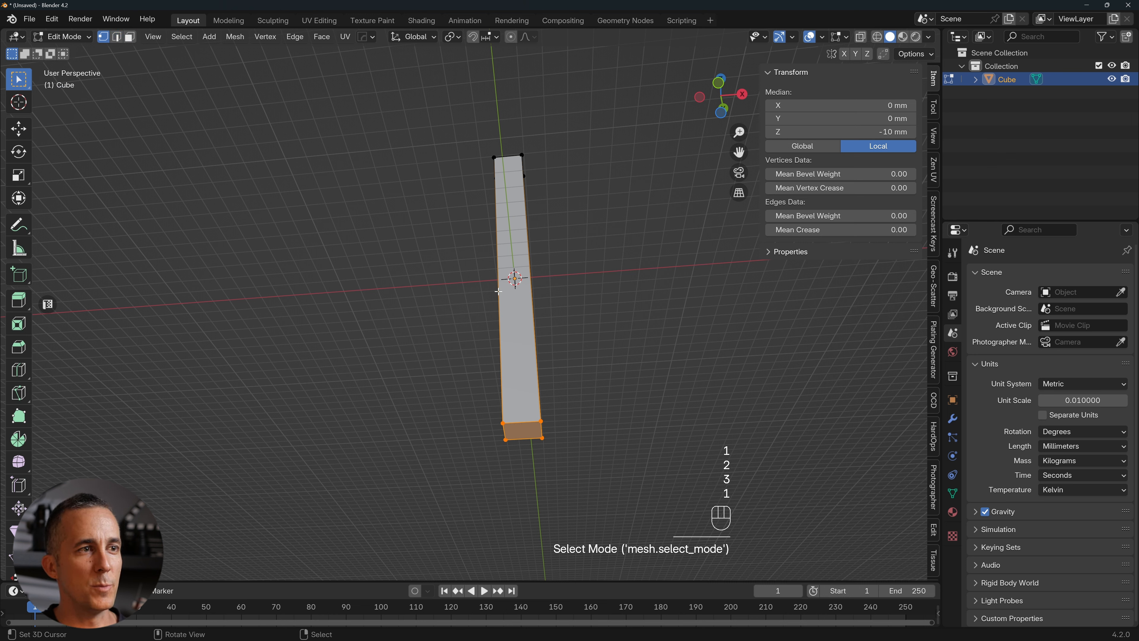
pyautogui.press('2')
pyautogui.press('3')
pyautogui.moveTo(510, 381); pyautogui.dragTo(535, 437, button='middle')
pyautogui.press('Tab')
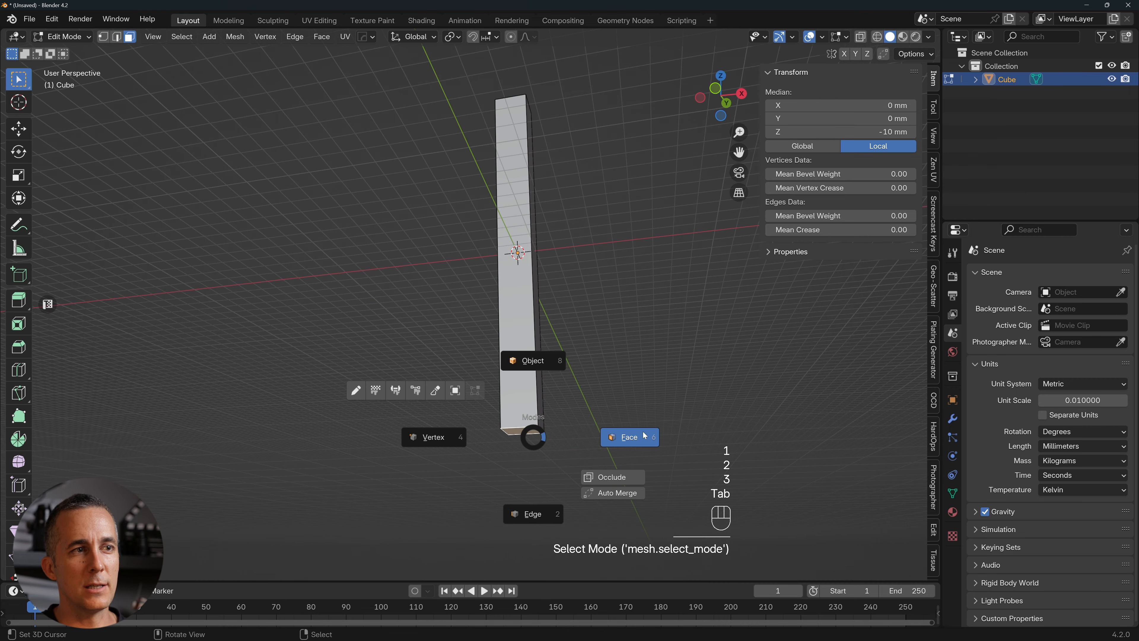
pyautogui.rightClick(535, 428)
# Snap the 3D cursor to the bar's selected bottom face.
pyautogui.scroll(2, 540, 429)
pyautogui.keyDown('shift'); pyautogui.moveTo(537, 420); pyautogui.dragTo(516, 406, button='middle'); pyautogui.keyUp('shift')
pyautogui.click(514, 384)
pyautogui.keyDown('shift'); pyautogui.click(515, 406); pyautogui.keyUp('shift')
pyautogui.hotkey('shift', 's')
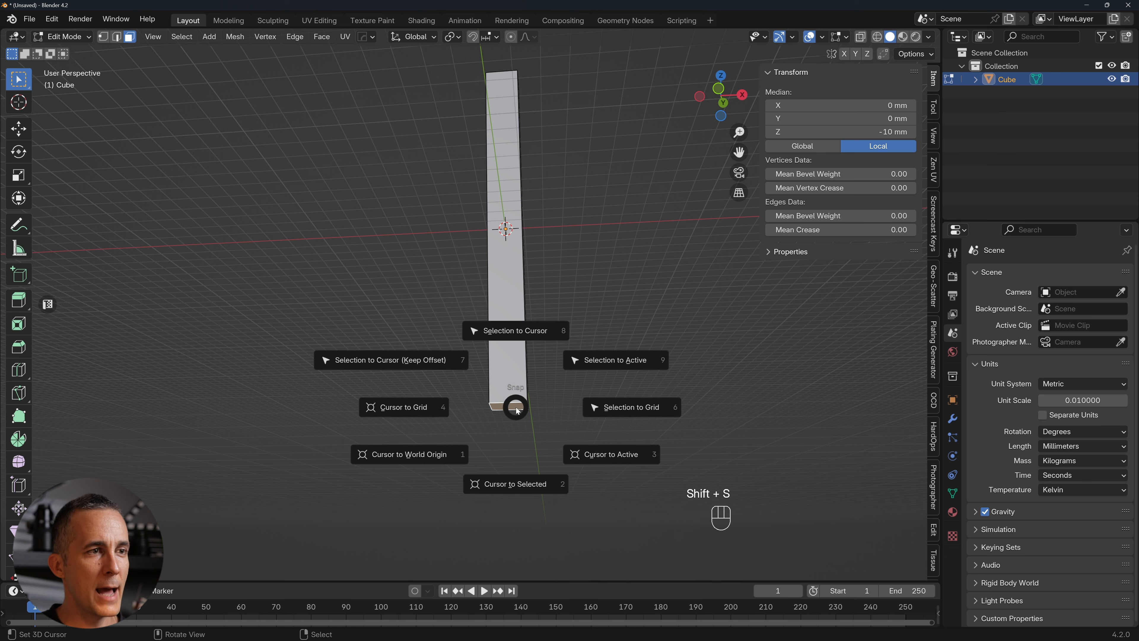
pyautogui.click(510, 482)
# Return to Object Mode and set the bar's origin to the 3D cursor at its bottom face.
pyautogui.moveTo(519, 422); pyautogui.dragTo(527, 442, button='middle')
pyautogui.press('Tab')
pyautogui.press('Tab')
pyautogui.press('Tab')
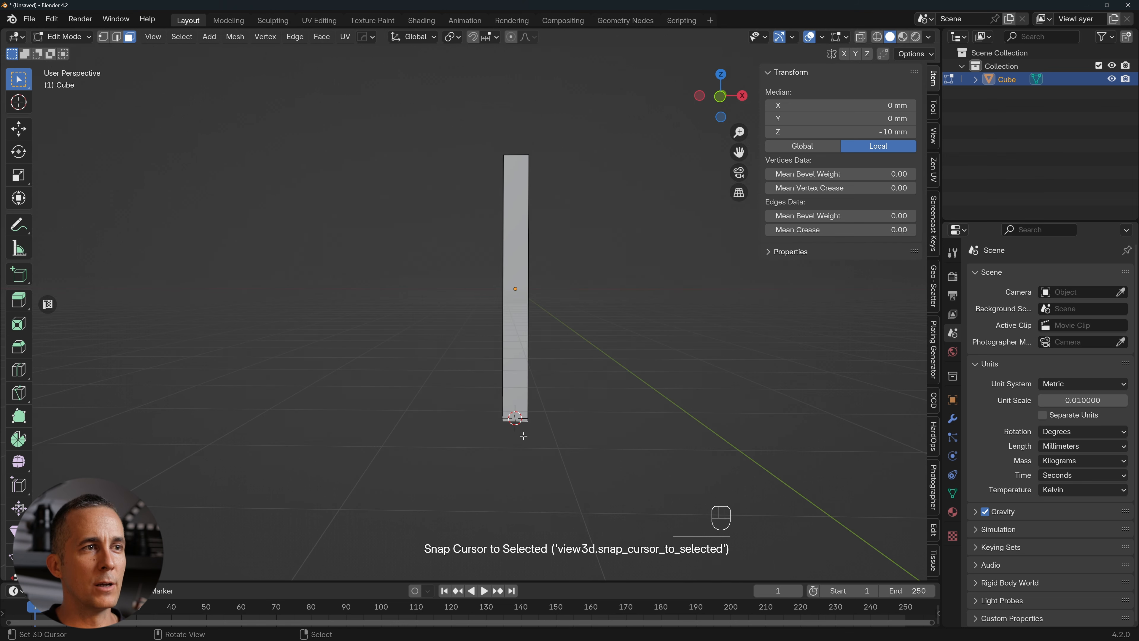
pyautogui.click(530, 349)
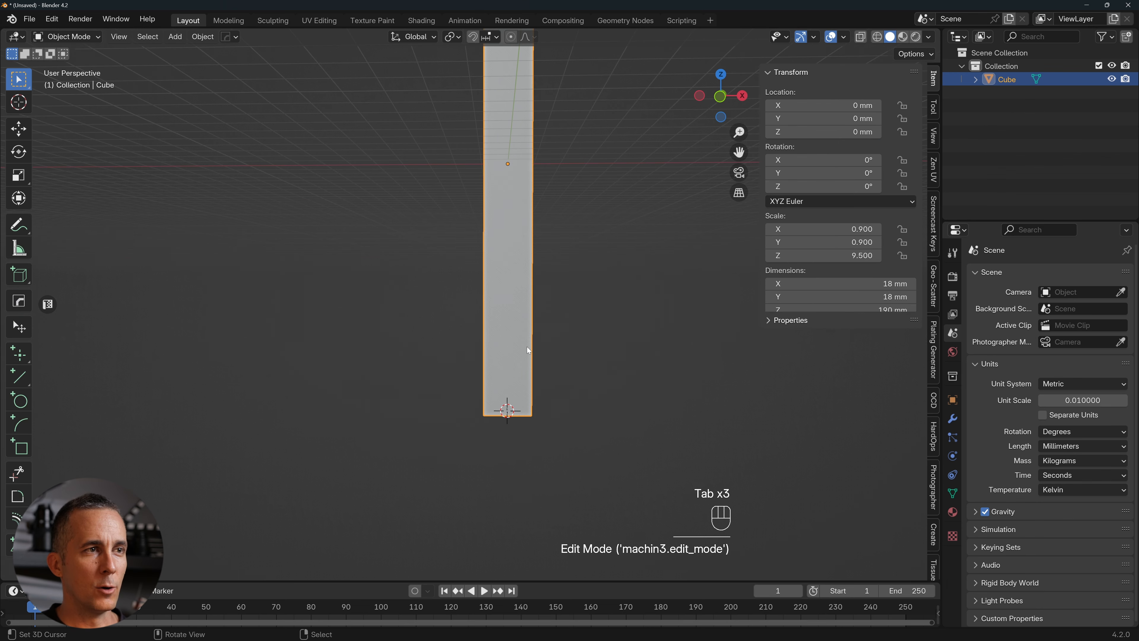
pyautogui.press('w')
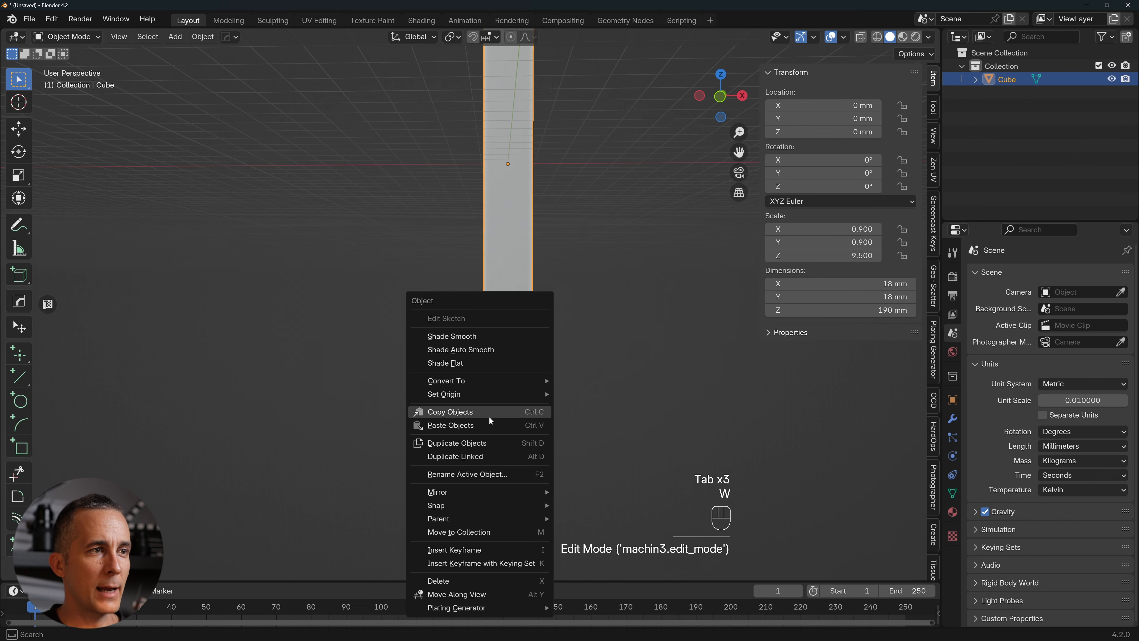
pyautogui.moveTo(487, 391)
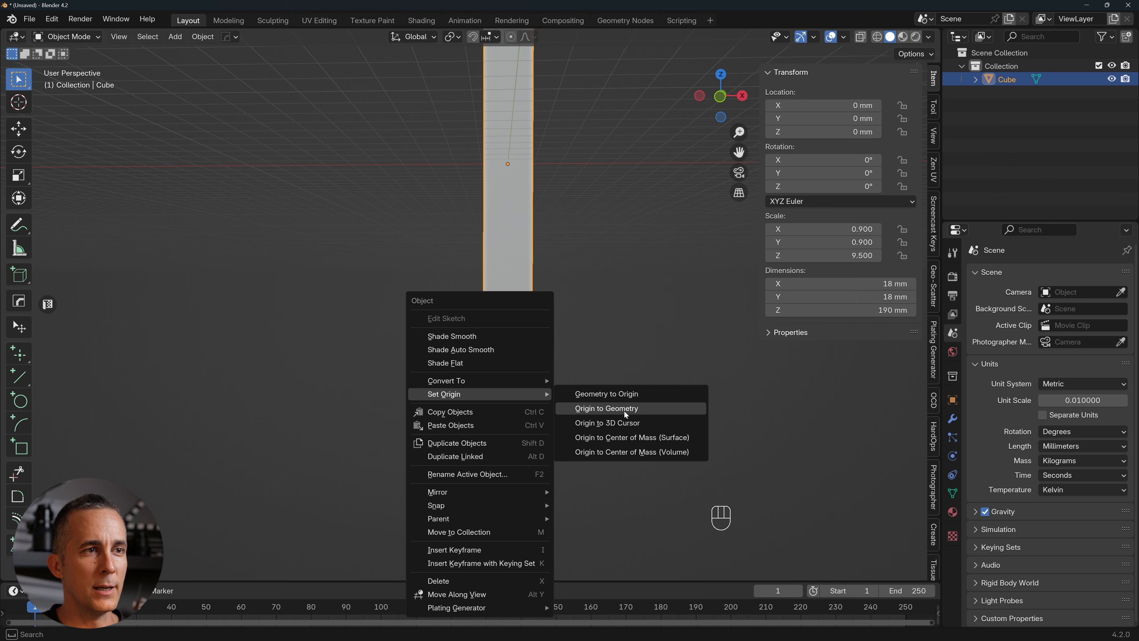
pyautogui.click(624, 428)
# Snap the 3D cursor back to the world origin.
pyautogui.scroll(-1, 565, 389)
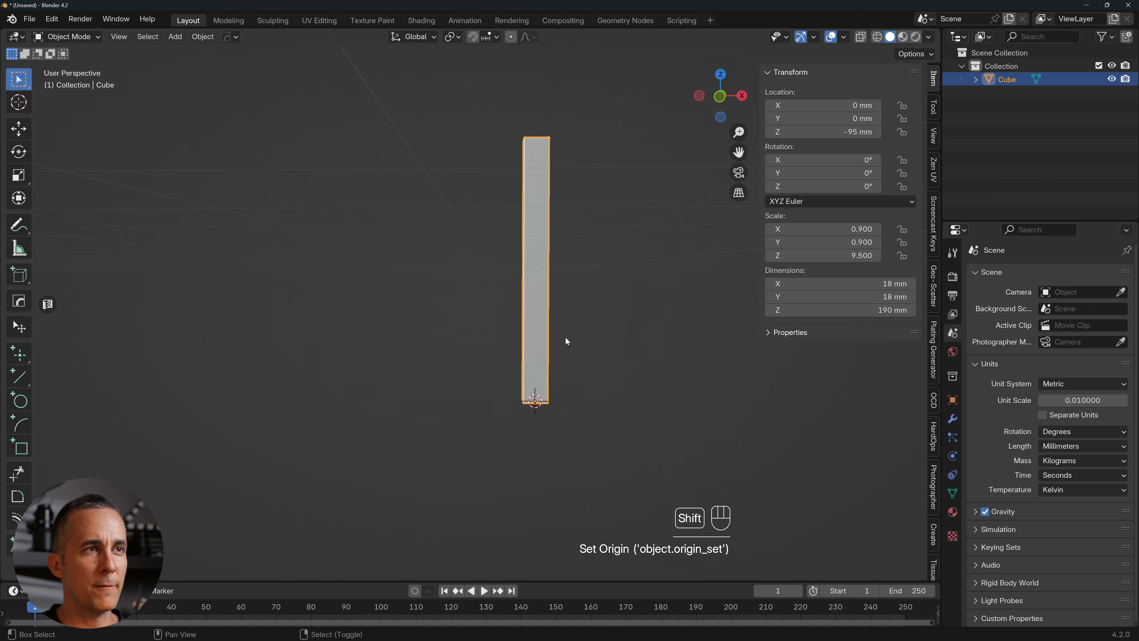
pyautogui.keyDown('shift'); pyautogui.moveTo(565, 337); pyautogui.dragTo(529, 362, button='middle'); pyautogui.keyUp('shift')
pyautogui.scroll(-1, 537, 360)
pyautogui.hotkey('shift', 's')
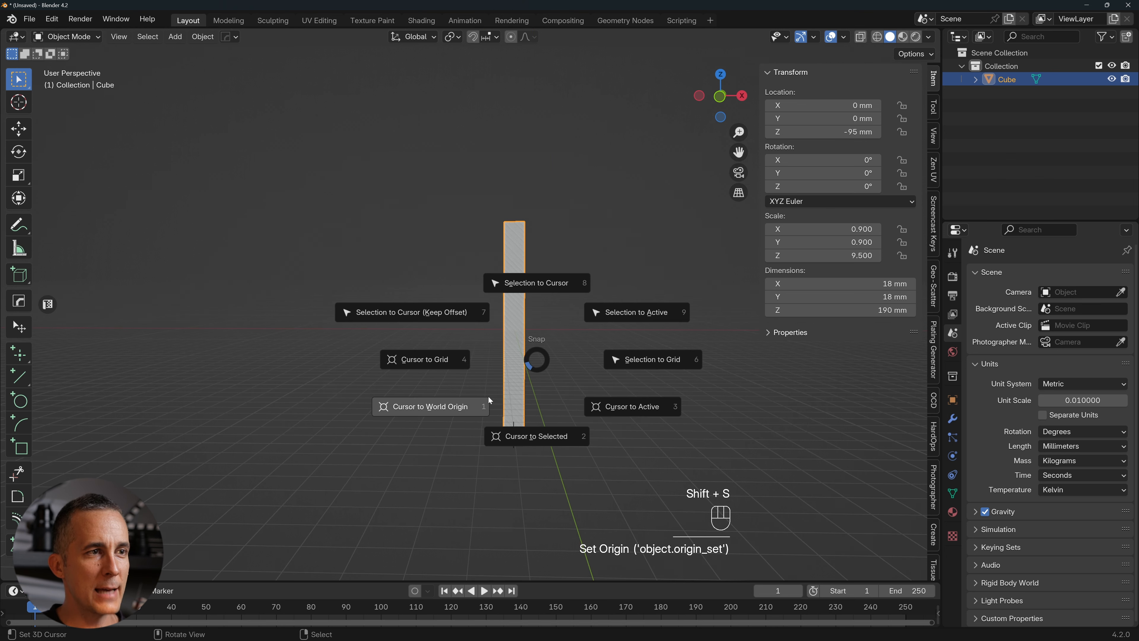
pyautogui.click(413, 407)
# Snap the bar to the 3D cursor so that its origin sits at the world origin.
pyautogui.click(517, 362)
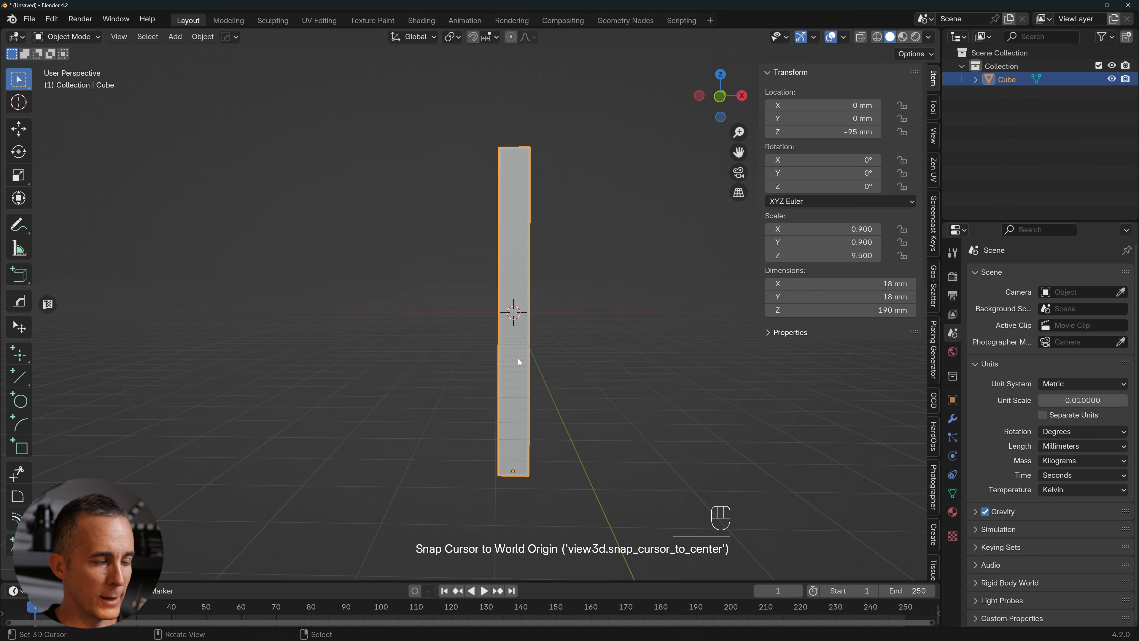
pyautogui.hotkey('shift', 's')
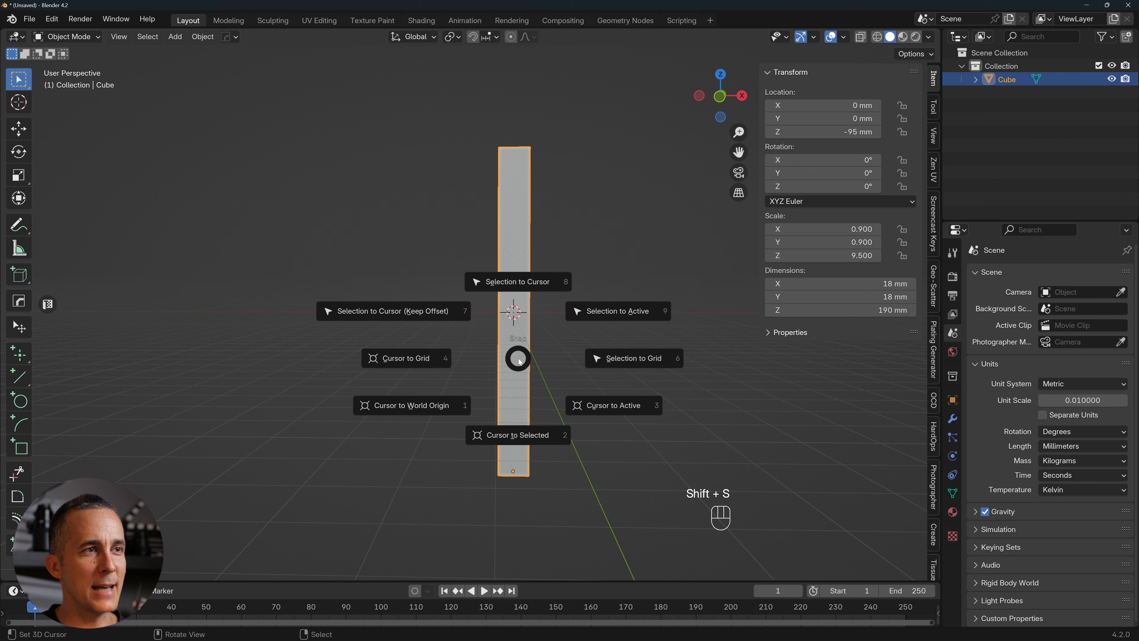
pyautogui.click(517, 291)
# Enter Edit Mode in face selection mode and select the bar's top face.
pyautogui.scroll(5, 564, 301)
pyautogui.moveTo(567, 357); pyautogui.dragTo(491, 401, button='middle')
pyautogui.scroll(-2, 498, 386)
pyautogui.keyDown('shift'); pyautogui.moveTo(509, 357); pyautogui.dragTo(491, 424, button='middle'); pyautogui.keyUp('shift')
pyautogui.scroll(-3, 500, 391)
pyautogui.keyDown('shift'); pyautogui.moveTo(485, 340); pyautogui.dragTo(474, 368, button='middle'); pyautogui.keyUp('shift')
pyautogui.moveTo(477, 371); pyautogui.dragTo(486, 257, button='middle')
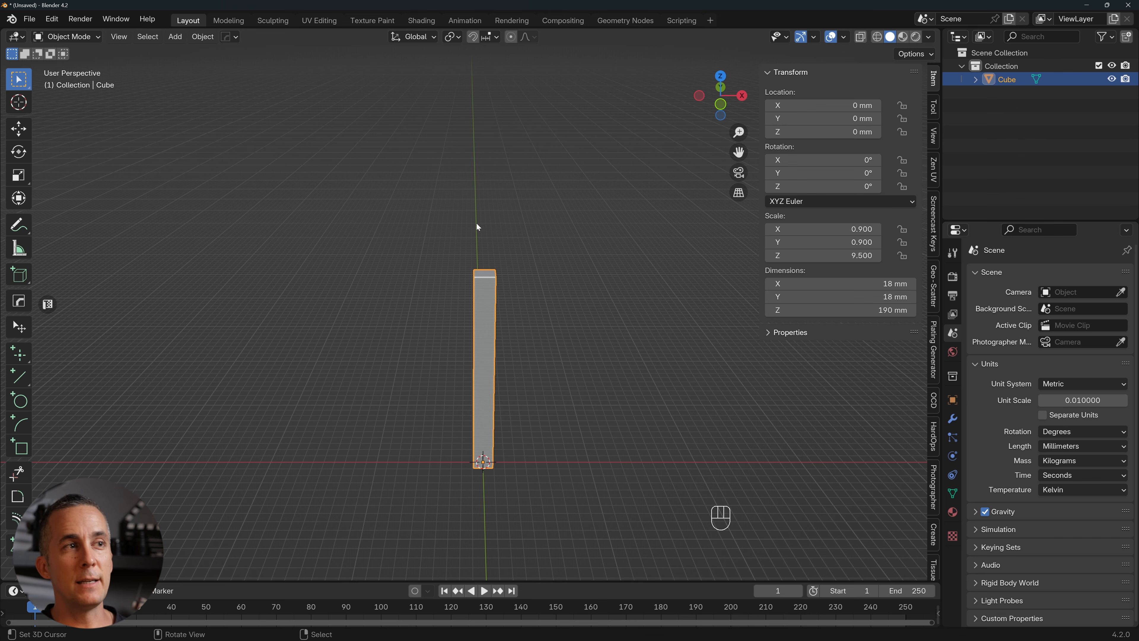
pyautogui.moveTo(476, 325); pyautogui.dragTo(474, 304, button='middle')
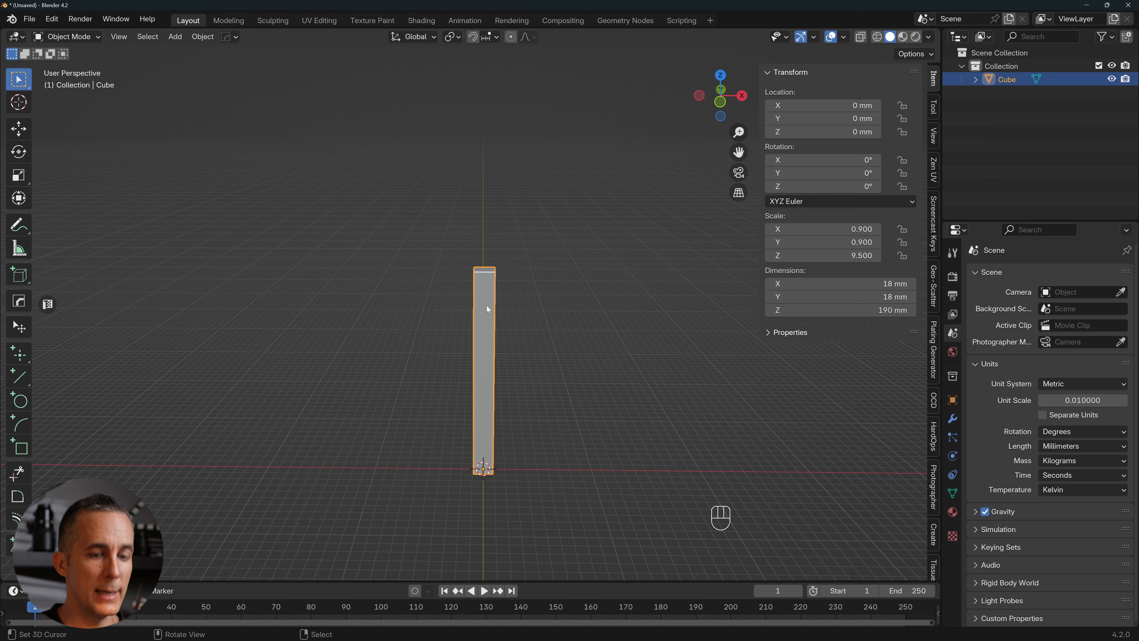
pyautogui.press('Tab')
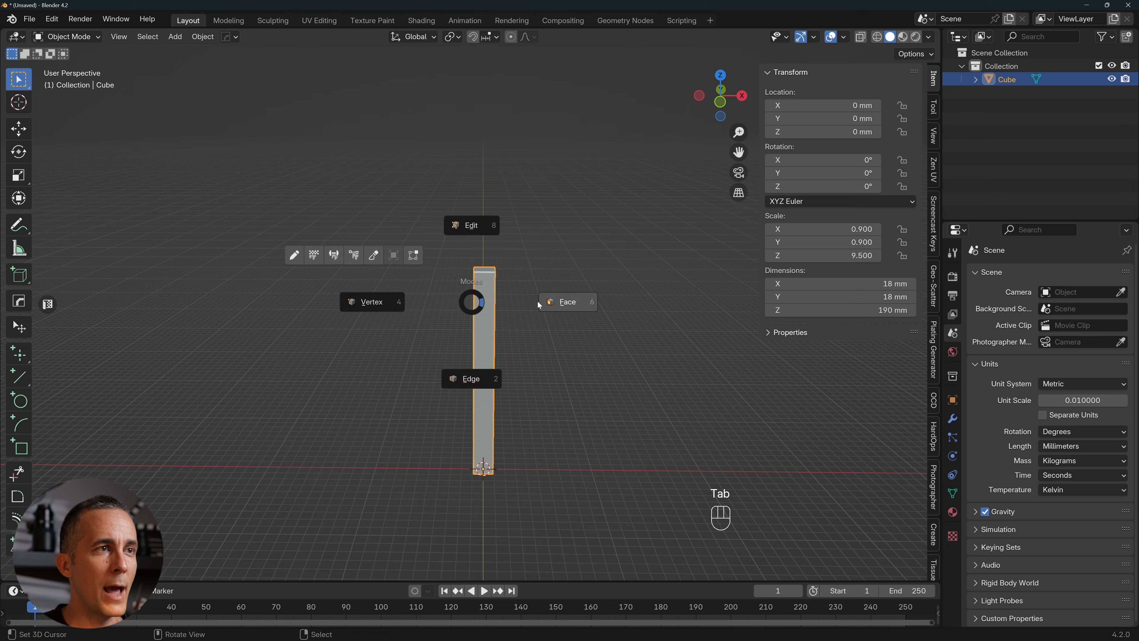
pyautogui.moveTo(502, 301); pyautogui.dragTo(485, 317, button='middle')
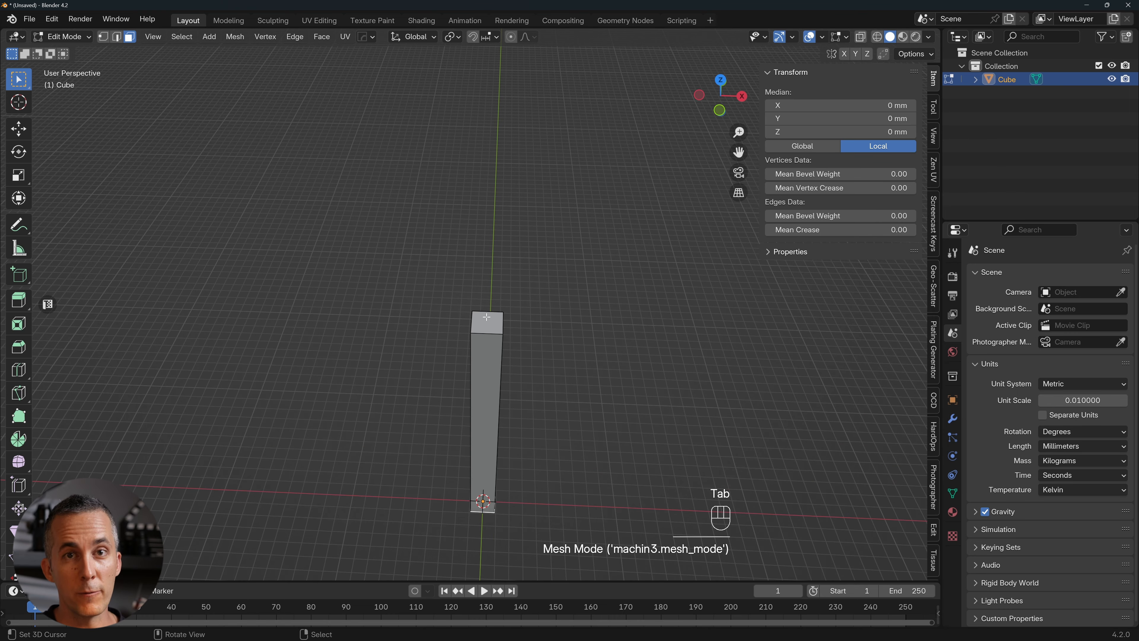
pyautogui.click(489, 320)
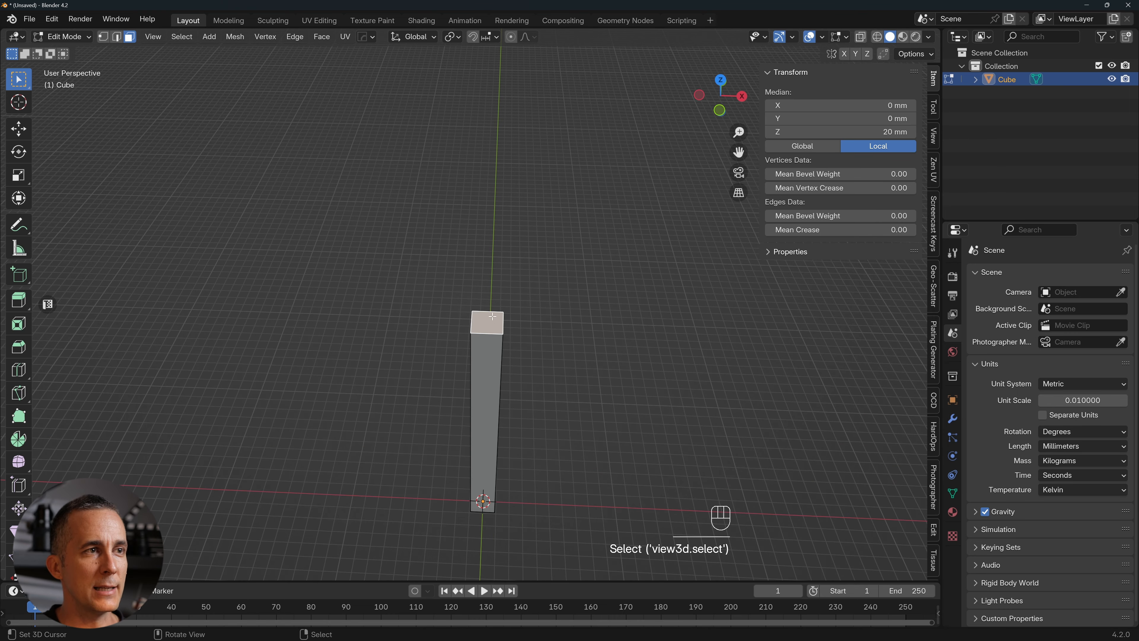
pyautogui.moveTo(488, 325); pyautogui.dragTo(500, 305, button='middle')
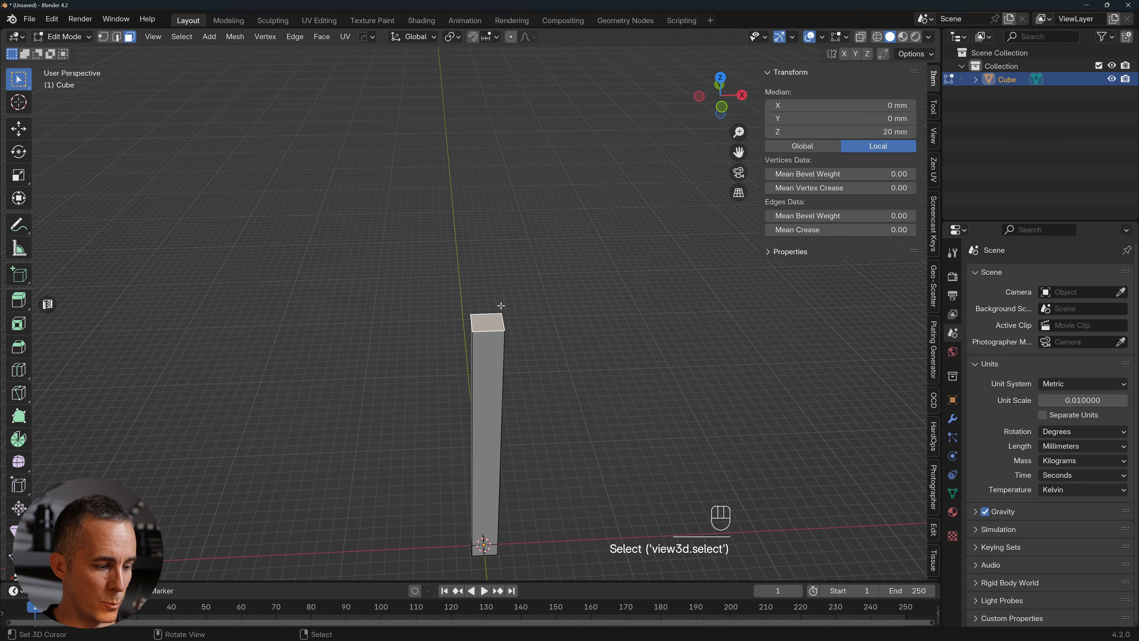
# Try to slant the bar by moving its top face along X to about 31 mm local X, and undo the move.
pyautogui.press('g')
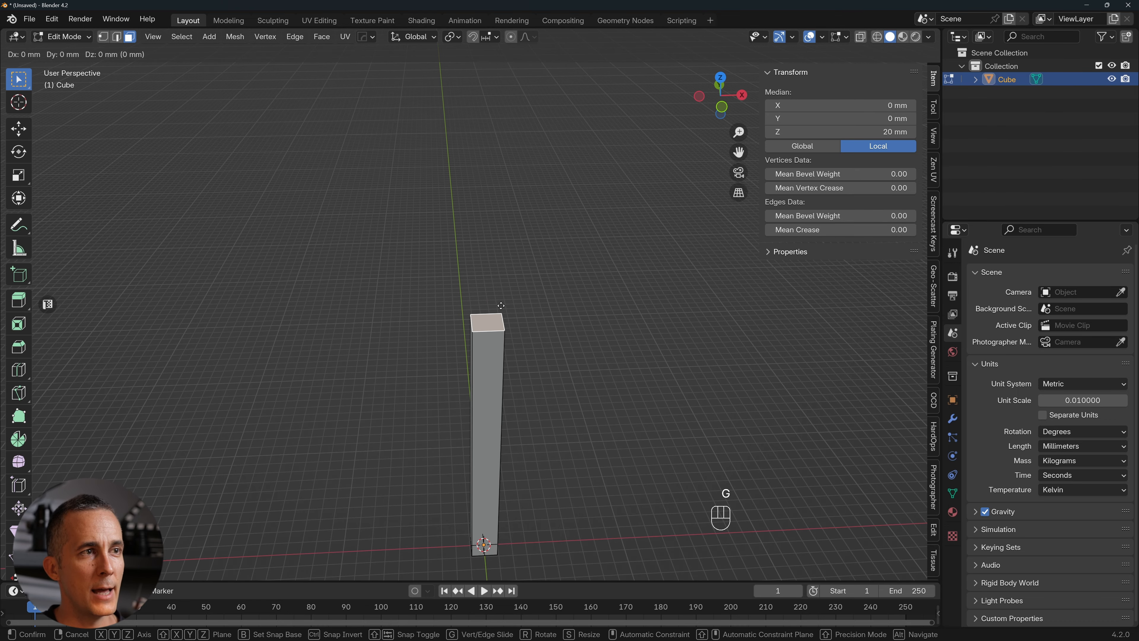
pyautogui.press('x')
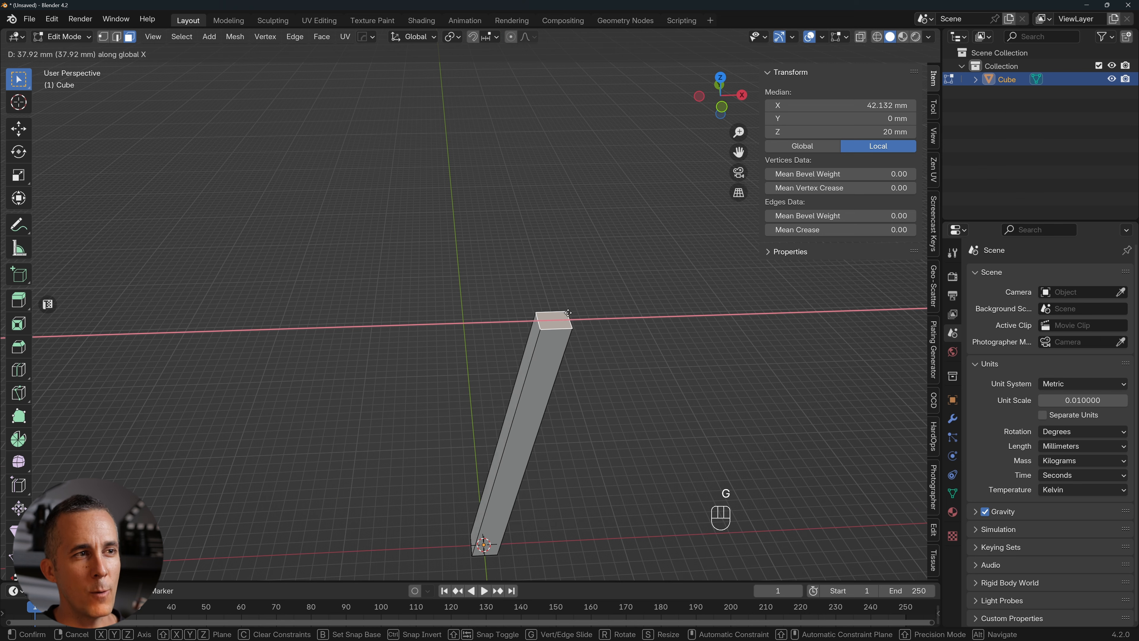
pyautogui.click(550, 317)
pyautogui.moveTo(456, 261); pyautogui.dragTo(447, 378, button='middle')
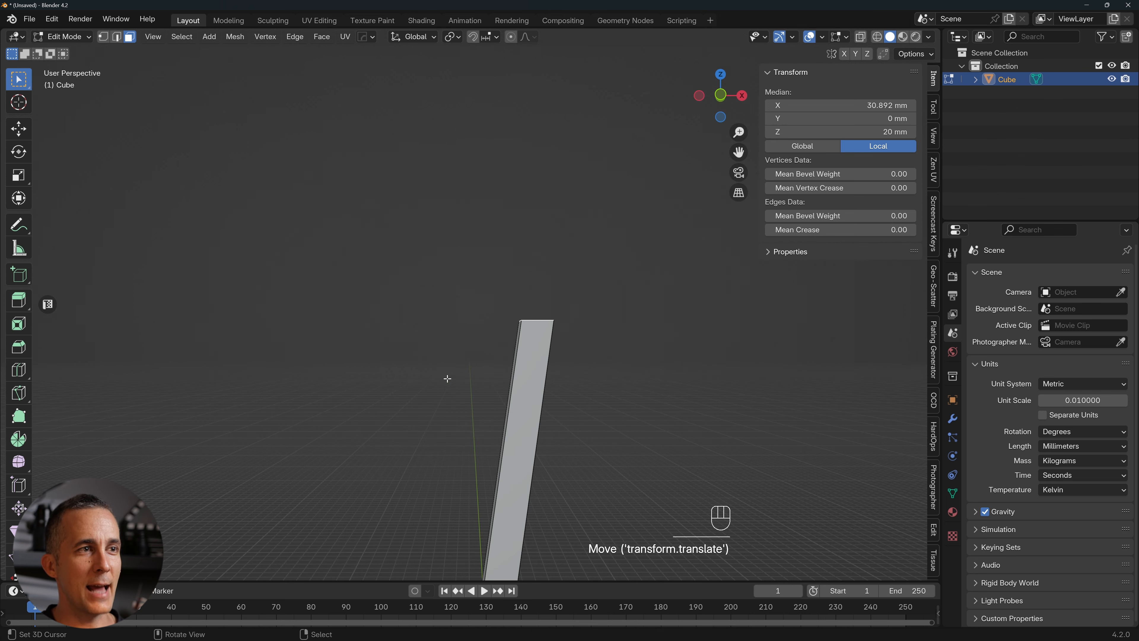
pyautogui.hotkey('ctrl', 'z')
# Enable the Edge Angle measurement in the mesh edit mode overlays and frame the bar's top face.
pyautogui.scroll(-4, 485, 349)
pyautogui.moveTo(486, 341); pyautogui.dragTo(496, 271, button='middle')
pyautogui.scroll(5, 492, 359)
pyautogui.scroll(-2, 524, 274)
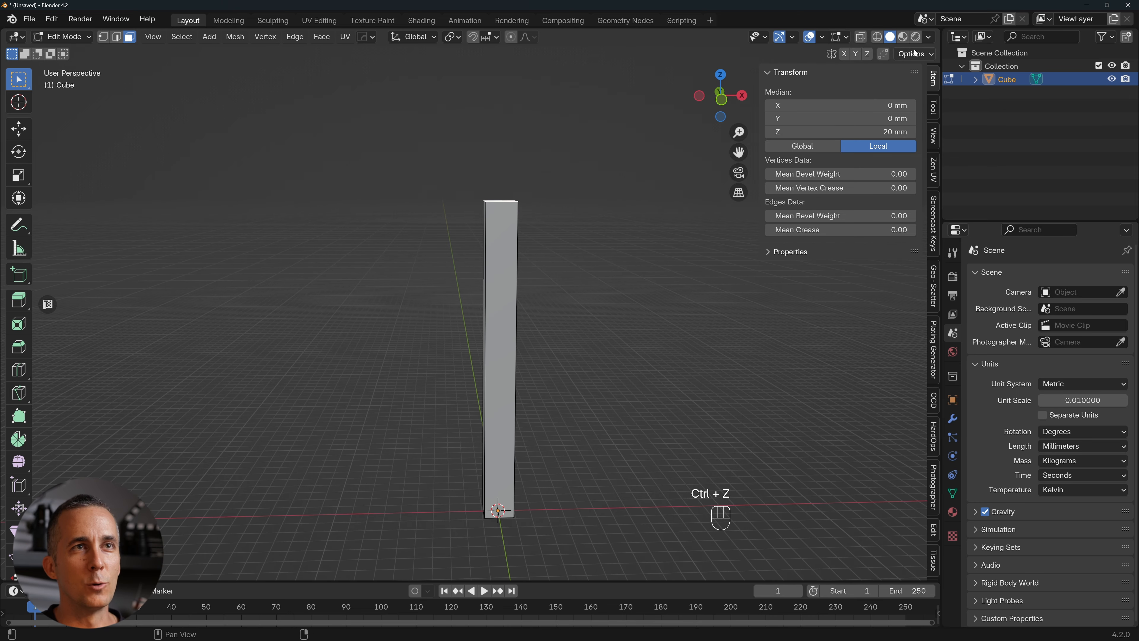
pyautogui.click(838, 37)
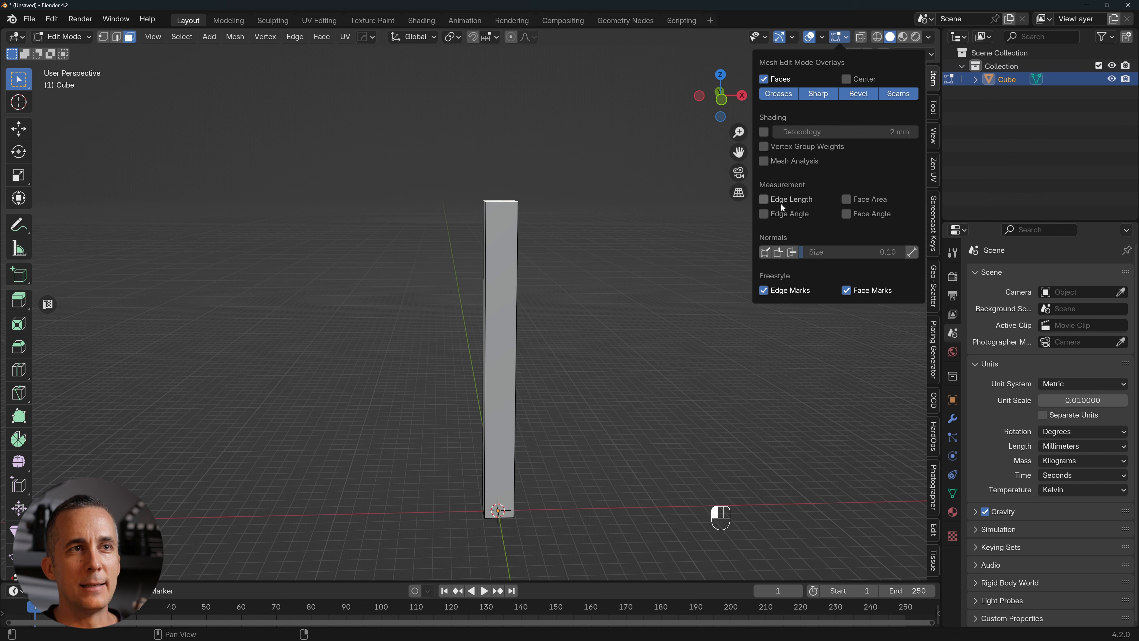
pyautogui.click(763, 216)
pyautogui.moveTo(569, 221); pyautogui.dragTo(564, 229, button='middle')
pyautogui.scroll(7, 564, 229)
pyautogui.keyDown('shift'); pyautogui.moveTo(458, 180); pyautogui.dragTo(540, 226, button='middle'); pyautogui.keyUp('shift')
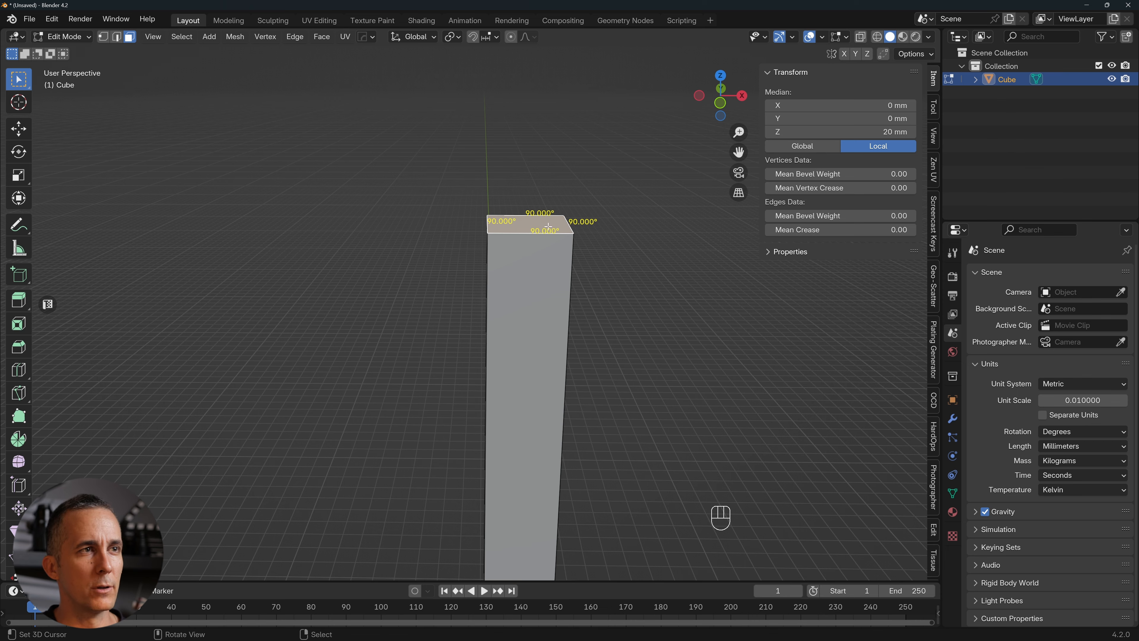
pyautogui.keyDown('shift'); pyautogui.moveTo(548, 227); pyautogui.dragTo(539, 218, button='middle'); pyautogui.keyUp('shift')
# Examine the 3D Viewport theme colours for the measurement texts, such as Edge Angle Text, in the Preferences.
pyautogui.click(51, 19)
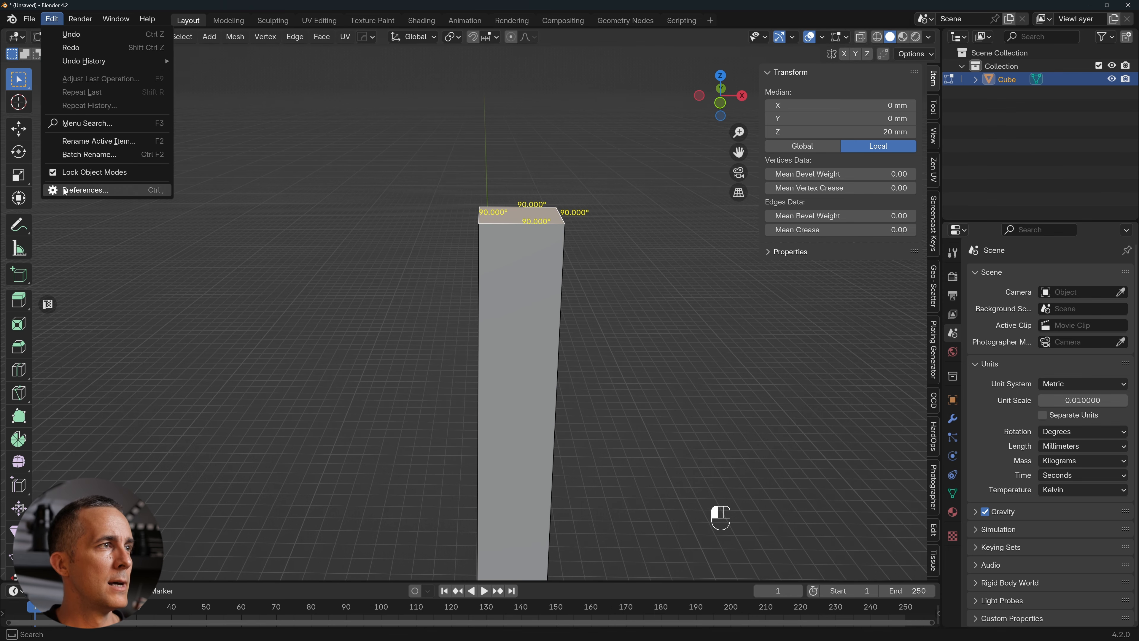
pyautogui.click(80, 190)
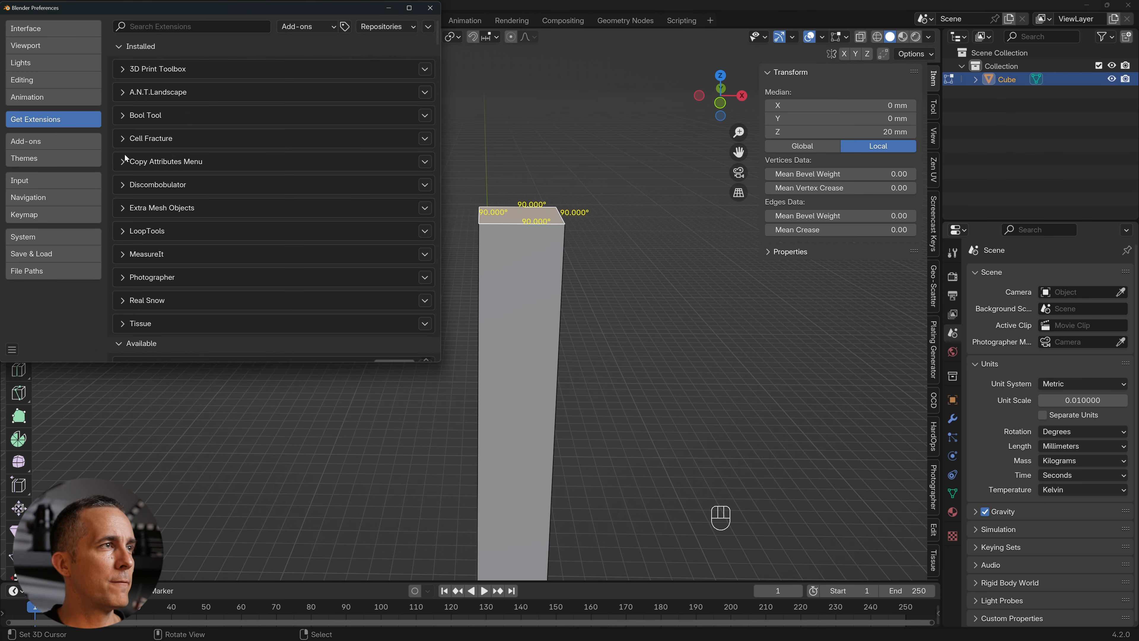
pyautogui.click(41, 155)
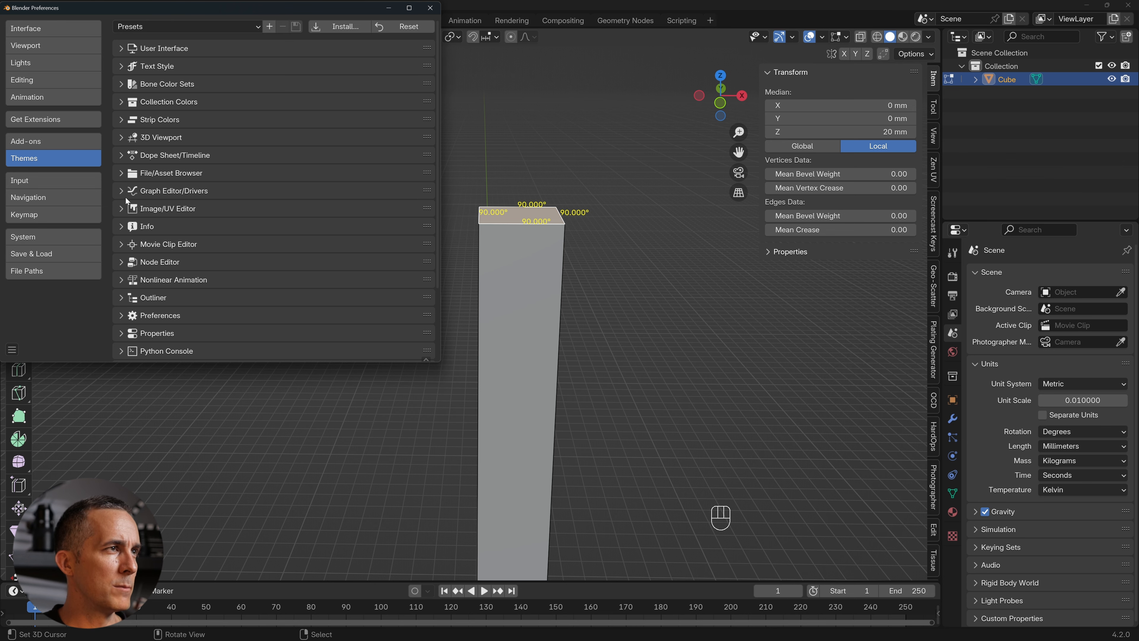
pyautogui.click(121, 137)
pyautogui.scroll(-15, 326, 246)
pyautogui.scroll(-6, 313, 245)
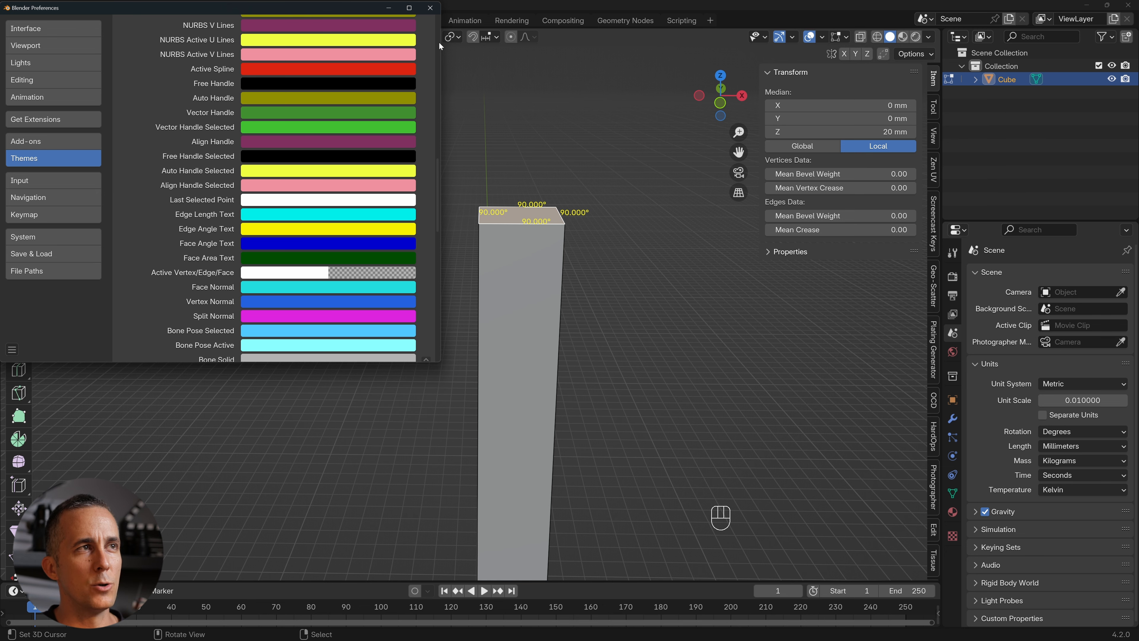
pyautogui.click(430, 8)
# In front view, slant the bar by moving its top face along X to about 71 mm local X.
pyautogui.keyDown('shift'); pyautogui.moveTo(490, 147); pyautogui.dragTo(482, 217, button='middle'); pyautogui.keyUp('shift')
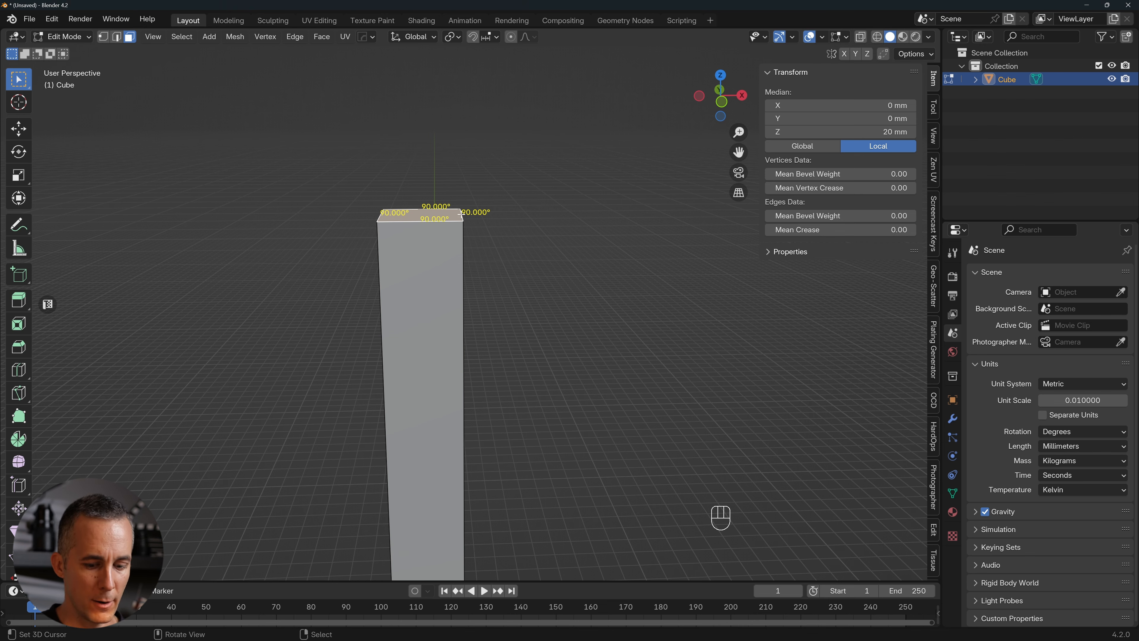
pyautogui.press('KP_1')
pyautogui.scroll(2, 460, 254)
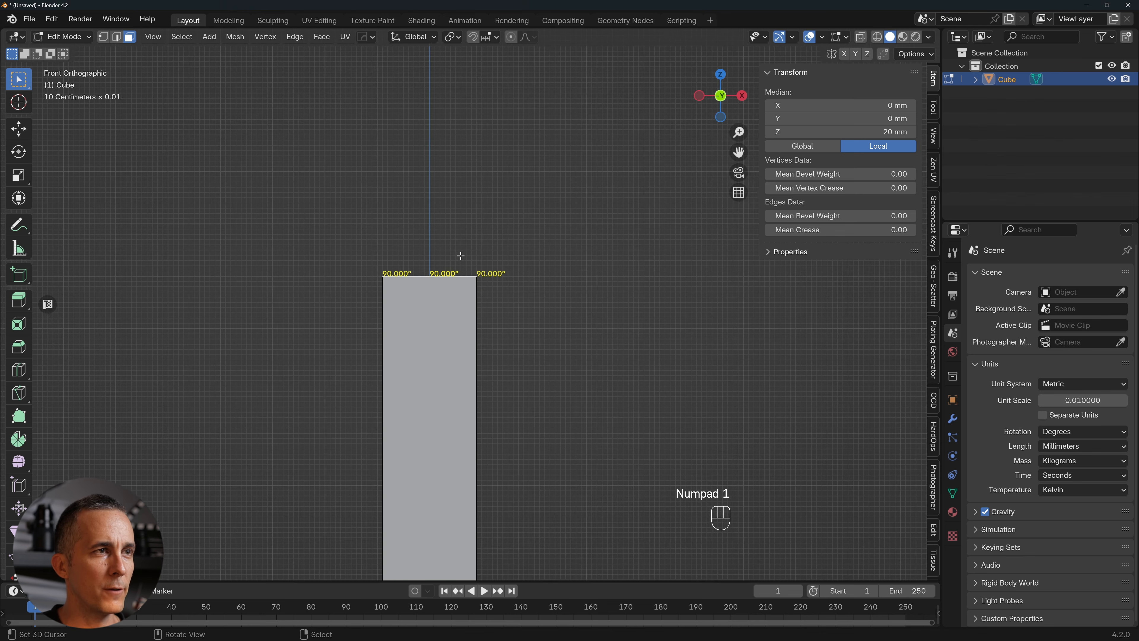
pyautogui.keyDown('shift'); pyautogui.moveTo(460, 255); pyautogui.dragTo(481, 210, button='middle'); pyautogui.keyUp('shift')
pyautogui.press('g')
pyautogui.press('x')
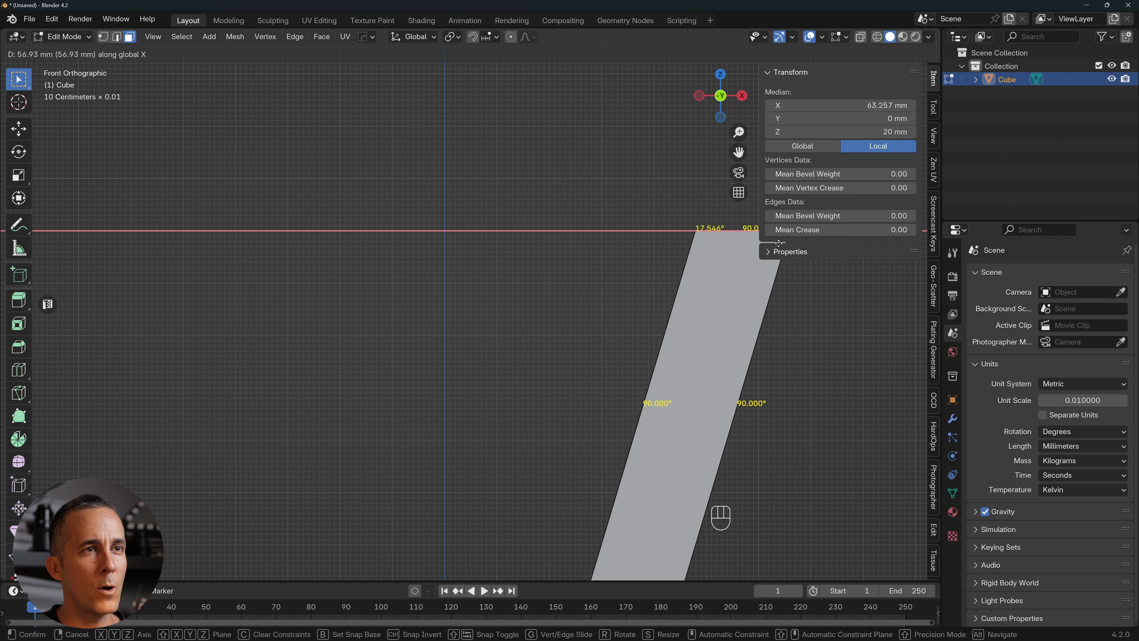
pyautogui.click(814, 258)
# Move the bar's top face further along X to about 74.6 mm local X, giving an edge angle of 15°.
pyautogui.keyDown('shift'); pyautogui.moveTo(813, 258); pyautogui.dragTo(522, 237, button='middle'); pyautogui.keyUp('shift')
pyautogui.press('g')
pyautogui.press('x')
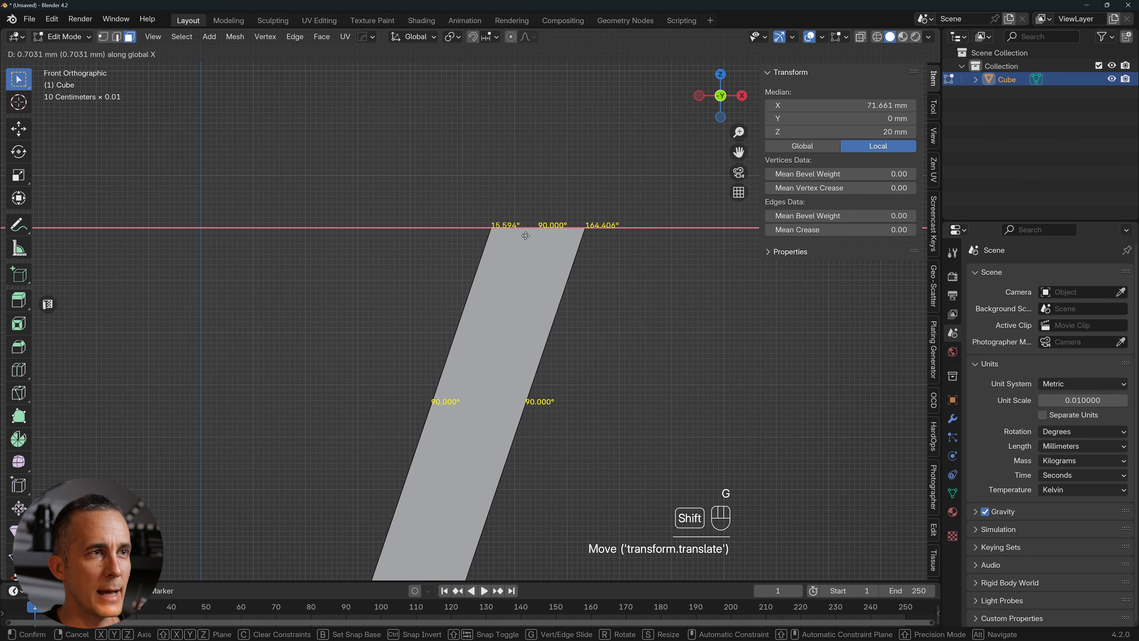
pyautogui.click(663, 249)
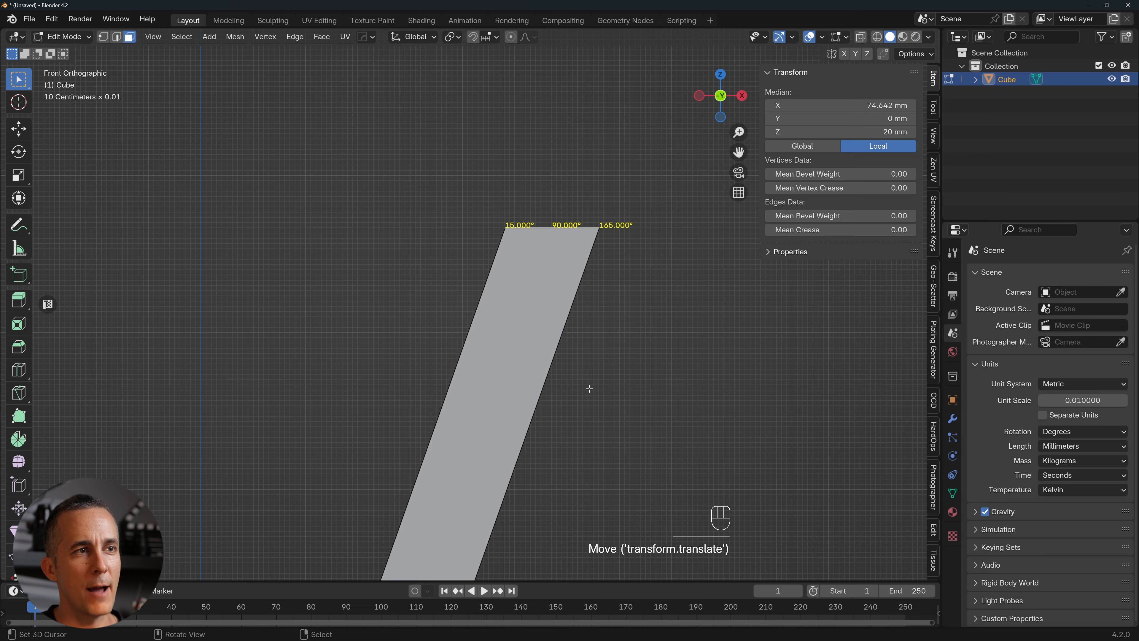
# Turn off the Edge Angle measurement in the mesh edit mode overlays.
pyautogui.scroll(-7, 579, 382)
pyautogui.keyDown('shift'); pyautogui.moveTo(570, 390); pyautogui.dragTo(527, 315, button='middle'); pyautogui.keyUp('shift')
pyautogui.scroll(3, 544, 337)
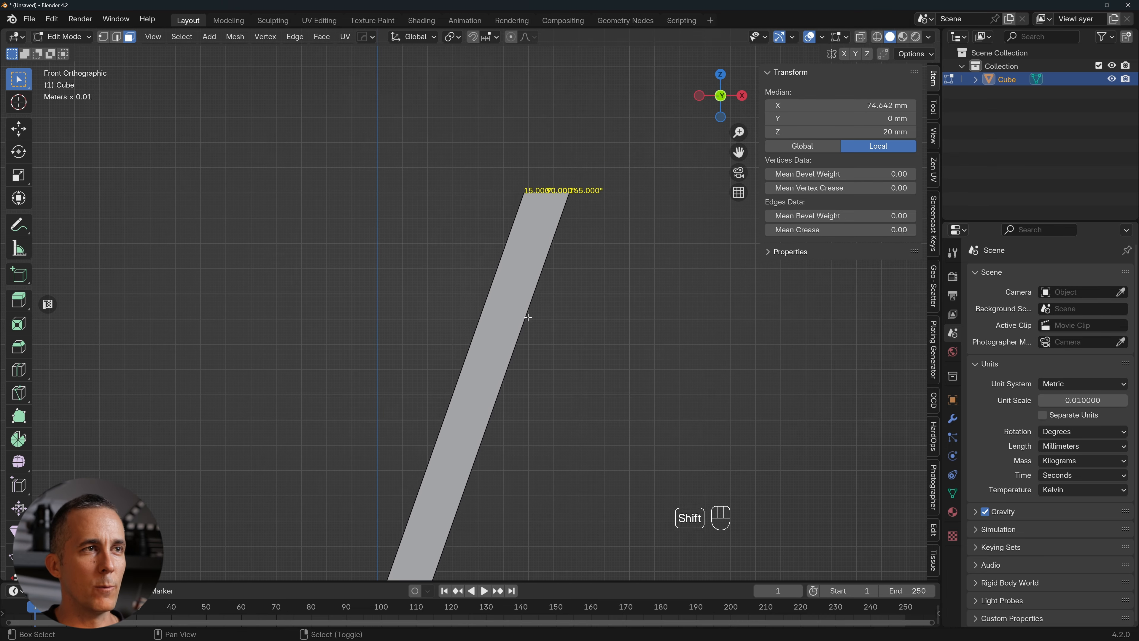
pyautogui.scroll(-1, 528, 310)
pyautogui.scroll(-1, 528, 310)
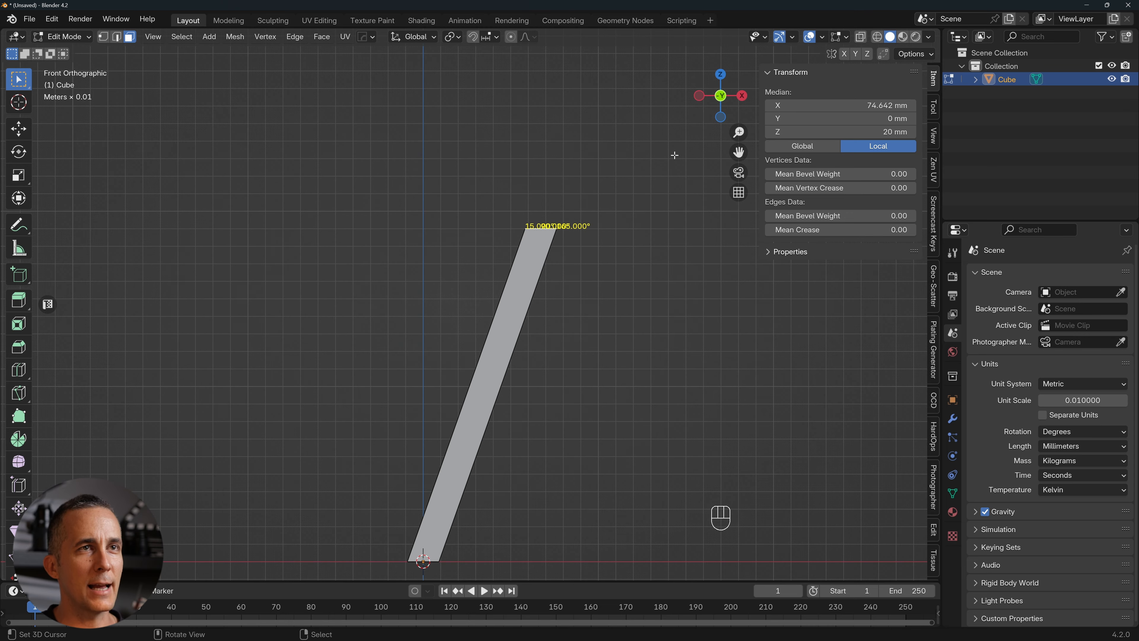
pyautogui.click(822, 37)
pyautogui.click(846, 38)
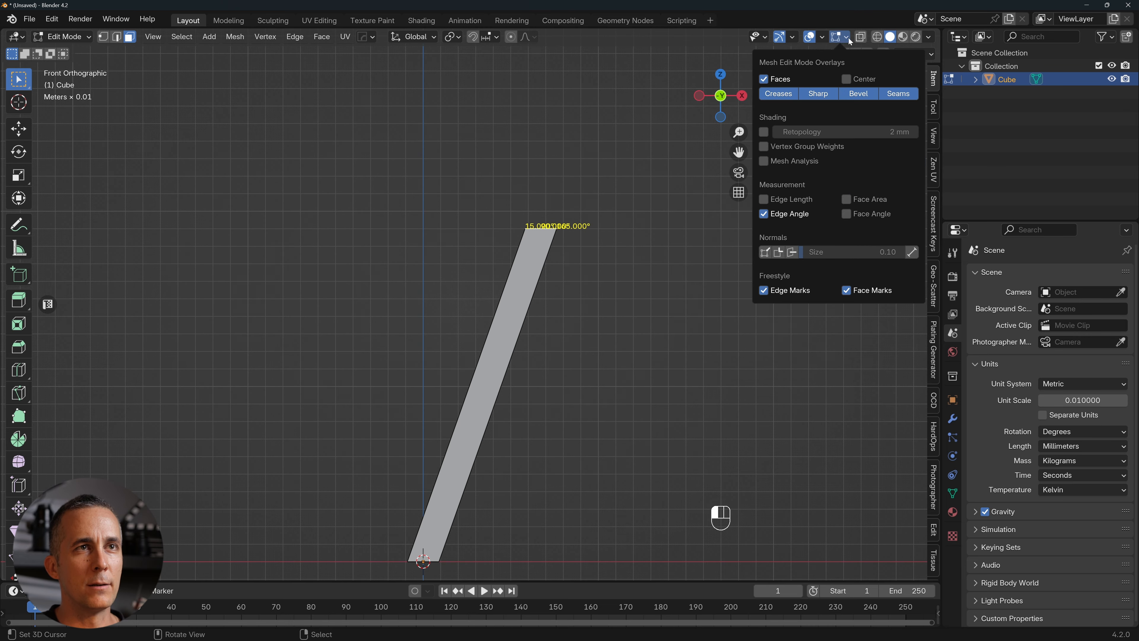
pyautogui.click(764, 213)
# Snap the 3D cursor to the bar's selected top face and set the bar's origin to the 3D cursor.
pyautogui.moveTo(582, 208); pyautogui.dragTo(548, 277, button='middle')
pyautogui.press('KP_7')
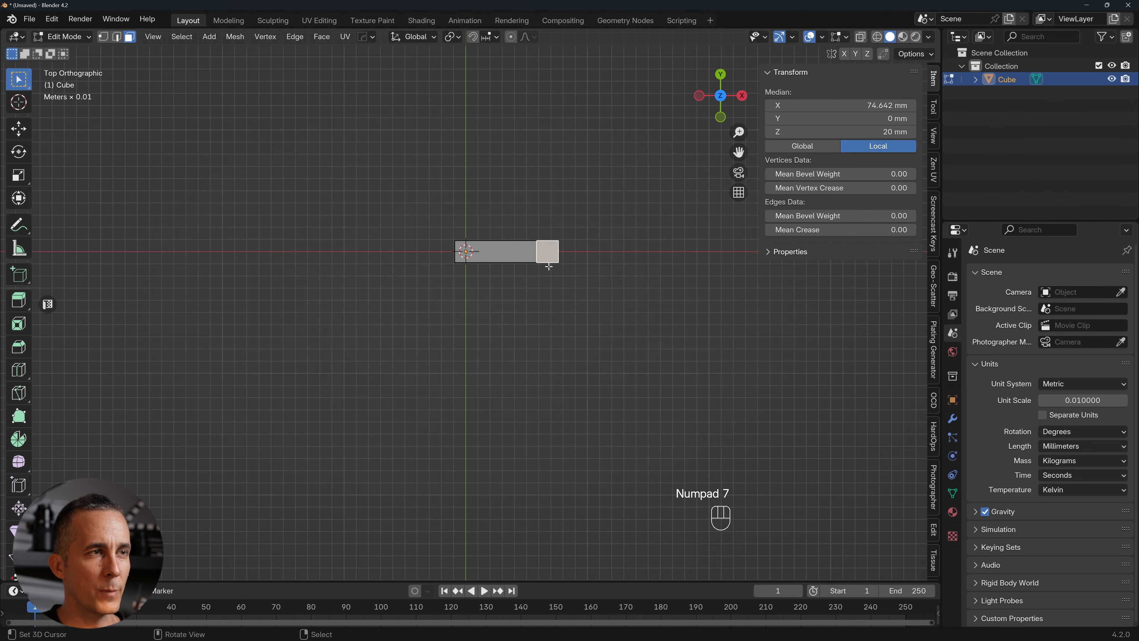
pyautogui.scroll(2, 562, 241)
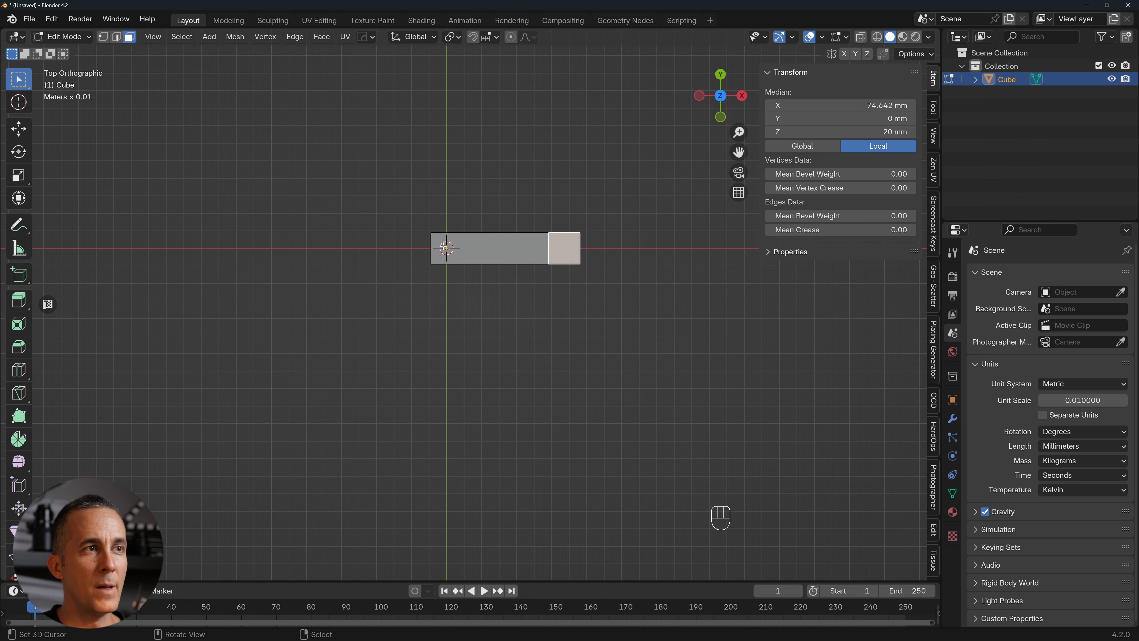
pyautogui.scroll(3, 449, 245)
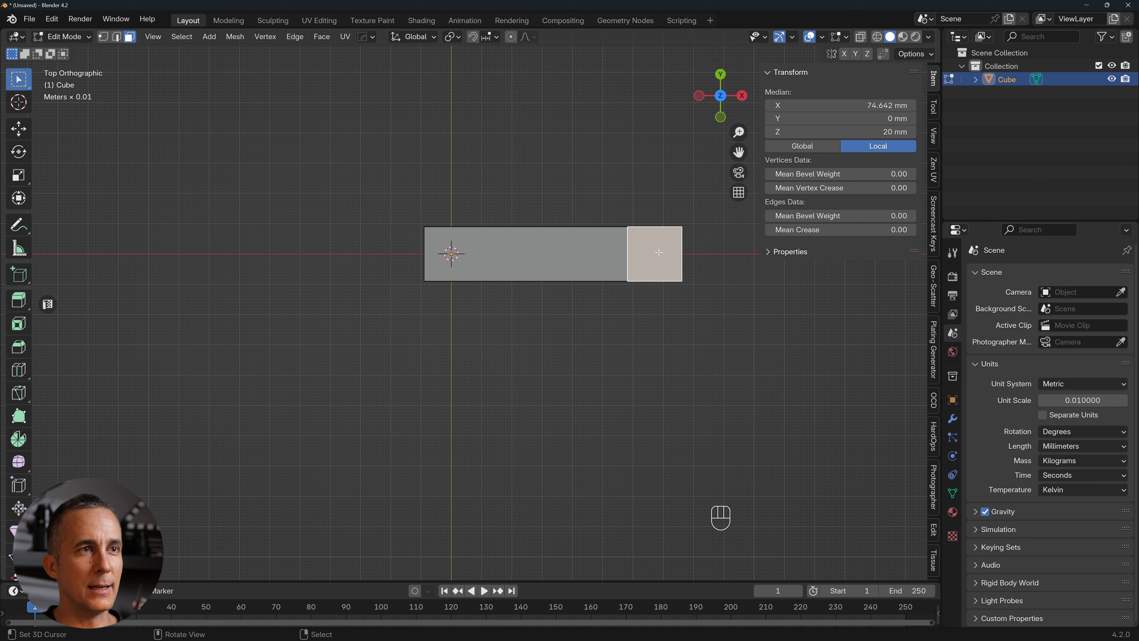
pyautogui.hotkey('shift', 's')
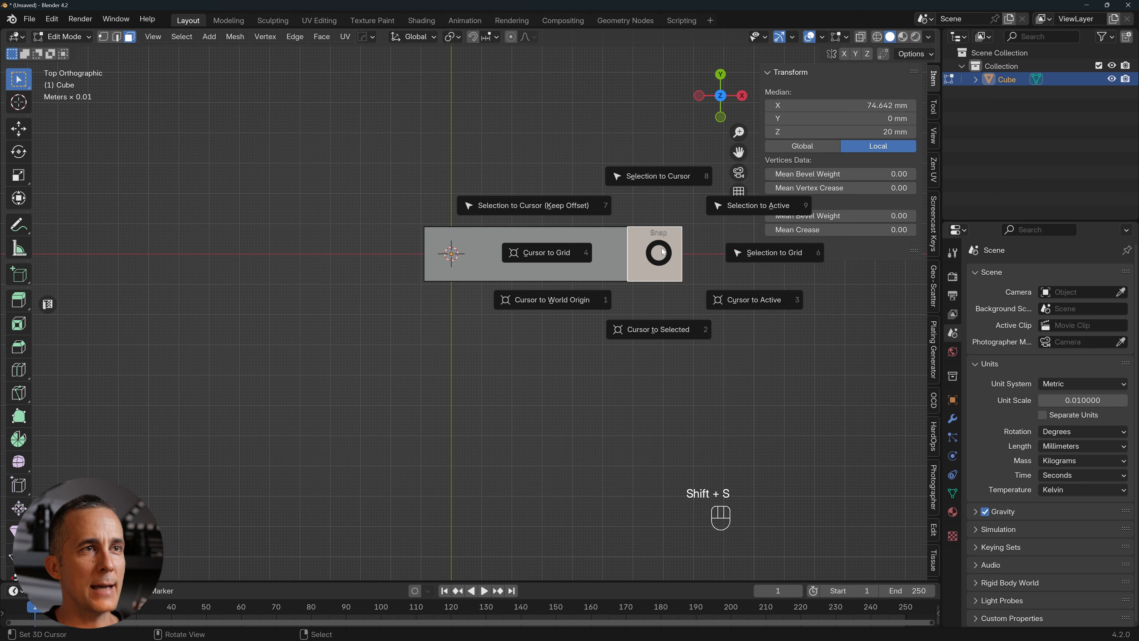
pyautogui.click(664, 334)
pyautogui.press('Tab')
pyautogui.press('w')
pyautogui.moveTo(647, 217)
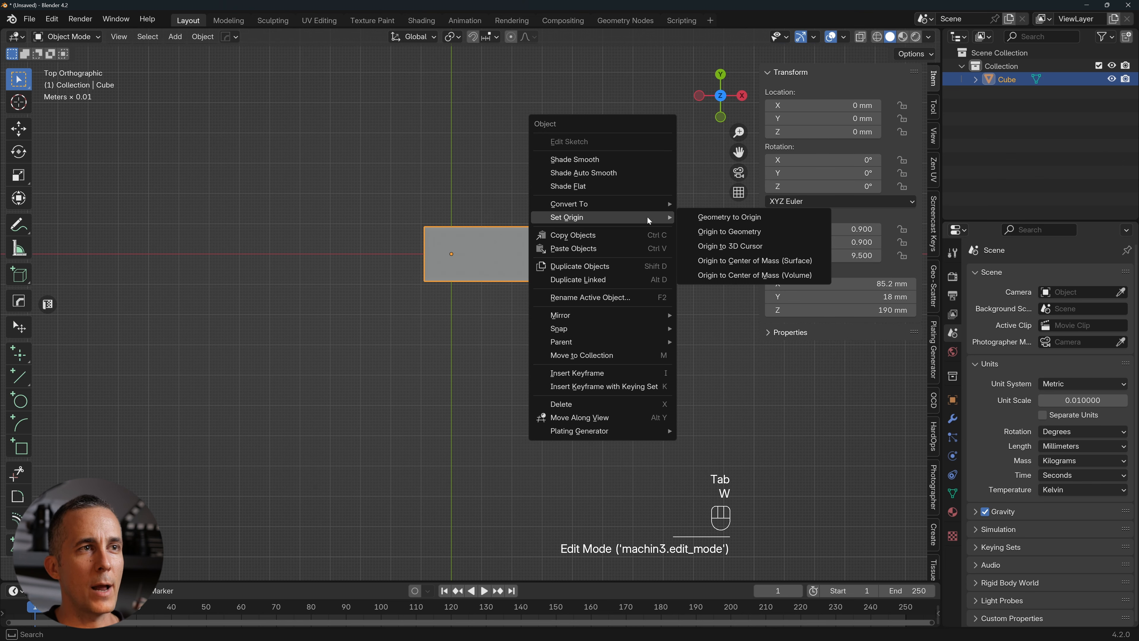
pyautogui.click(730, 247)
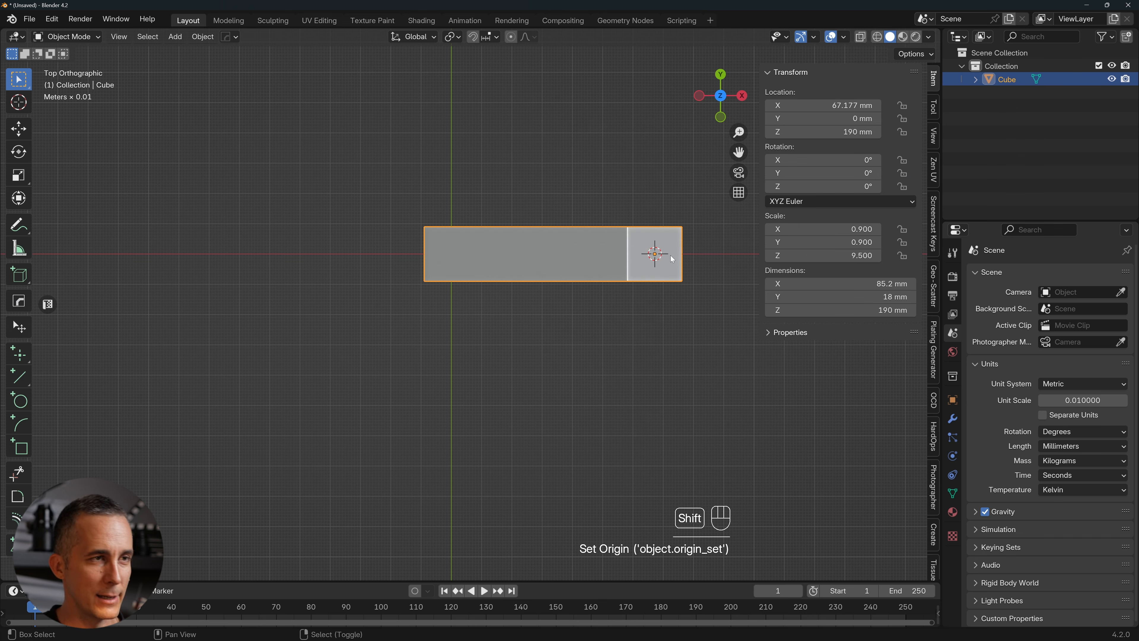
# Return the 3D cursor to the world origin and snap the bar to the cursor.
pyautogui.hotkey('shift', 's')
pyautogui.click(555, 300)
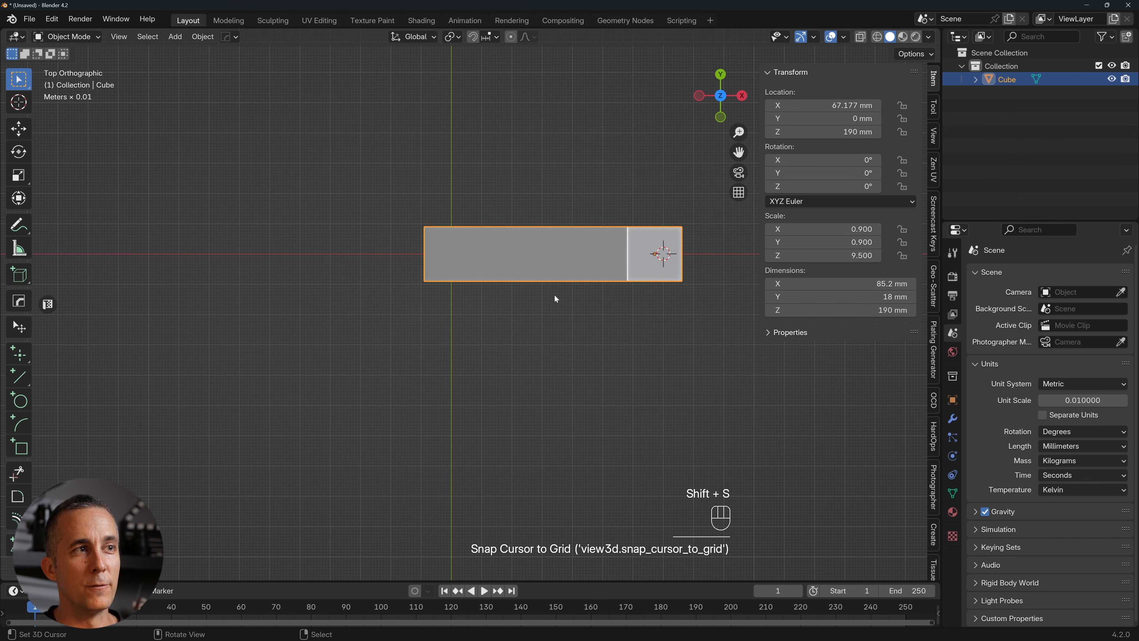
pyautogui.hotkey('shift', 's')
pyautogui.click(397, 303)
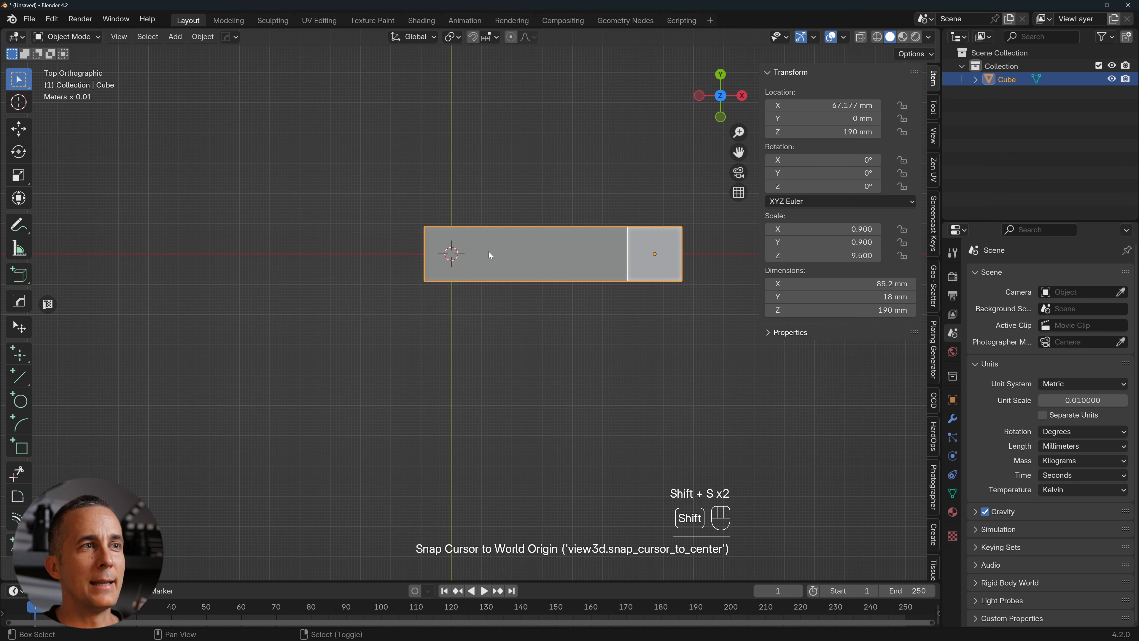
pyautogui.hotkey('shift', 's')
pyautogui.click(491, 176)
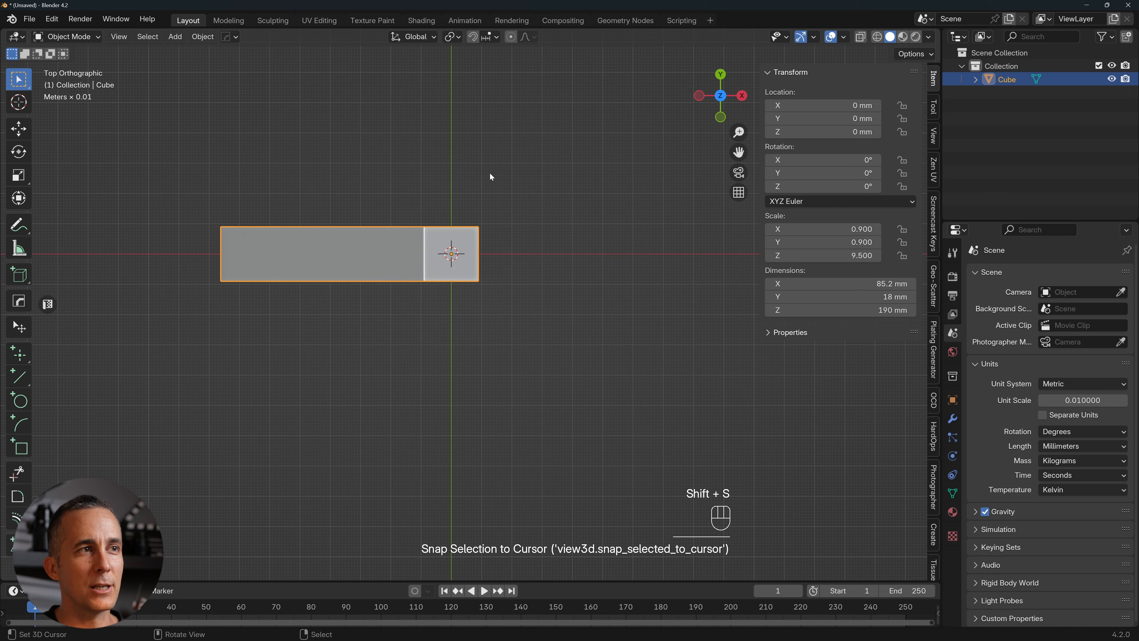
# Enable snapping with Grid as the target and, in front view, raise the bar along Z to 190 mm.
pyautogui.moveTo(454, 294)
pyautogui.mouseDown(button='middle')
pyautogui.moveTo(454, 193)
pyautogui.moveTo(446, 292)
pyautogui.mouseUp(button='middle')
pyautogui.moveTo(457, 216); pyautogui.dragTo(447, 238, button='middle')
pyautogui.press('KP_1')
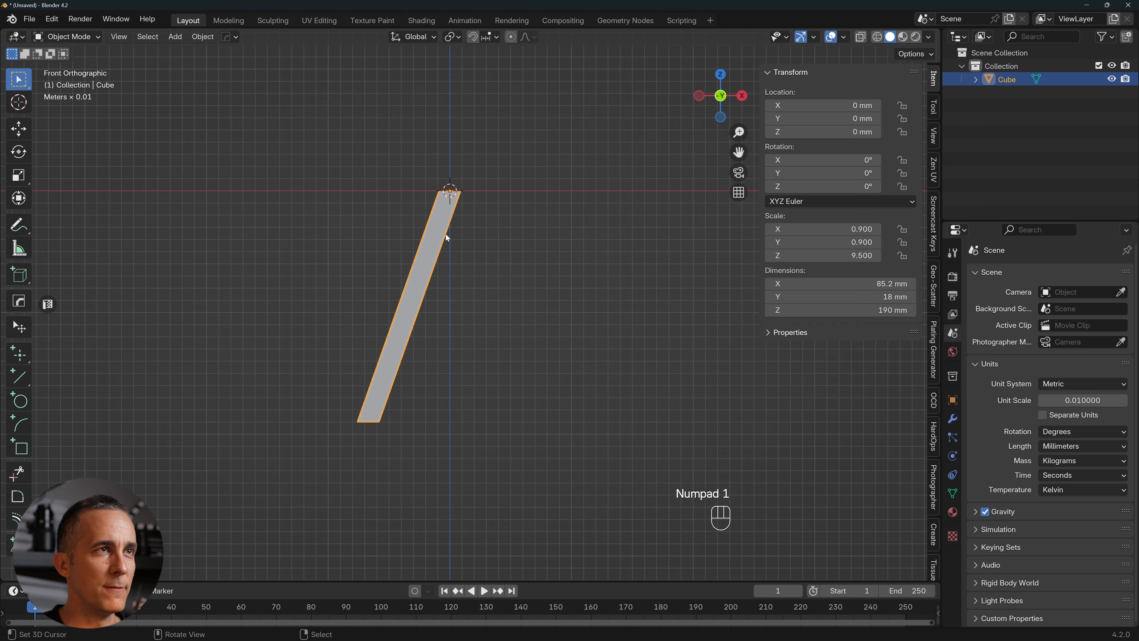
pyautogui.click(489, 39)
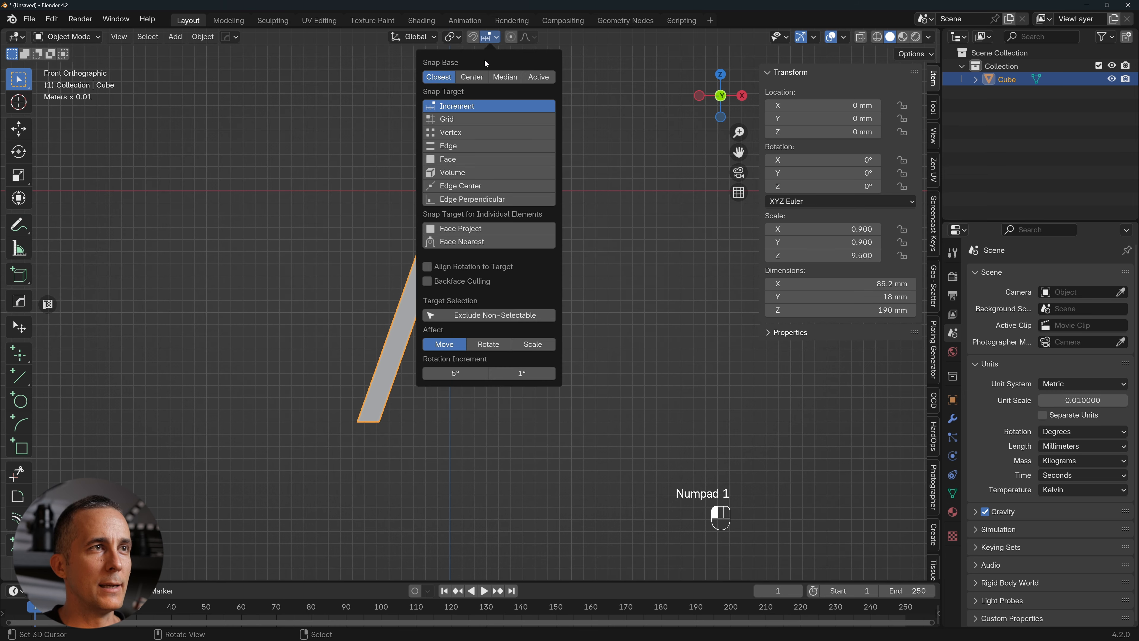
pyautogui.click(450, 119)
pyautogui.click(473, 37)
pyautogui.press('g')
pyautogui.press('z')
pyautogui.click(493, 513)
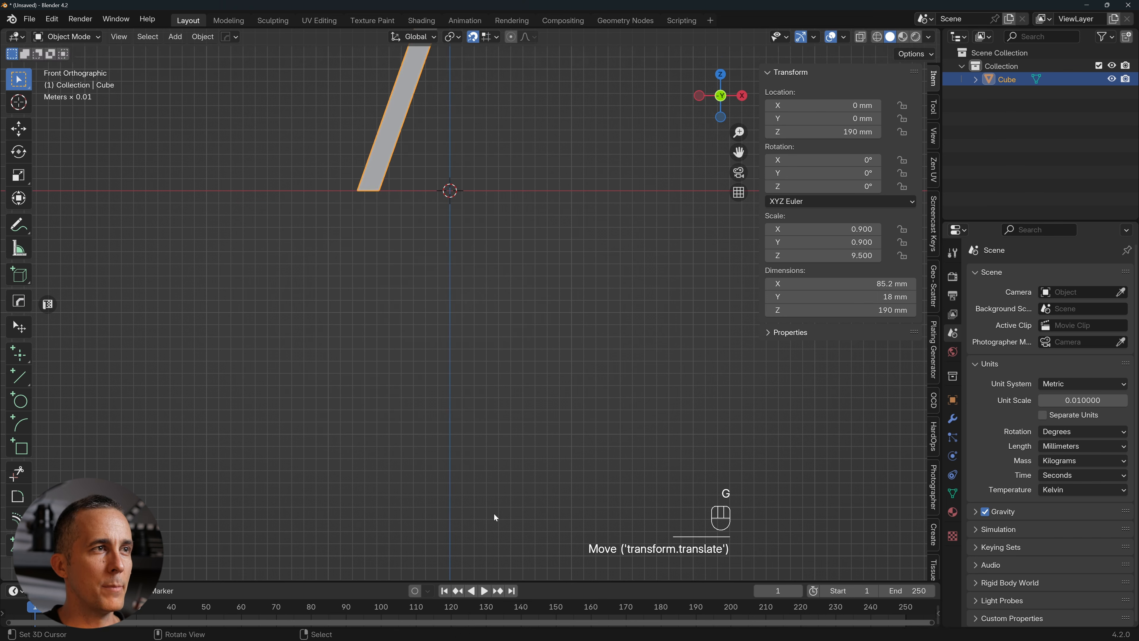
# With snapping off, move the bar along X to about -30 mm in top view.
pyautogui.keyDown('shift'); pyautogui.moveTo(432, 224); pyautogui.dragTo(448, 254, button='middle'); pyautogui.keyUp('shift')
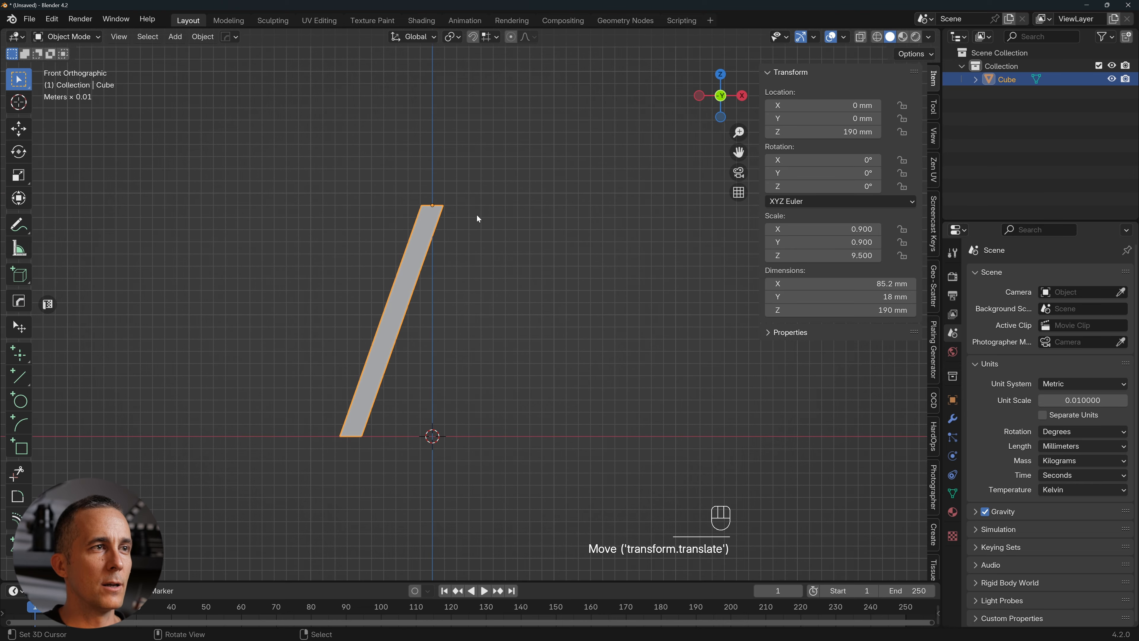
pyautogui.scroll(-1, 458, 256)
pyautogui.press('KP_7')
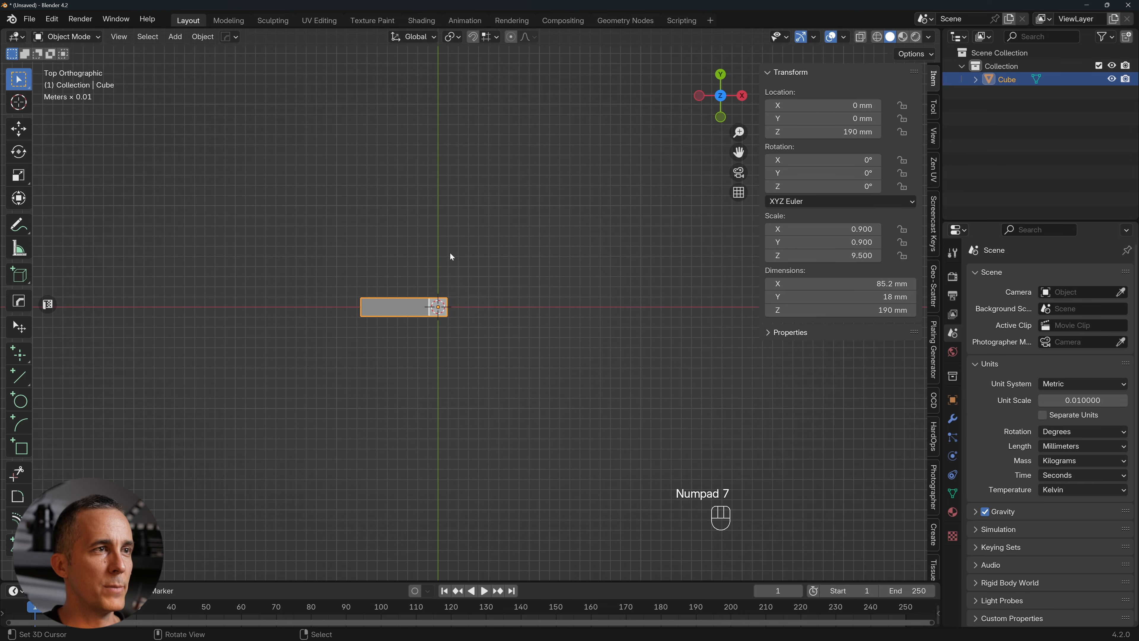
pyautogui.scroll(3, 443, 288)
pyautogui.scroll(1, 441, 292)
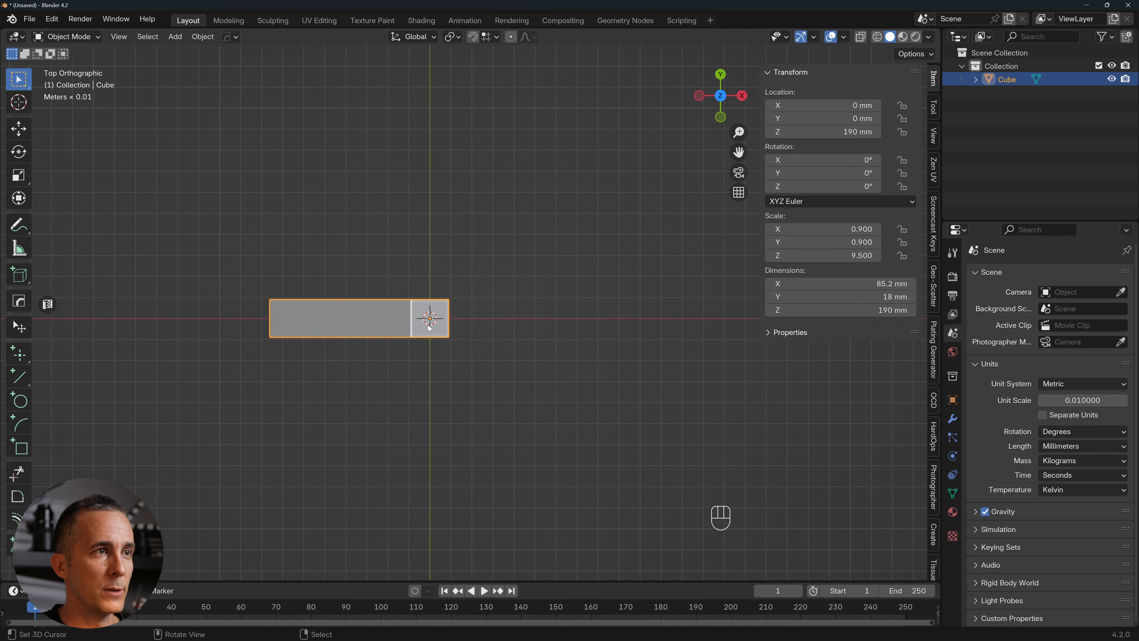
pyautogui.scroll(2, 438, 310)
pyautogui.keyDown('shift'); pyautogui.moveTo(437, 309); pyautogui.dragTo(484, 315, button='middle'); pyautogui.keyUp('shift')
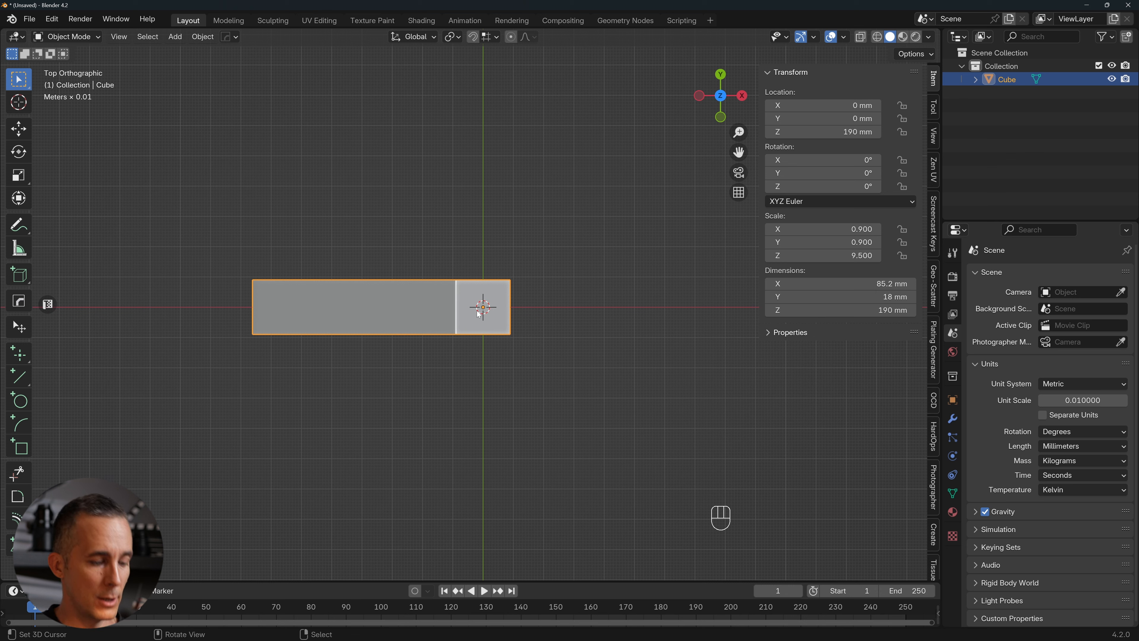
pyautogui.press('g')
pyautogui.press('x')
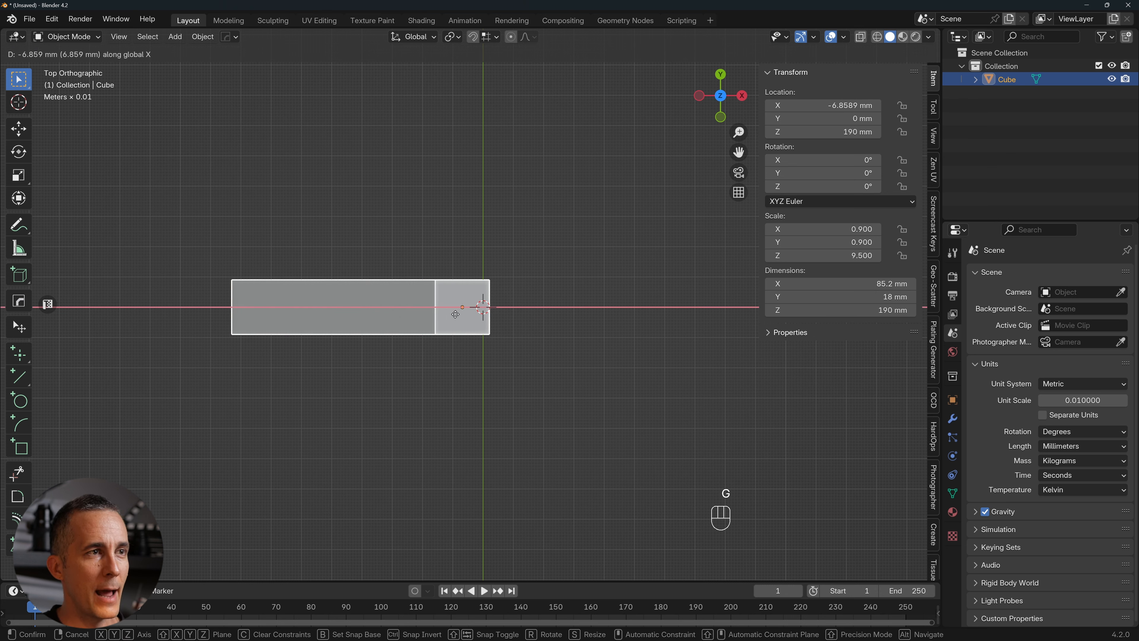
pyautogui.click(384, 311)
# Add a cube mesh at the world origin beside the bar.
pyautogui.hotkey('shift', 'a')
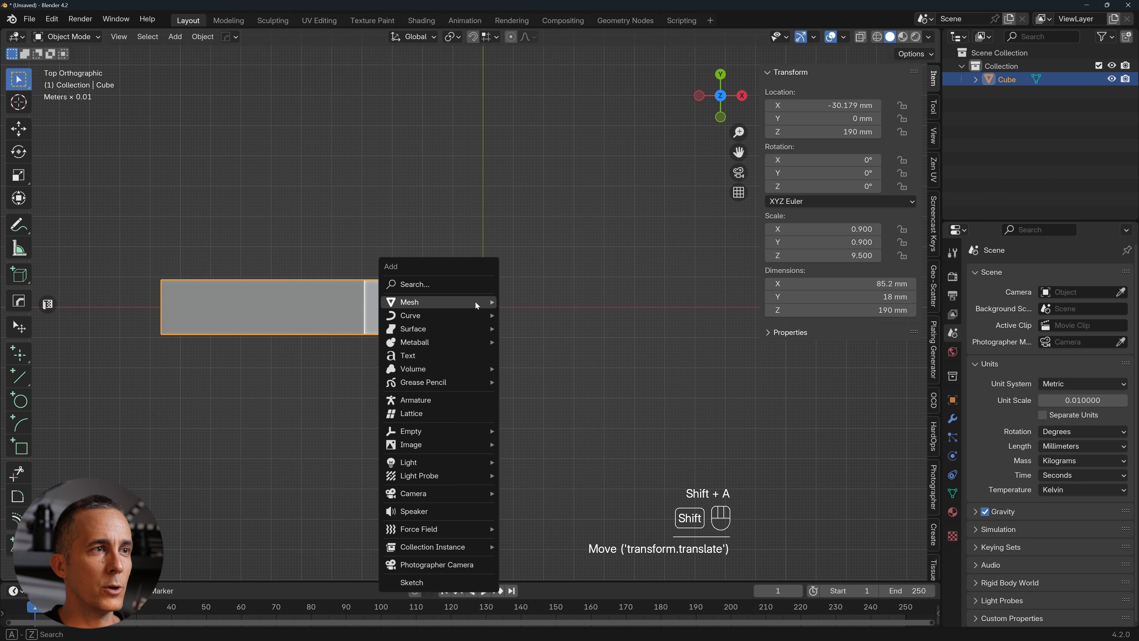
pyautogui.moveTo(476, 302)
pyautogui.click(533, 328)
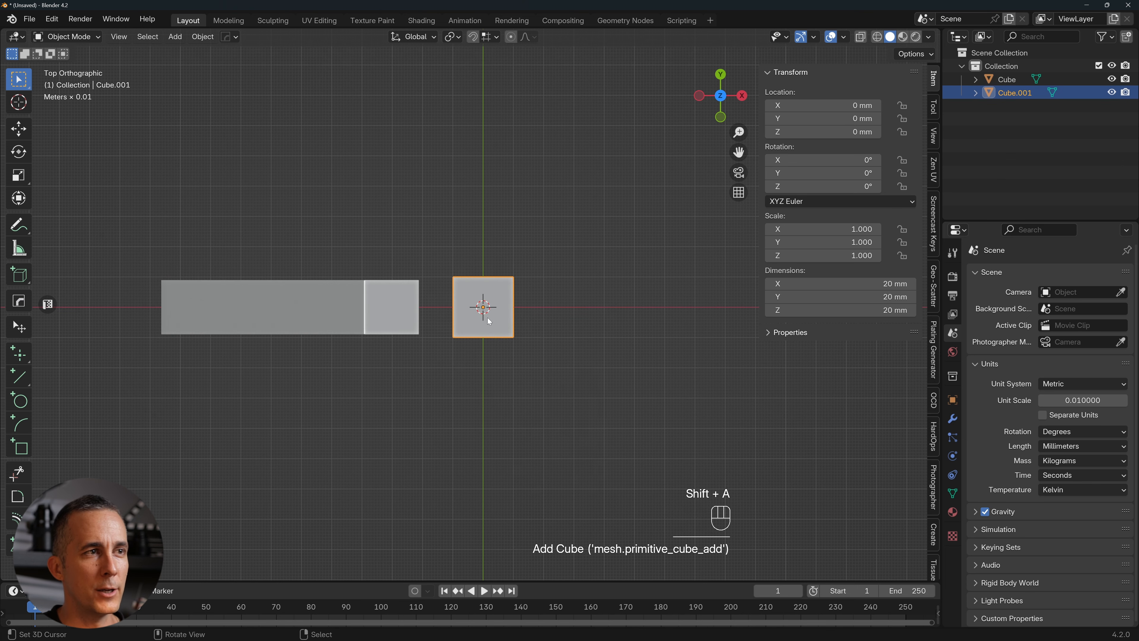
pyautogui.press('Tab')
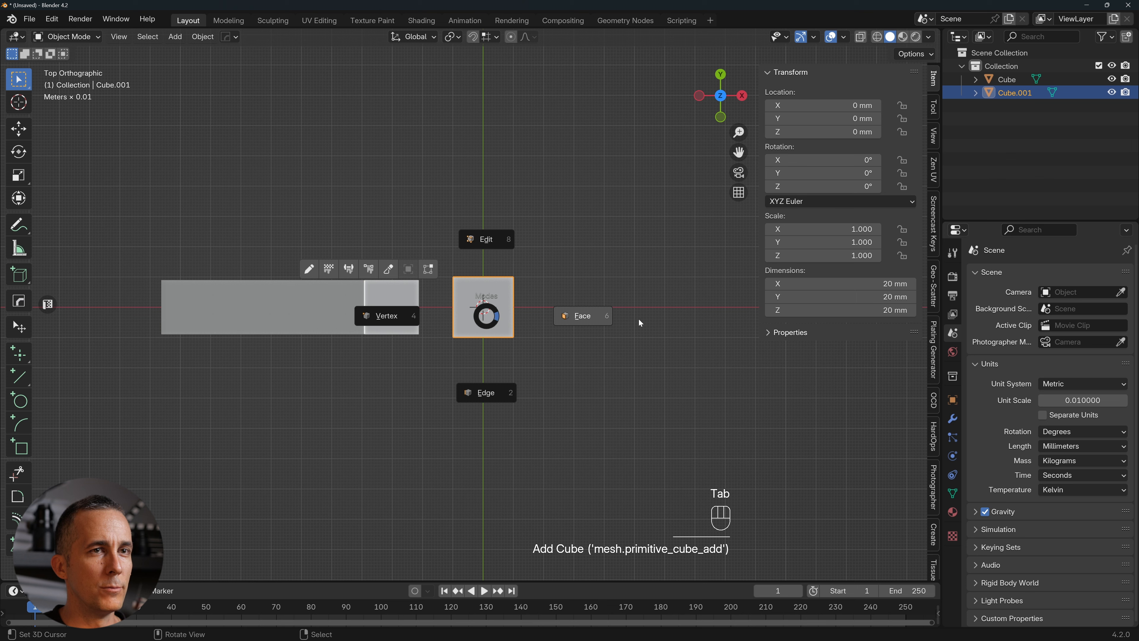
pyautogui.press('Escape')
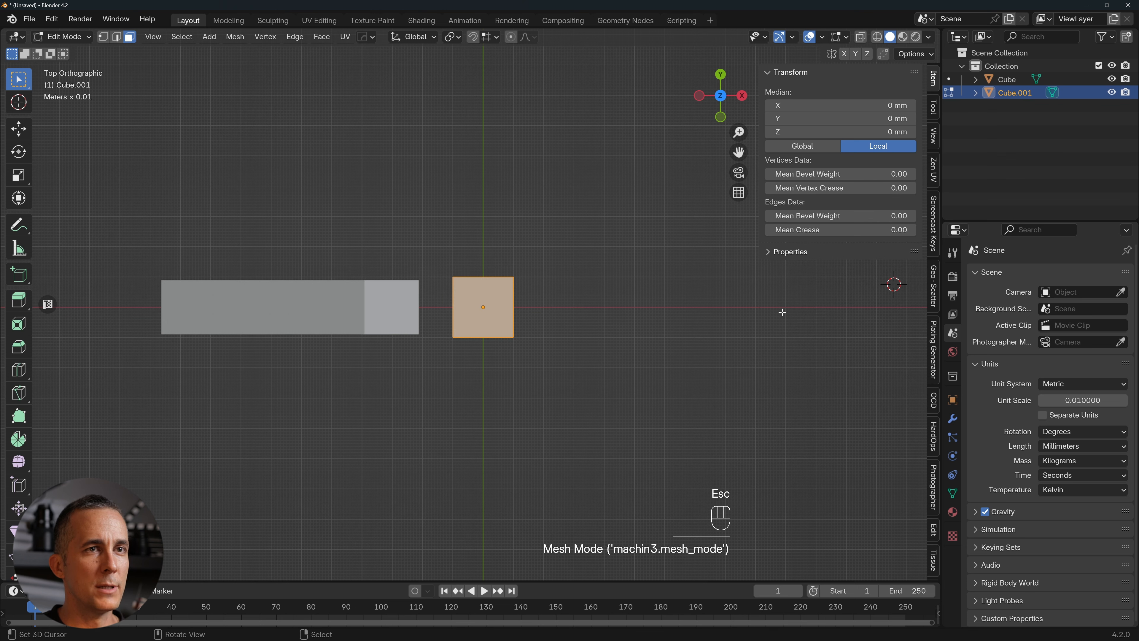
pyautogui.hotkey('ctrl', 'z')
# Set the new cube's X, Y and Z dimensions to 30 mm each.
pyautogui.click(809, 284)
pyautogui.write('30')
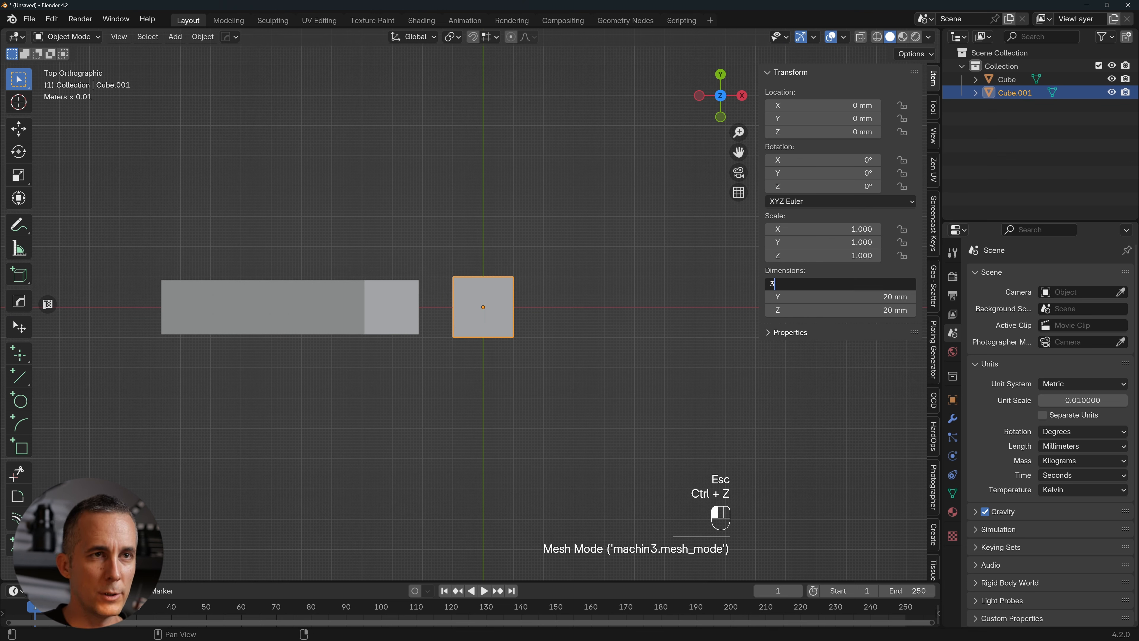
pyautogui.press('Tab')
pyautogui.write('30')
pyautogui.press('Tab')
pyautogui.write('30')
pyautogui.press('Return')
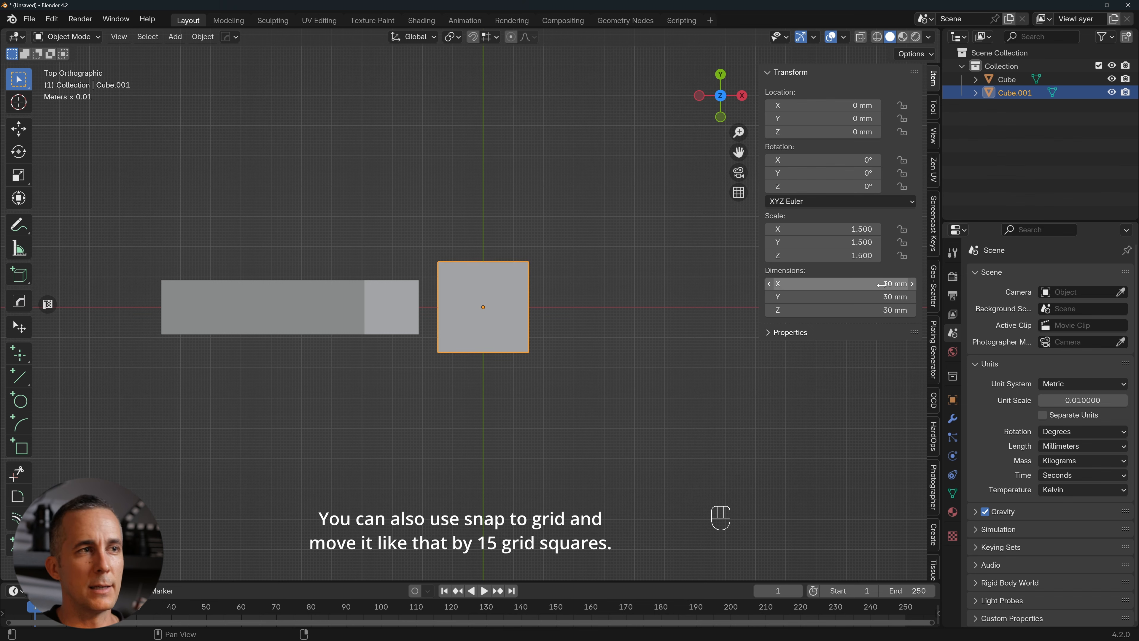
# Turn grid snapping on and move the bar along X to -24 mm, flush against the cube's side.
pyautogui.scroll(3, 605, 270)
pyautogui.keyDown('shift'); pyautogui.moveTo(497, 299); pyautogui.dragTo(526, 293, button='middle'); pyautogui.keyUp('shift')
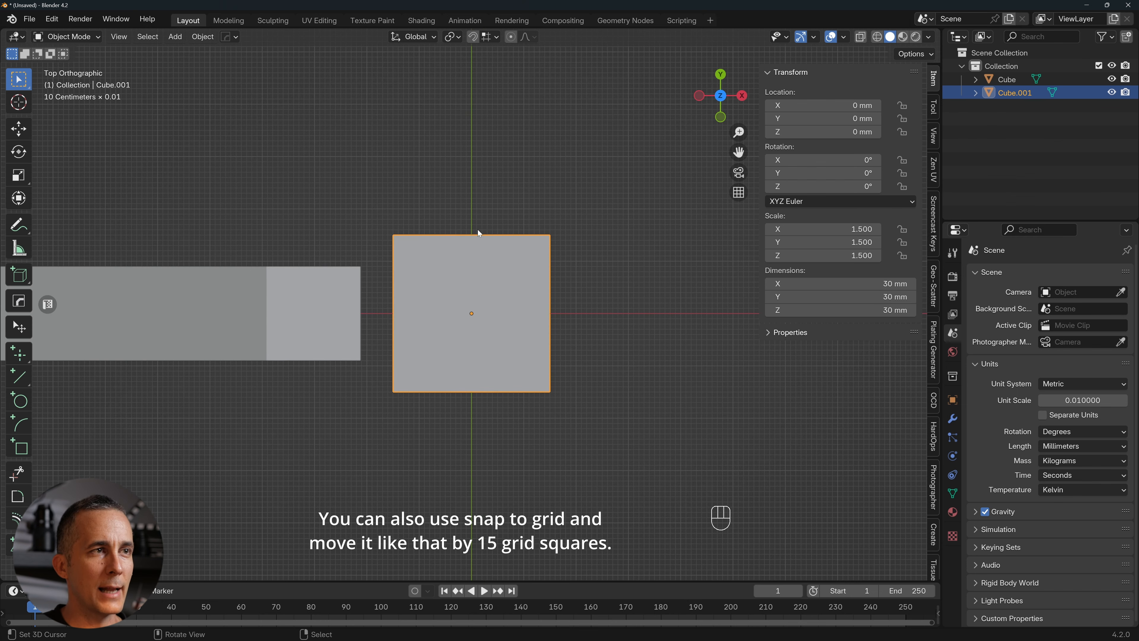
pyautogui.scroll(2, 448, 314)
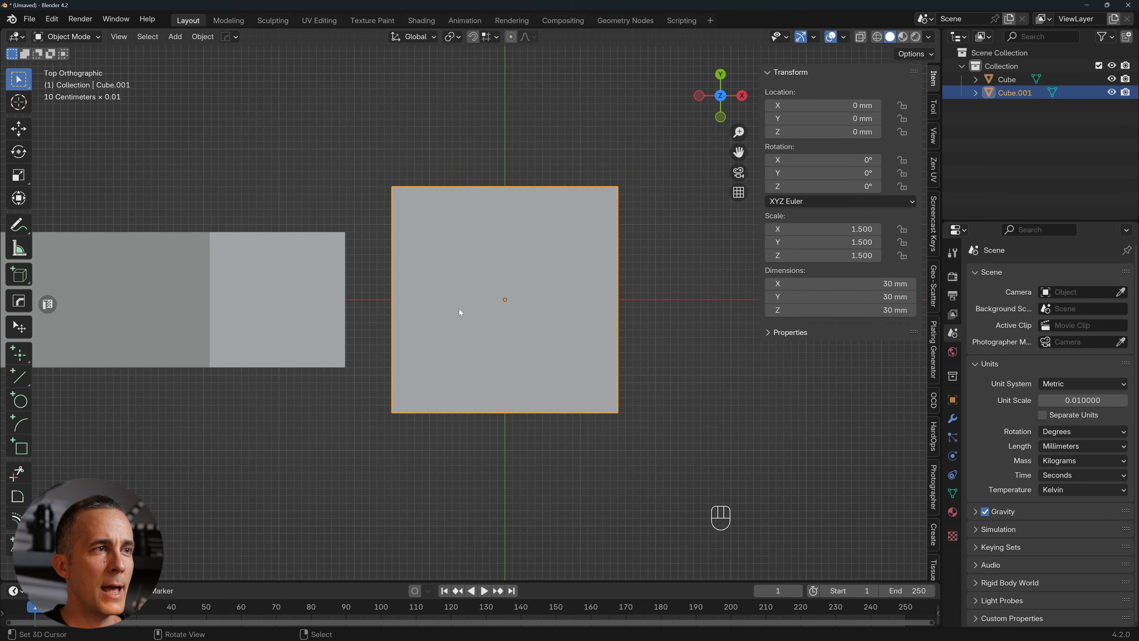
pyautogui.keyDown('shift'); pyautogui.moveTo(459, 309); pyautogui.dragTo(493, 299, button='middle'); pyautogui.keyUp('shift')
pyautogui.click(321, 299)
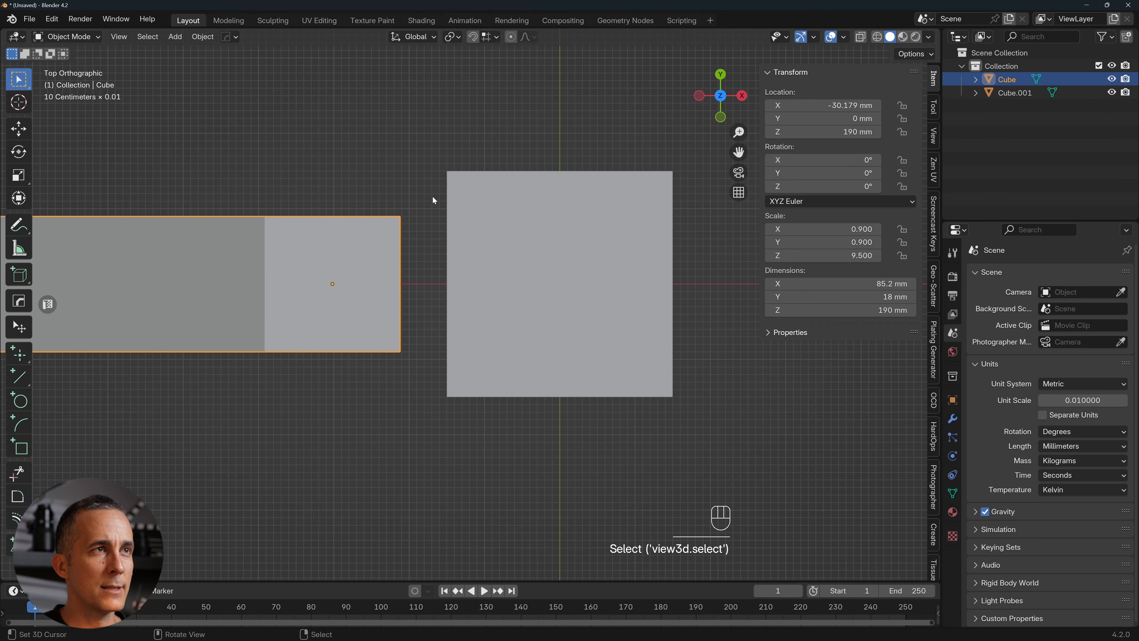
pyautogui.click(472, 37)
pyautogui.press('g')
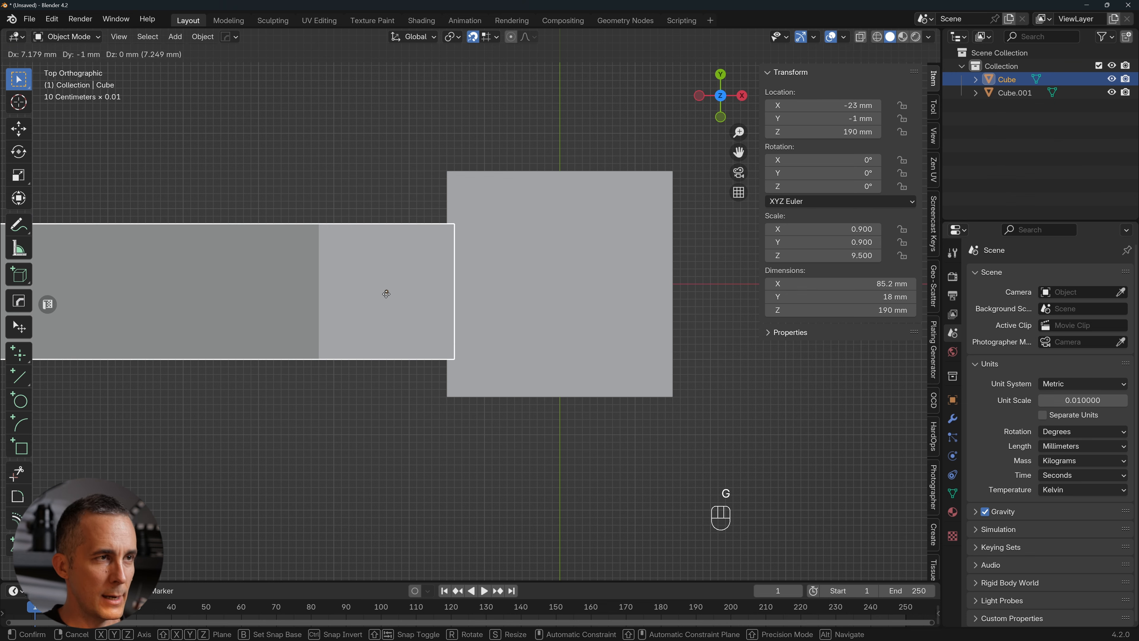
pyautogui.press('x')
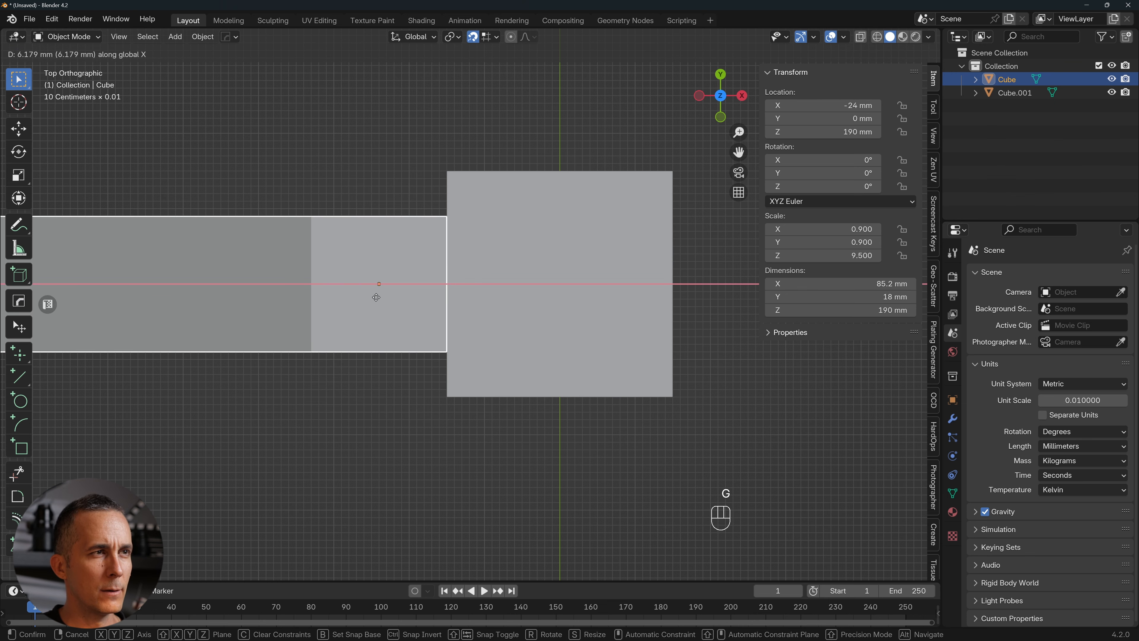
pyautogui.click(376, 293)
pyautogui.scroll(4, 484, 294)
pyautogui.scroll(-5, 484, 294)
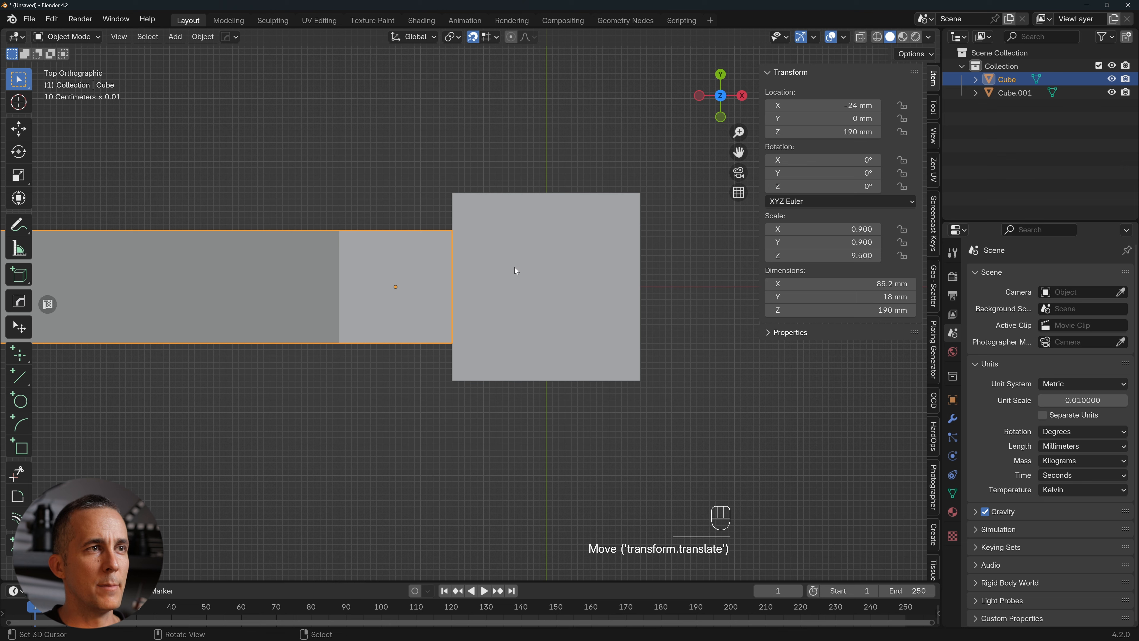
# Turn on the edge length measurement overlay while editing the mesh of the central 30 mm cube.
pyautogui.click(541, 280)
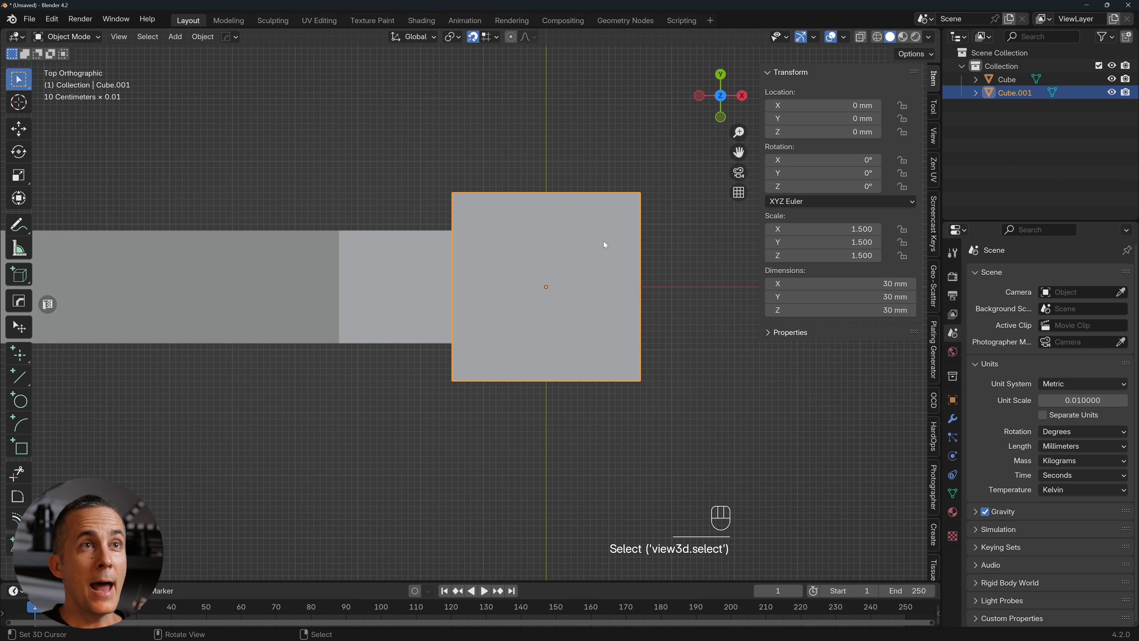
pyautogui.press('Tab')
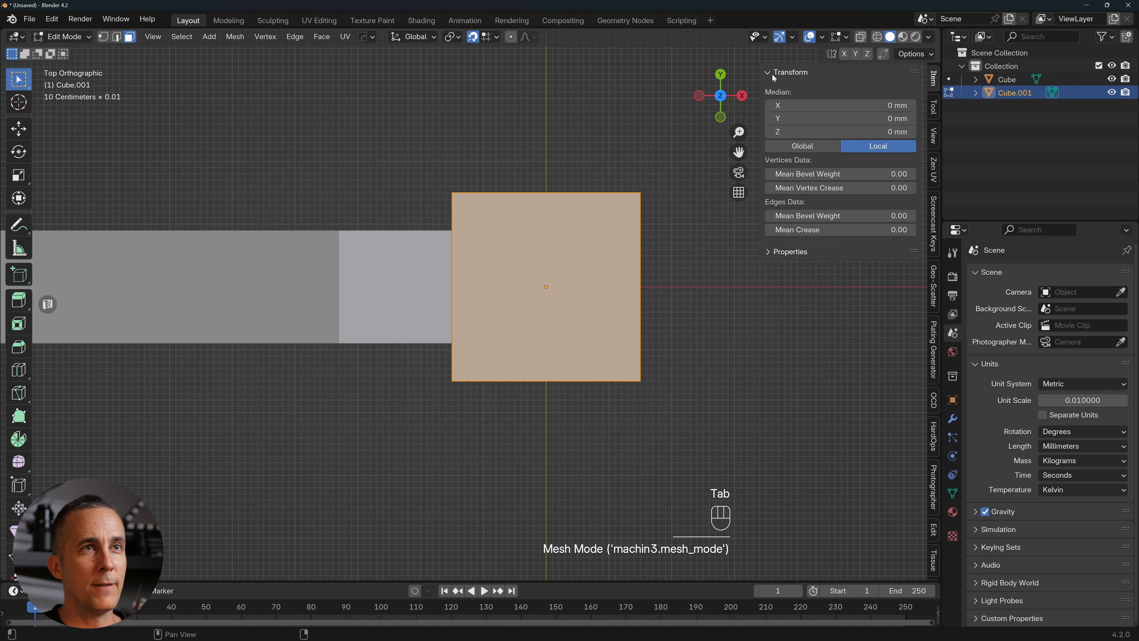
pyautogui.click(835, 40)
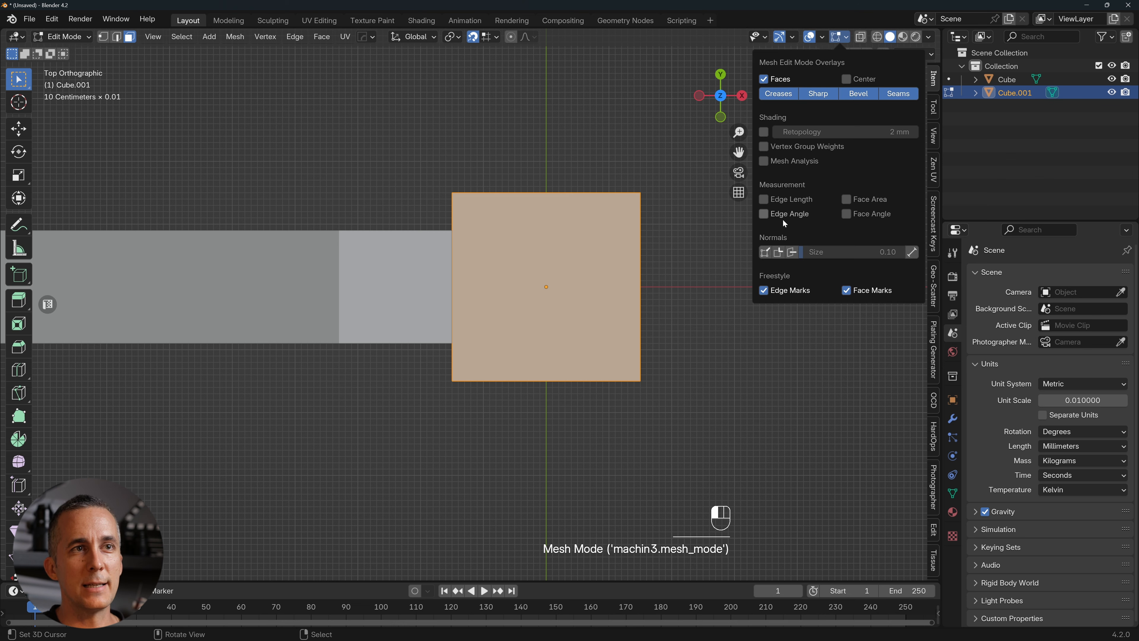
pyautogui.click(774, 200)
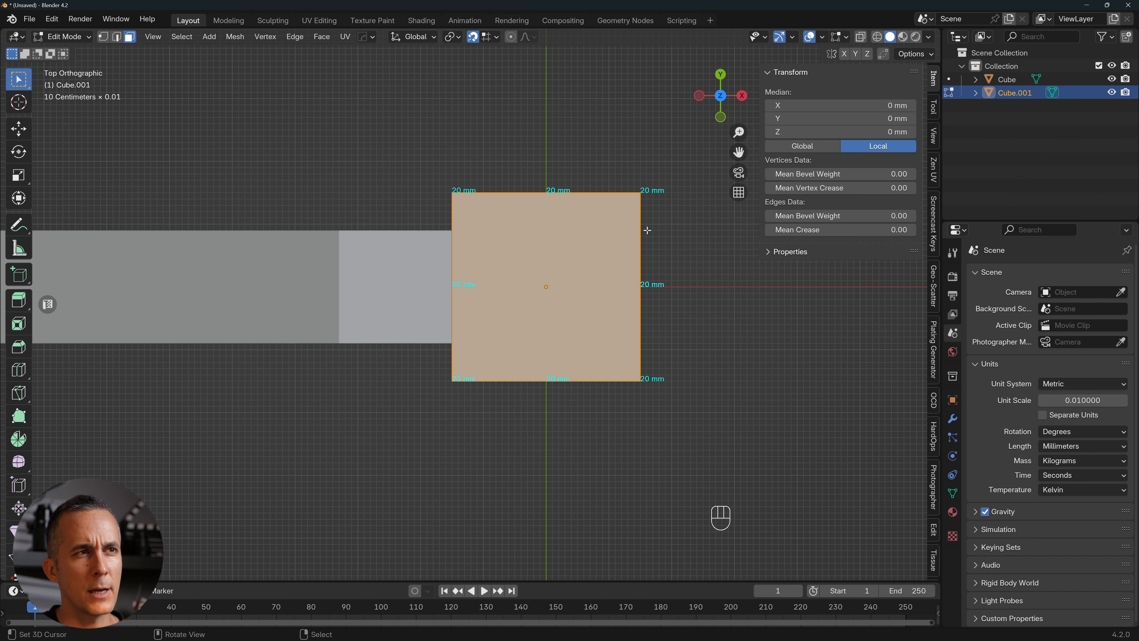
pyautogui.scroll(2, 604, 215)
pyautogui.scroll(-2, 604, 215)
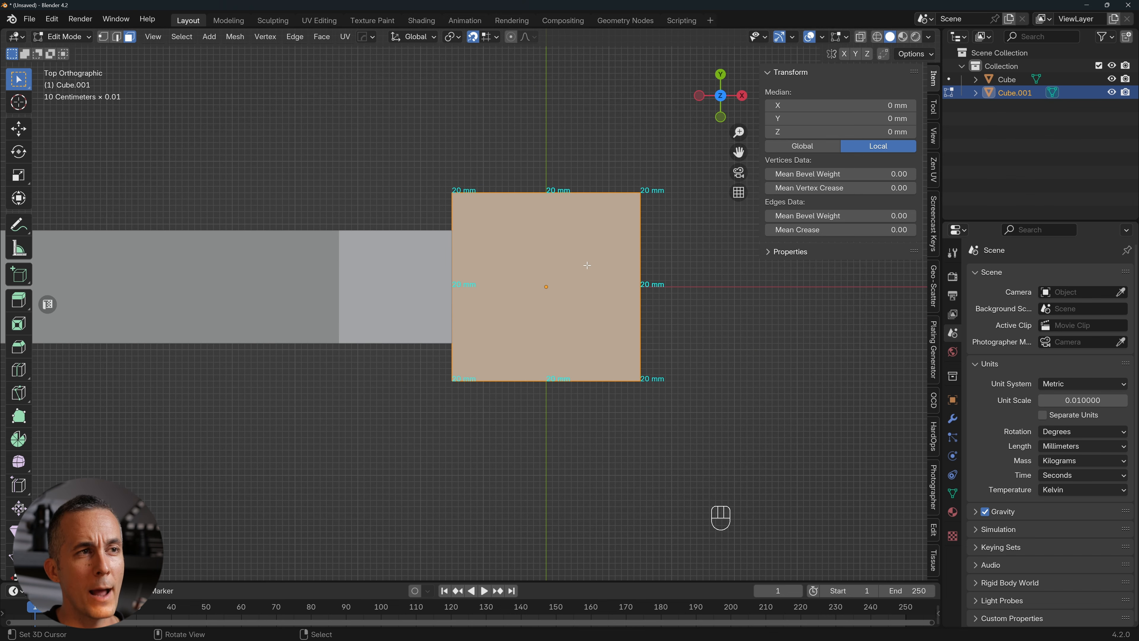
# Apply the central cube's scale in object mode and recheck its edge lengths in edit mode.
pyautogui.press('Tab')
pyautogui.hotkey('ctrl', 'a')
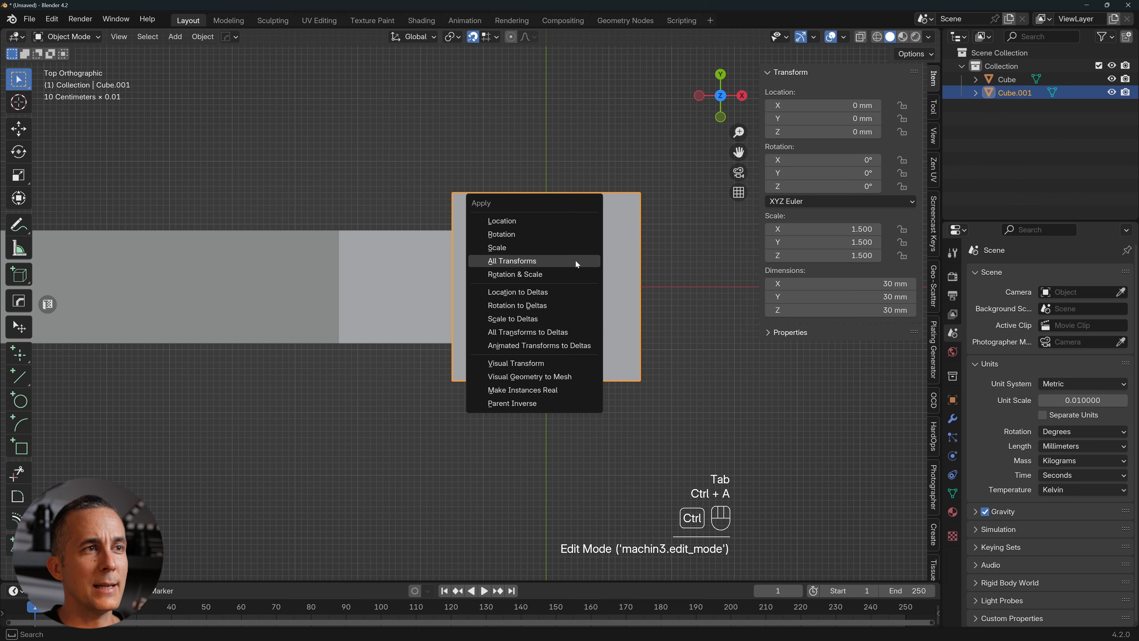
pyautogui.click(521, 247)
pyautogui.press('Tab')
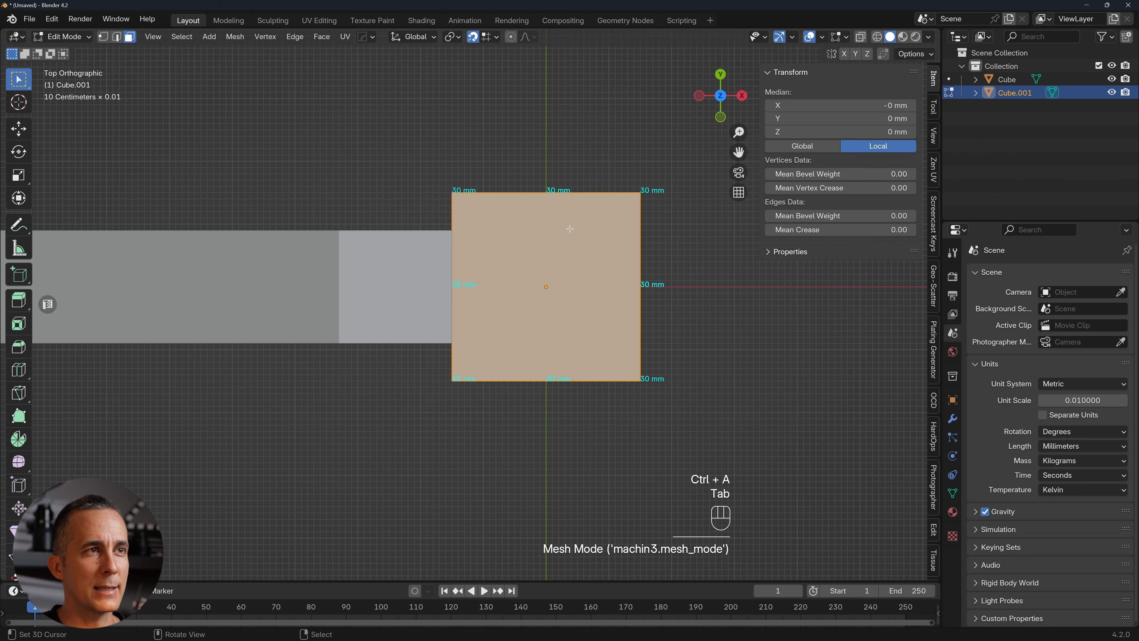
pyautogui.scroll(3, 555, 178)
pyautogui.scroll(-2, 675, 405)
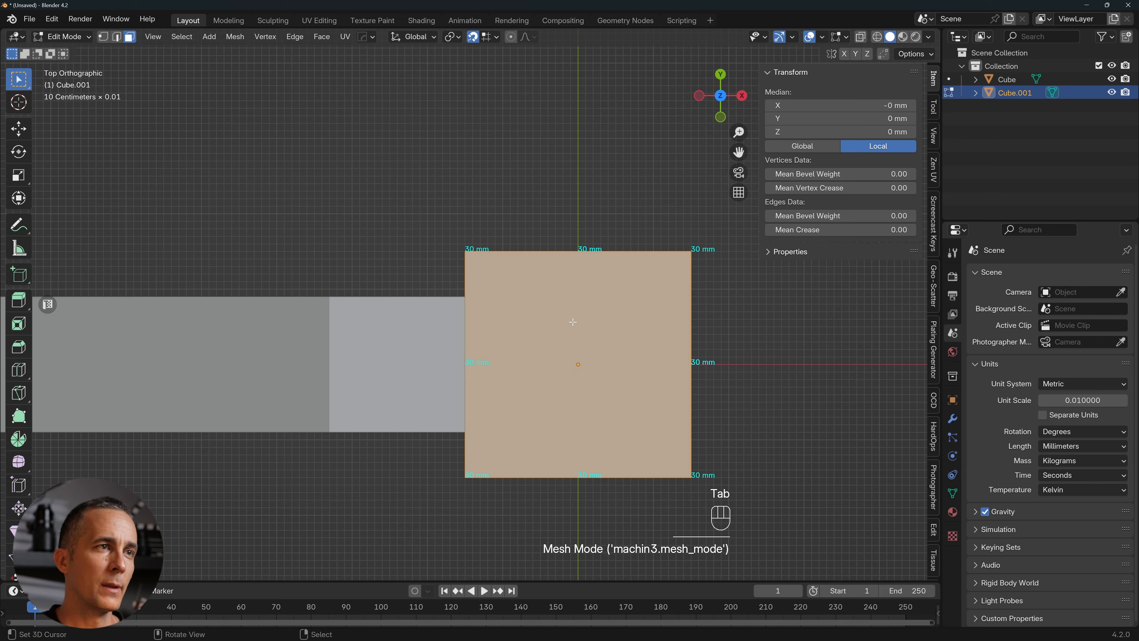
pyautogui.keyDown('shift'); pyautogui.moveTo(573, 322); pyautogui.dragTo(526, 261, button='middle'); pyautogui.keyUp('shift')
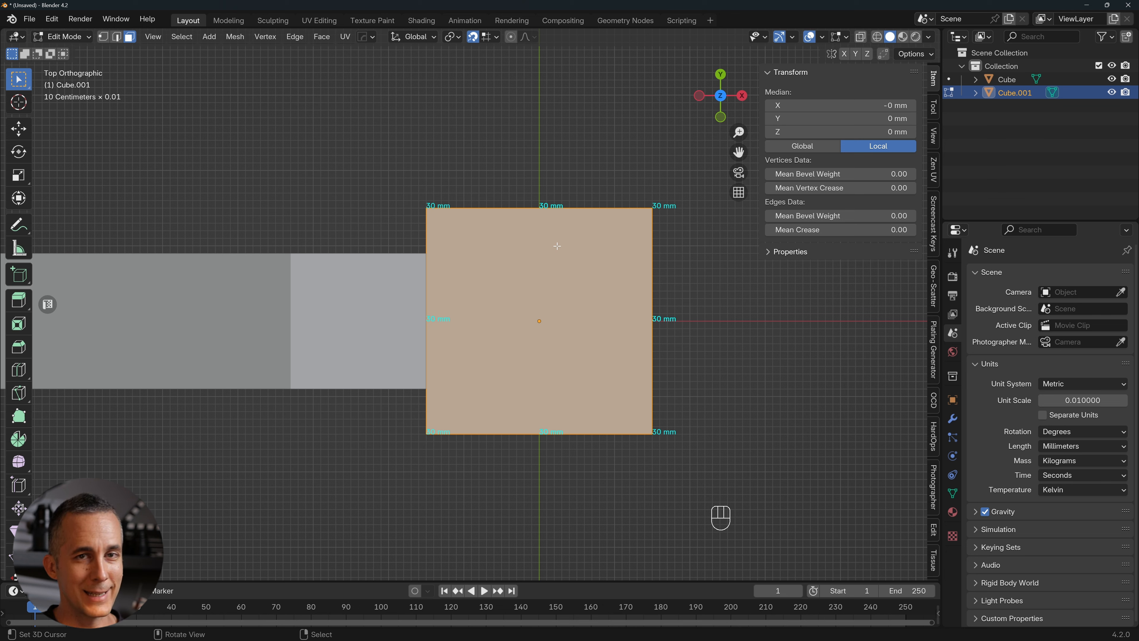
pyautogui.press('a')
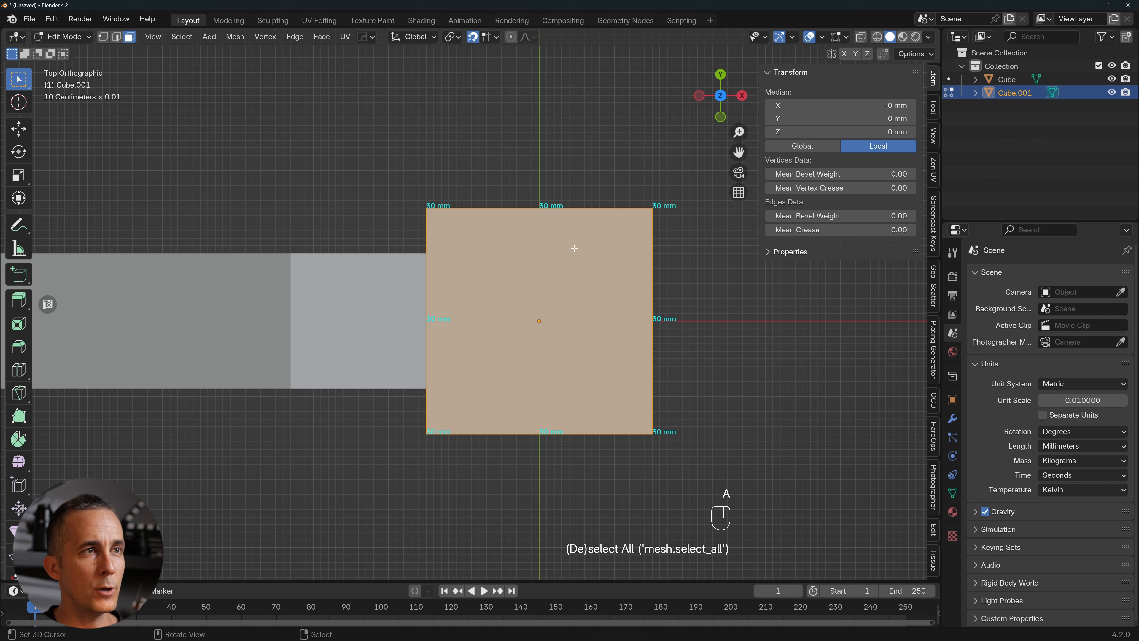
pyautogui.press('s')
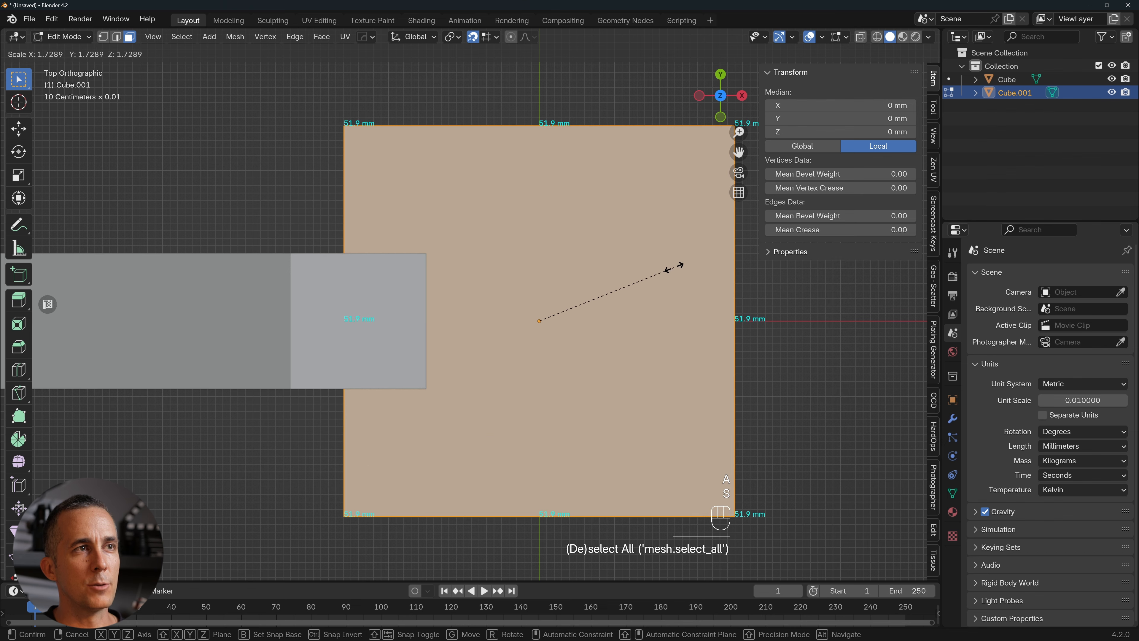
pyautogui.press('Escape')
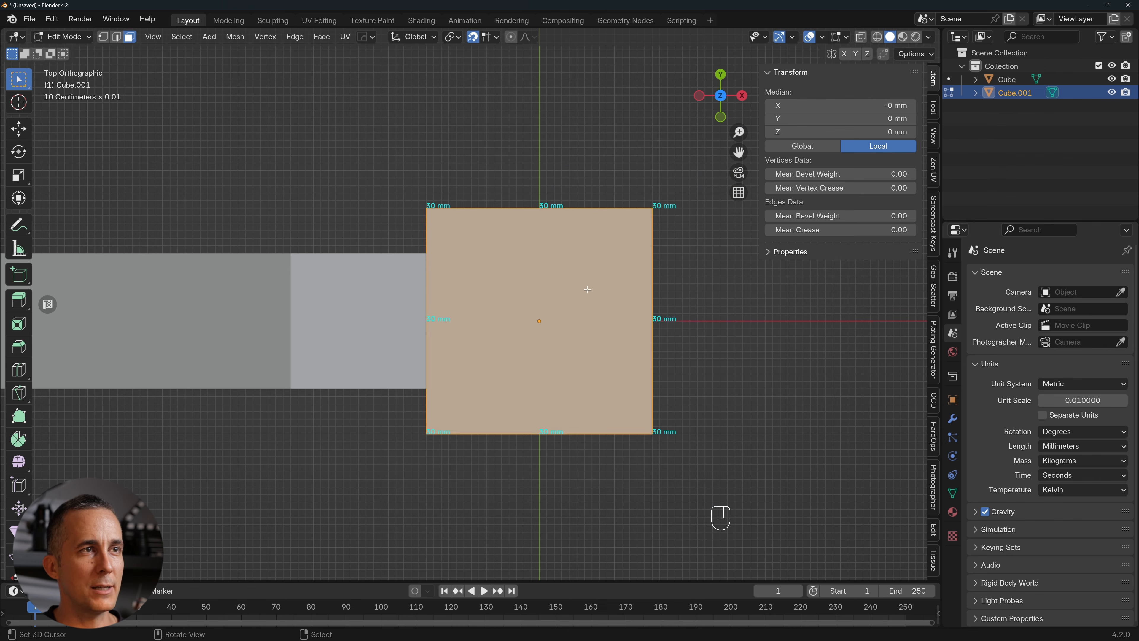
# Scale the central cube in object mode to about 40.4 mm per side and check its edge lengths in edit mode.
pyautogui.press('Tab')
pyautogui.press('s')
pyautogui.click(615, 275)
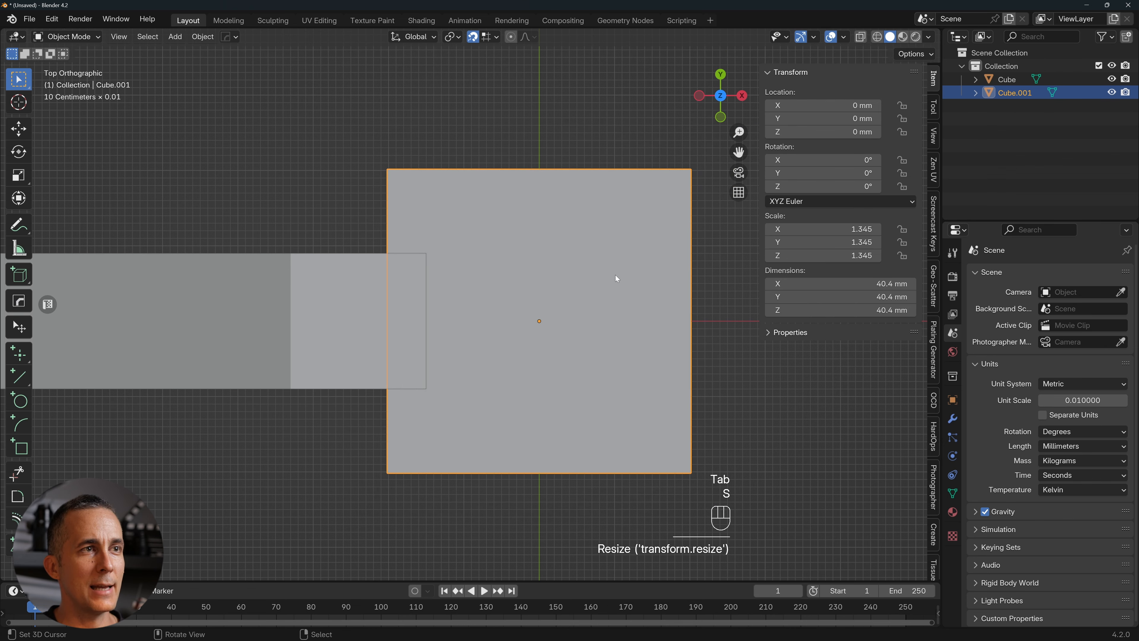
pyautogui.press('Tab')
pyautogui.press('Tab')
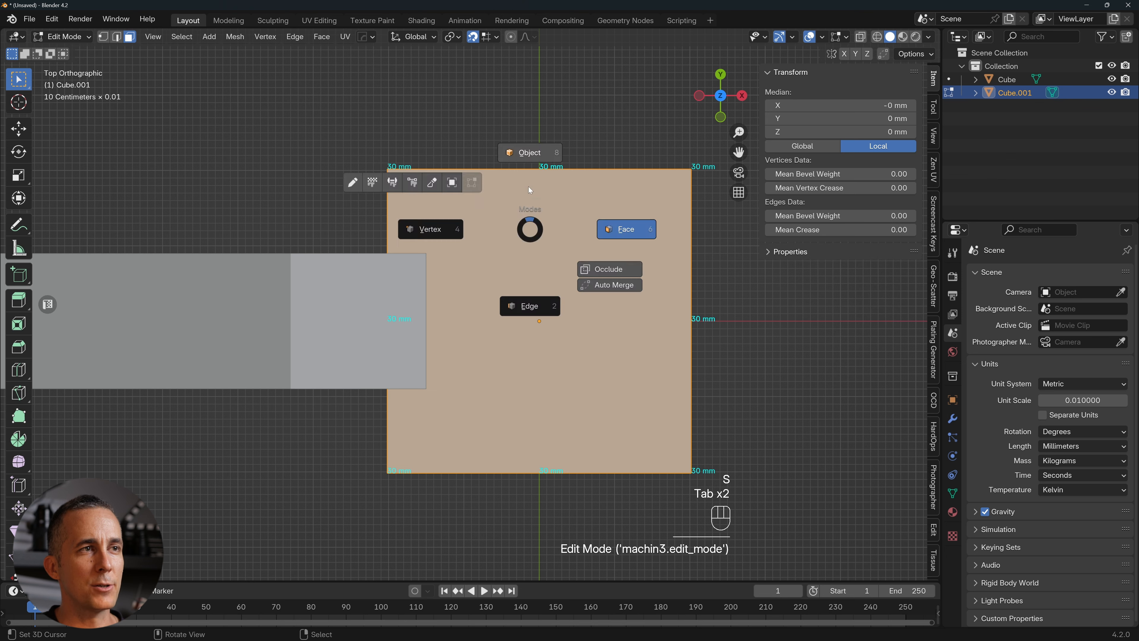
# Apply the enlarged cube's scale and compare its edge length readings again in edit mode.
pyautogui.hotkey('ctrl', 'a')
pyautogui.click(529, 211)
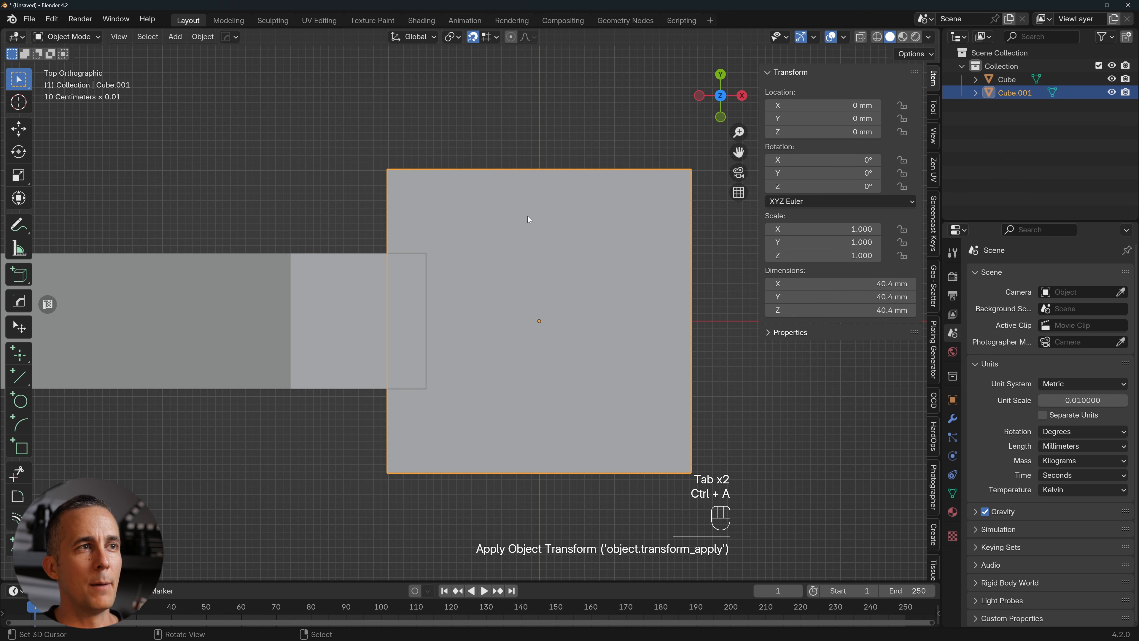
pyautogui.hotkey('ctrl', 'a')
pyautogui.click(525, 245)
pyautogui.press('Tab')
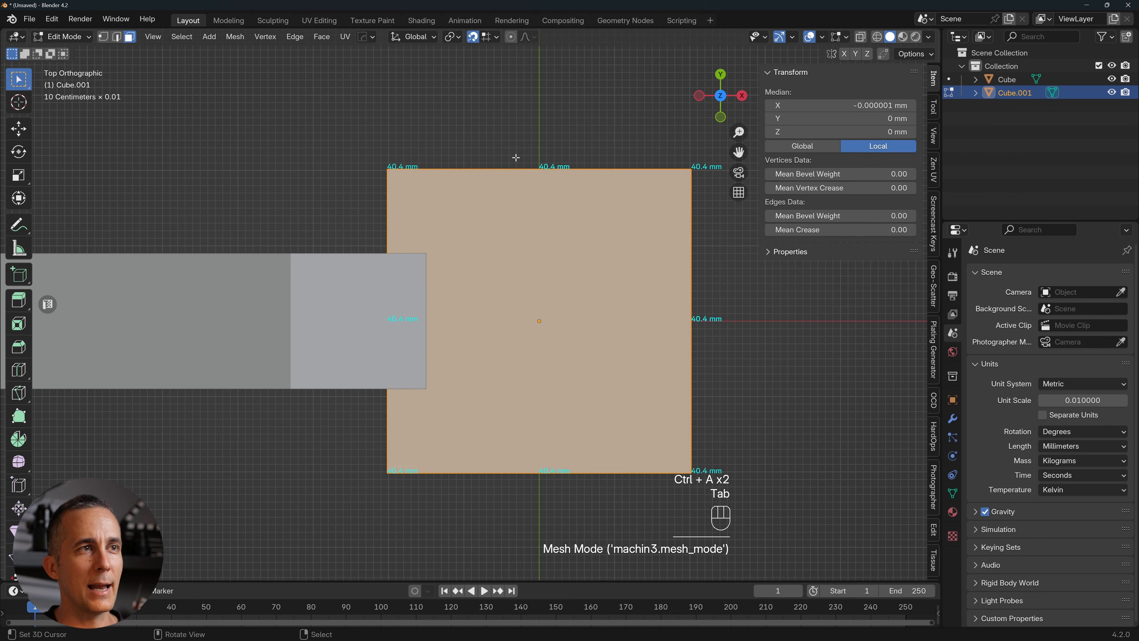
# Return to object mode and delete the central reference cube, keeping only the slanted bar.
pyautogui.press('Tab')
pyautogui.click(571, 261)
pyautogui.press('Delete')
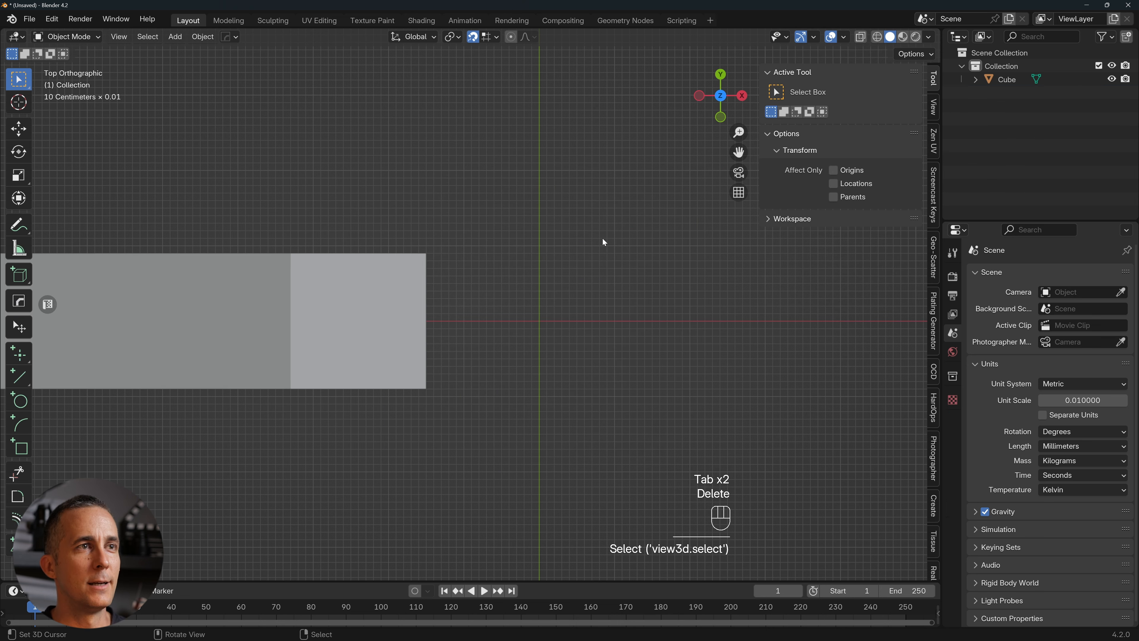
# Snap the 3D cursor to the world origin and add a sphere empty there.
pyautogui.scroll(-4, 529, 258)
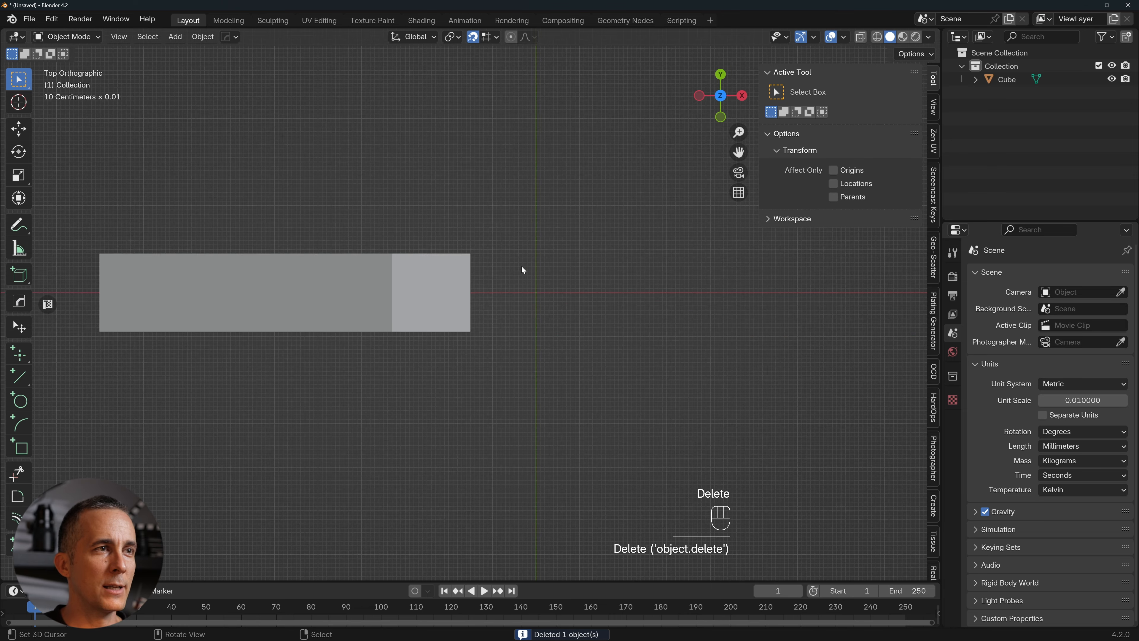
pyautogui.click(488, 287)
pyautogui.keyDown('shift'); pyautogui.moveTo(510, 268); pyautogui.dragTo(478, 271, button='middle'); pyautogui.keyUp('shift')
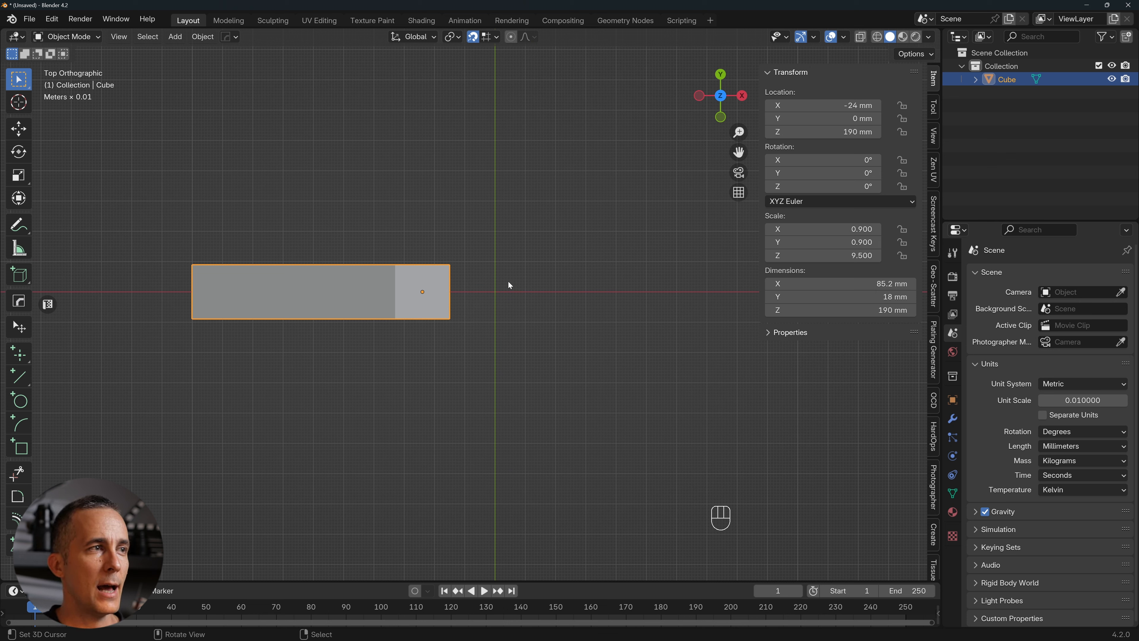
pyautogui.hotkey('shift', 's')
pyautogui.click(405, 330)
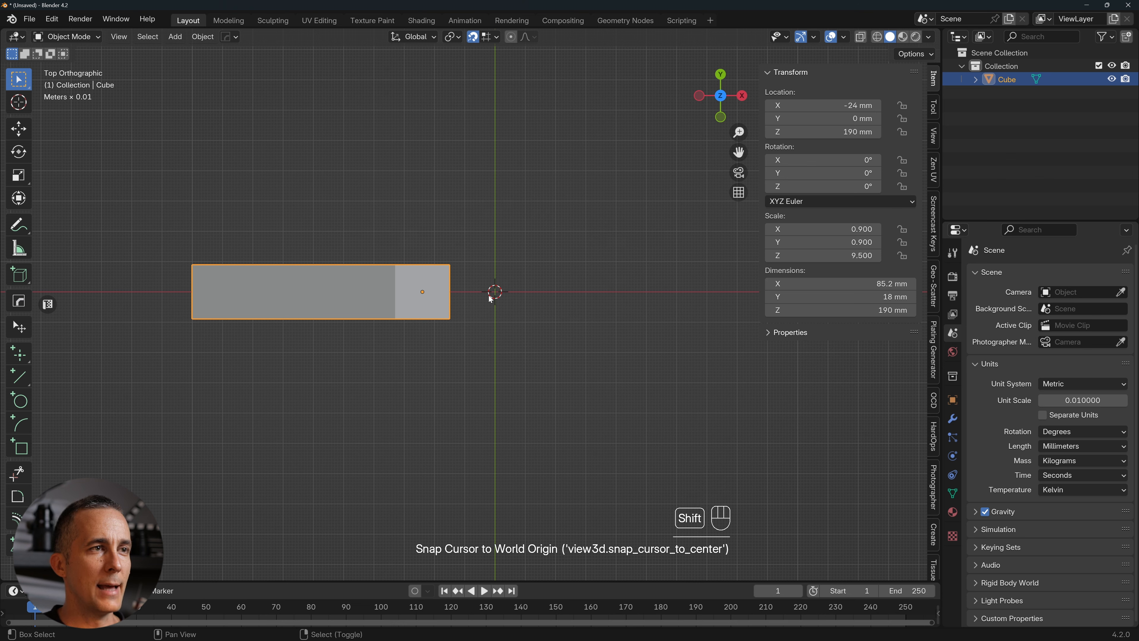
pyautogui.hotkey('shift', 'a')
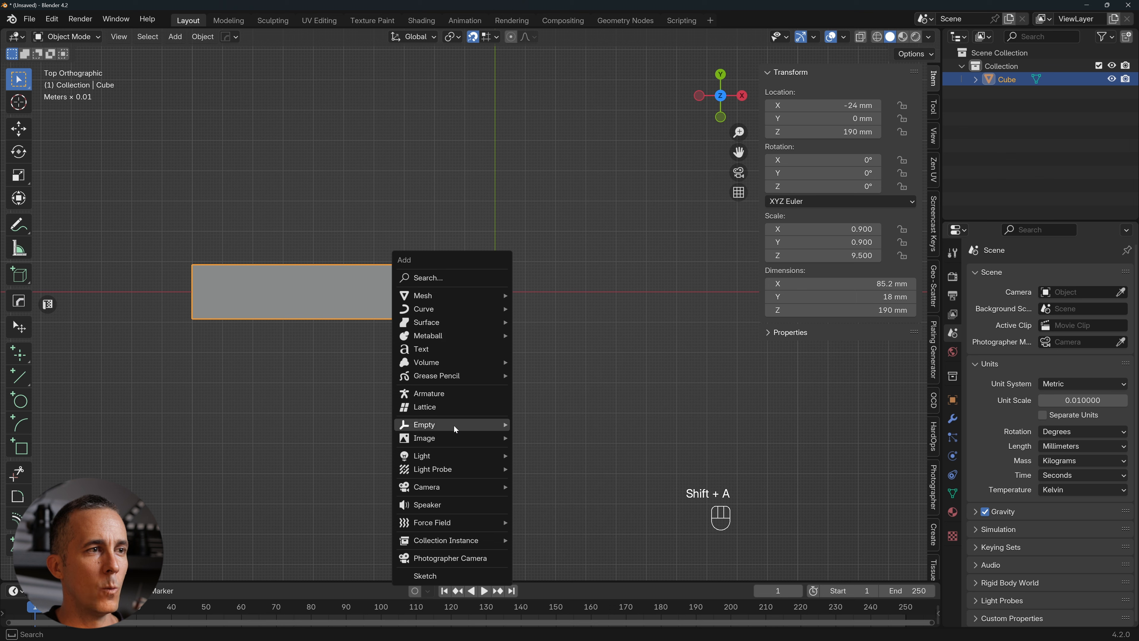
pyautogui.moveTo(476, 425)
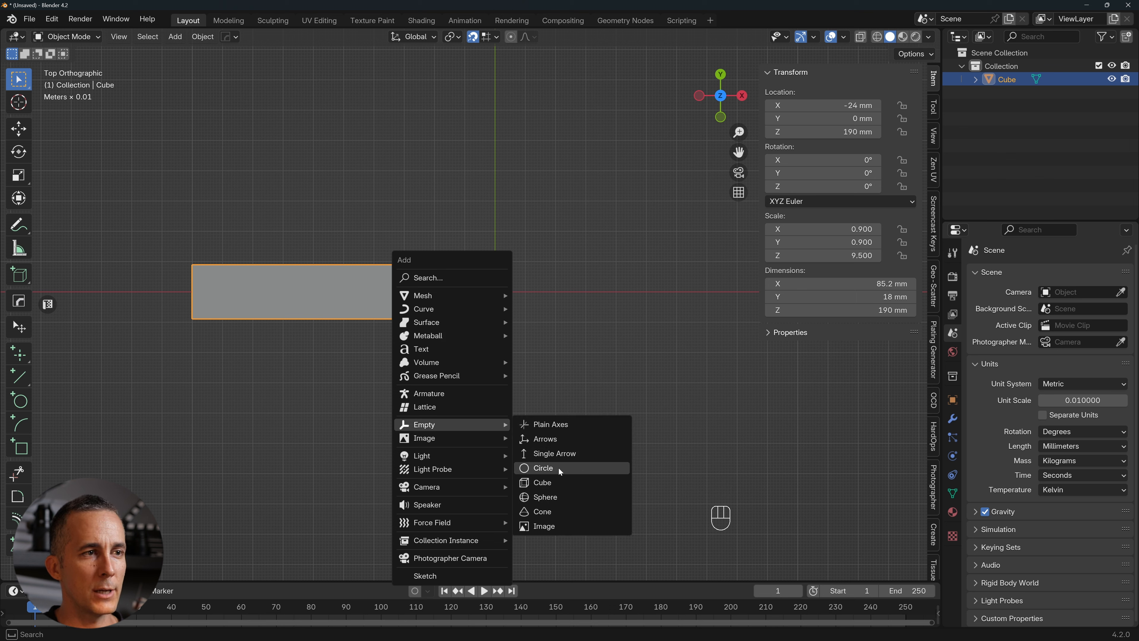
pyautogui.click(550, 497)
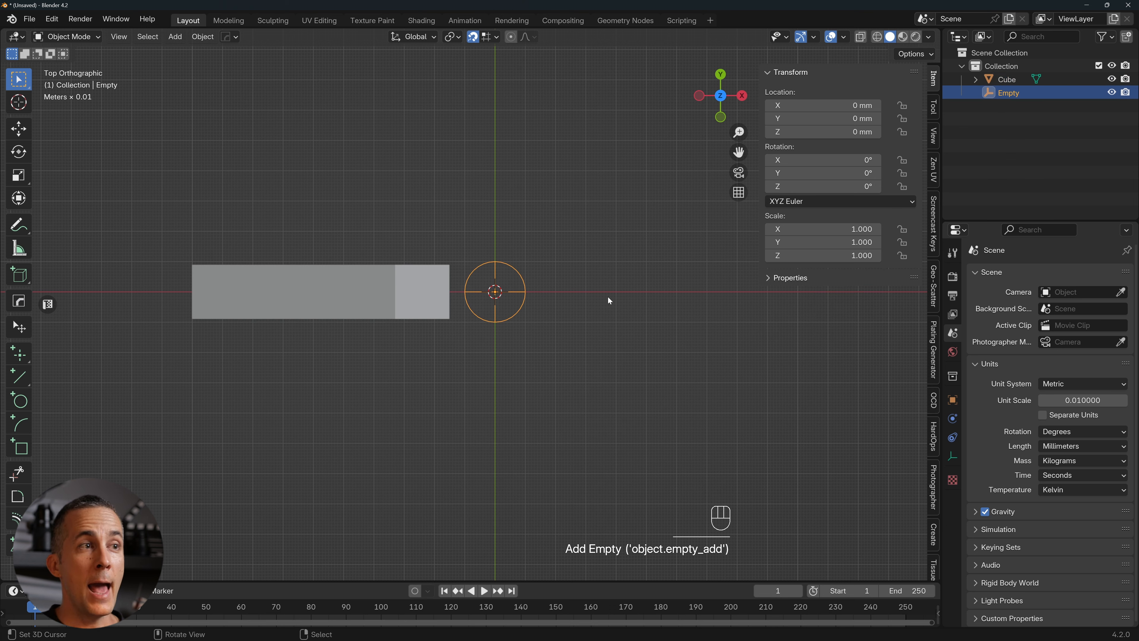
# Add an Array modifier to the slanted bar and disable its Relative Offset.
pyautogui.click(427, 290)
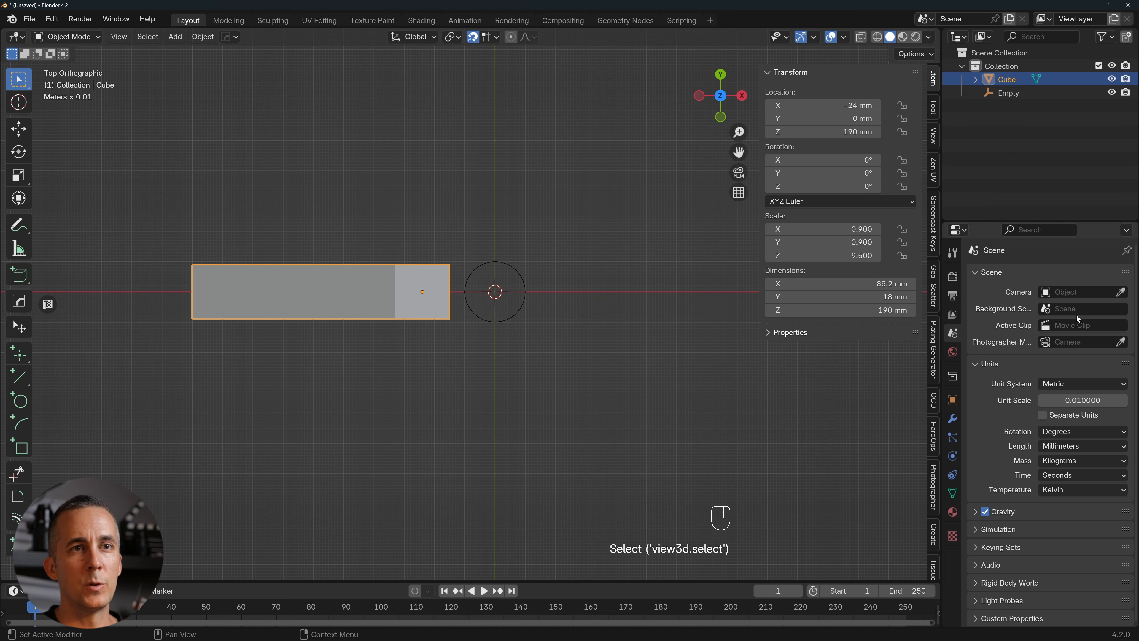
pyautogui.click(953, 418)
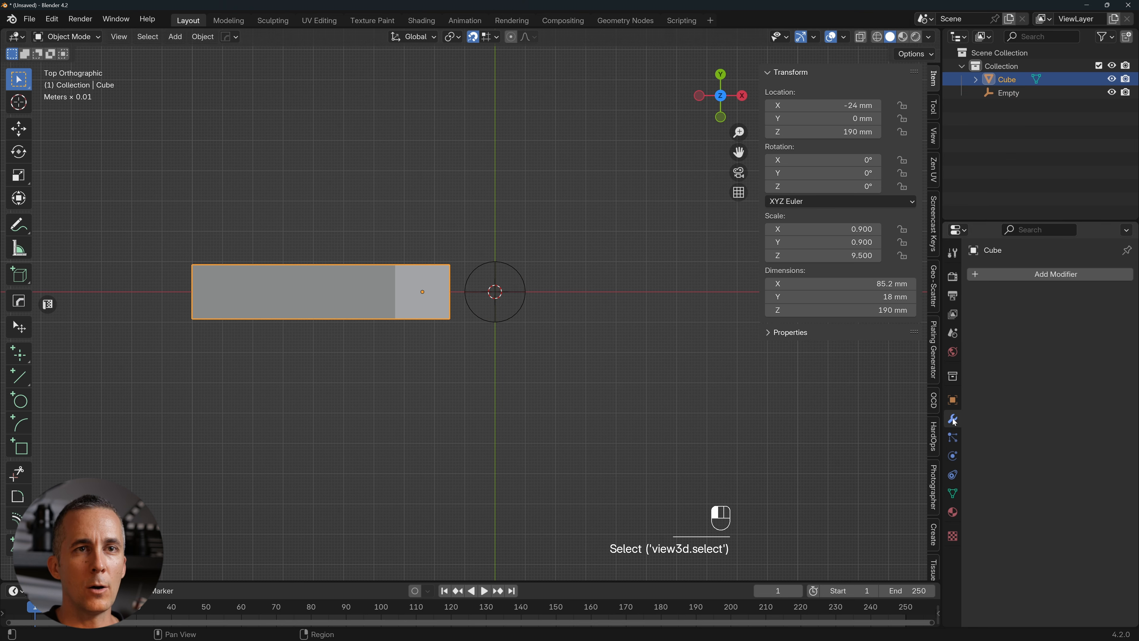
pyautogui.click(1029, 275)
pyautogui.click(1014, 275)
pyautogui.click(1015, 298)
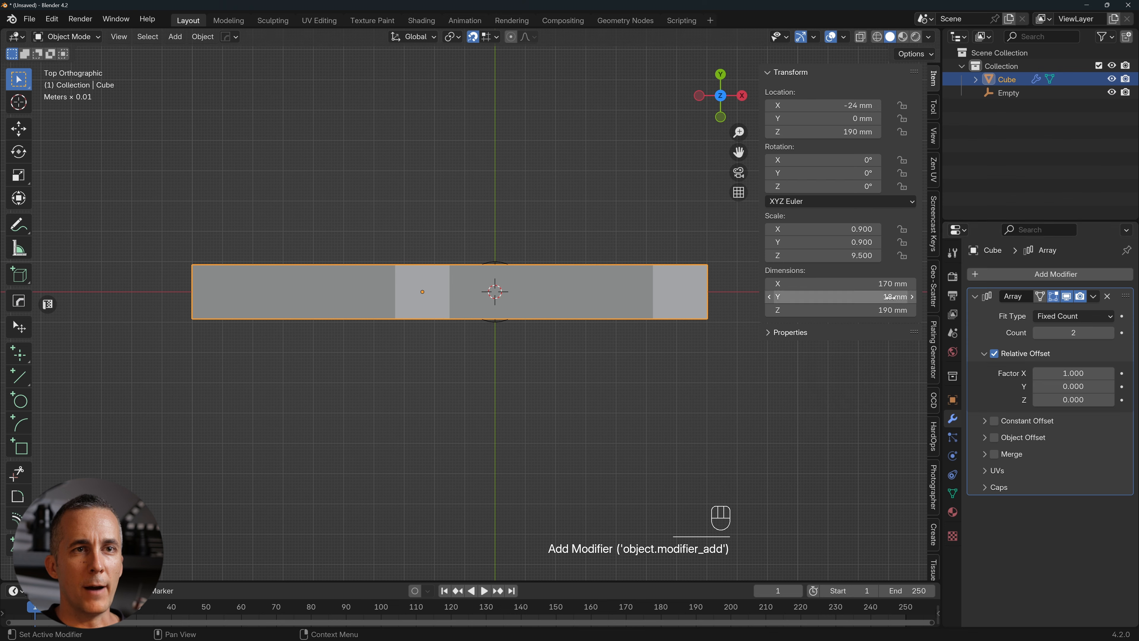
pyautogui.click(994, 353)
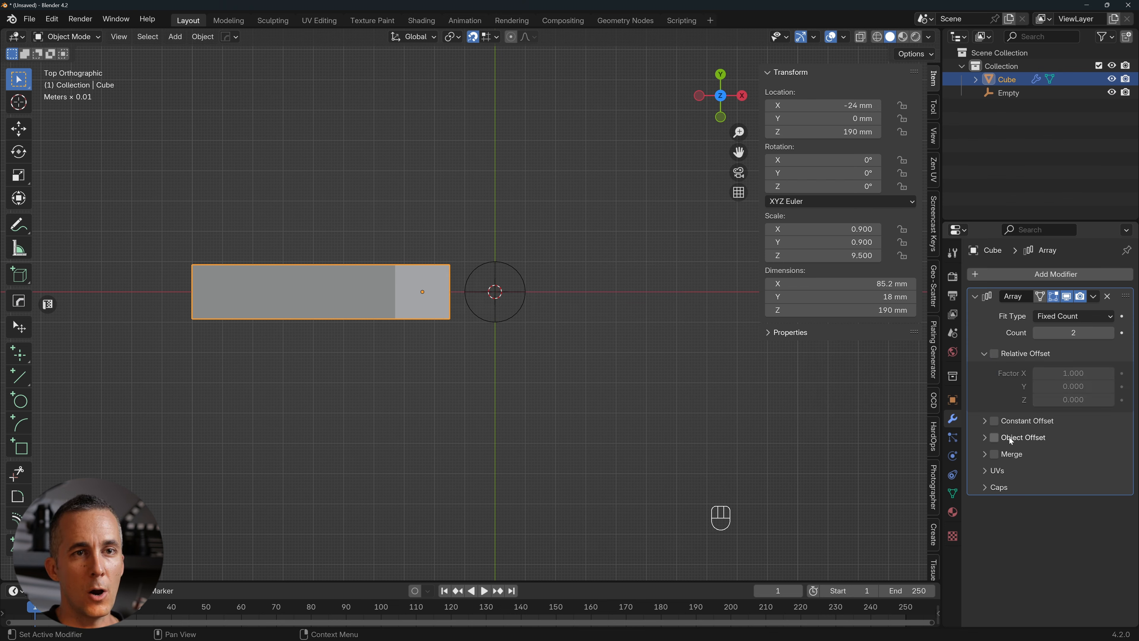
# Apply all transforms to the slanted bar so its origin sits at the world origin.
pyautogui.click(412, 283)
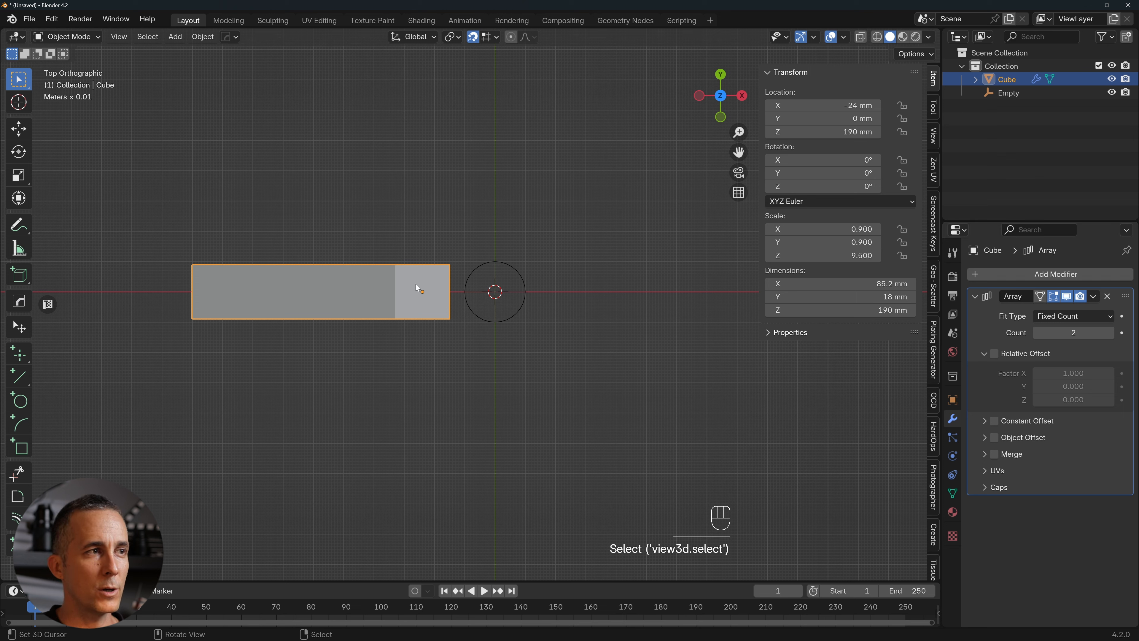
pyautogui.hotkey('ctrl', 'a')
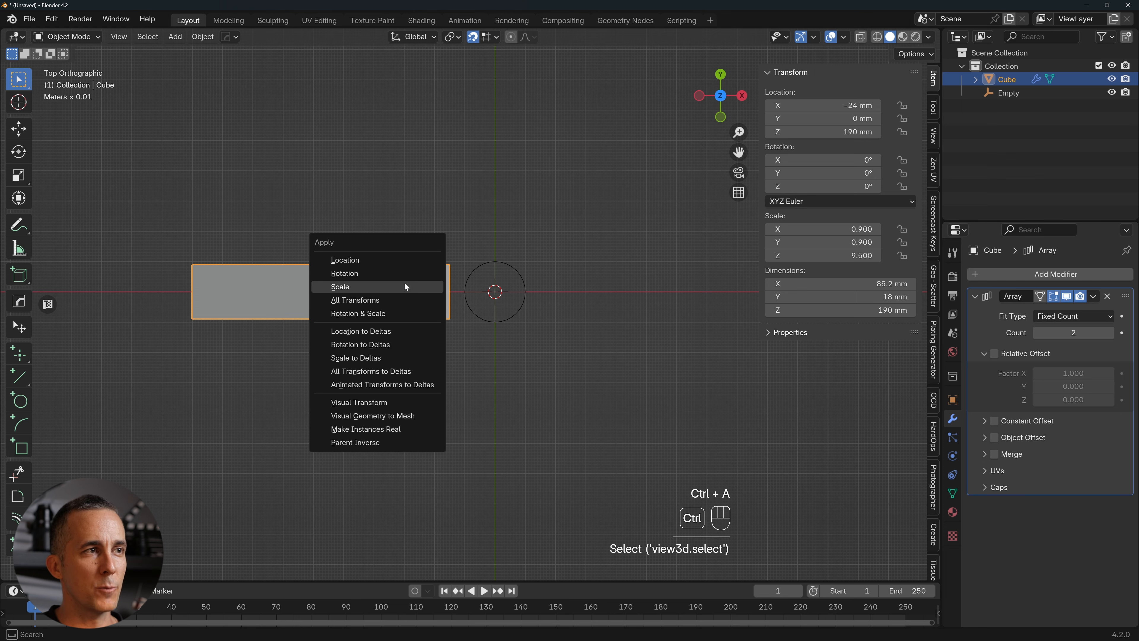
pyautogui.click(357, 301)
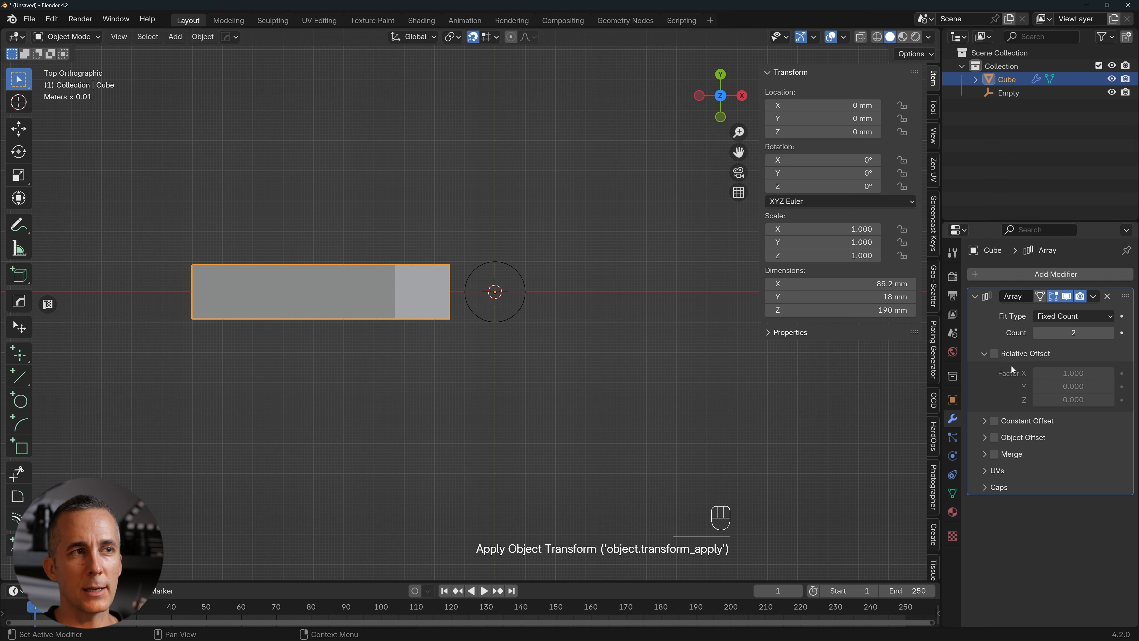
# Enable Object Offset in the bar's Array modifier and use the sphere empty as the offset object.
pyautogui.click(1012, 434)
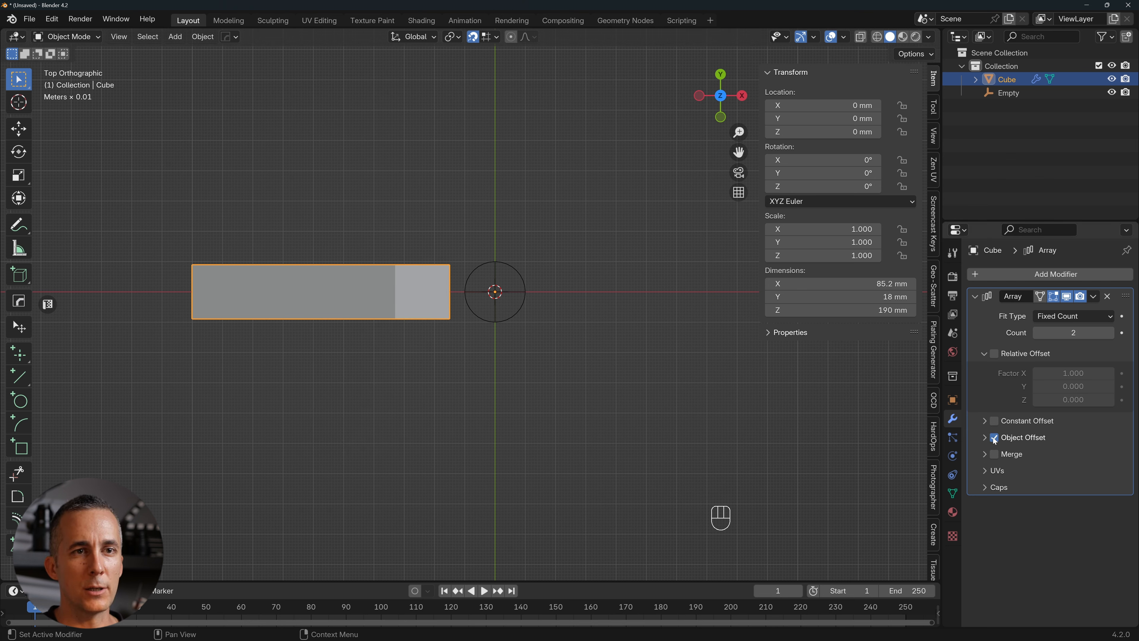
pyautogui.click(986, 438)
pyautogui.click(1107, 456)
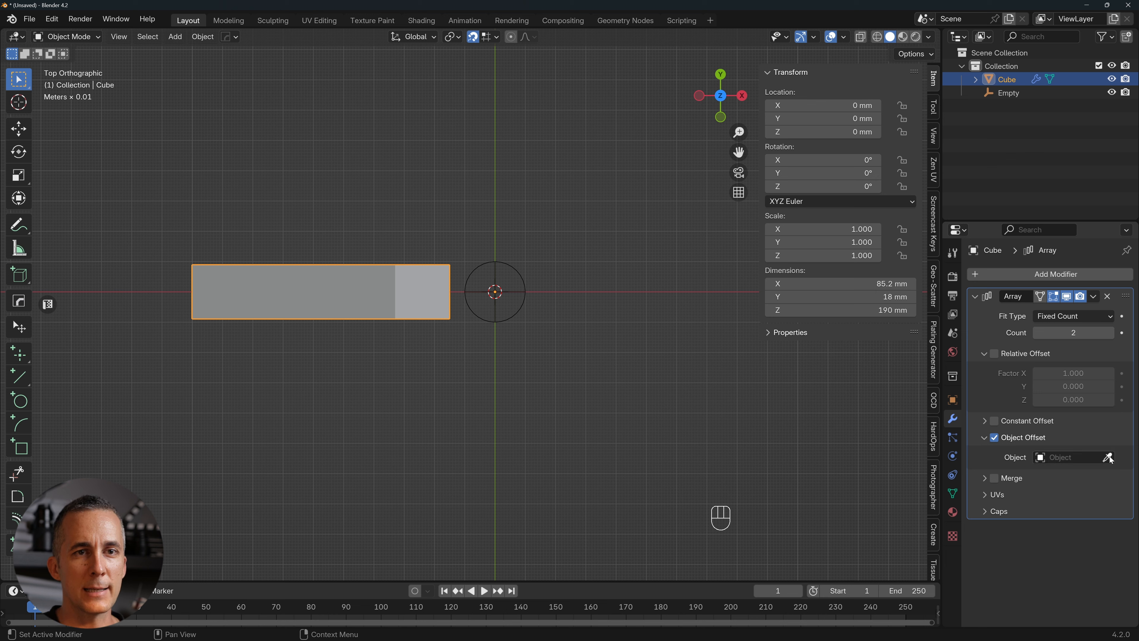
pyautogui.click(528, 282)
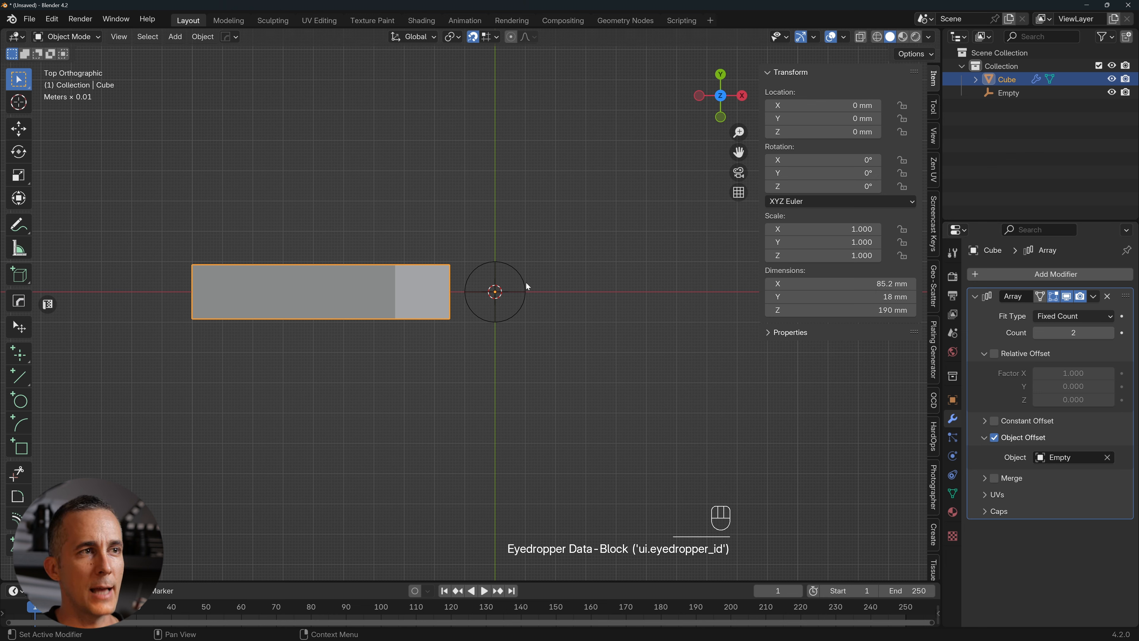
# Rotate the sphere empty 120° about Z so the arrayed leg copy turns around the origin.
pyautogui.click(525, 281)
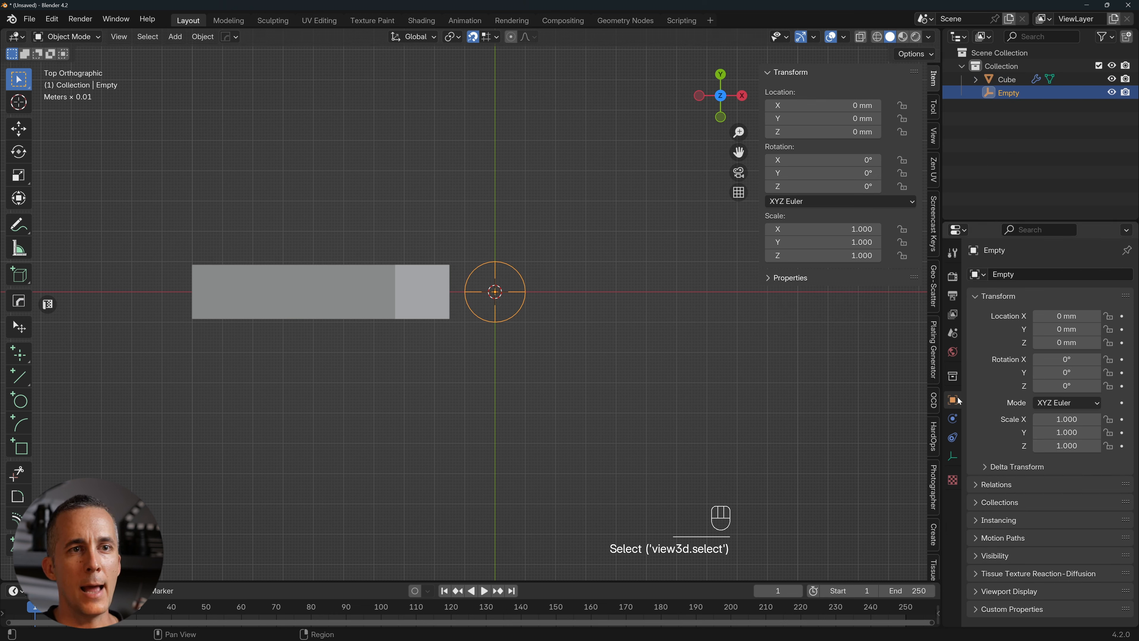
pyautogui.moveTo(1065, 386)
pyautogui.mouseDown()
pyautogui.moveTo(1103, 385)
pyautogui.moveTo(1076, 386)
pyautogui.mouseUp()
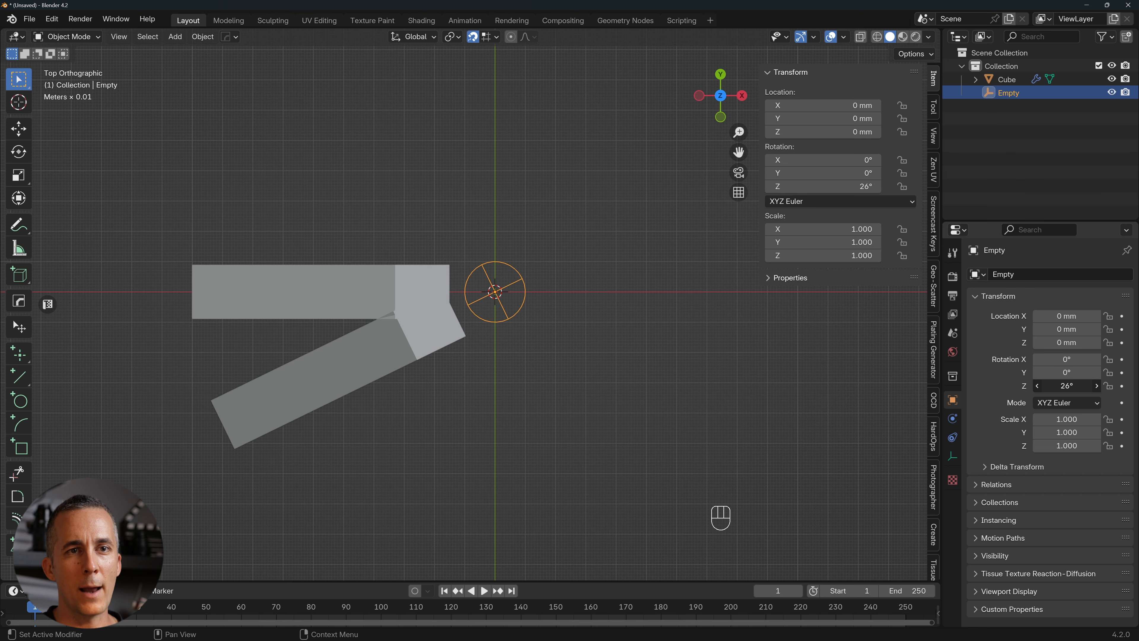
pyautogui.click(1066, 386)
pyautogui.write('120')
pyautogui.press('Return')
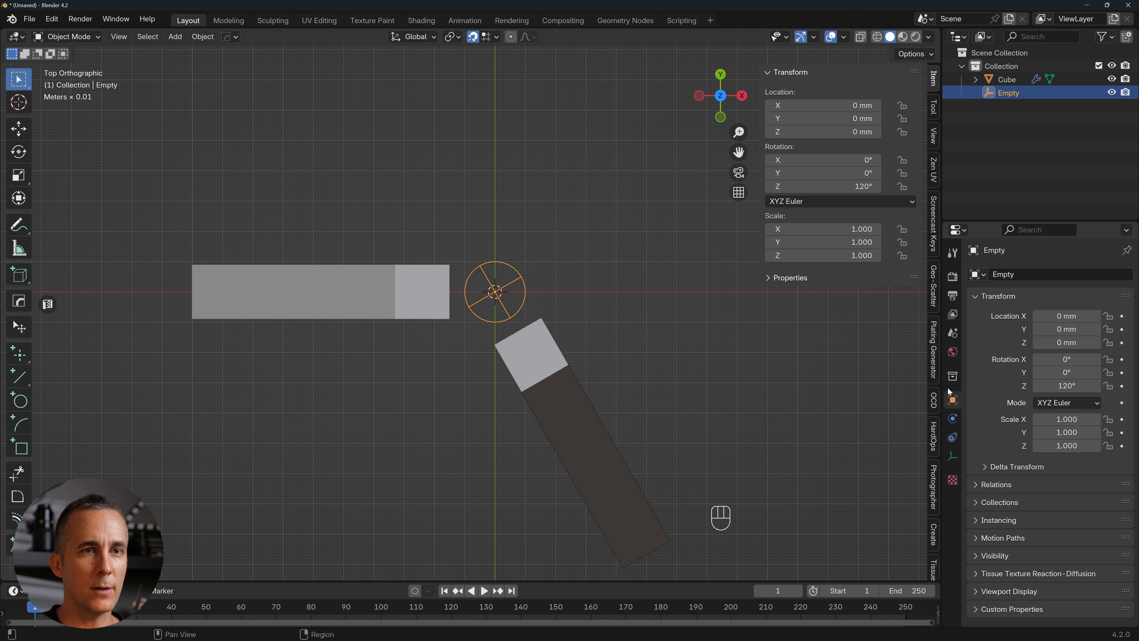
# Set the leg's Array count to 3 and check the three legs from the front and from above.
pyautogui.click(419, 290)
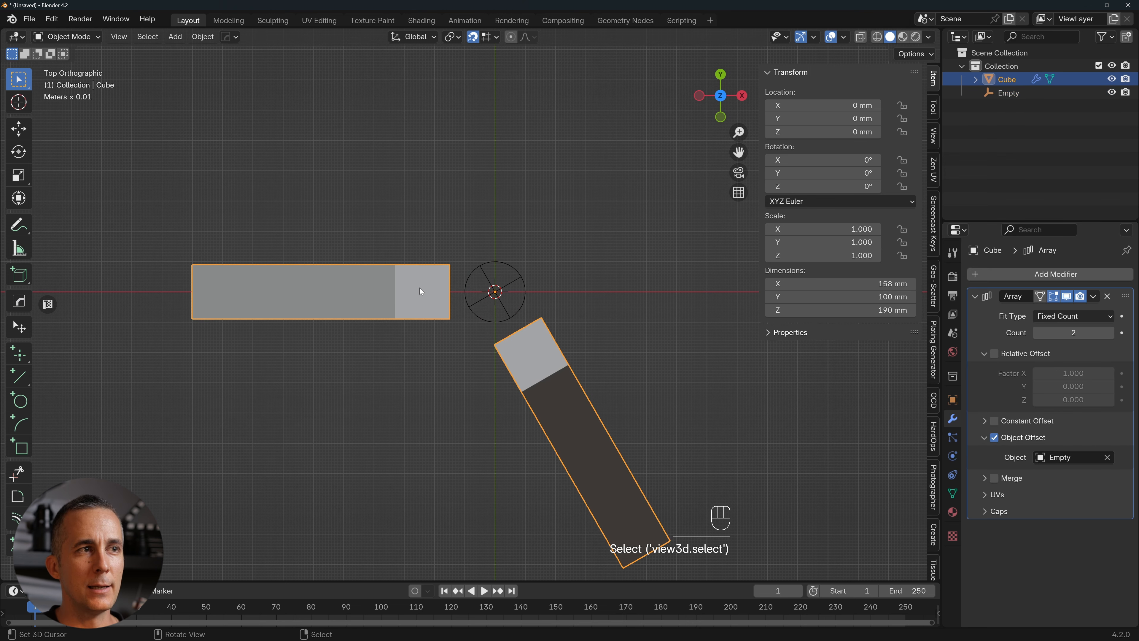
pyautogui.click(1109, 332)
pyautogui.moveTo(539, 282); pyautogui.dragTo(510, 163, button='middle')
pyautogui.press('KP_1')
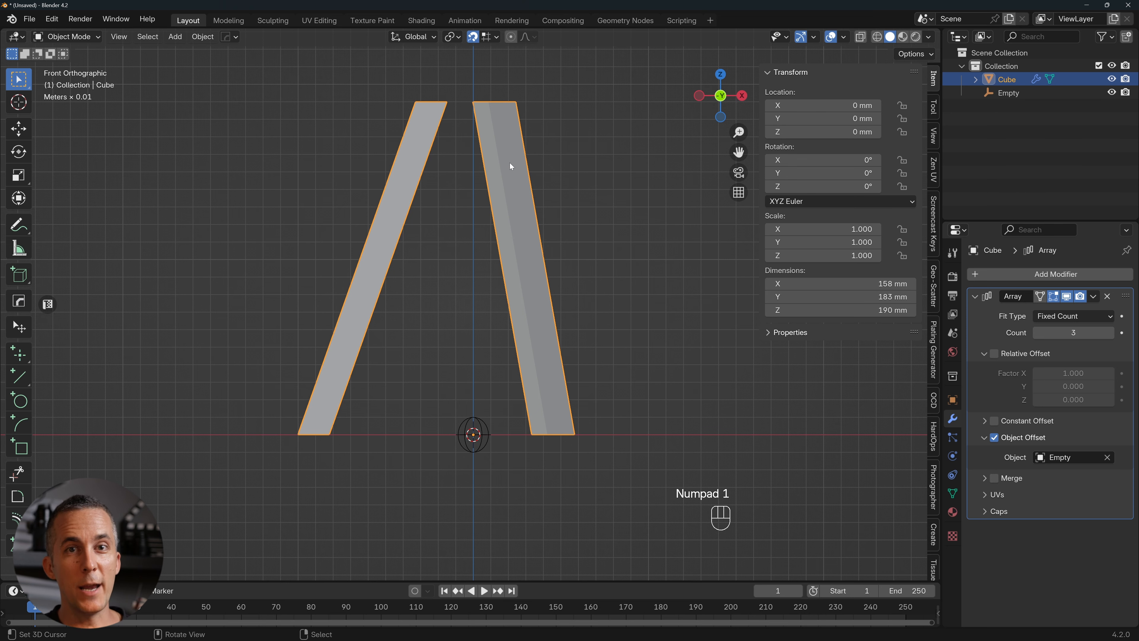
pyautogui.press('KP_7')
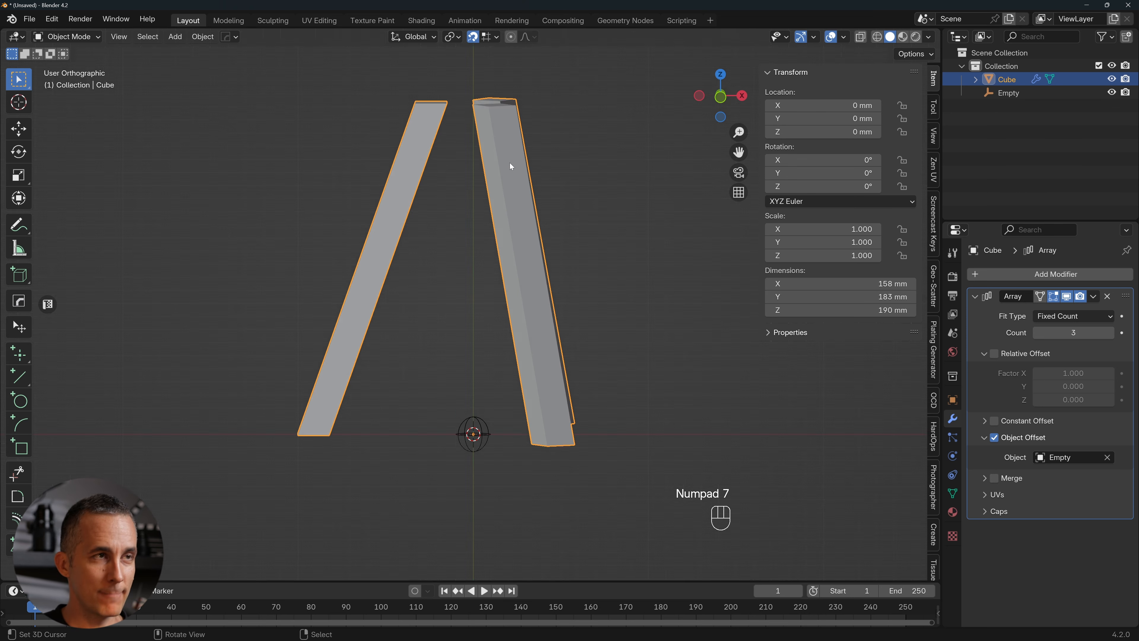
pyautogui.scroll(3, 476, 274)
pyautogui.keyDown('shift'); pyautogui.moveTo(479, 265); pyautogui.dragTo(464, 271, button='middle'); pyautogui.keyUp('shift')
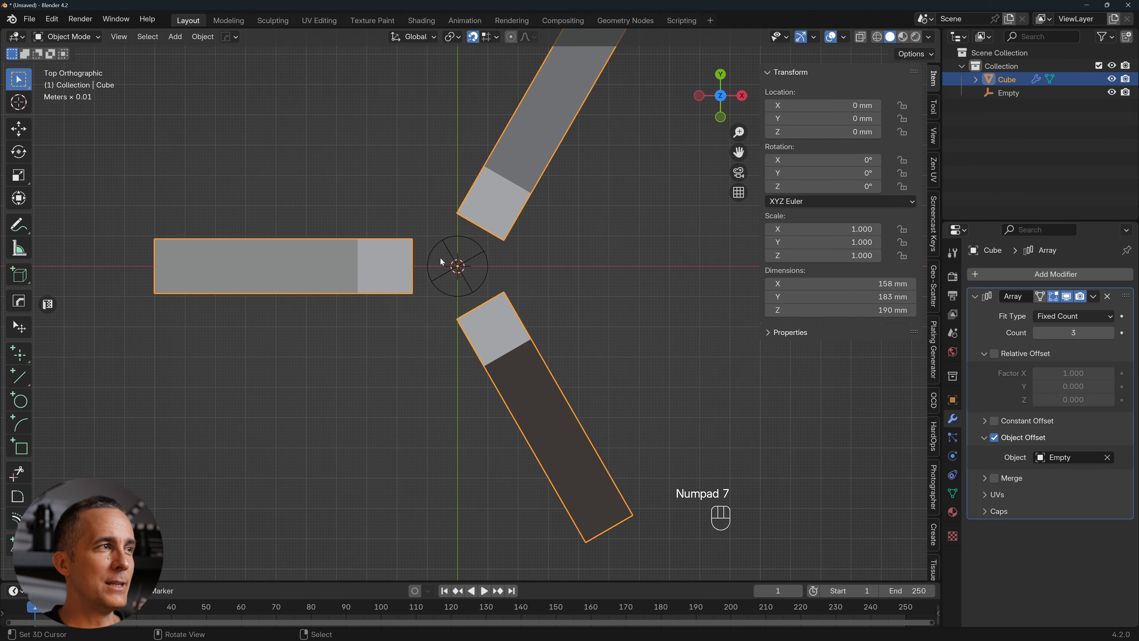
# Sketch an annotation outlining a connecting plate around the upper ends of the three legs.
pyautogui.click(18, 224)
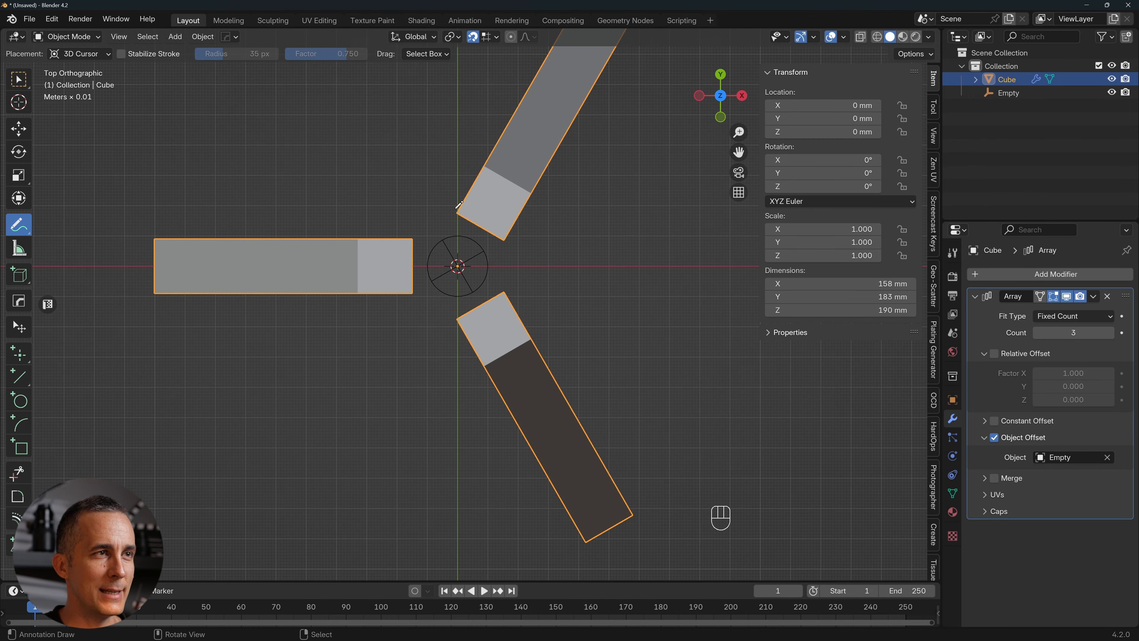
pyautogui.moveTo(485, 167)
pyautogui.mouseDown()
pyautogui.moveTo(469, 161)
pyautogui.moveTo(442, 200)
pyautogui.moveTo(358, 223)
pyautogui.moveTo(359, 244)
pyautogui.mouseUp()
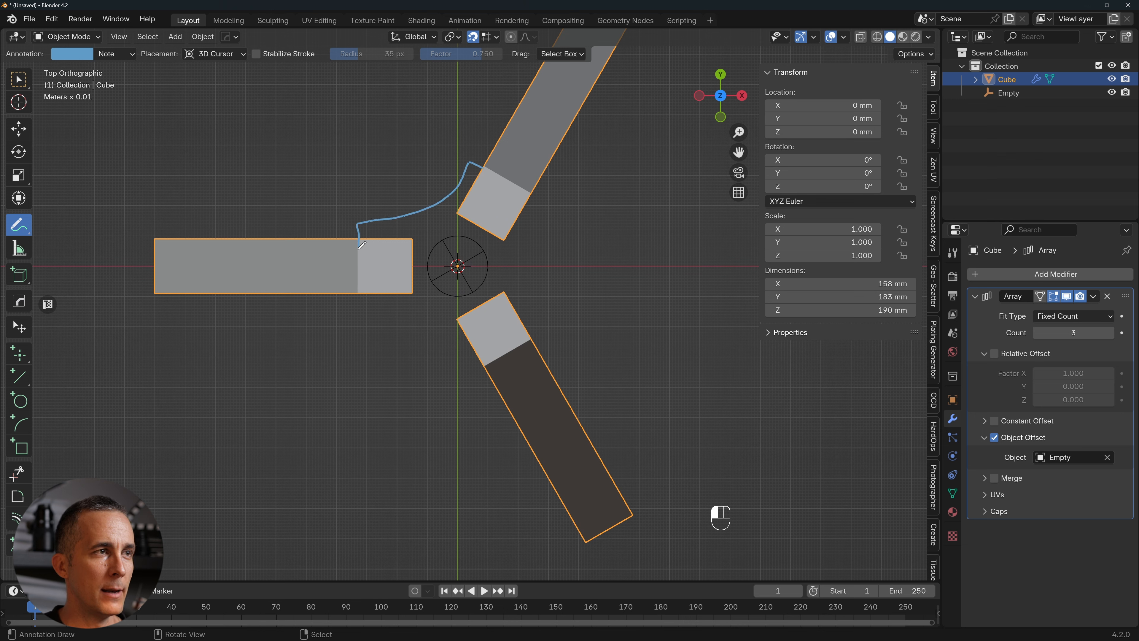
pyautogui.moveTo(359, 290)
pyautogui.mouseDown()
pyautogui.moveTo(356, 307)
pyautogui.moveTo(444, 350)
pyautogui.moveTo(460, 375)
pyautogui.moveTo(543, 336)
pyautogui.moveTo(535, 254)
pyautogui.moveTo(546, 208)
pyautogui.moveTo(485, 158)
pyautogui.mouseUp()
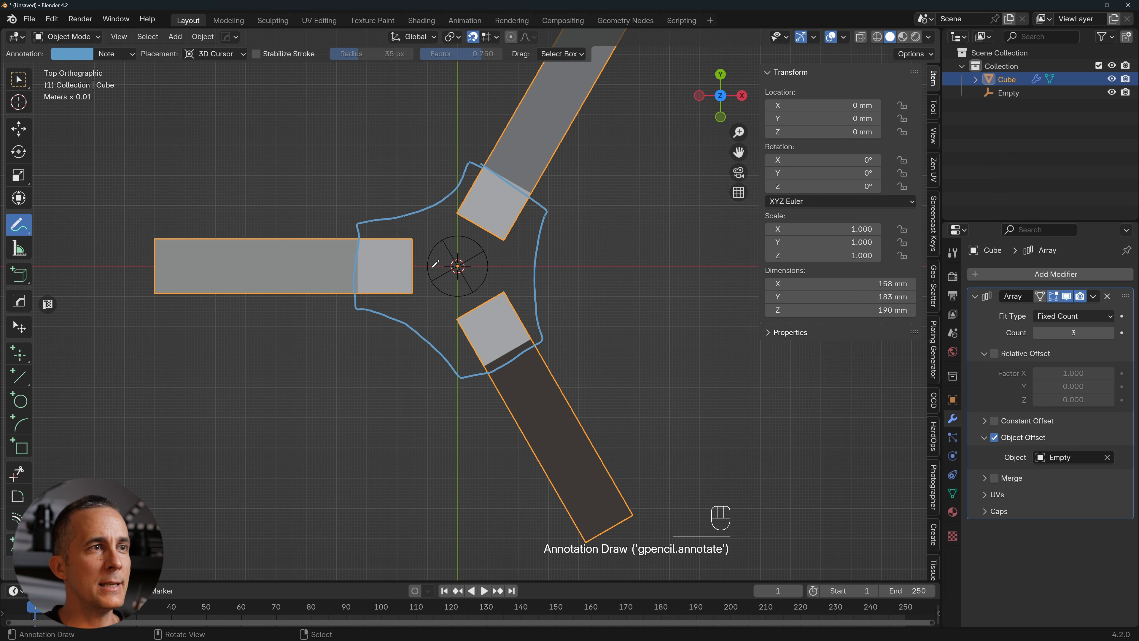
pyautogui.moveTo(358, 238)
pyautogui.mouseDown()
pyautogui.moveTo(419, 239)
pyautogui.moveTo(417, 290)
pyautogui.moveTo(355, 289)
pyautogui.mouseUp()
pyautogui.moveTo(485, 364)
pyautogui.mouseDown()
pyautogui.moveTo(475, 347)
pyautogui.moveTo(493, 297)
pyautogui.moveTo(534, 336)
pyautogui.mouseUp()
pyautogui.moveTo(518, 190)
pyautogui.mouseDown()
pyautogui.moveTo(506, 239)
pyautogui.moveTo(489, 173)
pyautogui.mouseUp()
# Undo all the annotation strokes and return to the box selection tool in Object Mode.
pyautogui.hotkey('ctrl', 'z')
pyautogui.hotkey('ctrl', 'z')
pyautogui.hotkey('ctrl', 'z')
pyautogui.hotkey('ctrl', 'z')
pyautogui.hotkey('ctrl', 'z')
pyautogui.hotkey('ctrl', 'shift', 'z')
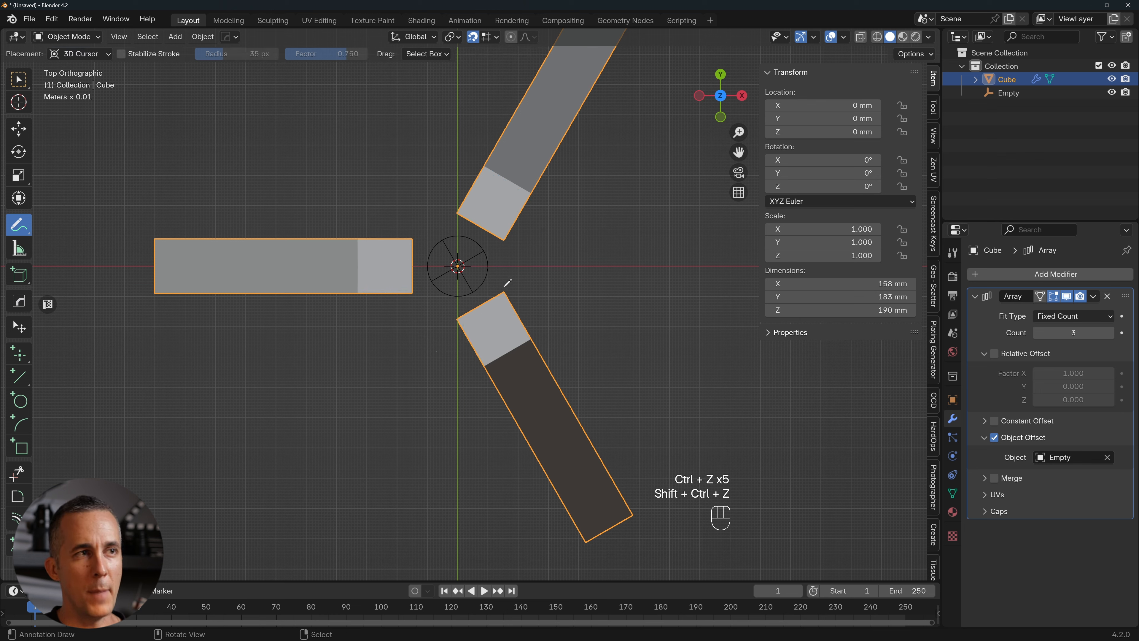
pyautogui.press('Tab')
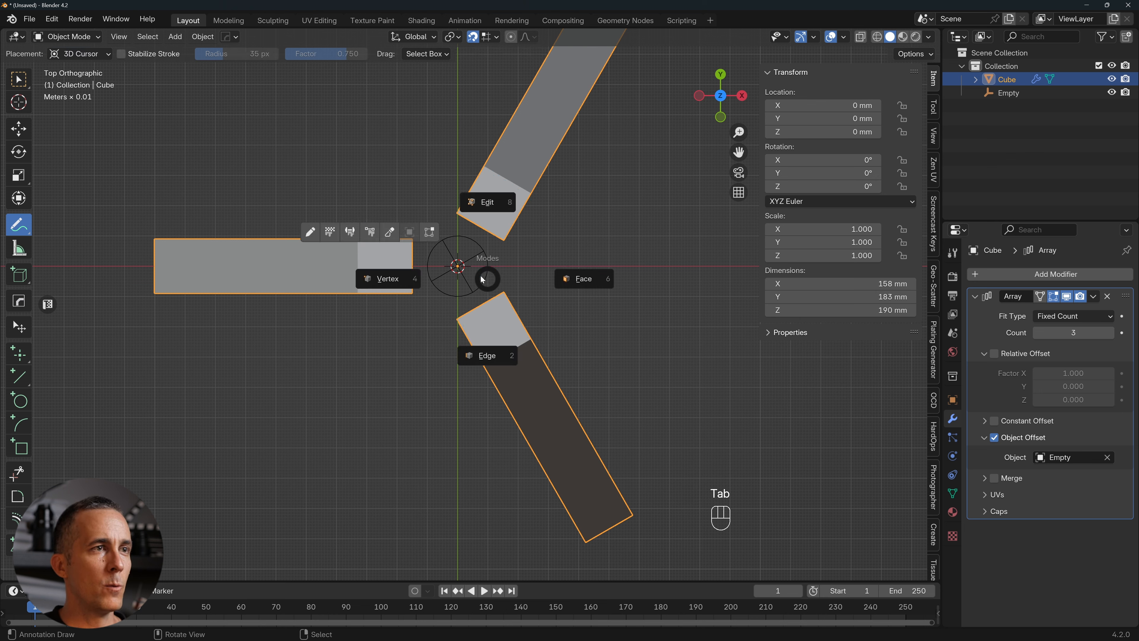
pyautogui.press('Escape')
pyautogui.click(14, 86)
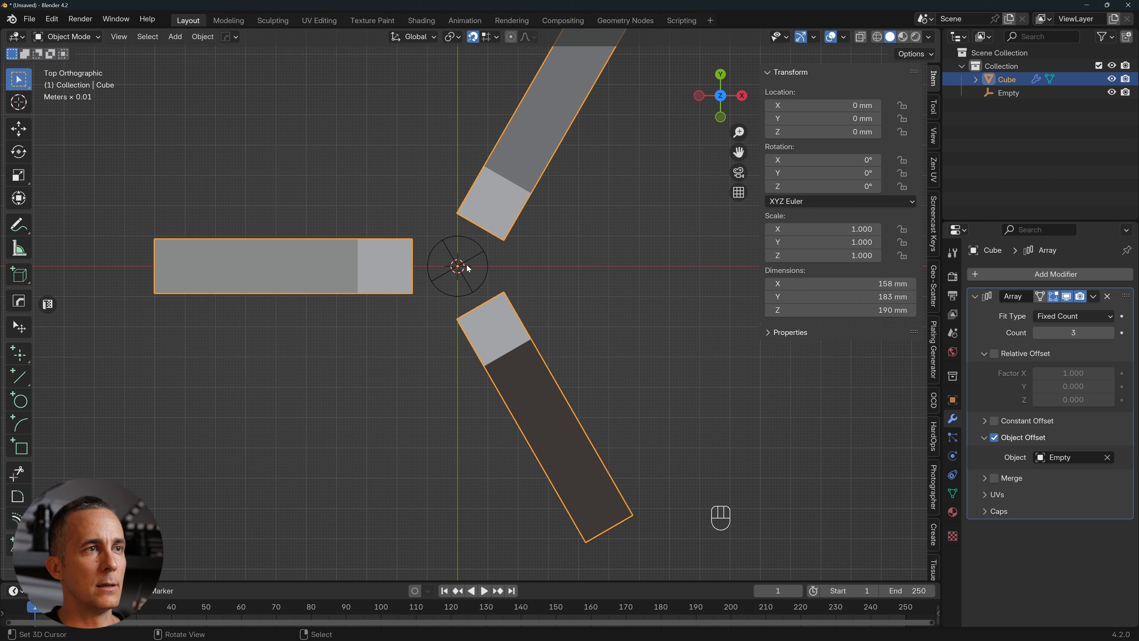
# Hide the sphere empty at the origin.
pyautogui.click(486, 266)
pyautogui.press('h')
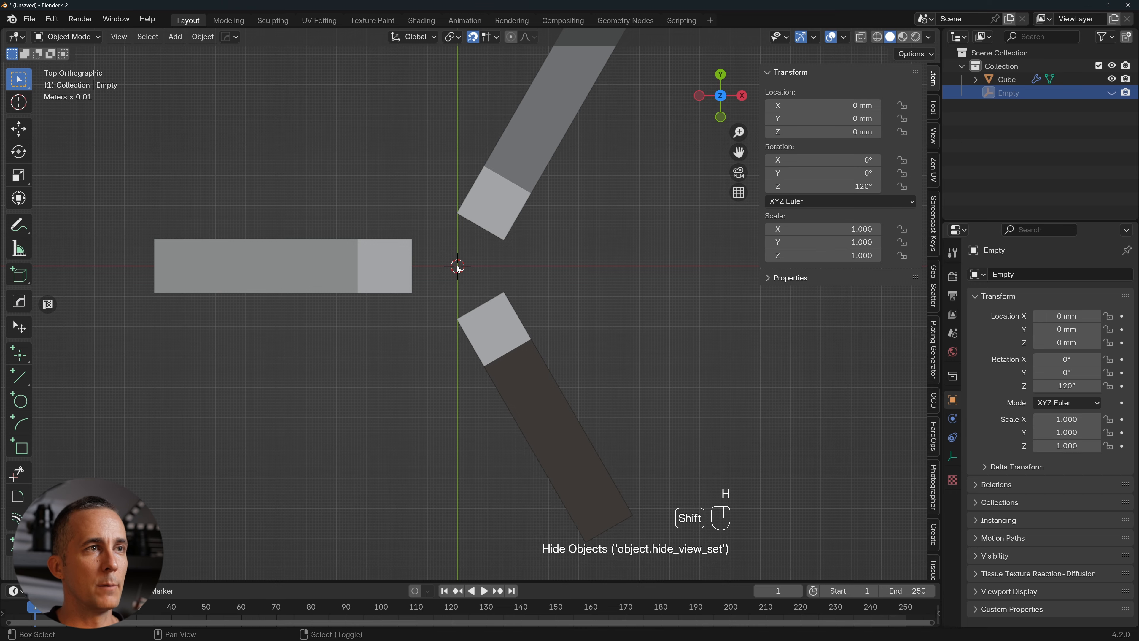
pyautogui.keyDown('shift'); pyautogui.moveTo(458, 264); pyautogui.dragTo(484, 267, button='middle'); pyautogui.keyUp('shift')
pyautogui.scroll(-1, 482, 270)
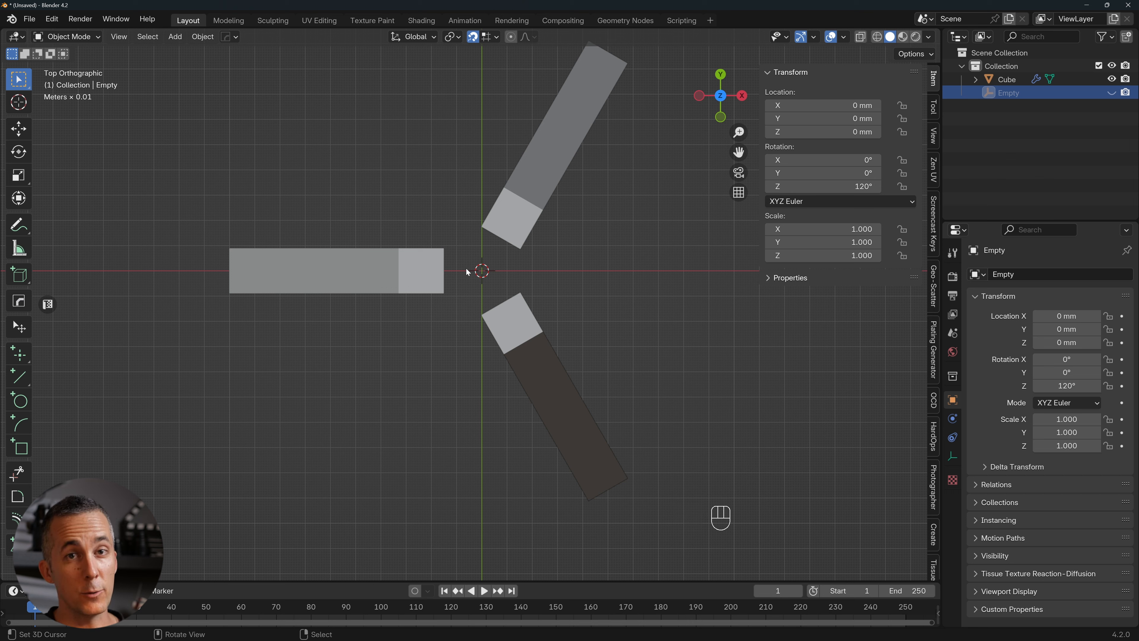
# Add a mesh circle at the origin with 3 vertices and a 50 mm radius.
pyautogui.hotkey('shift', 'a')
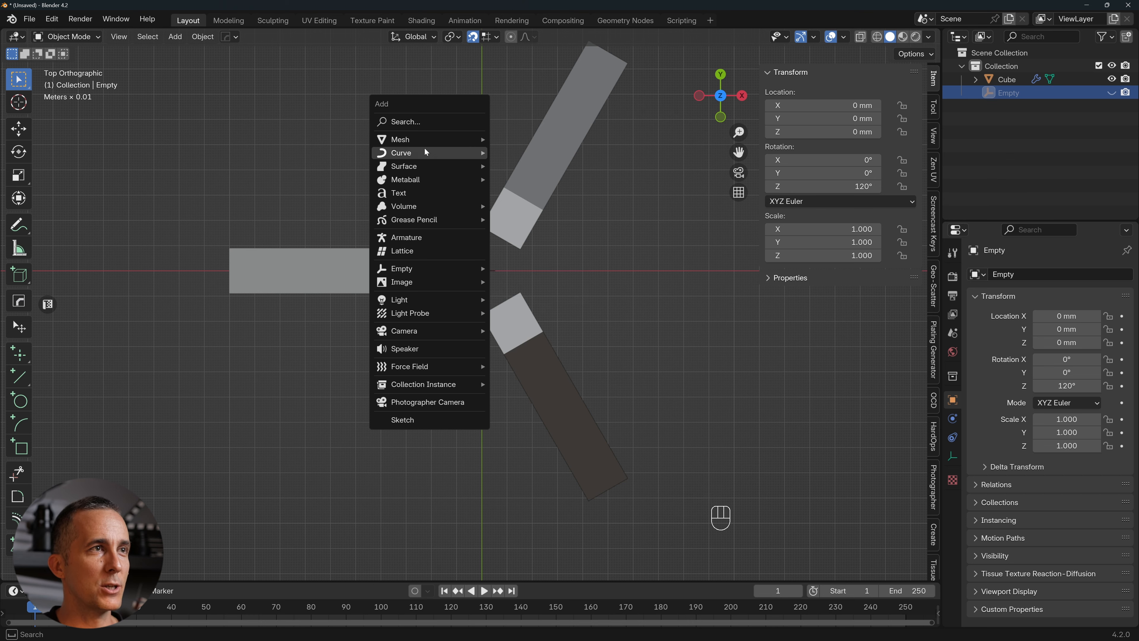
pyautogui.moveTo(427, 136)
pyautogui.click(531, 179)
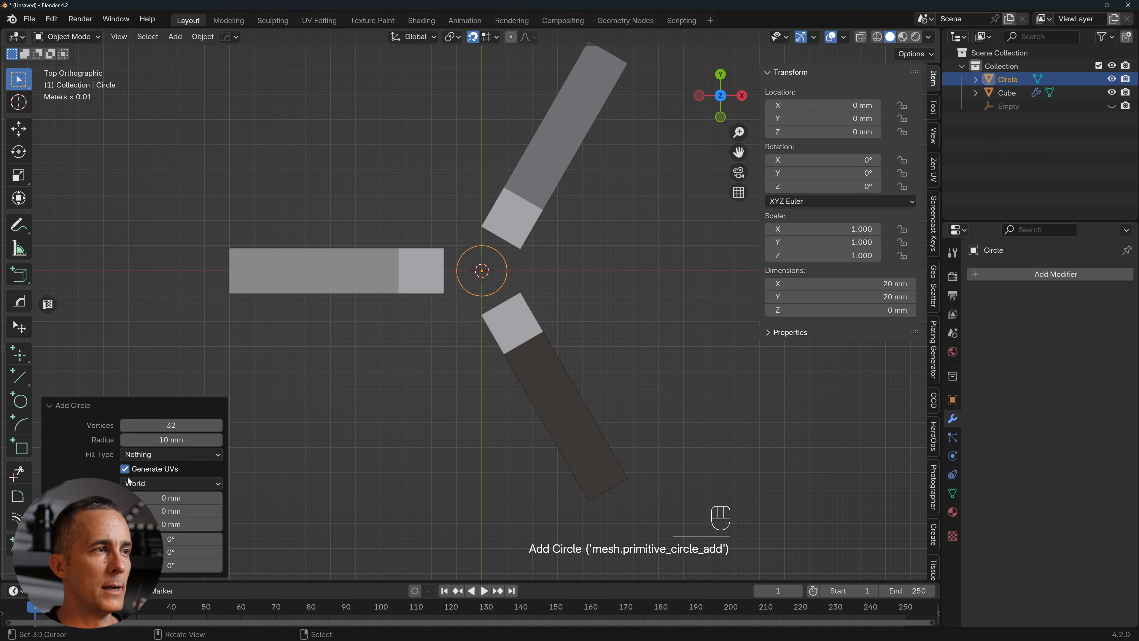
pyautogui.click(170, 424)
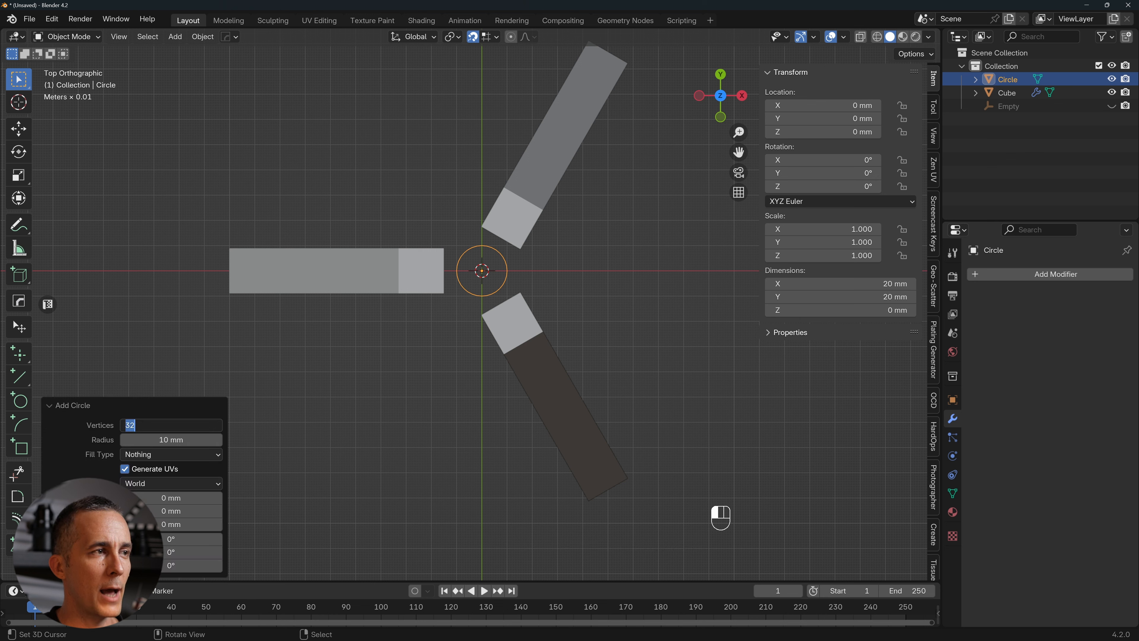
pyautogui.write('3')
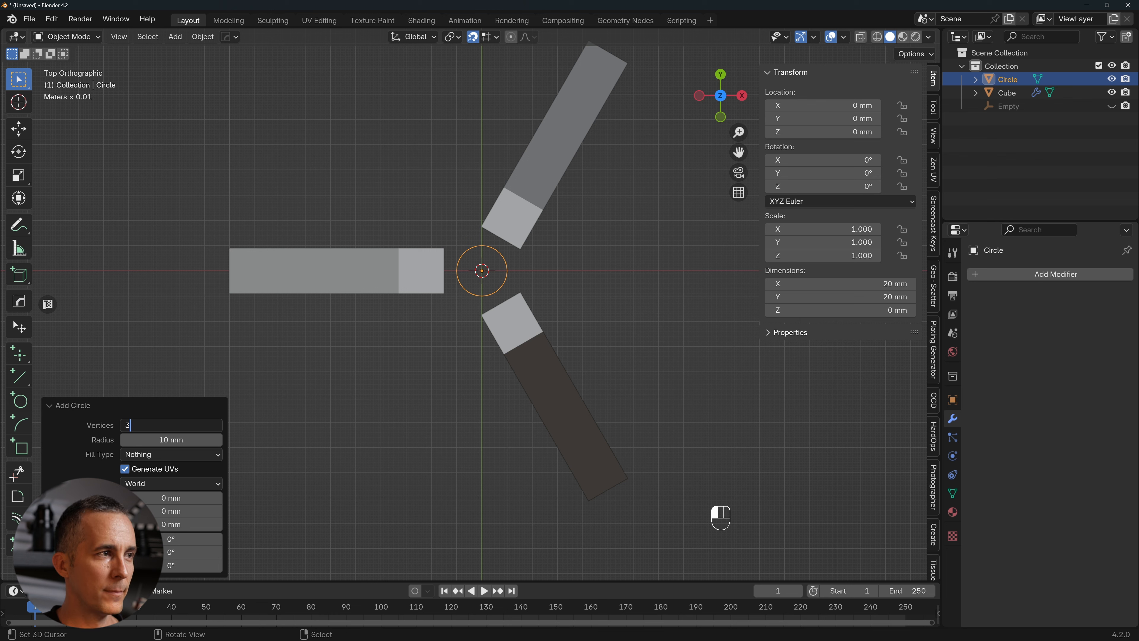
pyautogui.press('Tab')
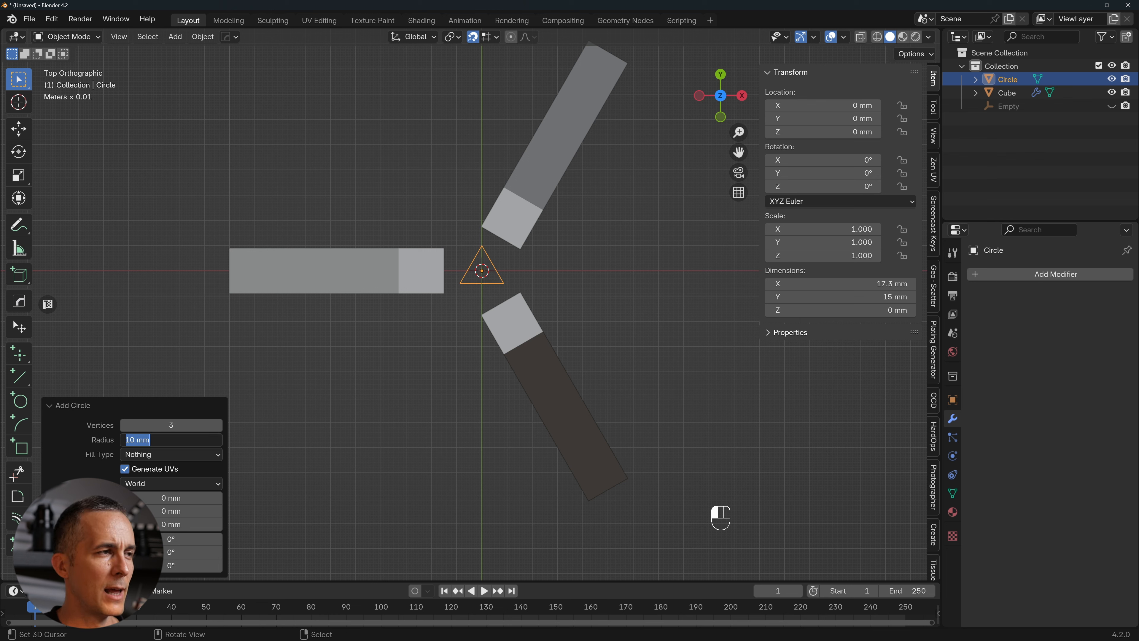
pyautogui.write('50')
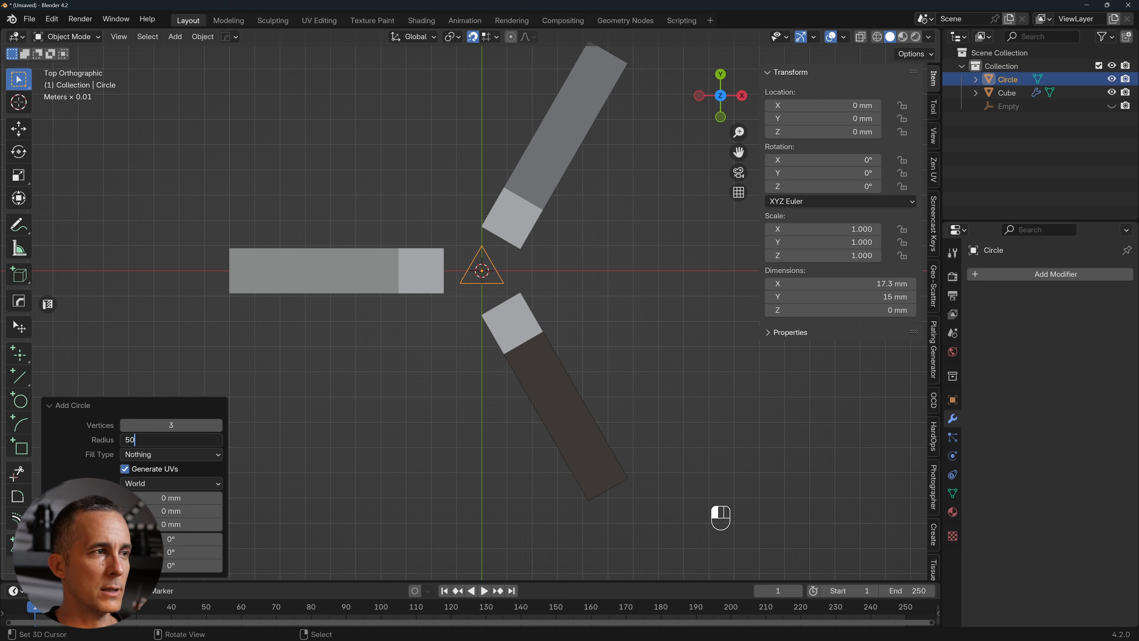
pyautogui.press('Tab')
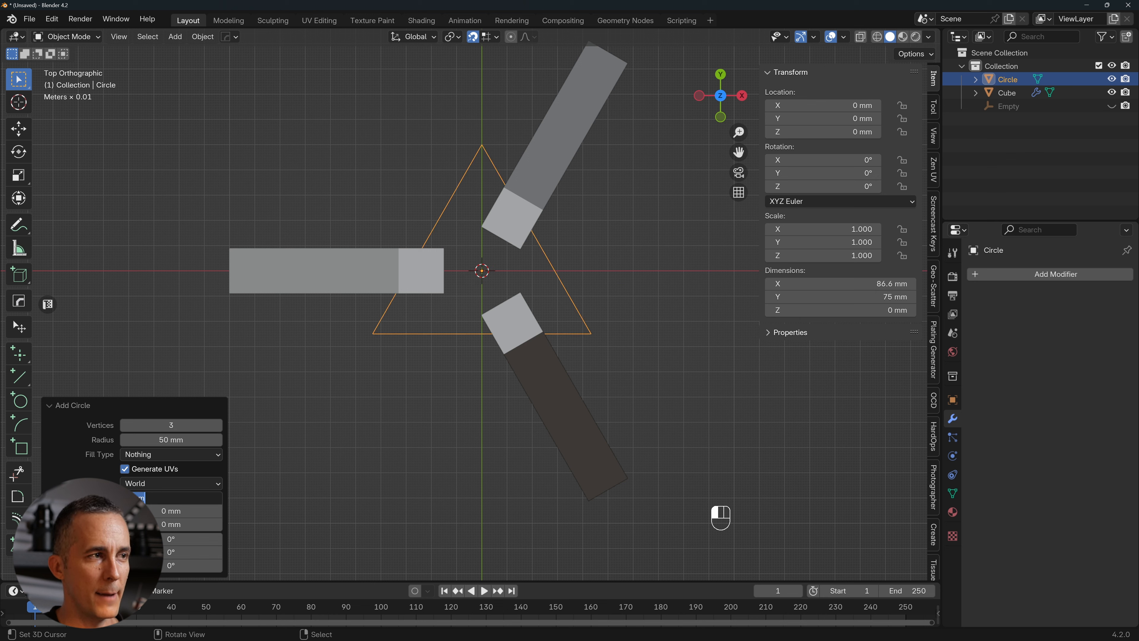
pyautogui.press('Tab')
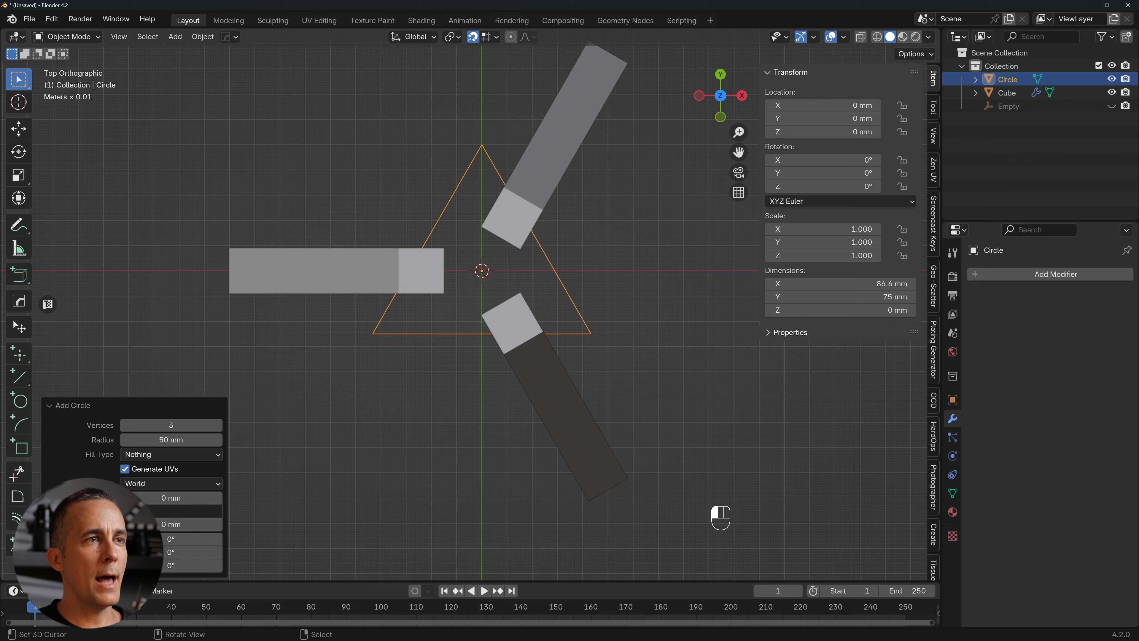
# Rotate the triangle 90° about Z in Object Mode so its corners line up with the three legs.
pyautogui.press('Tab')
pyautogui.click(443, 250)
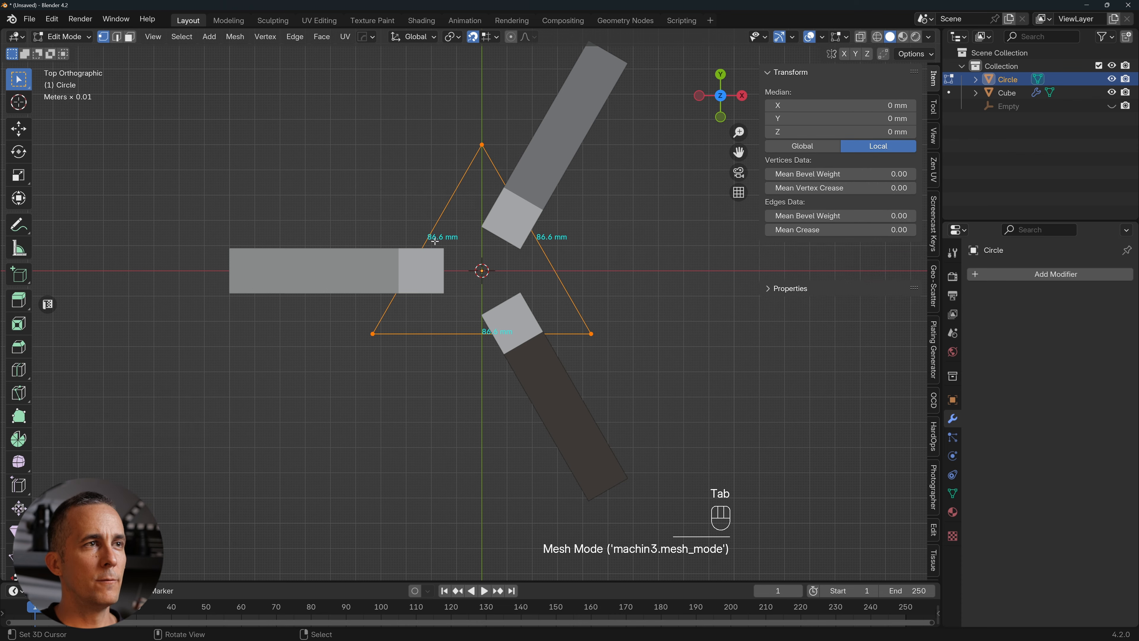
pyautogui.scroll(2, 476, 199)
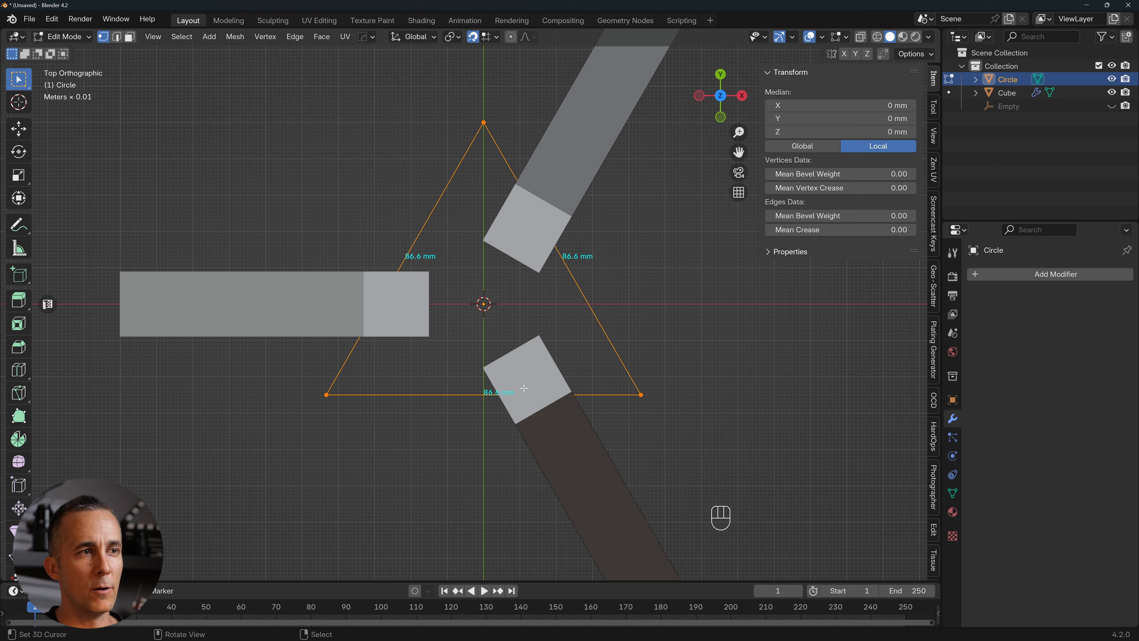
pyautogui.press('Tab')
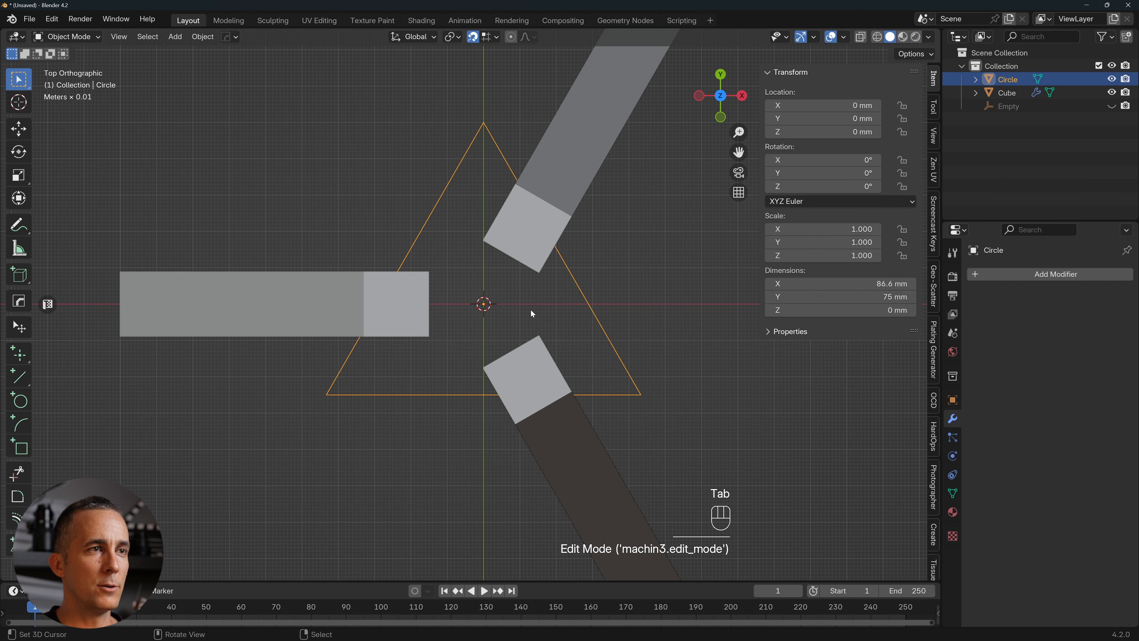
pyautogui.write('r90')
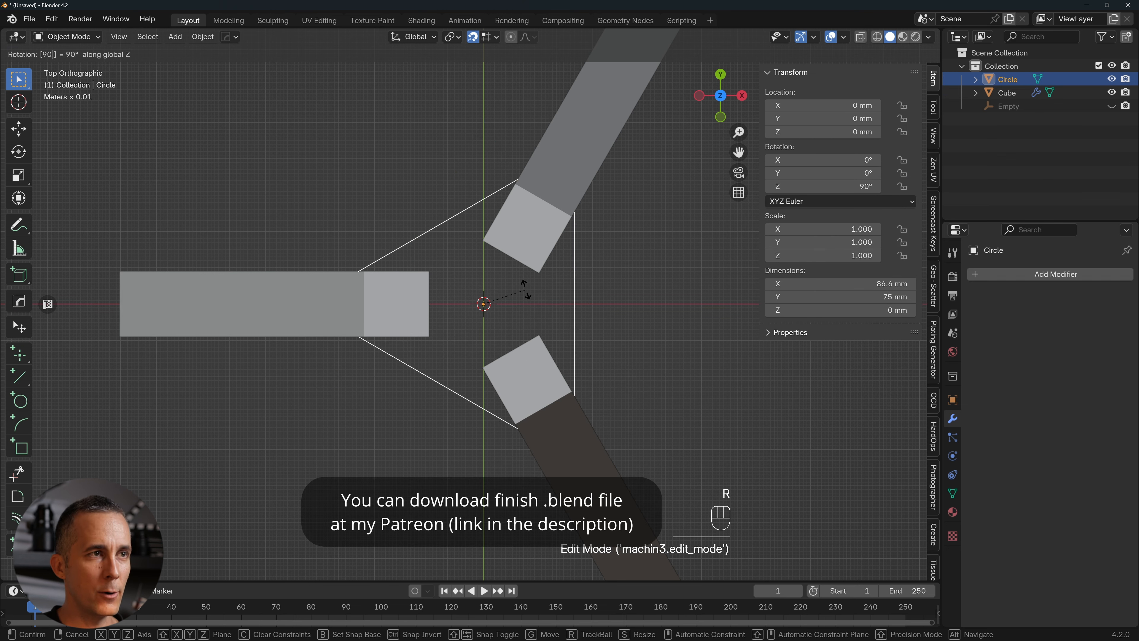
pyautogui.press('Return')
# Enter vertex editing on the triangle and switch the viewport to wireframe with X-ray on.
pyautogui.press('Tab')
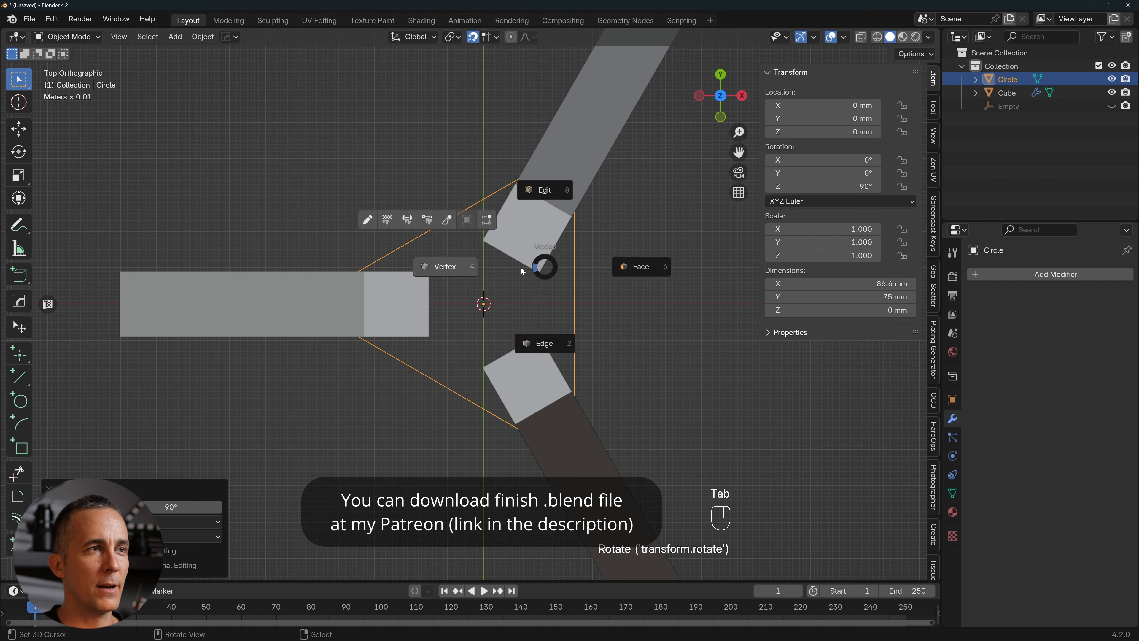
pyautogui.click(520, 267)
pyautogui.hotkey('shift', 'a')
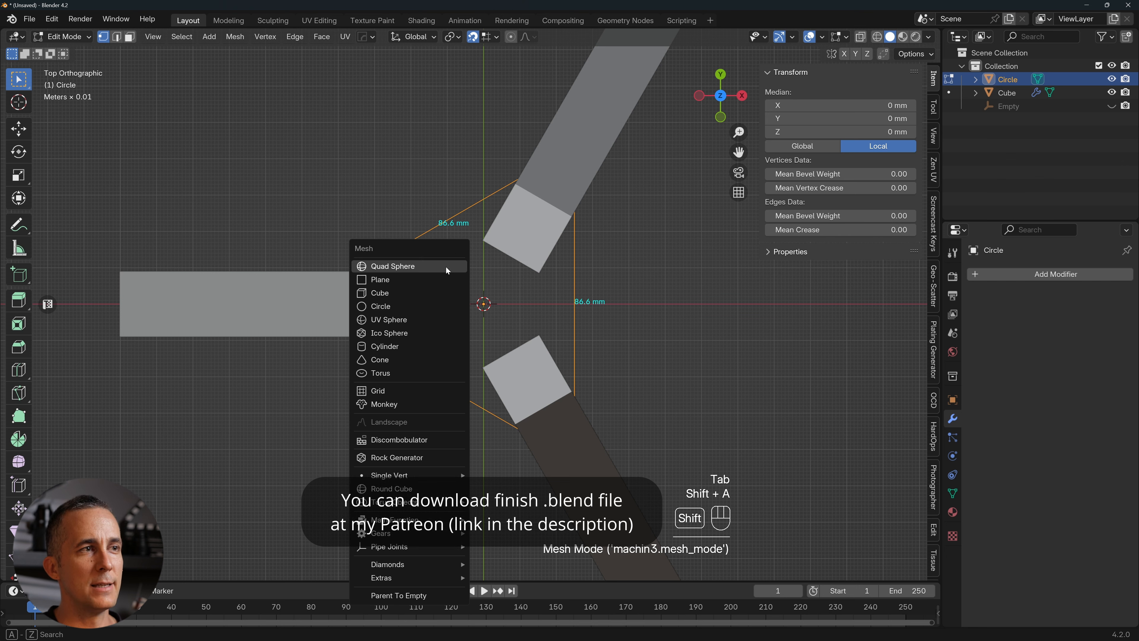
pyautogui.hotkey('shift', 'z')
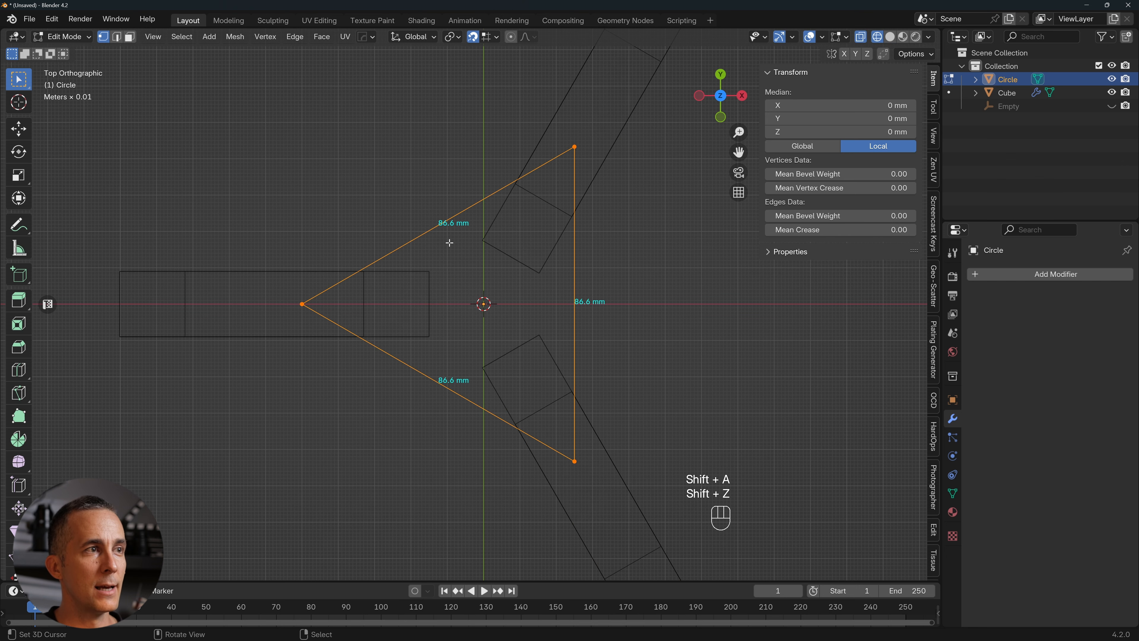
pyautogui.click(859, 39)
pyautogui.click(860, 39)
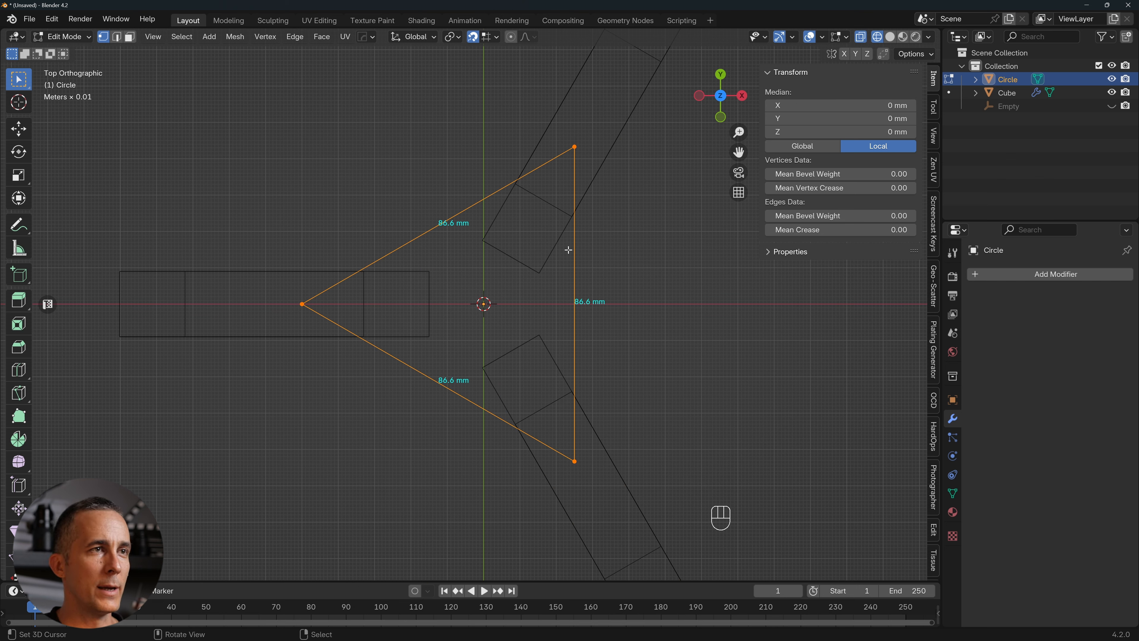
# Bevel the triangle's three corner vertices by about 25.9 mm with one segment, and select all the resulting vertices.
pyautogui.scroll(1, 375, 204)
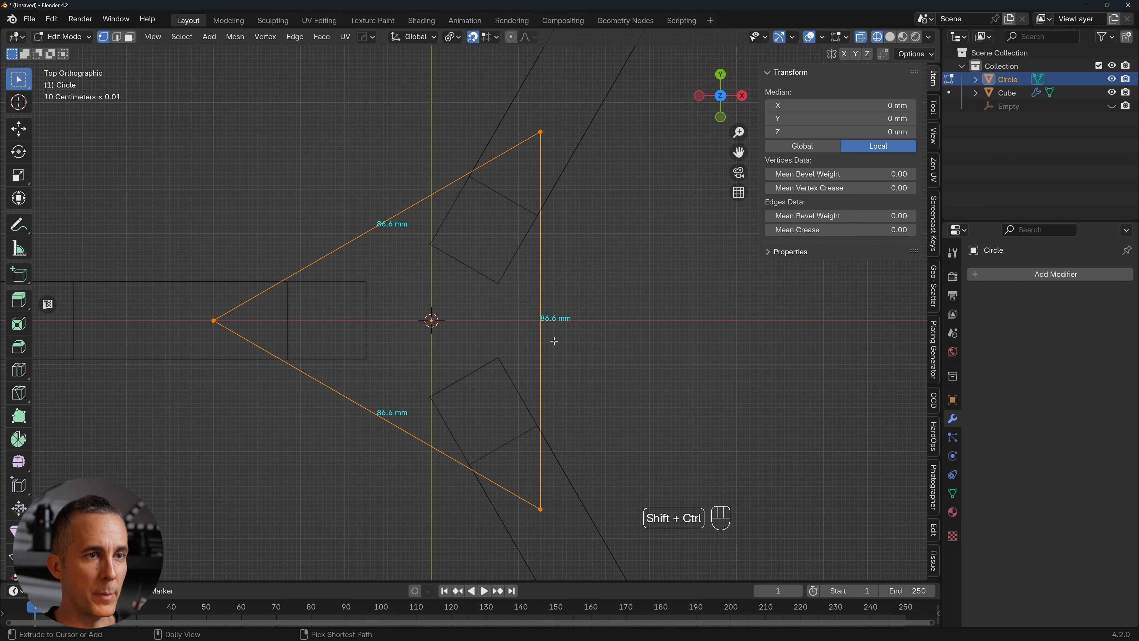
pyautogui.hotkey('shift', 'ctrl', 'b')
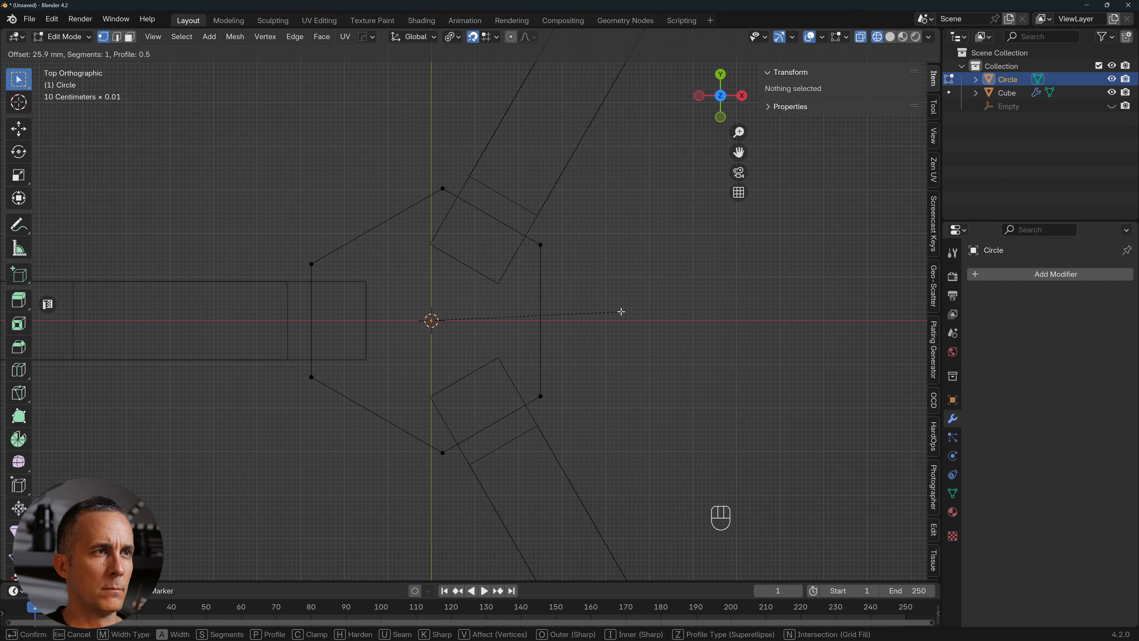
pyautogui.click(621, 311)
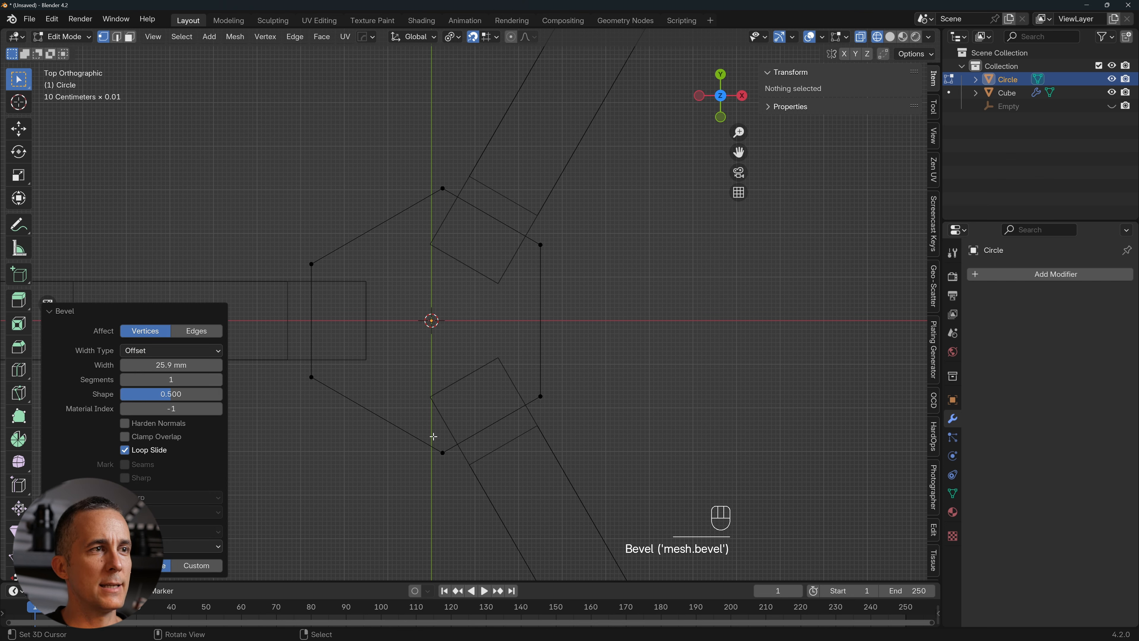
pyautogui.press('a')
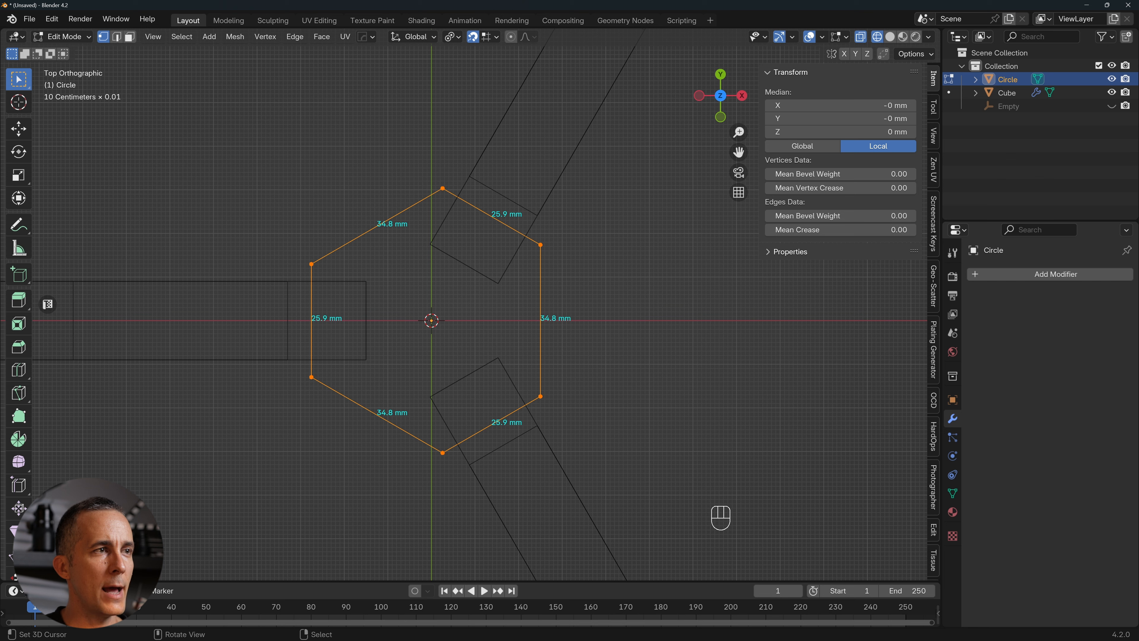
# Scale the plate outline by about 1.156 to bring its short edges to 30 mm, and turn off the edge length overlay.
pyautogui.press('s')
pyautogui.press('shift')
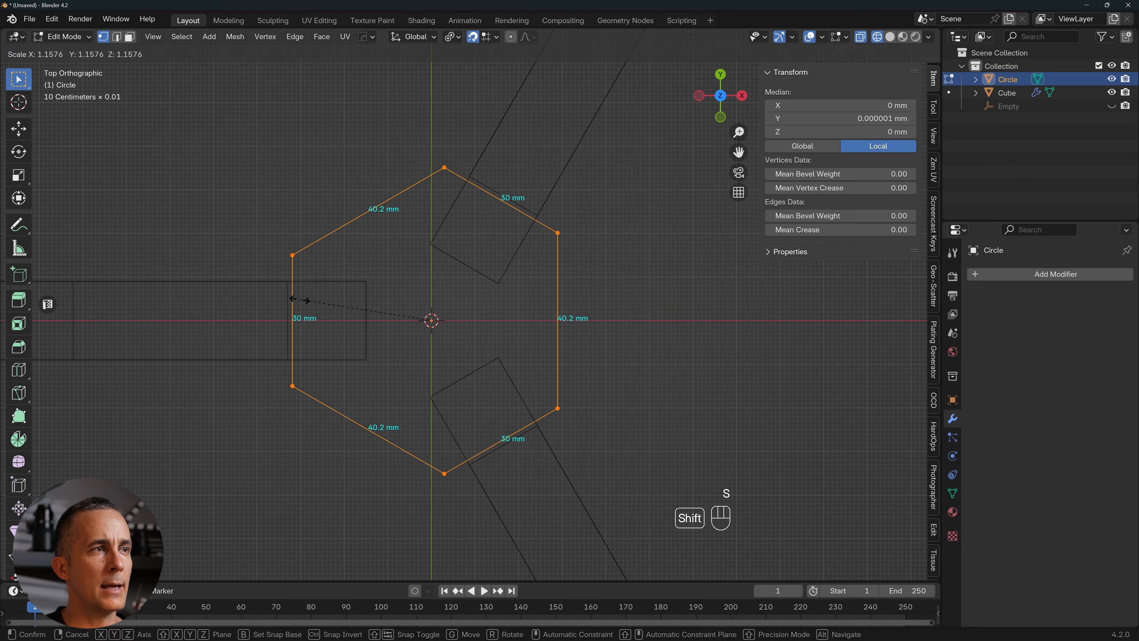
pyautogui.click(299, 299)
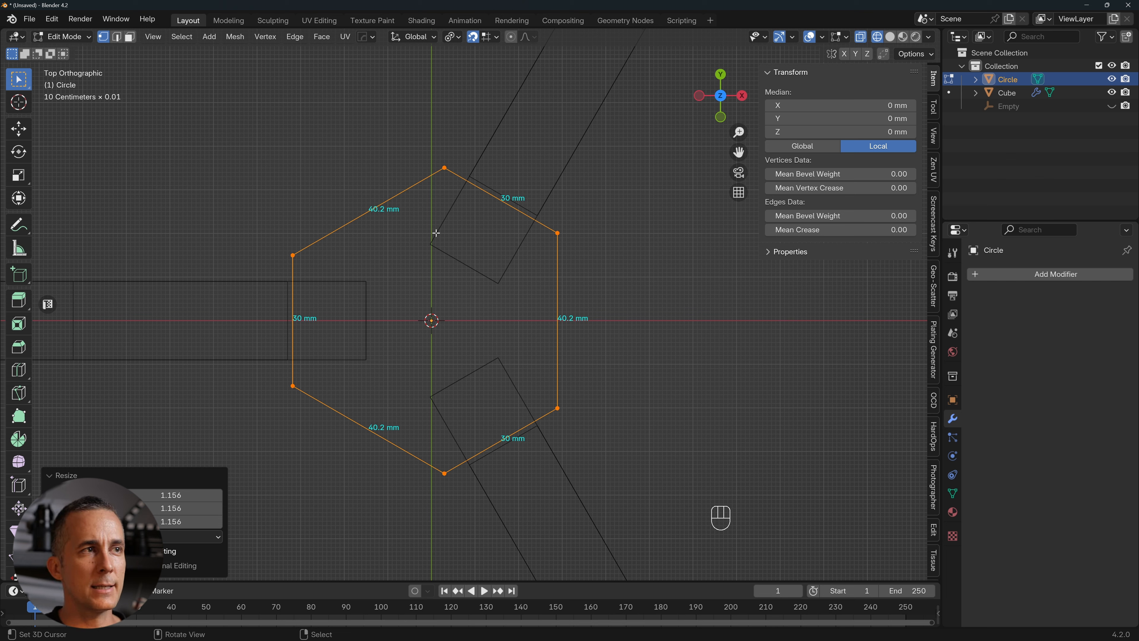
pyautogui.click(837, 37)
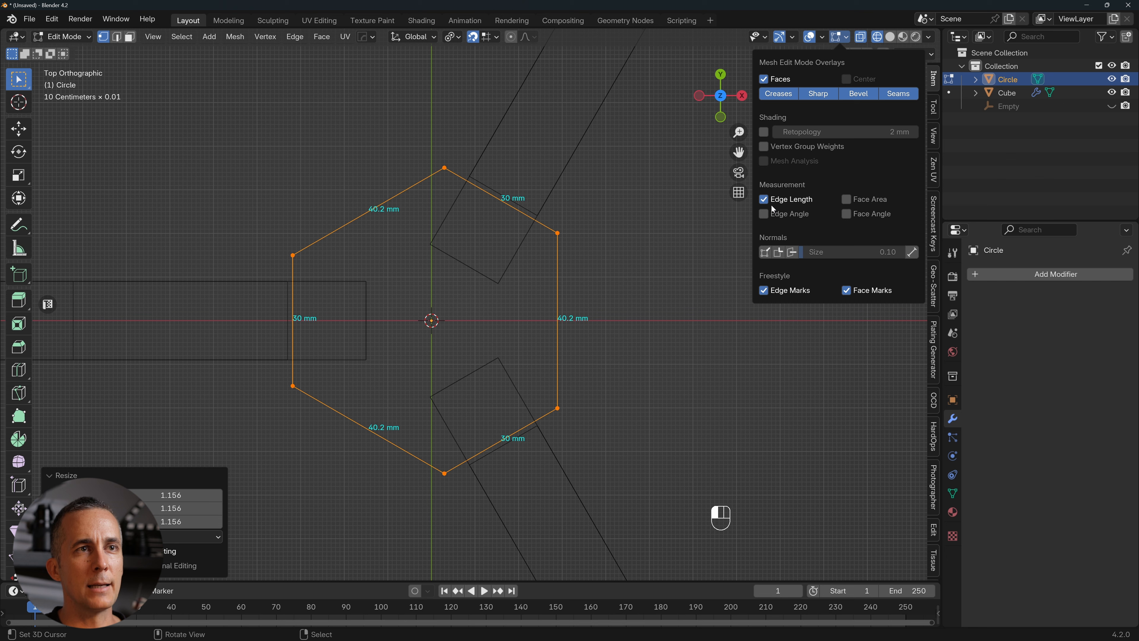
pyautogui.click(764, 199)
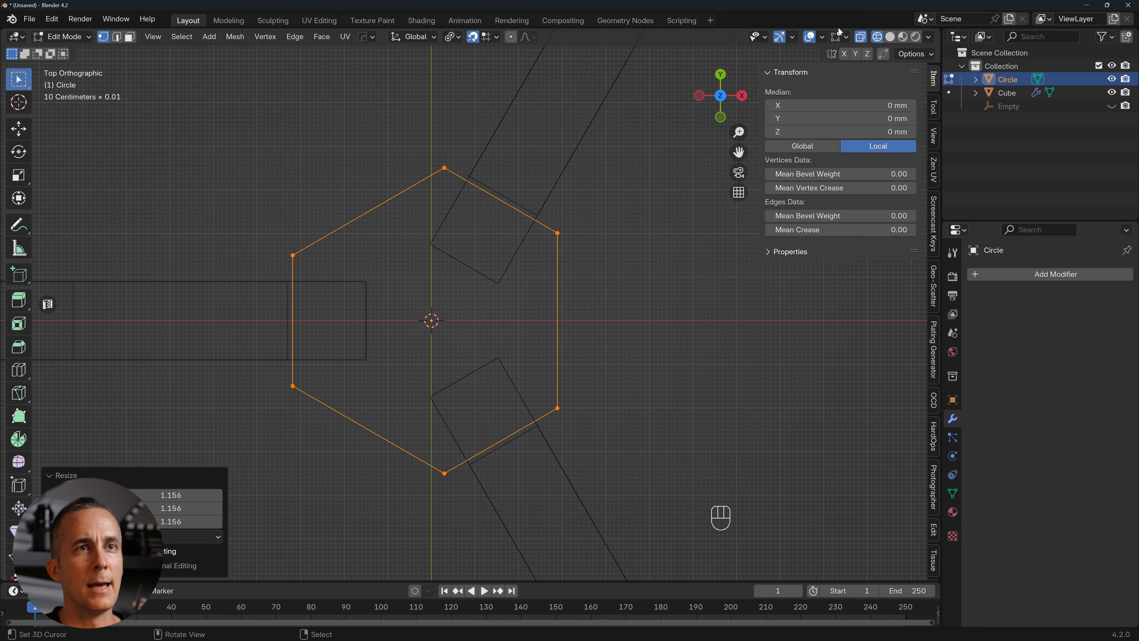
# Check in the preferences that the MeasureIt add-on is installed and enabled.
pyautogui.click(52, 19)
pyautogui.click(85, 192)
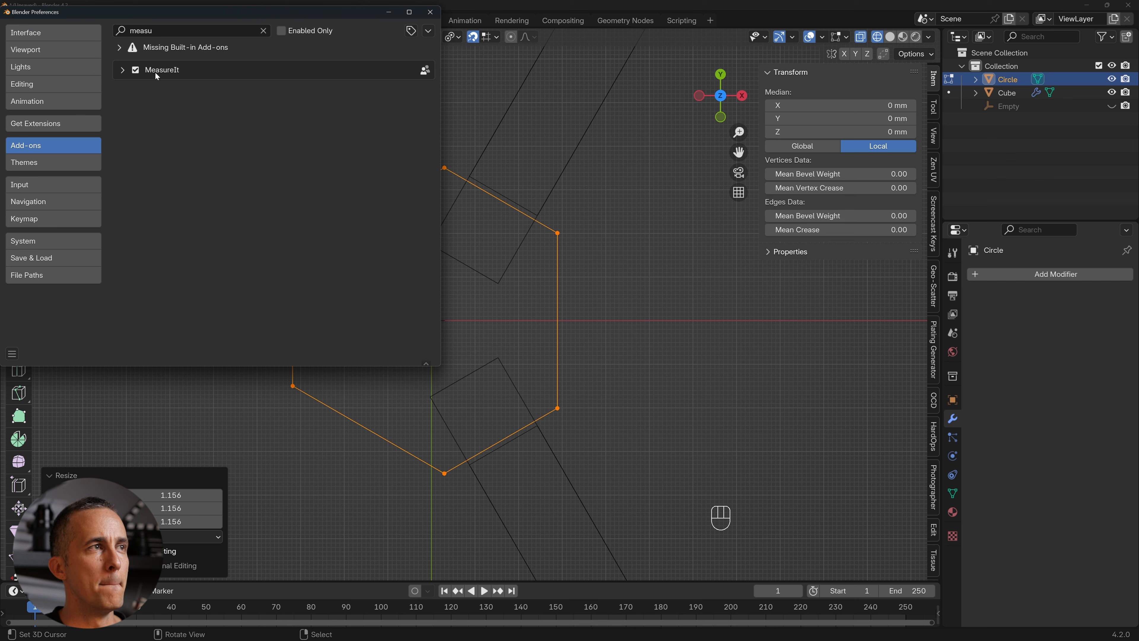
pyautogui.click(59, 125)
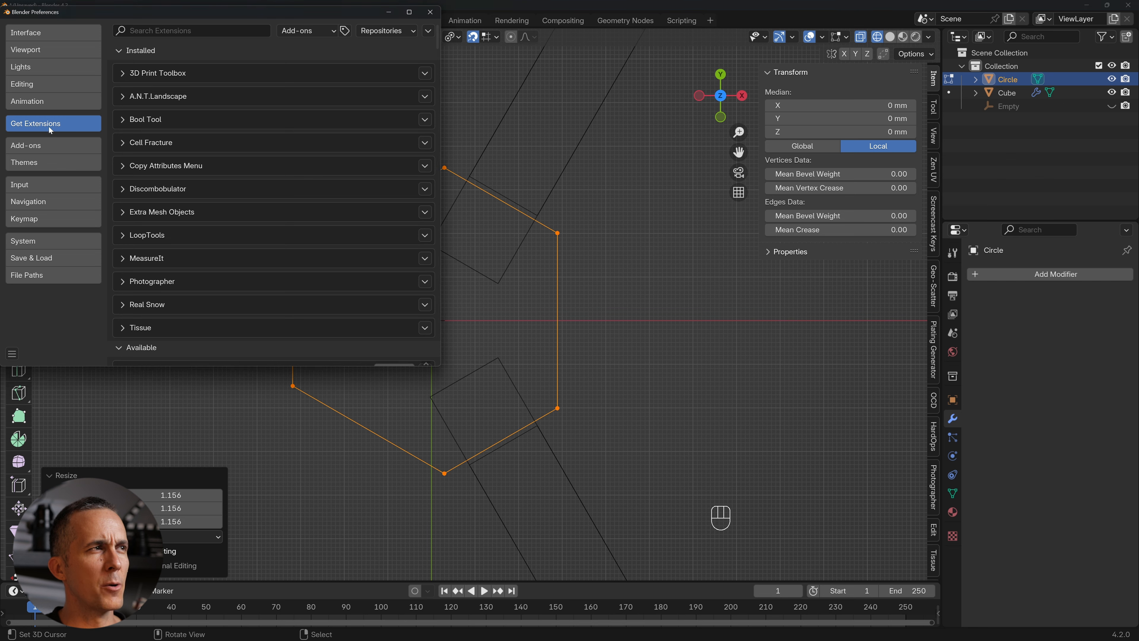
pyautogui.click(29, 146)
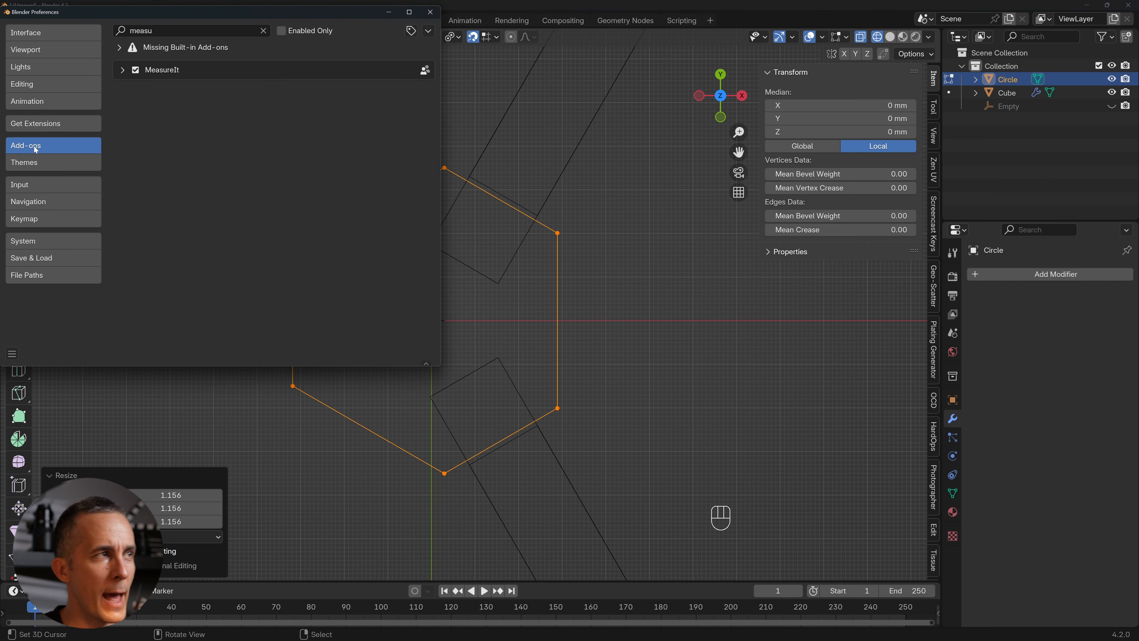
pyautogui.click(158, 32)
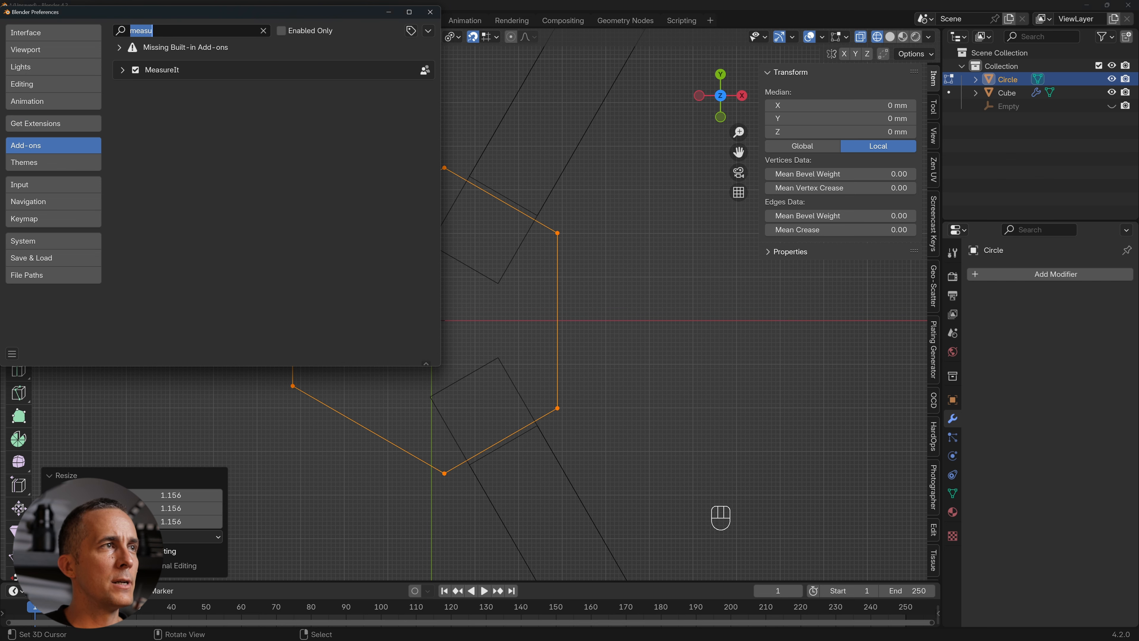
pyautogui.click(430, 11)
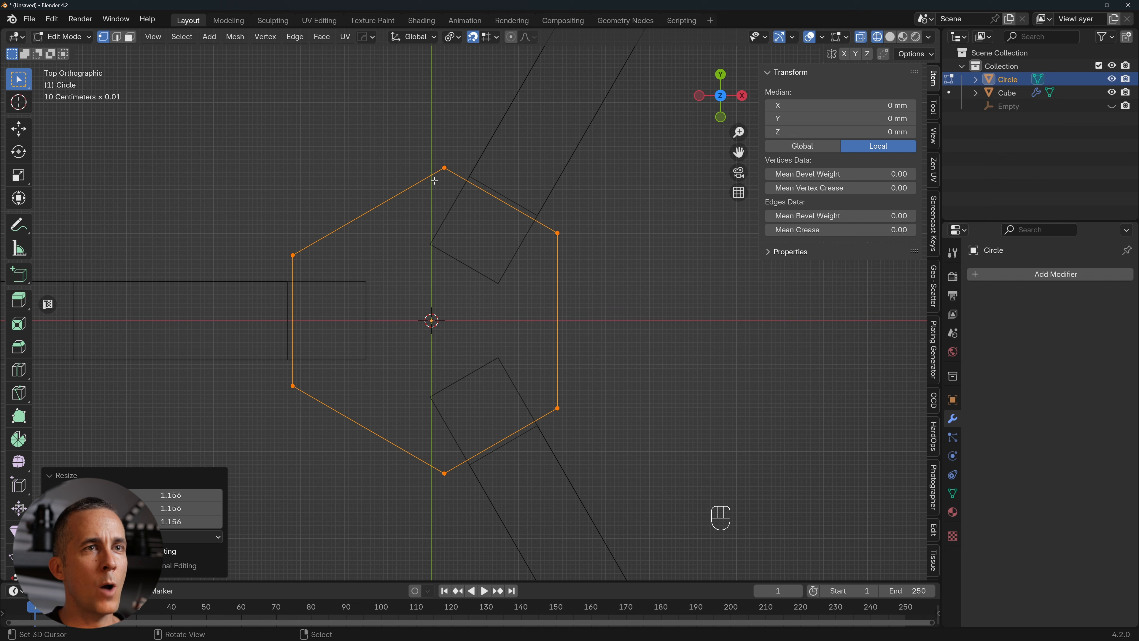
# Show the MeasureIt tools and add segment measures to all selected edges of the plate outline.
pyautogui.click(934, 137)
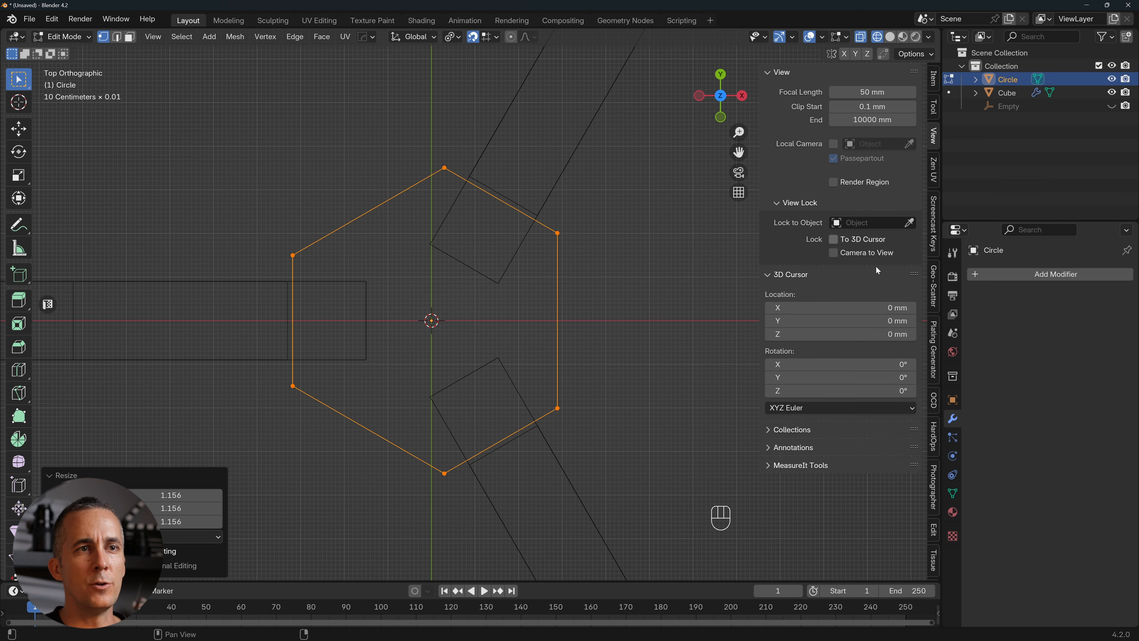
pyautogui.click(802, 476)
pyautogui.scroll(-5, 838, 413)
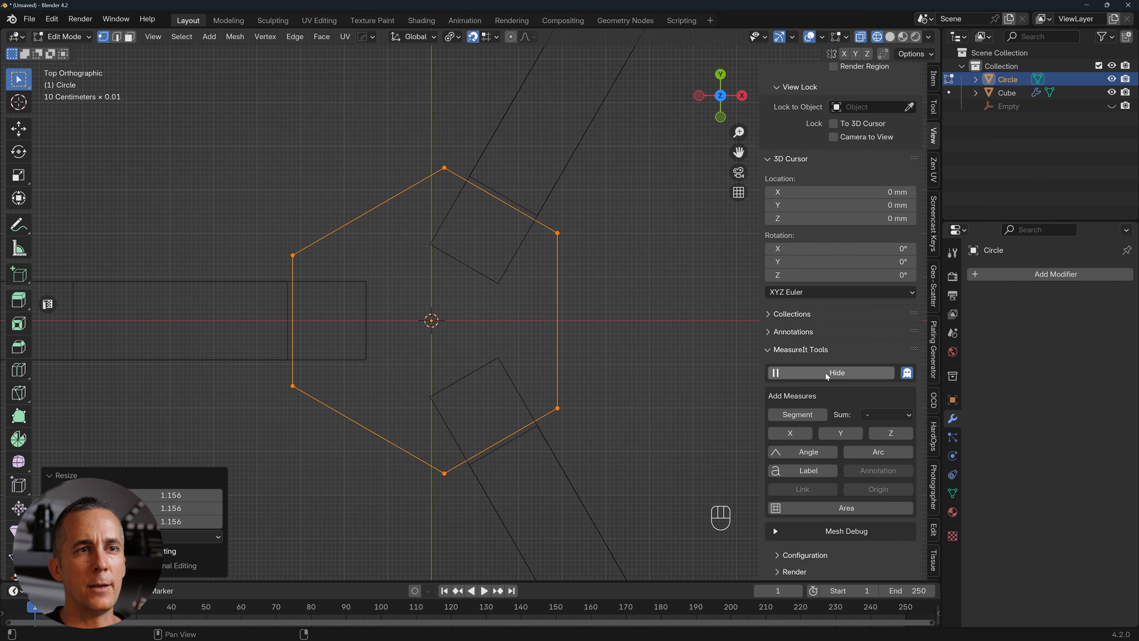
pyautogui.click(849, 372)
pyautogui.click(833, 376)
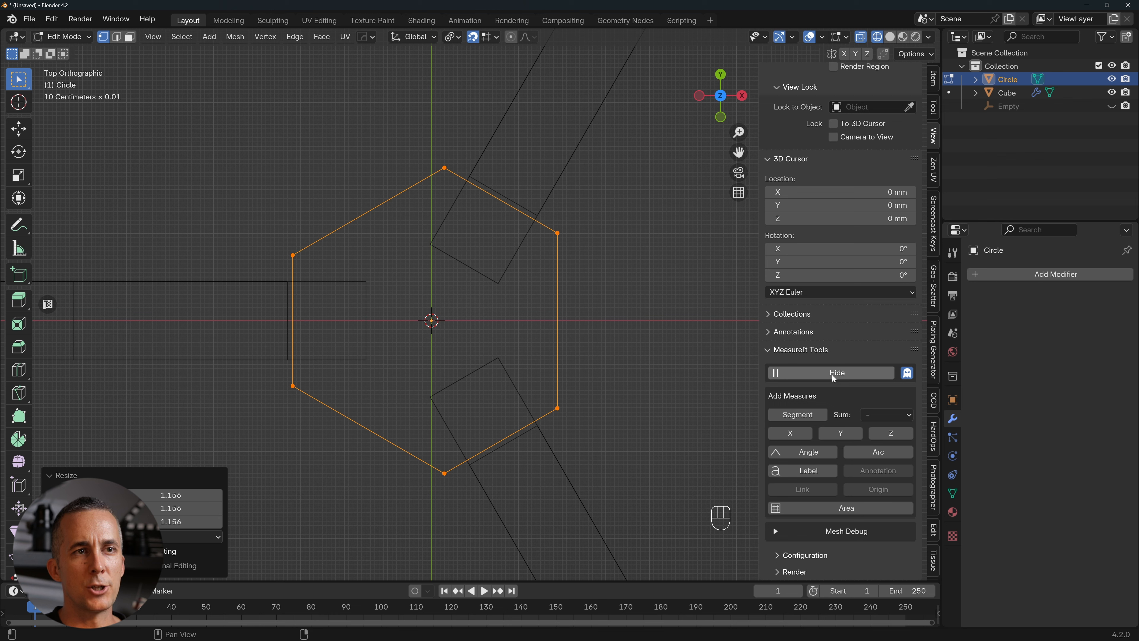
pyautogui.click(801, 415)
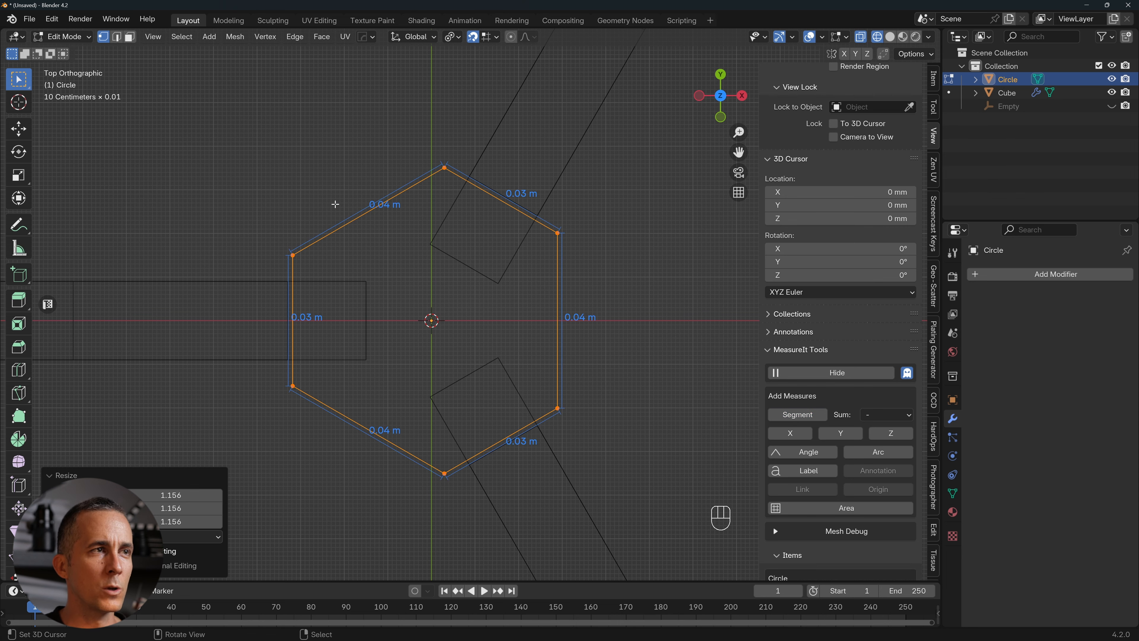
# Set the units of the outline's MeasureIt measurements to Millimeters.
pyautogui.scroll(3, 324, 338)
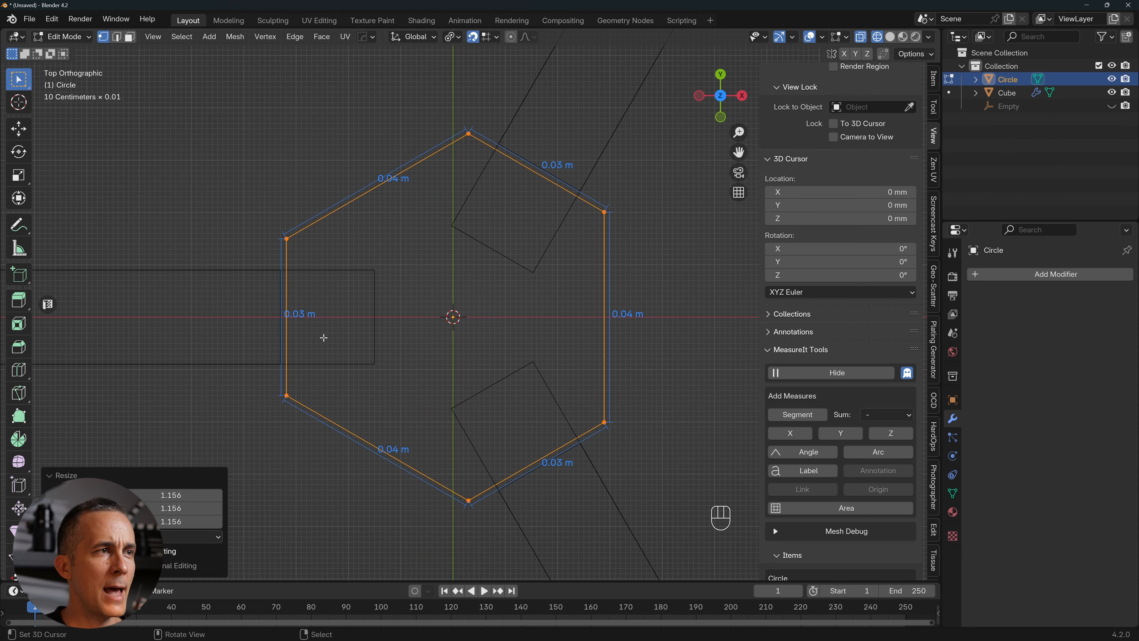
pyautogui.scroll(-2, 291, 314)
pyautogui.scroll(-5, 807, 397)
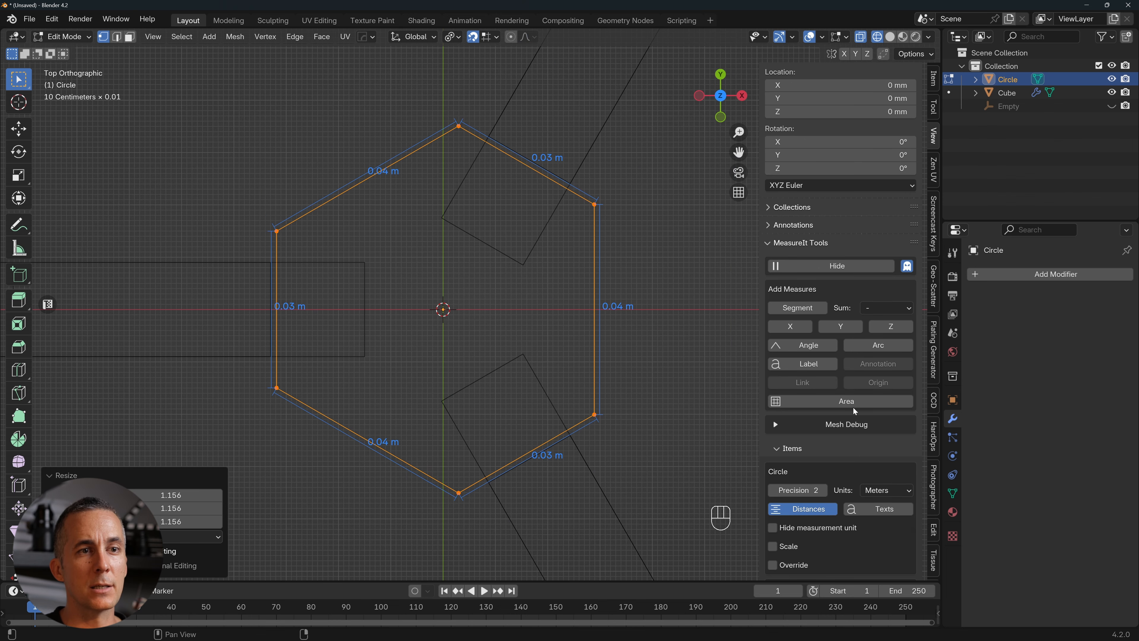
pyautogui.click(888, 465)
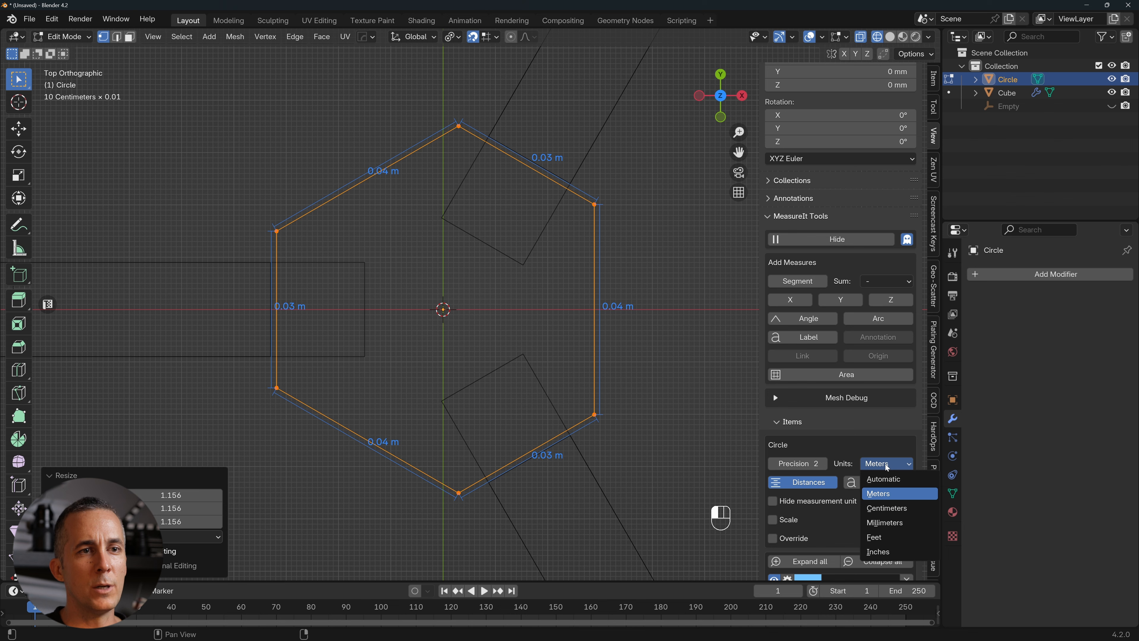
pyautogui.click(884, 522)
# Scale the plate outline by about 1.001 to make its short edges exactly 30.00 mm.
pyautogui.scroll(2, 299, 329)
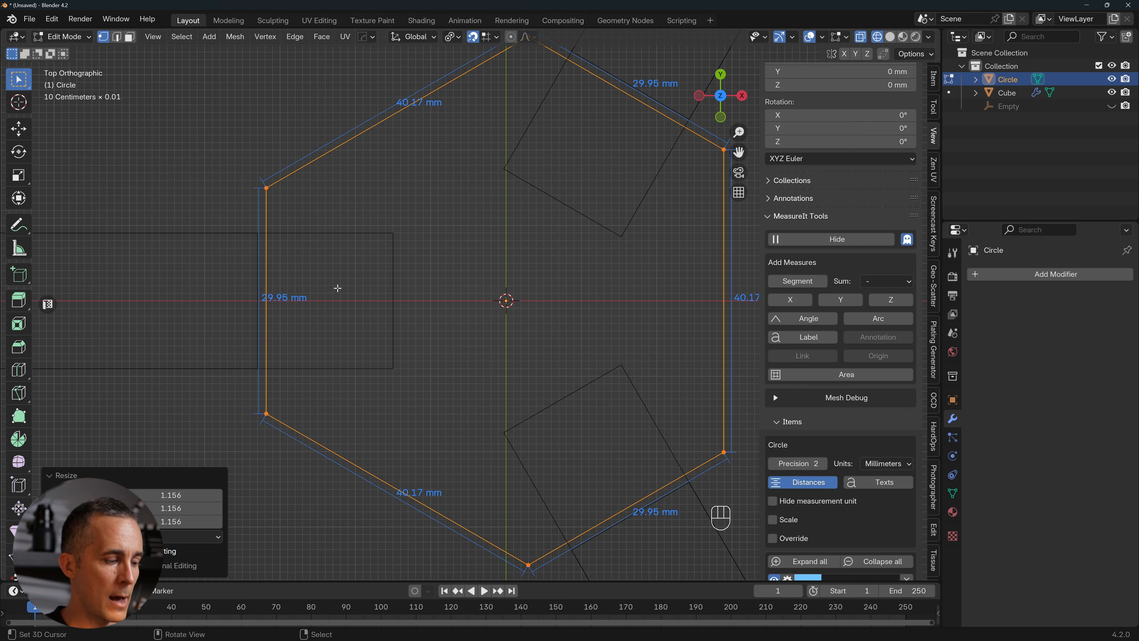
pyautogui.press('s')
pyautogui.press('shift')
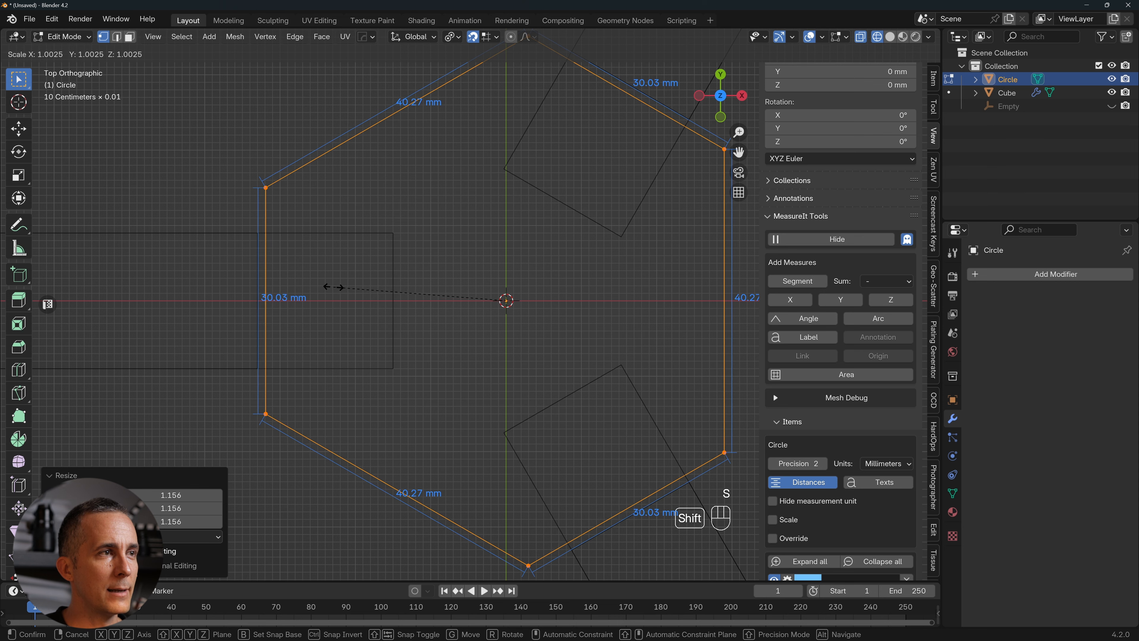
pyautogui.click(335, 288)
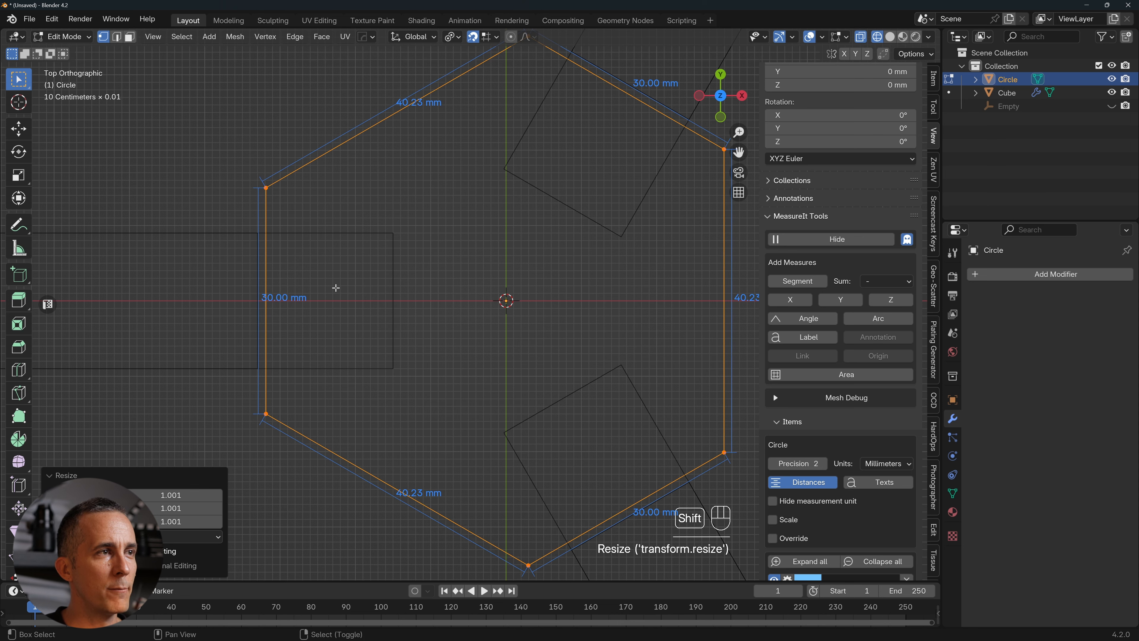
# Offset the first short-edge measurement to 1.150 from the outline and colour it light yellow.
pyautogui.scroll(-1, 295, 246)
pyautogui.scroll(-1, 855, 393)
pyautogui.scroll(-5, 856, 397)
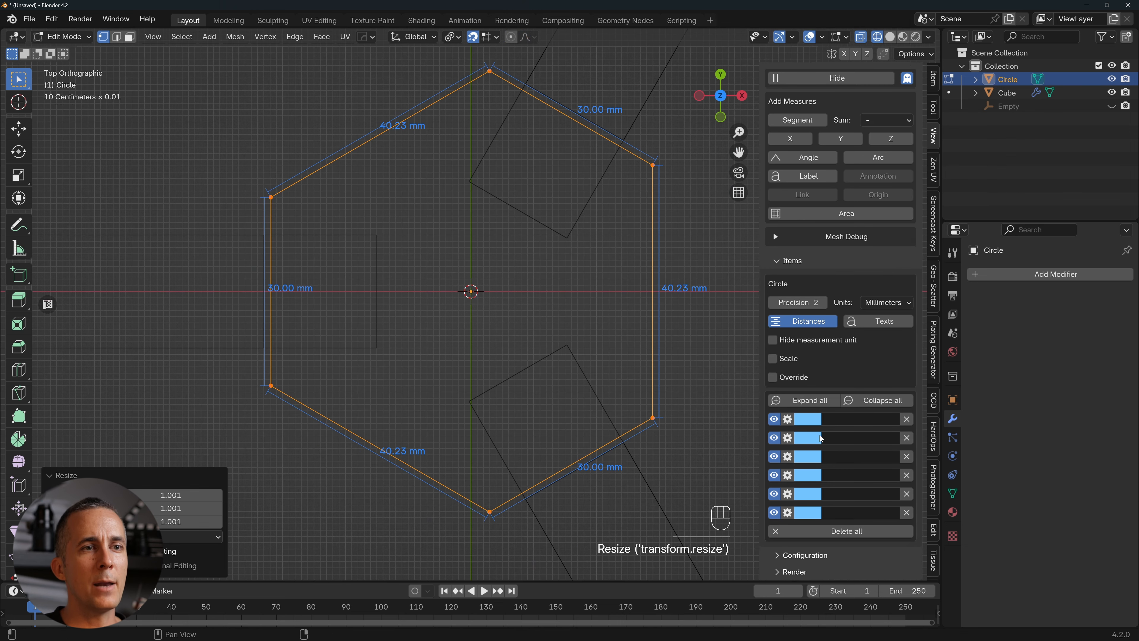
pyautogui.click(773, 419)
pyautogui.click(773, 419)
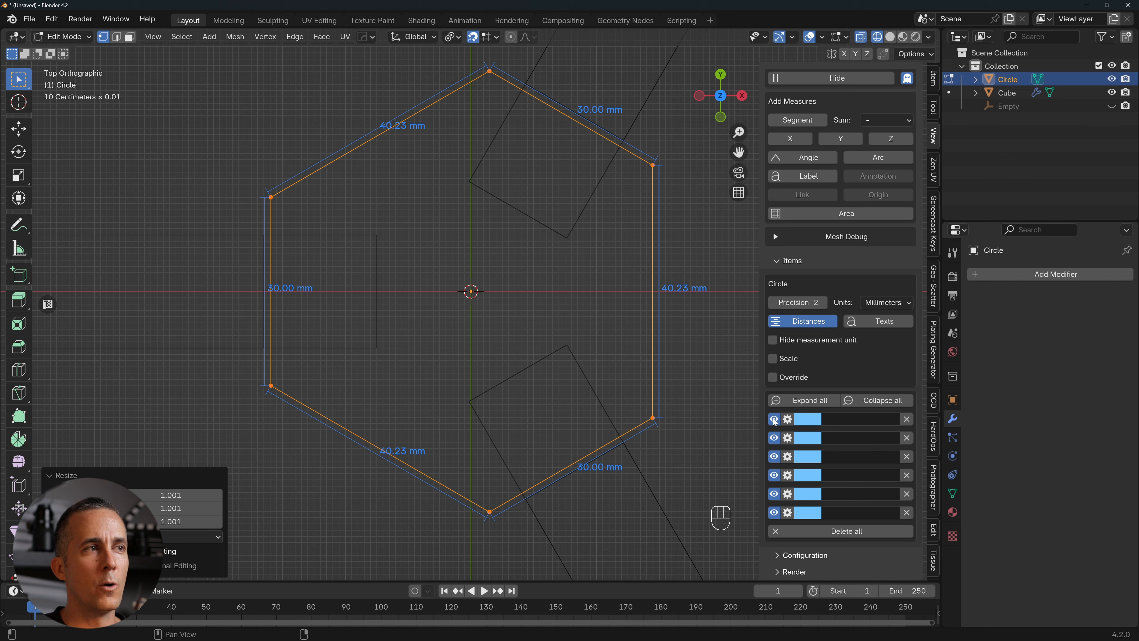
pyautogui.click(787, 419)
pyautogui.scroll(-3, 802, 413)
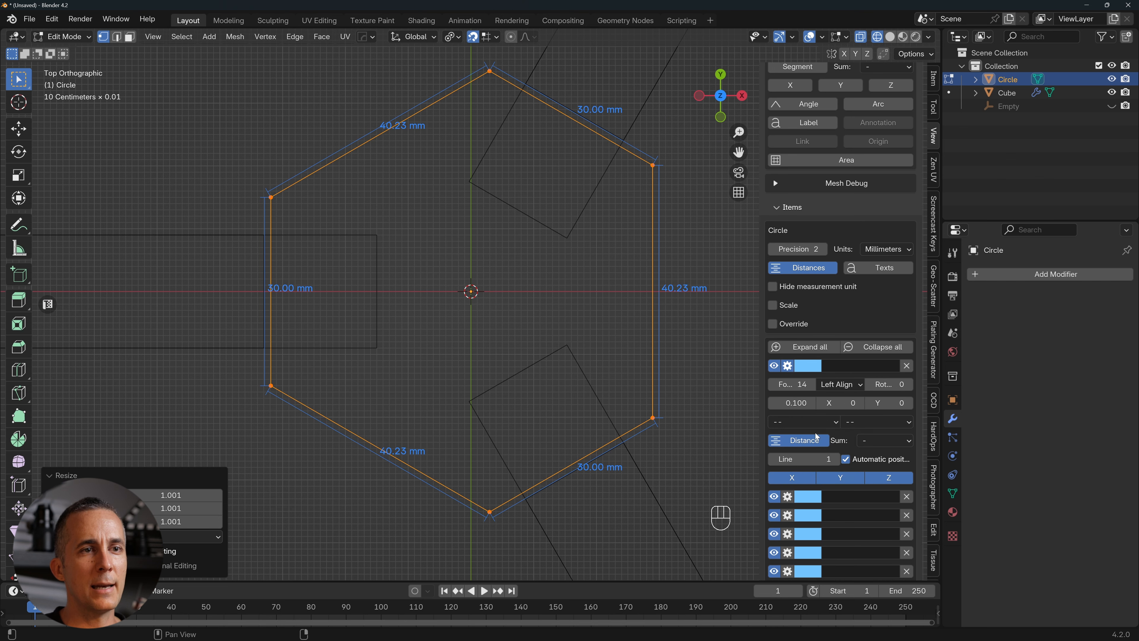
pyautogui.moveTo(794, 377)
pyautogui.mouseDown()
pyautogui.moveTo(807, 377)
pyautogui.moveTo(796, 380)
pyautogui.mouseUp()
pyautogui.click(807, 343)
pyautogui.moveTo(873, 163); pyautogui.dragTo(823, 197)
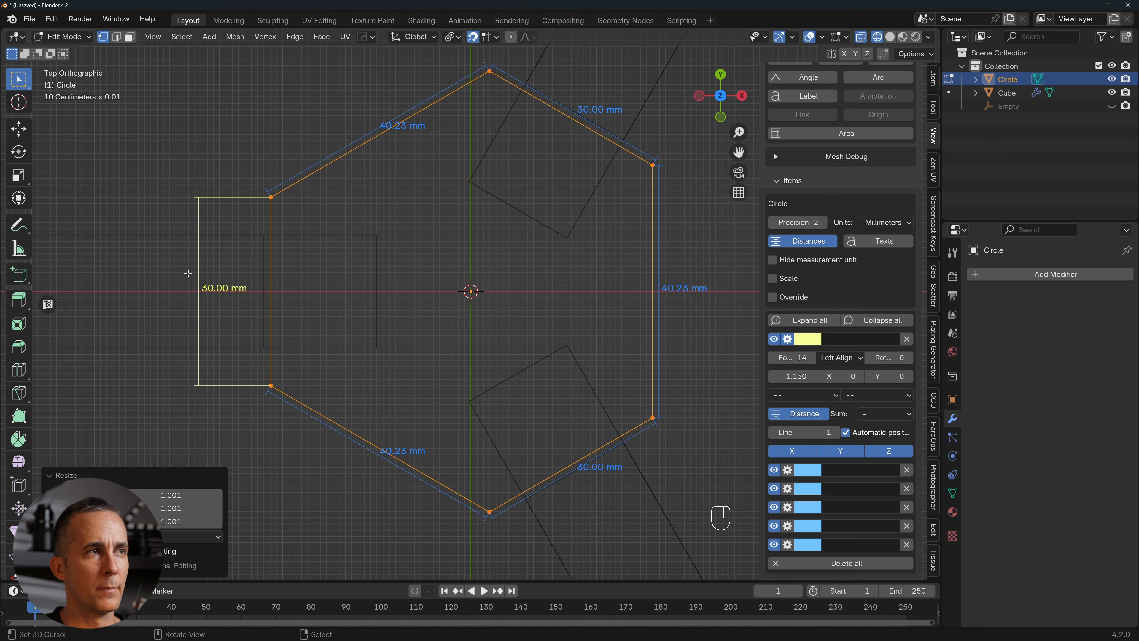
# Give the yellow measurement font size 18, text rotation 1 and Triangle arrowheads at both ends.
pyautogui.moveTo(792, 358)
pyautogui.mouseDown()
pyautogui.moveTo(807, 357)
pyautogui.moveTo(798, 357)
pyautogui.mouseUp()
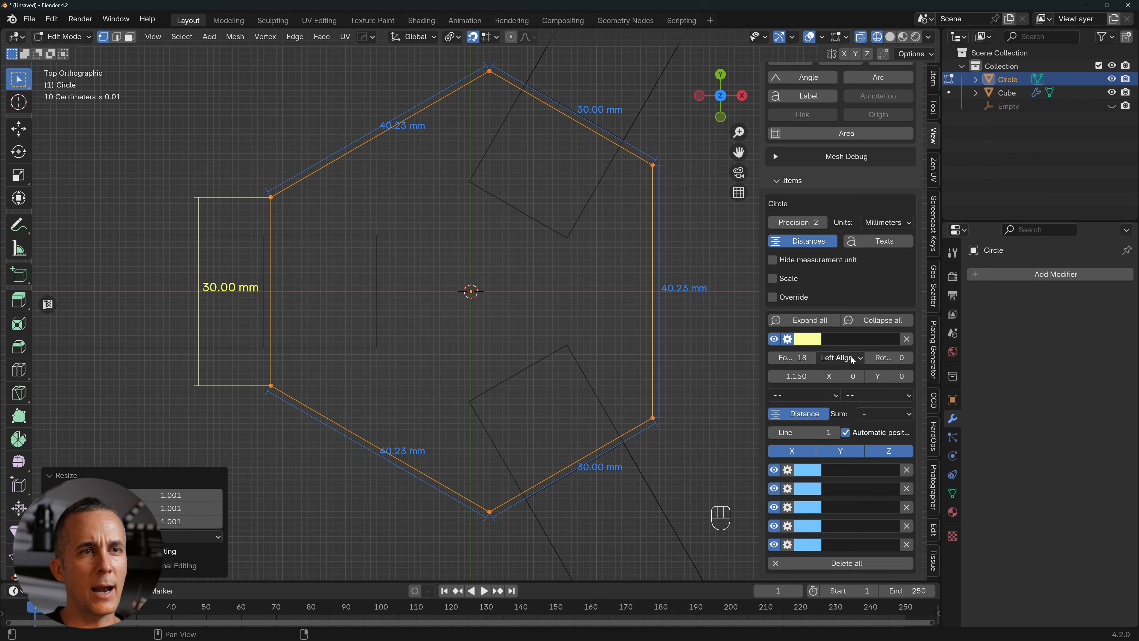
pyautogui.moveTo(883, 354)
pyautogui.mouseDown()
pyautogui.moveTo(901, 355)
pyautogui.moveTo(884, 355)
pyautogui.mouseUp()
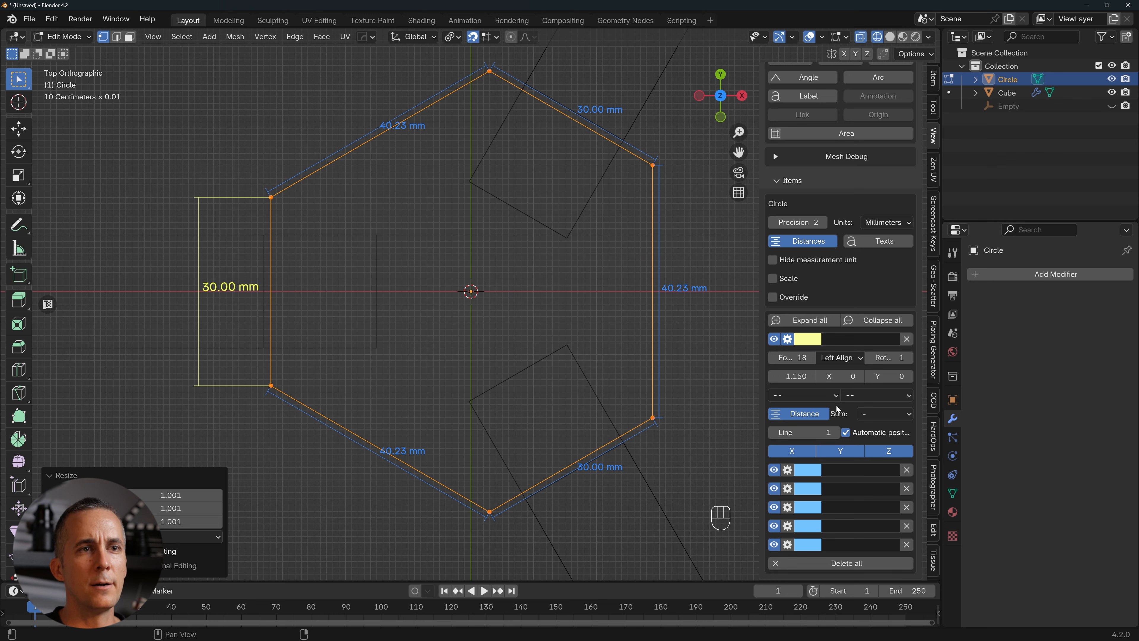
pyautogui.click(865, 395)
pyautogui.click(874, 458)
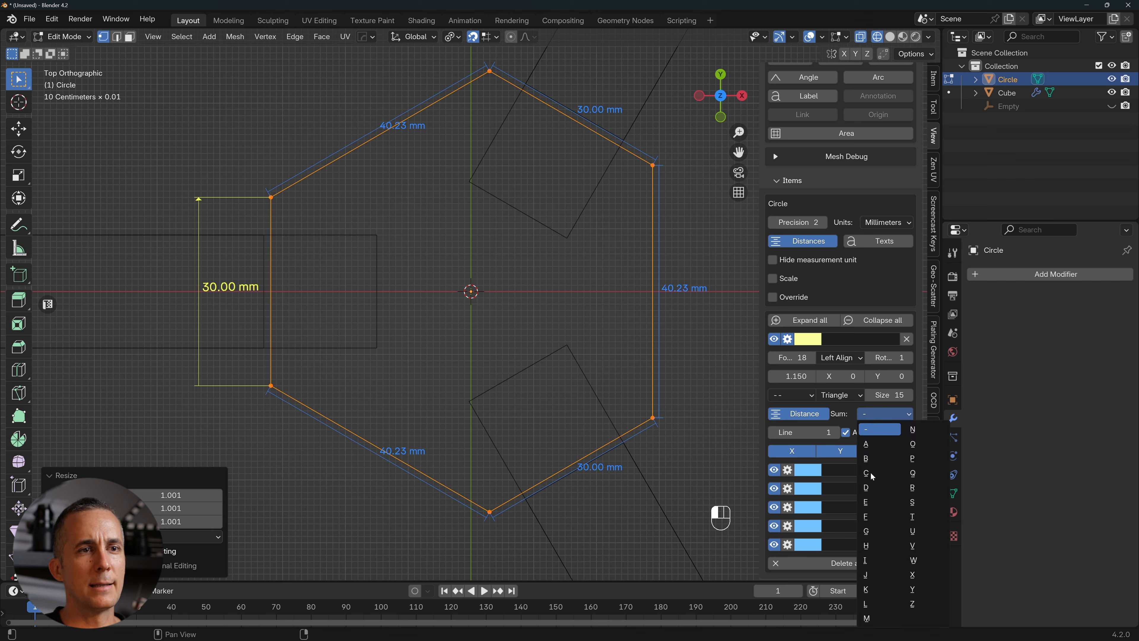
pyautogui.click(790, 393)
pyautogui.click(791, 458)
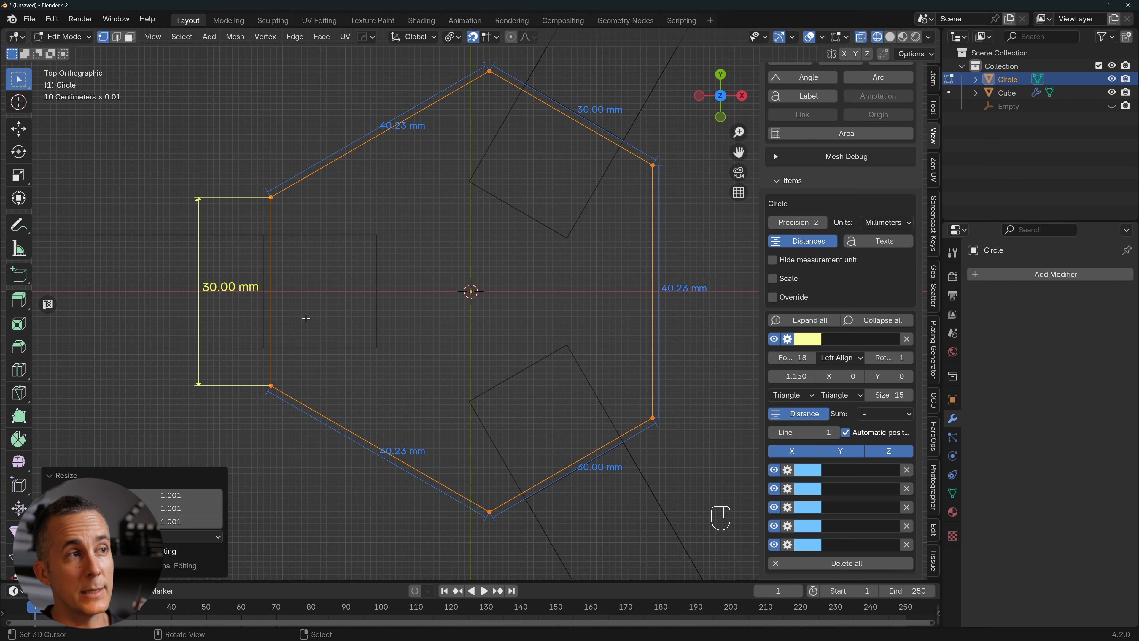
# Delete all the measurements and add a single segment measure to the outline's upper-left long edge.
pyautogui.scroll(-2, 802, 426)
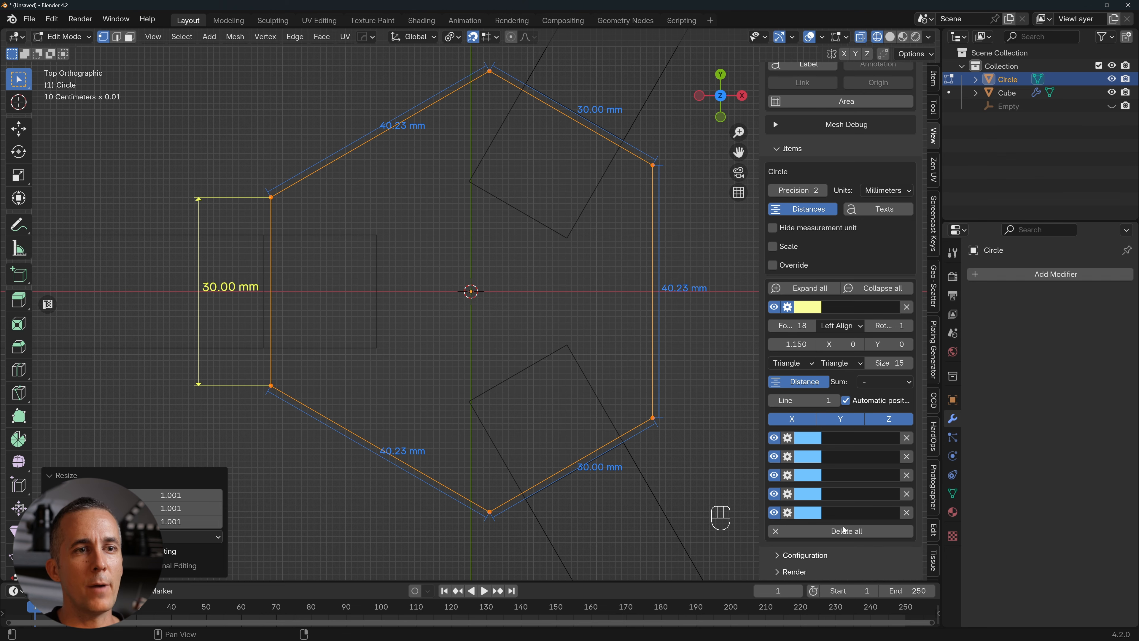
pyautogui.click(846, 530)
pyautogui.moveTo(251, 178); pyautogui.dragTo(306, 217)
pyautogui.keyDown('shift'); pyautogui.moveTo(466, 61); pyautogui.dragTo(625, 168); pyautogui.keyUp('shift')
pyautogui.keyDown('shift'); pyautogui.moveTo(626, 168); pyautogui.dragTo(606, 188, button='middle'); pyautogui.keyUp('shift')
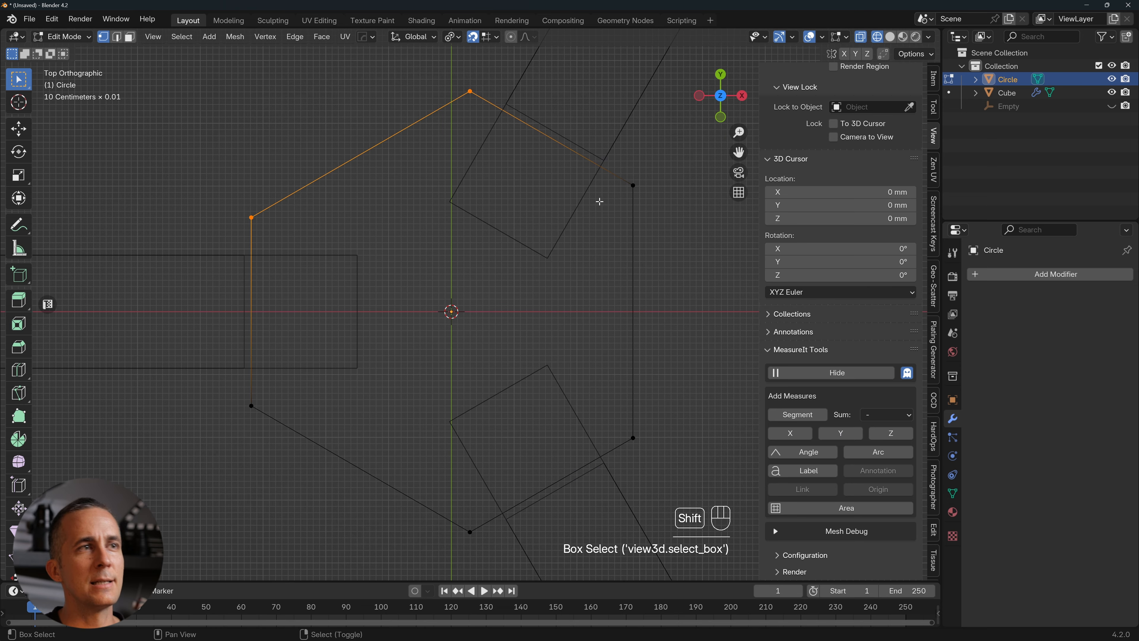
pyautogui.click(801, 416)
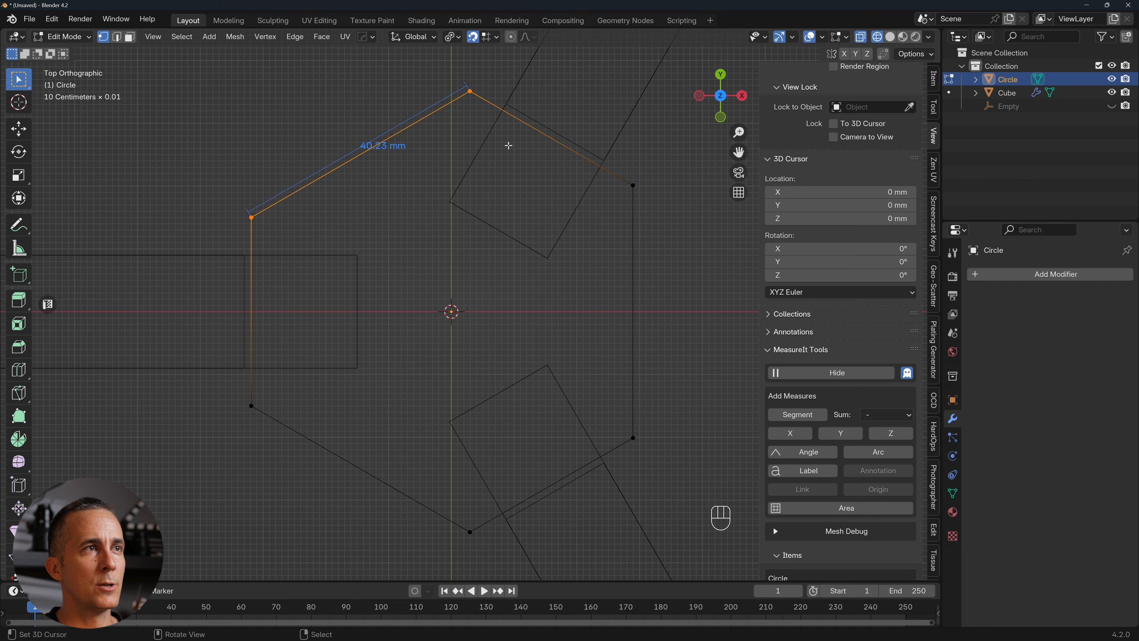
# Set the long-edge measurement's font size to 23 and offset to 0.670, and try scaling that edge.
pyautogui.scroll(-8, 822, 510)
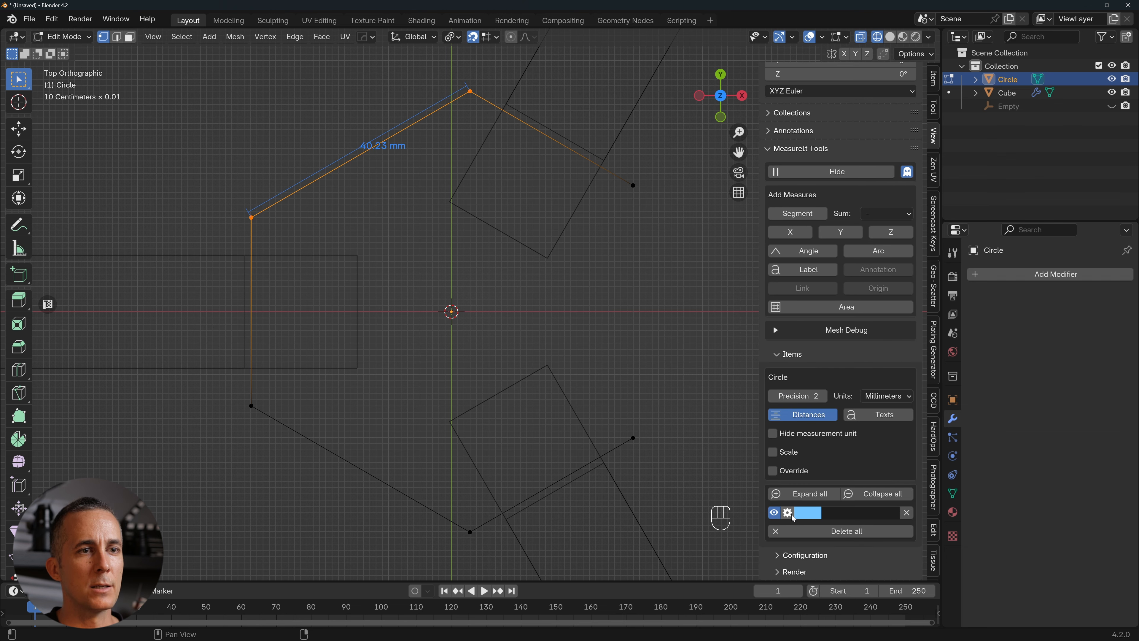
pyautogui.moveTo(796, 532)
pyautogui.mouseDown()
pyautogui.moveTo(808, 532)
pyautogui.moveTo(798, 550)
pyautogui.mouseUp()
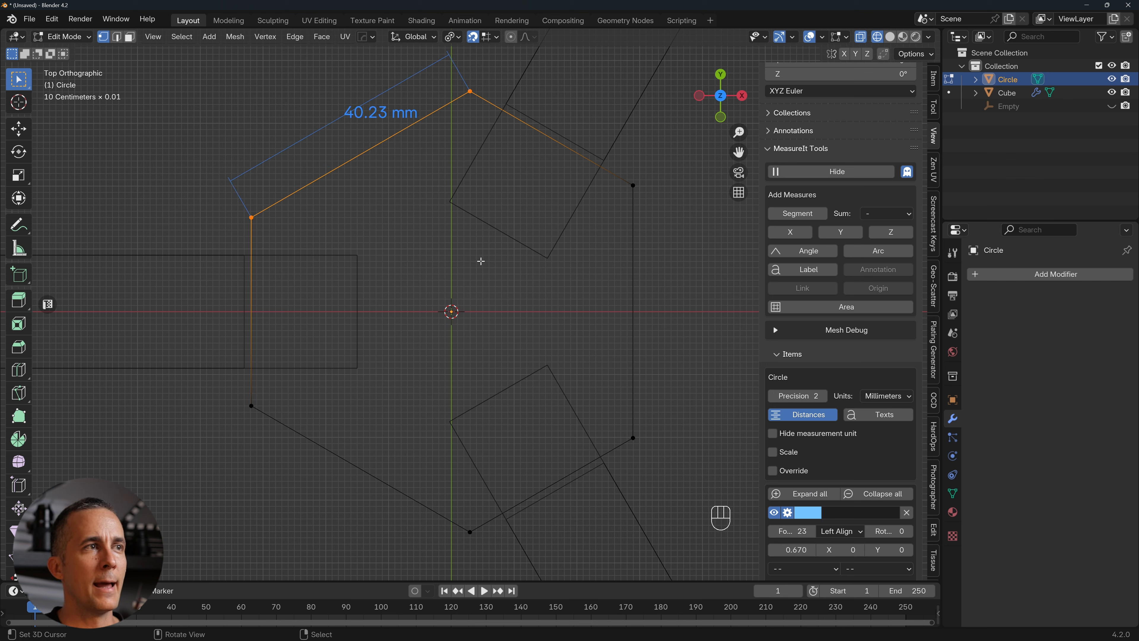
pyautogui.press('s')
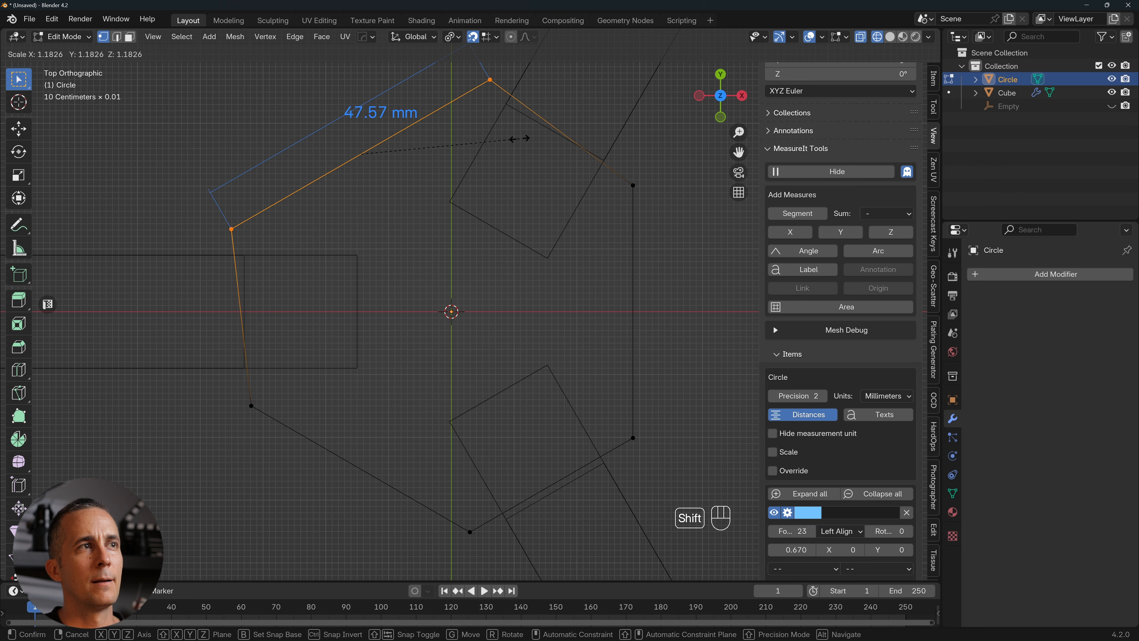
pyautogui.rightClick(512, 127)
# Delete the segment measure on the outline's long edge.
pyautogui.scroll(-3, 432, 186)
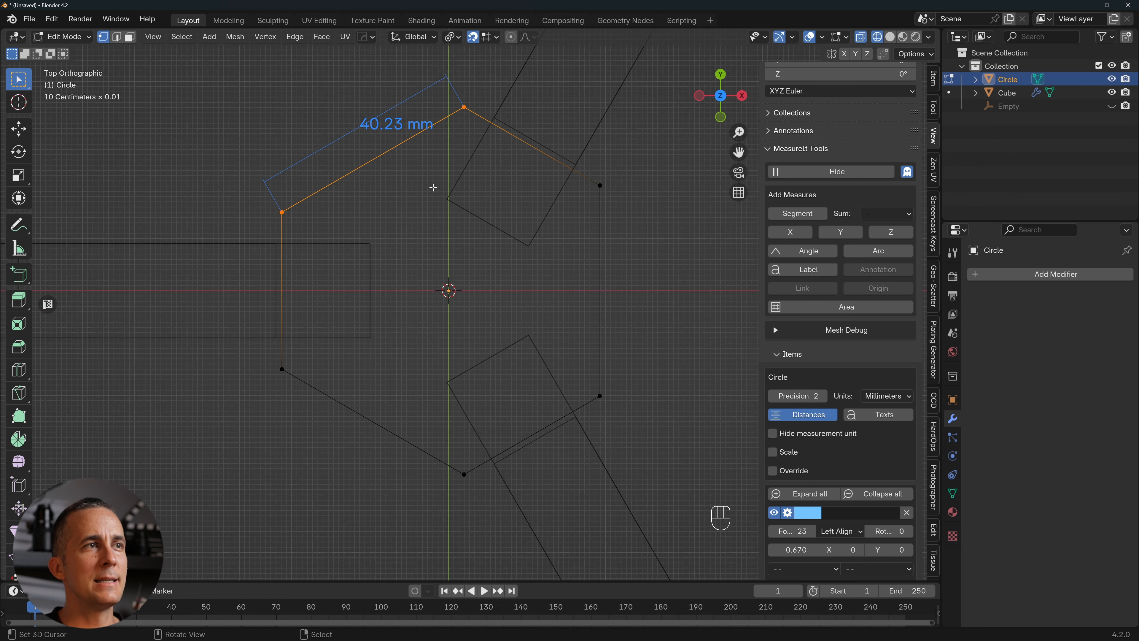
pyautogui.scroll(-5, 841, 501)
pyautogui.click(841, 530)
pyautogui.keyDown('shift'); pyautogui.moveTo(484, 247); pyautogui.dragTo(478, 257, button='middle'); pyautogui.keyUp('shift')
pyautogui.scroll(2, 467, 171)
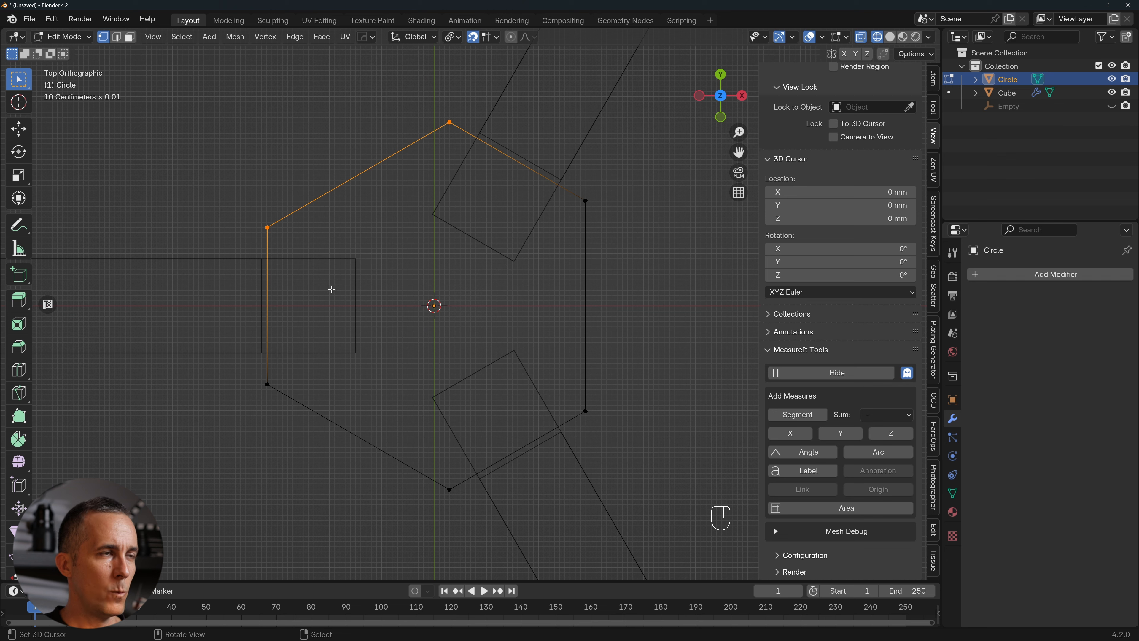
# Select the whole outline and scale it up uniformly by 1.034.
pyautogui.press('Tab')
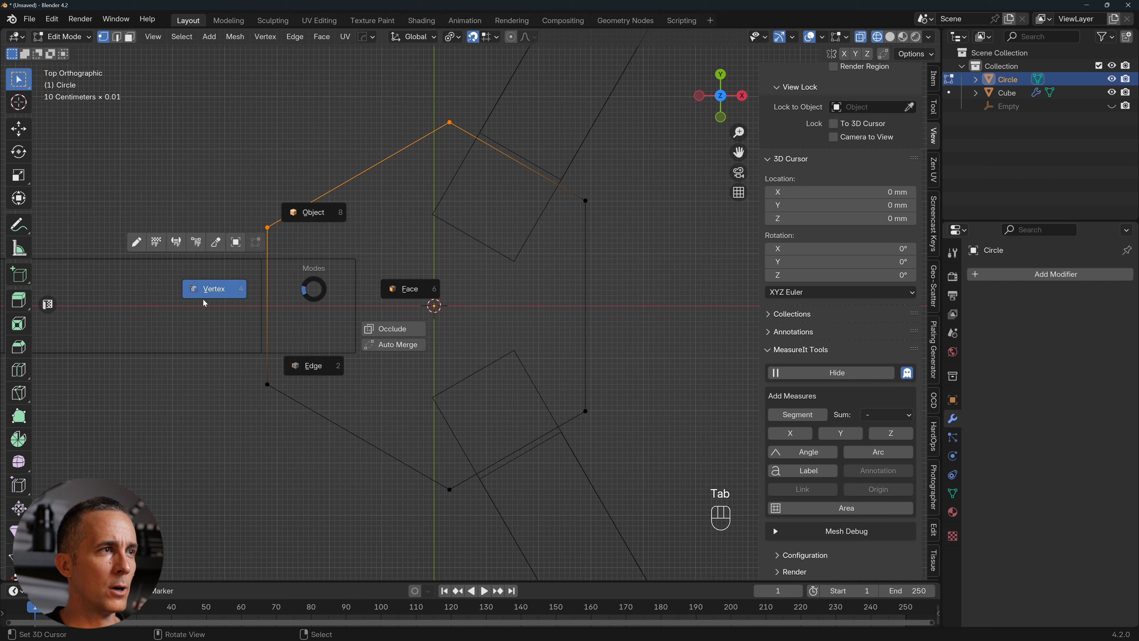
pyautogui.click(314, 216)
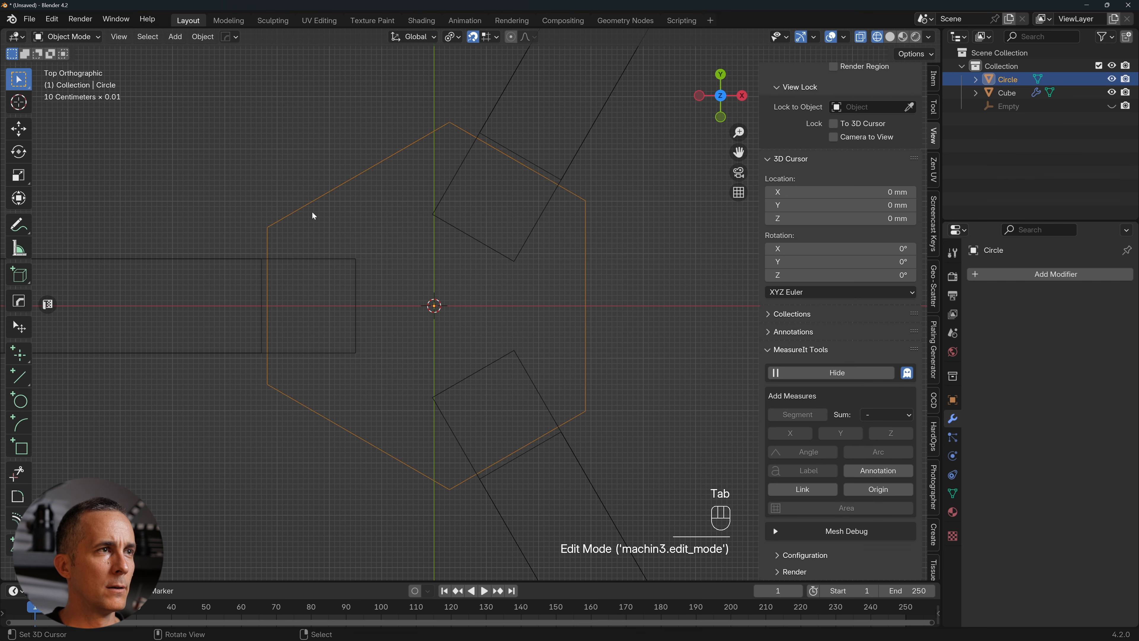
pyautogui.press('Tab')
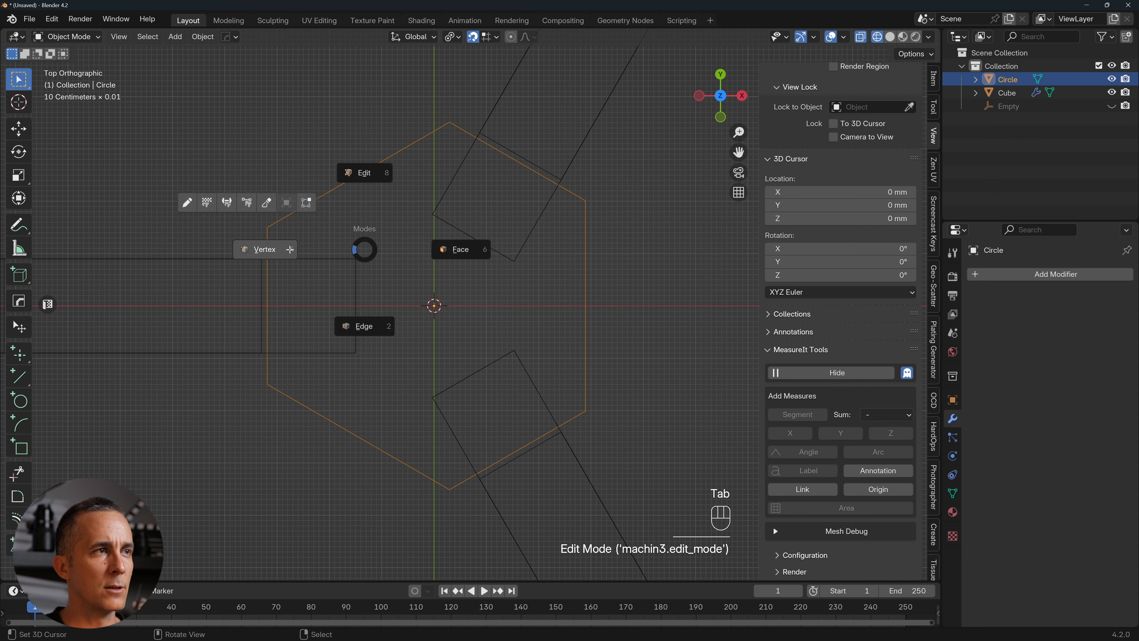
pyautogui.press('a')
pyautogui.hotkey('ctrl', 'z')
pyautogui.hotkey('ctrl', 'z')
pyautogui.hotkey('ctrl', 'z')
pyautogui.scroll(3, 567, 190)
pyautogui.keyDown('shift'); pyautogui.moveTo(524, 153); pyautogui.dragTo(526, 199, button='middle'); pyautogui.keyUp('shift')
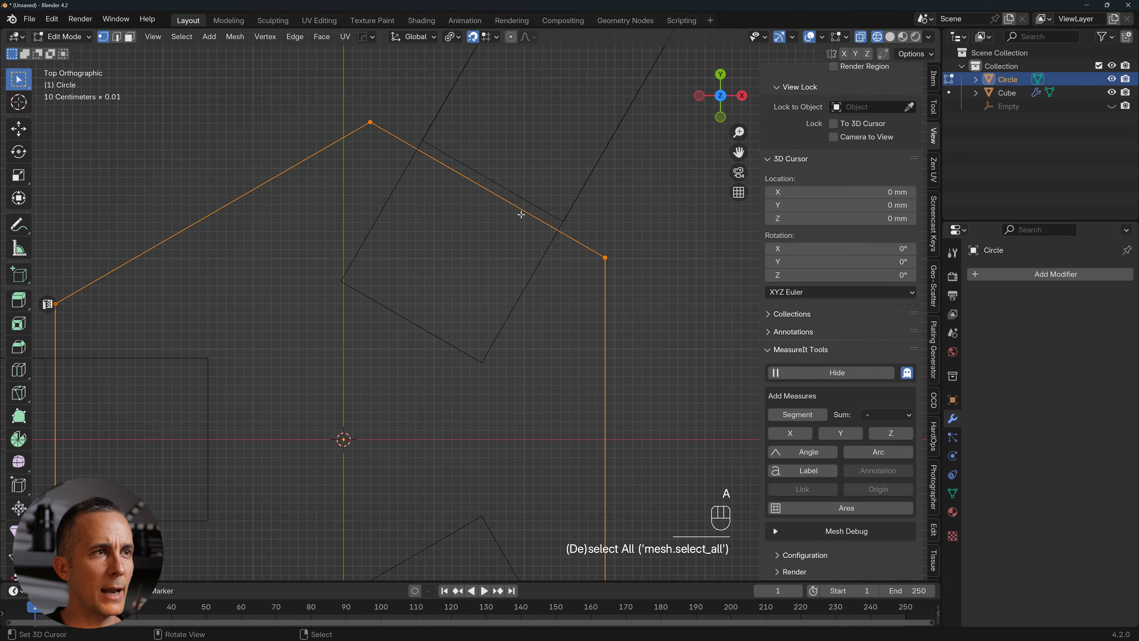
pyautogui.press('s')
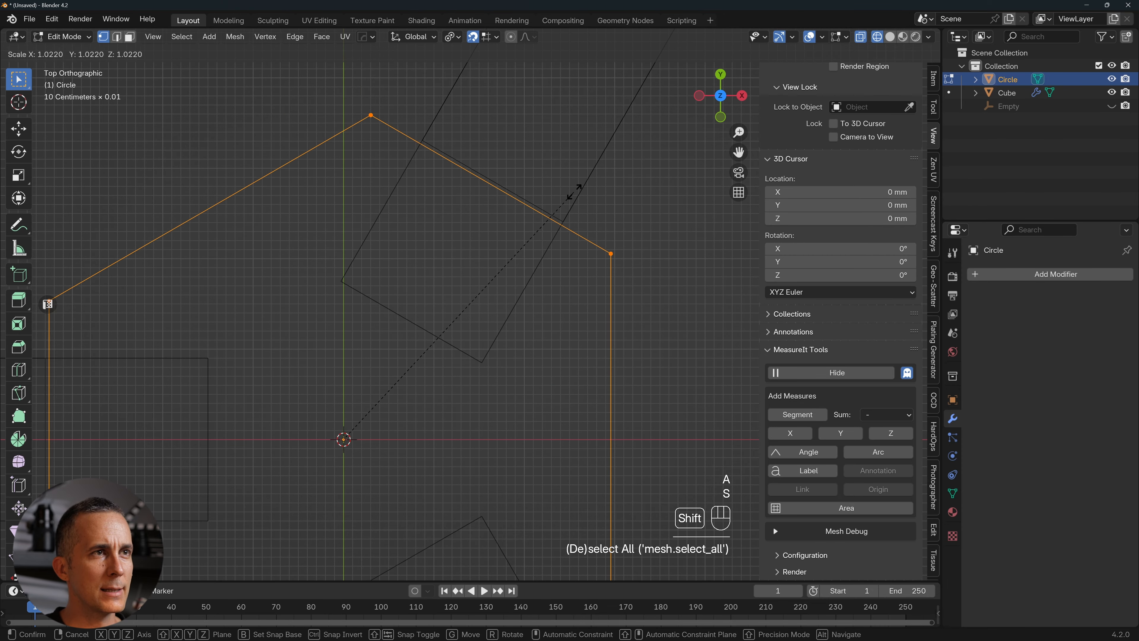
pyautogui.keyDown('shift'); pyautogui.click(609, 176); pyautogui.keyUp('shift')
pyautogui.scroll(-6, 520, 243)
pyautogui.keyDown('shift'); pyautogui.moveTo(453, 330); pyautogui.dragTo(460, 305, button='middle'); pyautogui.keyUp('shift')
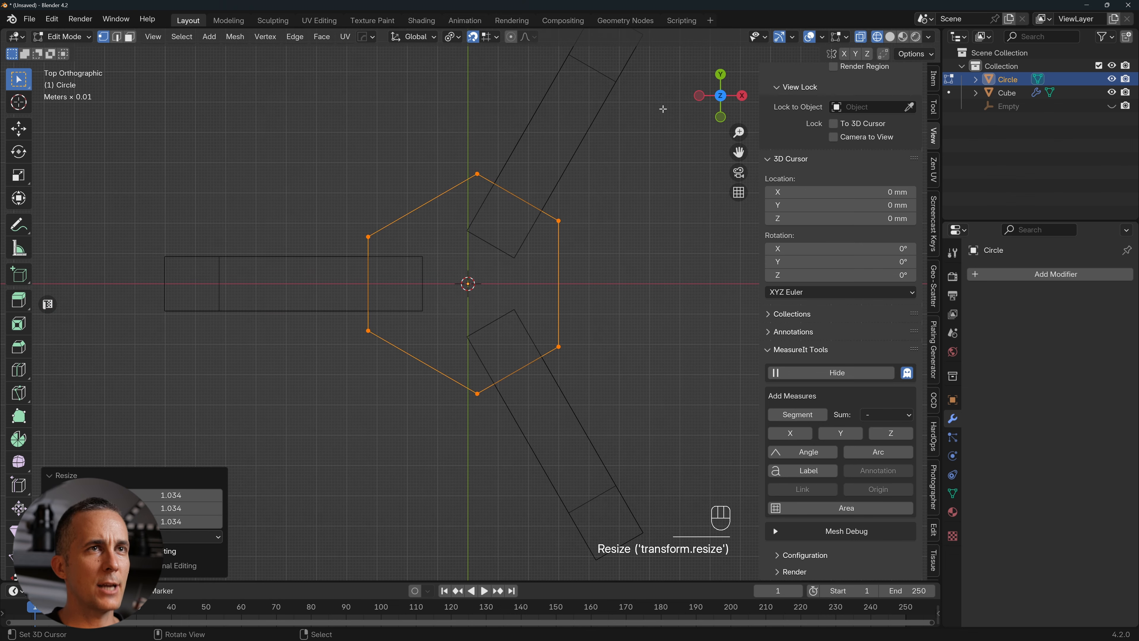
# Add segment measures to all six edges of the outline and examine their lengths.
pyautogui.click(797, 414)
pyautogui.scroll(3, 412, 293)
pyautogui.scroll(4, 376, 281)
pyautogui.scroll(-1, 375, 281)
pyautogui.scroll(2, 374, 281)
pyautogui.scroll(-3, 374, 282)
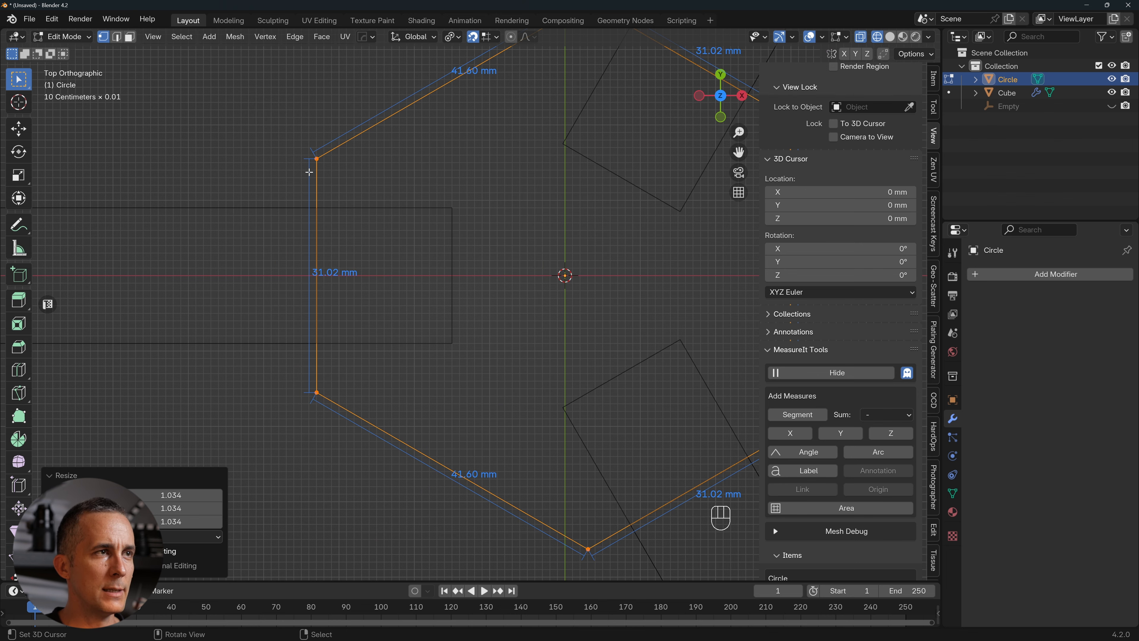
pyautogui.scroll(-3, 324, 214)
pyautogui.keyDown('shift'); pyautogui.moveTo(394, 222); pyautogui.dragTo(384, 264, button='middle'); pyautogui.keyUp('shift')
pyautogui.scroll(-1, 386, 262)
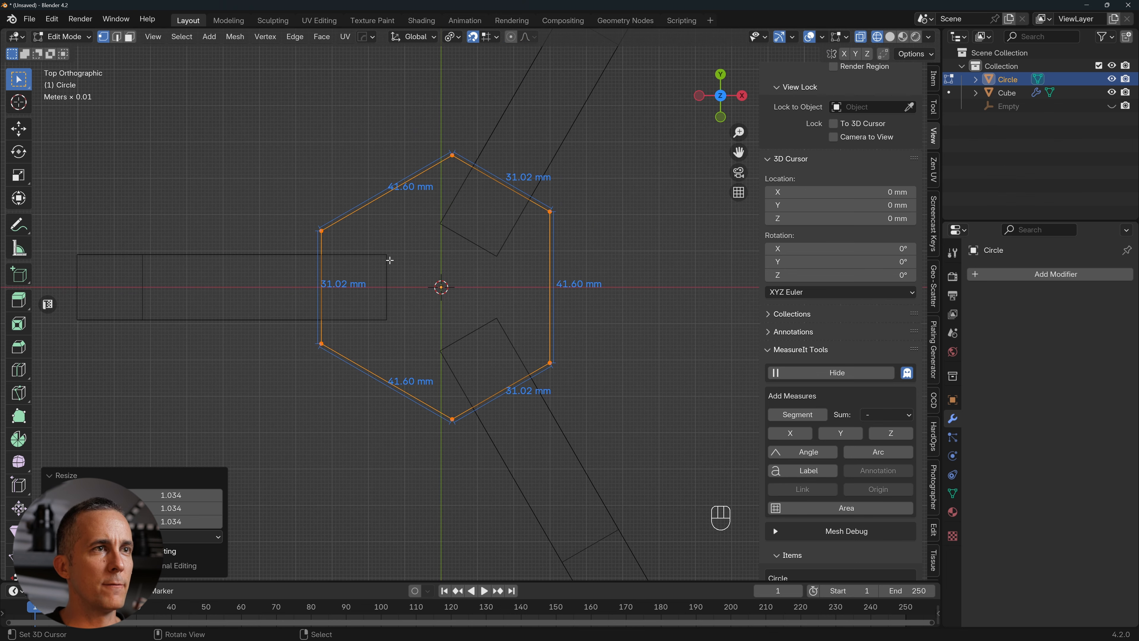
# Delete all the segment measures from the outline.
pyautogui.press('Tab')
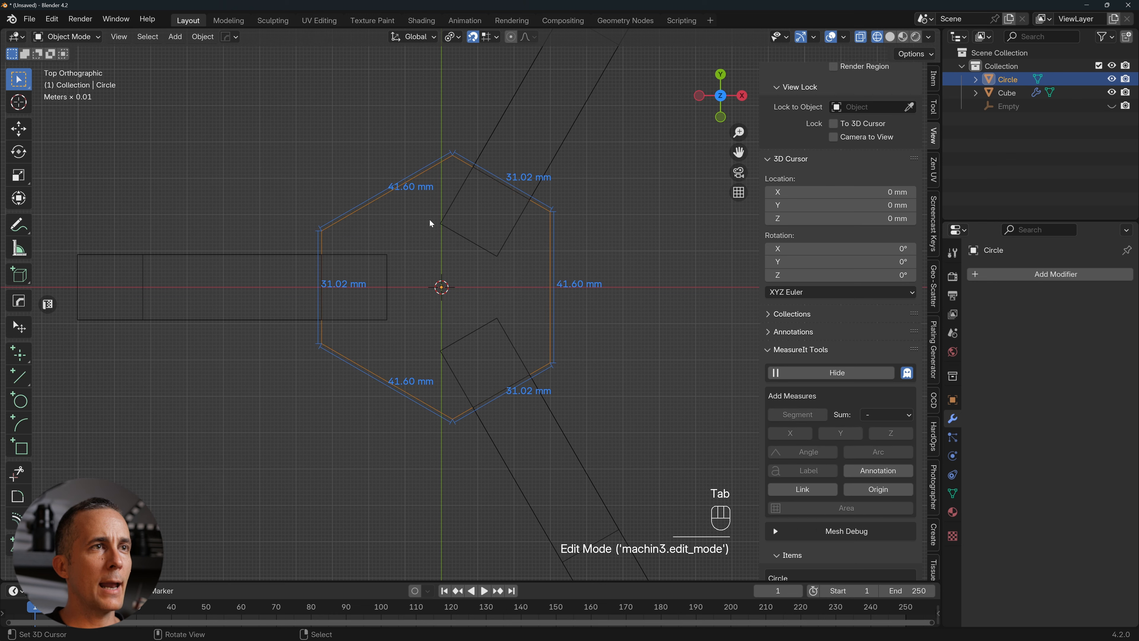
pyautogui.press('Tab')
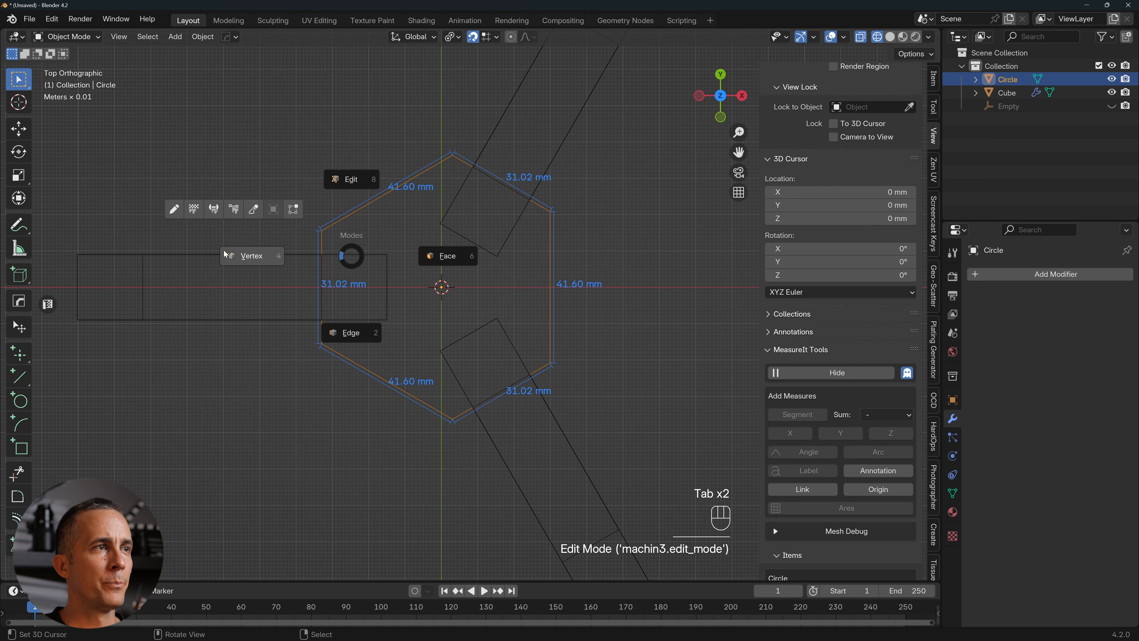
pyautogui.click(359, 180)
pyautogui.press('Tab')
pyautogui.click(378, 177)
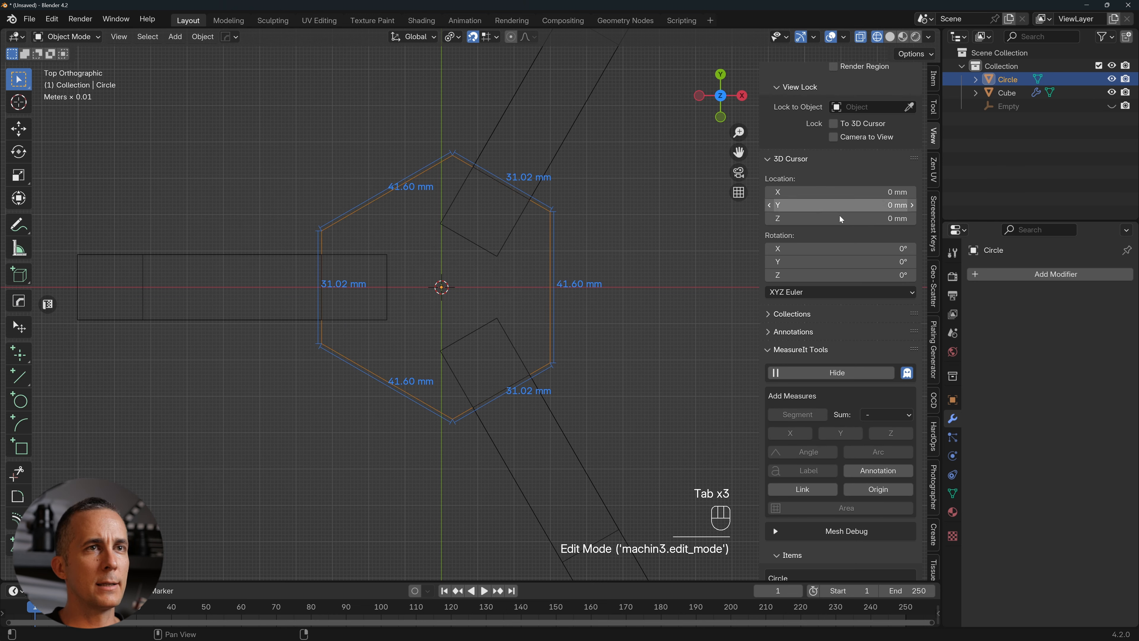
pyautogui.scroll(-10, 839, 215)
pyautogui.click(863, 528)
pyautogui.scroll(3, 587, 318)
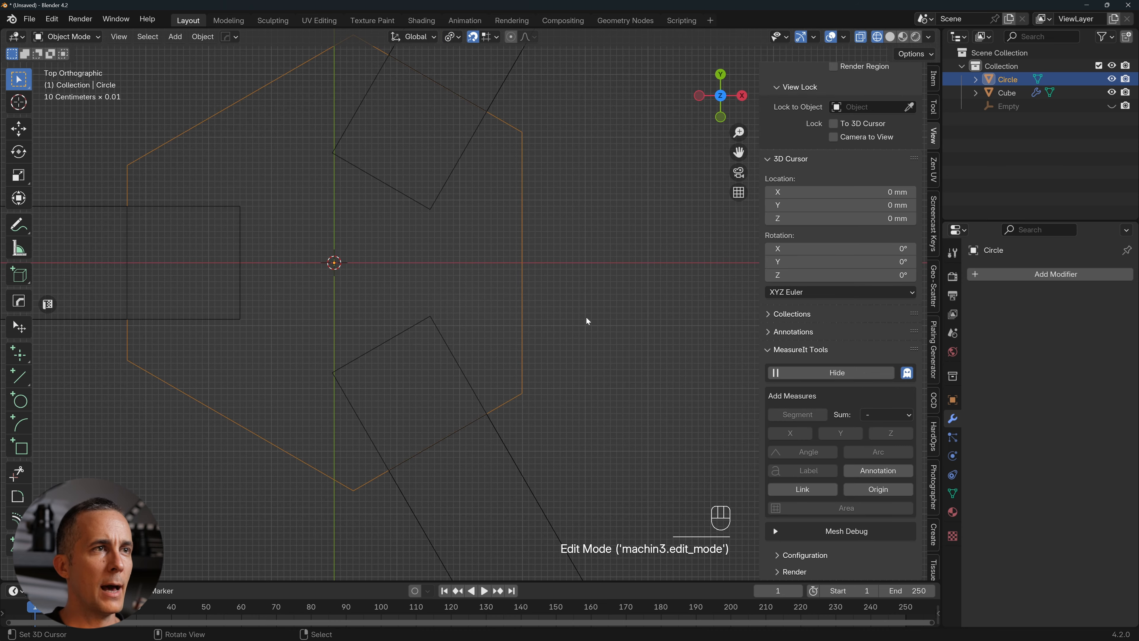
# Subdivide every edge of the outline once at its midpoint, working from the top view.
pyautogui.keyDown('shift'); pyautogui.moveTo(475, 185); pyautogui.dragTo(548, 247, button='middle'); pyautogui.keyUp('shift')
pyautogui.scroll(-3, 488, 288)
pyautogui.moveTo(474, 291); pyautogui.dragTo(480, 238, button='middle')
pyautogui.moveTo(424, 314); pyautogui.dragTo(422, 331, button='middle')
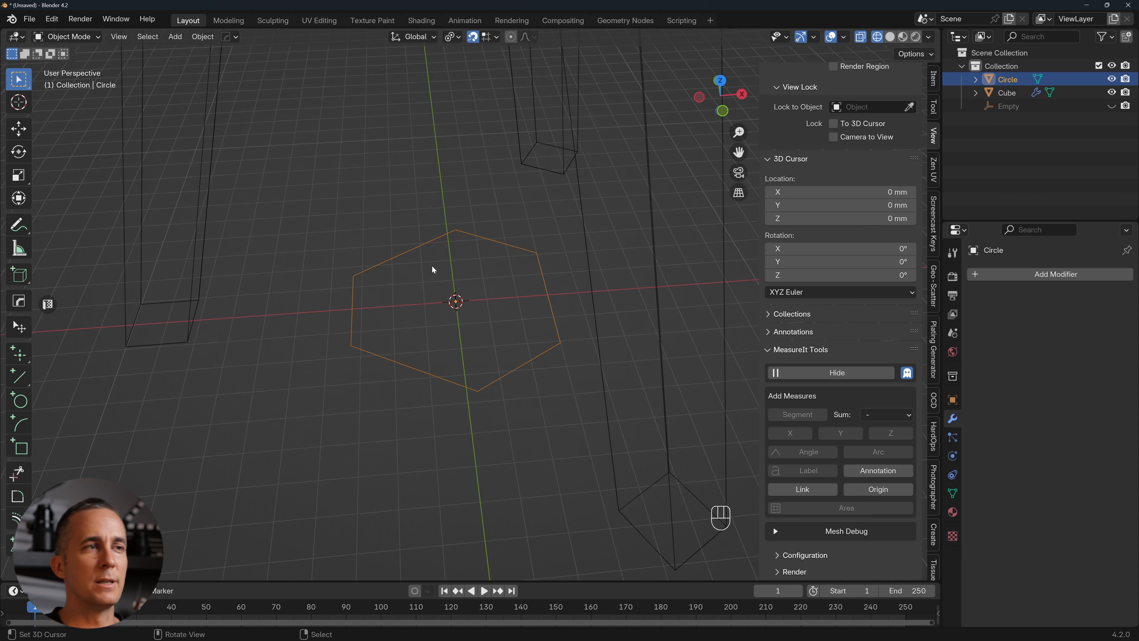
pyautogui.press('KP_7')
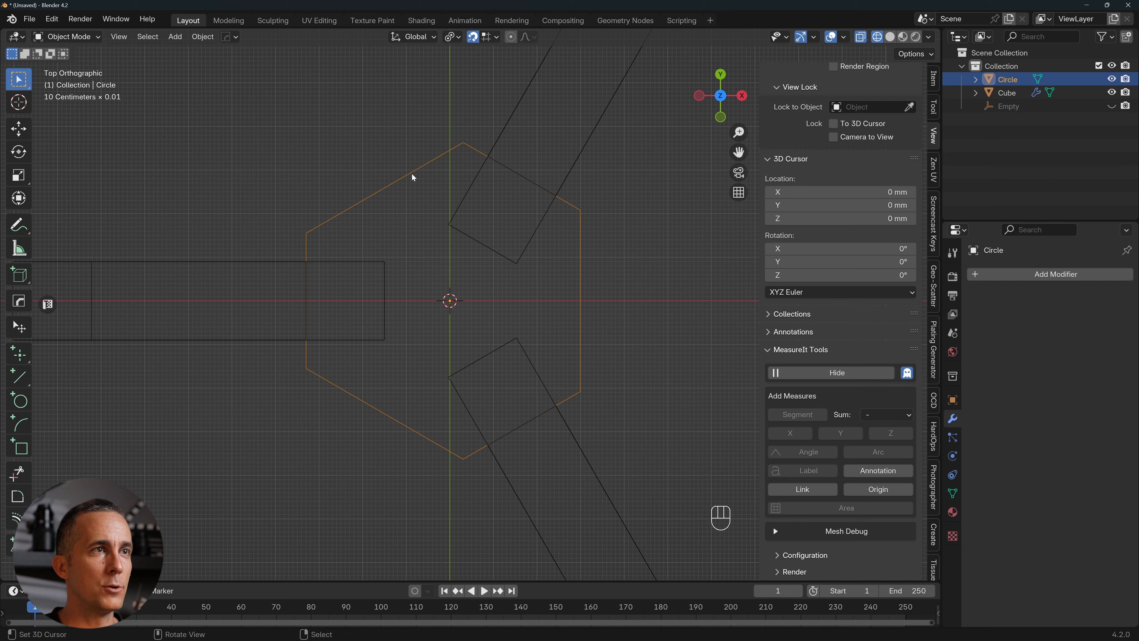
pyautogui.click(476, 155)
pyautogui.press('Tab')
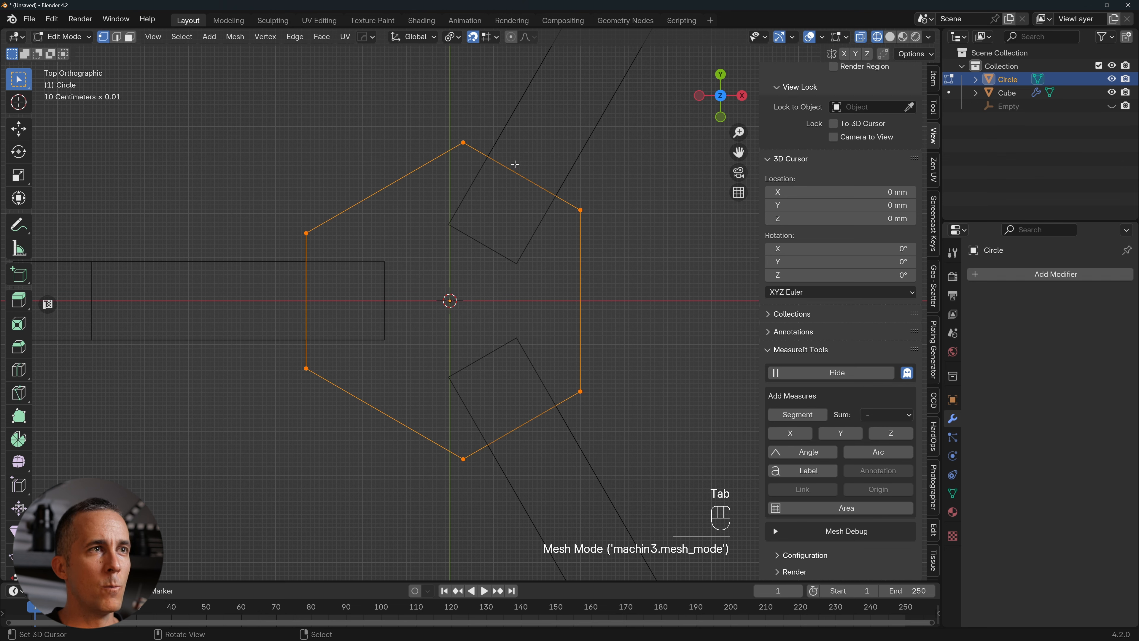
pyautogui.press('Tab')
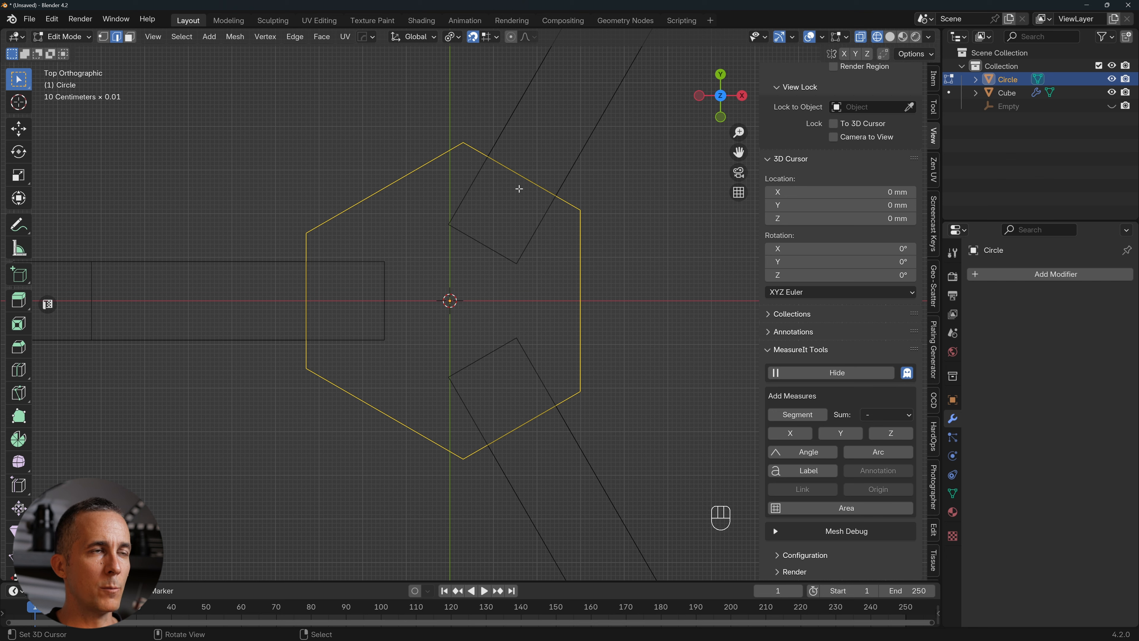
pyautogui.press('w')
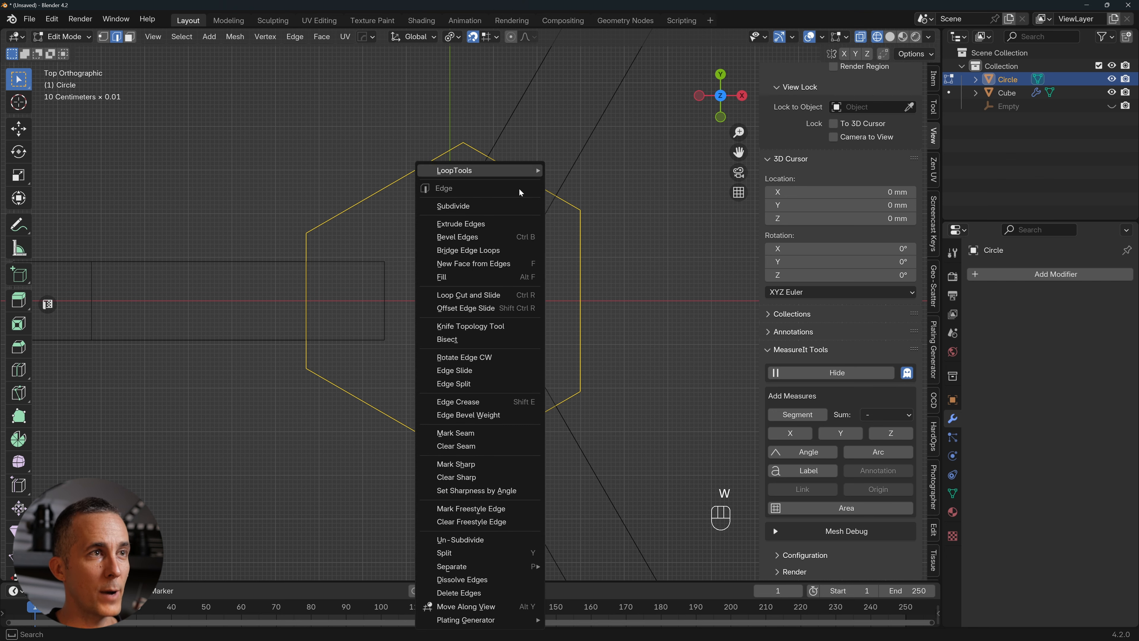
pyautogui.click(465, 209)
pyautogui.press('Tab')
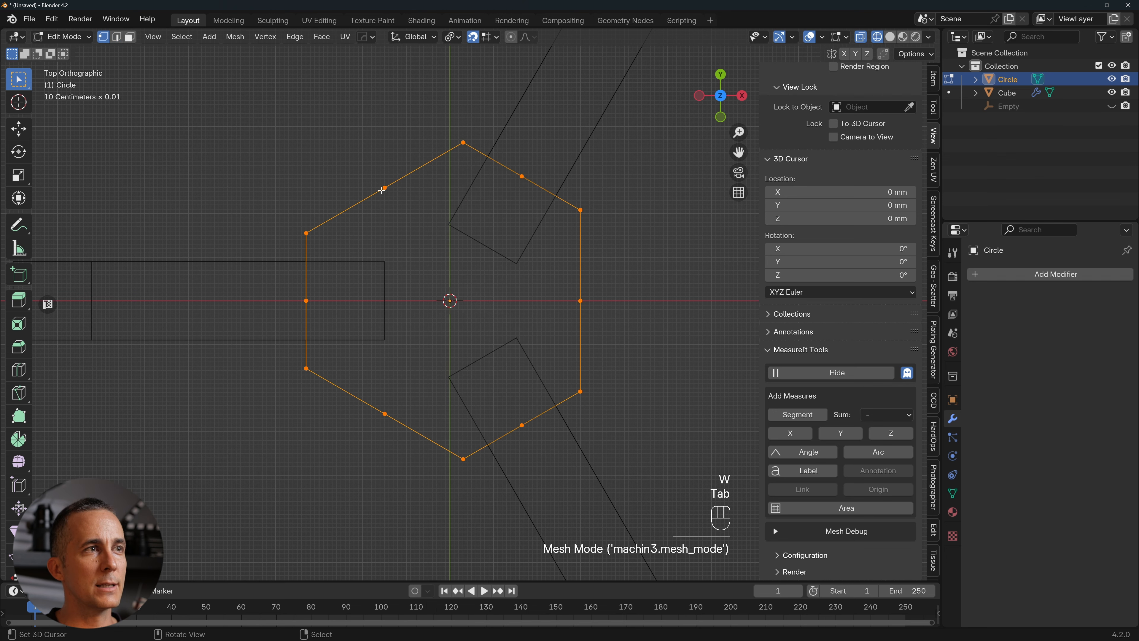
# Vertex-bevel the midpoints of the three short edges by 8.97 mm with one segment to match the leg widths.
pyautogui.click(383, 187)
pyautogui.click(521, 178)
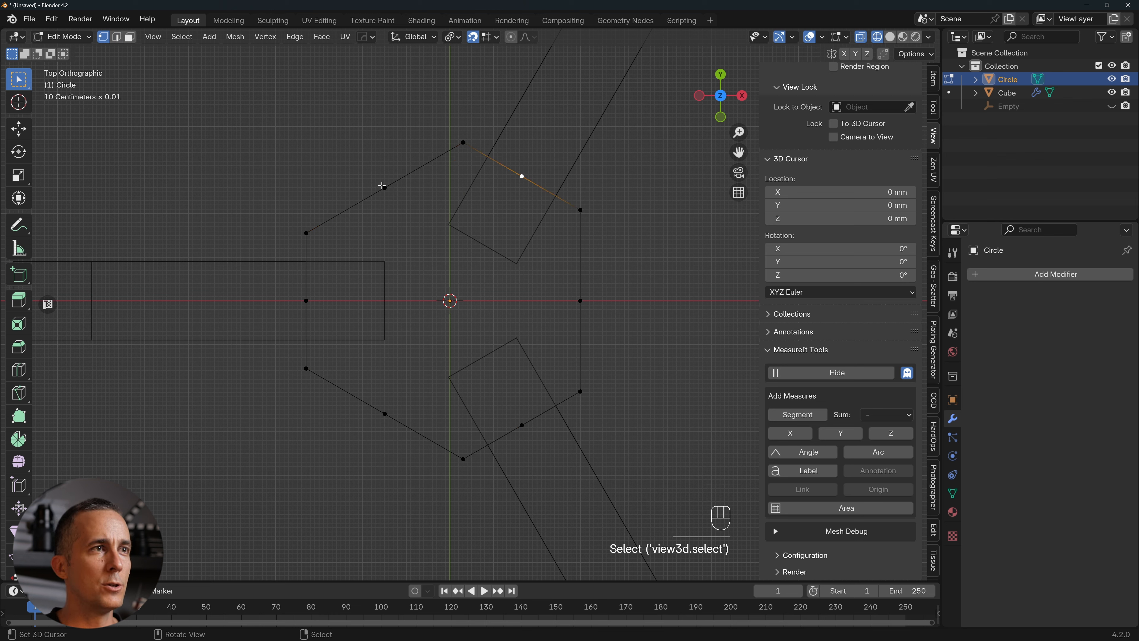
pyautogui.keyDown('shift'); pyautogui.click(328, 285); pyautogui.keyUp('shift')
pyautogui.keyDown('shift'); pyautogui.click(384, 415); pyautogui.keyUp('shift')
pyautogui.hotkey('ctrl', 'z')
pyautogui.keyDown('shift'); pyautogui.click(521, 425); pyautogui.keyUp('shift')
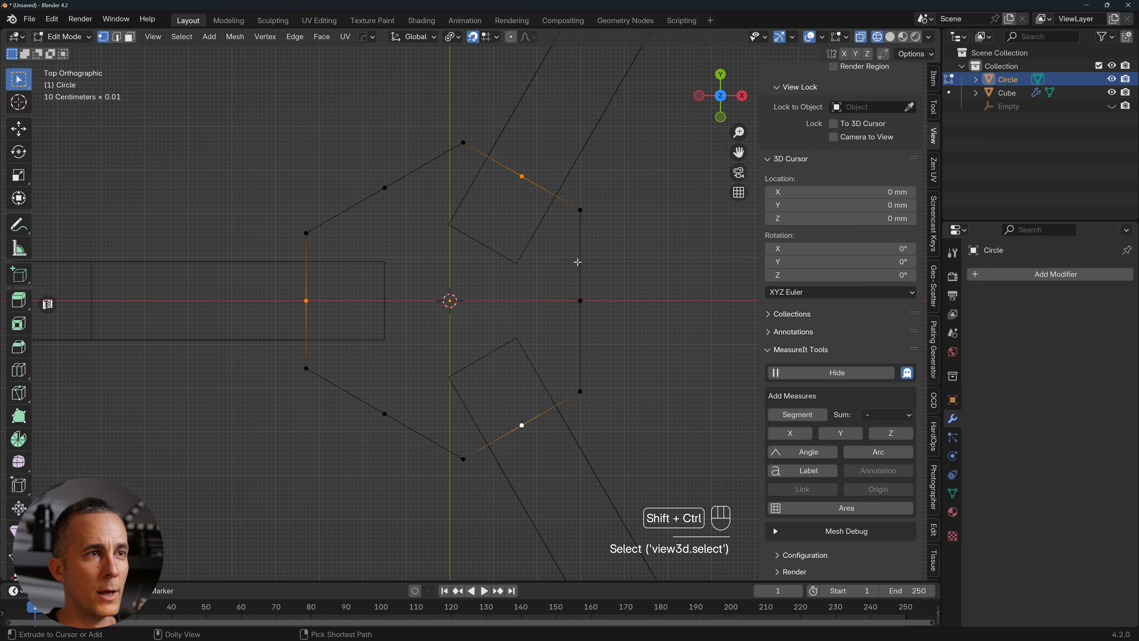
pyautogui.hotkey('shift', 'ctrl', 'b')
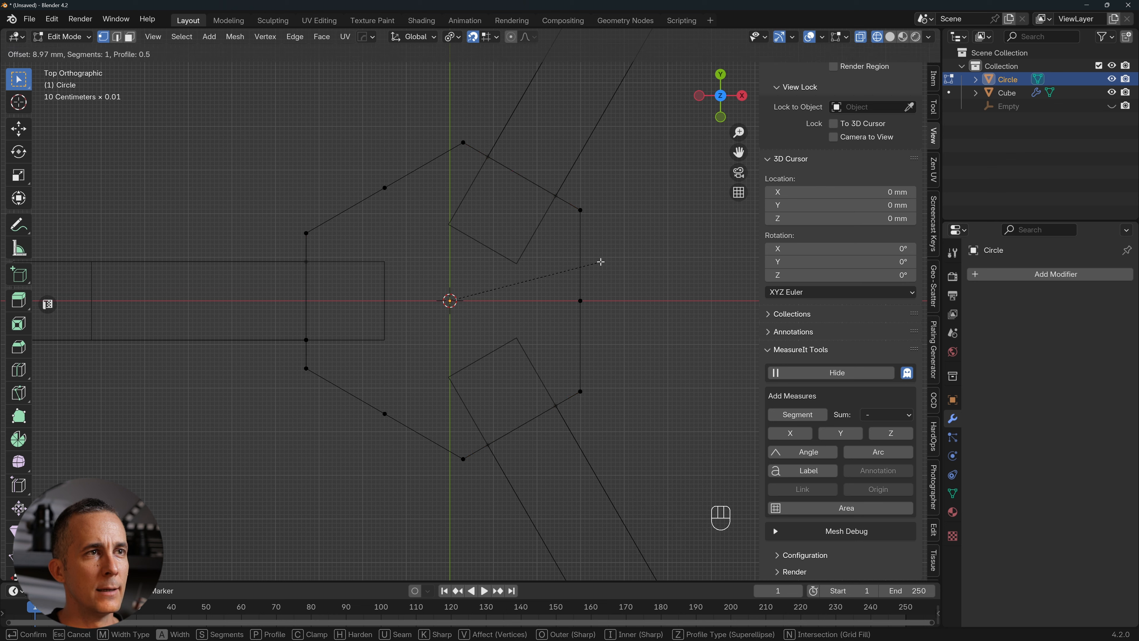
pyautogui.click(601, 262)
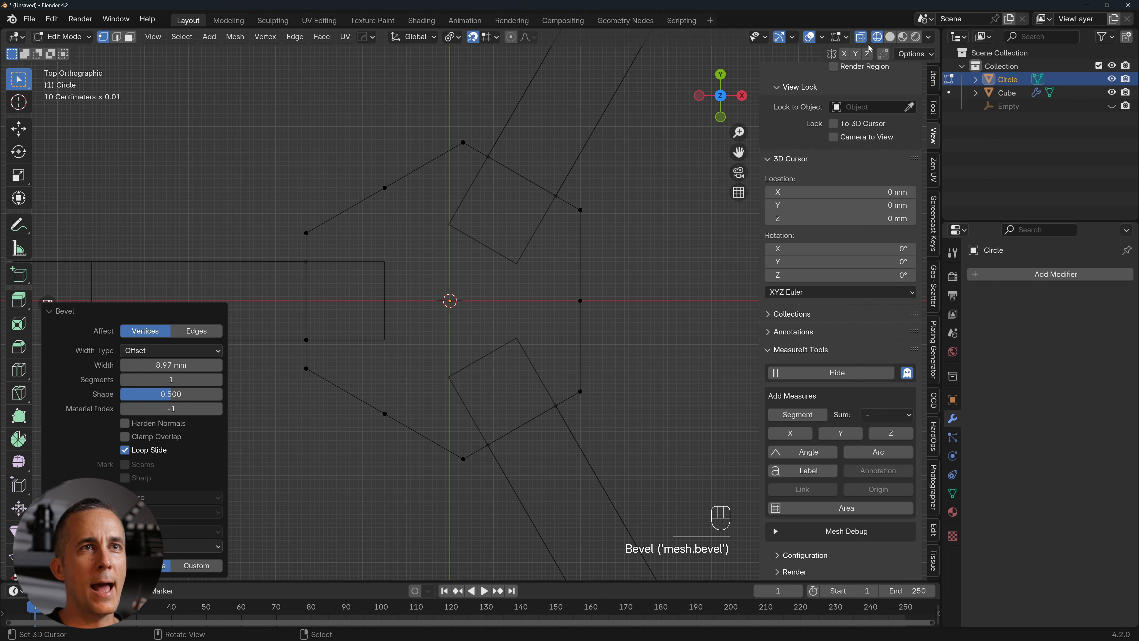
# Add segment measures between the paired bevel vertices on the outline's three short edges.
pyautogui.click(809, 417)
pyautogui.moveTo(481, 149); pyautogui.dragTo(495, 165)
pyautogui.keyDown('shift'); pyautogui.moveTo(563, 181); pyautogui.dragTo(550, 210); pyautogui.keyUp('shift')
pyautogui.keyDown('shift'); pyautogui.moveTo(563, 391); pyautogui.dragTo(471, 450); pyautogui.keyUp('shift')
pyautogui.keyDown('shift'); pyautogui.moveTo(303, 332); pyautogui.dragTo(318, 347); pyautogui.keyUp('shift')
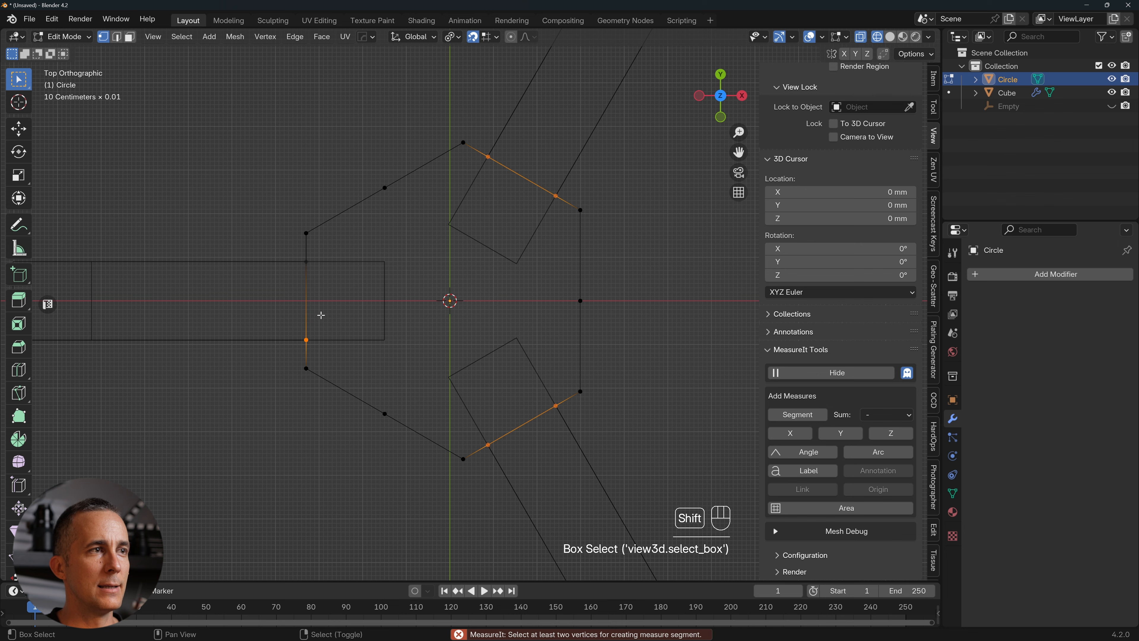
pyautogui.keyDown('shift'); pyautogui.moveTo(308, 265); pyautogui.dragTo(303, 258); pyautogui.keyUp('shift')
pyautogui.click(797, 414)
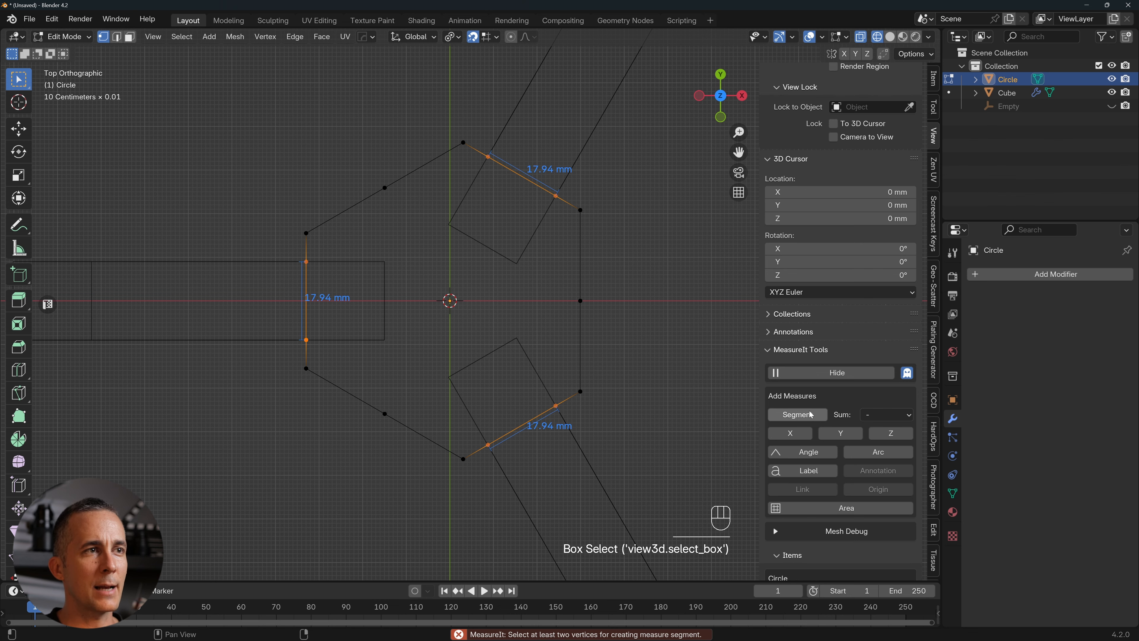
pyautogui.scroll(4, 344, 305)
pyautogui.keyDown('shift'); pyautogui.moveTo(294, 293); pyautogui.dragTo(326, 304, button='middle'); pyautogui.keyUp('shift')
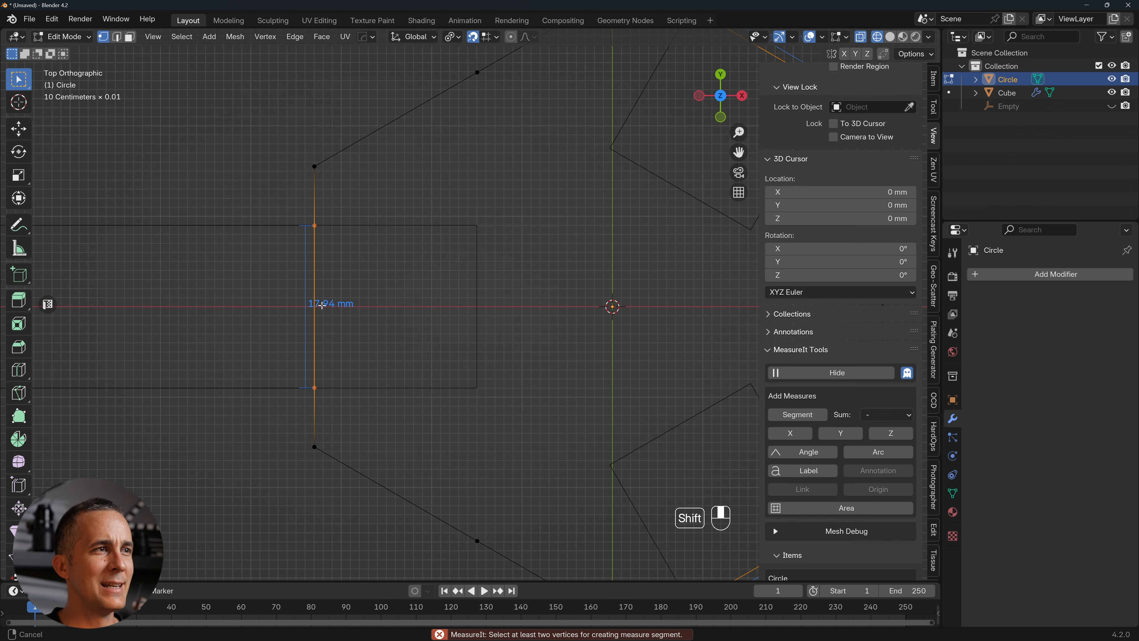
pyautogui.scroll(-3, 387, 293)
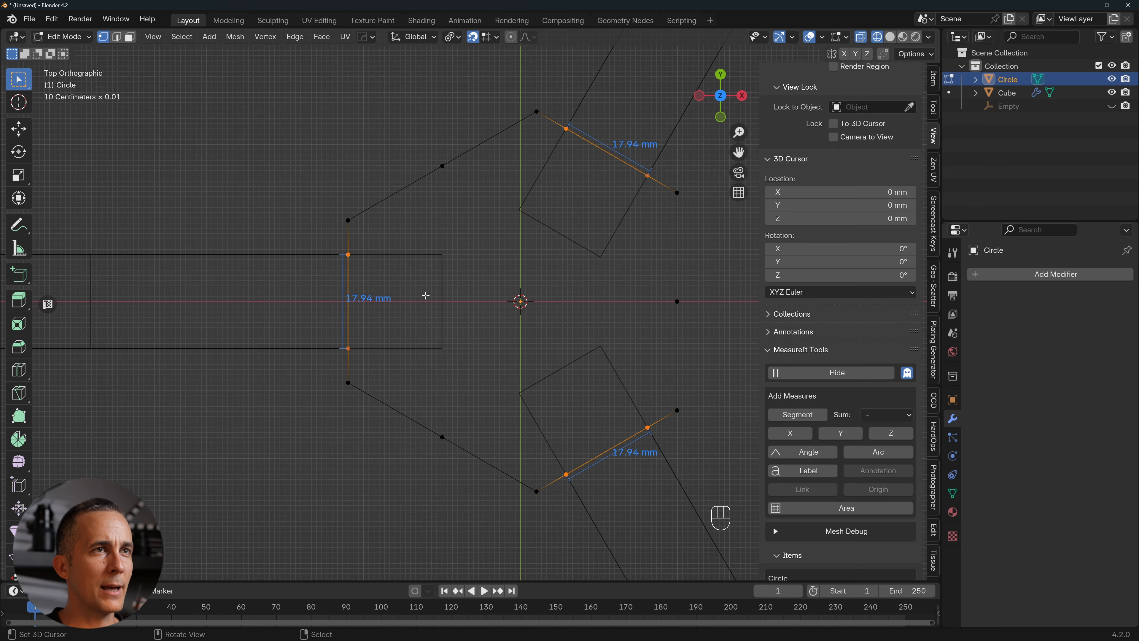
# Scale the three measured segments by 1.003 about their Individual Origins to make each 18 mm long.
pyautogui.press('s')
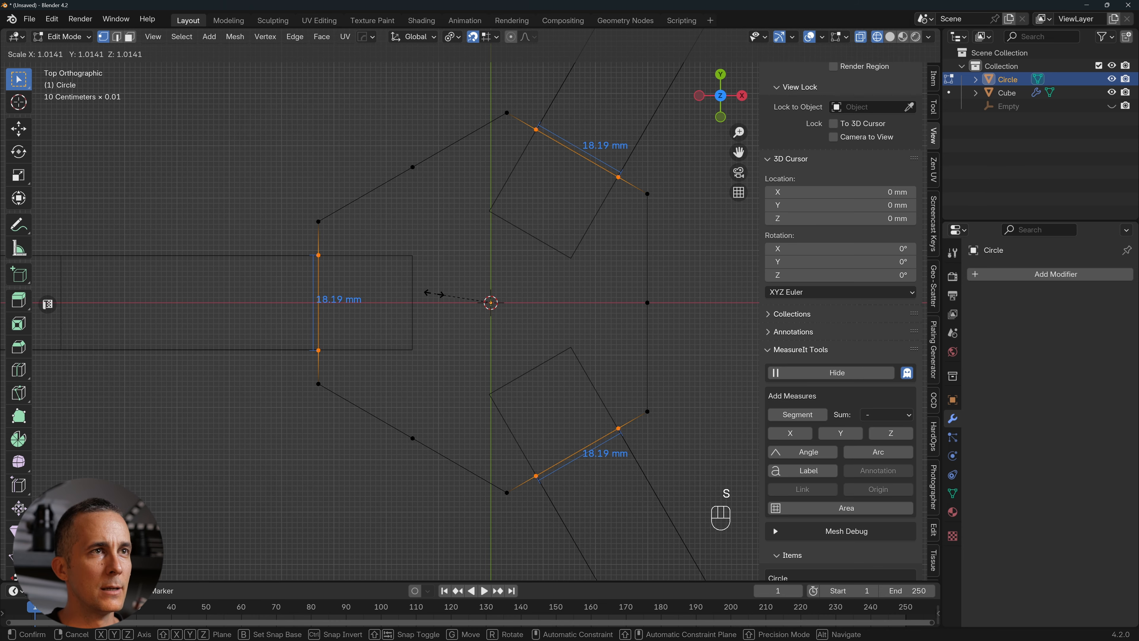
pyautogui.rightClick(440, 294)
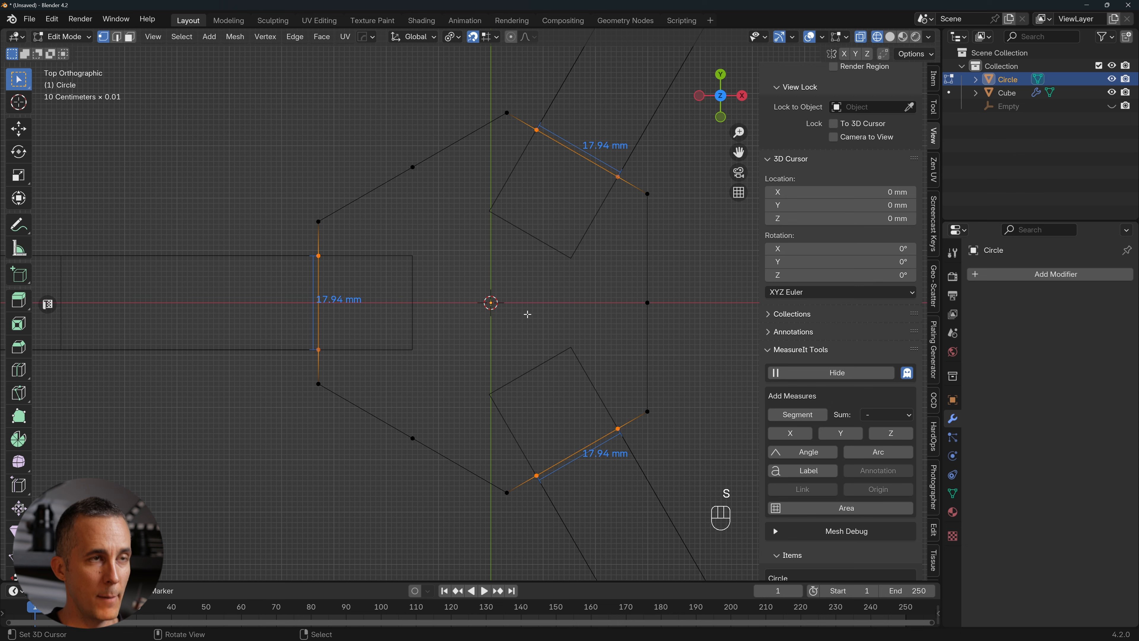
pyautogui.press('.')
pyautogui.click(518, 395)
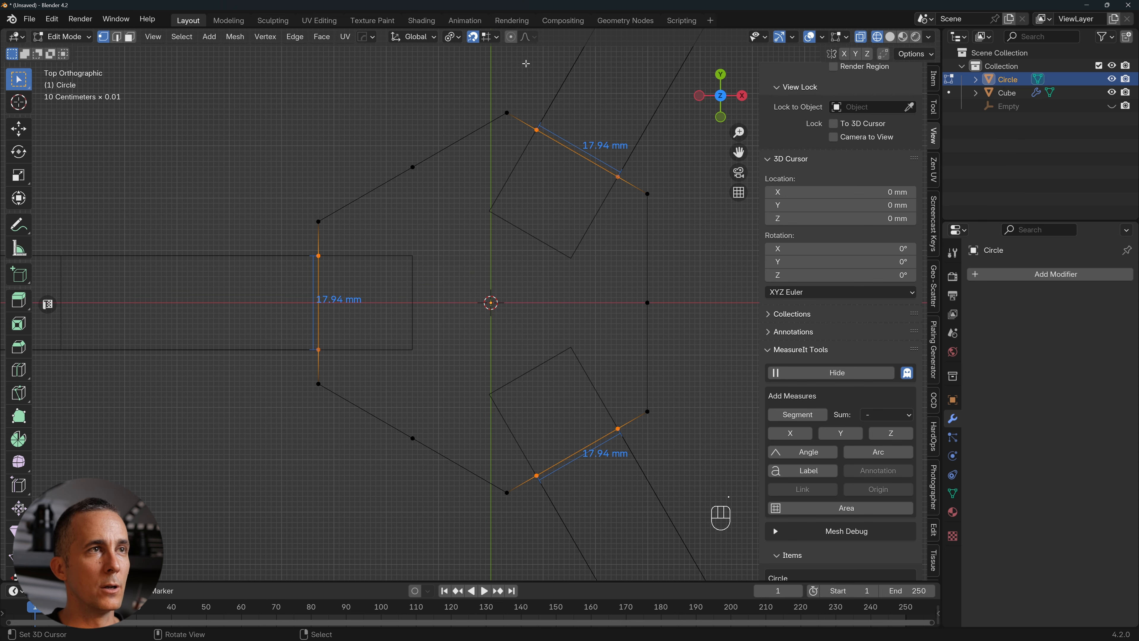
pyautogui.click(452, 37)
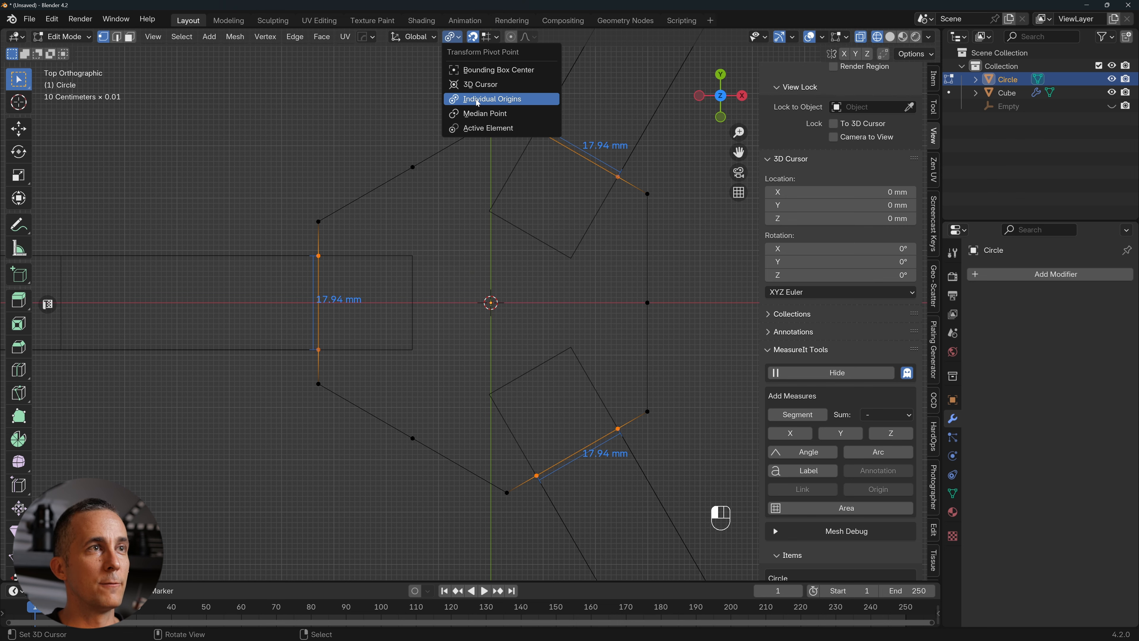
pyautogui.scroll(2, 374, 250)
pyautogui.scroll(2, 374, 250)
pyautogui.keyDown('shift'); pyautogui.moveTo(312, 300); pyautogui.dragTo(368, 244, button='middle'); pyautogui.keyUp('shift')
pyautogui.press('s')
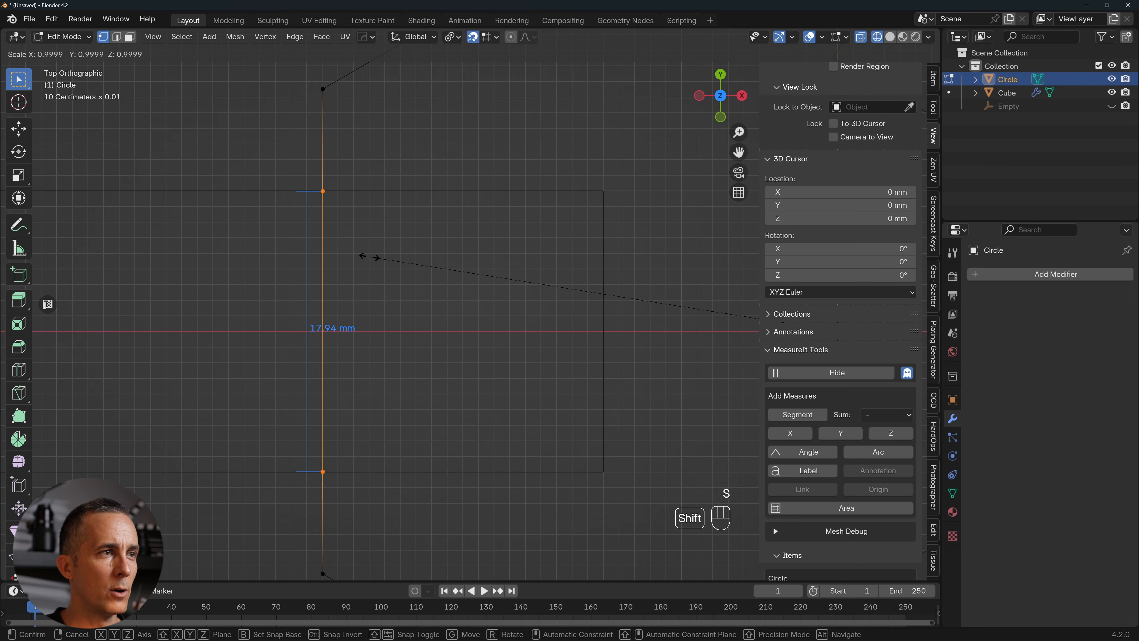
pyautogui.click(354, 239)
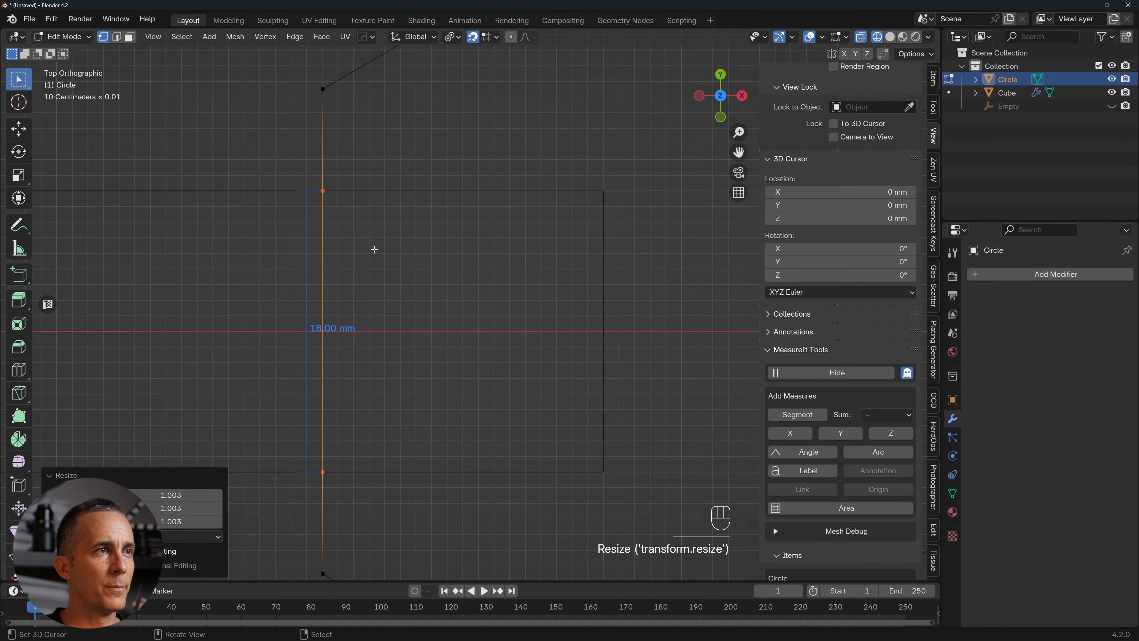
pyautogui.scroll(-4, 373, 247)
pyautogui.keyDown('shift'); pyautogui.moveTo(562, 357); pyautogui.dragTo(532, 362, button='middle'); pyautogui.keyUp('shift')
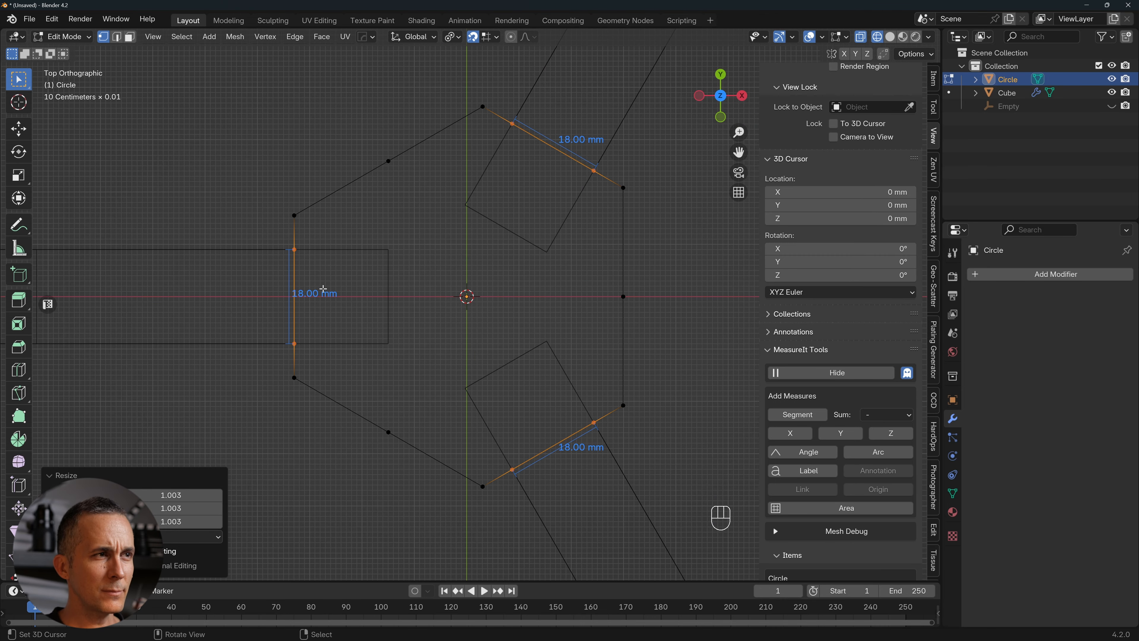
# Extrude the three 18 mm edge segments inward, scaling them by 0.620 about the 3D Cursor.
pyautogui.press('Tab')
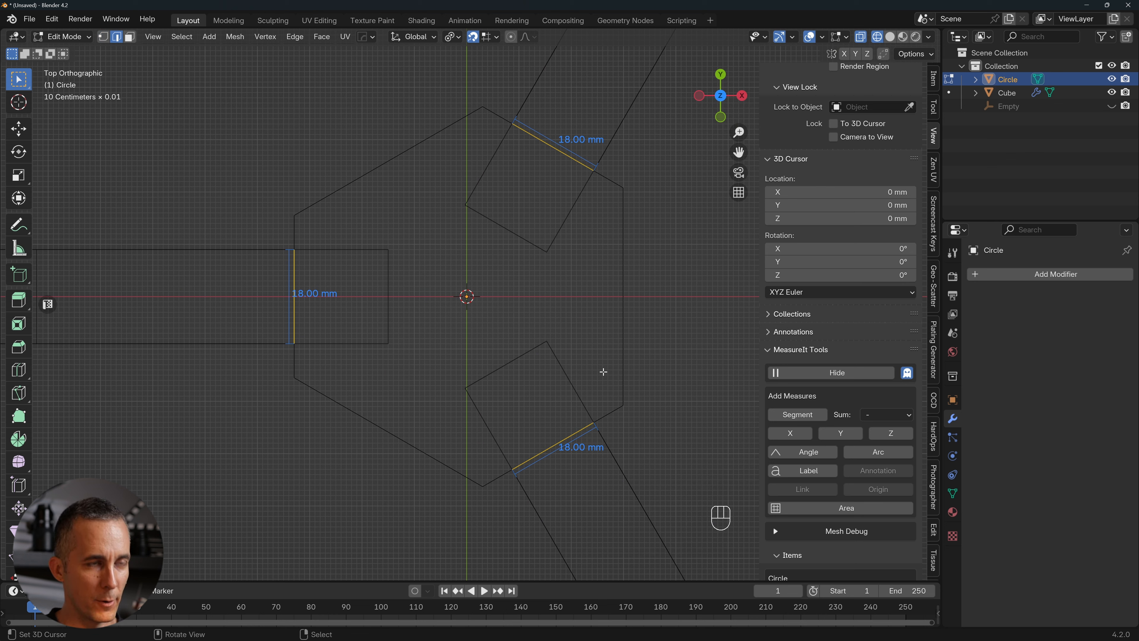
pyautogui.press('.')
pyautogui.click(690, 372)
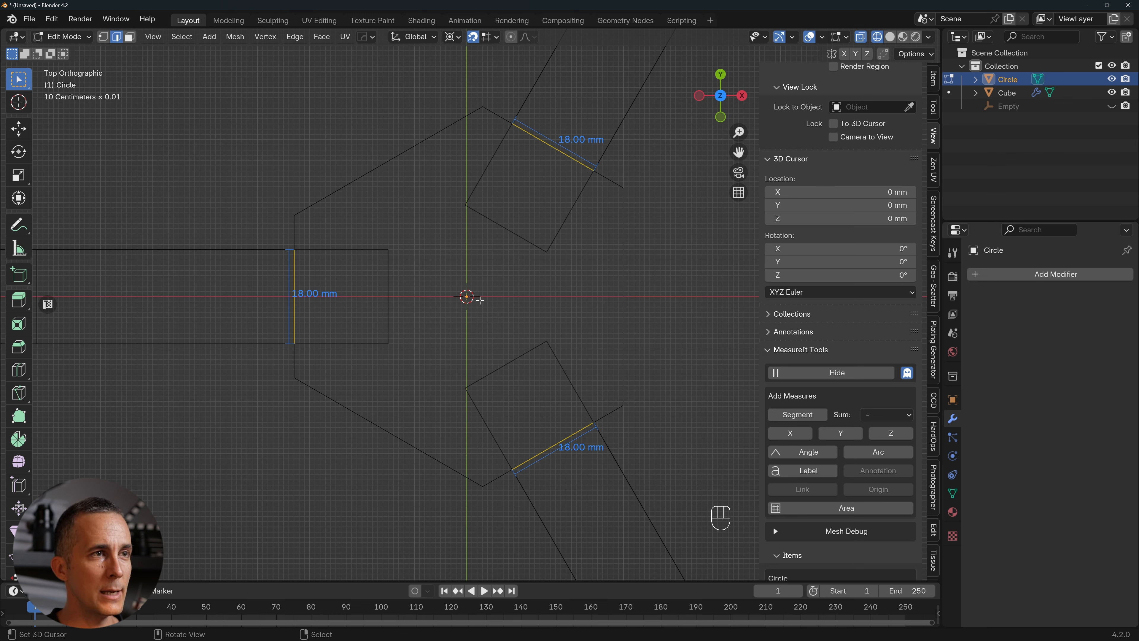
pyautogui.press('e')
pyautogui.press('s')
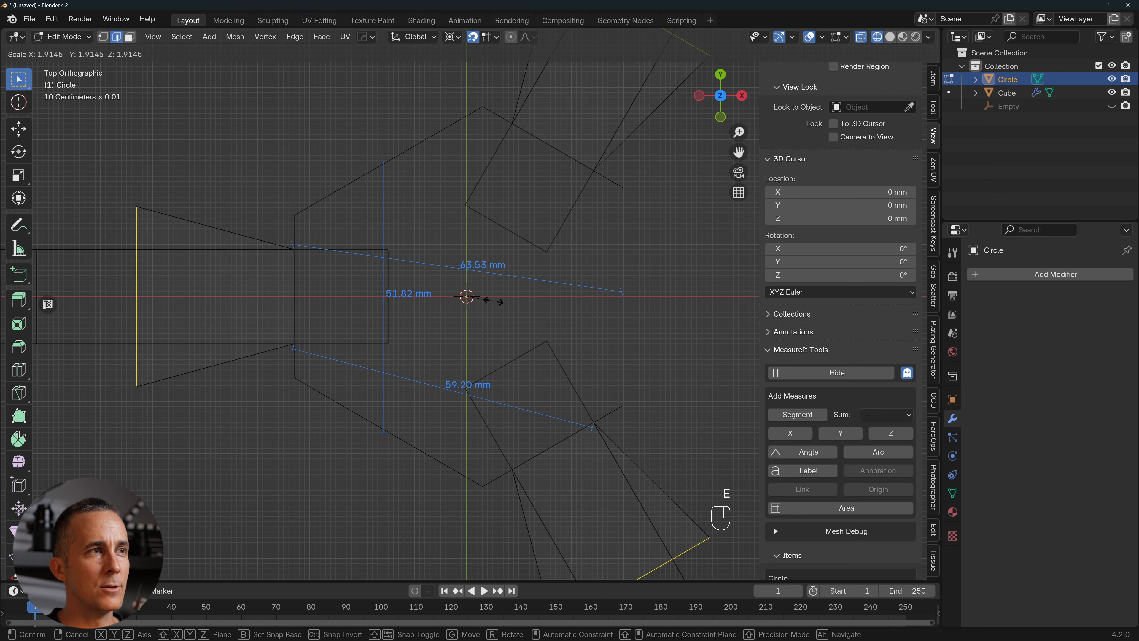
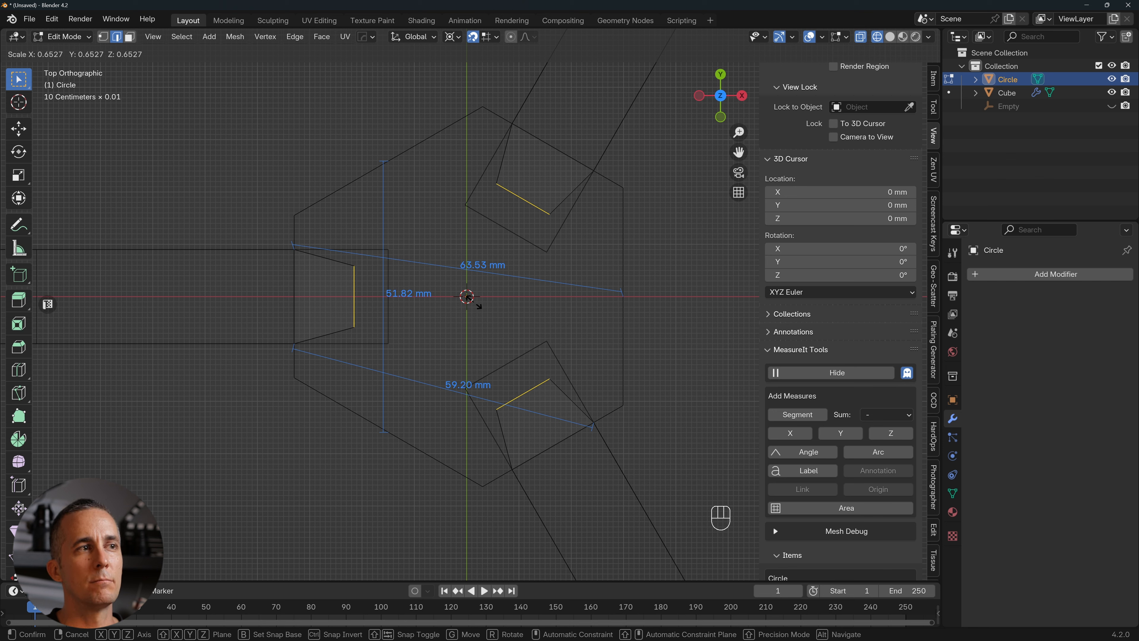
pyautogui.click(472, 301)
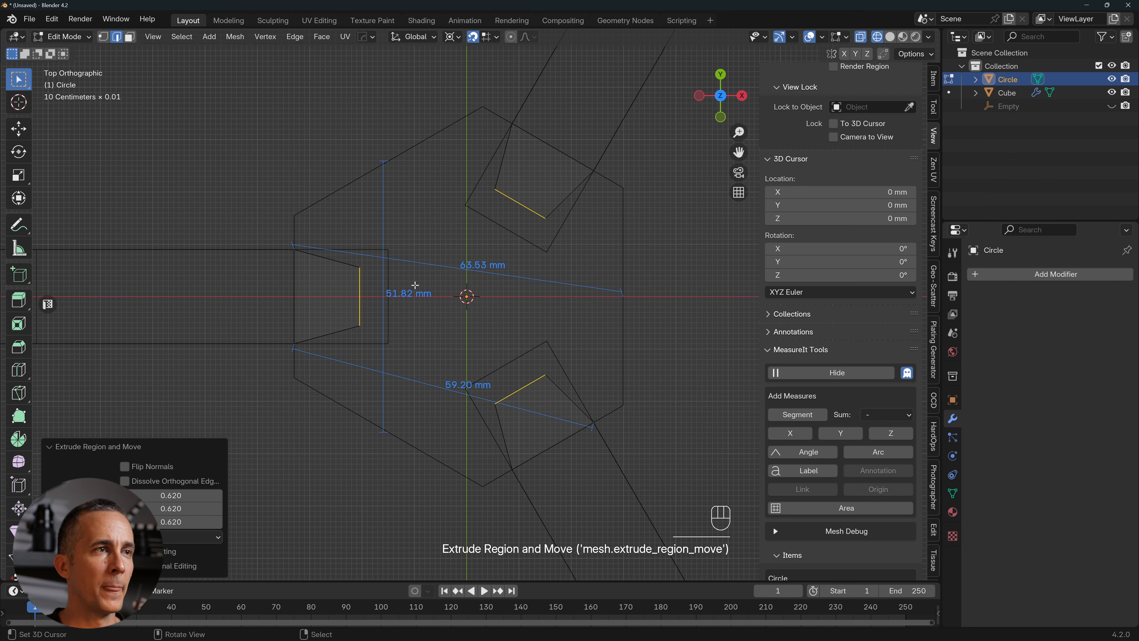
pyautogui.scroll(2, 371, 289)
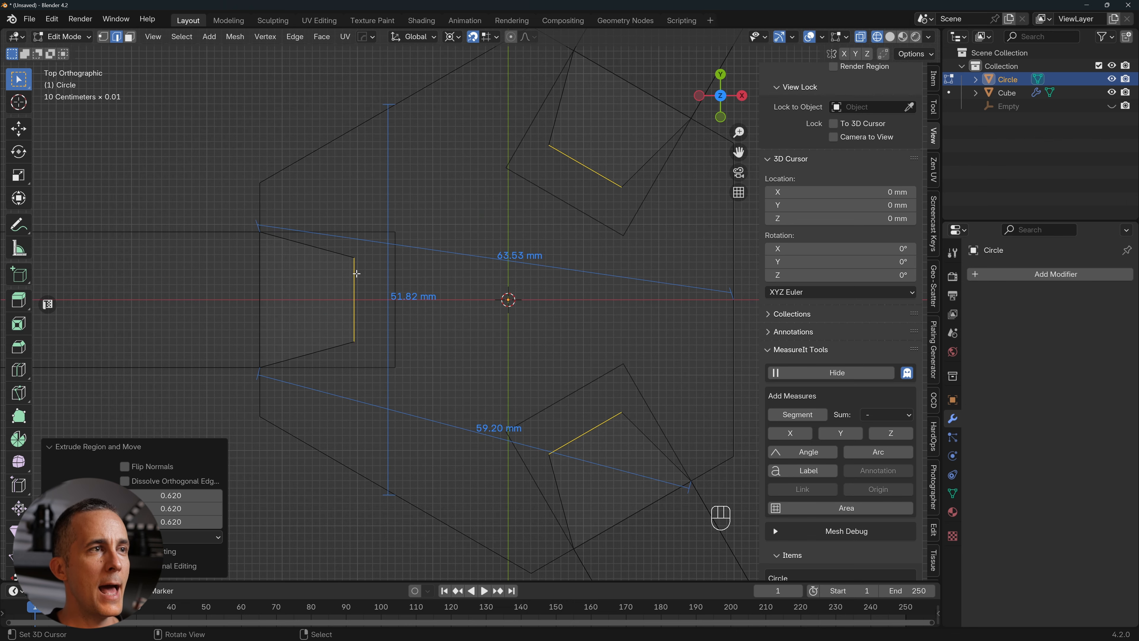
pyautogui.scroll(1, 356, 273)
pyautogui.press('s')
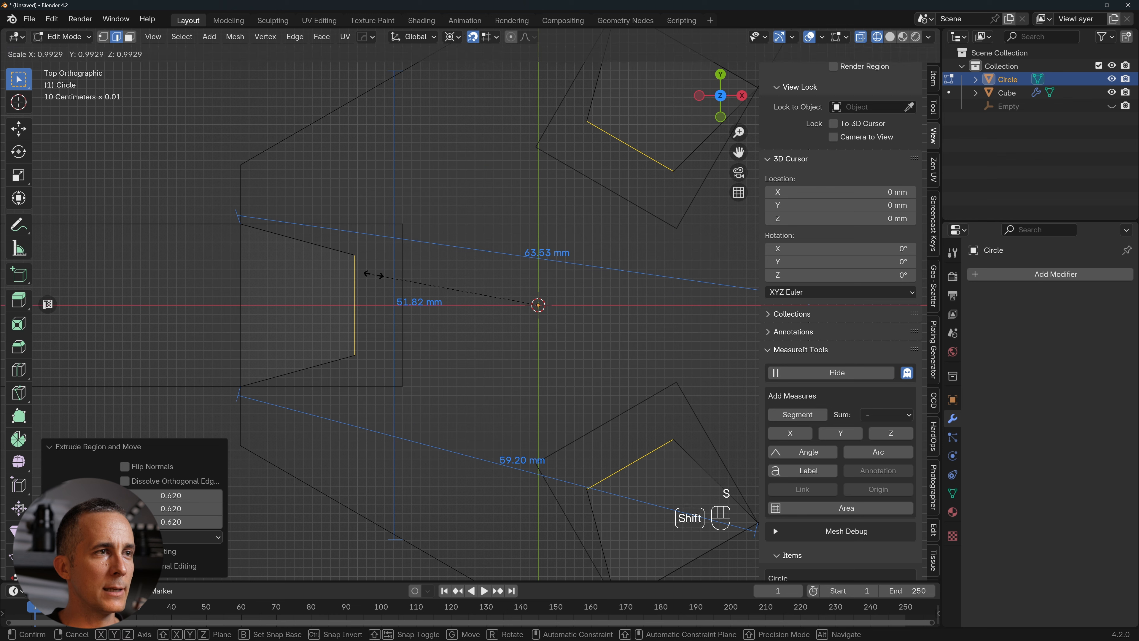
pyautogui.rightClick(381, 270)
# Set the pivot to Individual Origins and replace the old measures with segment measures on the three extruded inner edges.
pyautogui.press('.')
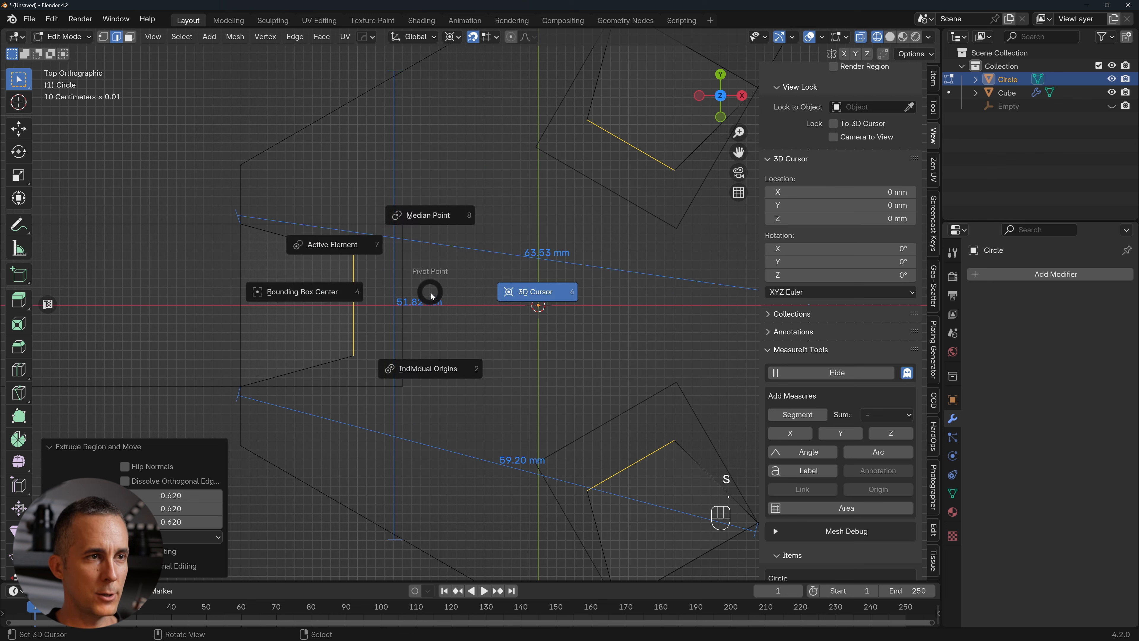
pyautogui.click(436, 370)
pyautogui.press('s')
pyautogui.rightClick(431, 325)
pyautogui.press('Tab')
pyautogui.click(370, 320)
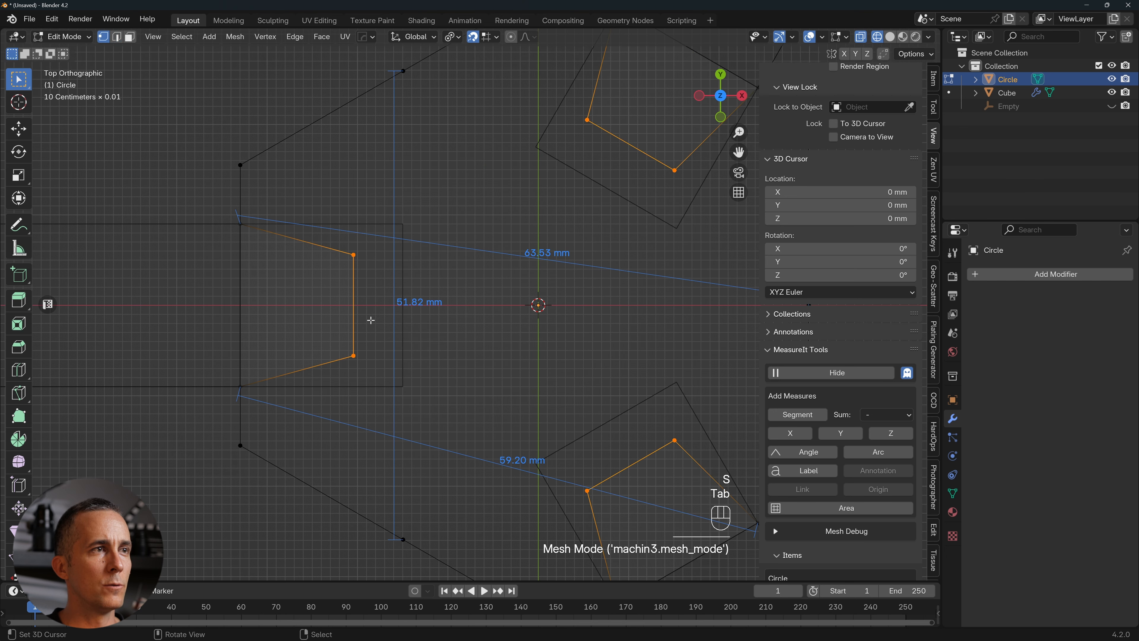
pyautogui.press('s')
pyautogui.rightClick(439, 314)
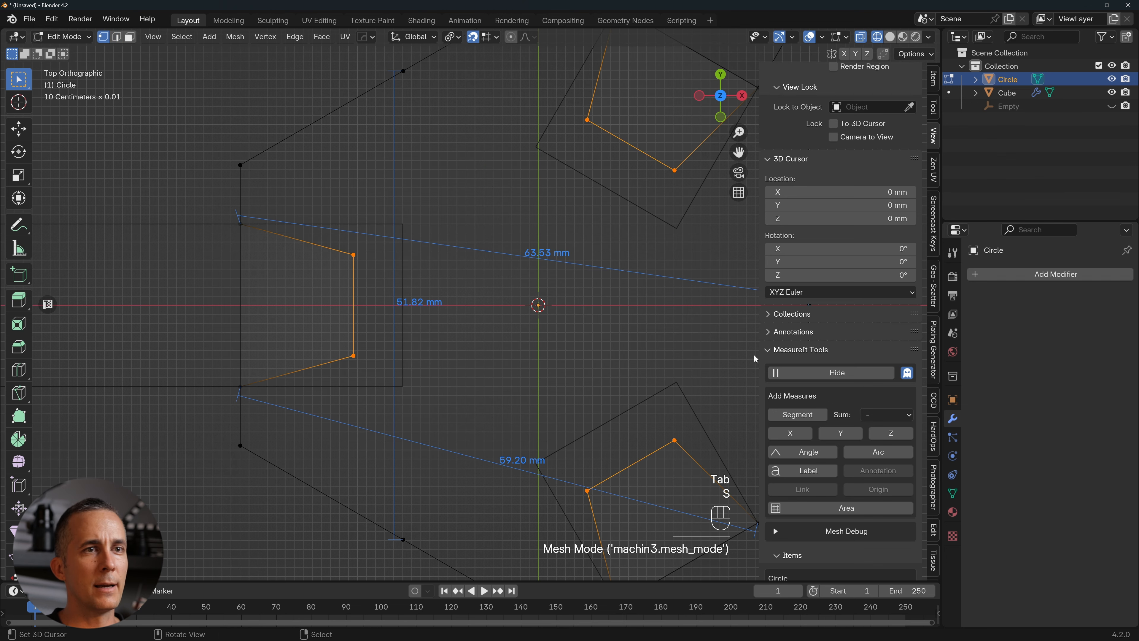
pyautogui.scroll(-8, 834, 449)
pyautogui.click(844, 511)
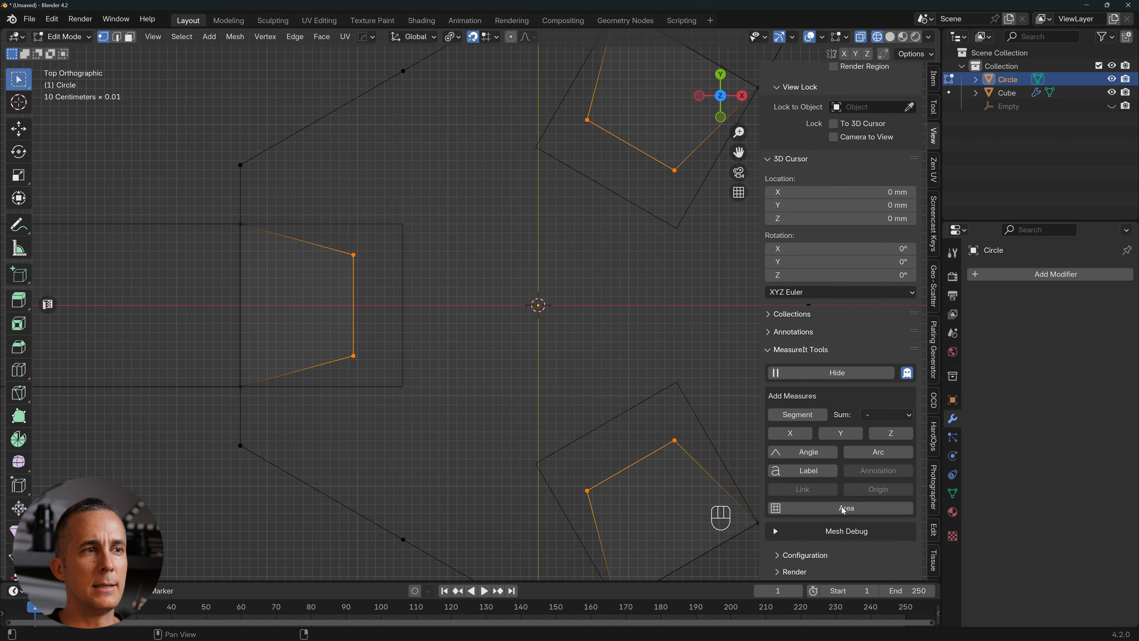
pyautogui.click(797, 414)
pyautogui.scroll(3, 430, 316)
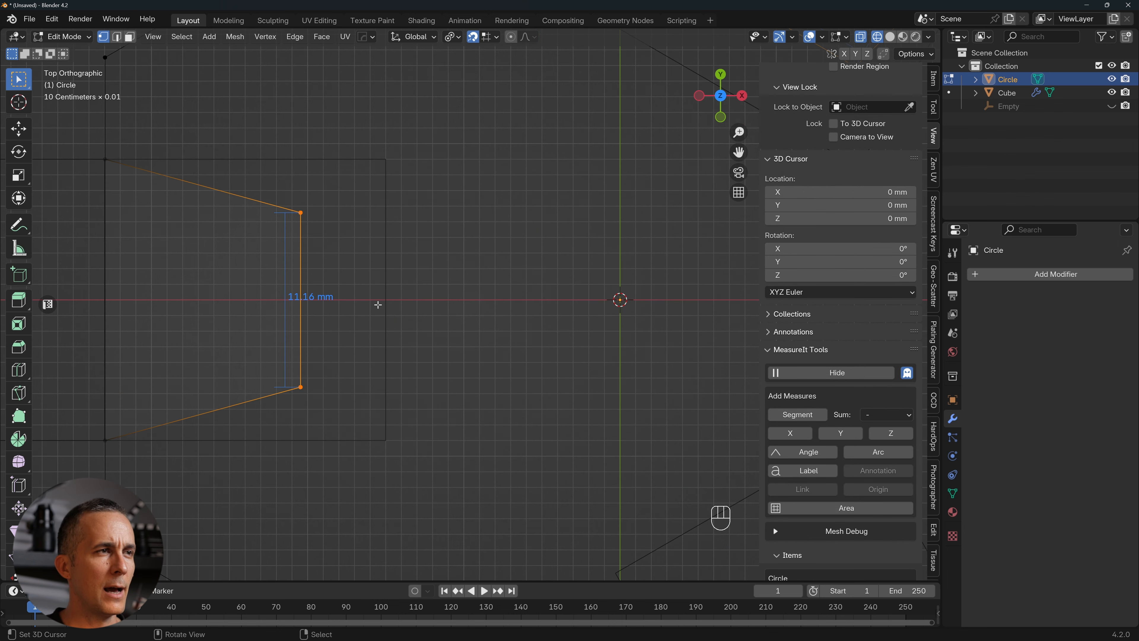
# Scale the three inner edges by 1.612 about their individual origins to make each 18 mm long, then return to Object Mode.
pyautogui.press('s')
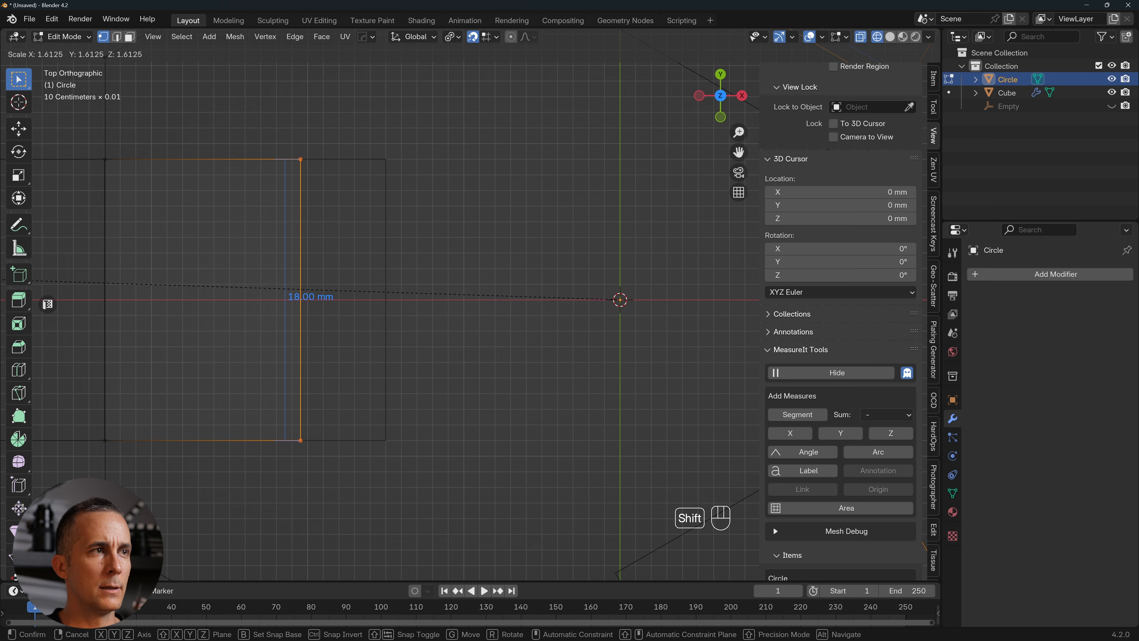
pyautogui.click(561, 223)
pyautogui.scroll(-7, 544, 225)
pyautogui.keyDown('shift'); pyautogui.moveTo(545, 229); pyautogui.dragTo(490, 252, button='middle'); pyautogui.keyUp('shift')
pyautogui.press('Tab')
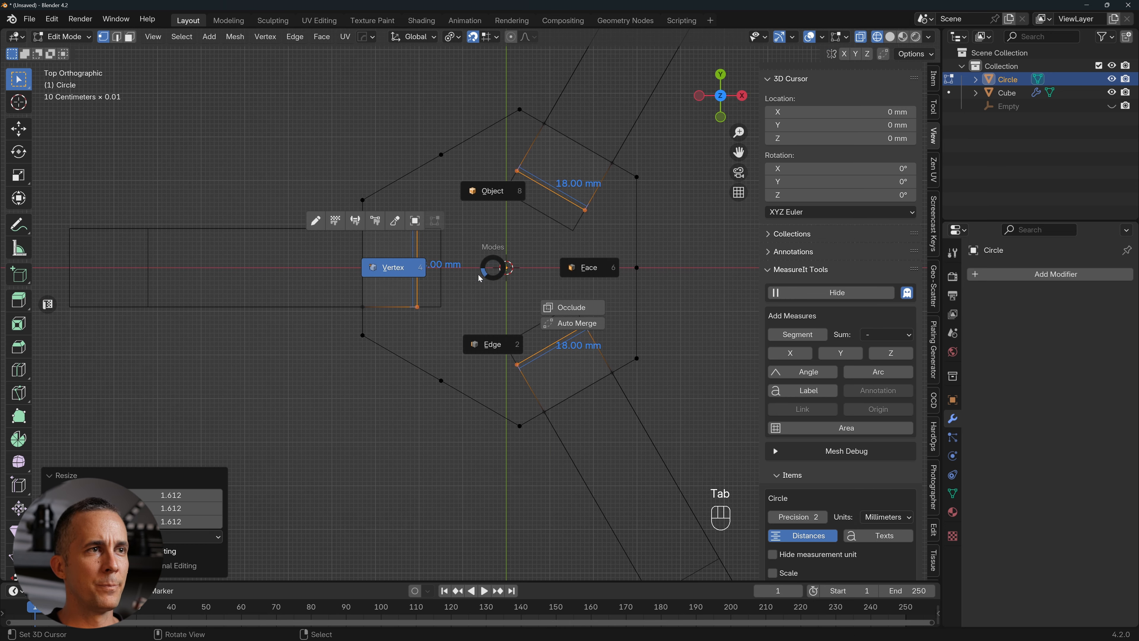
pyautogui.click(489, 193)
# Delete the three outer edges closing off the leg notches and check the notched outline in isolation.
pyautogui.press('Tab')
pyautogui.click(427, 349)
pyautogui.rightClick(364, 271)
pyautogui.keyDown('shift'); pyautogui.rightClick(567, 145); pyautogui.keyUp('shift')
pyautogui.keyDown('shift'); pyautogui.rightClick(582, 379); pyautogui.keyUp('shift')
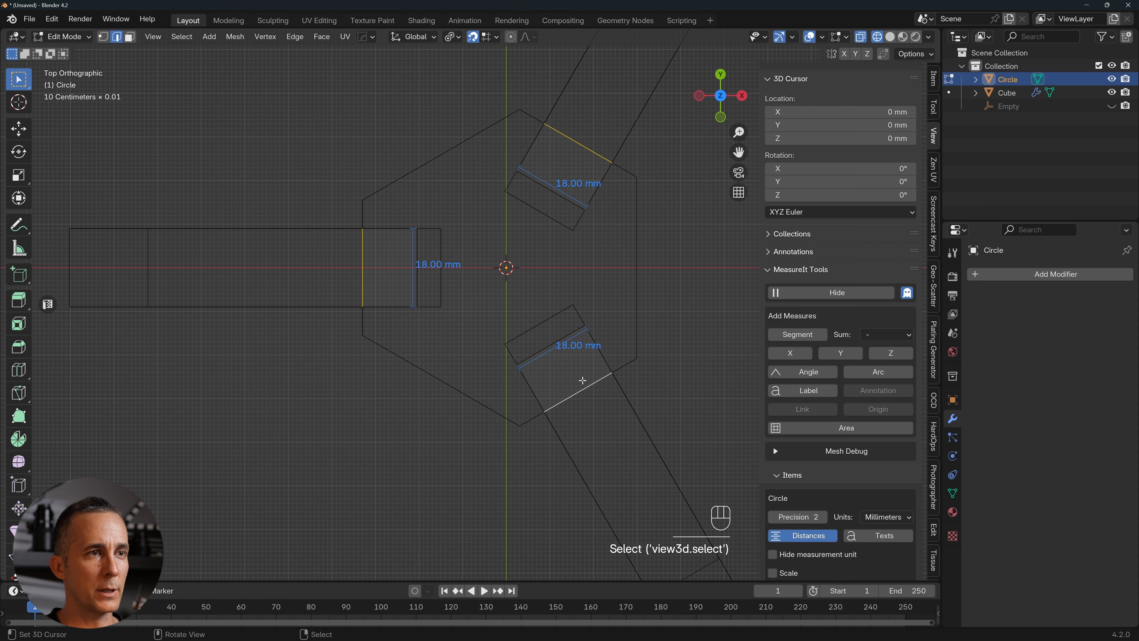
pyautogui.press('x')
pyautogui.click(583, 377)
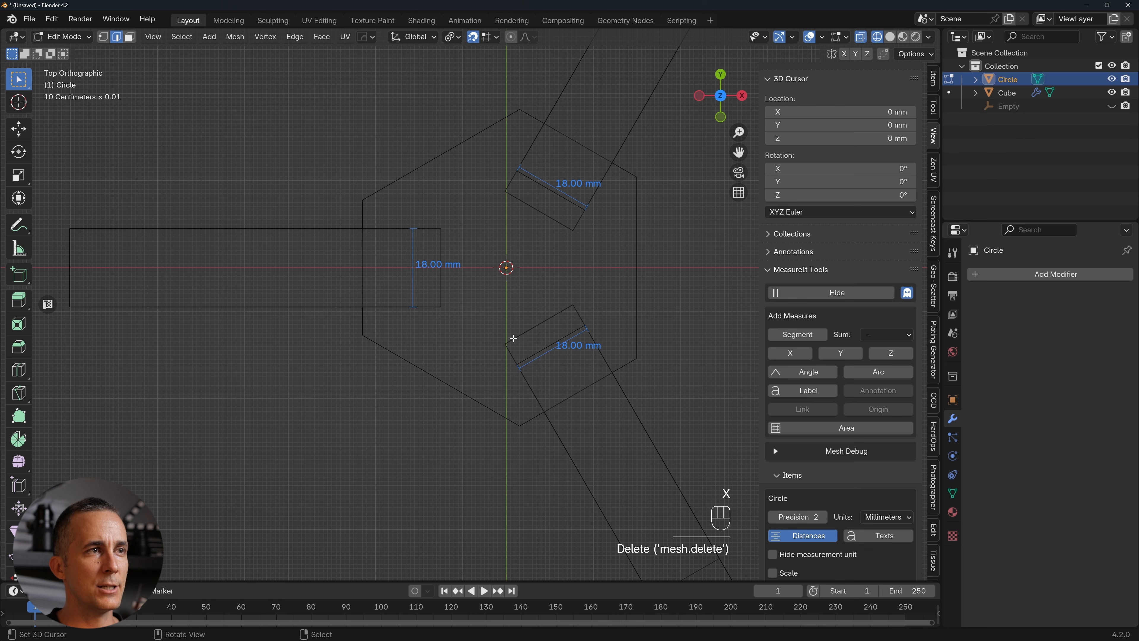
pyautogui.press('Tab')
pyautogui.rightClick(454, 386)
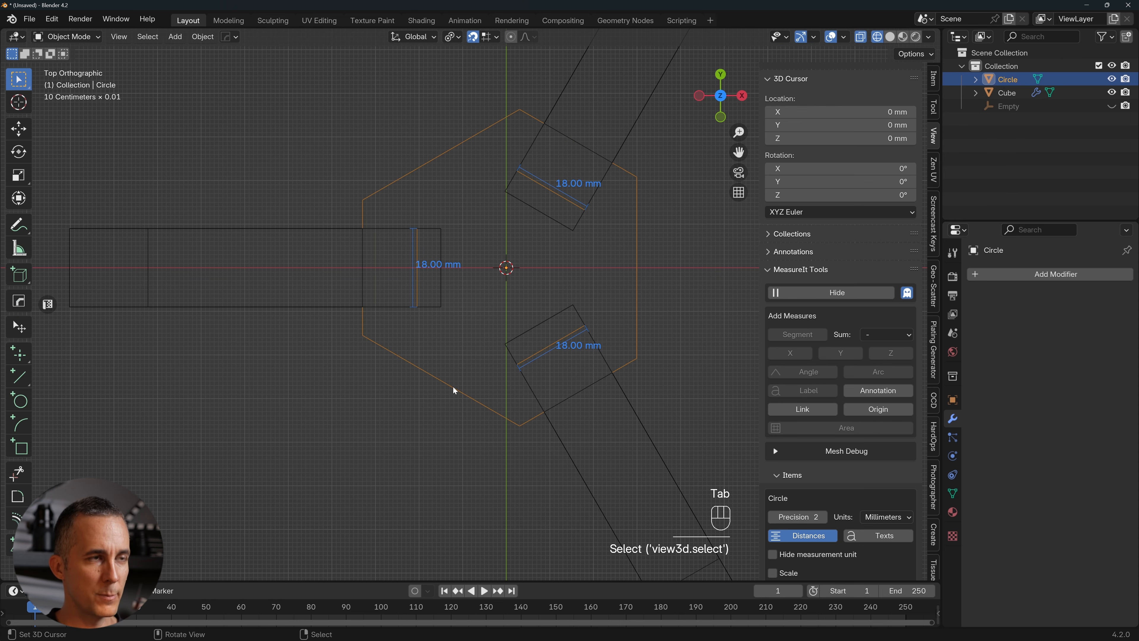
pyautogui.press('/')
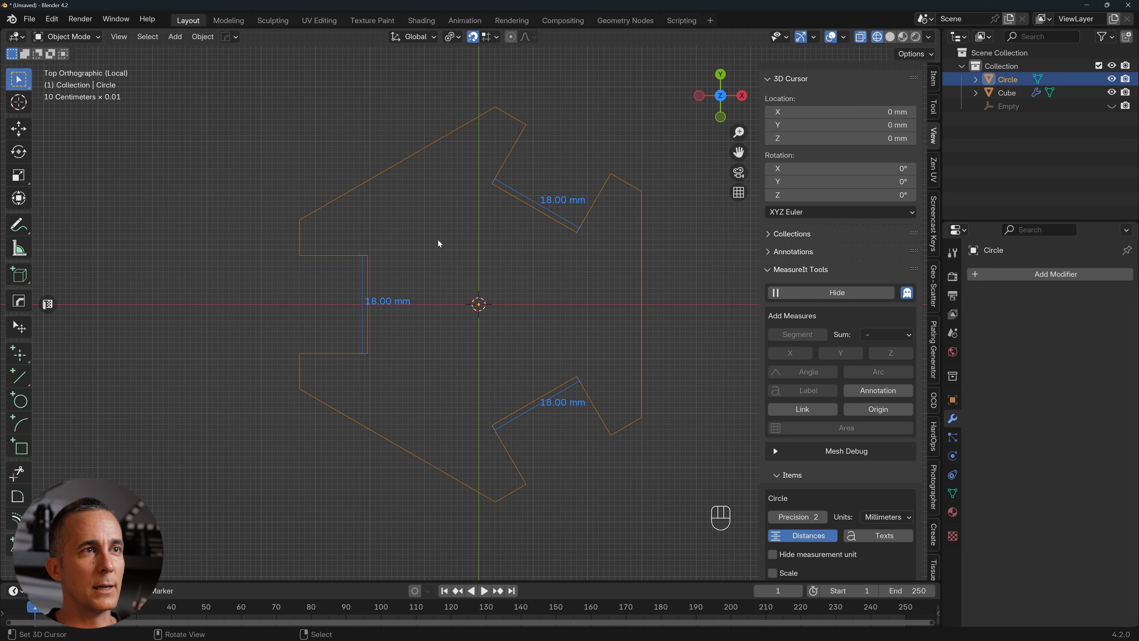
pyautogui.press('/')
# Vertex-bevel the midpoints of the three long edges by 14.4 mm with one segment.
pyautogui.press('Tab')
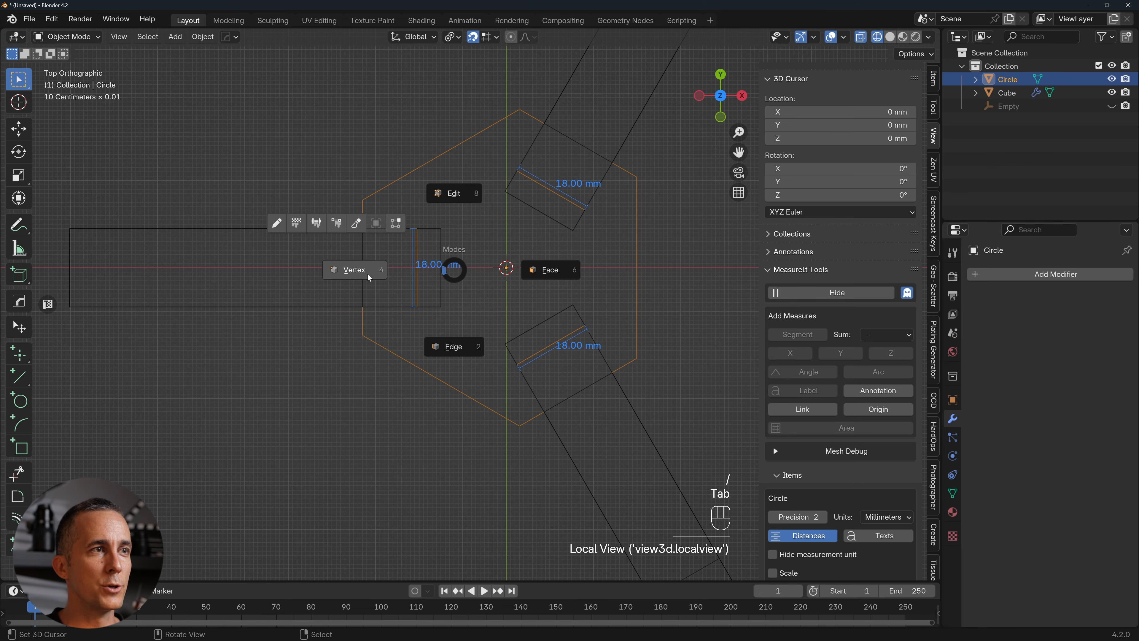
pyautogui.click(368, 274)
pyautogui.click(443, 156)
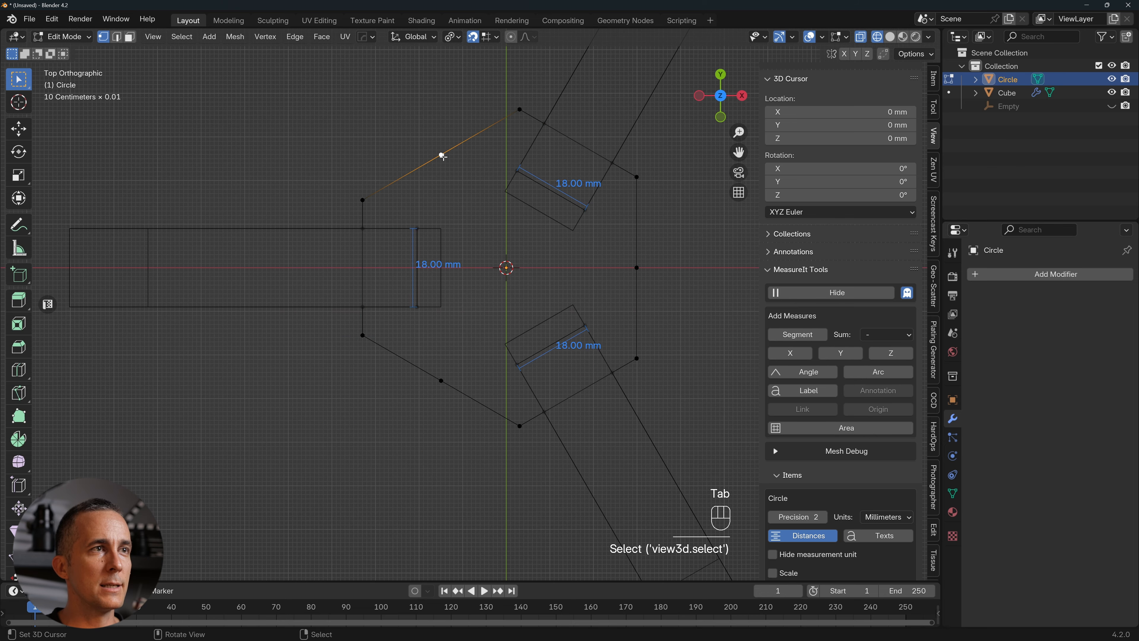
pyautogui.keyDown('shift'); pyautogui.click(636, 268); pyautogui.keyUp('shift')
pyautogui.keyDown('shift'); pyautogui.click(443, 379); pyautogui.keyUp('shift')
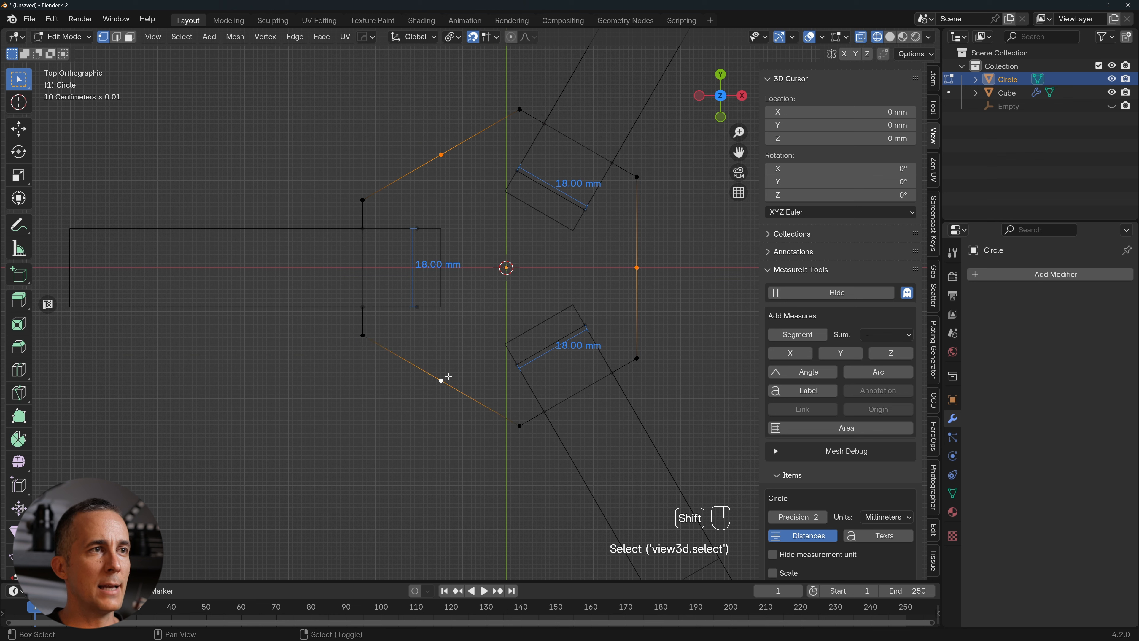
pyautogui.hotkey('shift', 'ctrl', 'b')
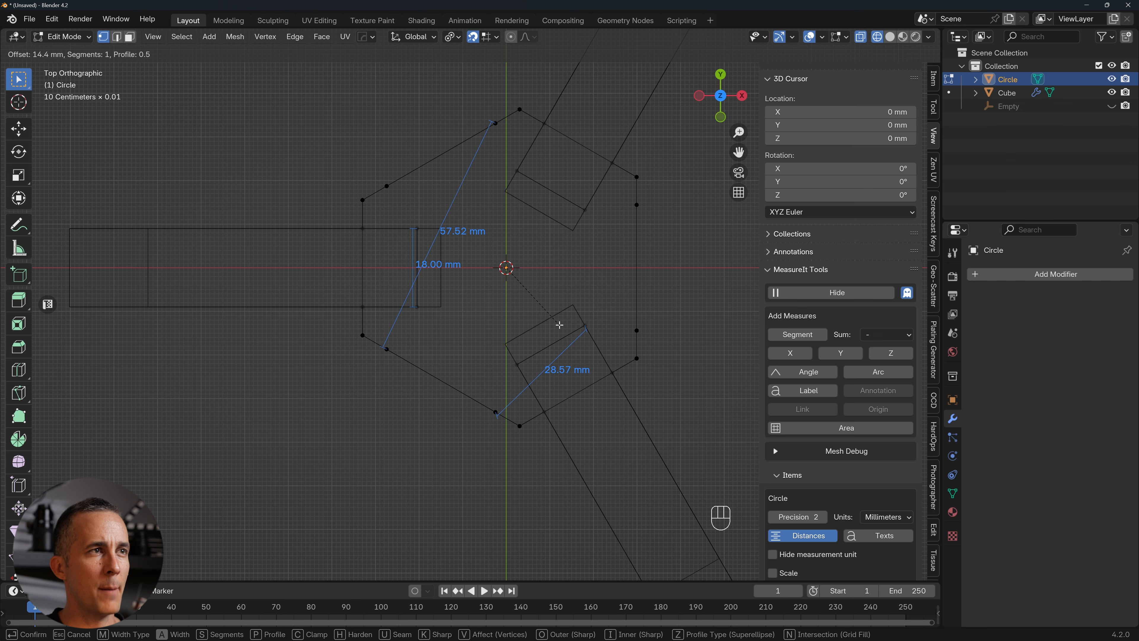
pyautogui.click(559, 323)
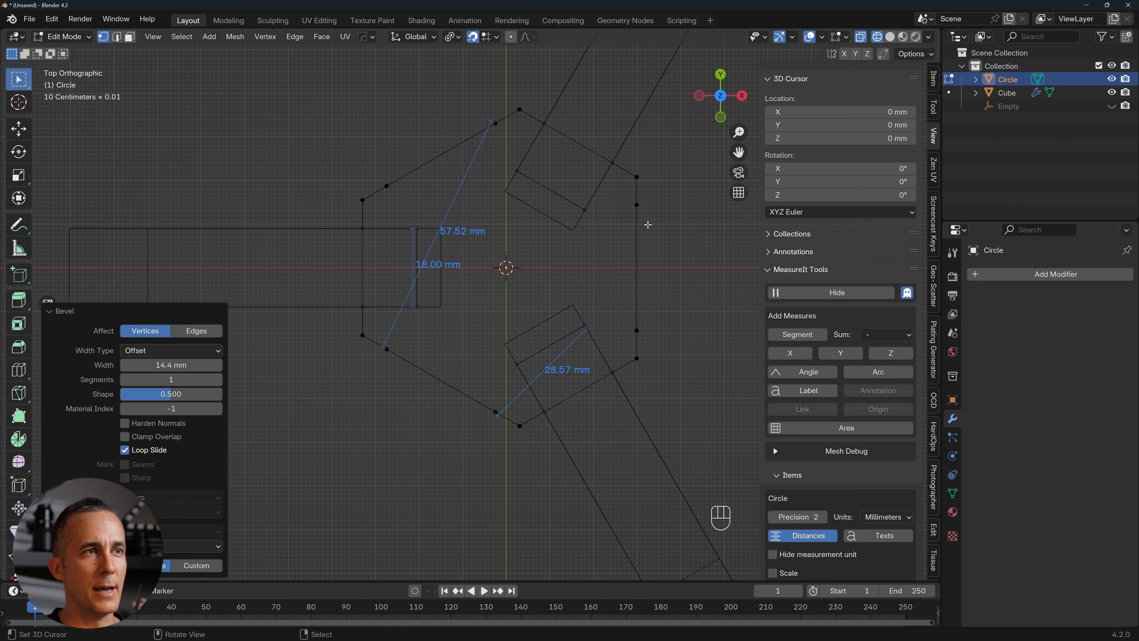
# Delete all measures from the plate outline.
pyautogui.scroll(-6, 849, 489)
pyautogui.click(854, 531)
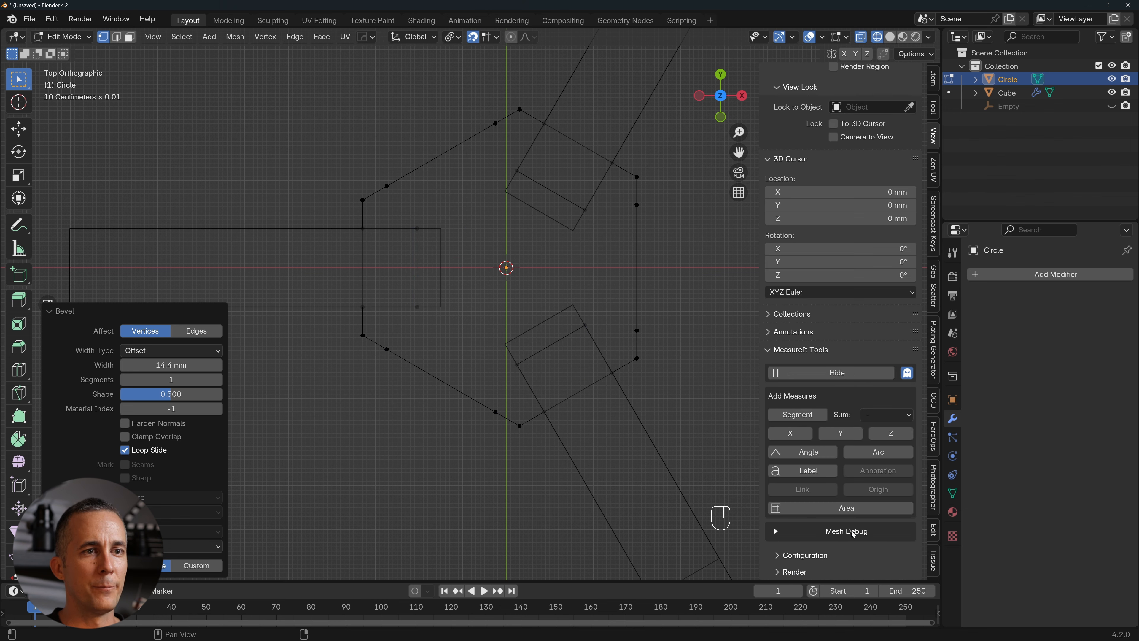
pyautogui.scroll(1, 527, 261)
pyautogui.keyDown('shift'); pyautogui.moveTo(533, 211); pyautogui.dragTo(541, 233, button='middle'); pyautogui.keyUp('shift')
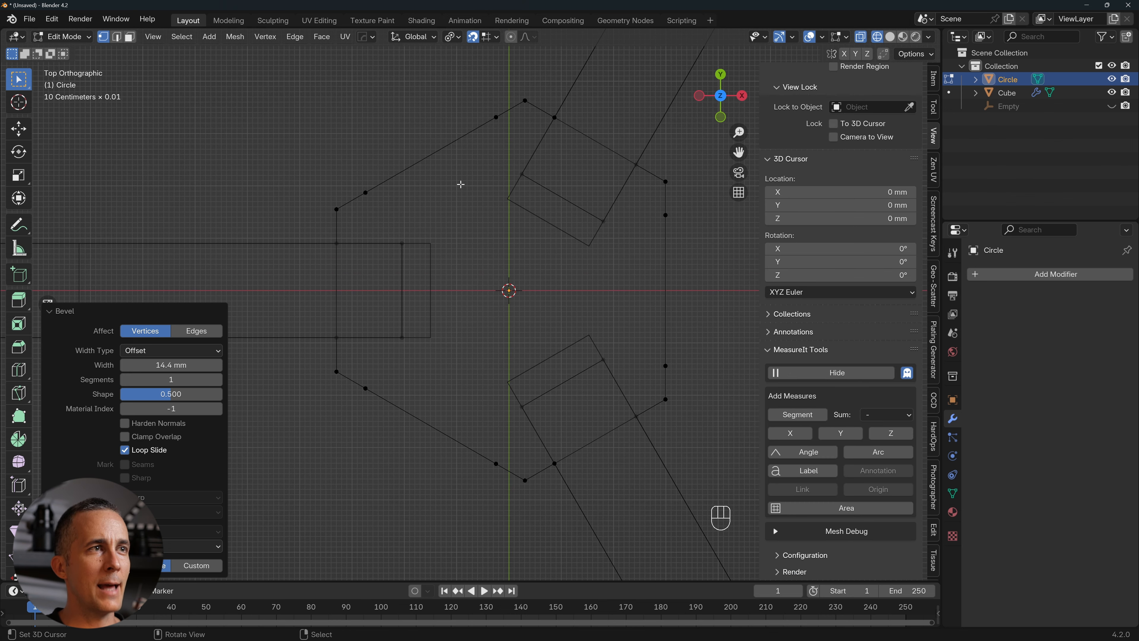
# Subdivide the middle segments of the outline's three long edges once.
pyautogui.press('Tab')
pyautogui.click(433, 153)
pyautogui.keyDown('shift'); pyautogui.click(658, 302); pyautogui.keyUp('shift')
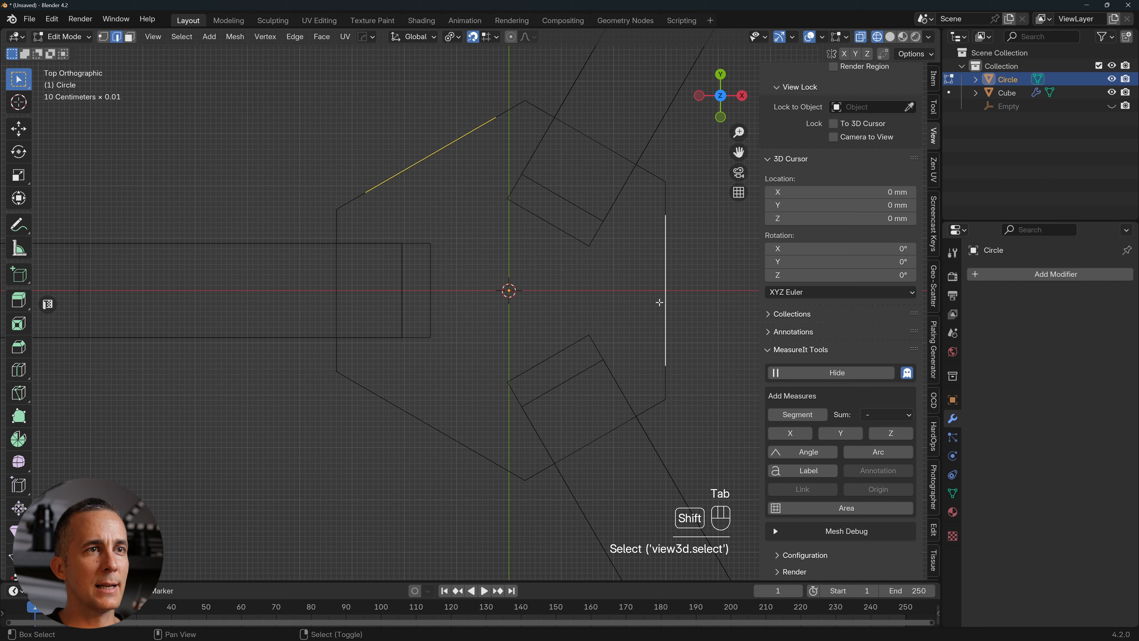
pyautogui.keyDown('shift'); pyautogui.click(462, 424); pyautogui.keyUp('shift')
pyautogui.press('w')
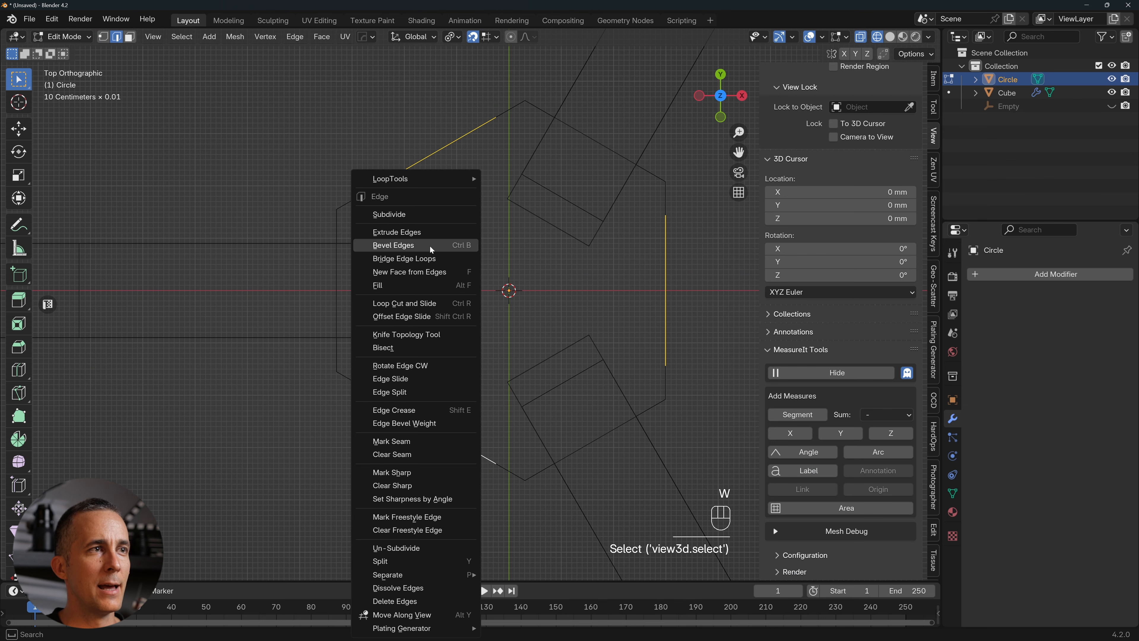
pyautogui.click(426, 214)
# Scale the three new midpoint vertices inward by 0.734 about the 3D Cursor and return to Object Mode.
pyautogui.press('Tab')
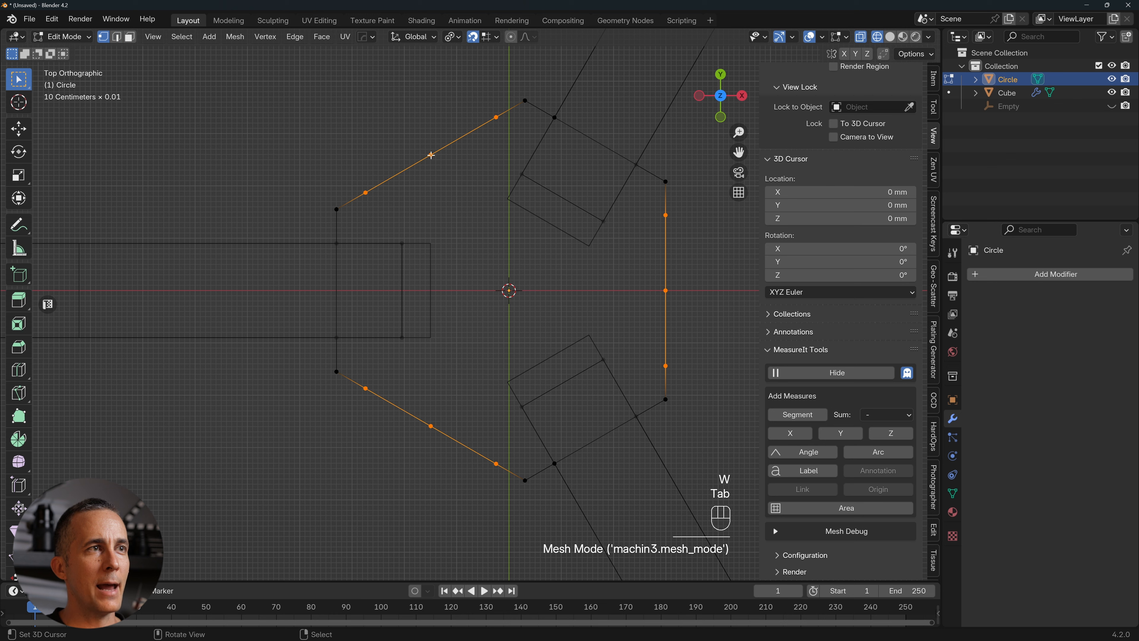
pyautogui.keyDown('shift'); pyautogui.click(666, 291); pyautogui.keyUp('shift')
pyautogui.keyDown('shift'); pyautogui.click(453, 423); pyautogui.keyUp('shift')
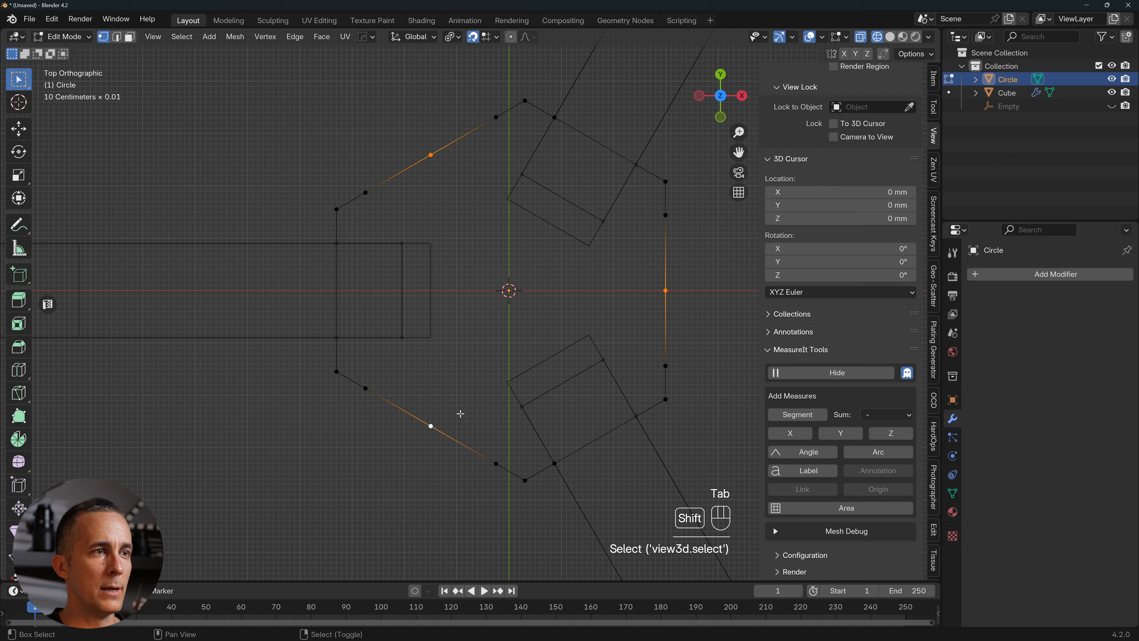
pyautogui.press('.')
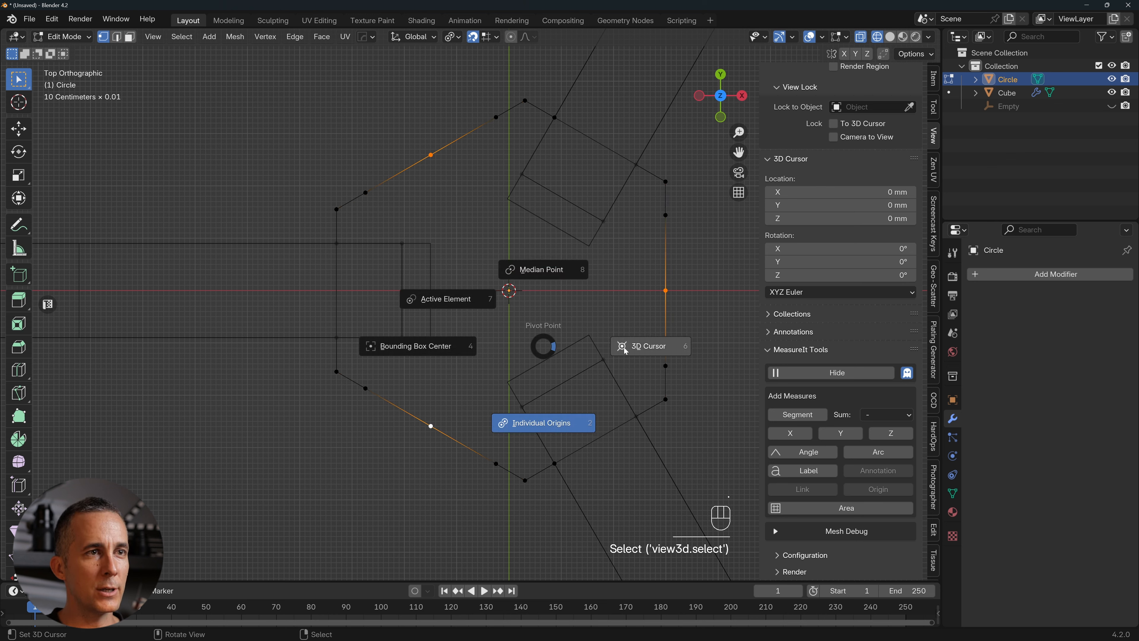
pyautogui.click(649, 350)
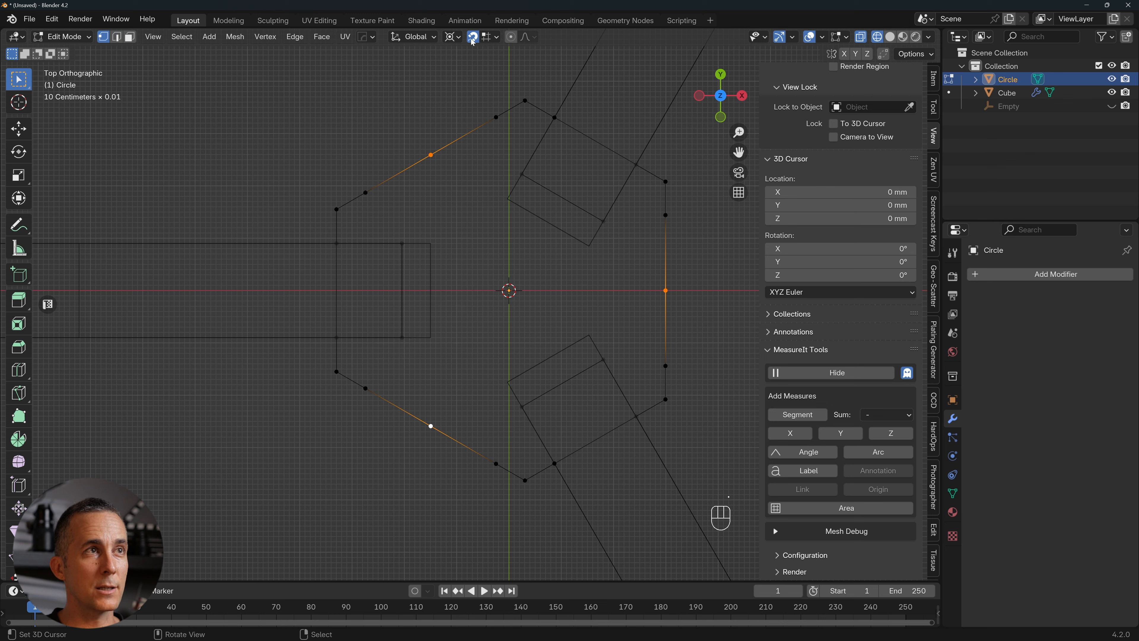
pyautogui.click(453, 38)
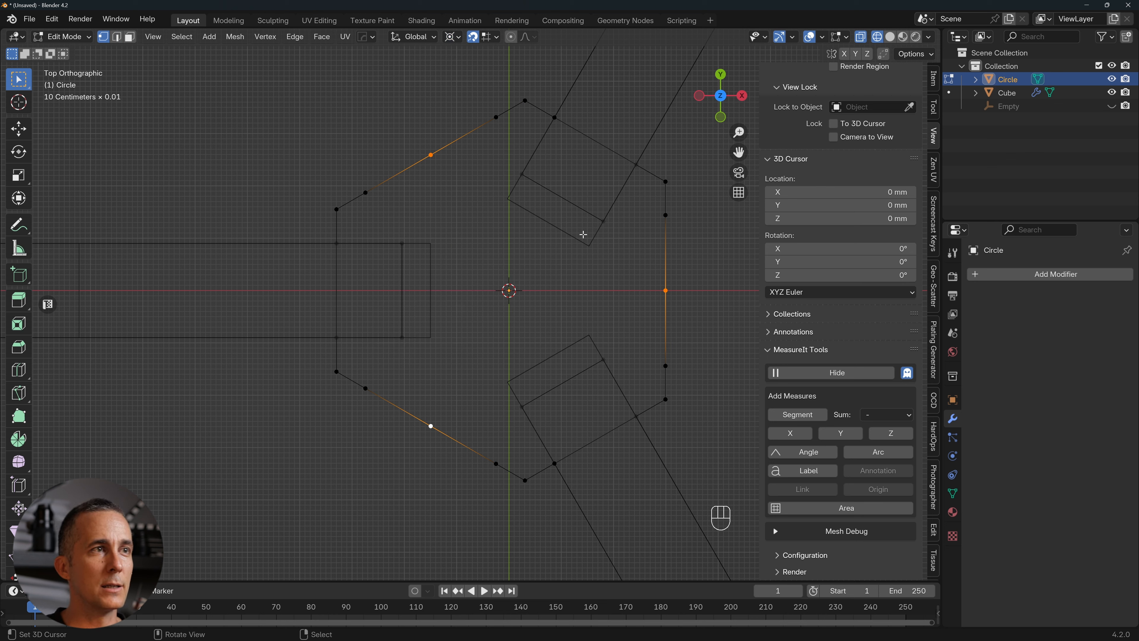
pyautogui.press('s')
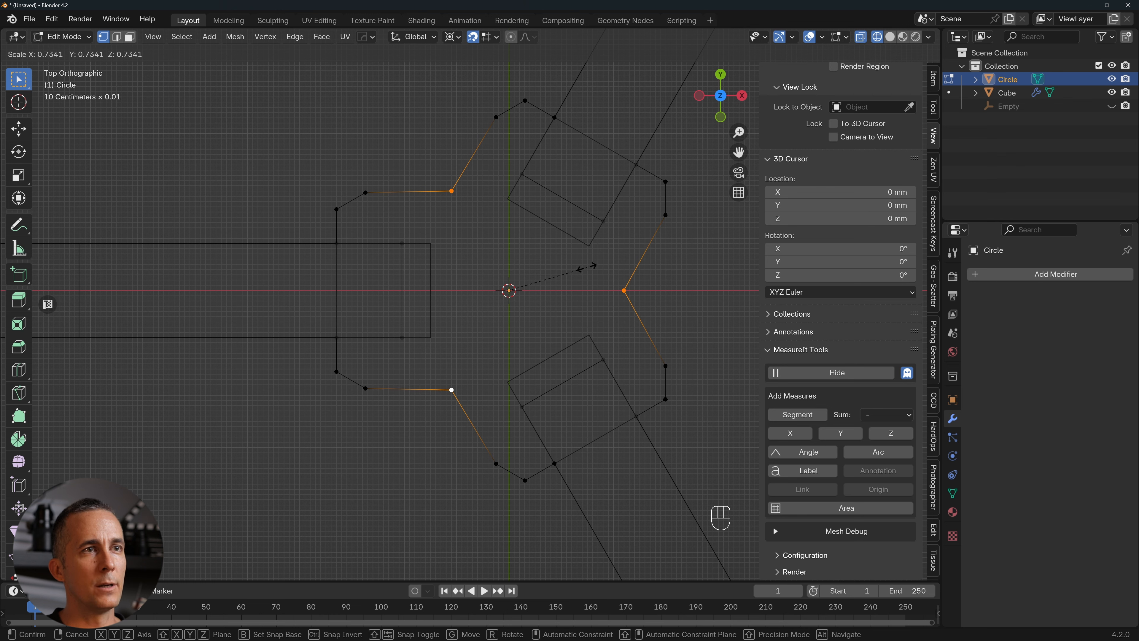
pyautogui.click(587, 268)
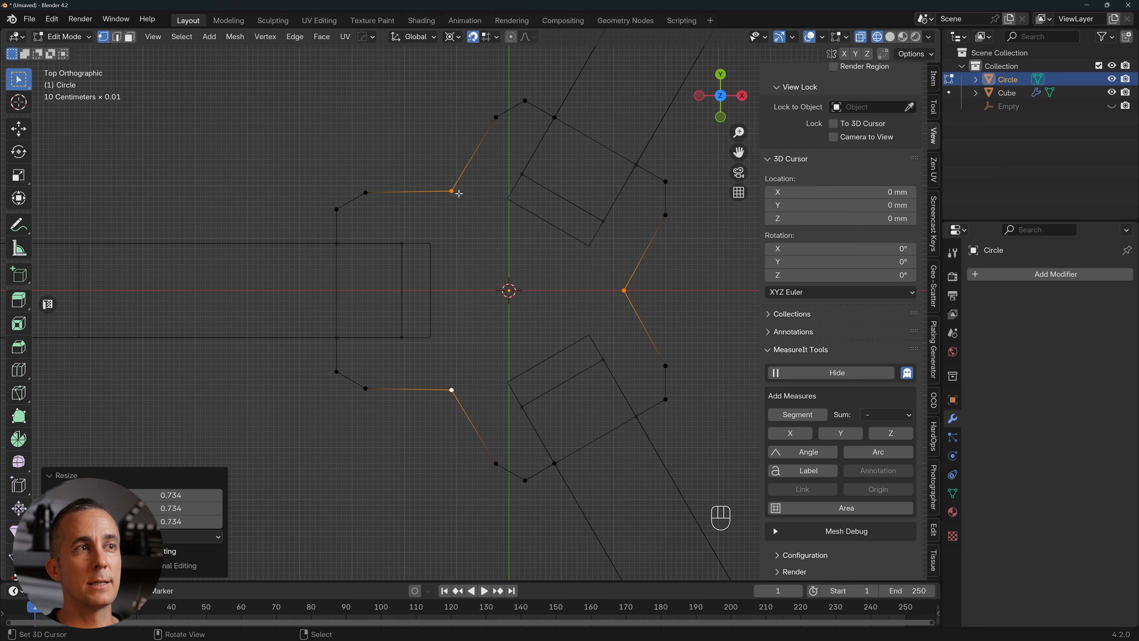
pyautogui.press('Tab')
pyautogui.click(505, 154)
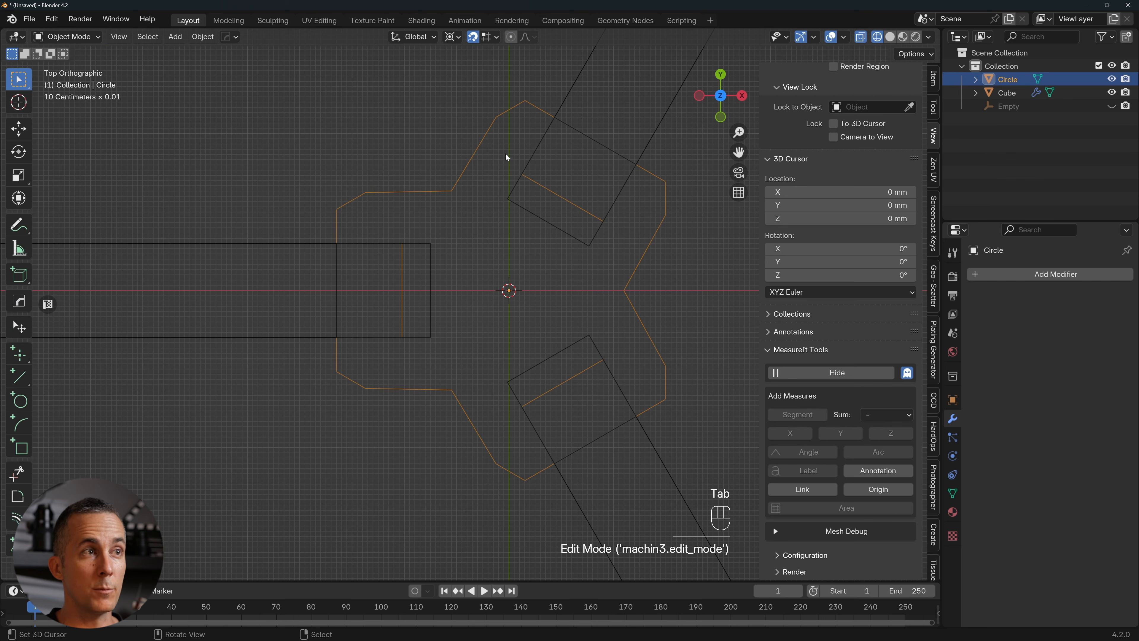
# Convert the plate outline object from a mesh to a curve.
pyautogui.click(444, 186)
pyautogui.click(448, 190)
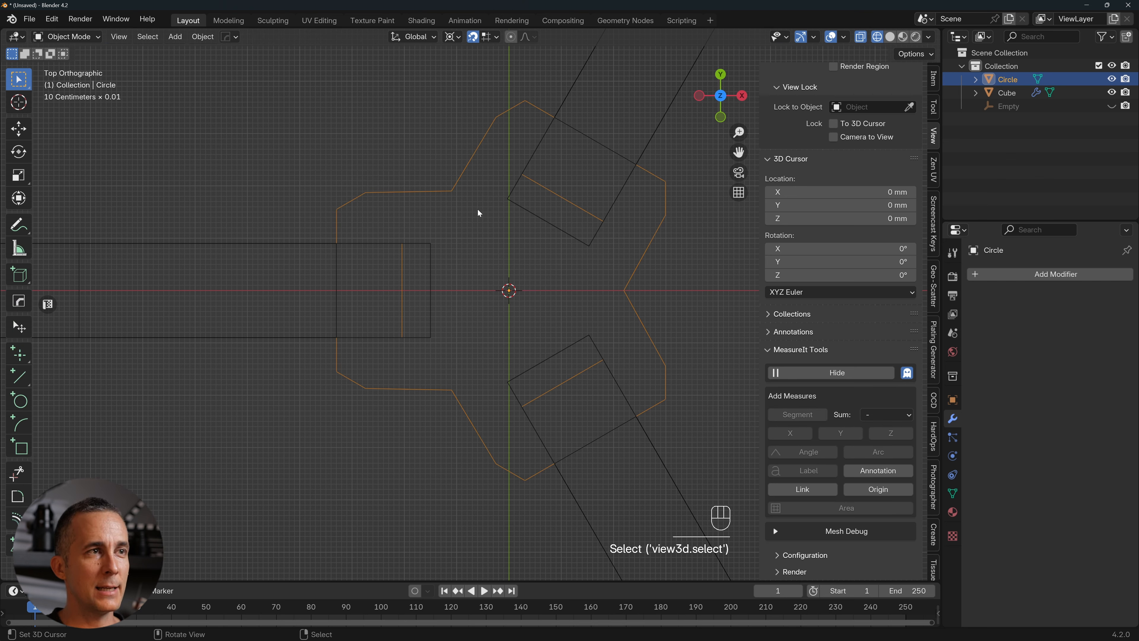
pyautogui.press('w')
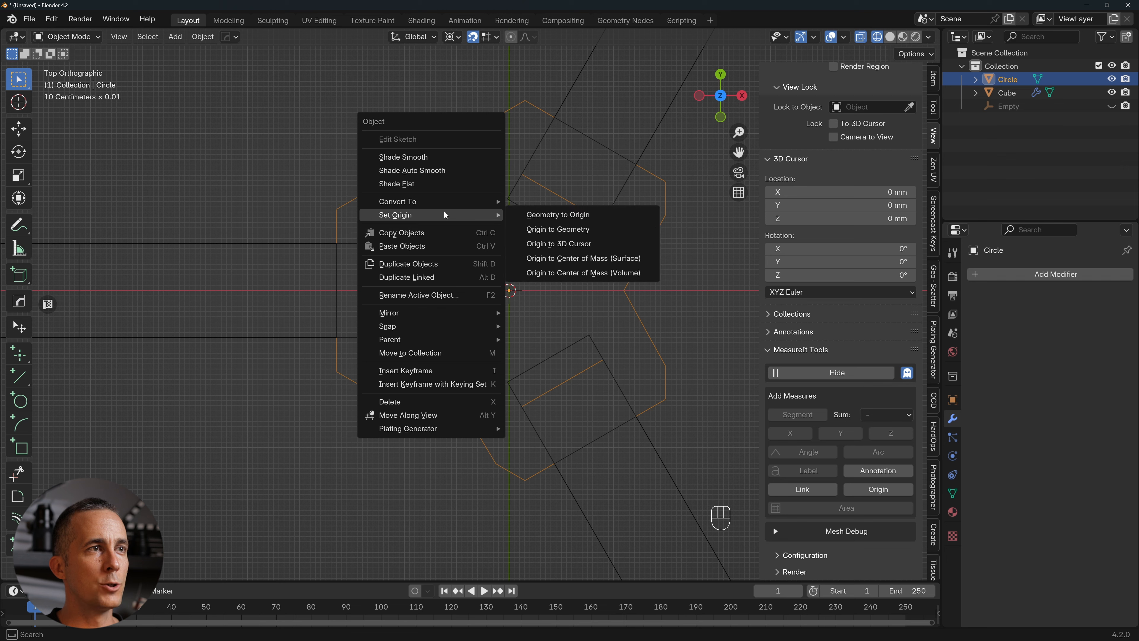
pyautogui.moveTo(444, 202)
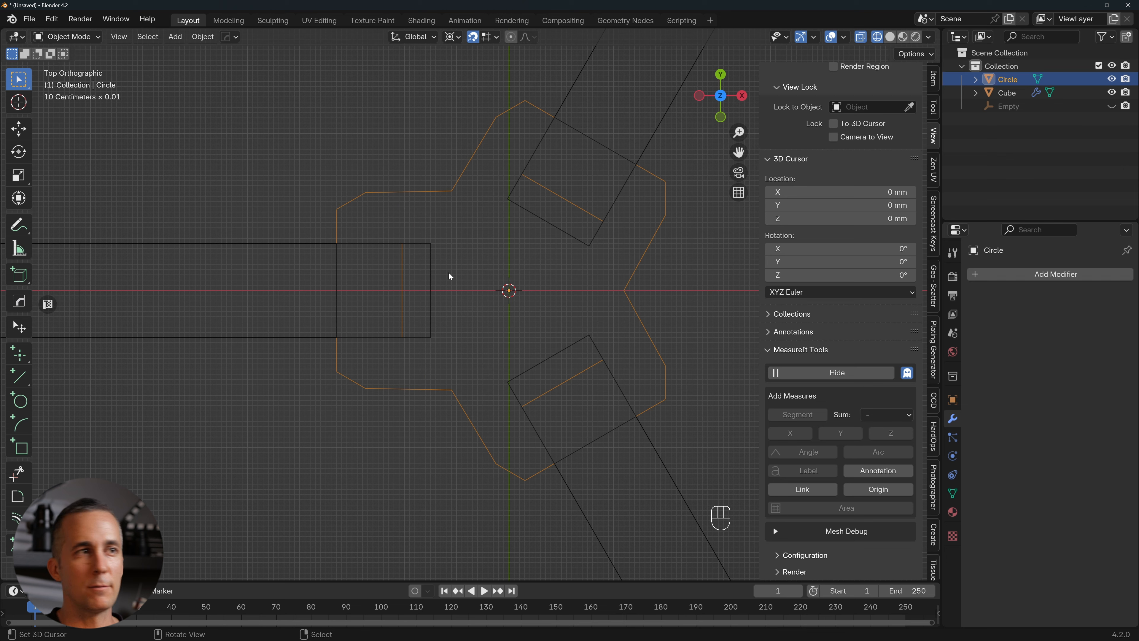
pyautogui.press('w')
pyautogui.moveTo(417, 268)
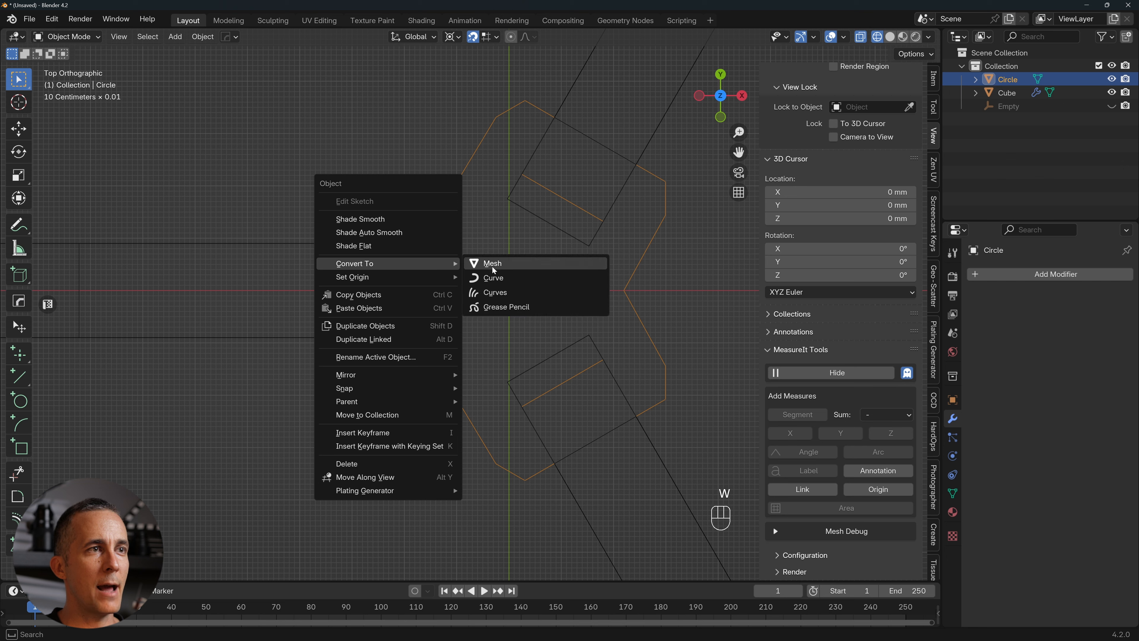
pyautogui.click(494, 278)
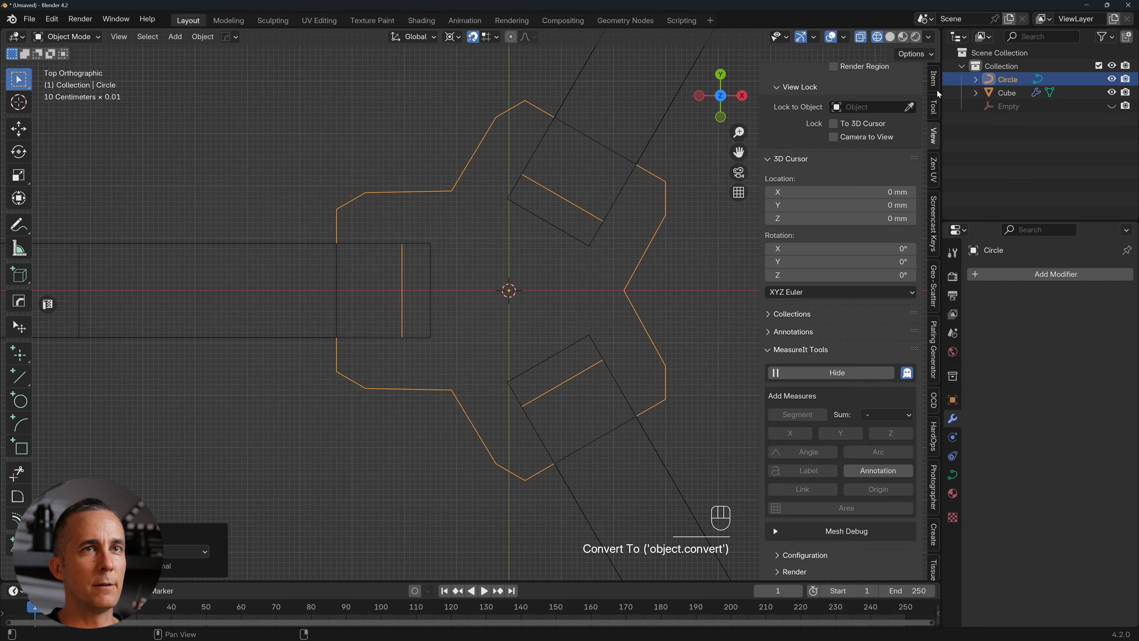
# In Edit Mode, select the three inner midpoint points of the outline and set the spline type to Bézier.
pyautogui.press('Tab')
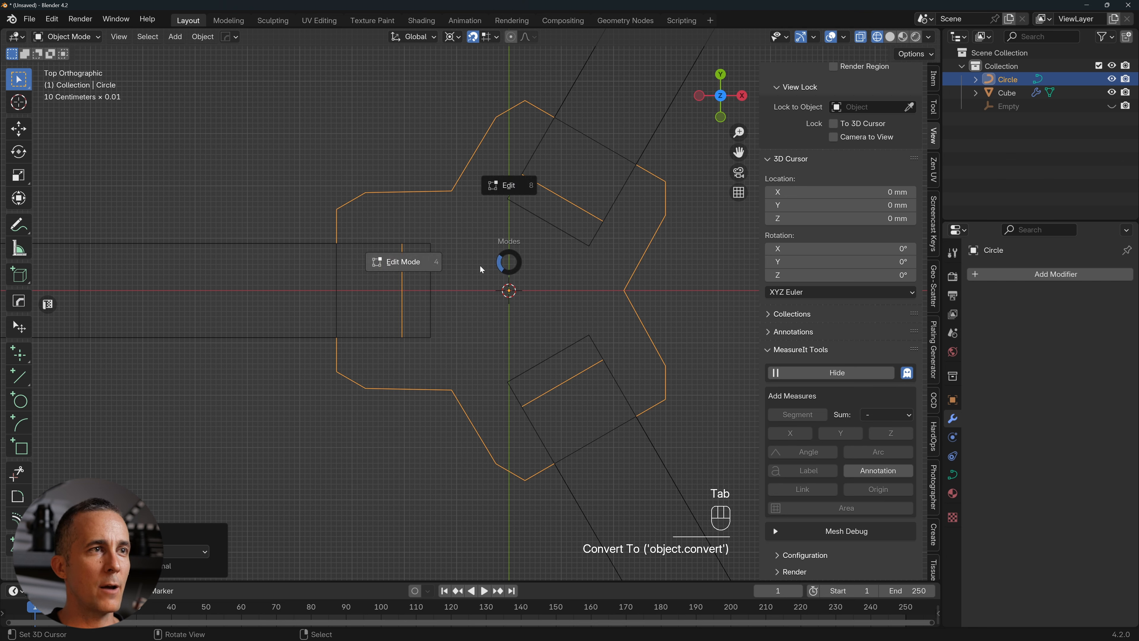
pyautogui.click(406, 263)
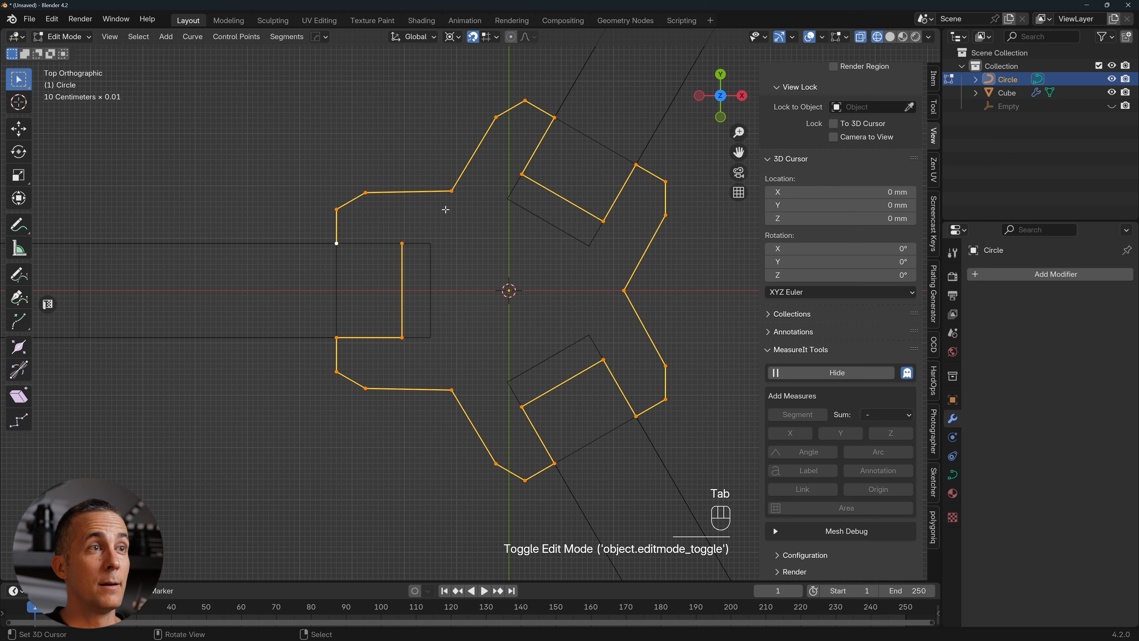
pyautogui.moveTo(443, 176); pyautogui.dragTo(461, 204)
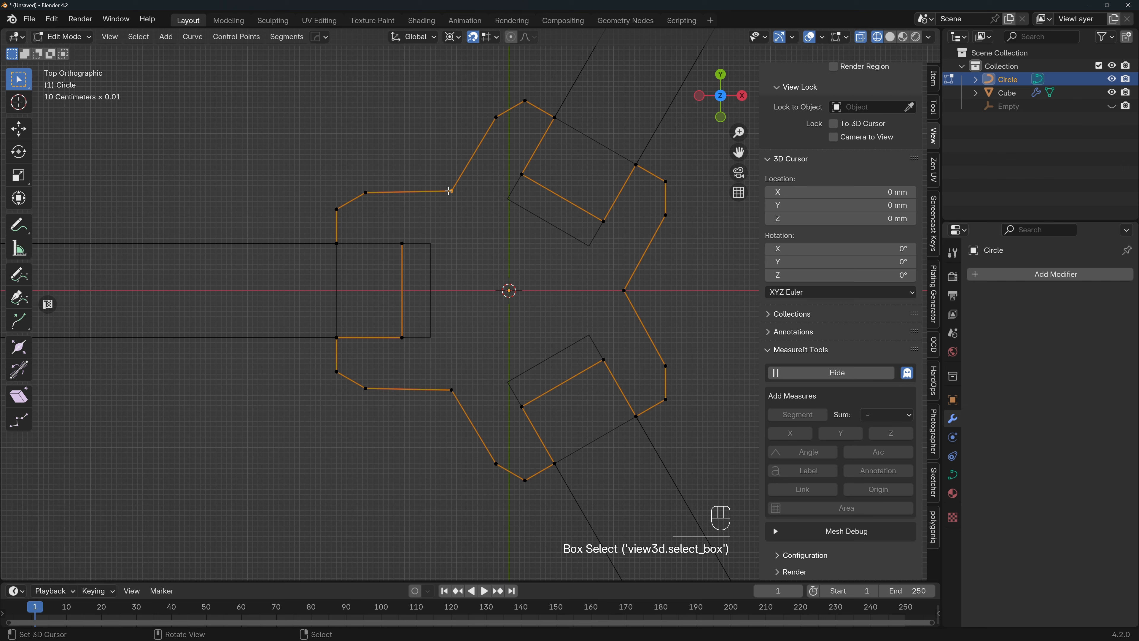
pyautogui.keyDown('shift'); pyautogui.moveTo(612, 280); pyautogui.dragTo(640, 299); pyautogui.keyUp('shift')
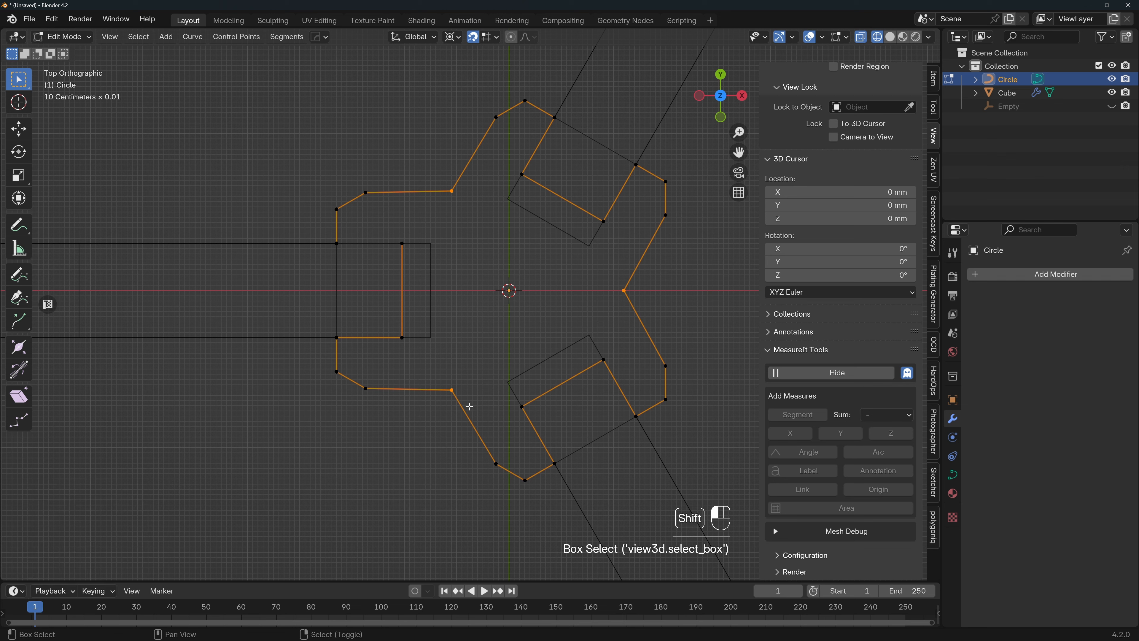
pyautogui.press('w')
pyautogui.moveTo(501, 332)
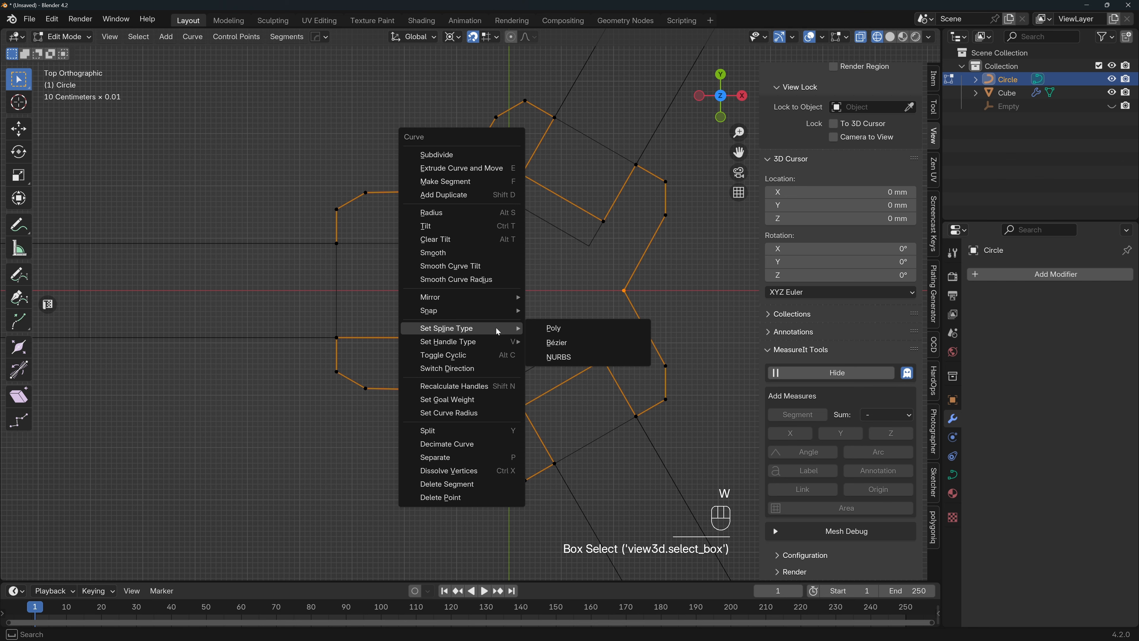
pyautogui.click(563, 345)
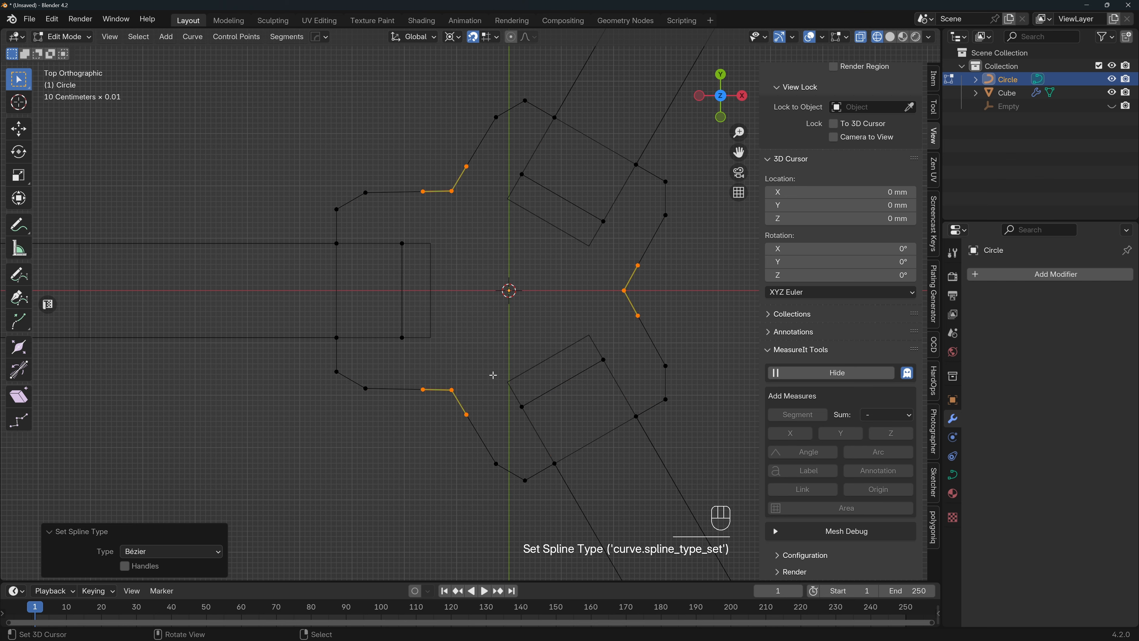
# Keep only the handles of the three inner points selected and scale them inward about the 3D Cursor by 0.905 and again by 0.992.
pyautogui.press('s')
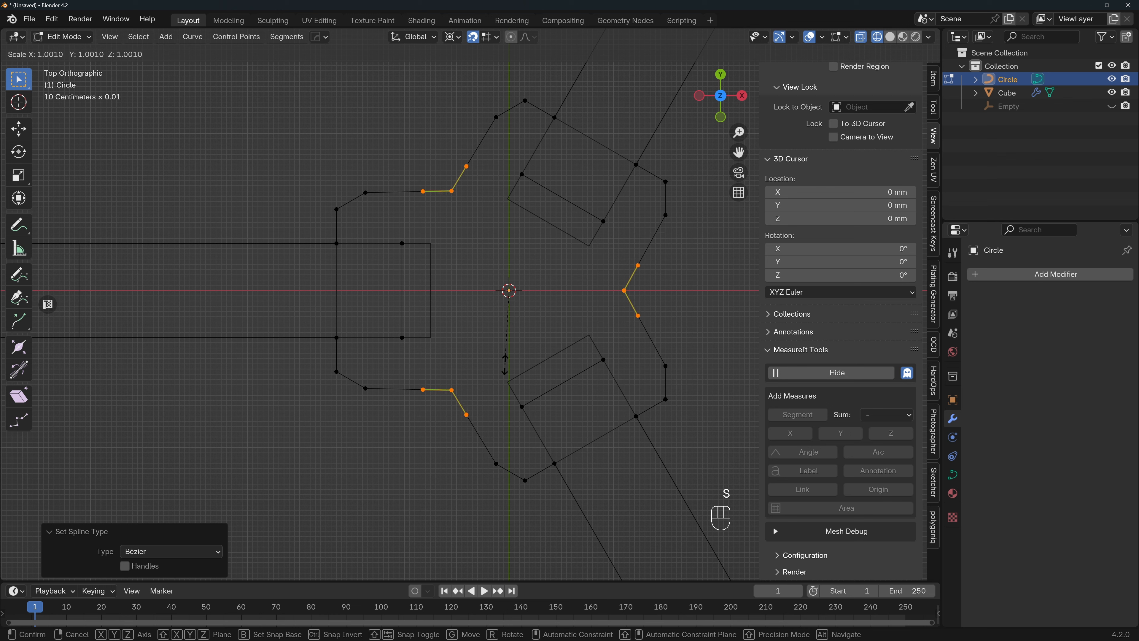
pyautogui.click(510, 366)
pyautogui.keyDown('ctrl'); pyautogui.moveTo(450, 388); pyautogui.dragTo(585, 346); pyautogui.keyUp('ctrl')
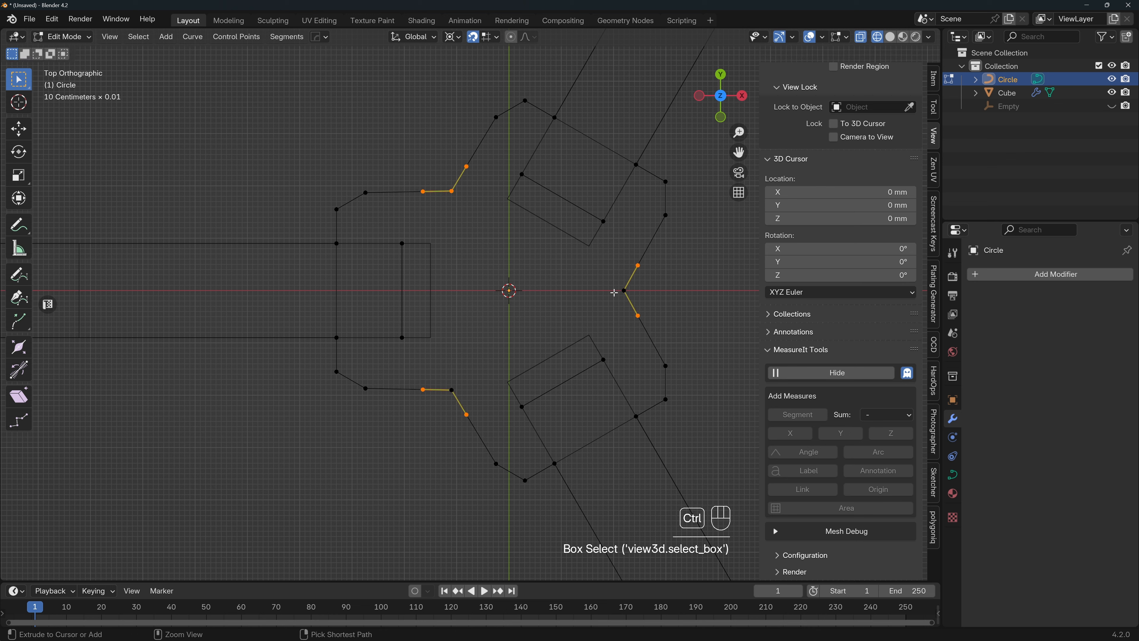
pyautogui.press('s')
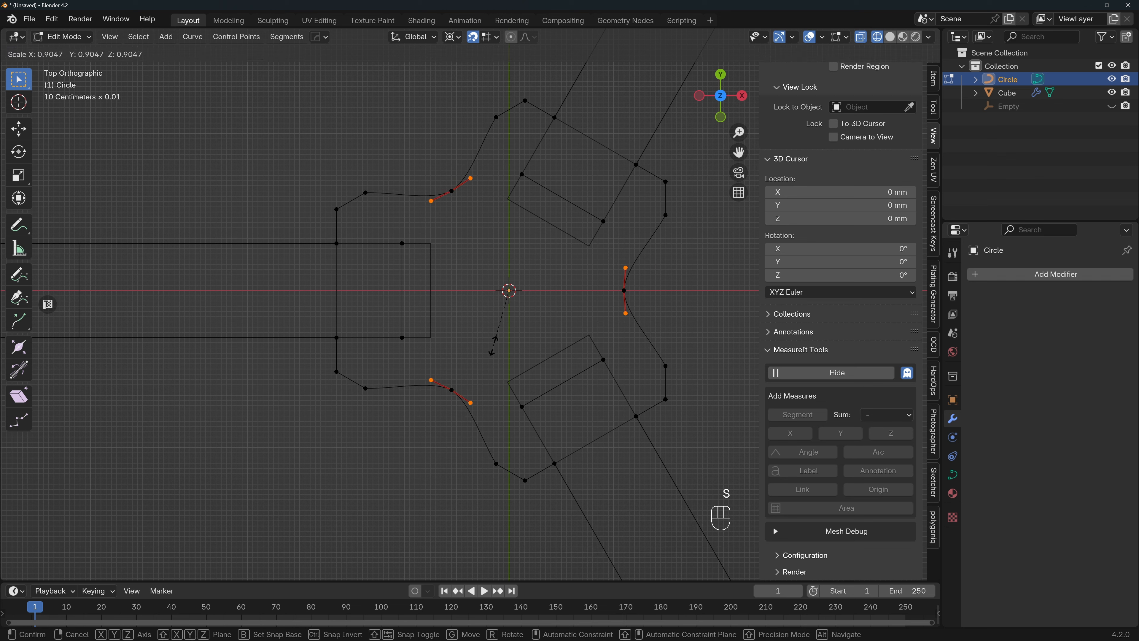
pyautogui.click(493, 347)
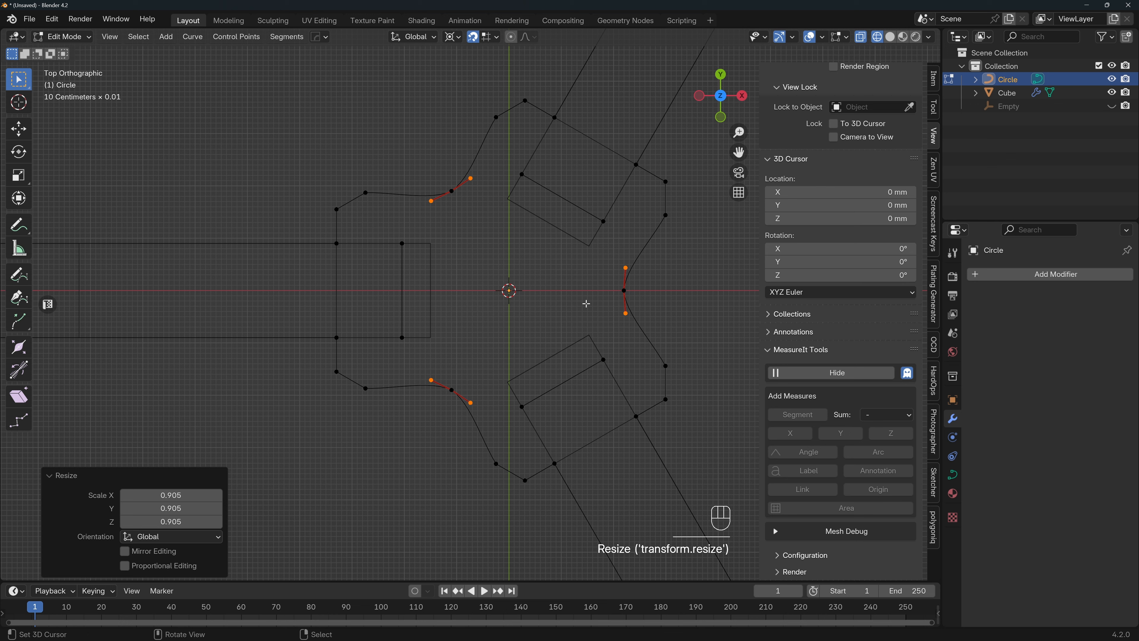
pyautogui.press('s')
pyautogui.click(678, 293)
# Set the pivot point to Individual Origins and scale the three inner points' handles up to roughly twice their length.
pyautogui.click(454, 37)
pyautogui.press('.')
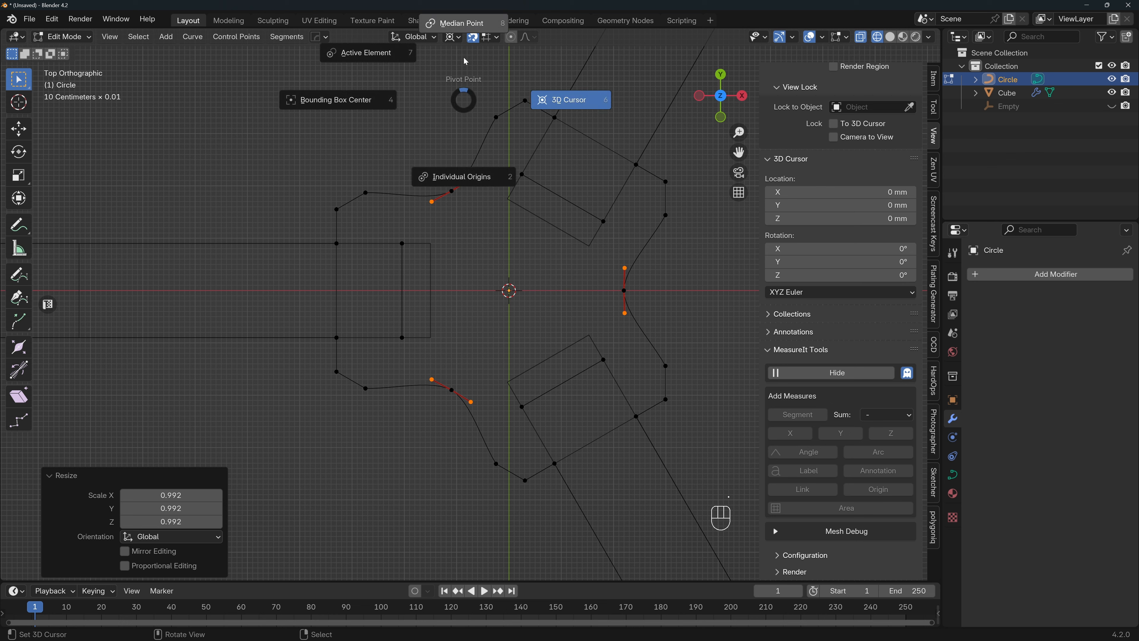
pyautogui.click(467, 180)
pyautogui.press('s')
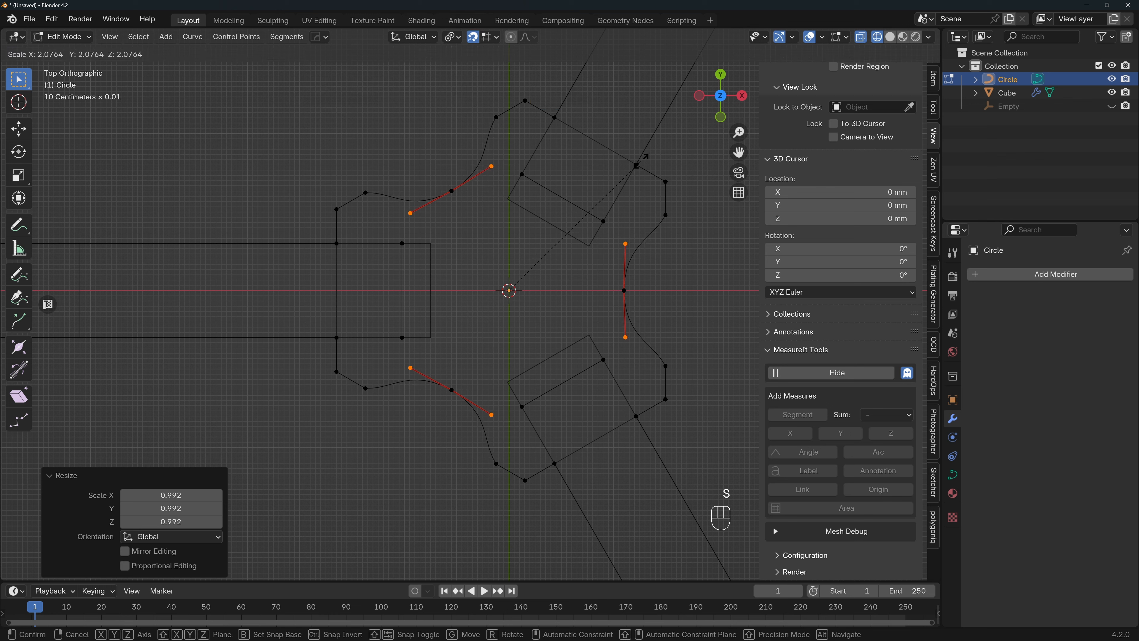
# Scale the handles of the three concave curve midpoints up by a factor of about 2.08.
pyautogui.click(690, 267)
pyautogui.scroll(4, 693, 267)
pyautogui.keyDown('shift'); pyautogui.moveTo(660, 201); pyautogui.dragTo(639, 262, button='middle'); pyautogui.keyUp('shift')
pyautogui.scroll(1, 612, 224)
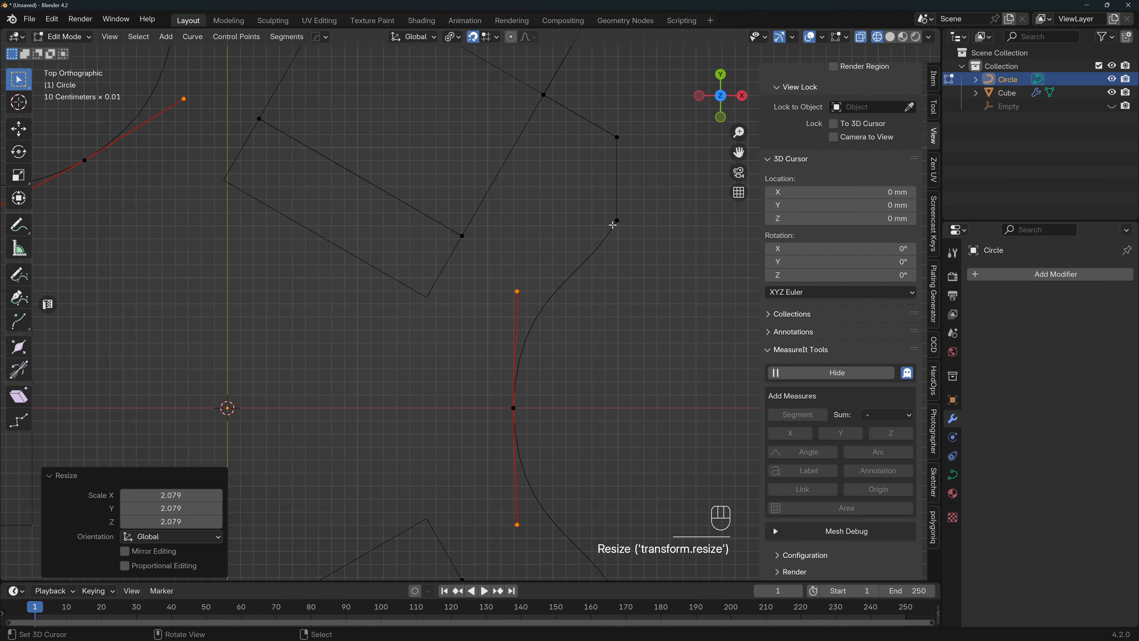
pyautogui.scroll(-5, 623, 224)
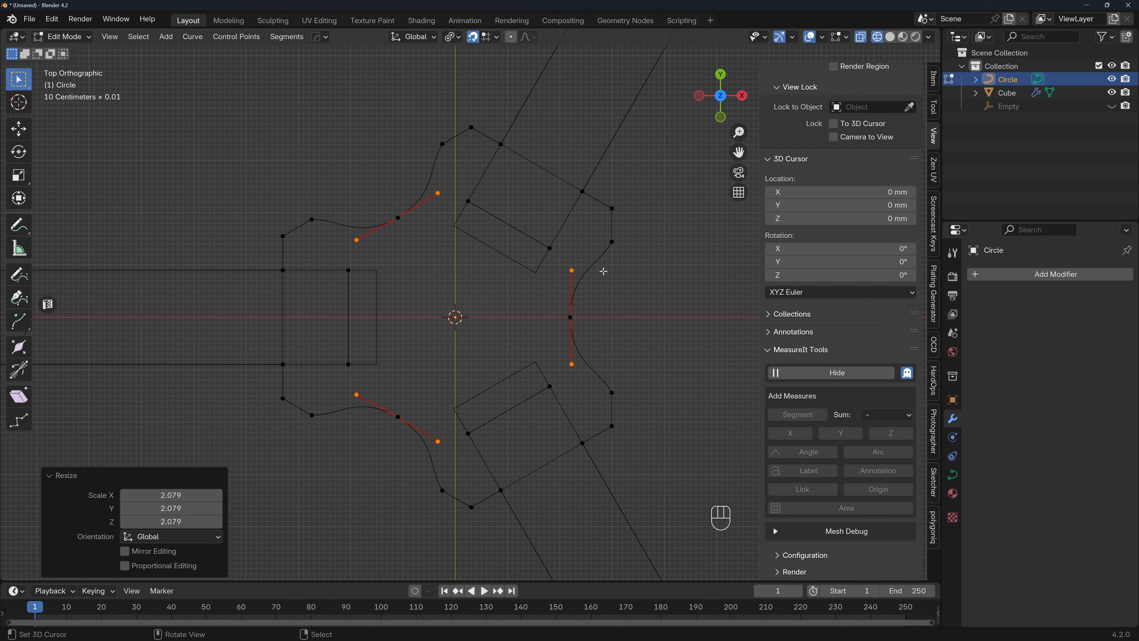
# Scale the handles of the six end points of the concave curves to 0 around individual origins.
pyautogui.moveTo(608, 220); pyautogui.dragTo(635, 247)
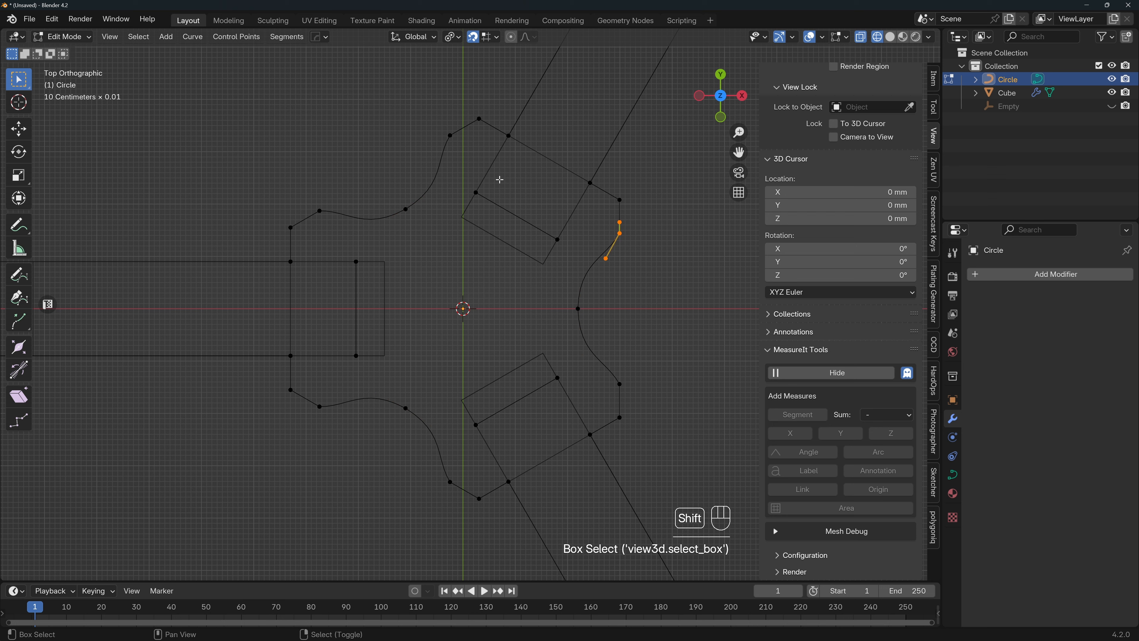
pyautogui.keyDown('shift'); pyautogui.moveTo(439, 129); pyautogui.dragTo(460, 145); pyautogui.keyUp('shift')
pyautogui.keyDown('shift'); pyautogui.moveTo(313, 200); pyautogui.dragTo(330, 220); pyautogui.keyUp('shift')
pyautogui.keyDown('shift'); pyautogui.moveTo(308, 394); pyautogui.dragTo(336, 419); pyautogui.keyUp('shift')
pyautogui.keyDown('shift'); pyautogui.moveTo(431, 468); pyautogui.dragTo(462, 492); pyautogui.keyUp('shift')
pyautogui.keyDown('shift'); pyautogui.moveTo(604, 370); pyautogui.dragTo(633, 392); pyautogui.keyUp('shift')
pyautogui.press('.')
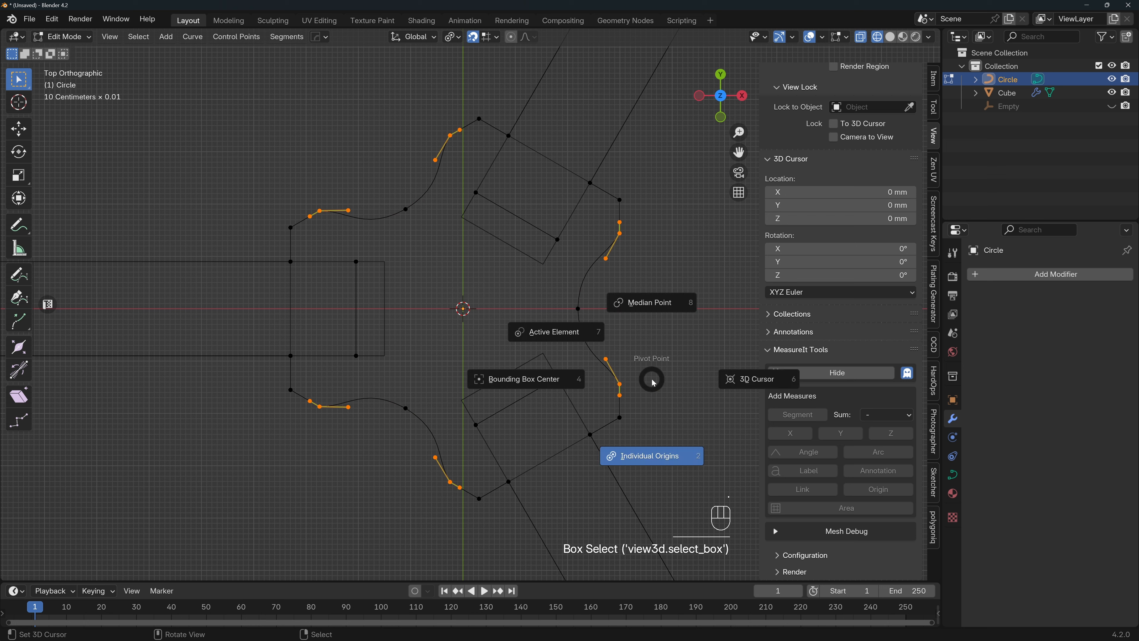
pyautogui.click(647, 462)
pyautogui.write('s0')
pyautogui.press('Return')
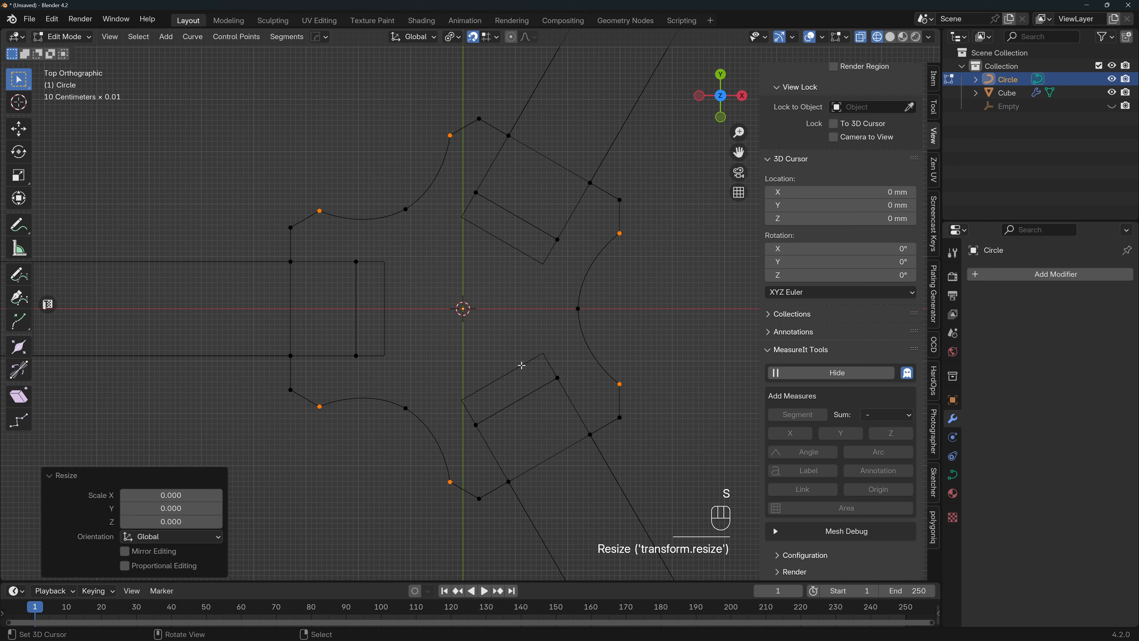
# Return to Object Mode and convert the Circle curve outline to a mesh.
pyautogui.press('Tab')
pyautogui.click(513, 305)
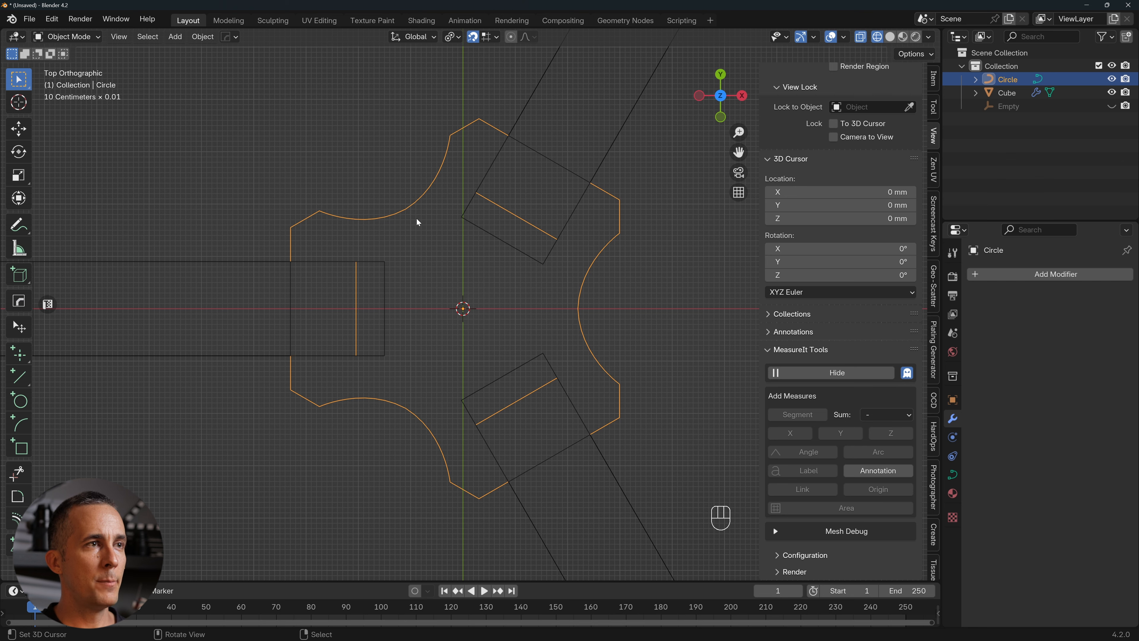
pyautogui.press('w')
pyautogui.moveTo(416, 218)
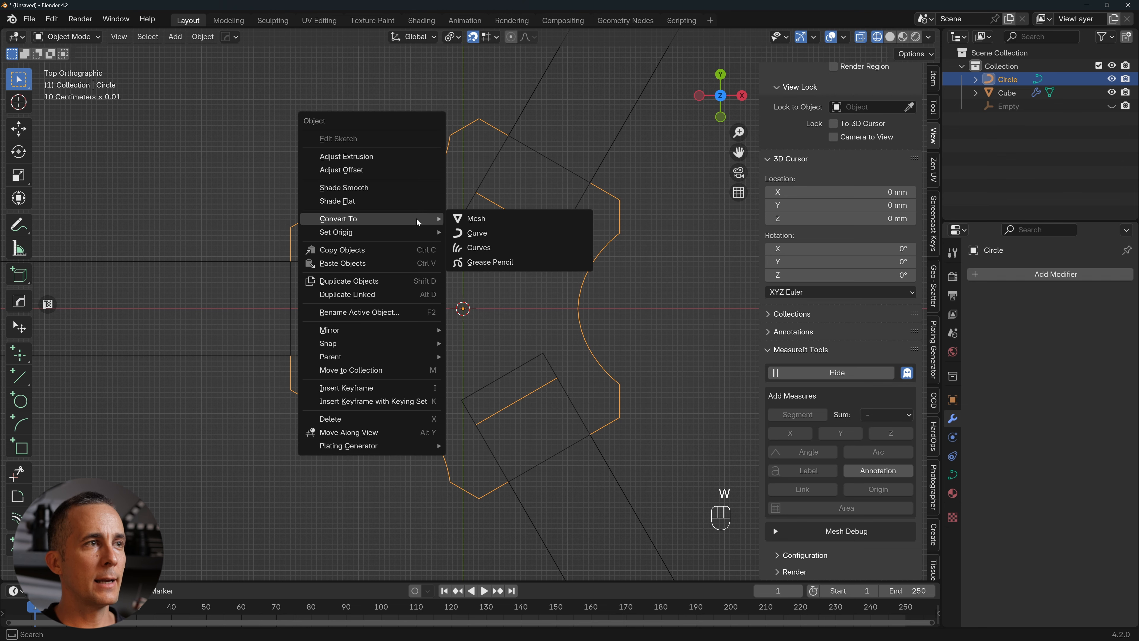
pyautogui.click(490, 220)
# Fill the converted outline with a single face from all its vertices.
pyautogui.press('Tab')
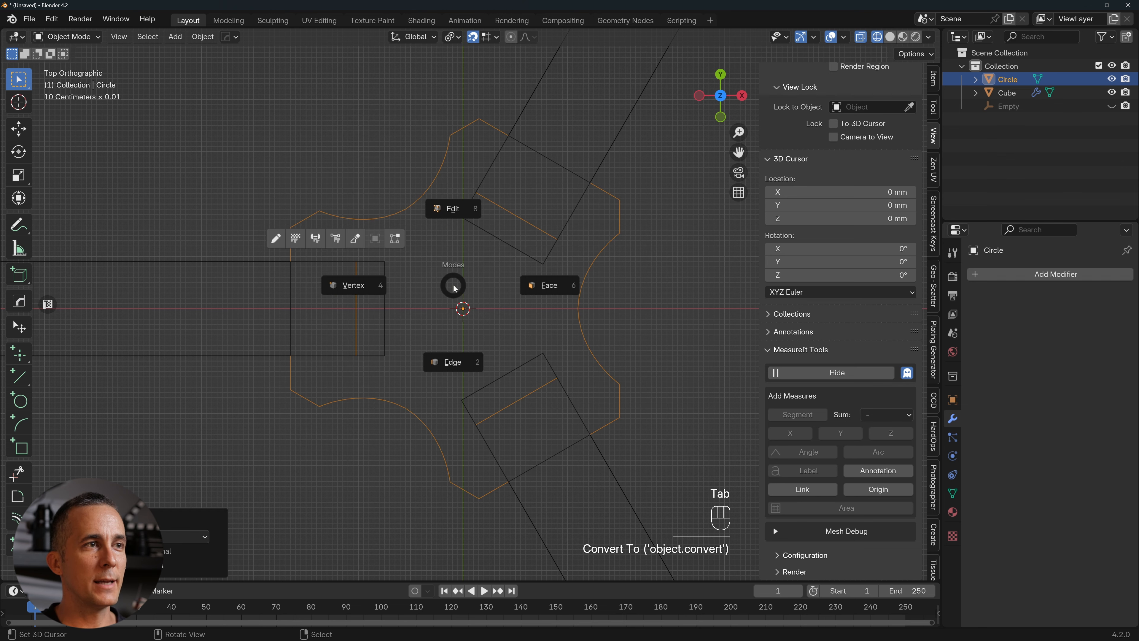
pyautogui.click(358, 285)
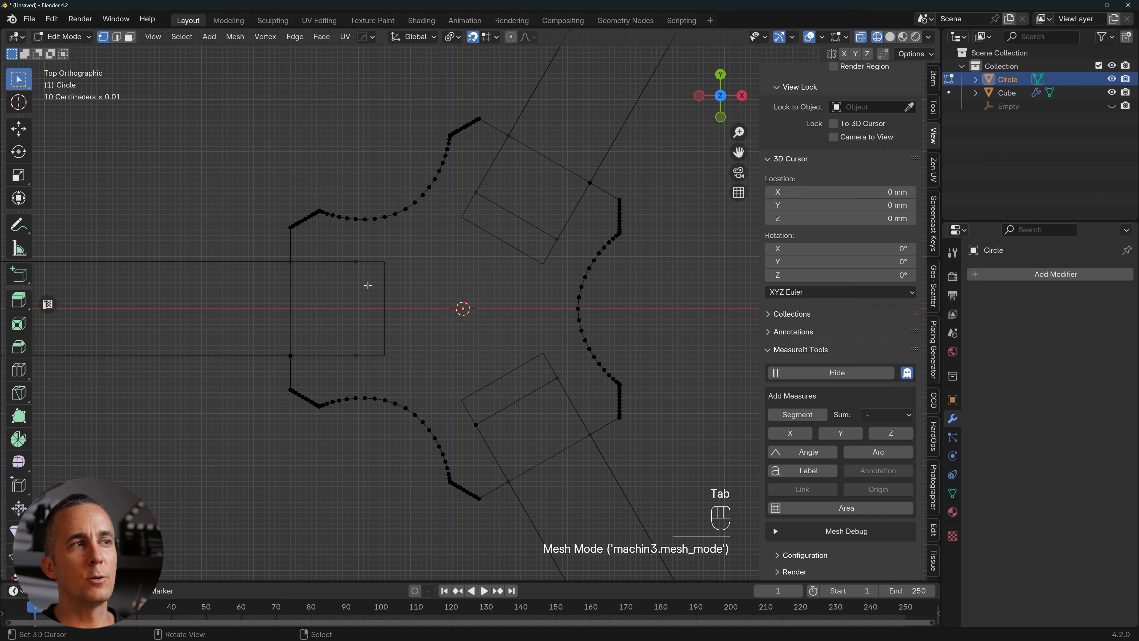
pyautogui.press('a')
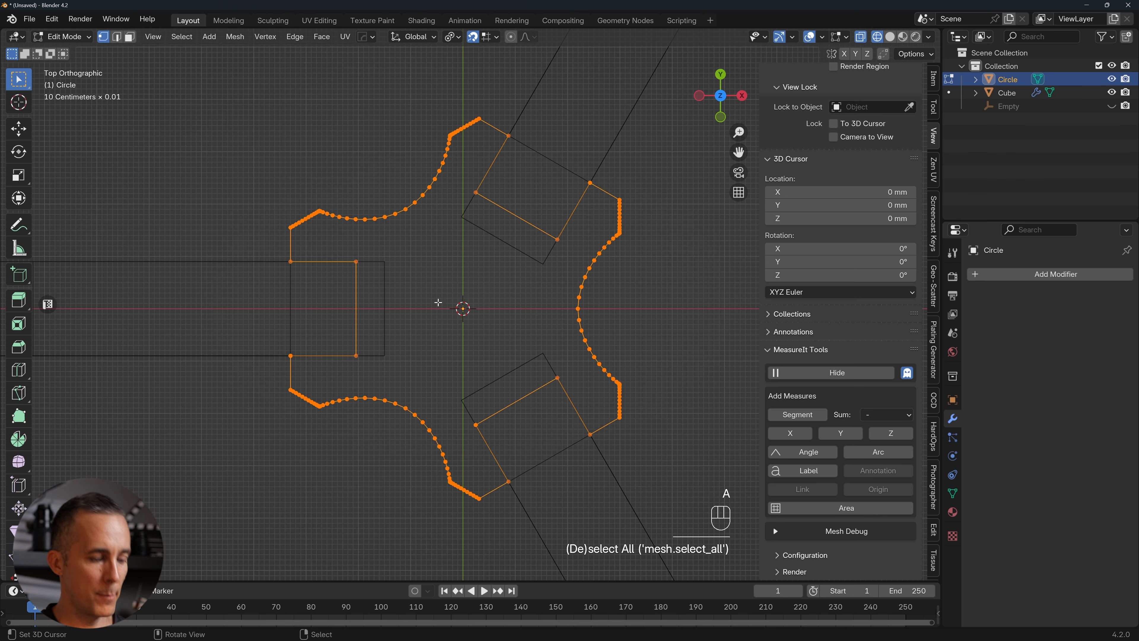
pyautogui.press('f')
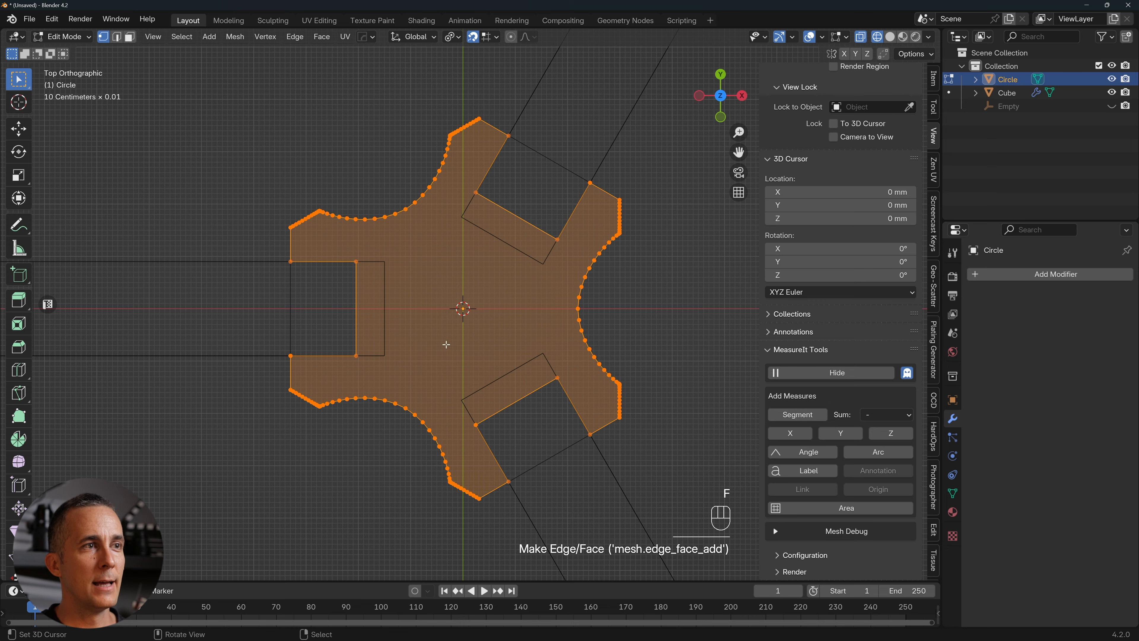
# Extrude the filled face 18 mm along its normal and return to Object Mode.
pyautogui.moveTo(445, 357); pyautogui.dragTo(460, 262, button='middle')
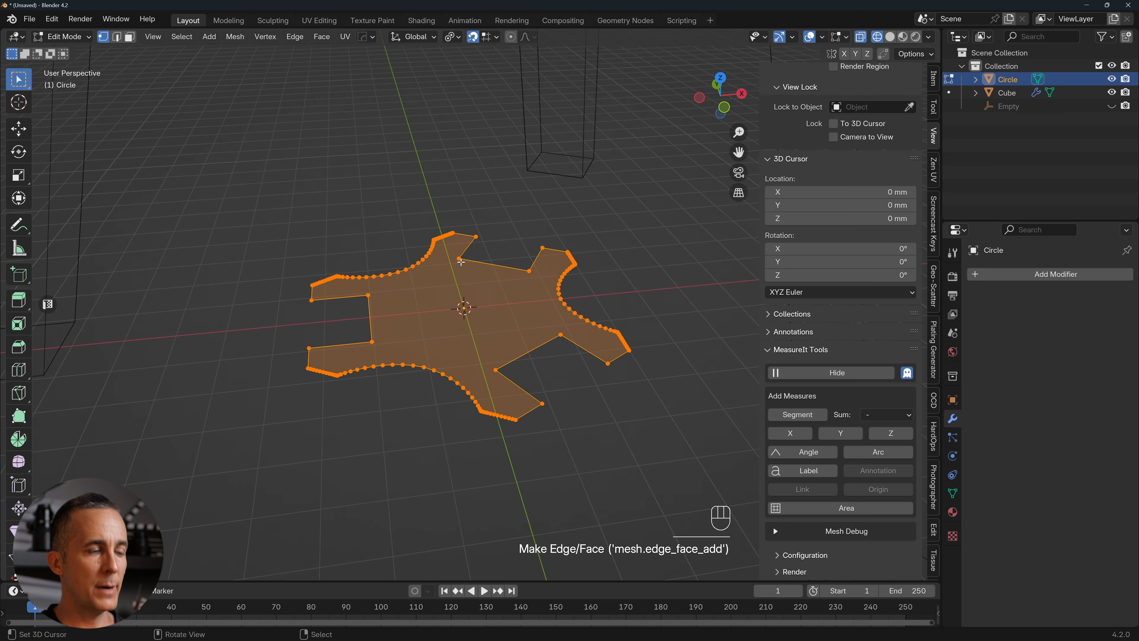
pyautogui.press('e')
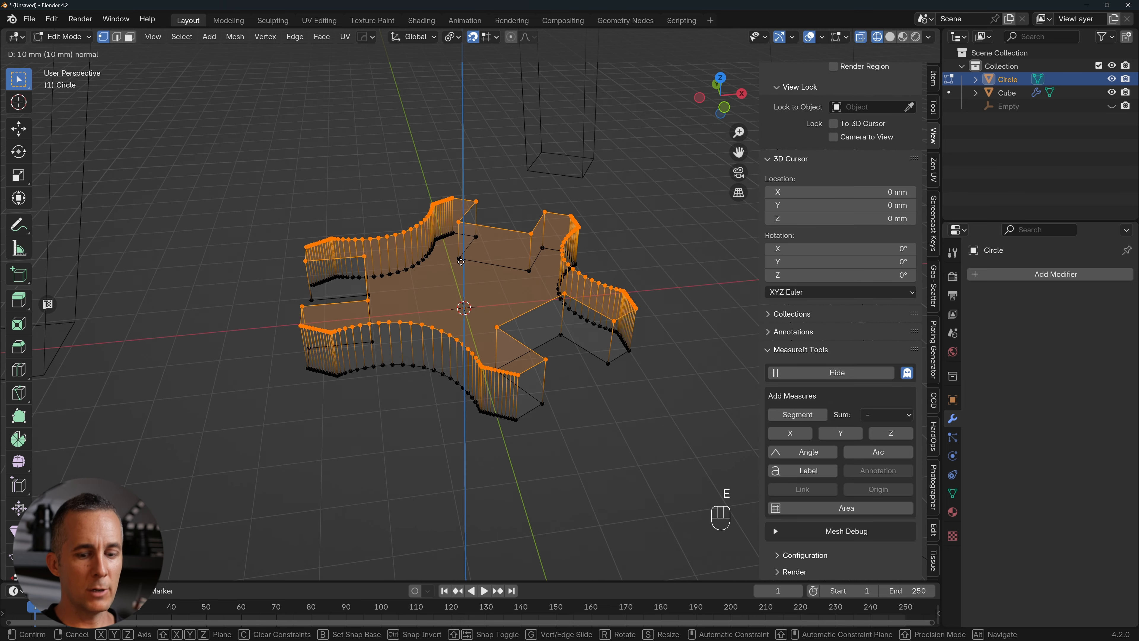
pyautogui.write('18')
pyautogui.click(461, 261)
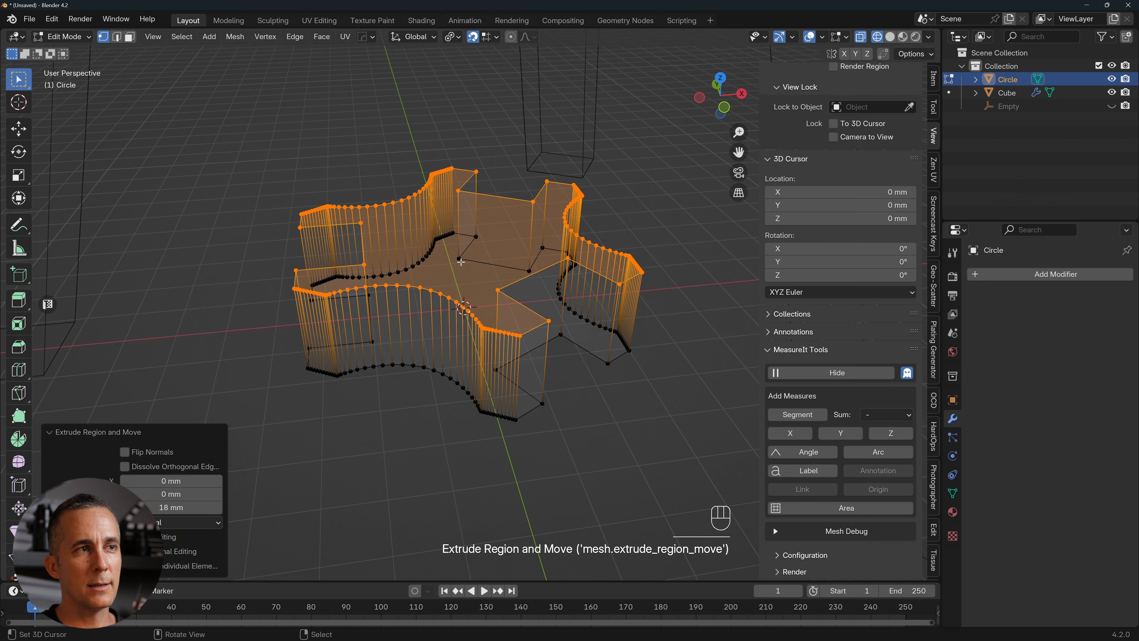
pyautogui.moveTo(473, 261); pyautogui.dragTo(499, 300, button='middle')
pyautogui.scroll(-3, 480, 251)
pyautogui.press('Tab')
pyautogui.click(509, 221)
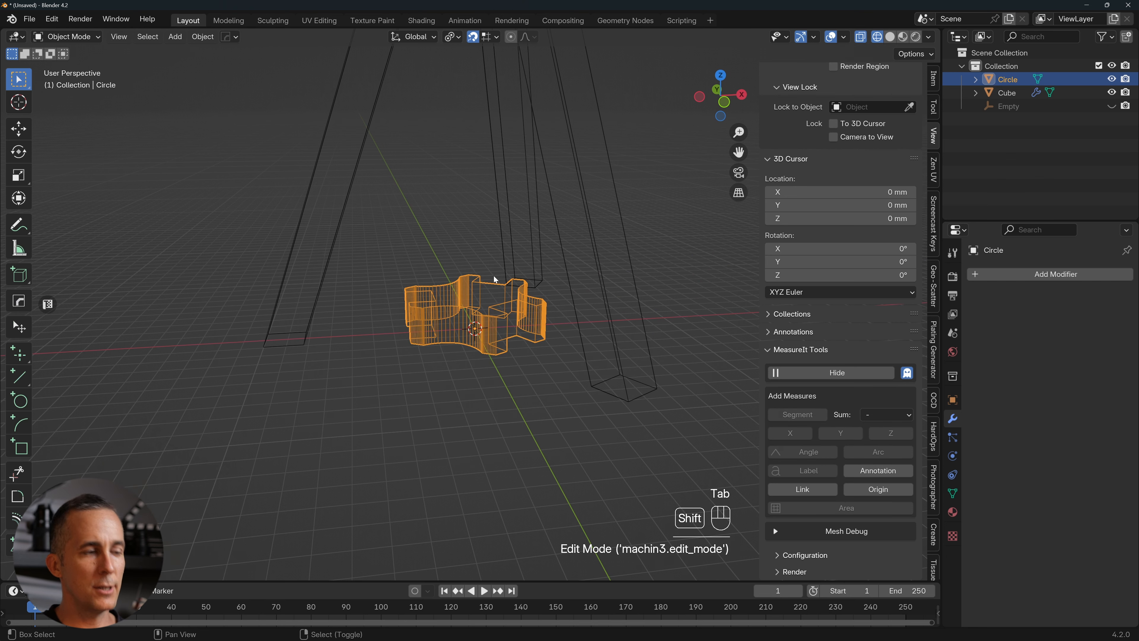
# Move the extruded Circle bracket up 170 mm along Z in solid shading, near the top of the legs.
pyautogui.hotkey('shift', 'z')
pyautogui.moveTo(496, 280)
pyautogui.mouseDown(button='middle')
pyautogui.moveTo(508, 349)
pyautogui.moveTo(481, 298)
pyautogui.moveTo(479, 321)
pyautogui.mouseUp(button='middle')
pyautogui.press('KP_1')
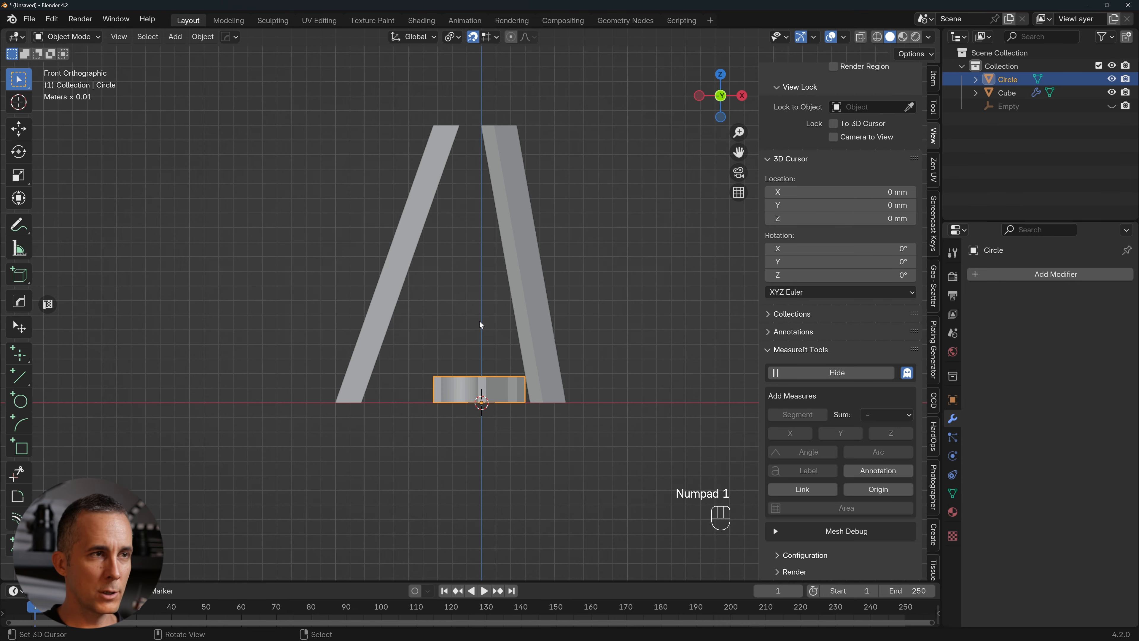
pyautogui.press('g')
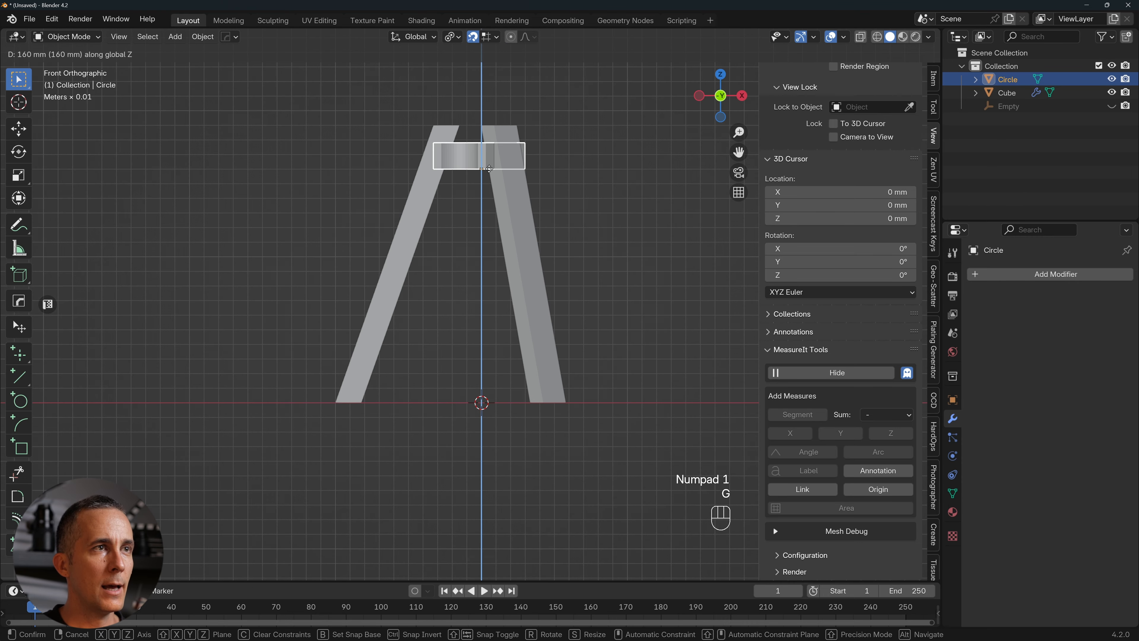
pyautogui.click(489, 151)
pyautogui.scroll(5, 506, 206)
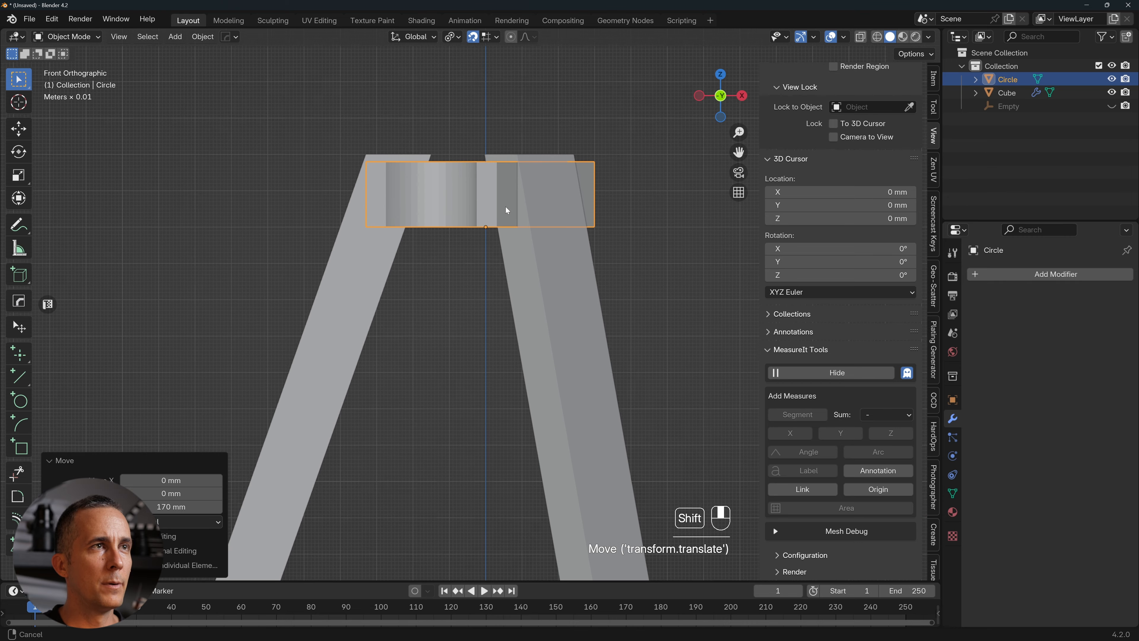
# Check the snapping options and raise the bracket along Z until its top is flush with the leg tops.
pyautogui.scroll(5, 470, 203)
pyautogui.press('g')
pyautogui.rightClick(486, 223)
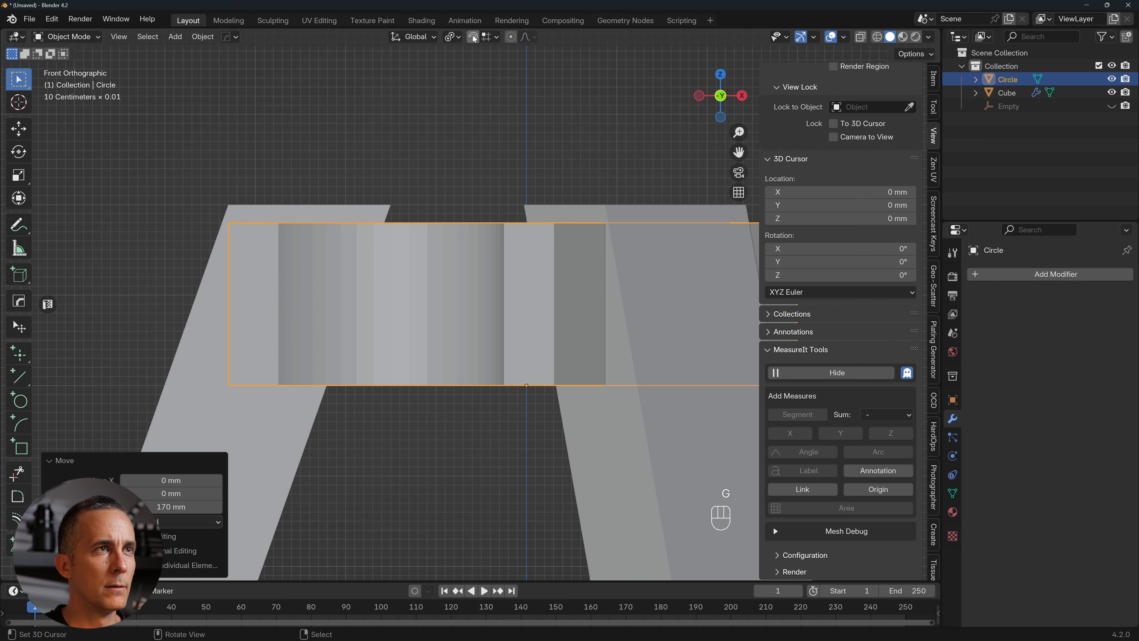
pyautogui.click(489, 36)
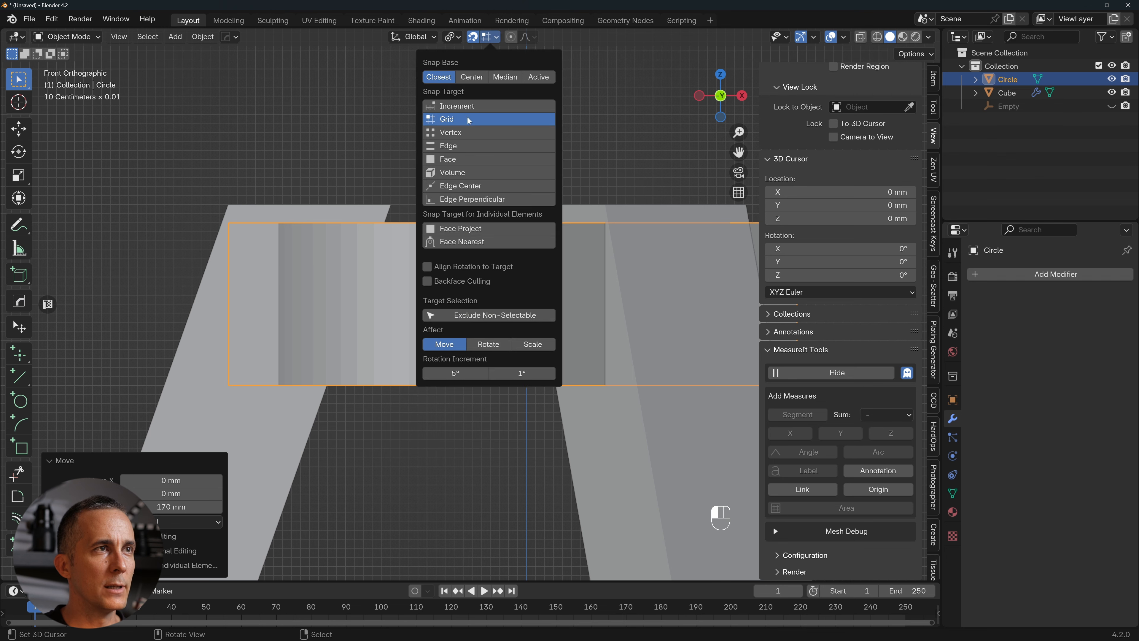
pyautogui.press('g')
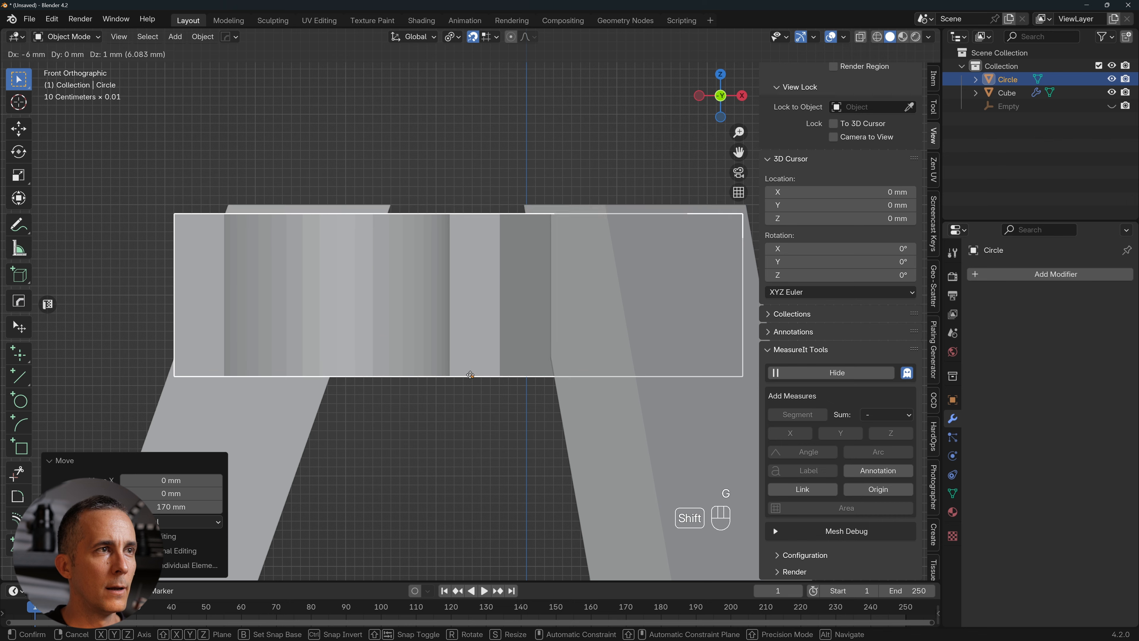
pyautogui.click(470, 372)
# Apply Shade Auto Smooth at 30° to the bracket and apply its Smooth by Angle modifier.
pyautogui.scroll(-4, 494, 255)
pyautogui.moveTo(392, 236); pyautogui.dragTo(481, 265, button='middle')
pyautogui.click(469, 306)
pyautogui.click(495, 310)
pyautogui.press('w')
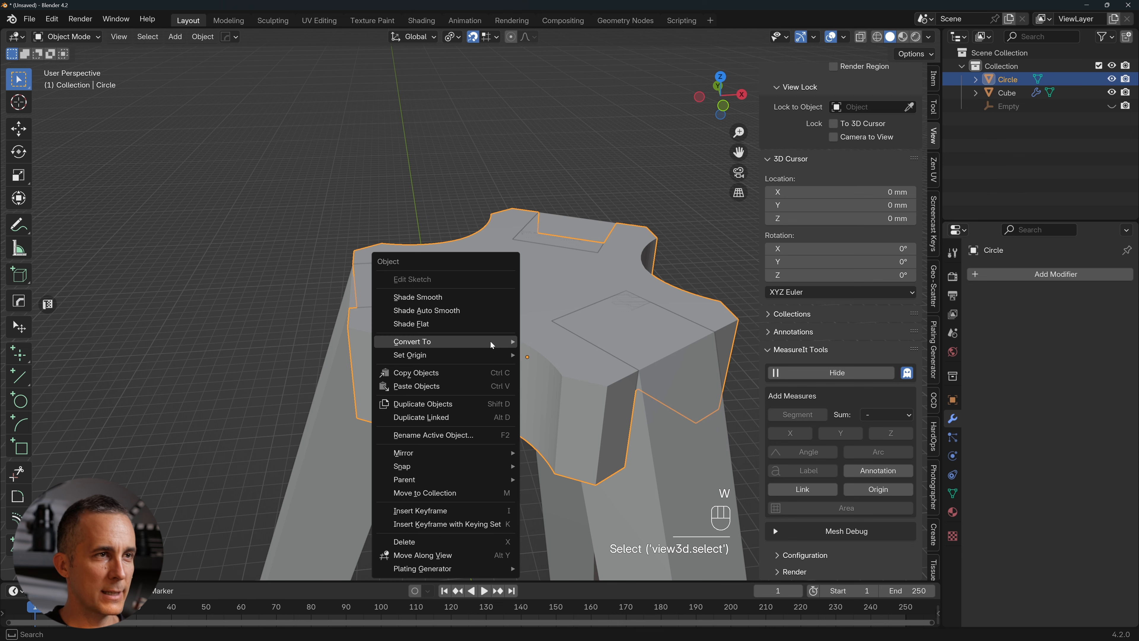
pyautogui.click(450, 316)
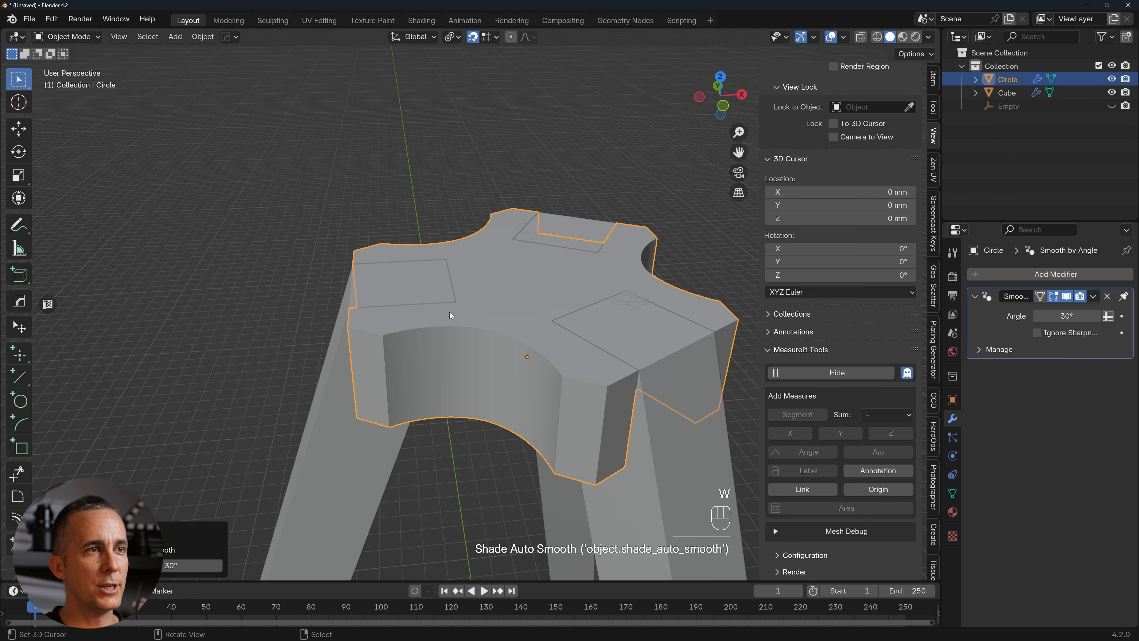
pyautogui.moveTo(499, 318); pyautogui.dragTo(505, 320, button='middle')
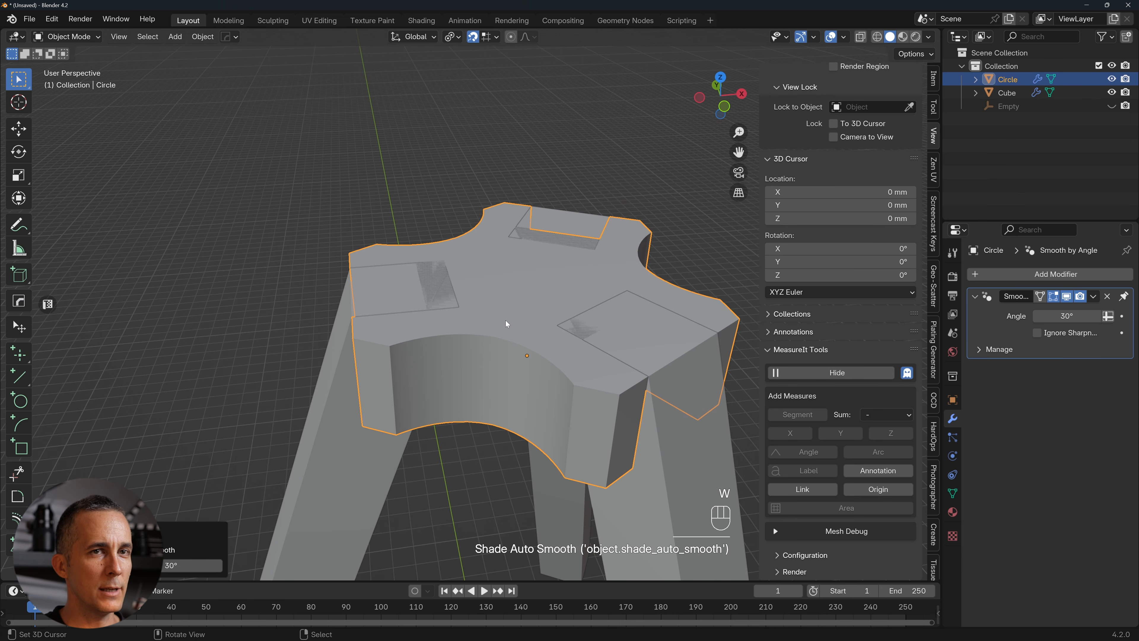
pyautogui.click(1092, 296)
pyautogui.click(1025, 315)
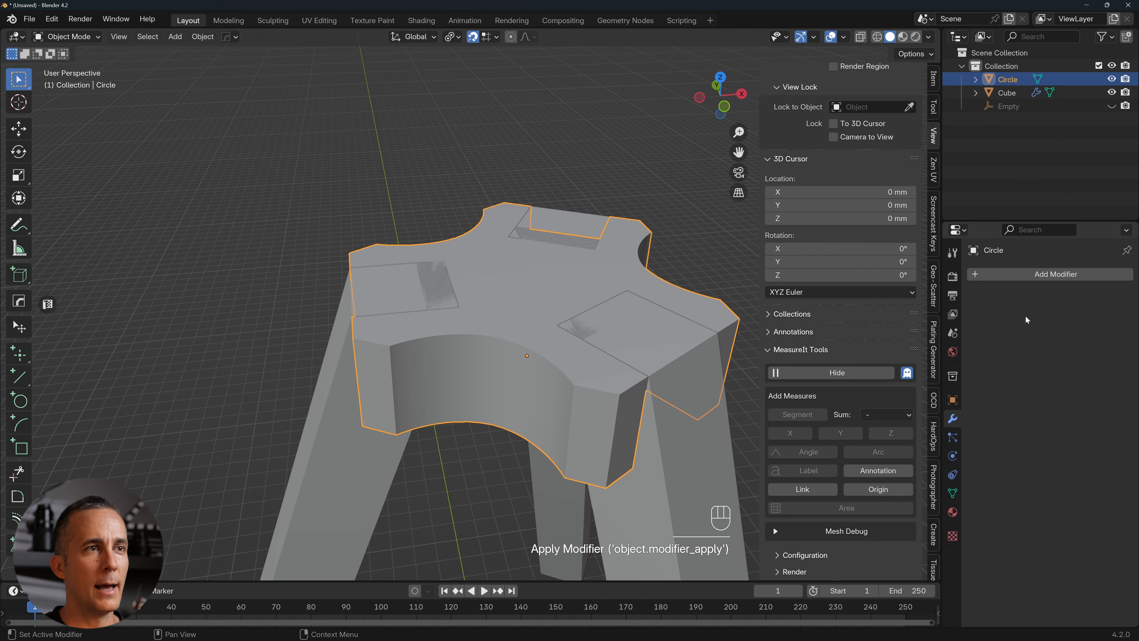
# Keep the bracket selected and turn off snapping for free movement.
pyautogui.moveTo(486, 344); pyautogui.dragTo(465, 287, button='middle')
pyautogui.click(428, 289)
pyautogui.click(484, 288)
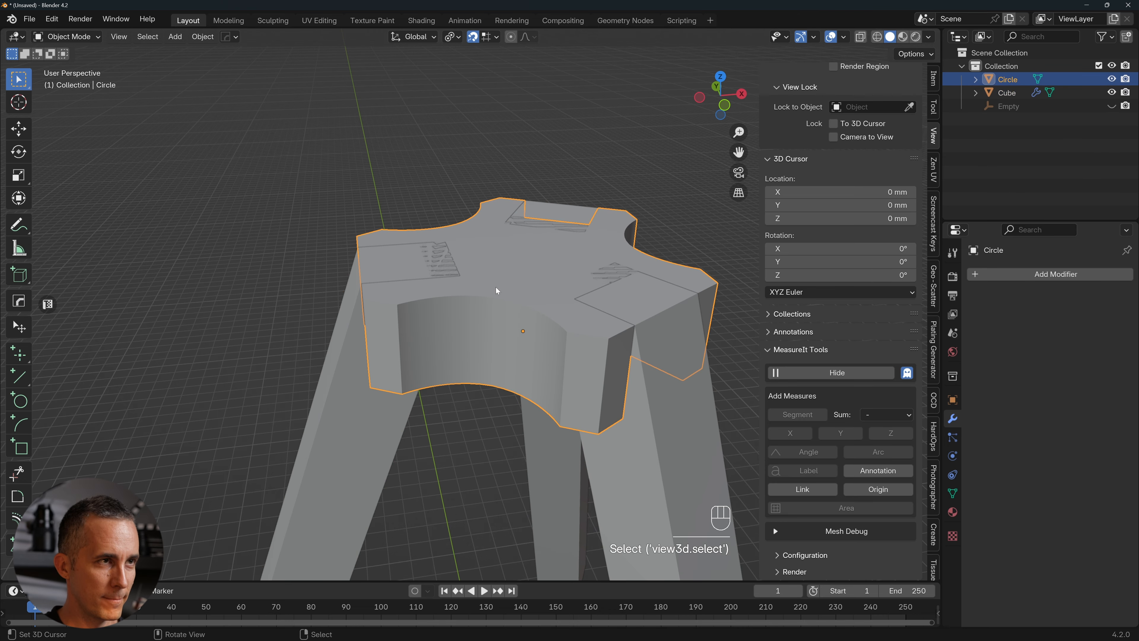
pyautogui.press('g')
pyautogui.rightClick(497, 288)
pyautogui.click(473, 37)
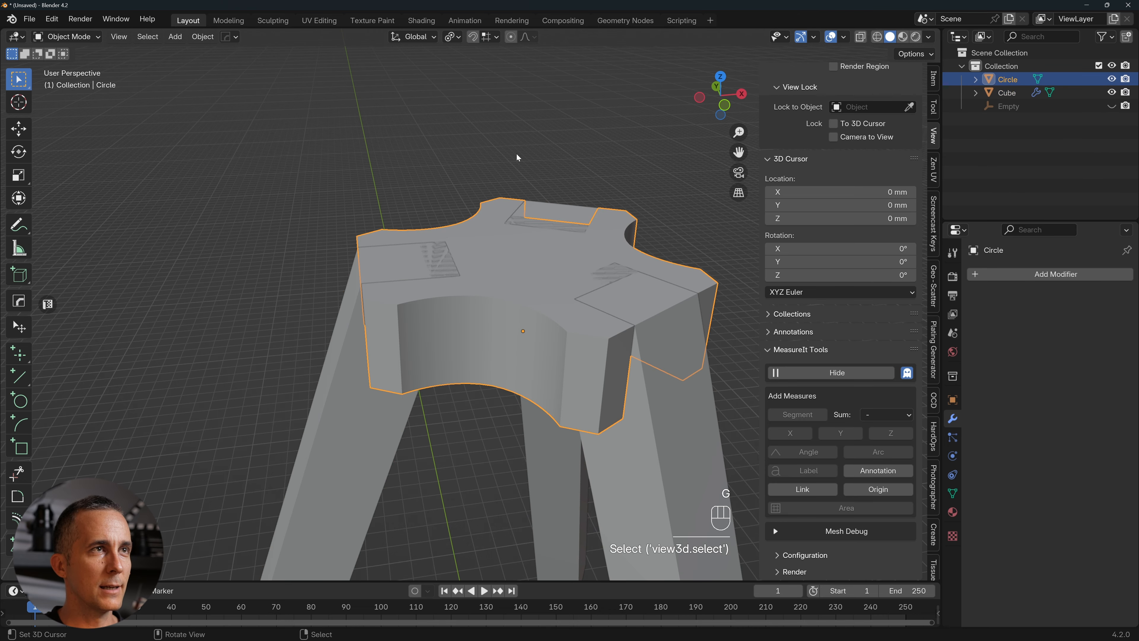
# Try raising the bracket freely along Z above the leg tops and undo the move.
pyautogui.press('g')
pyautogui.press('z')
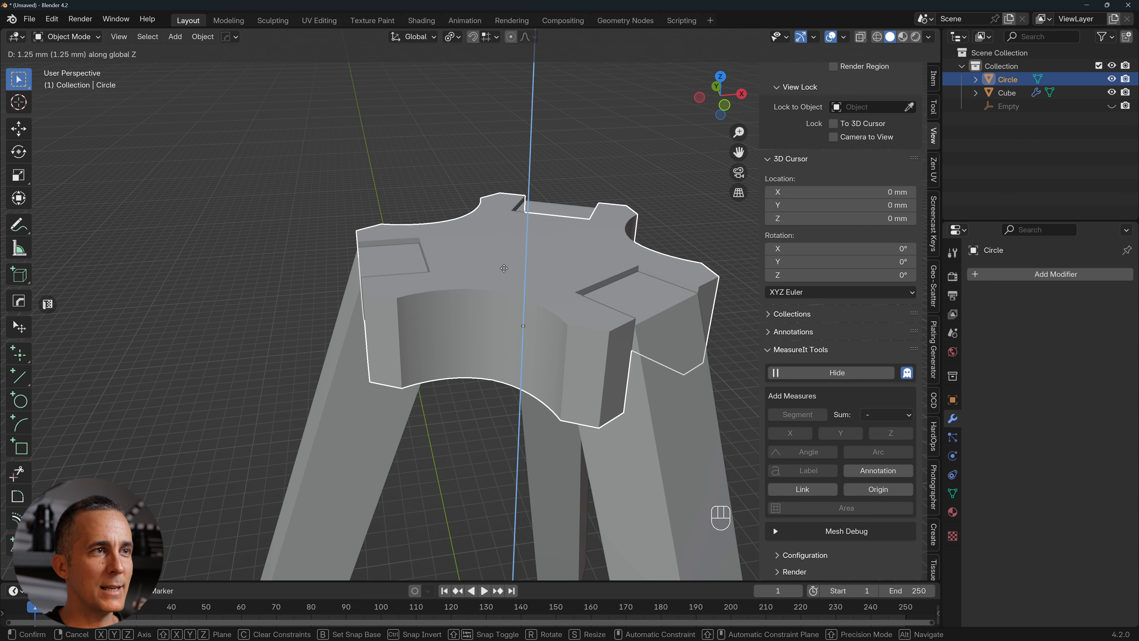
pyautogui.click(509, 266)
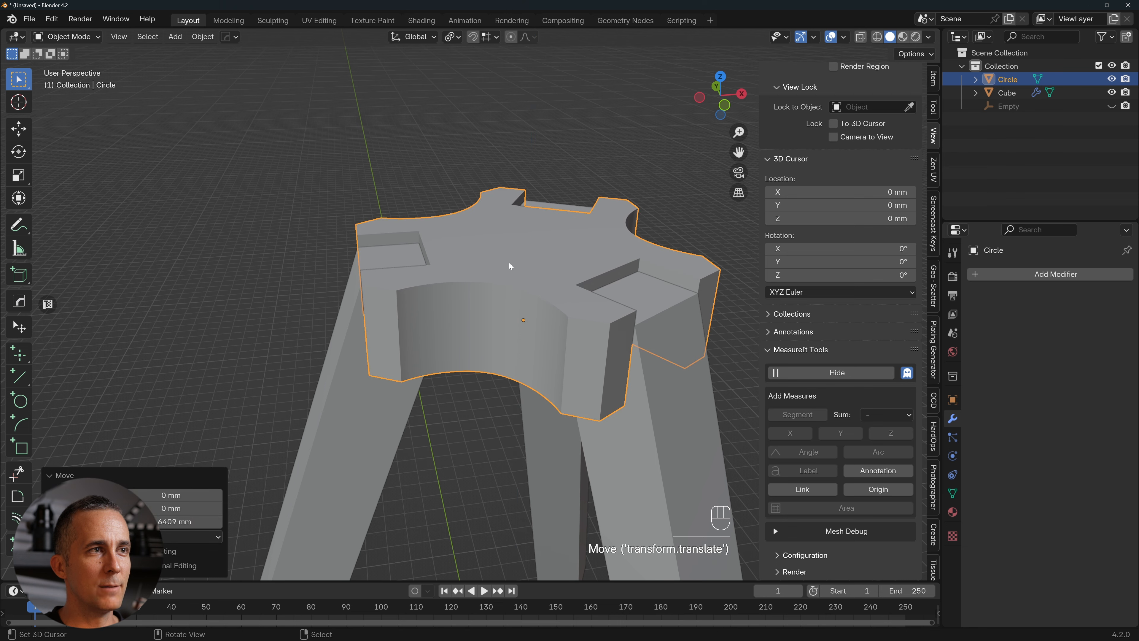
pyautogui.hotkey('ctrl', 'z')
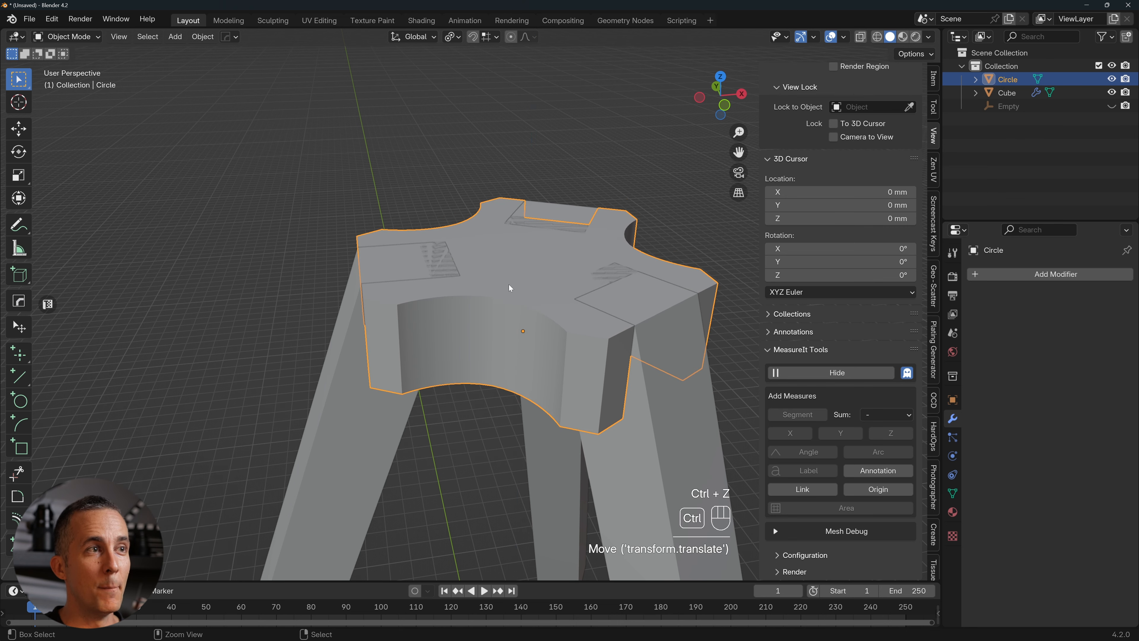
# Nudge the bracket along Z without snapping, keeping its top face level with the leg tops.
pyautogui.moveTo(508, 281); pyautogui.dragTo(464, 334, button='middle')
pyautogui.scroll(4, 433, 311)
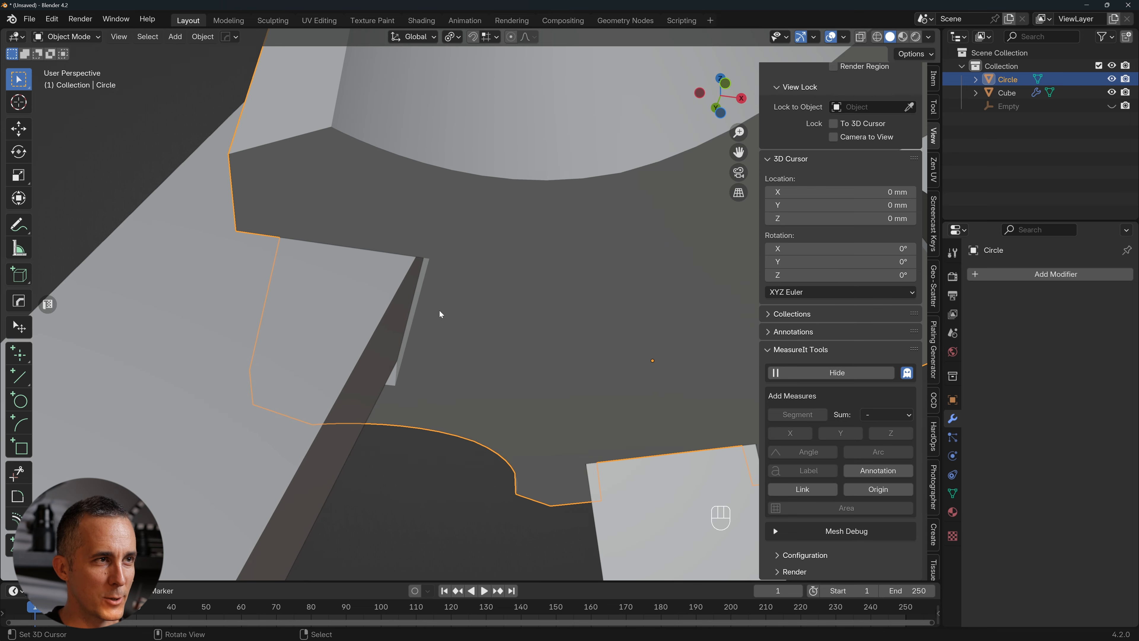
pyautogui.press('g')
pyautogui.press('z')
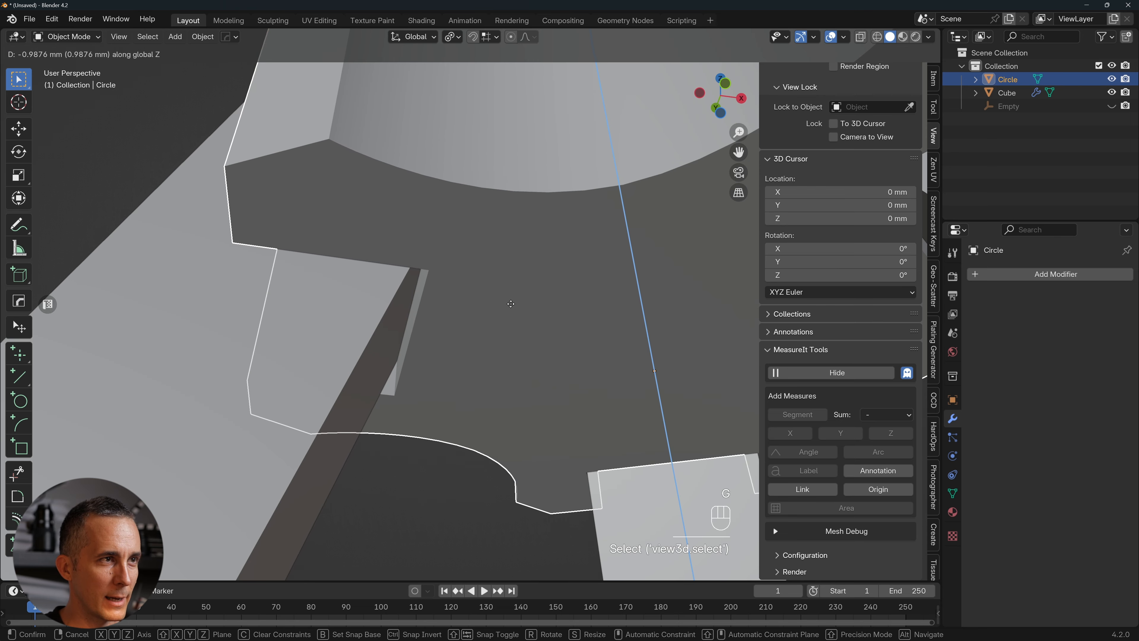
pyautogui.click(517, 271)
pyautogui.moveTo(515, 275); pyautogui.dragTo(474, 280, button='middle')
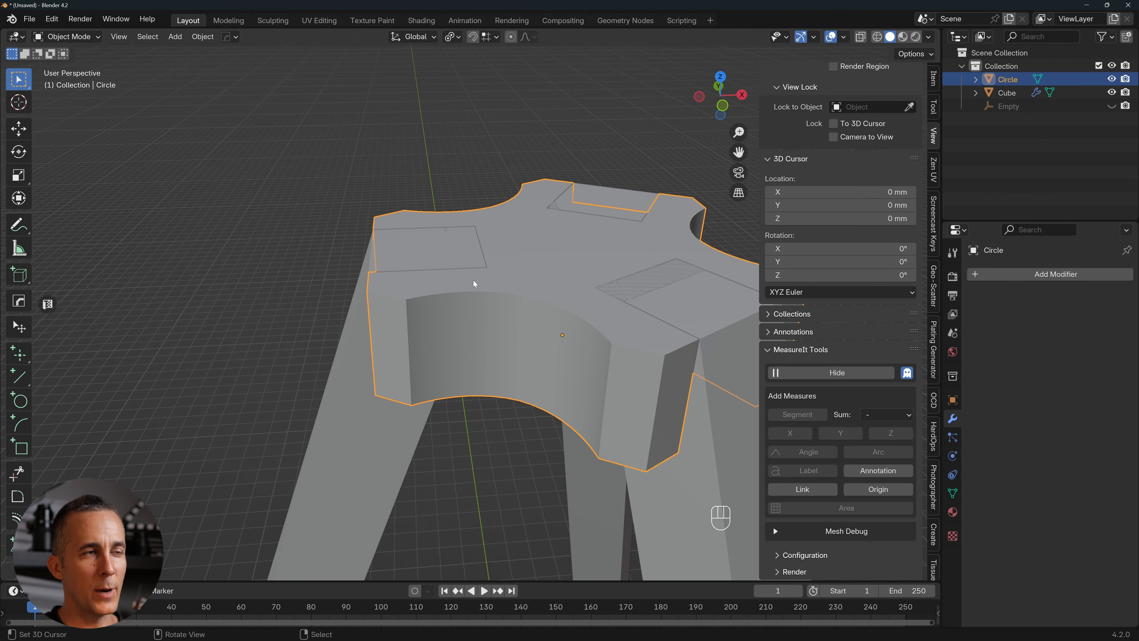
# Display the model as a front wireframe and select the arrayed legs object Cube.
pyautogui.press('KP_1')
pyautogui.hotkey('shift', 'z')
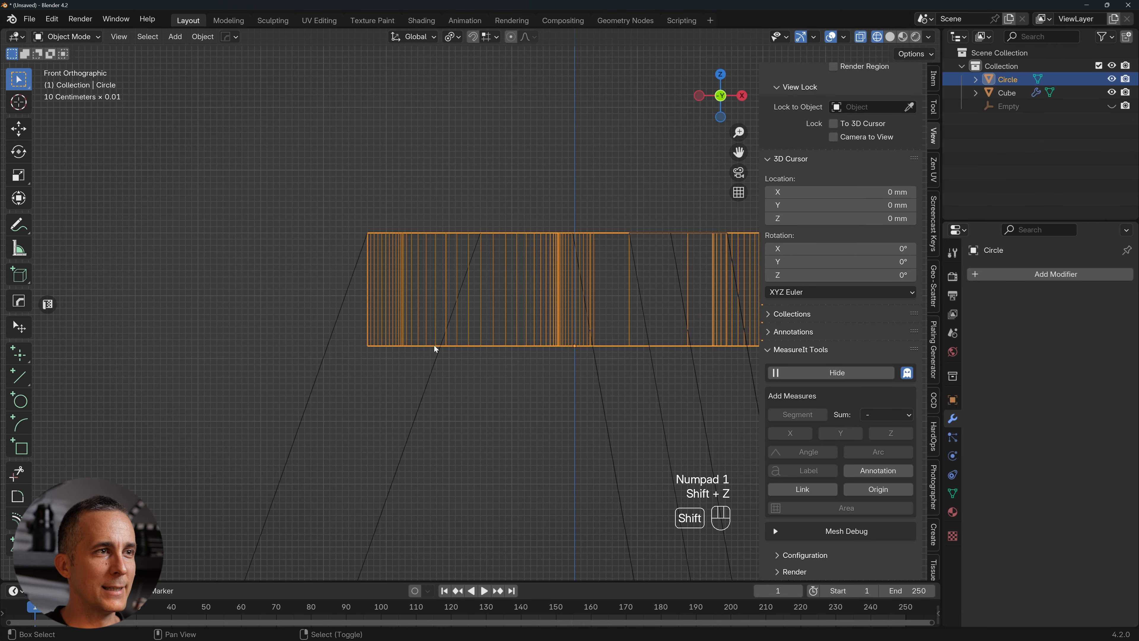
pyautogui.click(423, 380)
pyautogui.click(432, 372)
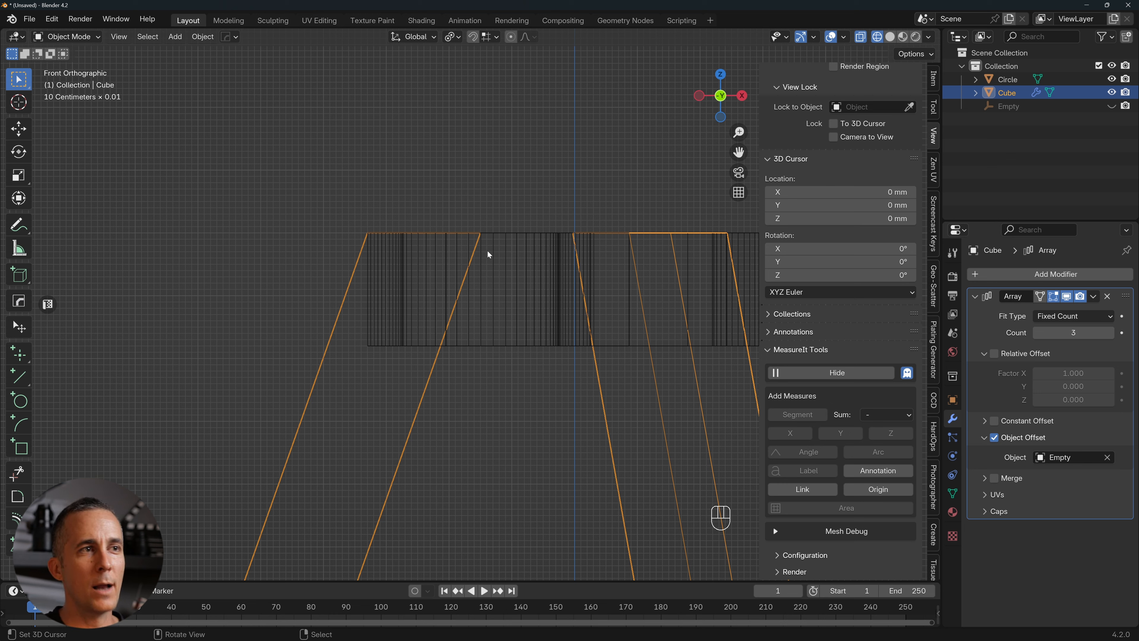
# Edit the legs' edges, add a single loop cut across the leg, and slide it level with the bracket's underside.
pyautogui.moveTo(477, 248); pyautogui.dragTo(437, 247, button='middle')
pyautogui.press('Tab')
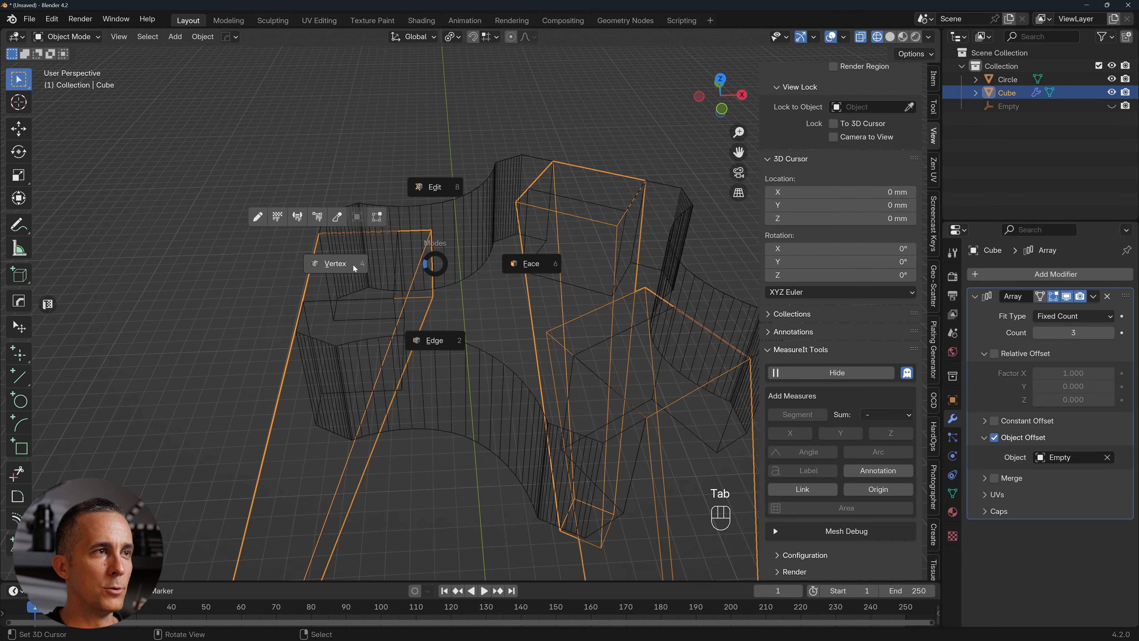
pyautogui.click(437, 342)
pyautogui.click(433, 264)
pyautogui.press('KP_1')
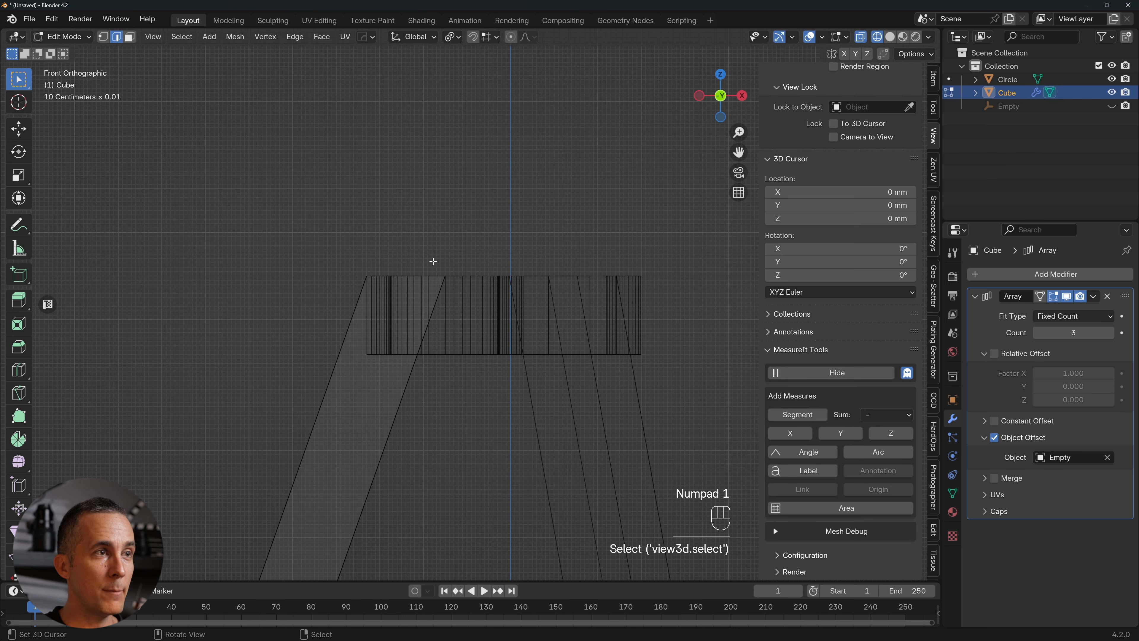
pyautogui.hotkey('ctrl', 'r')
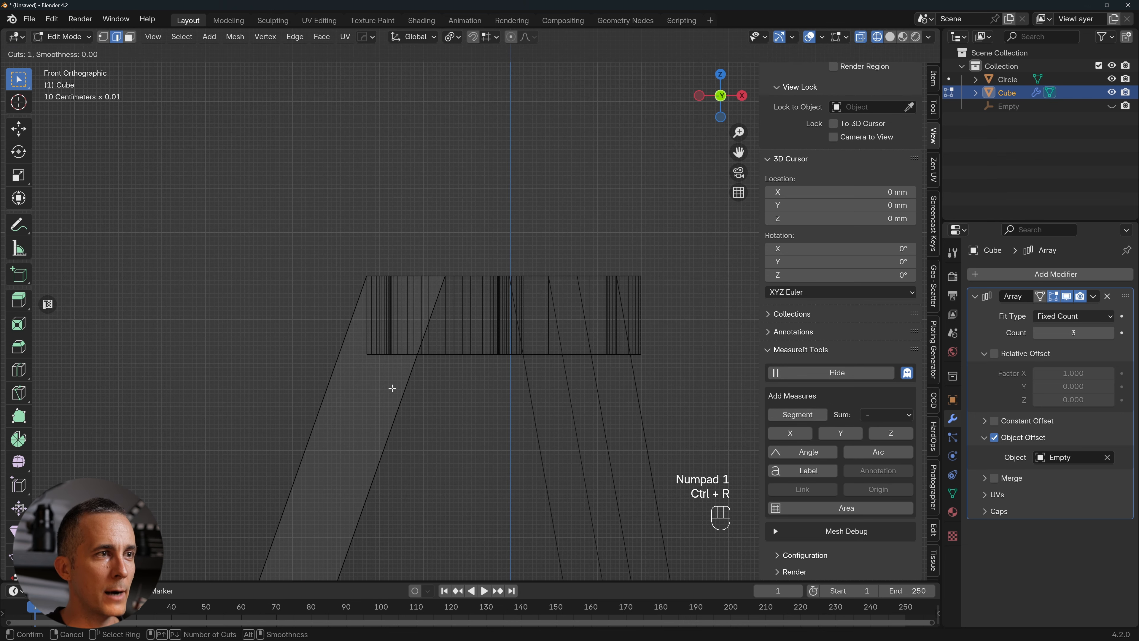
pyautogui.click(389, 389)
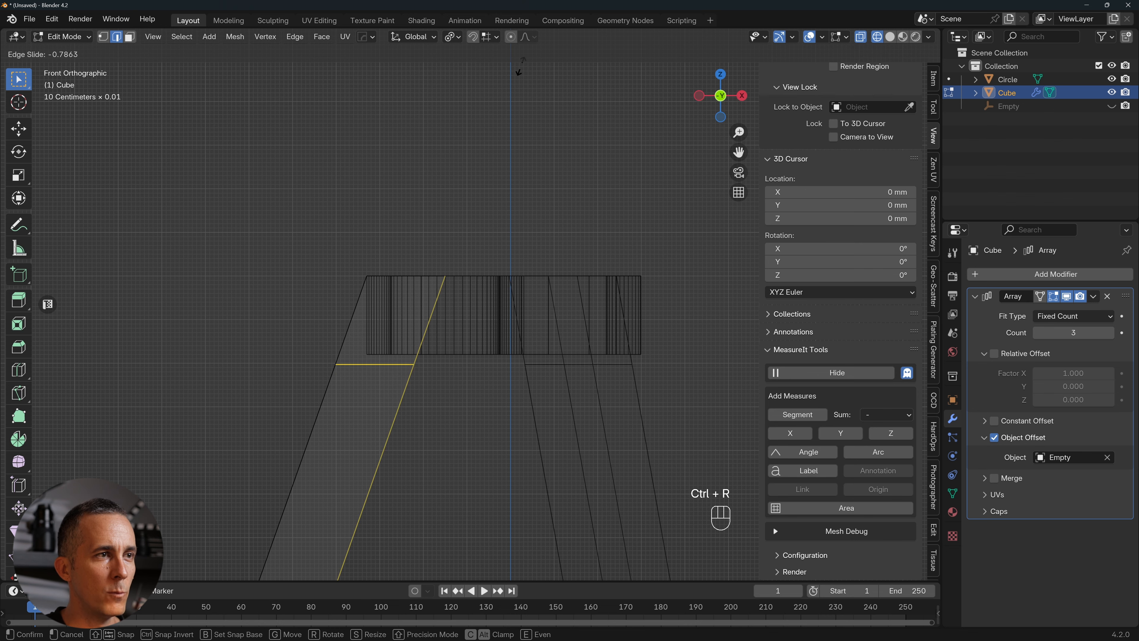
pyautogui.click(524, 57)
pyautogui.scroll(7, 434, 332)
pyautogui.keyDown('shift'); pyautogui.moveTo(434, 334); pyautogui.dragTo(666, 196, button='middle'); pyautogui.keyUp('shift')
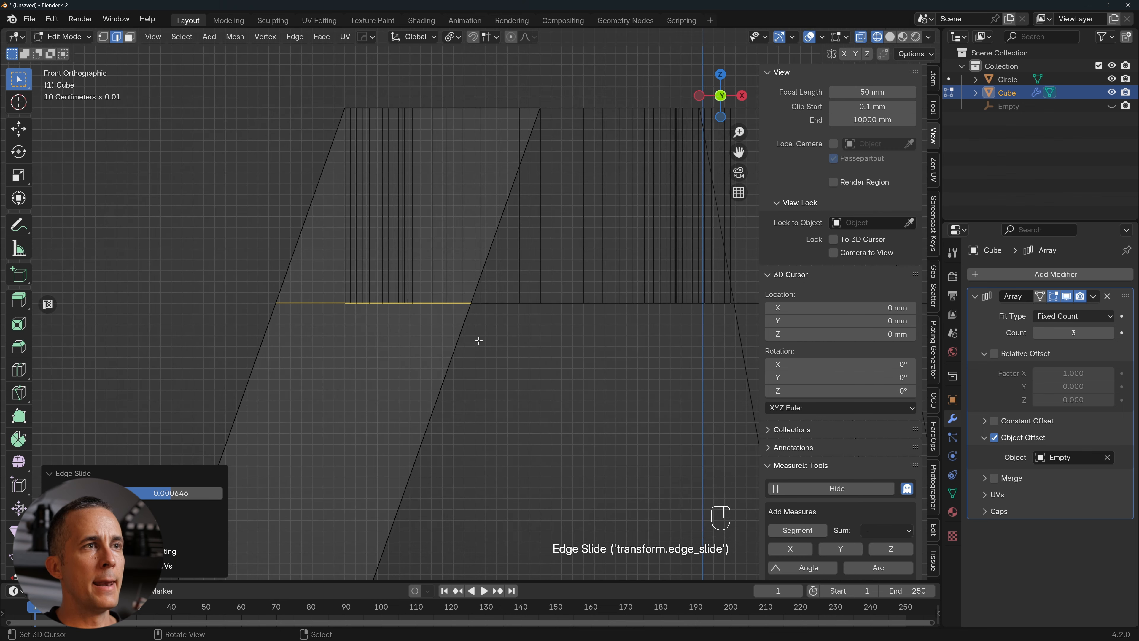
pyautogui.scroll(-2, 478, 341)
pyautogui.moveTo(458, 336)
pyautogui.keyDown('shift'); pyautogui.mouseDown(button='middle')
pyautogui.moveTo(412, 349)
pyautogui.moveTo(458, 348)
pyautogui.moveTo(476, 385)
pyautogui.moveTo(455, 384)
pyautogui.moveTo(460, 397)
pyautogui.moveTo(468, 354)
pyautogui.moveTo(414, 290)
pyautogui.moveTo(414, 270)
pyautogui.moveTo(370, 292)
pyautogui.moveTo(431, 303)
pyautogui.mouseUp(button='middle'); pyautogui.keyUp('shift')
# Select the leg's inner face above the loop cut and scale it to 0 along X to make it vertical.
pyautogui.hotkey('shift', 'z')
pyautogui.hotkey('shift', 'z')
pyautogui.press('KP_1')
pyautogui.press('Tab')
pyautogui.click(388, 300)
pyautogui.press('s')
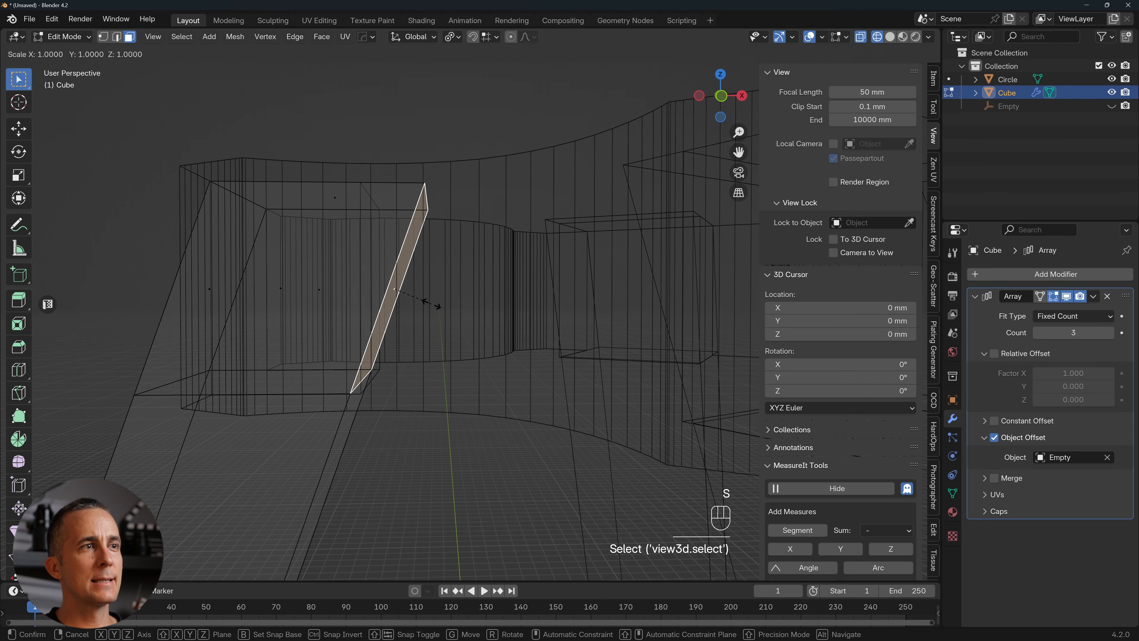
pyautogui.press('x')
pyautogui.press('0')
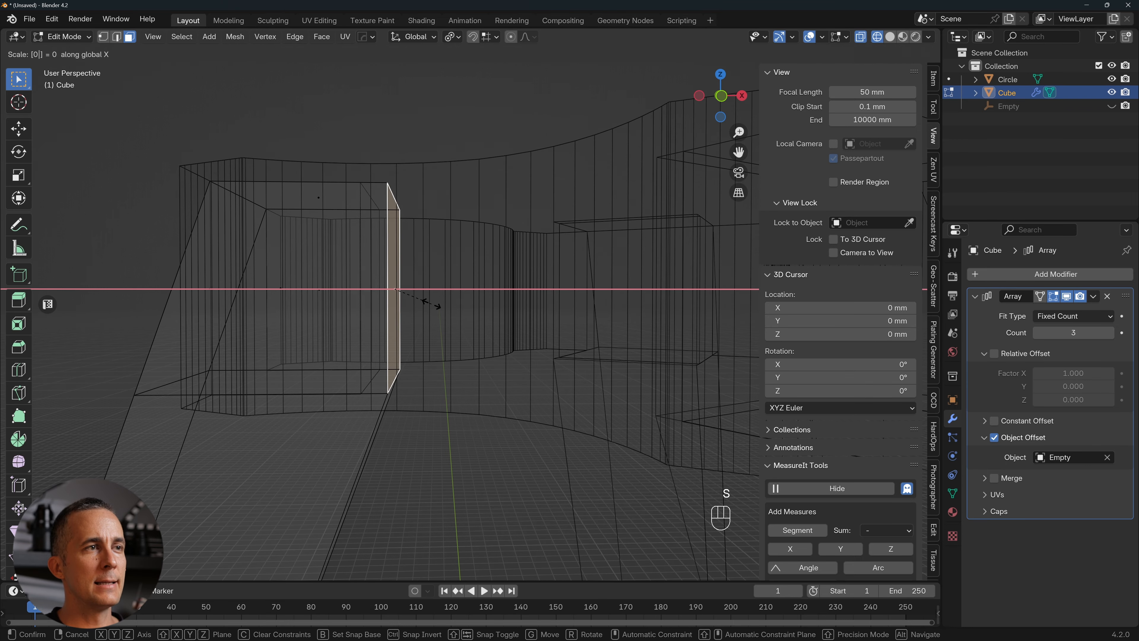
pyautogui.click(431, 303)
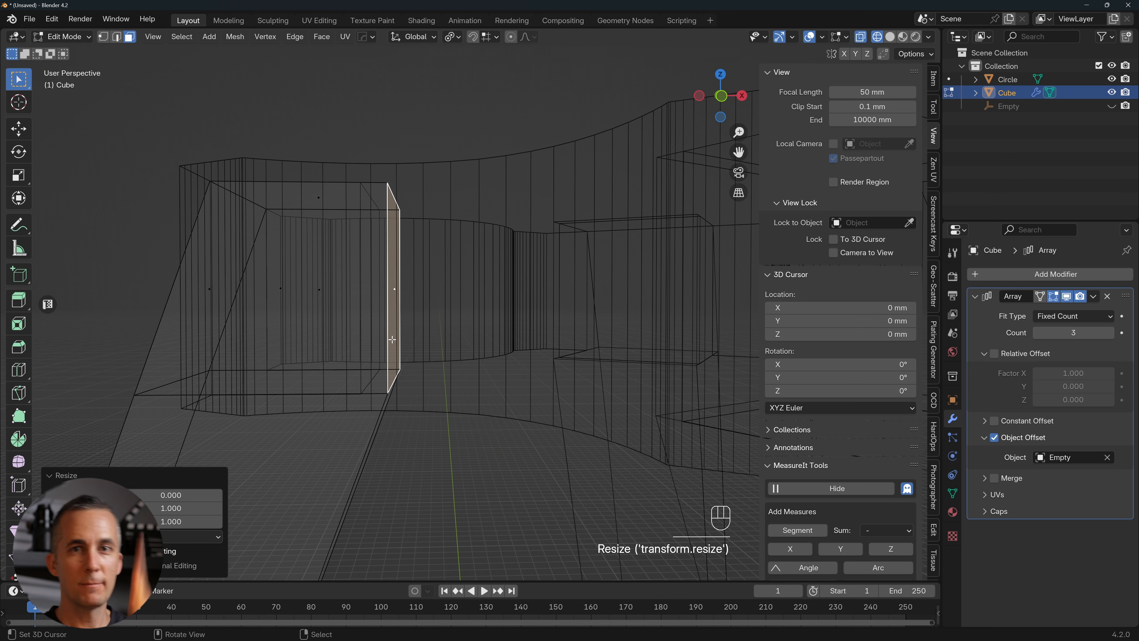
# Select the front edge of the leg's loop cut, check its length with the edge length overlay, and hide the overlay again.
pyautogui.moveTo(392, 340); pyautogui.dragTo(371, 333, button='middle')
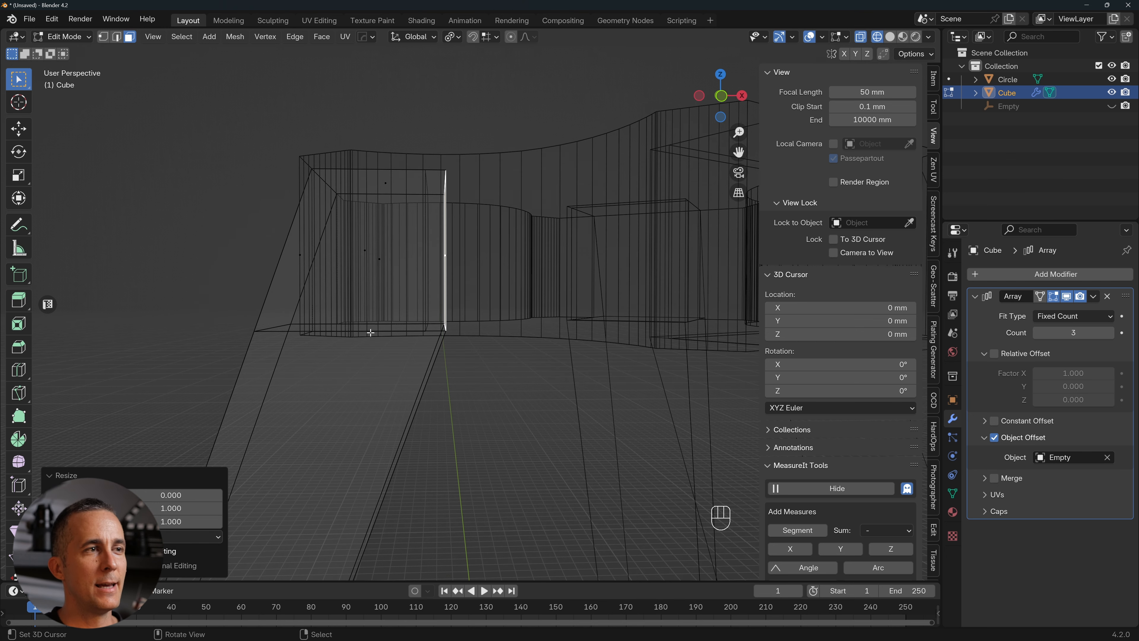
pyautogui.click(386, 326)
pyautogui.press('Tab')
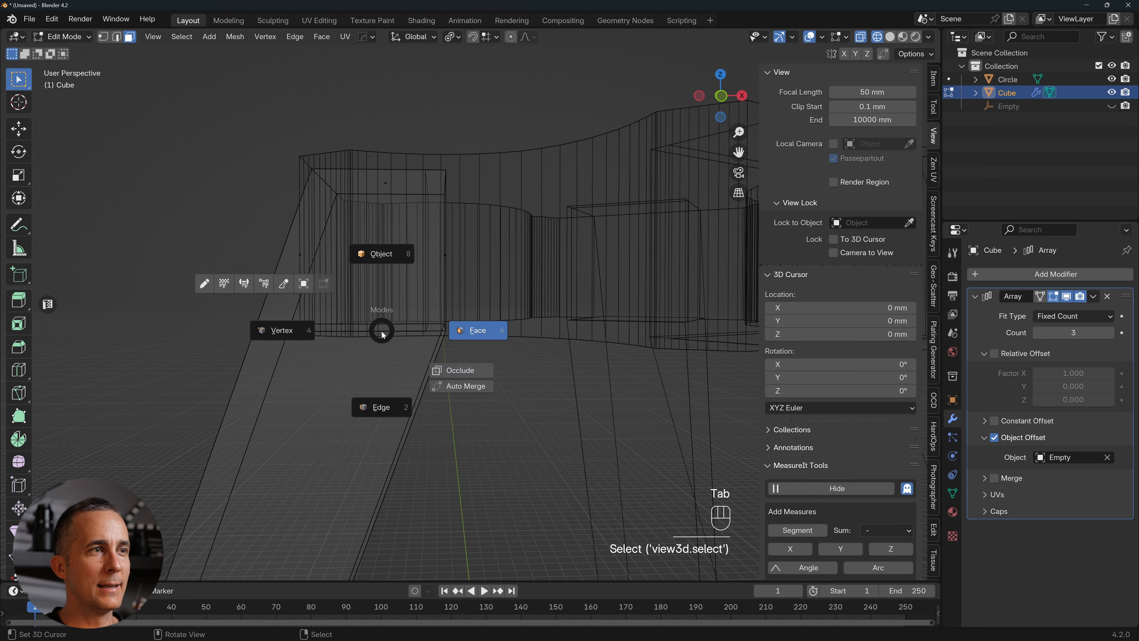
pyautogui.moveTo(335, 332); pyautogui.dragTo(305, 354, button='middle')
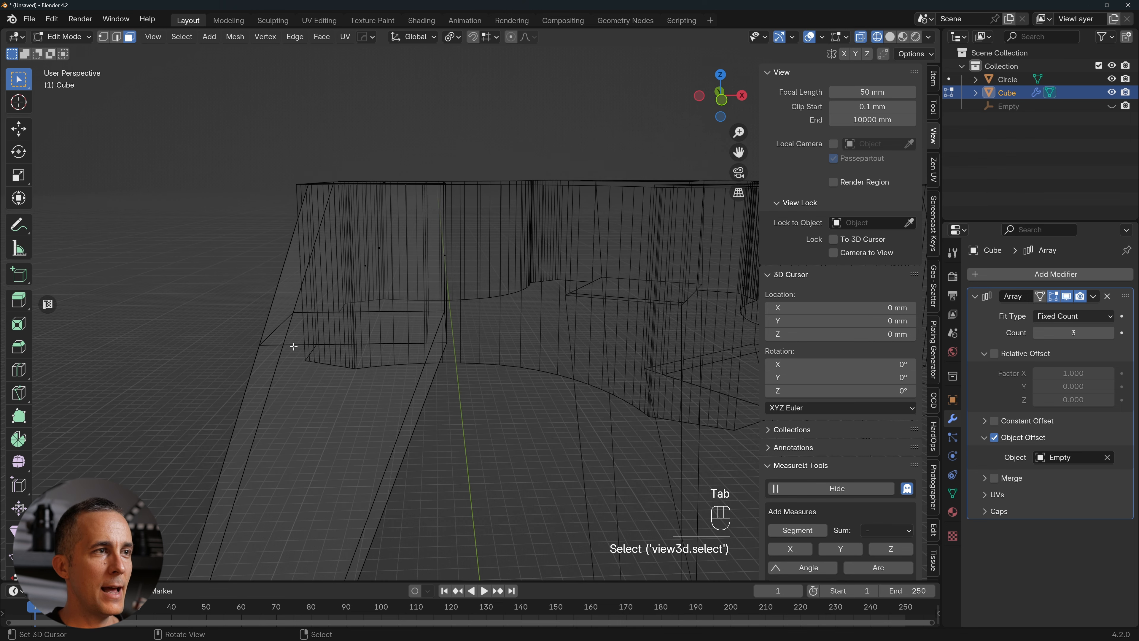
pyautogui.press('Tab')
pyautogui.click(298, 342)
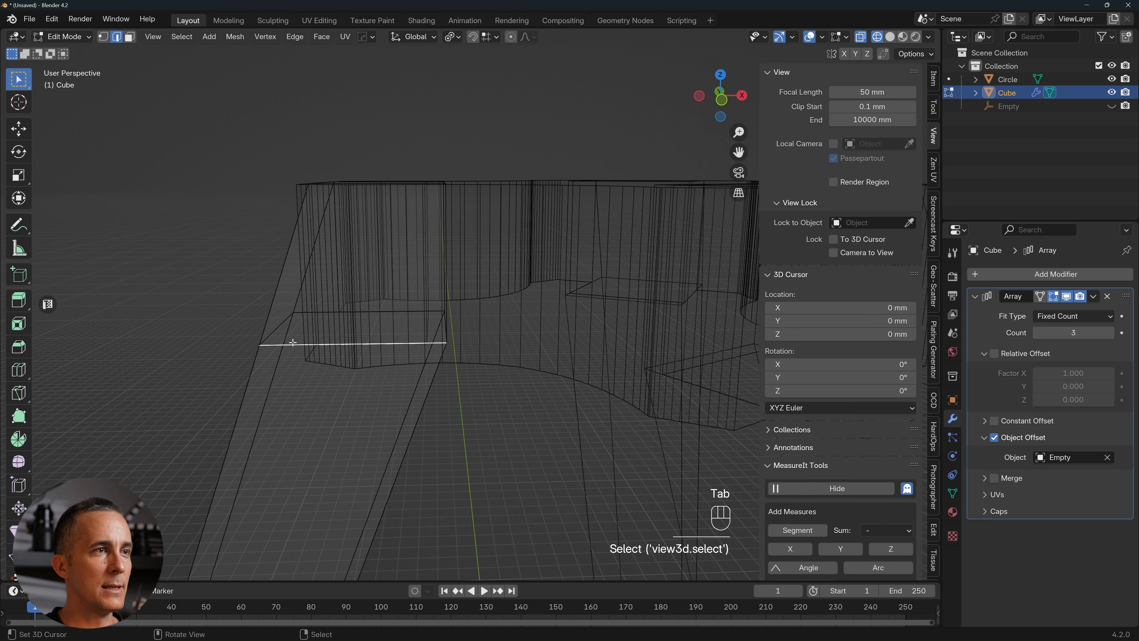
pyautogui.click(846, 36)
pyautogui.click(770, 218)
pyautogui.scroll(5, 371, 352)
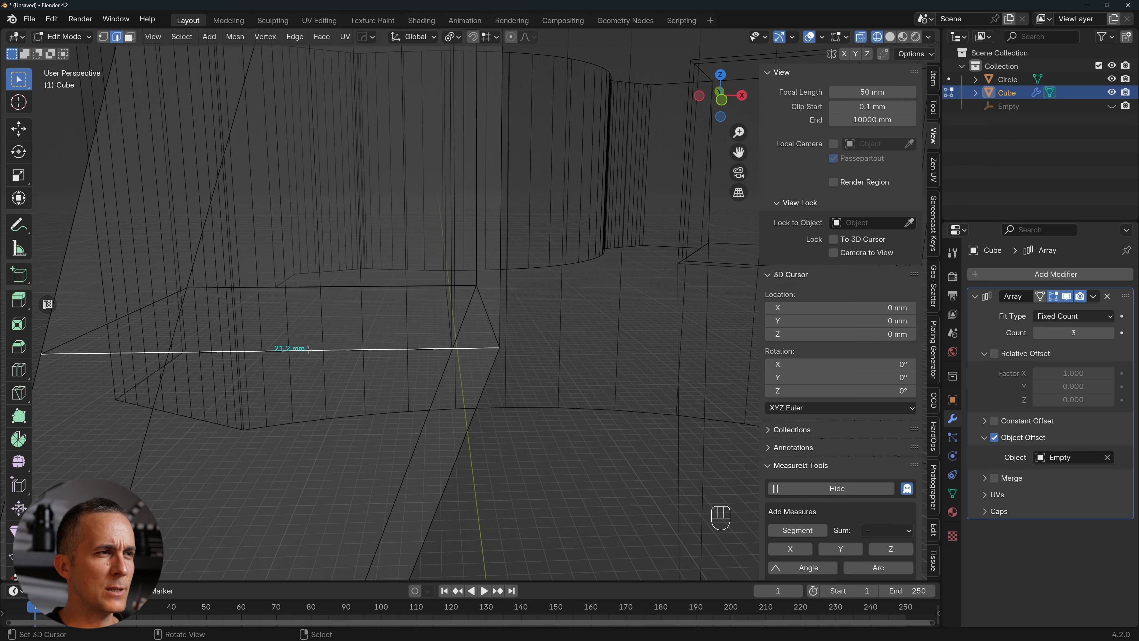
pyautogui.scroll(-1, 307, 349)
pyautogui.scroll(-1, 314, 353)
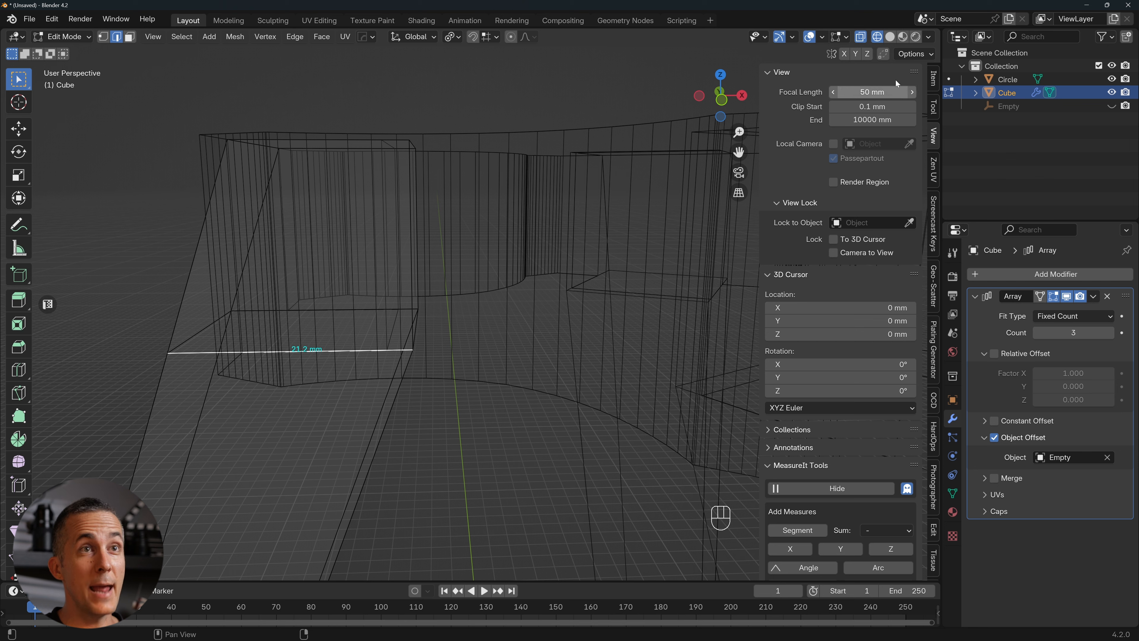
pyautogui.click(841, 39)
pyautogui.click(778, 202)
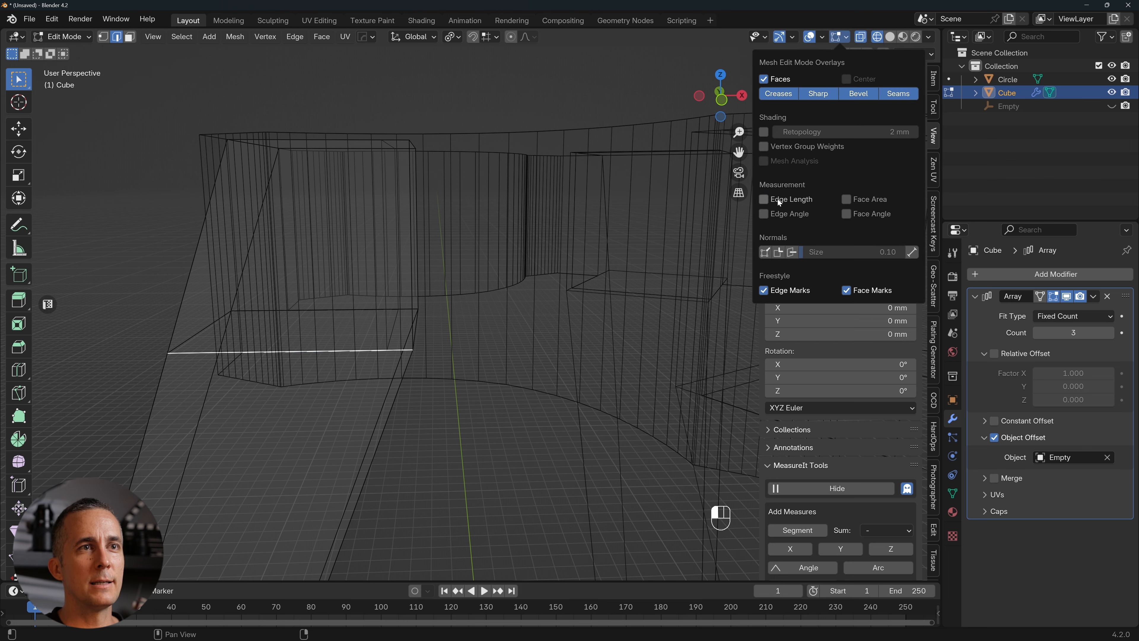
# Add a MeasureIt segment measurement between the two end vertices of the loop cut's front edge.
pyautogui.scroll(-3, 802, 328)
pyautogui.press('Tab')
pyautogui.click(206, 394)
pyautogui.scroll(-3, 802, 404)
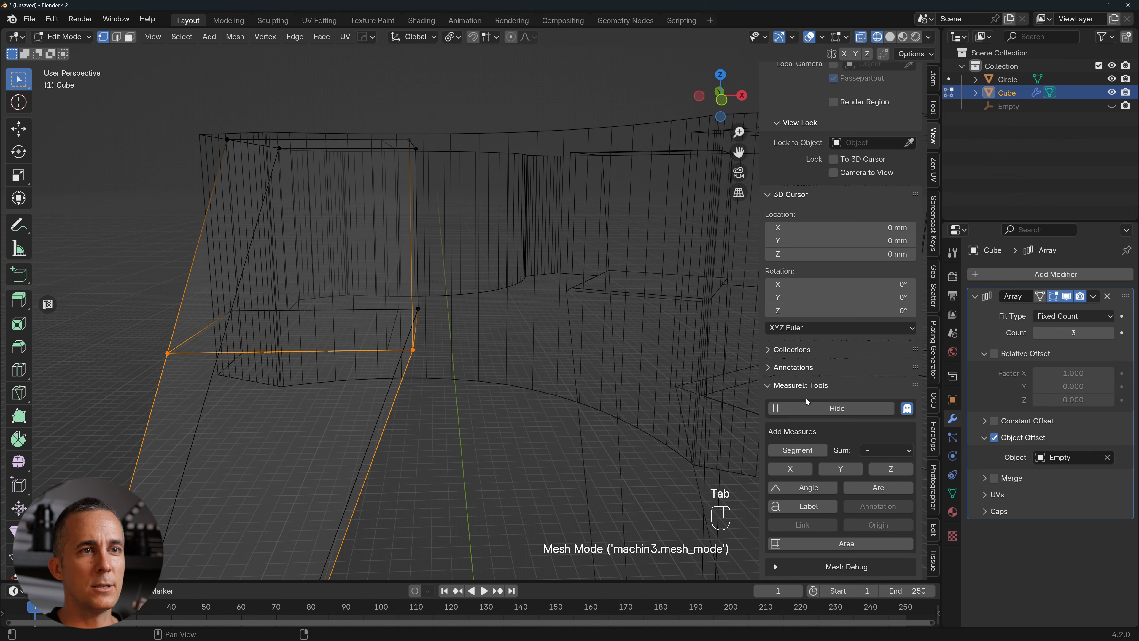
pyautogui.click(797, 414)
pyautogui.keyDown('shift'); pyautogui.moveTo(382, 348); pyautogui.dragTo(426, 316, button='middle'); pyautogui.keyUp('shift')
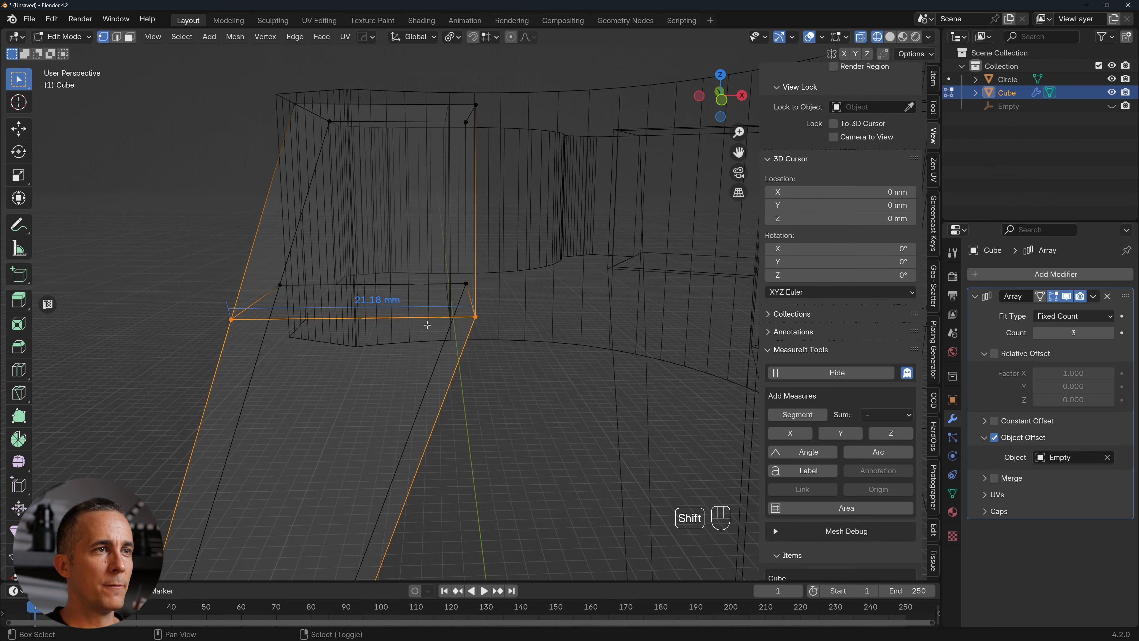
# Move the leg's vertical inner face outward along X until the measured width at the loop cut is 18 mm.
pyautogui.press('Tab')
pyautogui.click(508, 308)
pyautogui.moveTo(516, 247); pyautogui.dragTo(465, 258, button='middle')
pyautogui.click(463, 224)
pyautogui.press('KP_1')
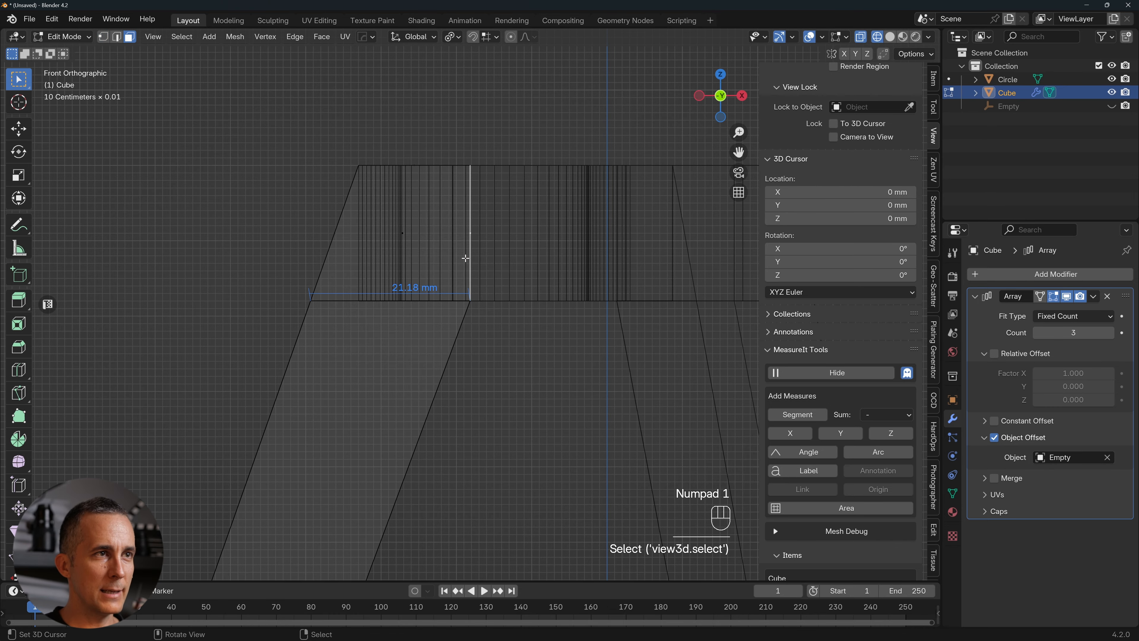
pyautogui.press('g')
pyautogui.press('x')
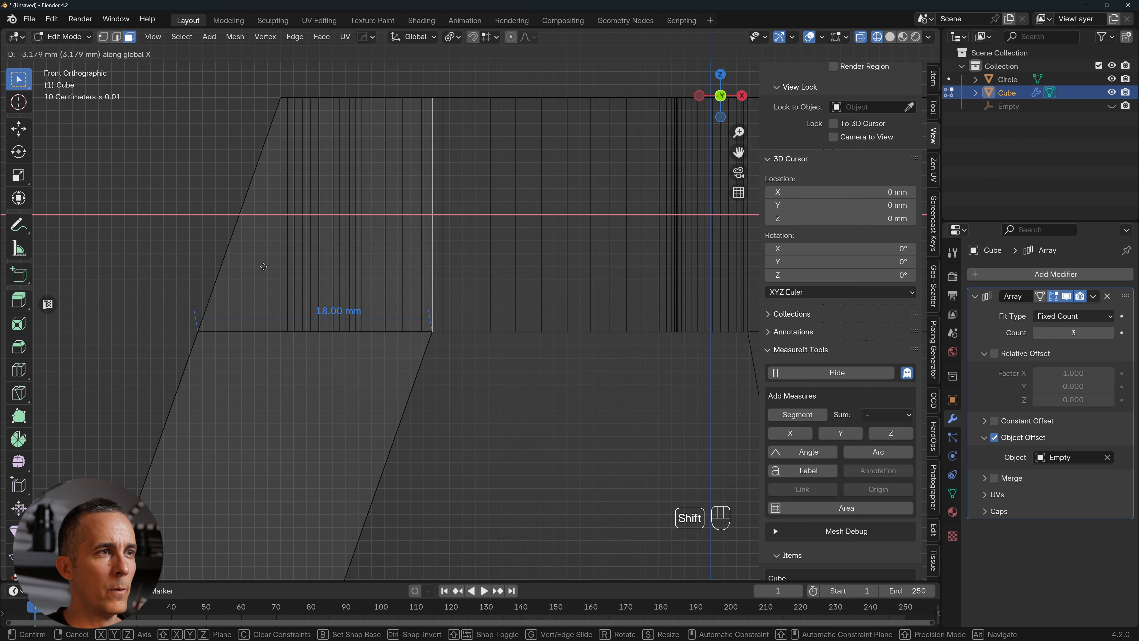
pyautogui.click(264, 264)
pyautogui.scroll(-2, 450, 280)
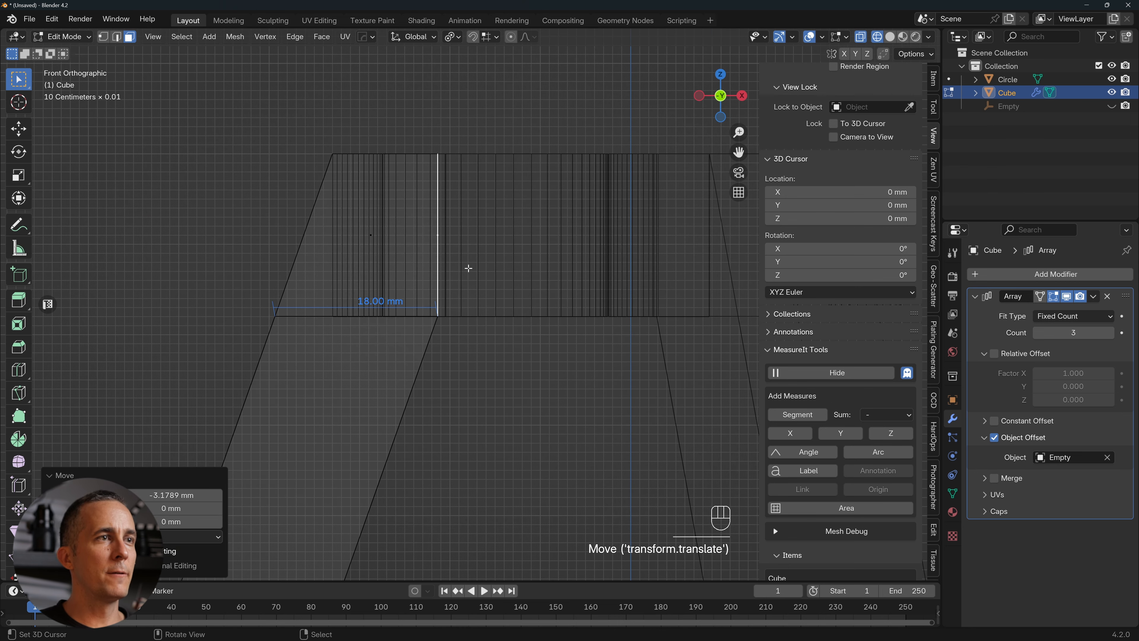
# Finish editing the legs, switch to solid shading, and open the bracket Circle for face editing.
pyautogui.press('Tab')
pyautogui.click(480, 196)
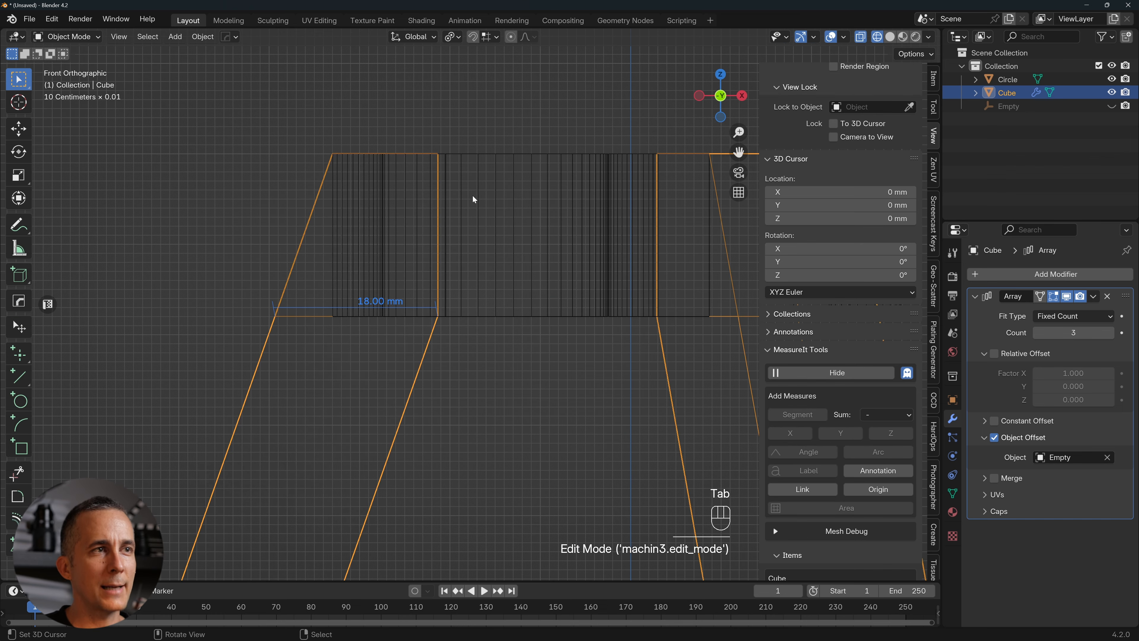
pyautogui.moveTo(473, 218)
pyautogui.mouseDown(button='middle')
pyautogui.moveTo(468, 327)
pyautogui.moveTo(430, 305)
pyautogui.moveTo(449, 303)
pyautogui.mouseUp(button='middle')
pyautogui.hotkey('shift', 'z')
pyautogui.click(450, 303)
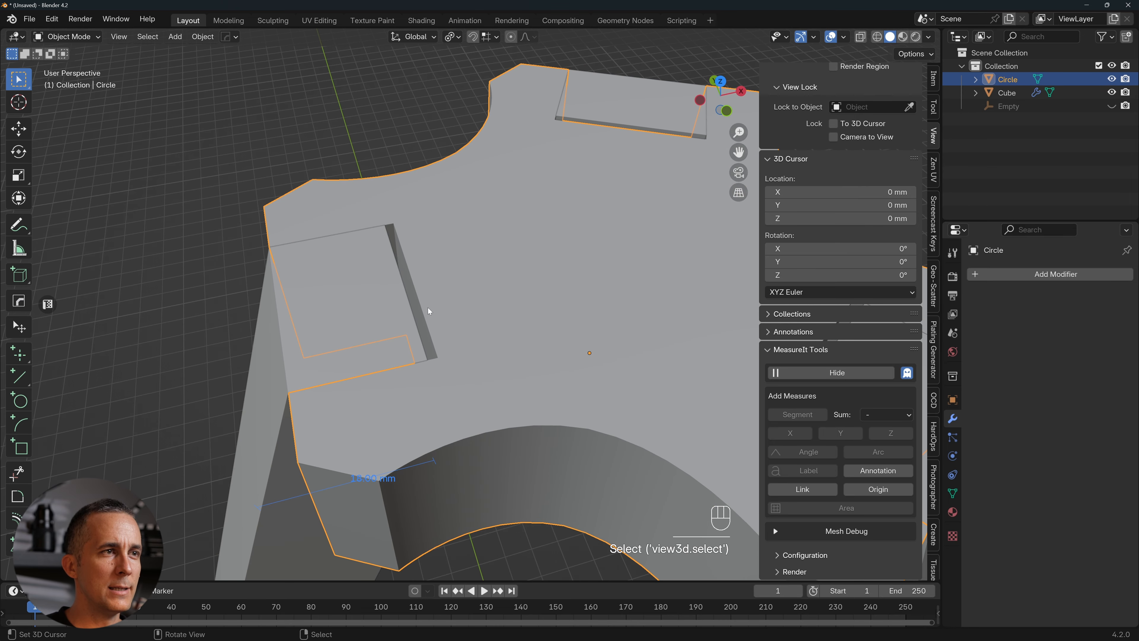
pyautogui.press('Tab')
pyautogui.keyDown('shift'); pyautogui.click(558, 258); pyautogui.keyUp('shift')
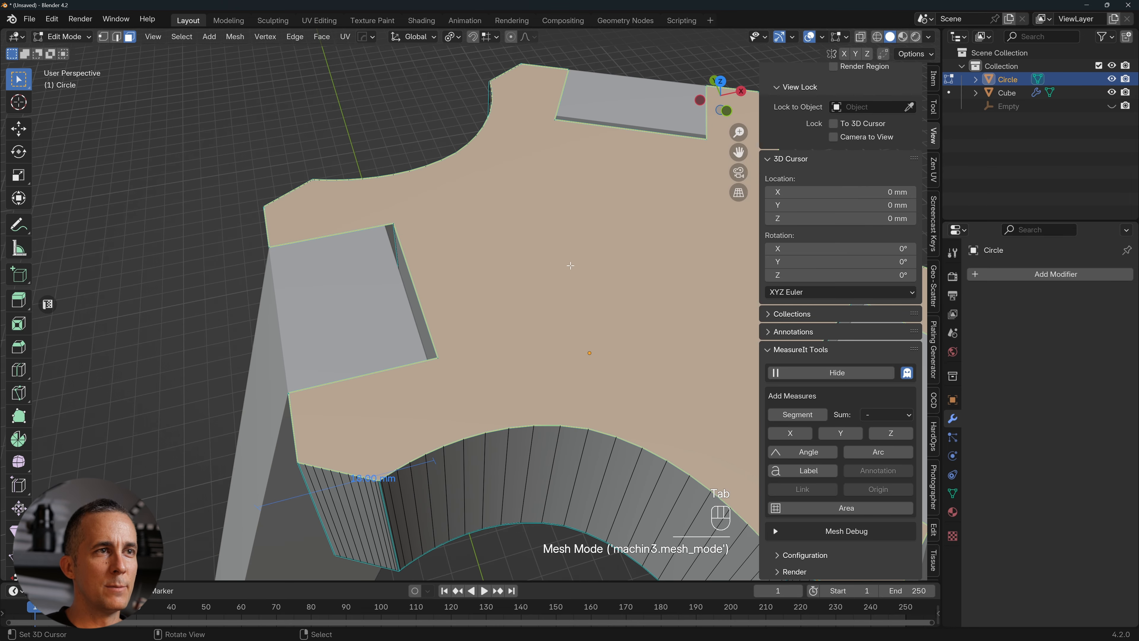
# Select the inner end walls of all three leg slots in the bracket.
pyautogui.moveTo(422, 282); pyautogui.dragTo(397, 296, button='middle')
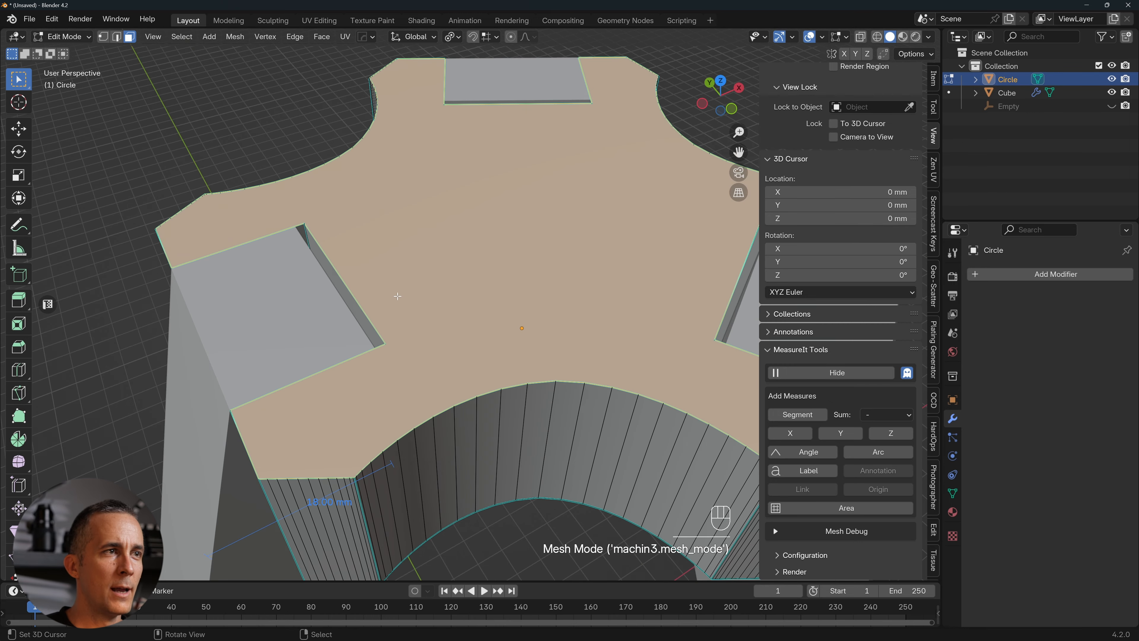
pyautogui.rightClick(358, 305)
pyautogui.keyDown('shift'); pyautogui.moveTo(601, 283); pyautogui.dragTo(345, 349, button='middle'); pyautogui.keyUp('shift')
pyautogui.keyDown('shift'); pyautogui.click(226, 312); pyautogui.keyUp('shift')
pyautogui.moveTo(226, 313); pyautogui.dragTo(305, 258, button='middle')
pyautogui.keyDown('shift'); pyautogui.click(343, 409); pyautogui.keyUp('shift')
pyautogui.moveTo(313, 410); pyautogui.dragTo(432, 279, button='middle')
# Set the transform orientation to Normal and move the three slot end walls along normal Z to meet the legs' inner faces.
pyautogui.click(430, 36)
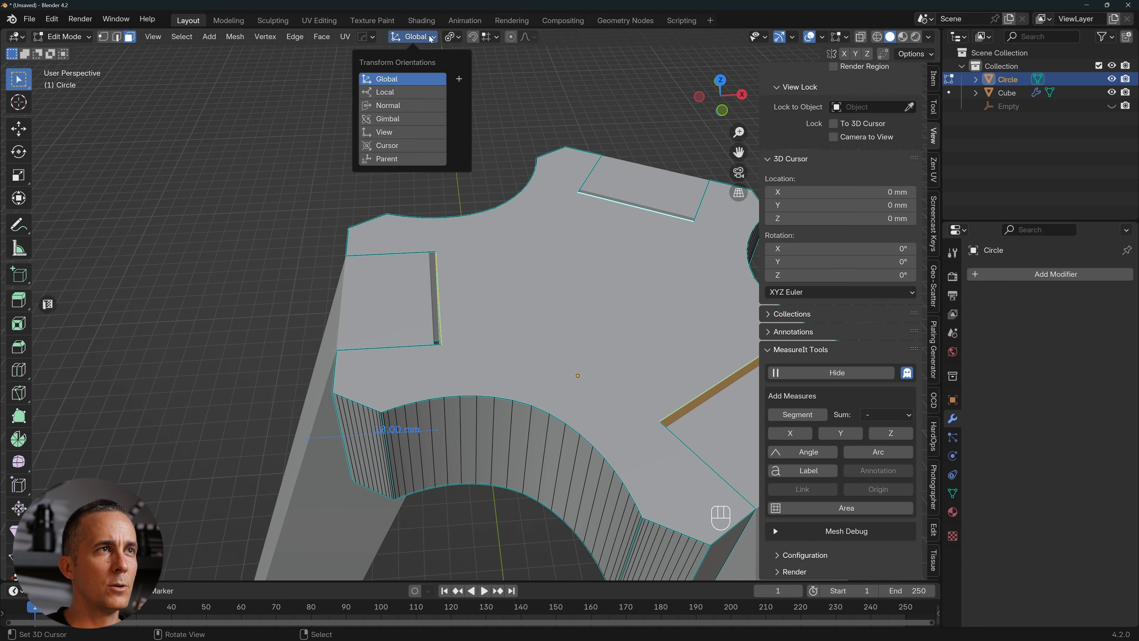
pyautogui.click(394, 105)
pyautogui.press('KP_7')
pyautogui.scroll(2, 374, 313)
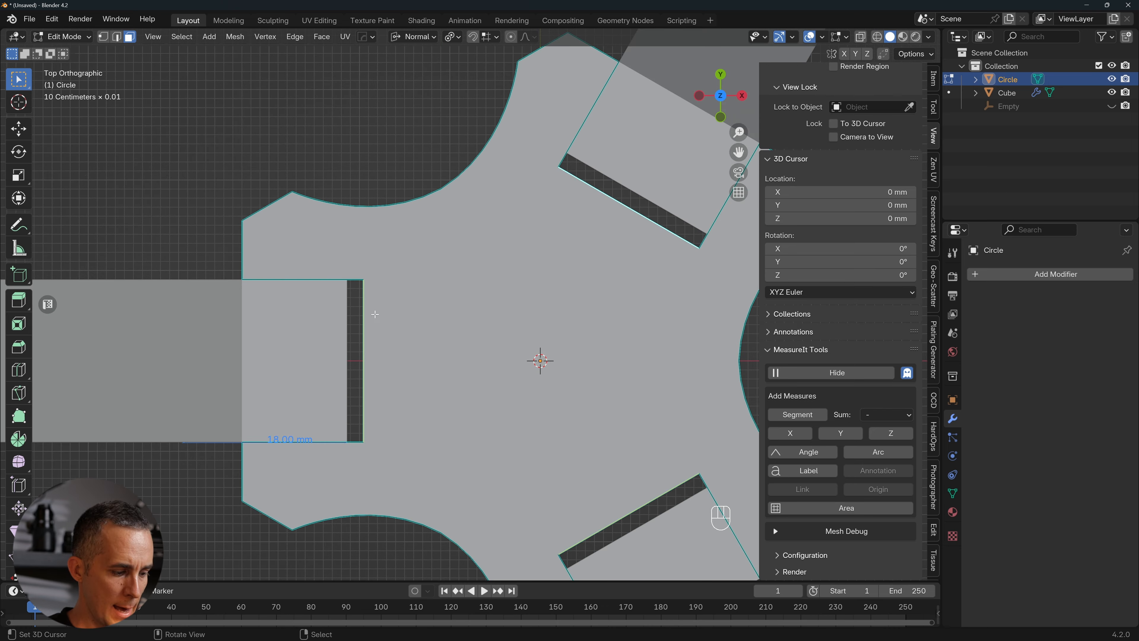
pyautogui.hotkey('shift', 'z')
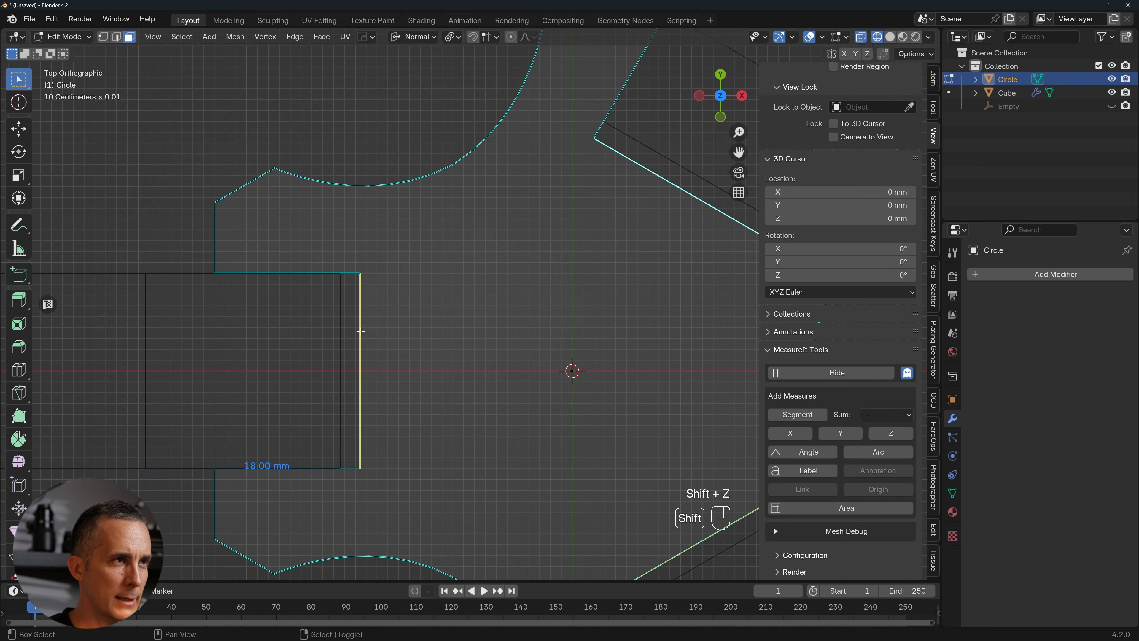
pyautogui.scroll(3, 368, 319)
pyautogui.press('g')
pyautogui.press('x')
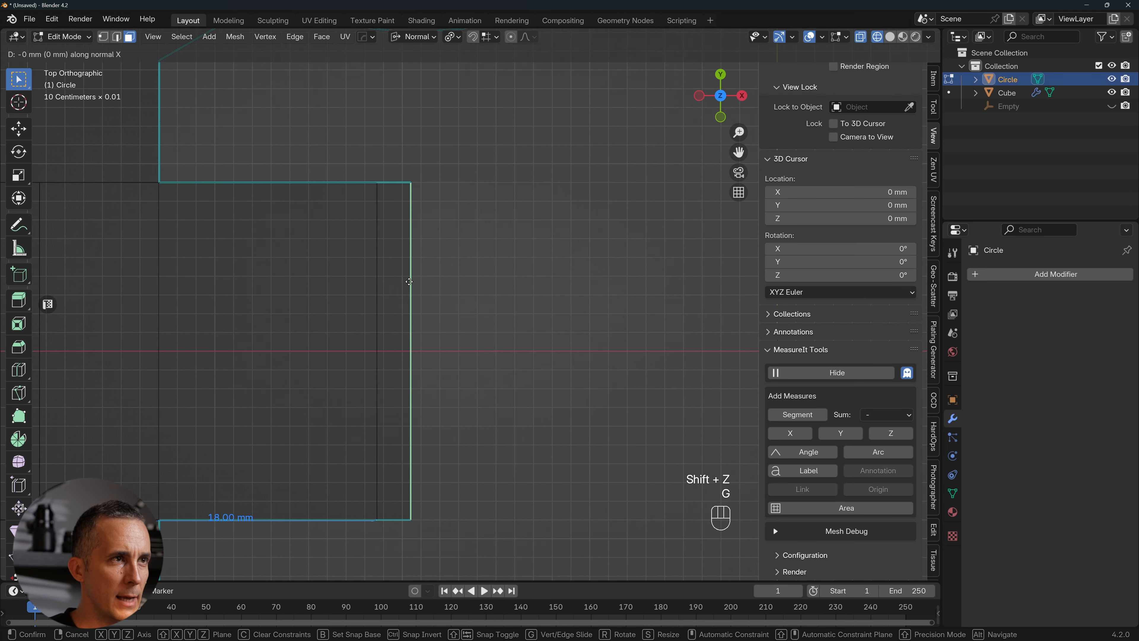
pyautogui.press('z')
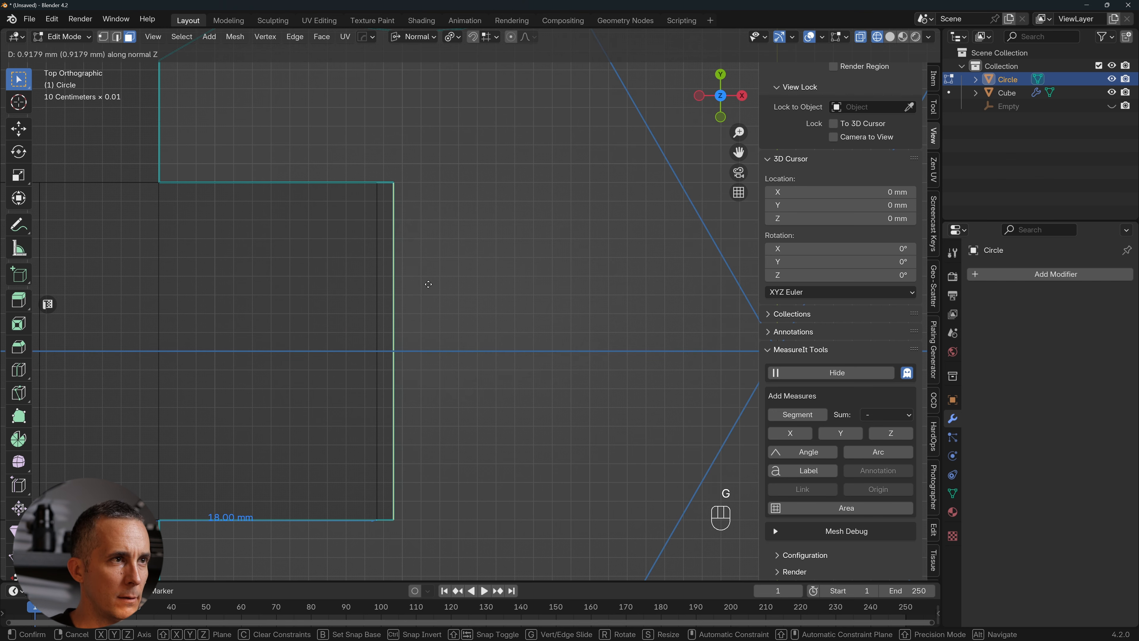
pyautogui.click(440, 283)
# Leave bracket editing, return to solid shading, deselect the bracket, and inspect how it fits the legs.
pyautogui.scroll(2, 401, 295)
pyautogui.scroll(-3, 400, 295)
pyautogui.scroll(-1, 399, 296)
pyautogui.keyDown('shift'); pyautogui.moveTo(399, 281); pyautogui.dragTo(403, 261, button='middle'); pyautogui.keyUp('shift')
pyautogui.press('Tab')
pyautogui.scroll(-5, 411, 259)
pyautogui.hotkey('shift', 'z')
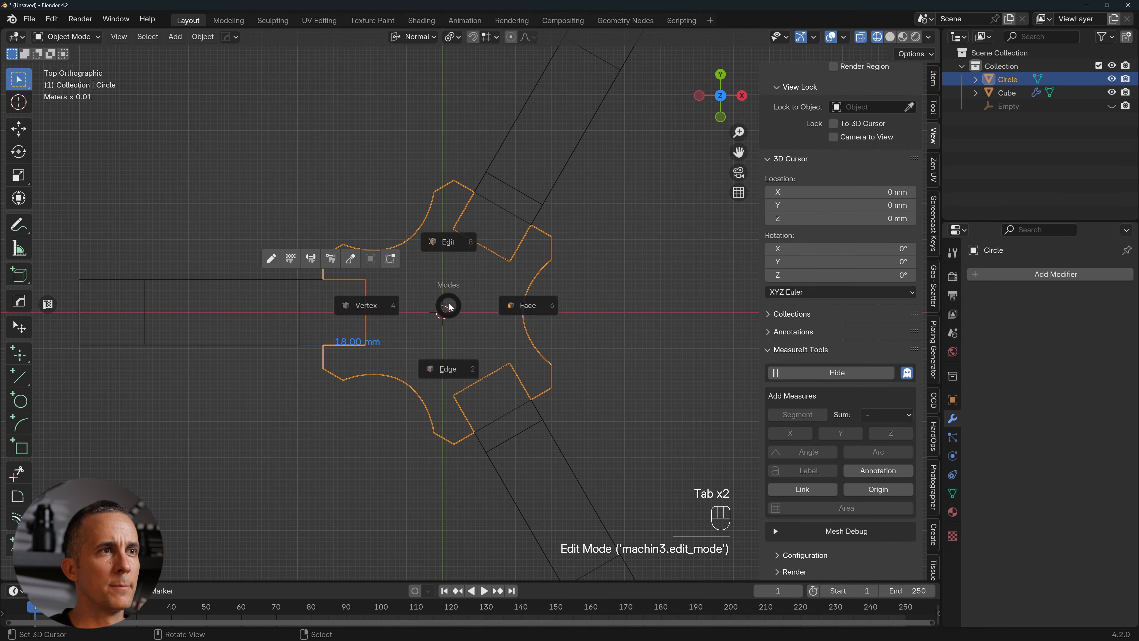
pyautogui.moveTo(445, 307)
pyautogui.mouseDown(button='middle')
pyautogui.moveTo(462, 254)
pyautogui.moveTo(454, 277)
pyautogui.moveTo(603, 331)
pyautogui.moveTo(552, 328)
pyautogui.mouseUp(button='middle')
pyautogui.click(618, 316)
pyautogui.moveTo(619, 317); pyautogui.dragTo(450, 297, button='middle')
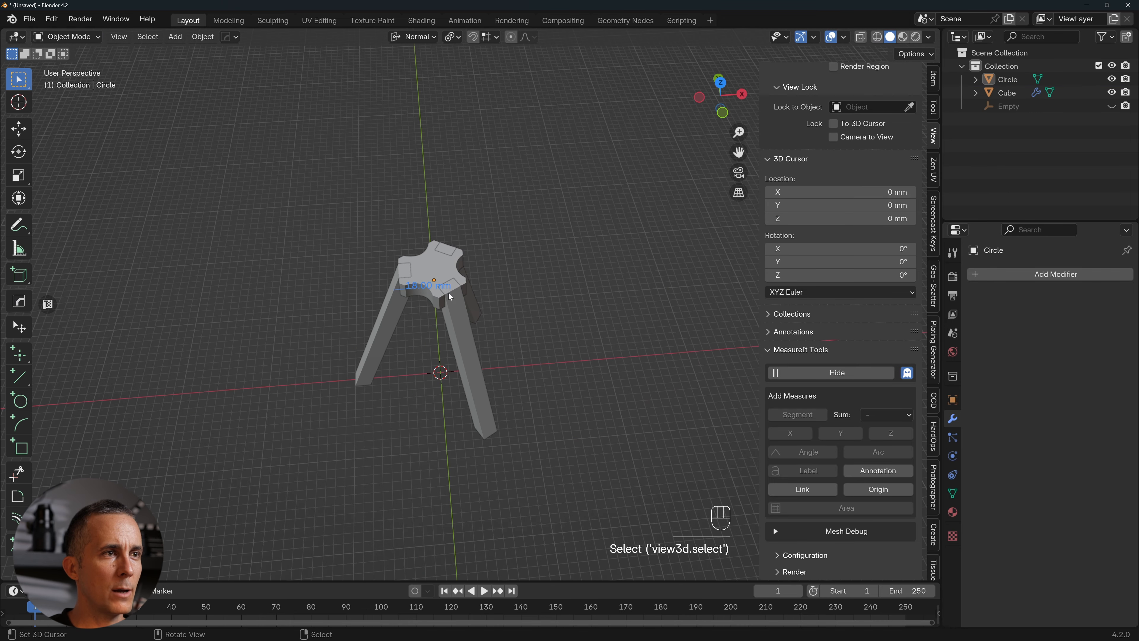
# Select the bracket and snap the 3D cursor to it.
pyautogui.click(440, 268)
pyautogui.hotkey('shift', 's')
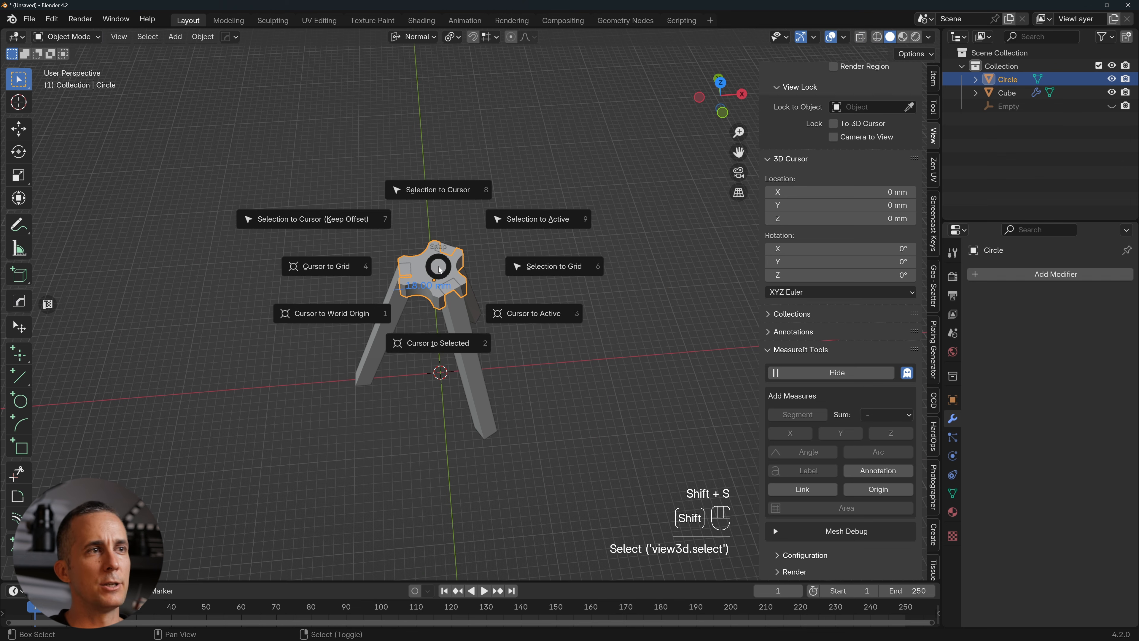
pyautogui.click(445, 348)
# Add a mesh cylinder at the 3D cursor in the bracket's centre and try scaling it down.
pyautogui.scroll(3, 449, 314)
pyautogui.hotkey('shift', 'a')
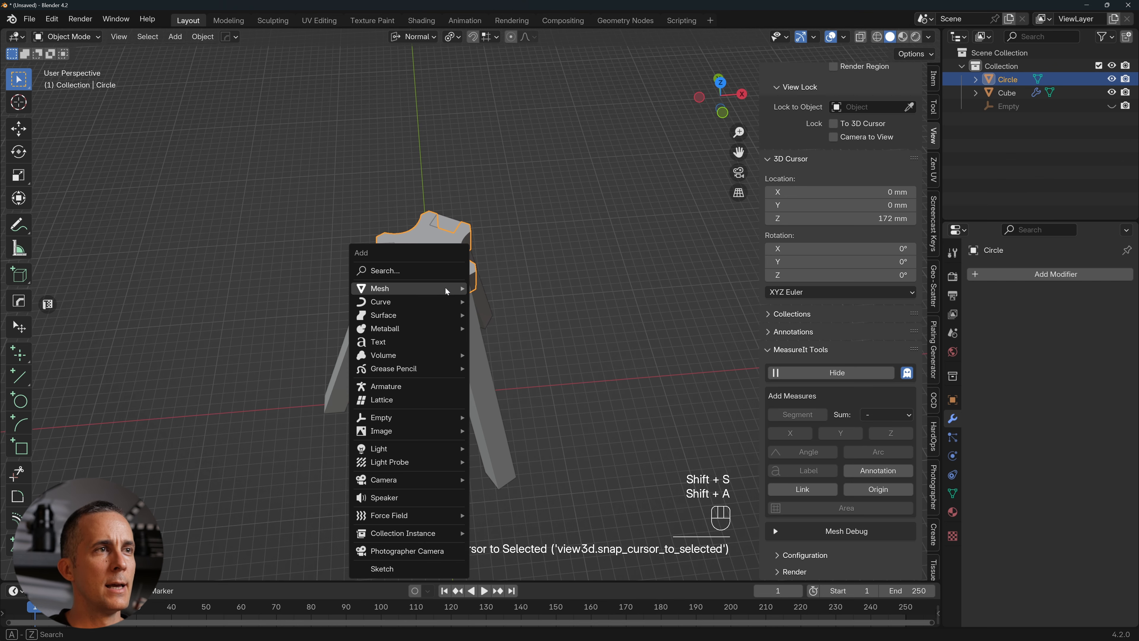
pyautogui.click(517, 368)
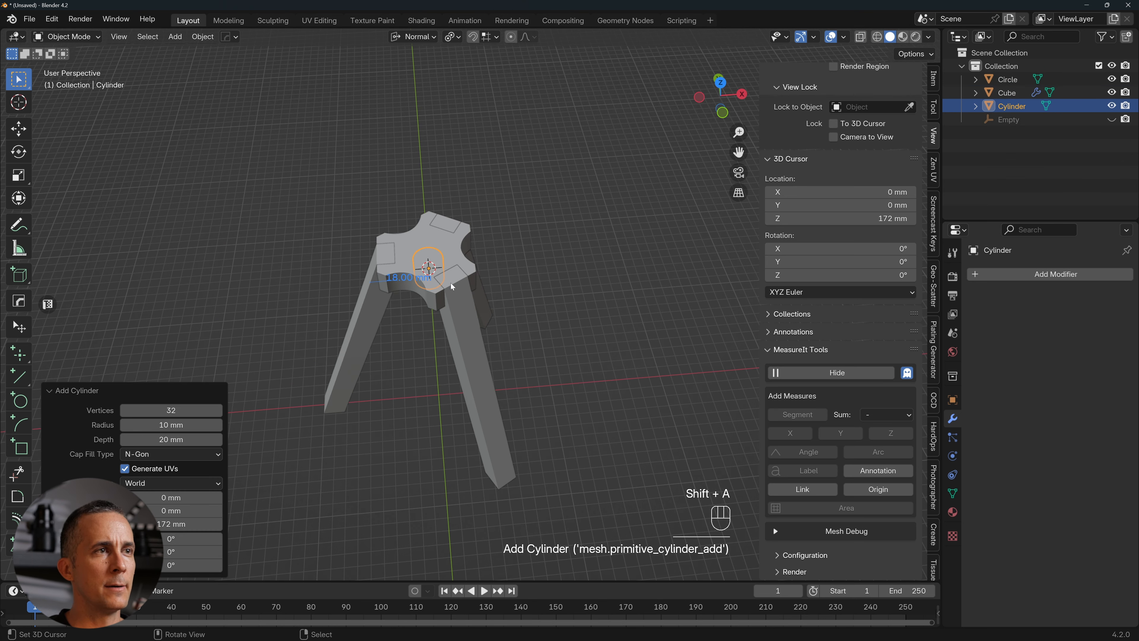
pyautogui.press('s')
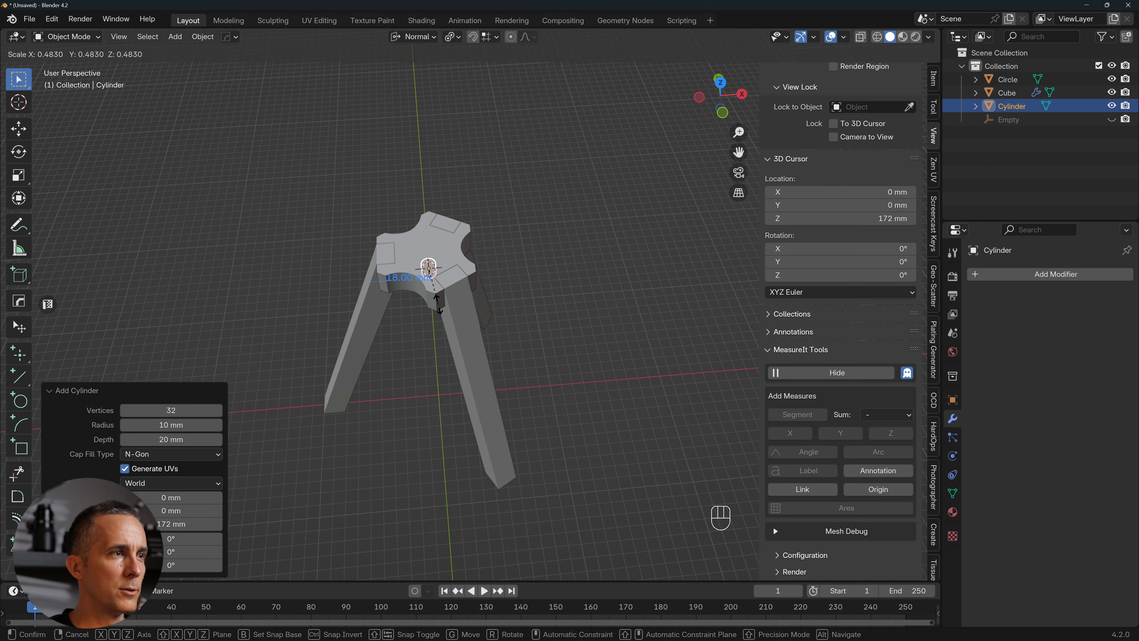
pyautogui.click(431, 265)
# Set the new cylinder's radius to 190 mm and its depth to 150 mm.
pyautogui.click(166, 424)
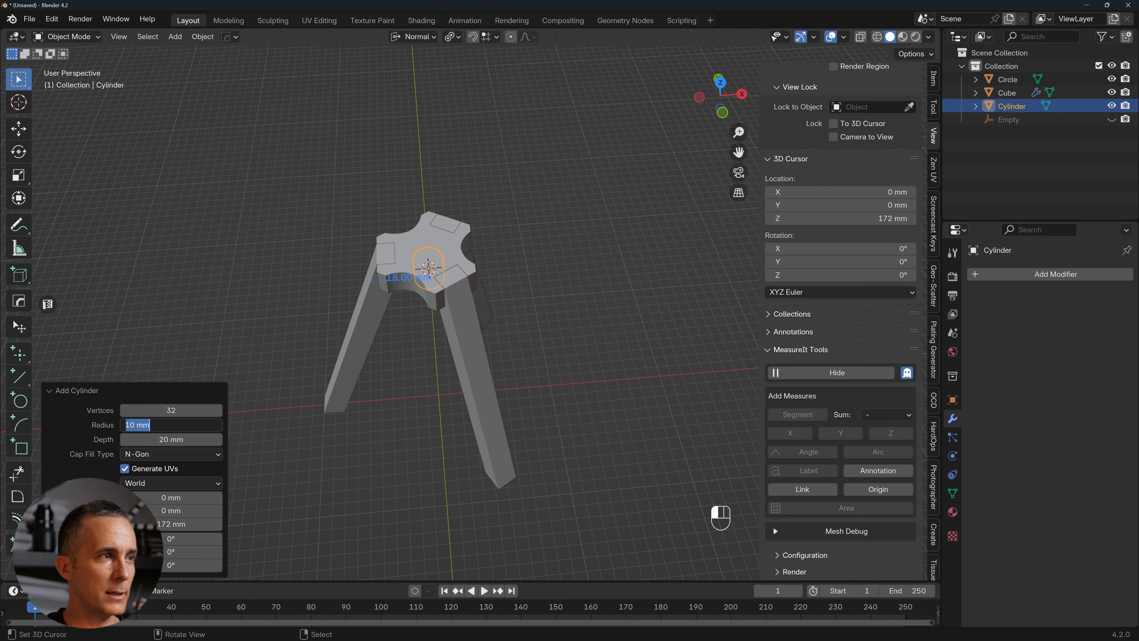
pyautogui.write('190')
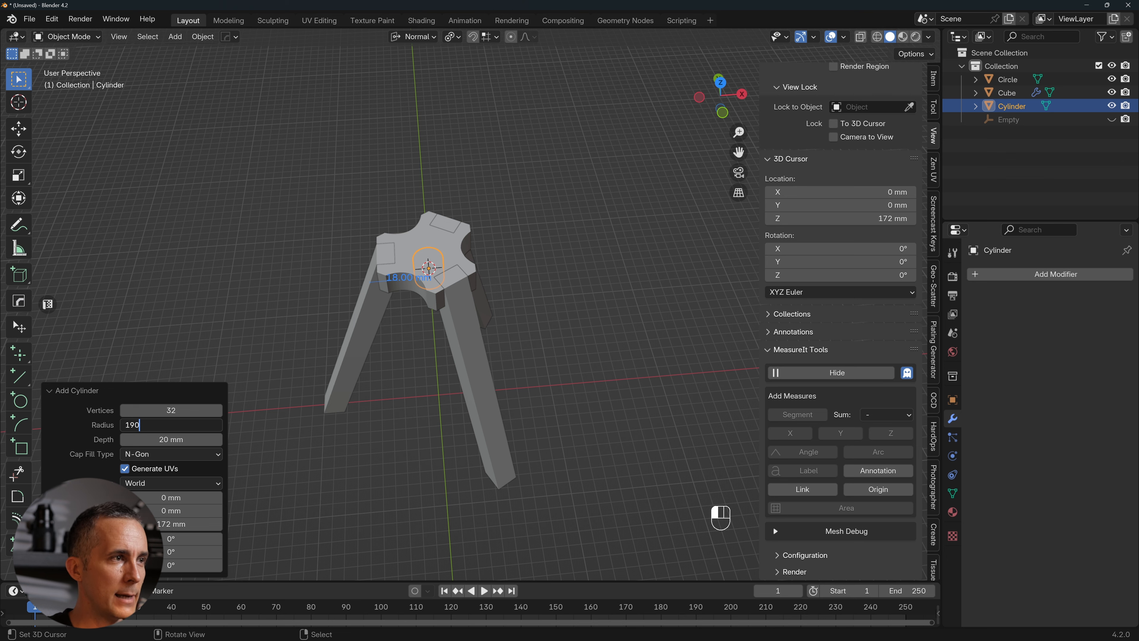
pyautogui.press('Return')
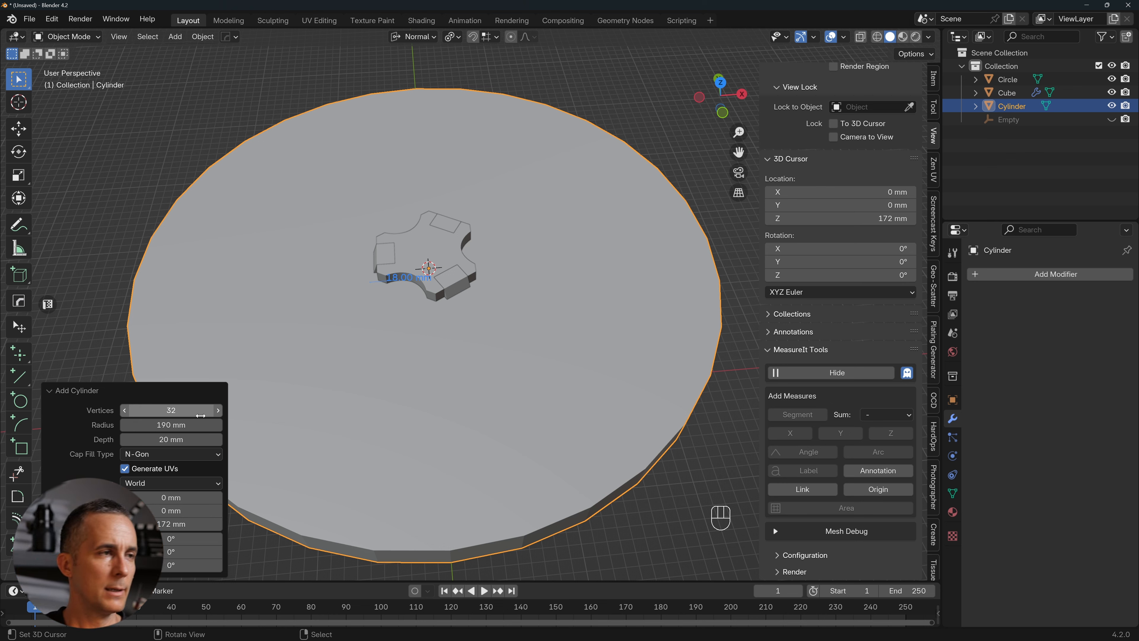
pyautogui.click(197, 439)
pyautogui.write('150')
pyautogui.press('Return')
pyautogui.scroll(-5, 279, 456)
pyautogui.moveTo(398, 435); pyautogui.dragTo(431, 291, button='middle')
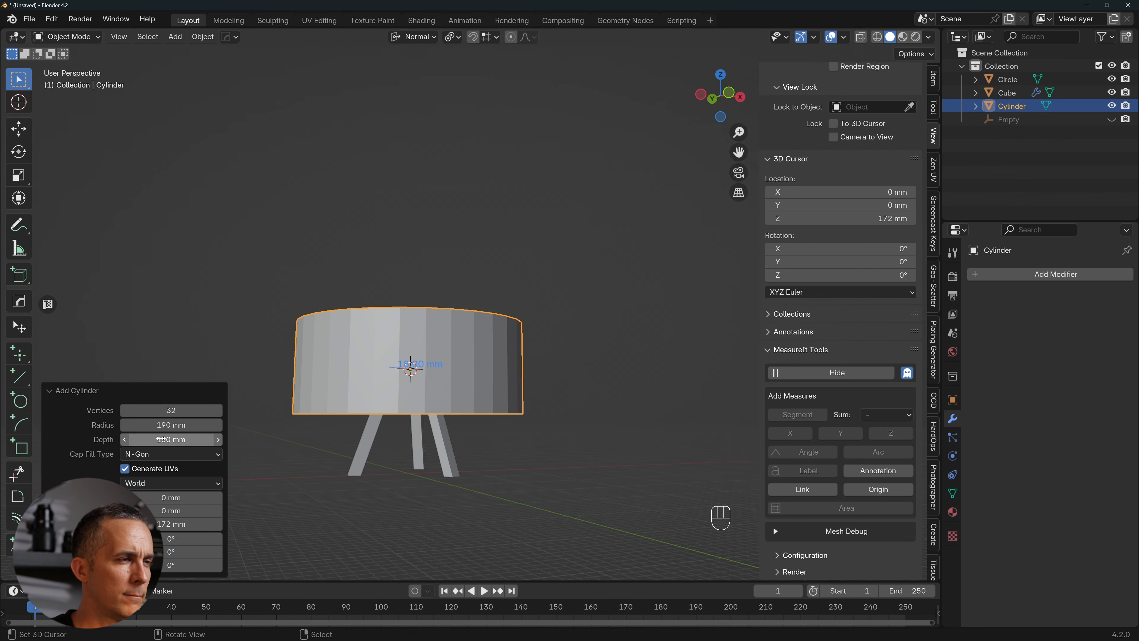
pyautogui.click(171, 425)
pyautogui.write('190')
pyautogui.press('Return')
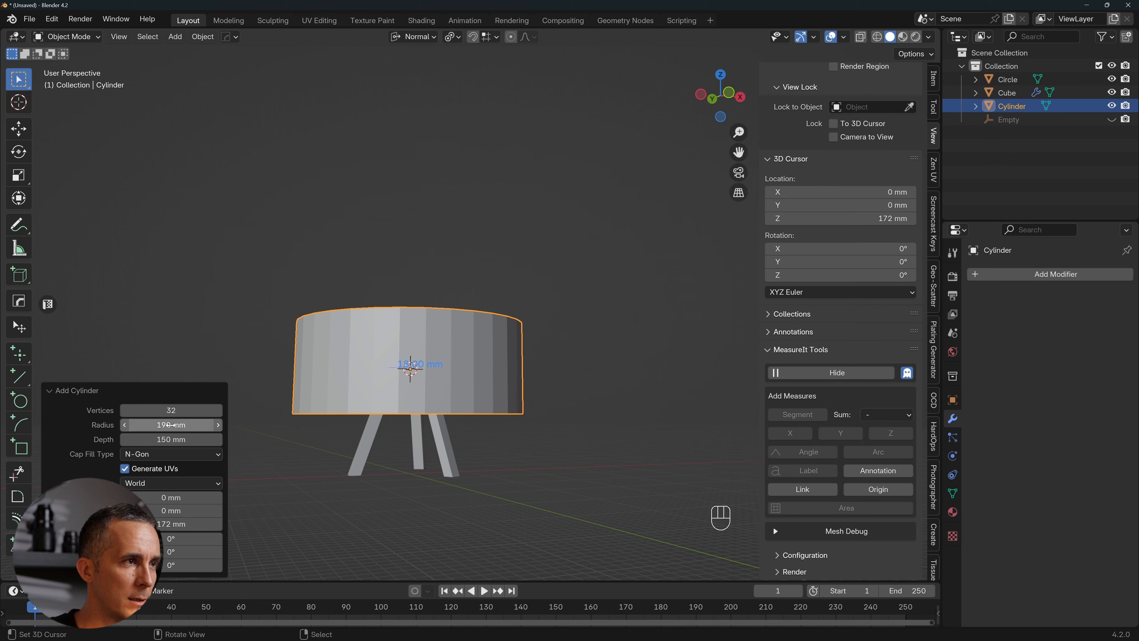
pyautogui.click(170, 439)
pyautogui.write('150')
pyautogui.press('Return')
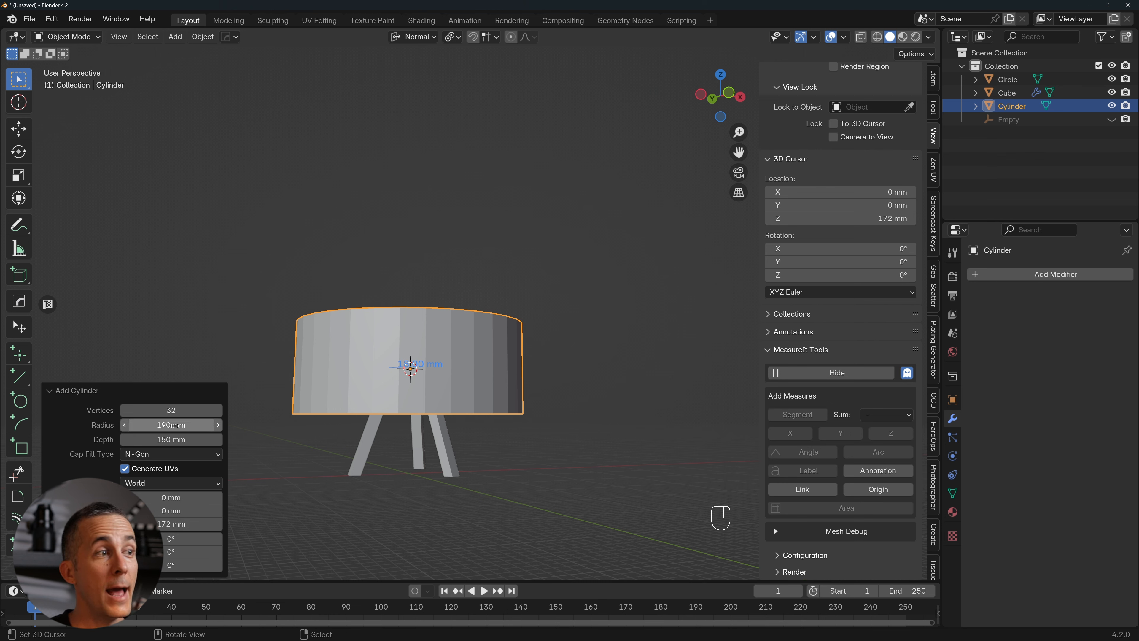
# Set the cylinder's radius to 95 mm and its vertex count to 64.
pyautogui.click(179, 424)
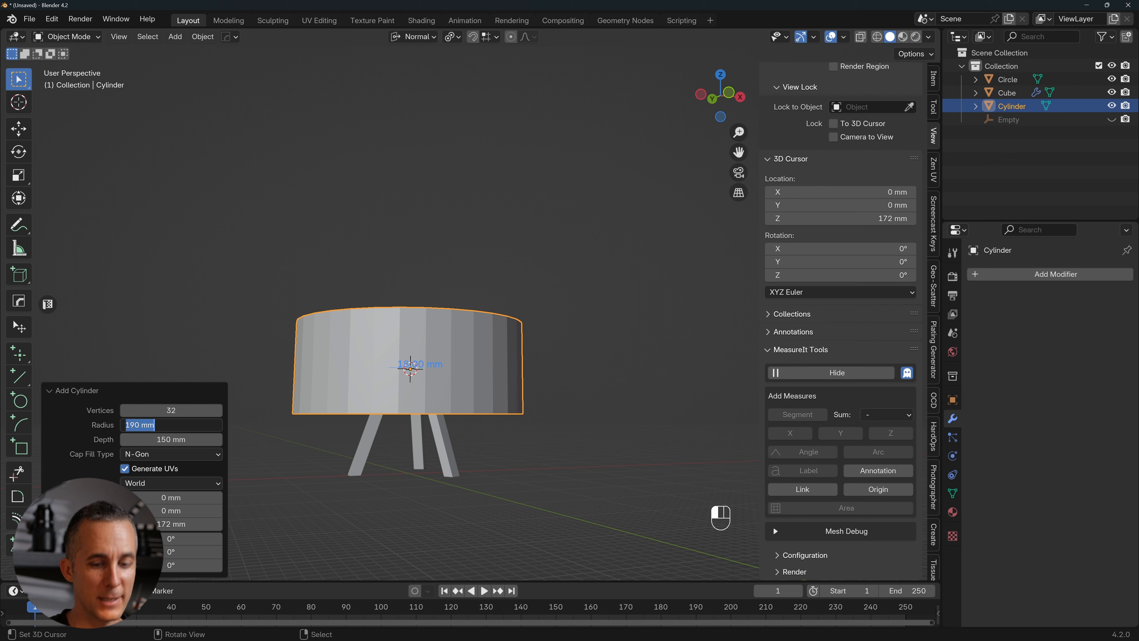
pyautogui.write('95')
pyautogui.press('Return')
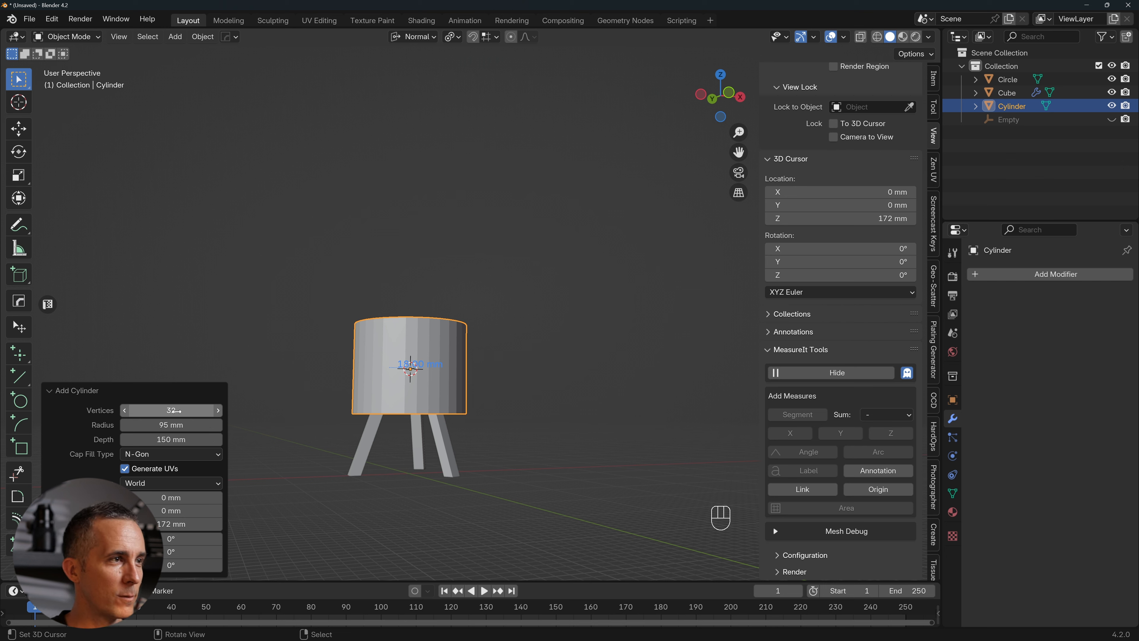
pyautogui.click(174, 410)
pyautogui.write('64')
pyautogui.press('Return')
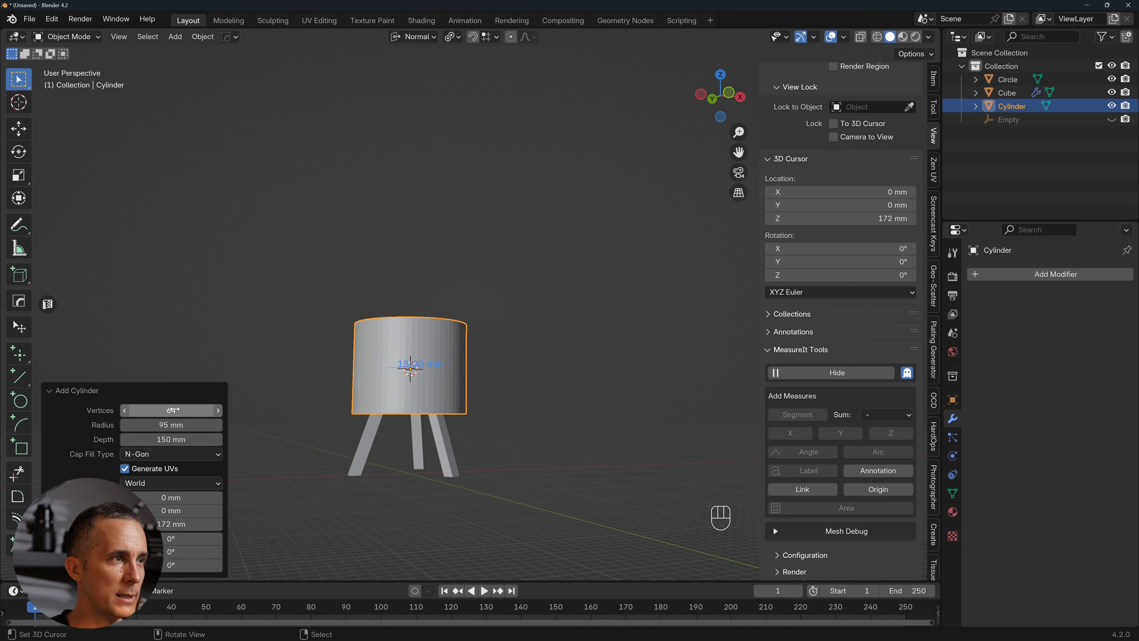
# Apply Shade Auto Smooth to the cylinder and raise it about 92 mm along Z above the bracket.
pyautogui.press('w')
pyautogui.click(406, 313)
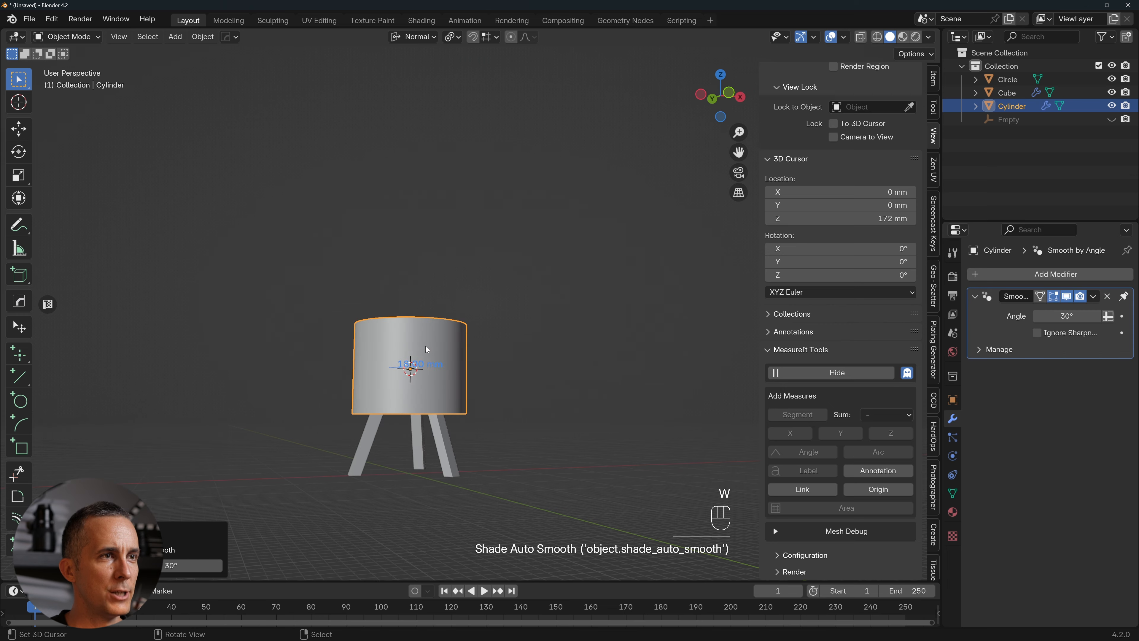
pyautogui.press('KP_1')
pyautogui.press('g')
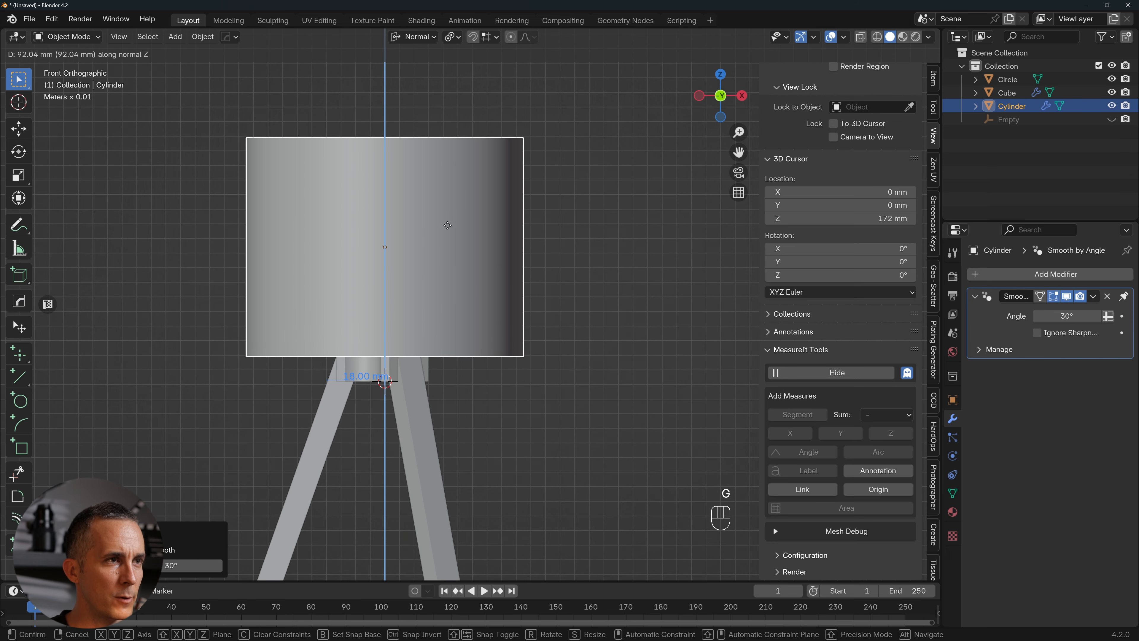
pyautogui.click(447, 225)
# Enter editing of the cylinder and select its top and bottom cap faces.
pyautogui.moveTo(448, 227); pyautogui.dragTo(410, 107, button='middle')
pyautogui.press('Tab')
pyautogui.click(548, 246)
pyautogui.rightClick(420, 217)
pyautogui.keyDown('shift'); pyautogui.rightClick(354, 384); pyautogui.keyUp('shift')
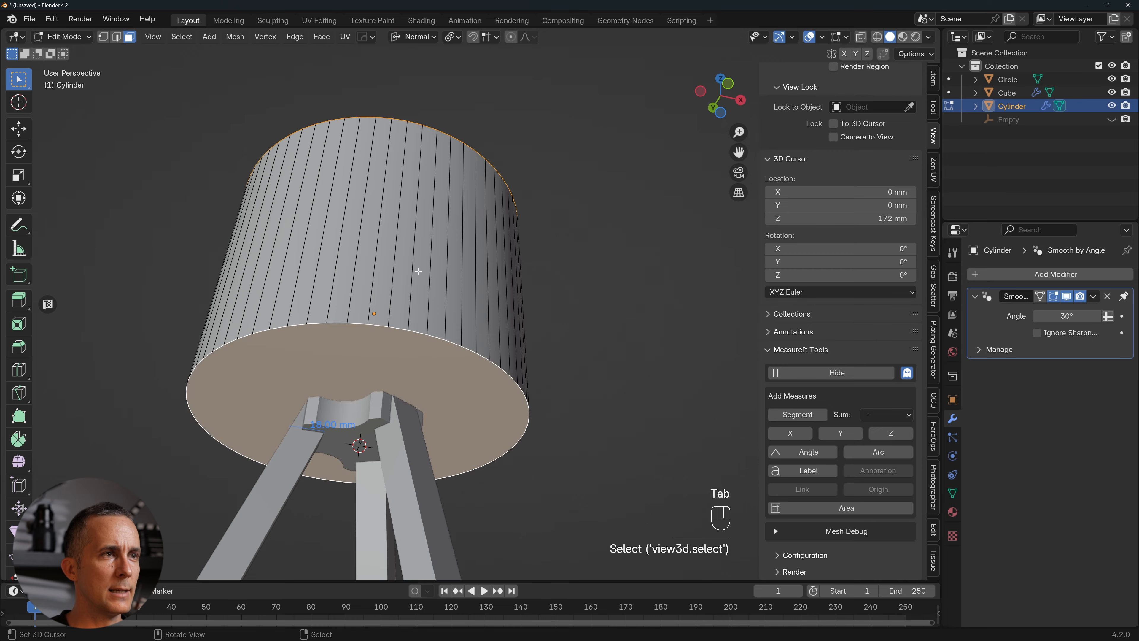
pyautogui.moveTo(354, 384); pyautogui.dragTo(414, 431, button='middle')
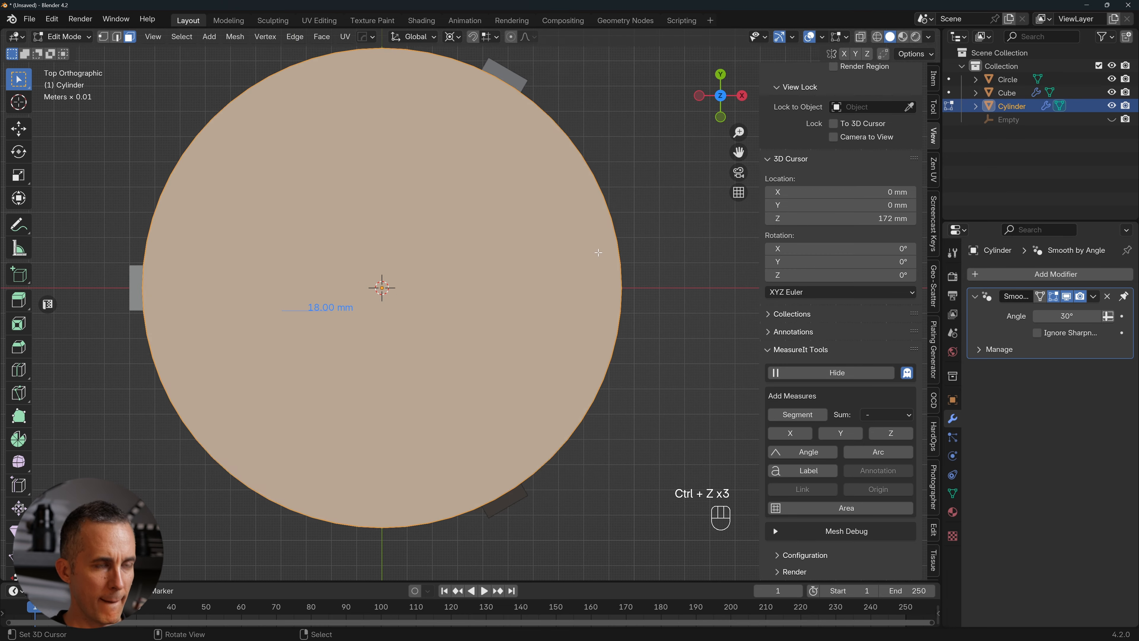
# Inset both caps to a thin rim and join them with Bridge Edge Loops to hollow out the cylinder.
pyautogui.press('i')
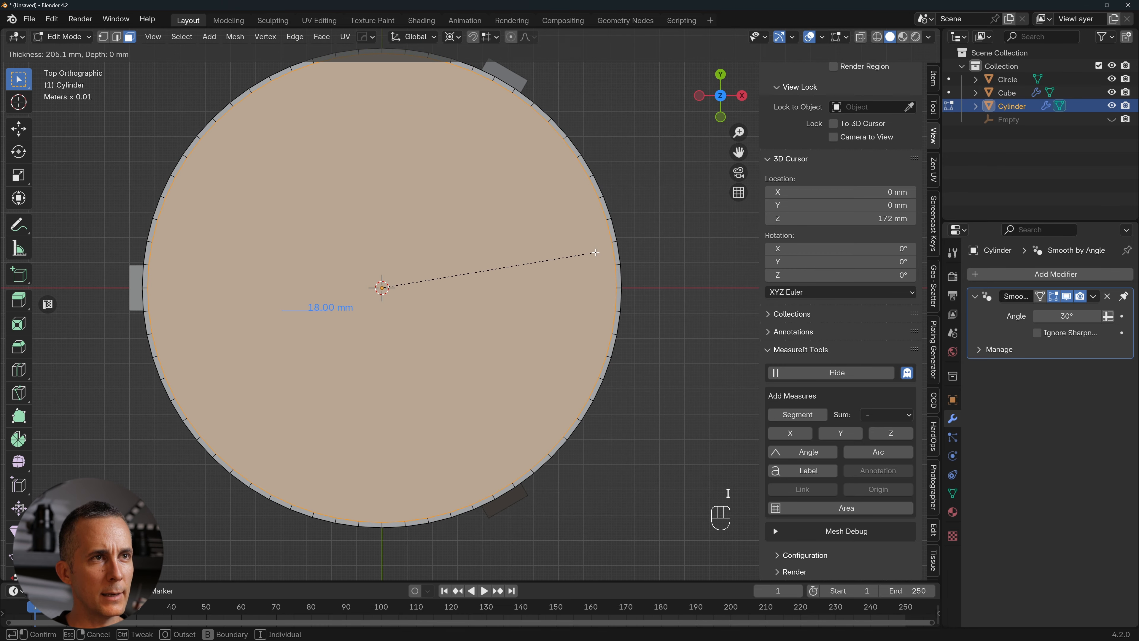
pyautogui.click(596, 252)
pyautogui.moveTo(523, 270); pyautogui.dragTo(462, 278, button='middle')
pyautogui.rightClick(454, 271)
pyautogui.click(390, 271)
# Hide the MeasureIt measurements and leave editing of the hollow cylinder.
pyautogui.click(833, 372)
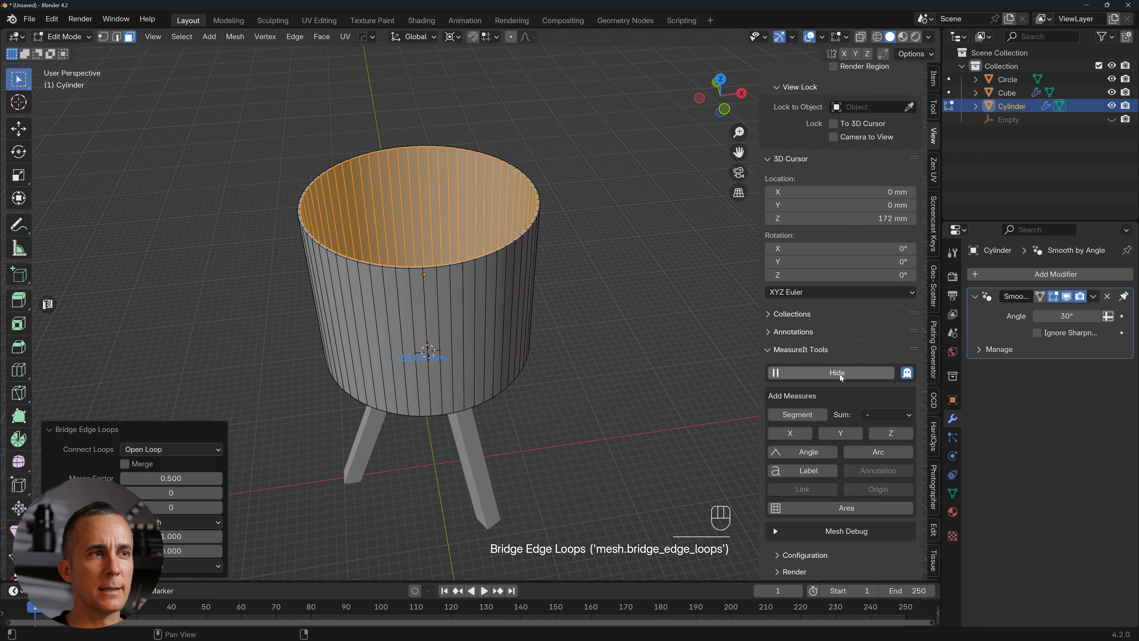
pyautogui.moveTo(542, 342); pyautogui.dragTo(524, 295, button='middle')
pyautogui.press('Tab')
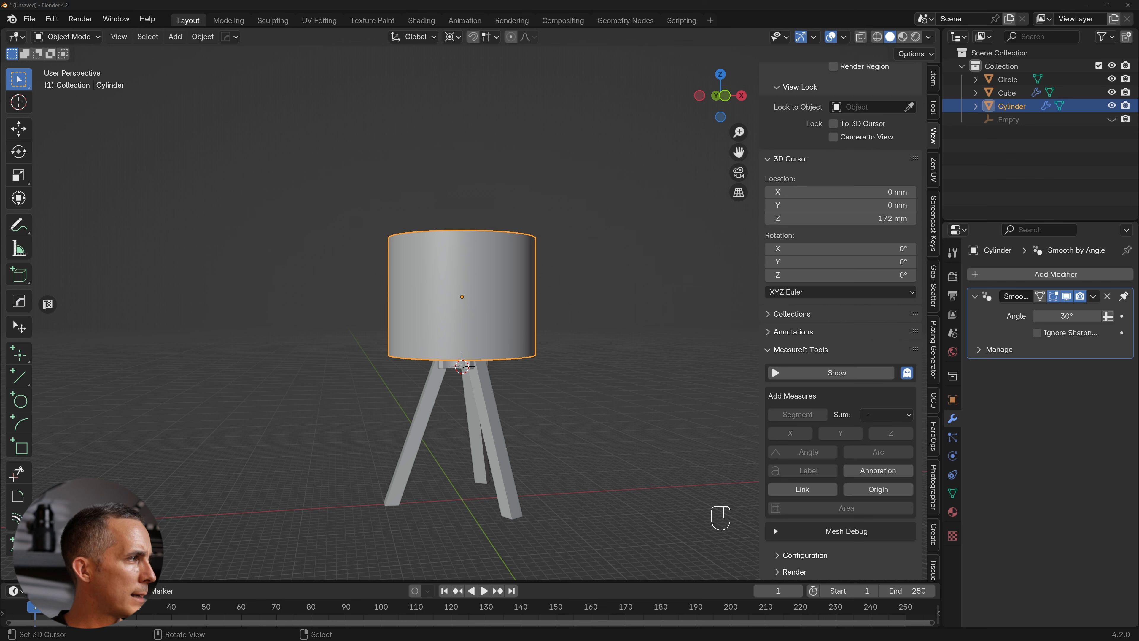
# Import LightBulb.obj with the default OBJ settings and snap the bulb to the 3D cursor.
pyautogui.moveTo(142, 336); pyautogui.dragTo(218, 343)
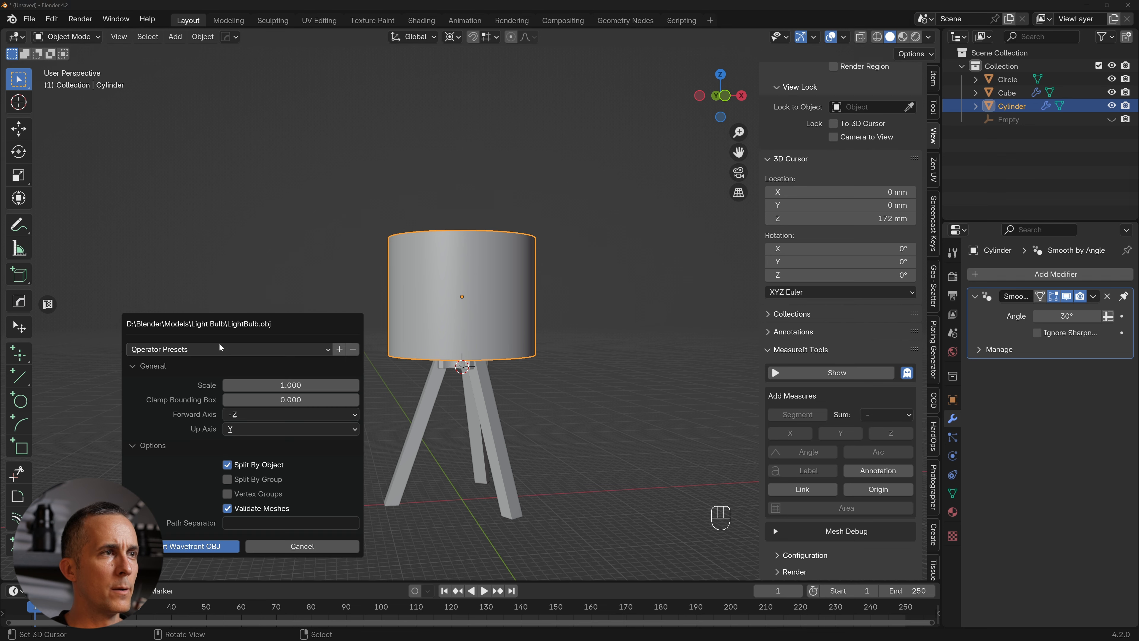
pyautogui.click(220, 547)
pyautogui.press('s')
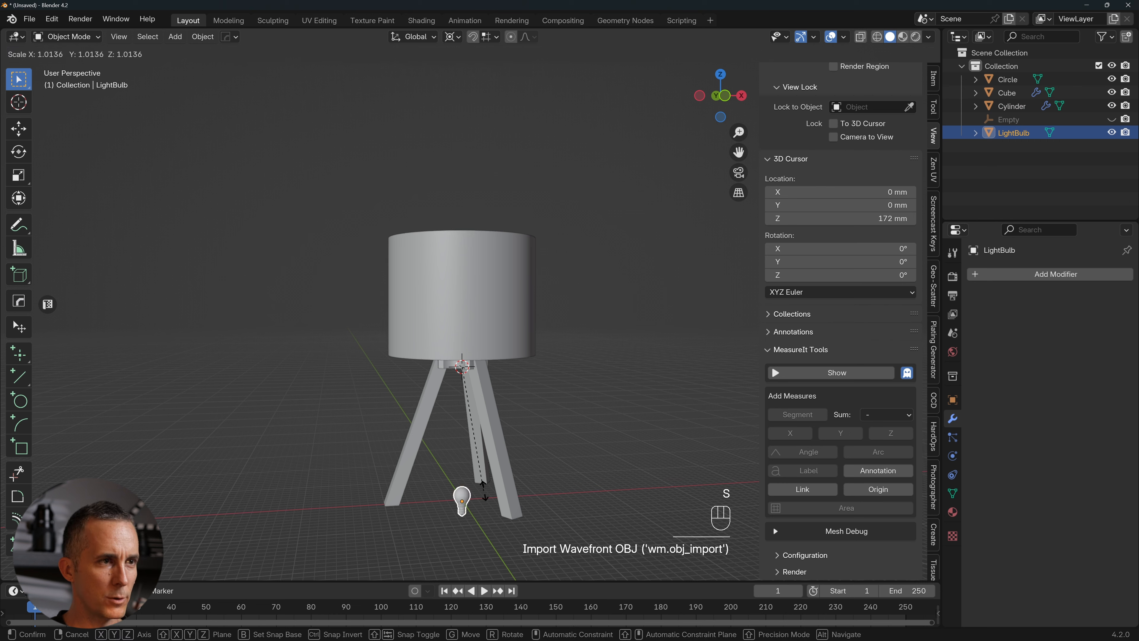
pyautogui.rightClick(519, 481)
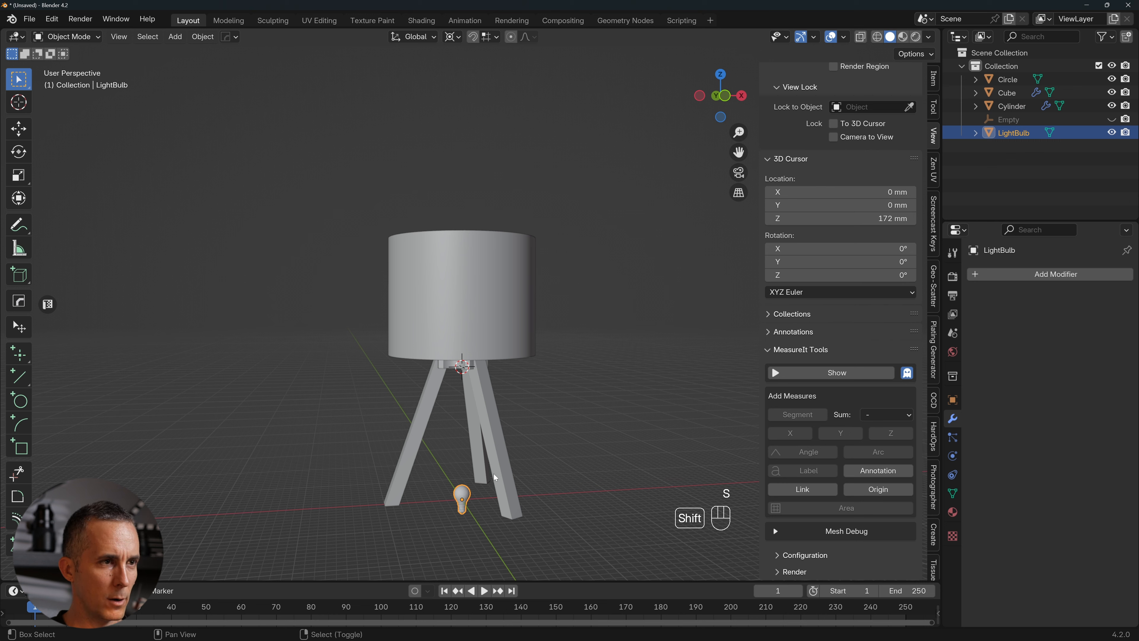
pyautogui.hotkey('shift', 's')
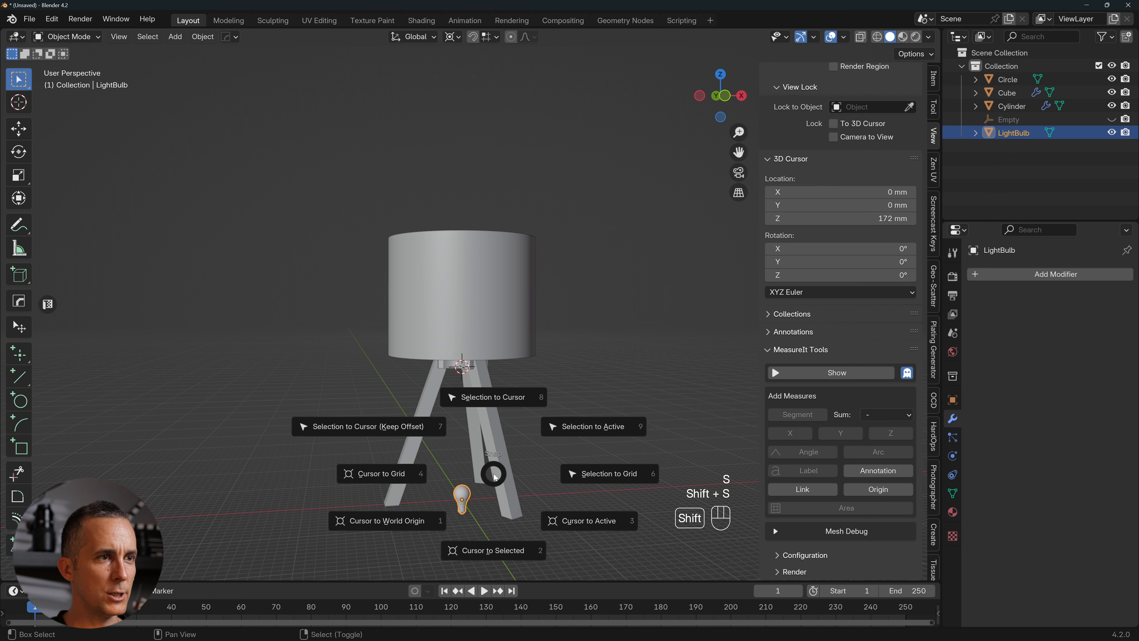
pyautogui.click(504, 400)
pyautogui.press('KP_Decimal')
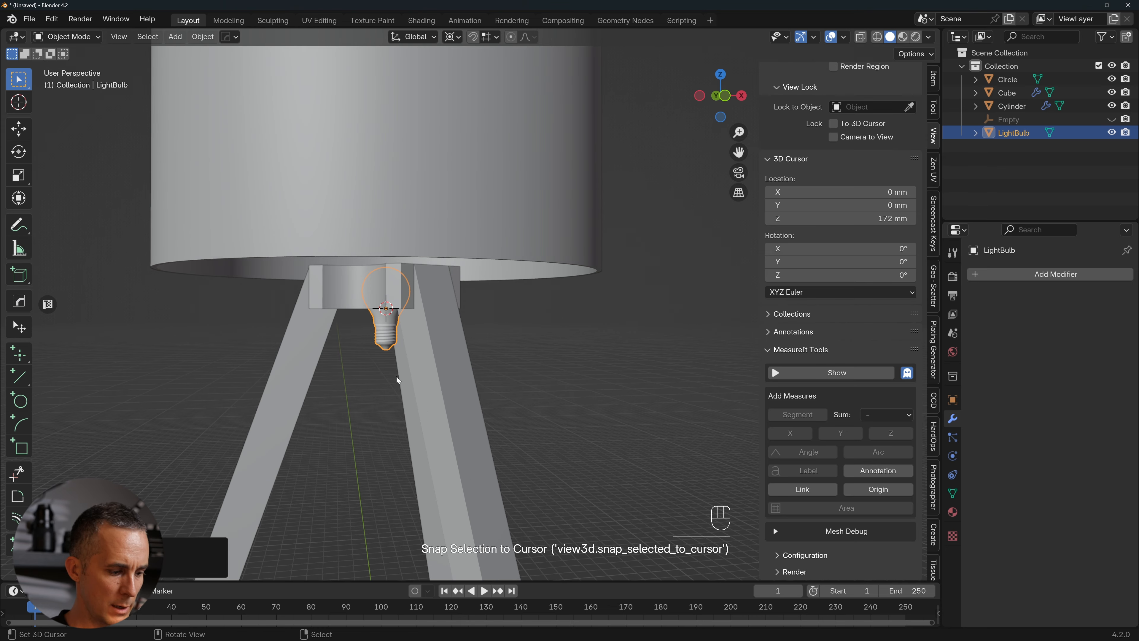
# Raise the light bulb, scale it up, and shift it along Z so its base sits at the bracket's upper face.
pyautogui.press('g')
pyautogui.click(402, 301)
pyautogui.scroll(-2, 403, 301)
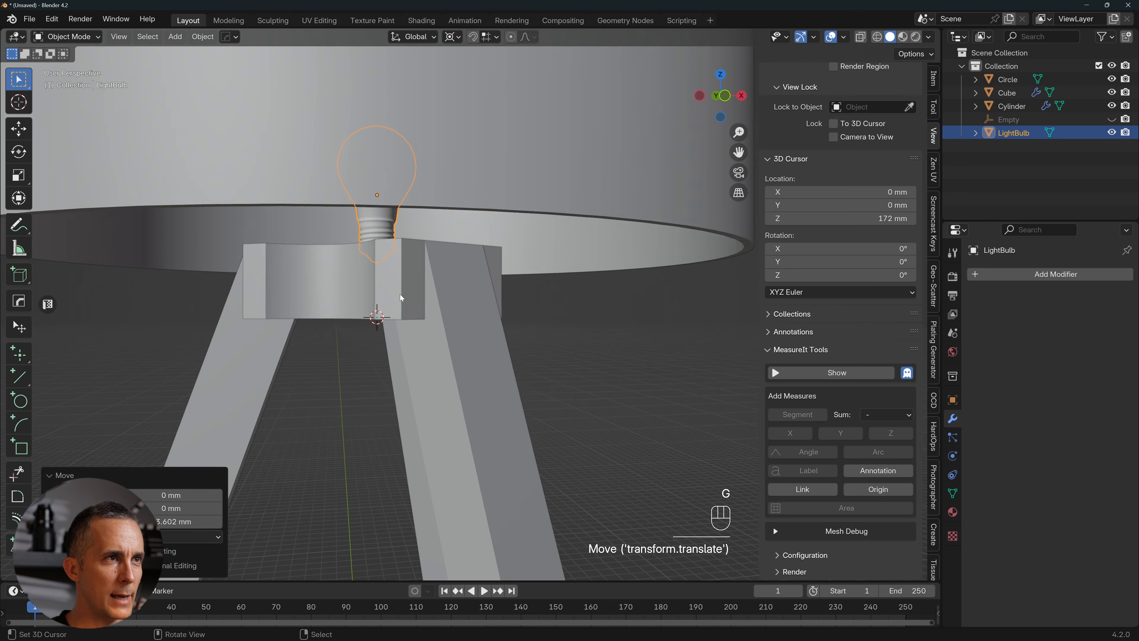
pyautogui.press('s')
pyautogui.click(458, 247)
pyautogui.press('g')
pyautogui.press('z')
pyautogui.click(442, 275)
# Add another cylinder at the 3D cursor and scale it to slightly wider than the bulb's screw base.
pyautogui.moveTo(441, 274); pyautogui.dragTo(394, 243, button='middle')
pyautogui.scroll(3, 394, 242)
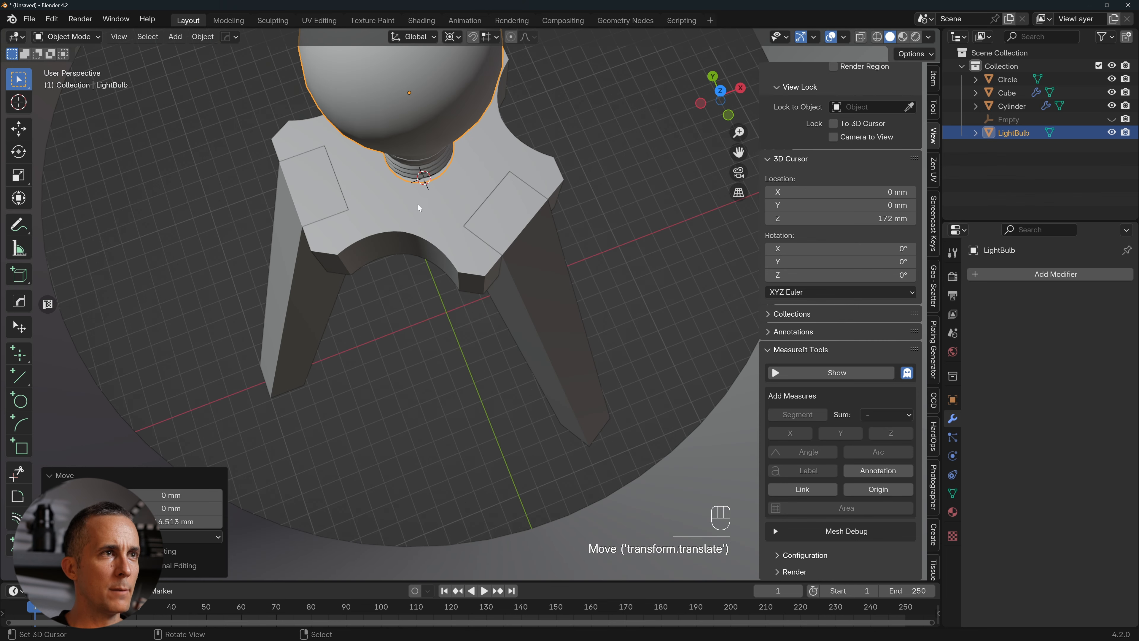
pyautogui.hotkey('shift', 'a')
pyautogui.moveTo(432, 219)
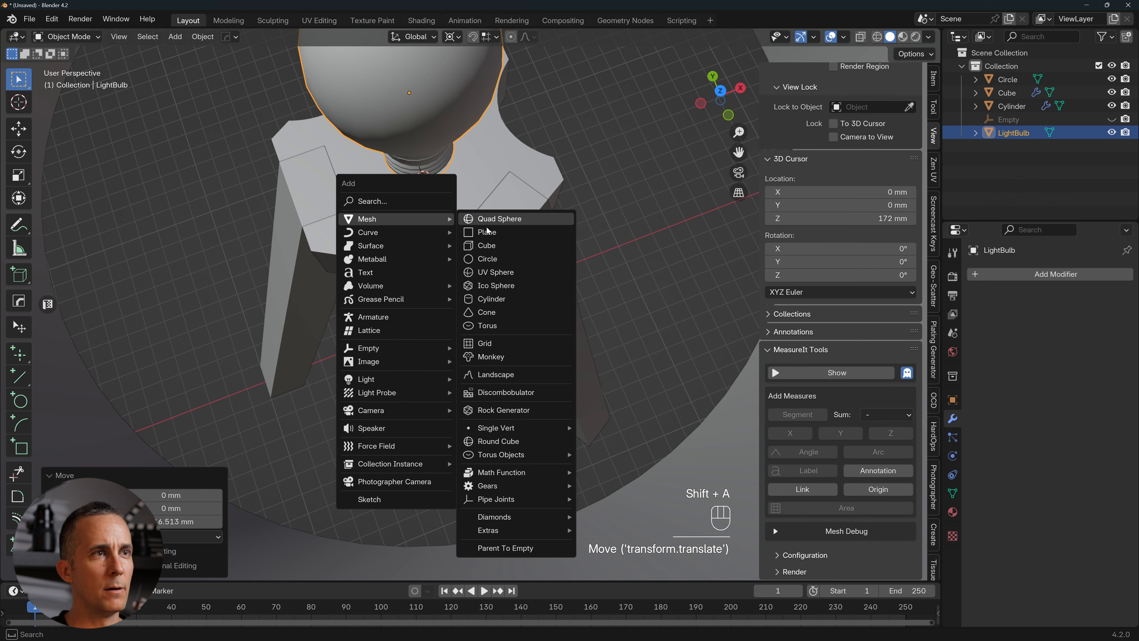
pyautogui.click(498, 300)
pyautogui.scroll(-3, 560, 229)
pyautogui.press('s')
pyautogui.click(452, 248)
# Isolate the new cylinder, bracket and bulb in Local View and flatten the cylinder along Z to about 0.31.
pyautogui.moveTo(452, 249); pyautogui.dragTo(485, 418, button='middle')
pyautogui.keyDown('shift'); pyautogui.click(496, 247); pyautogui.keyUp('shift')
pyautogui.keyDown('shift'); pyautogui.click(416, 178); pyautogui.keyUp('shift')
pyautogui.press('/')
pyautogui.click(485, 417)
pyautogui.press('s')
pyautogui.press('z')
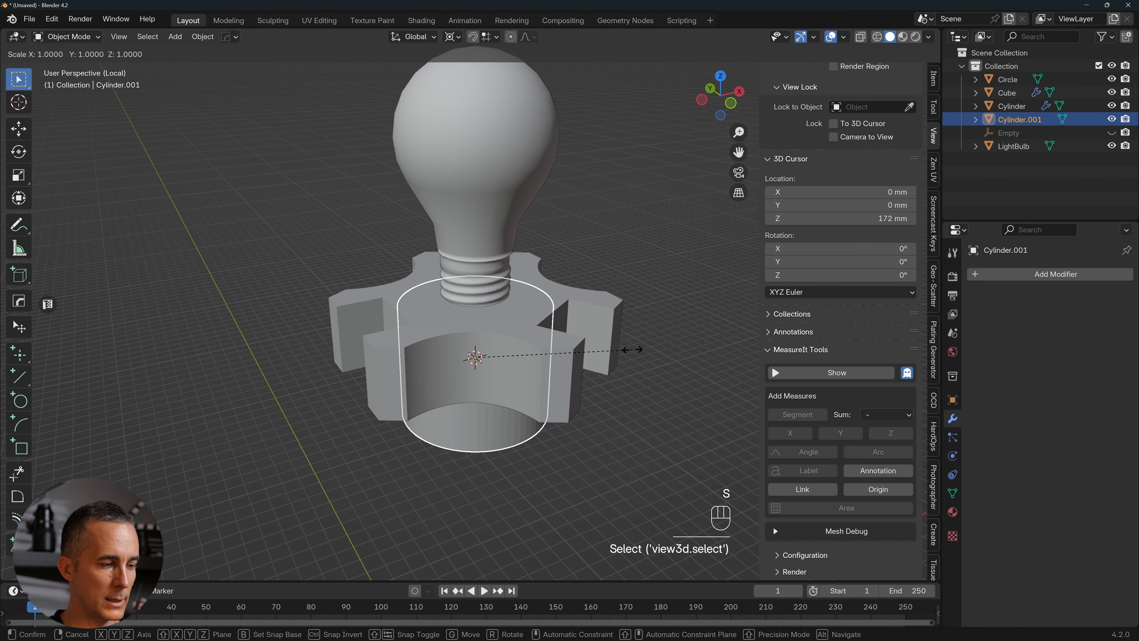
pyautogui.click(522, 355)
# Raise the small cylinder along Z towards the bulb's base and flatten it further by about 0.64 along Z.
pyautogui.press('g')
pyautogui.press('z')
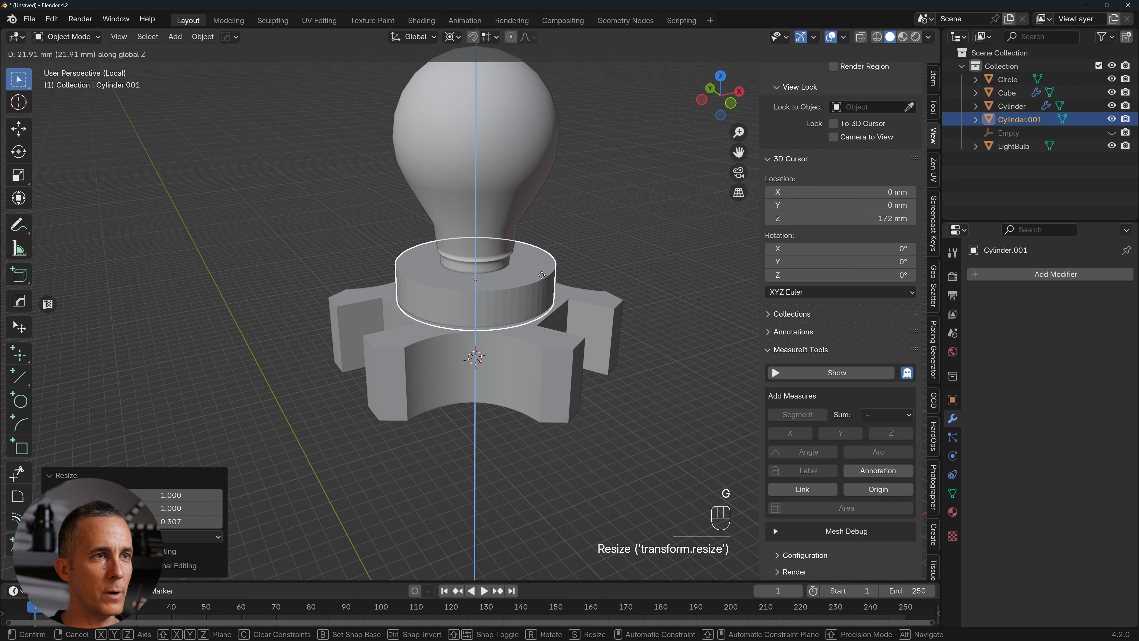
pyautogui.click(543, 293)
pyautogui.press('s')
pyautogui.press('z')
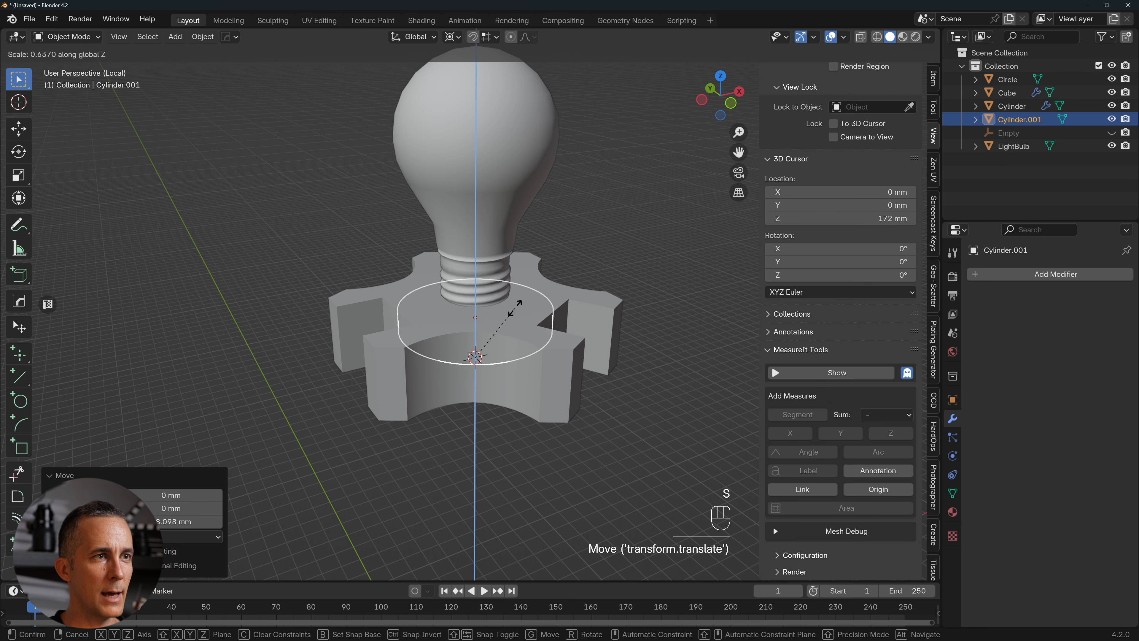
pyautogui.click(515, 308)
# Leave Local View and change the pivot point to Individual Origins.
pyautogui.press('KP_Divide')
pyautogui.press('.')
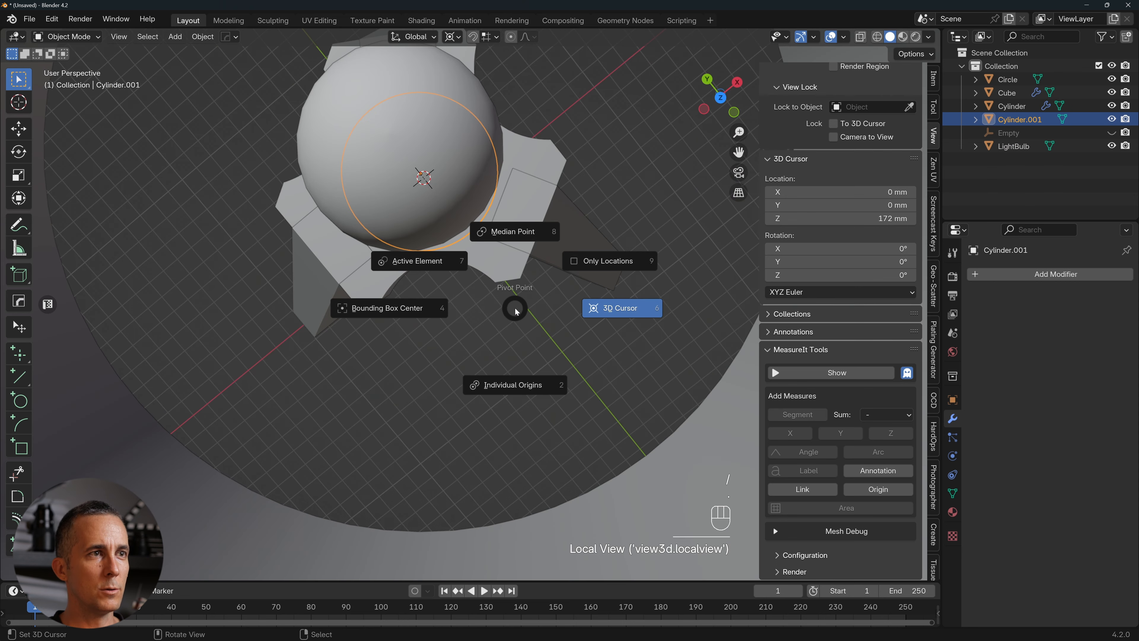
pyautogui.click(489, 372)
pyautogui.moveTo(489, 373); pyautogui.dragTo(517, 228, button='middle')
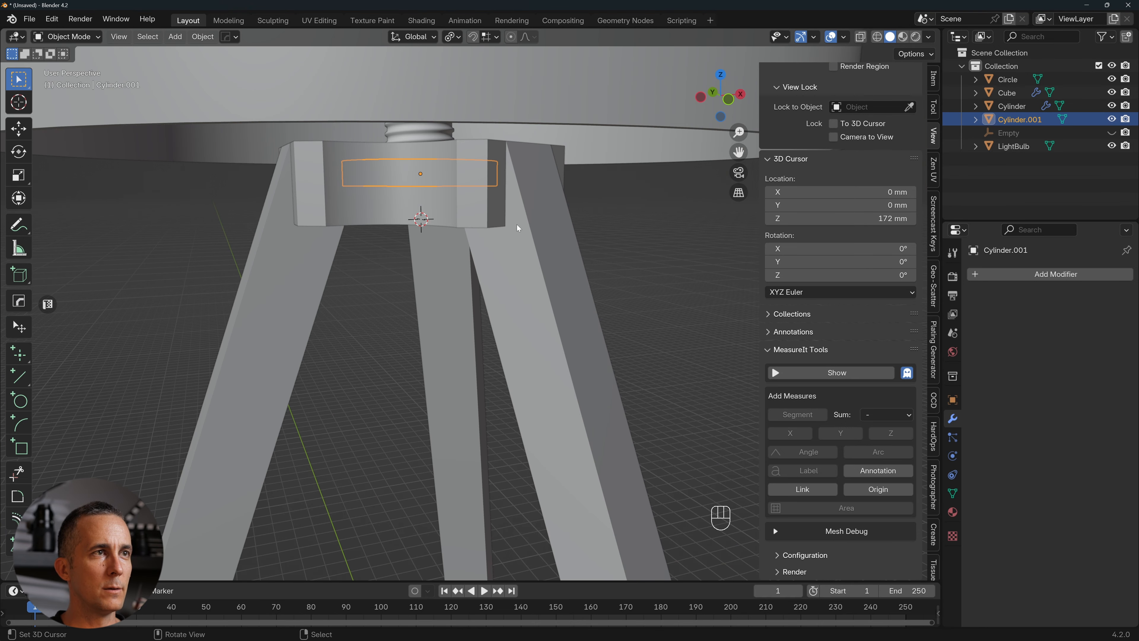
# Isolate the bracket, small cylinder and light bulb in Local View with wireframe display.
pyautogui.keyDown('shift'); pyautogui.click(457, 156); pyautogui.keyUp('shift')
pyautogui.keyDown('shift'); pyautogui.click(413, 131); pyautogui.keyUp('shift')
pyautogui.press('KP_Divide')
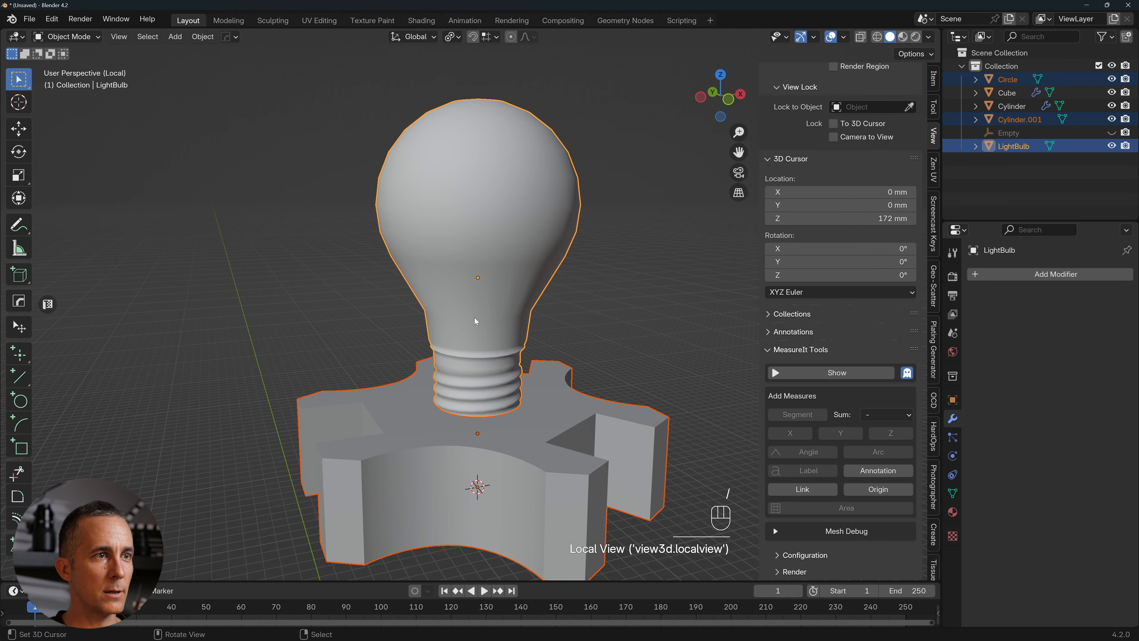
pyautogui.press('KP_Divide')
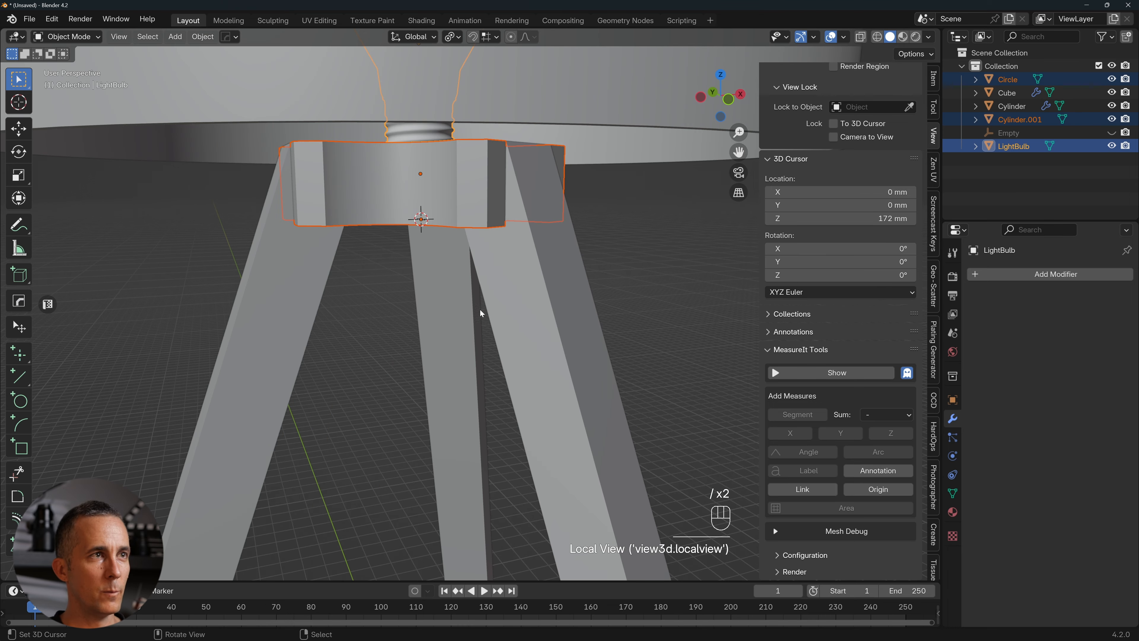
pyautogui.hotkey('shift', 'z')
pyautogui.keyDown('shift'); pyautogui.click(429, 179); pyautogui.keyUp('shift')
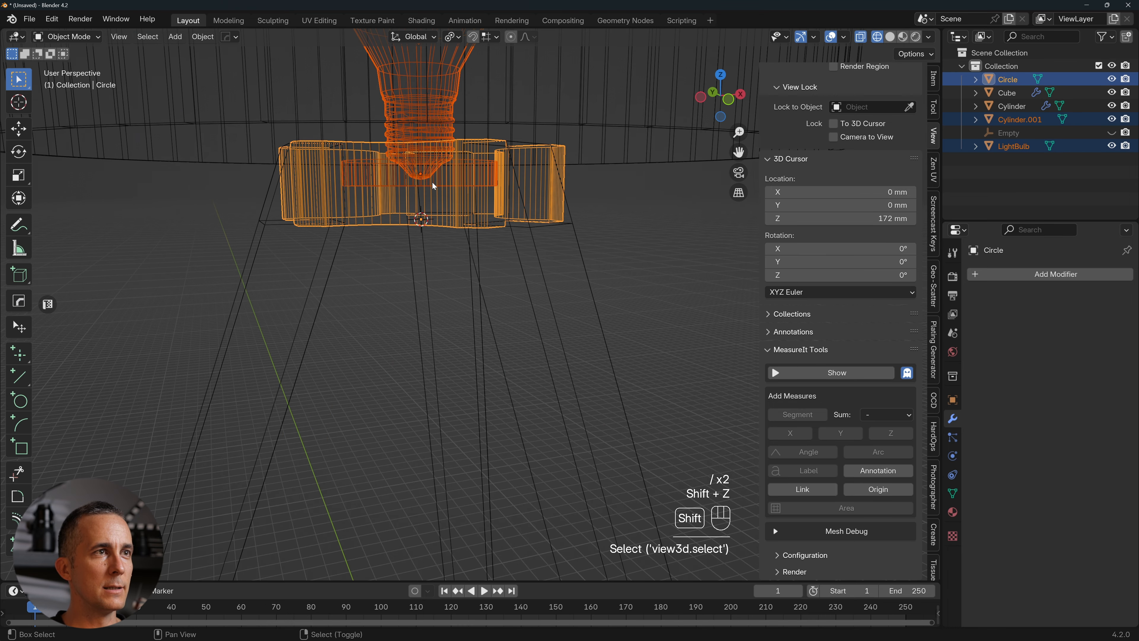
pyautogui.press('KP_Divide')
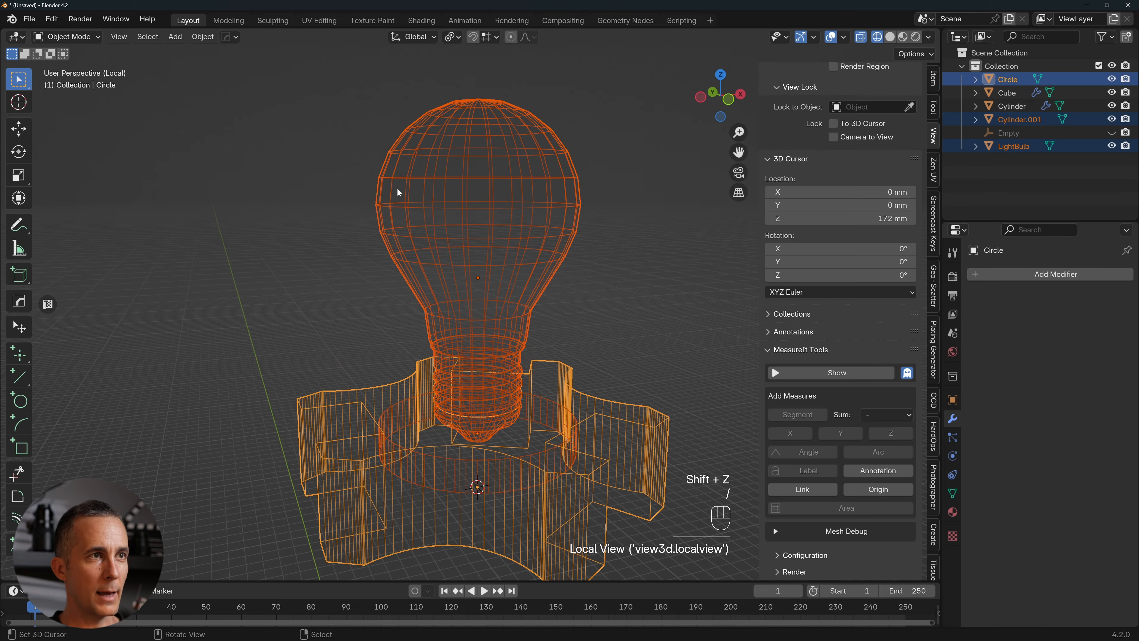
# Raise the small cylinder about 8.2 mm along Z, return to solid display and lower it back about 1.2 mm onto the bracket.
pyautogui.click(492, 472)
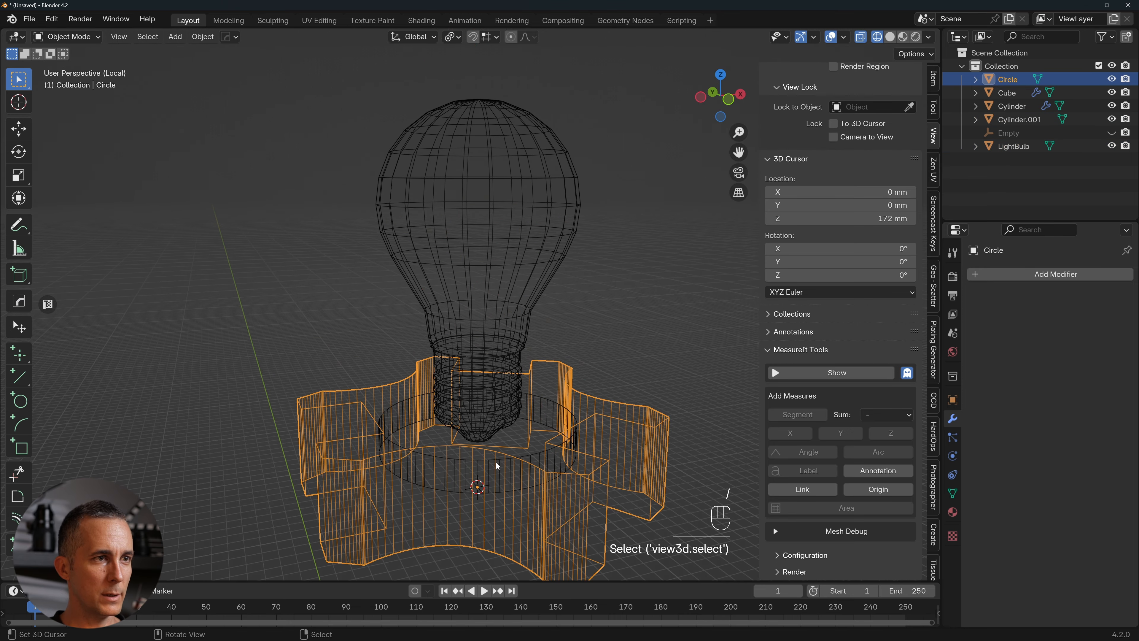
pyautogui.click(493, 461)
pyautogui.press('g')
pyautogui.press('z')
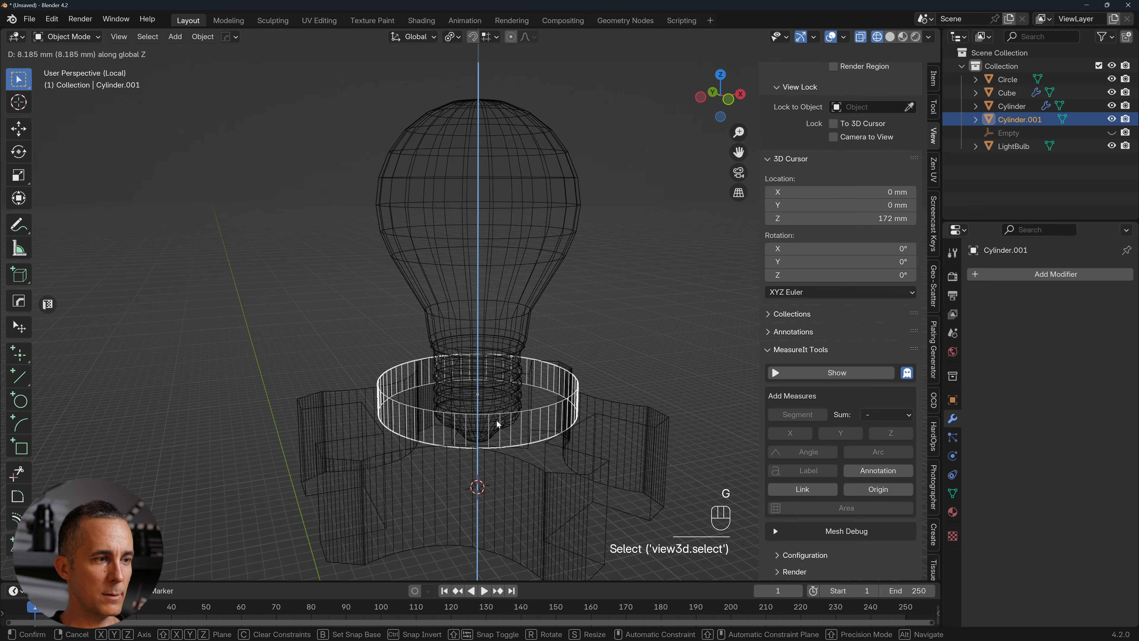
pyautogui.click(496, 422)
pyautogui.hotkey('shift', 'z')
pyautogui.press('g')
pyautogui.press('z')
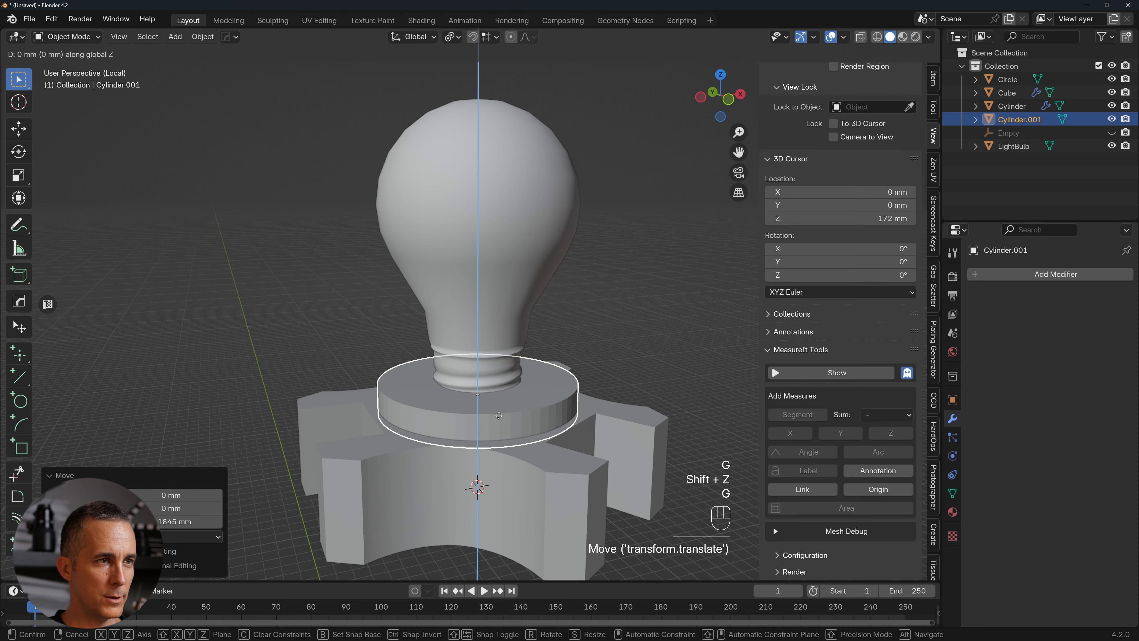
pyautogui.click(499, 421)
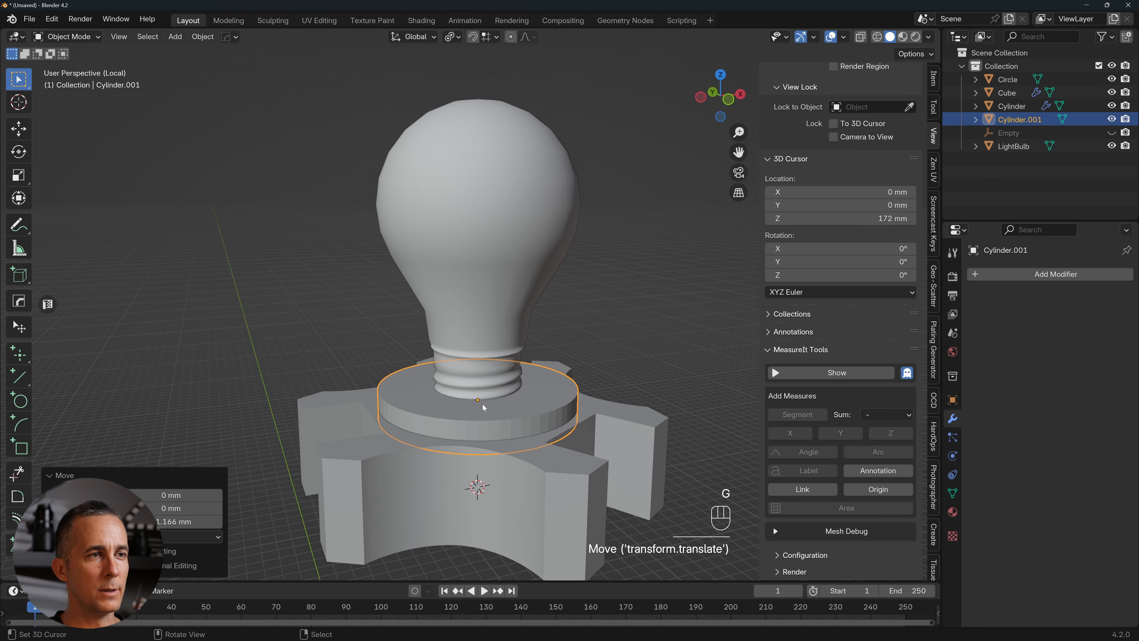
# Inset the small cylinder's top face by about 14.6 mm and extrude it upward to form a narrower second tier.
pyautogui.press('Tab')
pyautogui.click(546, 395)
pyautogui.press('i')
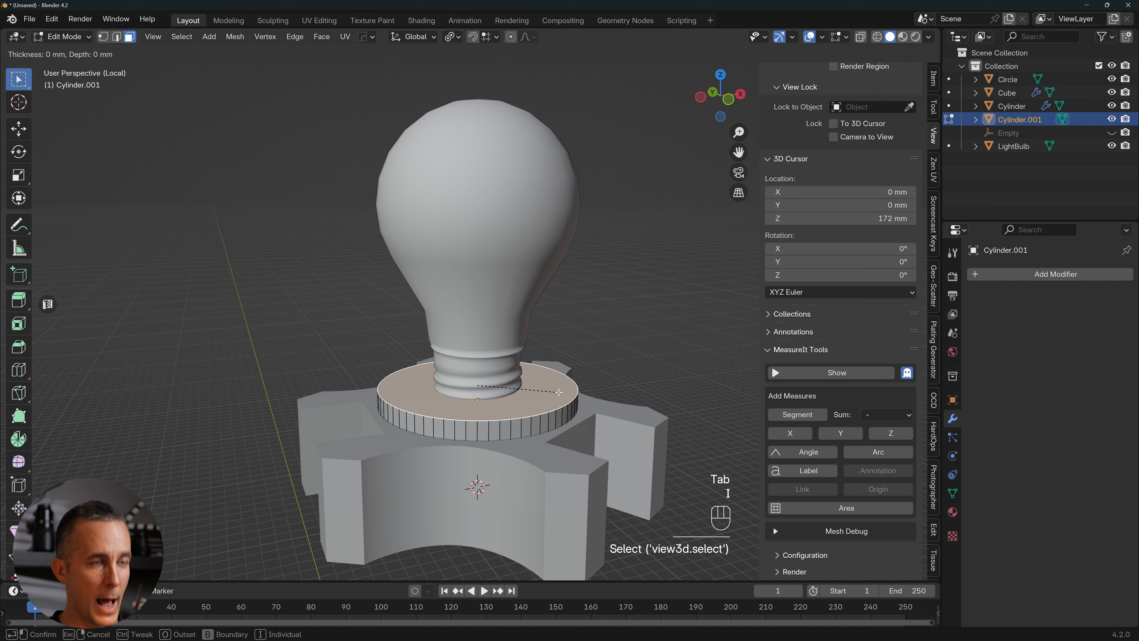
pyautogui.click(553, 391)
pyautogui.press('e')
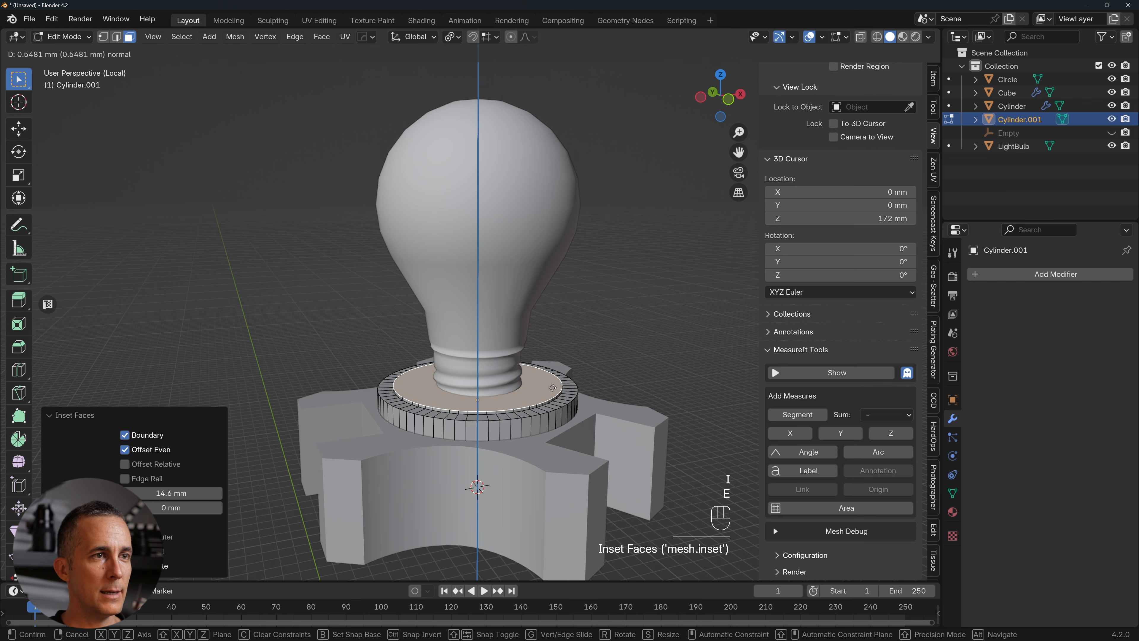
pyautogui.click(552, 376)
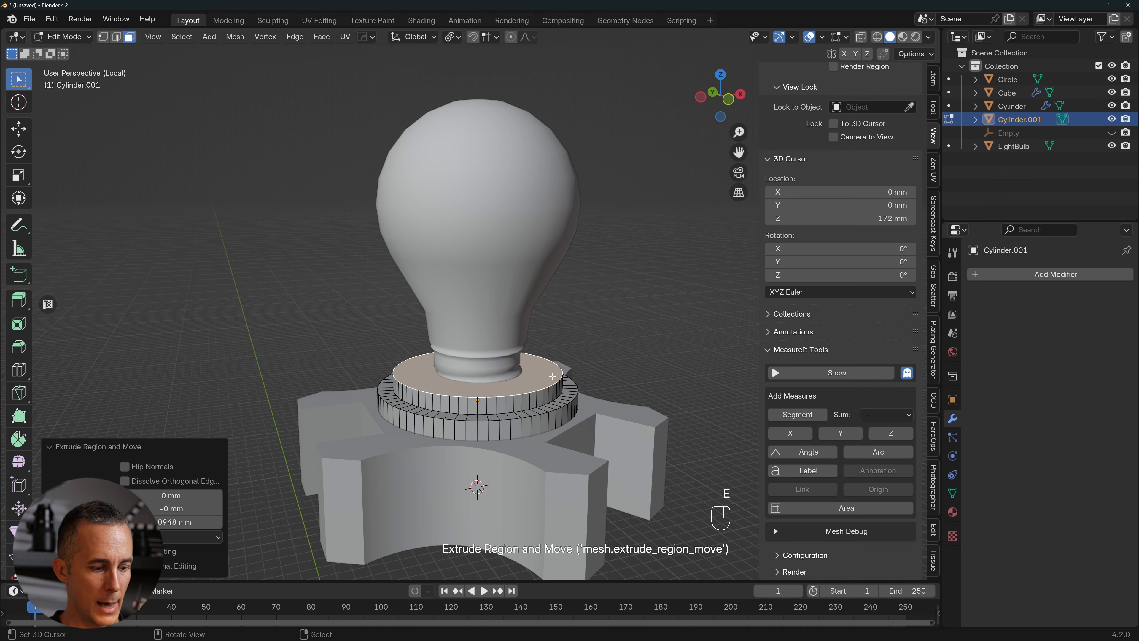
# Inset the upper tier's top face by about 28.4 mm and extrude it downward as a recess around the bulb's base.
pyautogui.press('i')
pyautogui.click(541, 373)
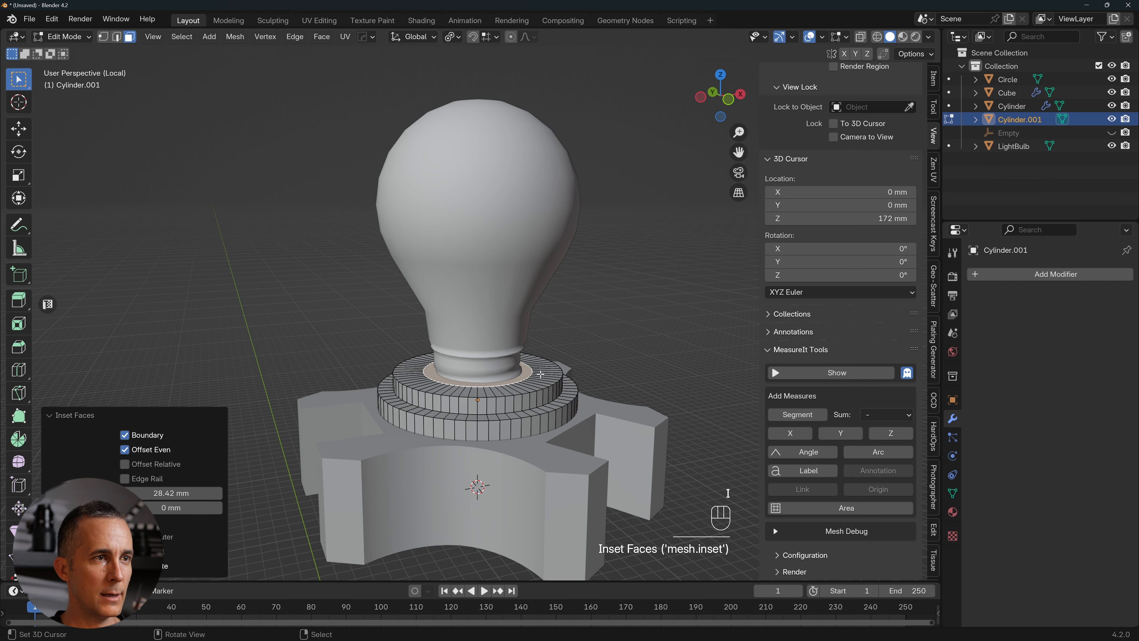
pyautogui.press('e')
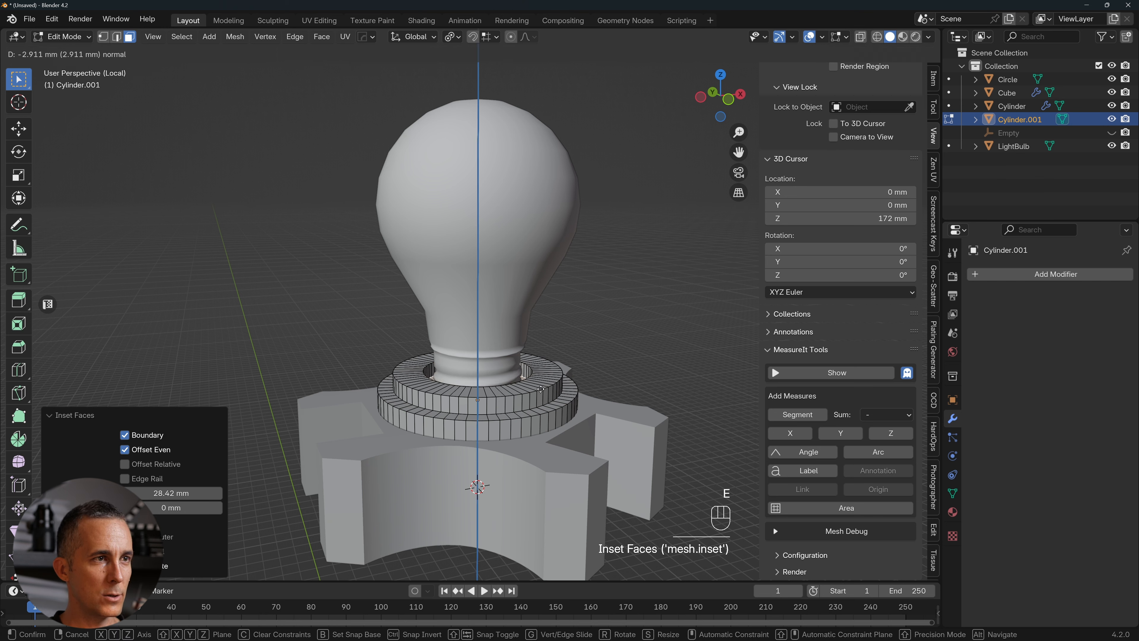
pyautogui.click(540, 389)
pyautogui.press('Tab')
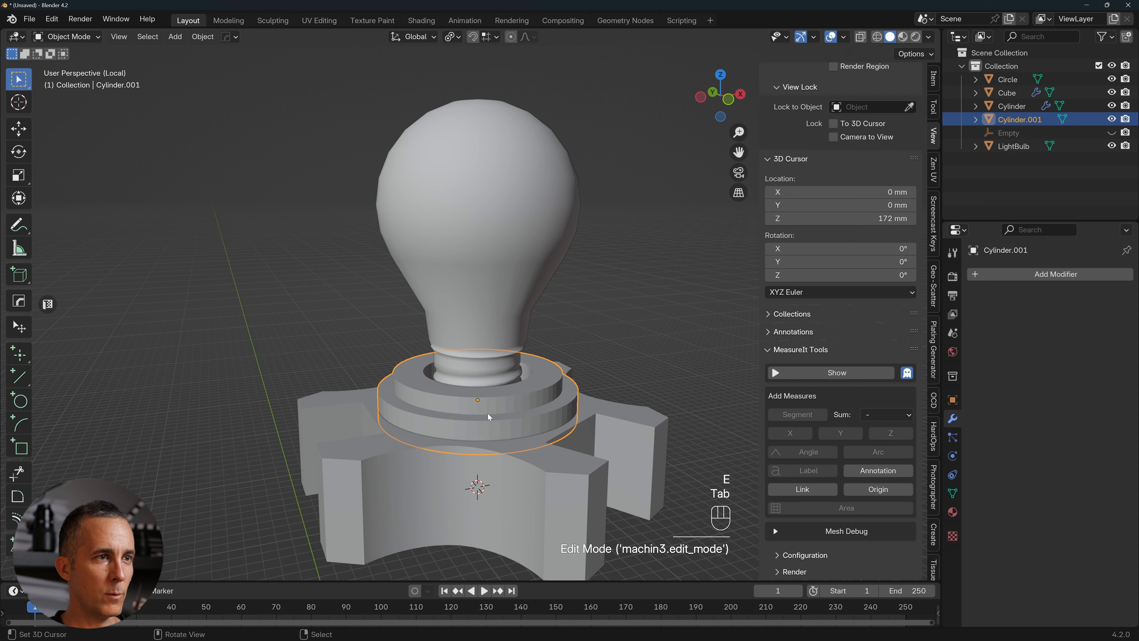
pyautogui.click(487, 413)
pyautogui.press('s')
pyautogui.press('z')
pyautogui.rightClick(492, 408)
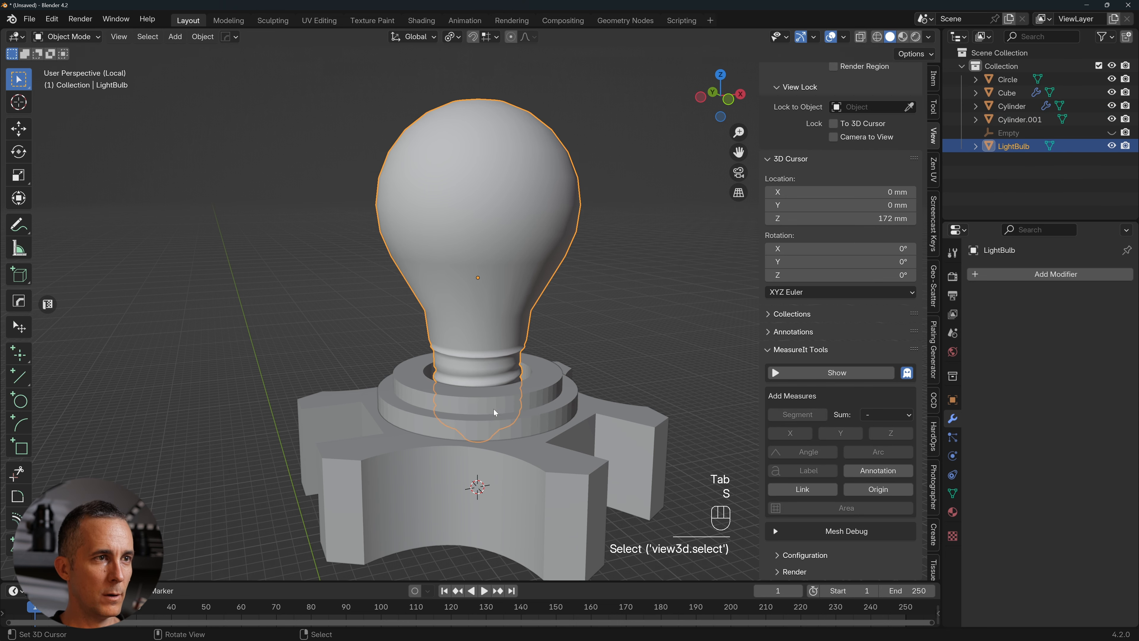
# Stretch the stepped bulb holder along Z by a factor of about 1.36 and adjust its height along Z.
pyautogui.click(494, 408)
pyautogui.press('s')
pyautogui.press('z')
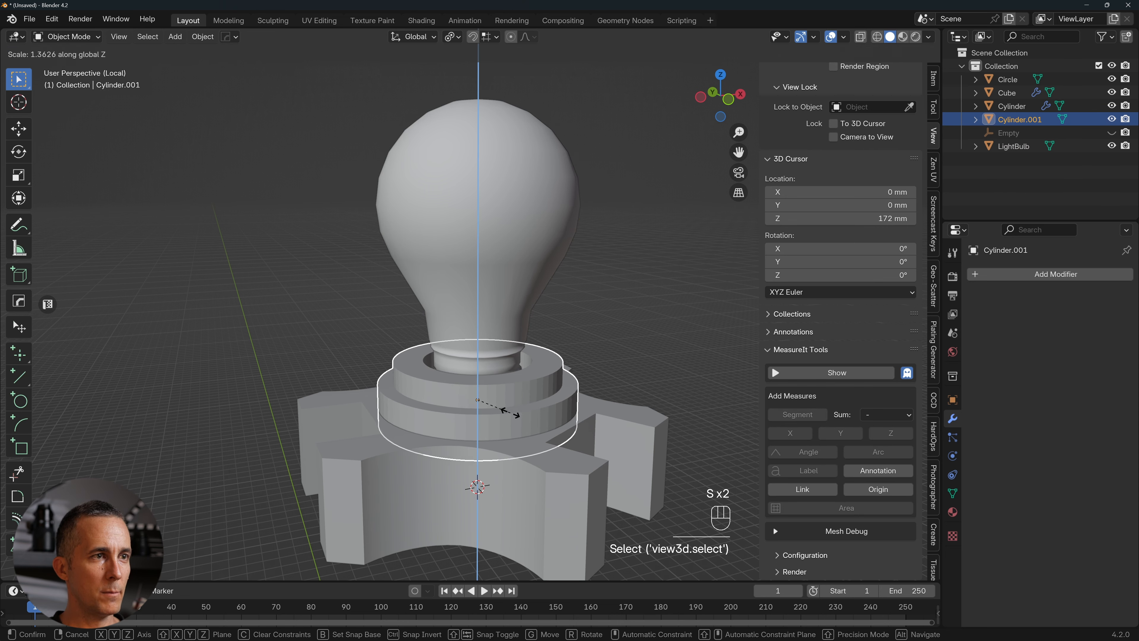
pyautogui.click(509, 413)
pyautogui.press('g')
pyautogui.press('z')
# Lower the light bulb slightly along Z into the holder's recess.
pyautogui.click(491, 310)
pyautogui.press('h')
pyautogui.hotkey('ctrl', 'z')
pyautogui.press('g')
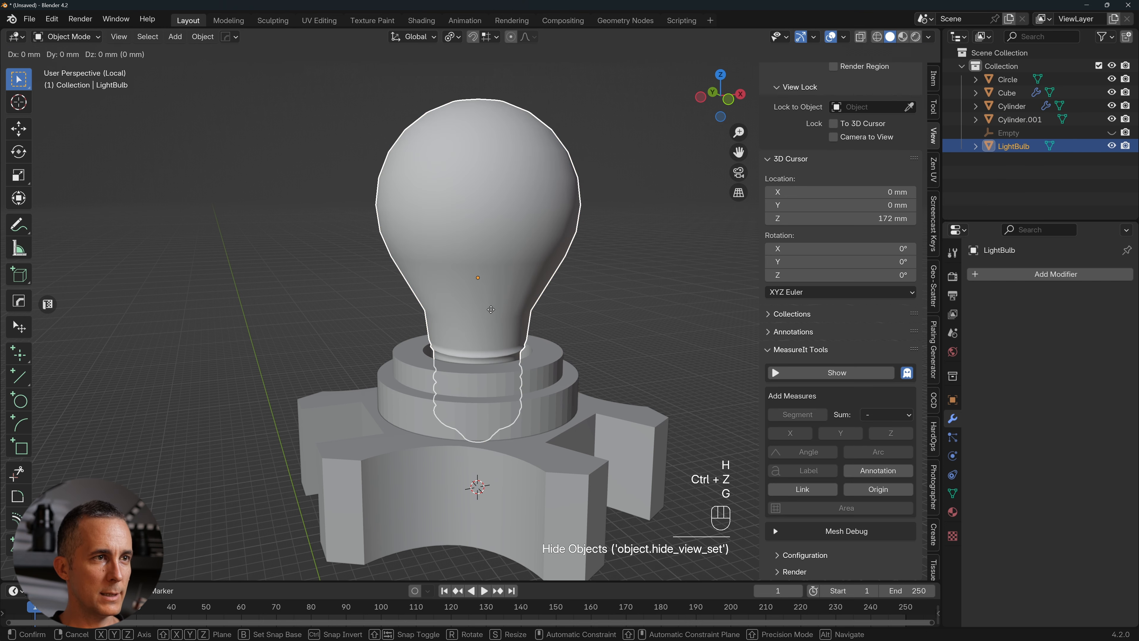
pyautogui.click(489, 316)
# Apply Shade Auto Smooth to the stepped bulb holder.
pyautogui.scroll(-1, 489, 336)
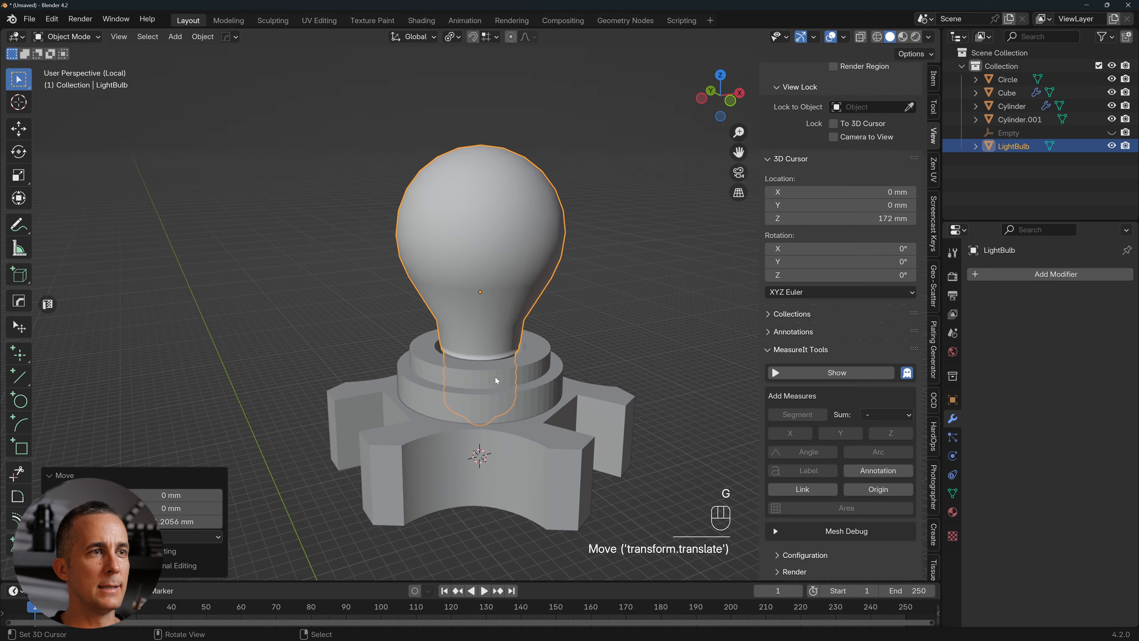
pyautogui.scroll(4, 491, 384)
pyautogui.press('w')
pyautogui.click(500, 382)
pyautogui.press('w')
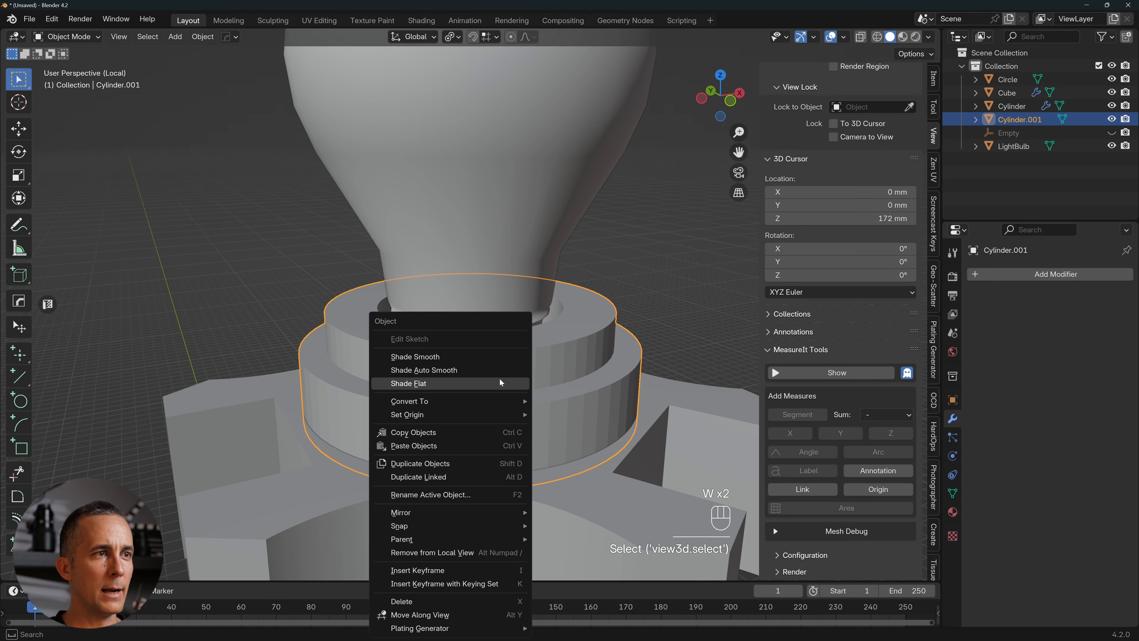
pyautogui.click(493, 366)
# Bevel the outer rim loops of both holder tiers and the loop where they meet by about 1.94 mm with 2 segments.
pyautogui.press('Tab')
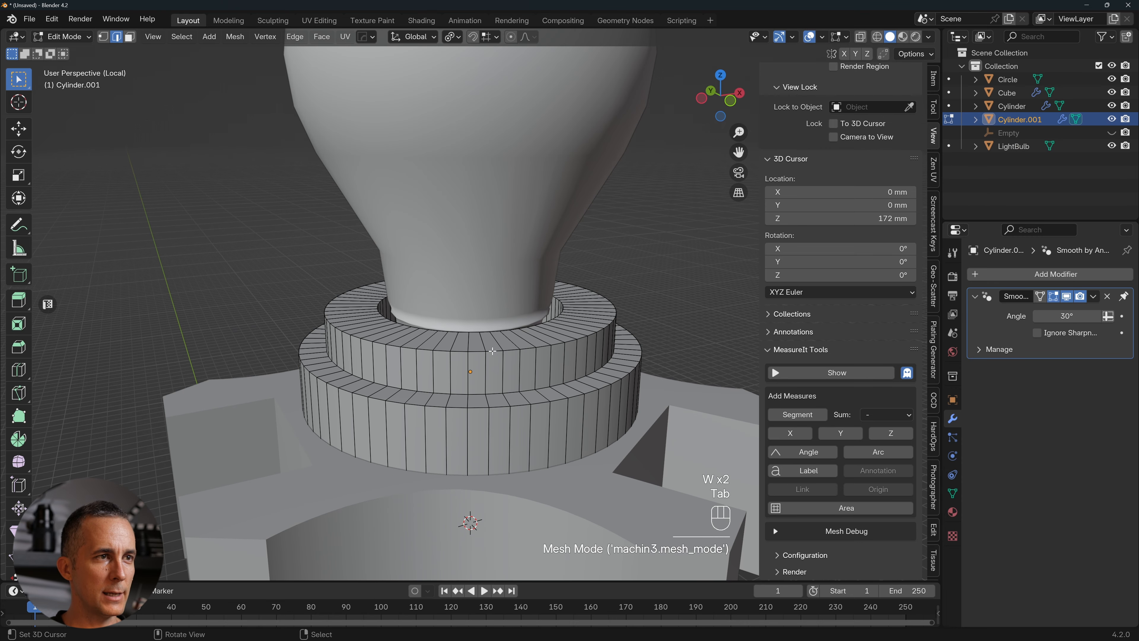
pyautogui.keyDown('alt'); pyautogui.click(491, 351); pyautogui.keyUp('alt')
pyautogui.keyDown('alt'); pyautogui.click(499, 403); pyautogui.keyUp('alt')
pyautogui.keyDown('alt'); pyautogui.rightClick(496, 353); pyautogui.keyUp('alt')
pyautogui.keyDown('alt'); pyautogui.keyDown('shift'); pyautogui.rightClick(494, 395); pyautogui.keyUp('shift'); pyautogui.keyUp('alt')
pyautogui.keyDown('alt'); pyautogui.keyDown('shift'); pyautogui.rightClick(497, 406); pyautogui.keyUp('shift'); pyautogui.keyUp('alt')
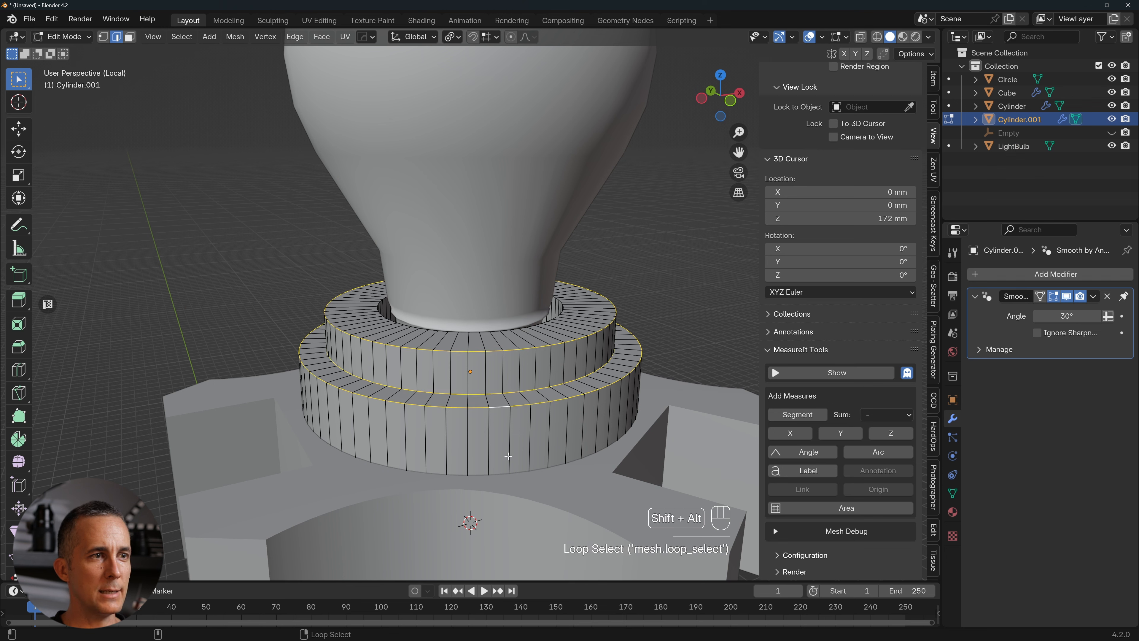
pyautogui.hotkey('ctrl', 'b')
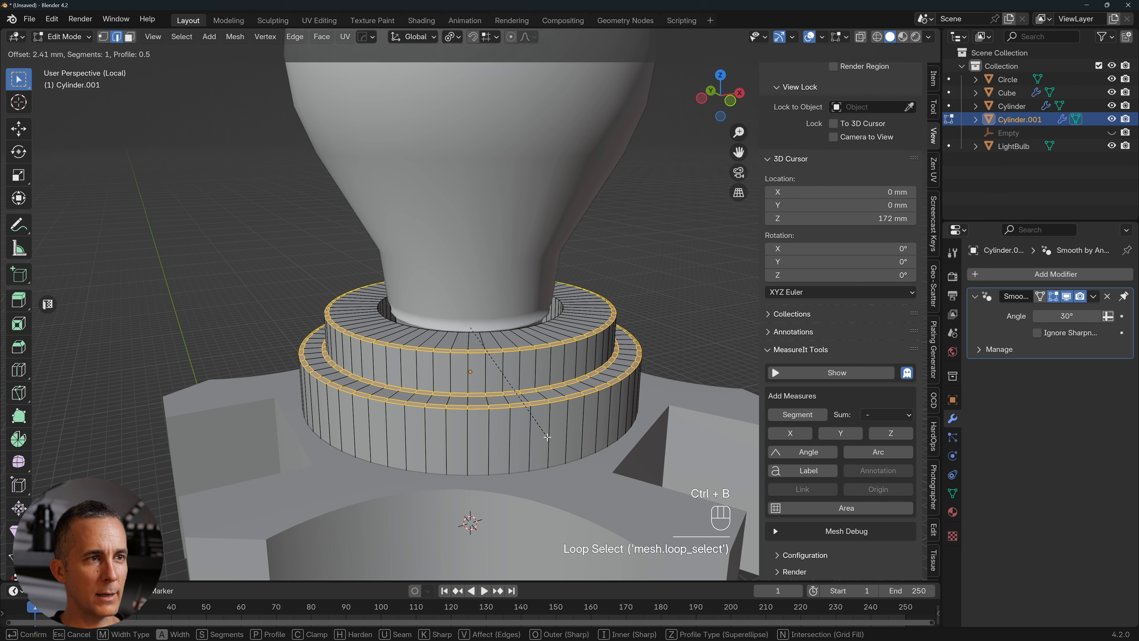
pyautogui.scroll(1, 547, 438)
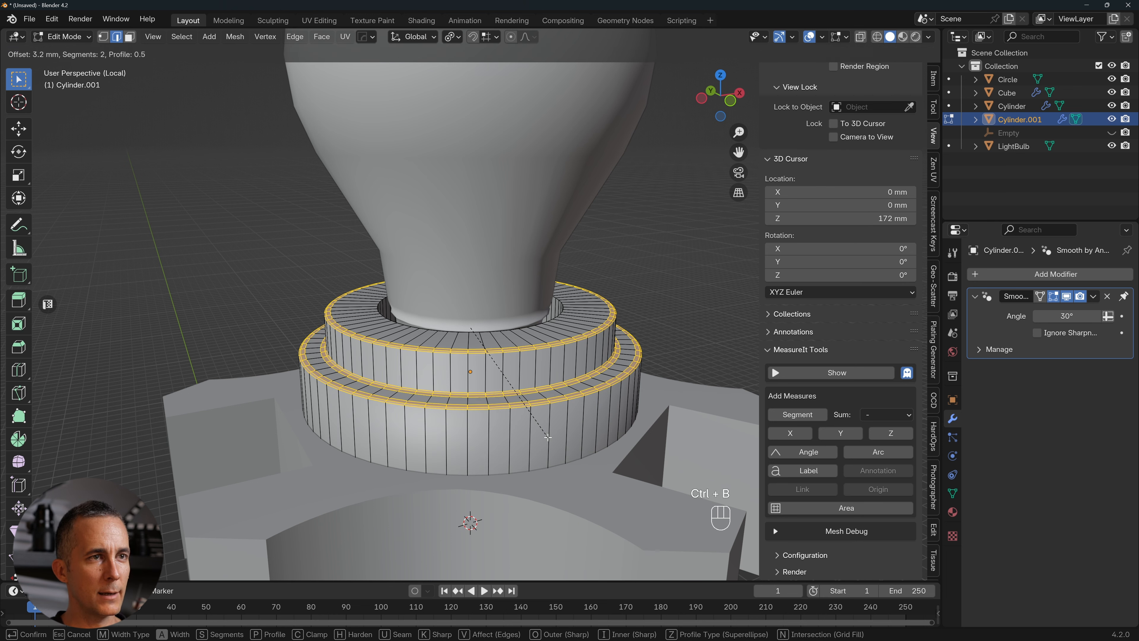
pyautogui.click(546, 436)
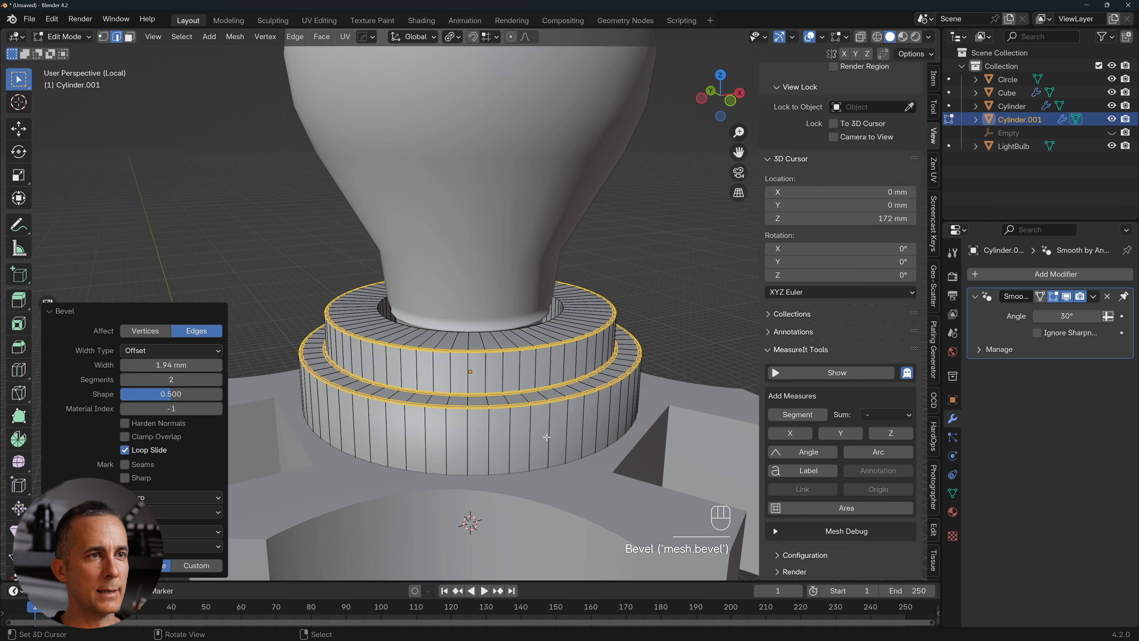
pyautogui.press('Tab')
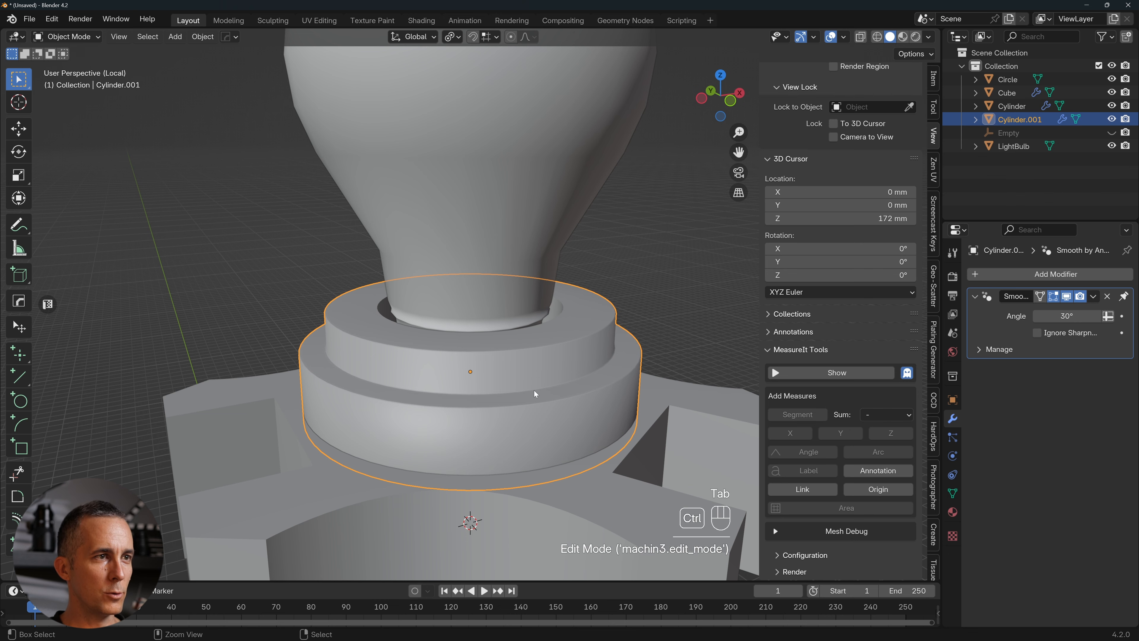
# Add a level 2 Subdivision modifier to the bulb holder and leave Local View.
pyautogui.hotkey('ctrl', '2')
pyautogui.moveTo(508, 438); pyautogui.dragTo(507, 403, button='middle')
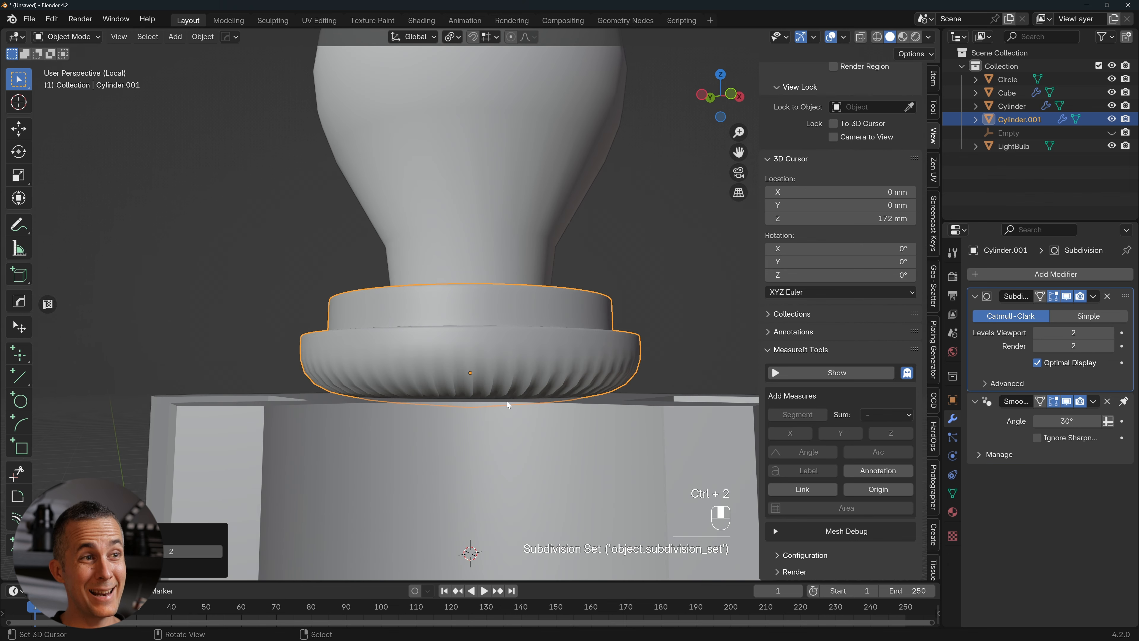
pyautogui.press('/')
pyautogui.scroll(2, 454, 258)
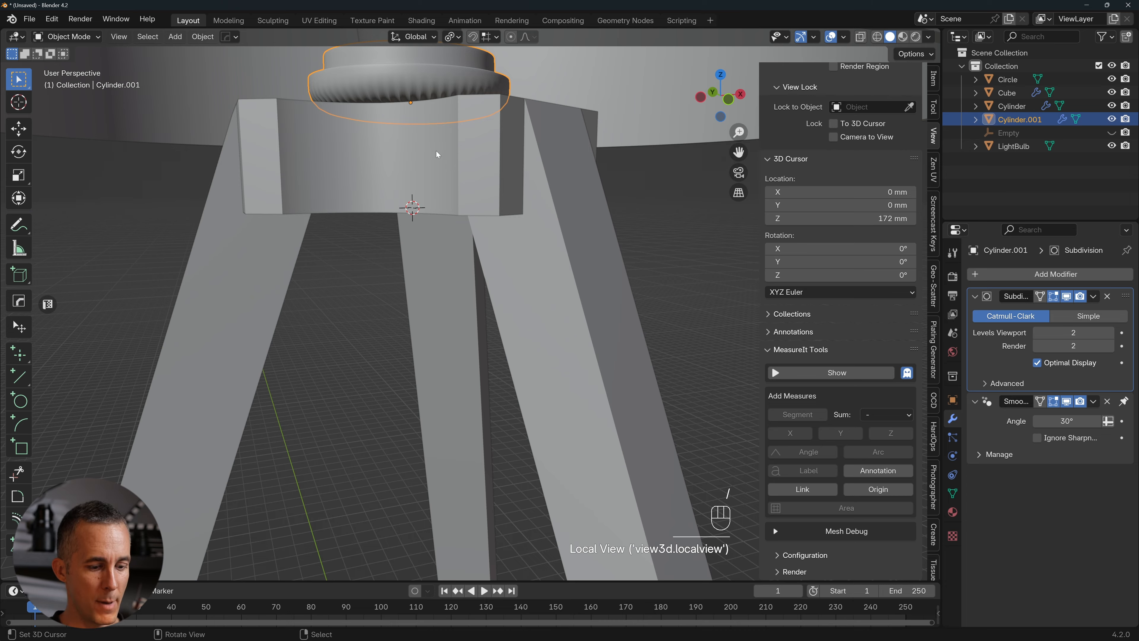
# Isolate the bulb holder in Local View and inset its bottom face by about 1.4 mm.
pyautogui.press('/')
pyautogui.moveTo(425, 219); pyautogui.dragTo(426, 153, button='middle')
pyautogui.press('Tab')
pyautogui.click(487, 293)
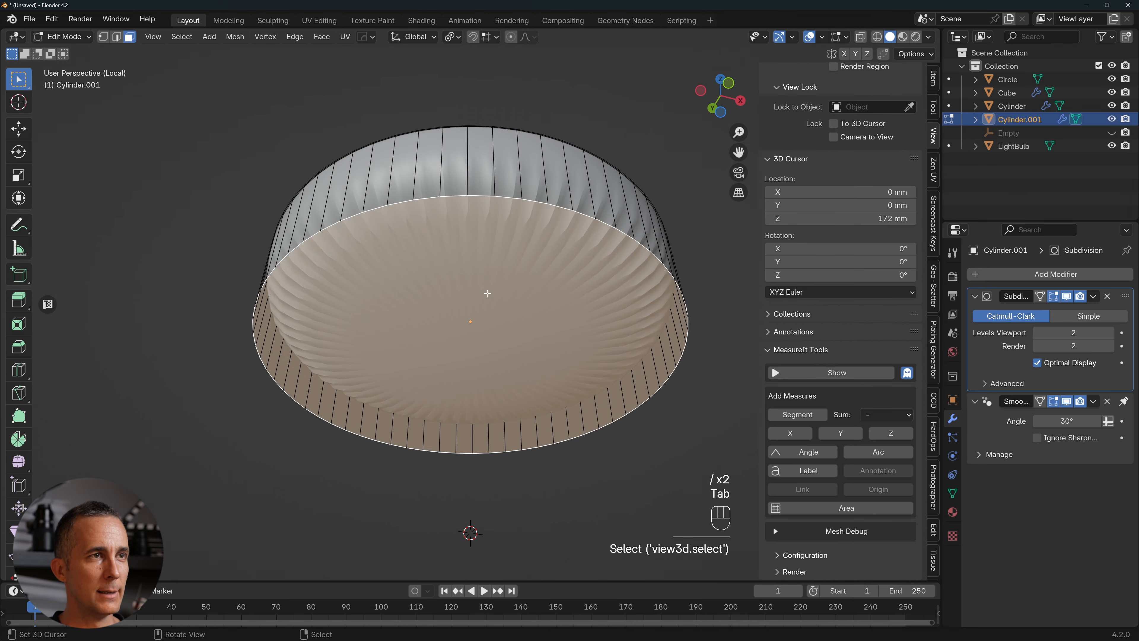
pyautogui.press('i')
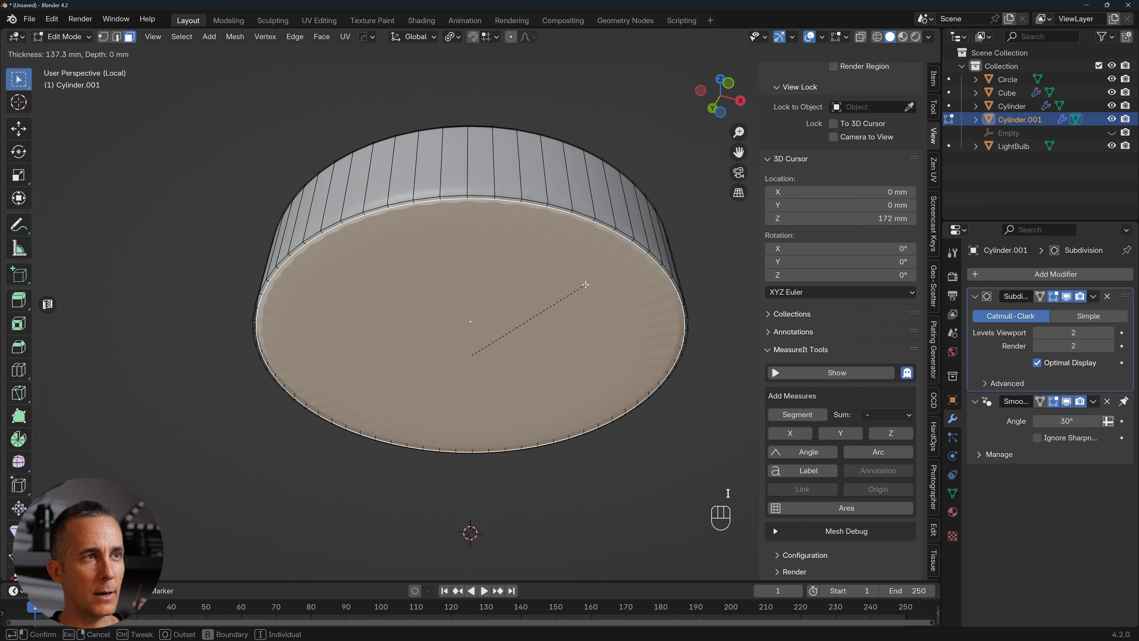
pyautogui.click(585, 283)
pyautogui.press('i')
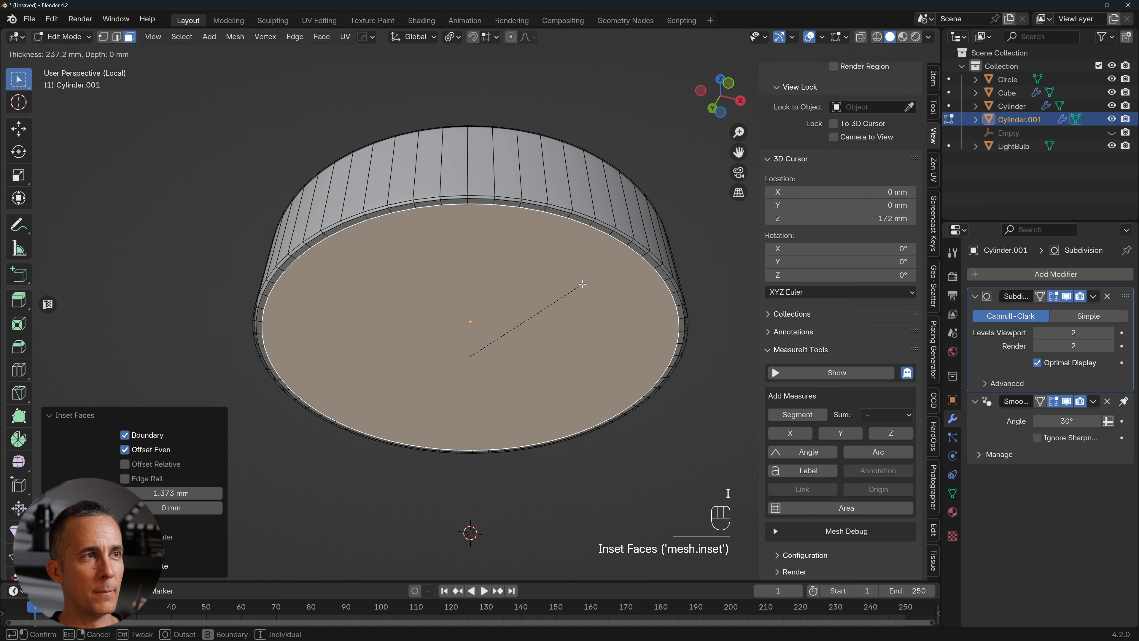
pyautogui.rightClick(582, 283)
# Inset the floor face of the holder's recess by about 2.3 mm.
pyautogui.press('Tab')
pyautogui.moveTo(565, 293); pyautogui.dragTo(546, 366, button='middle')
pyautogui.press('Tab')
pyautogui.click(530, 303)
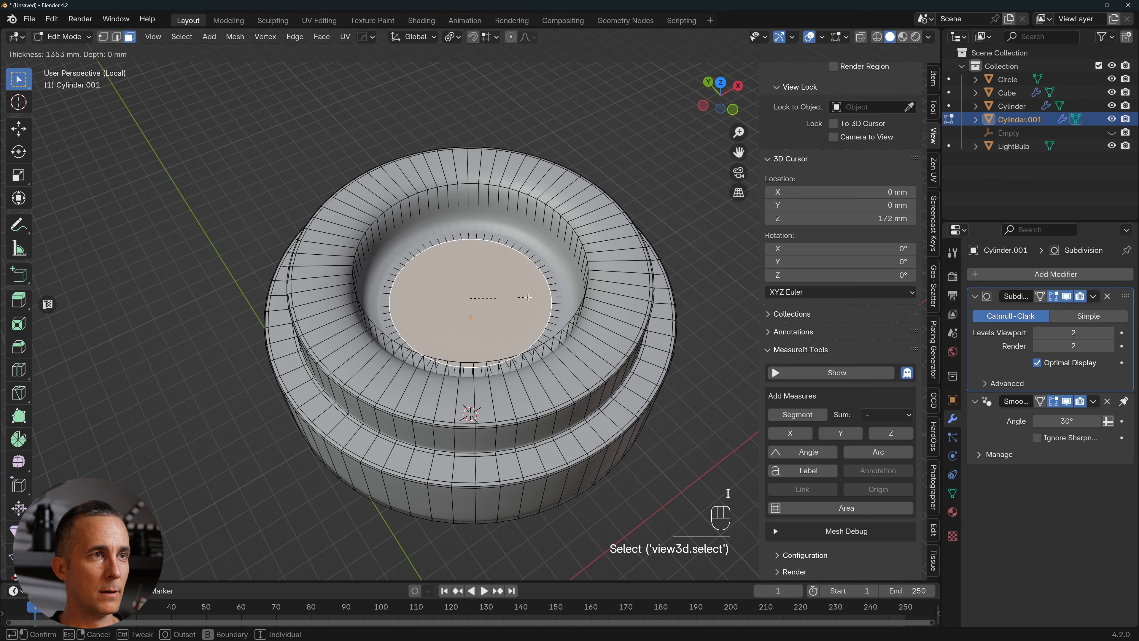
pyautogui.press('i')
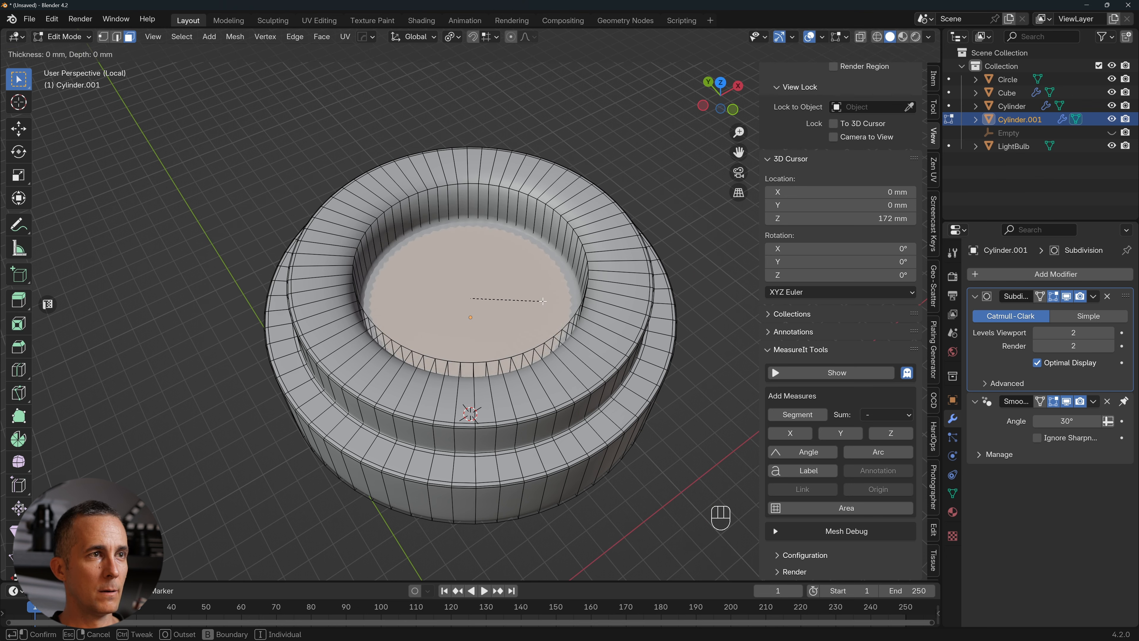
pyautogui.click(538, 301)
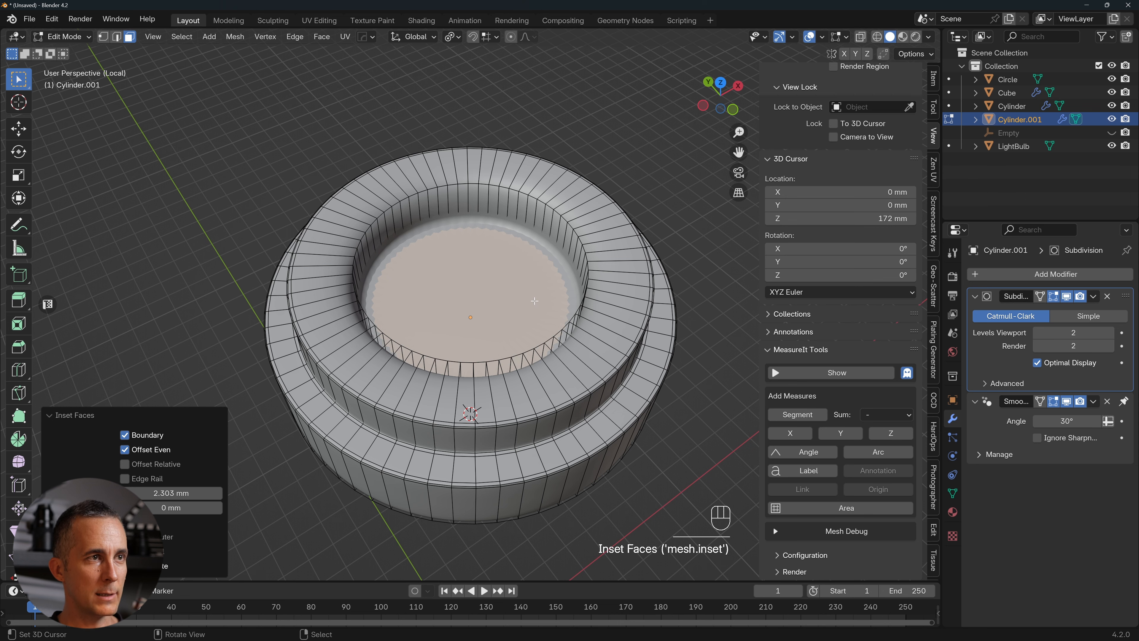
pyautogui.press('Tab')
# Bevel the edge loop around the upper rim of the holder's recess with 2 segments and leave Local View.
pyautogui.press('Tab')
pyautogui.keyDown('ctrl'); pyautogui.click(578, 240); pyautogui.keyUp('ctrl')
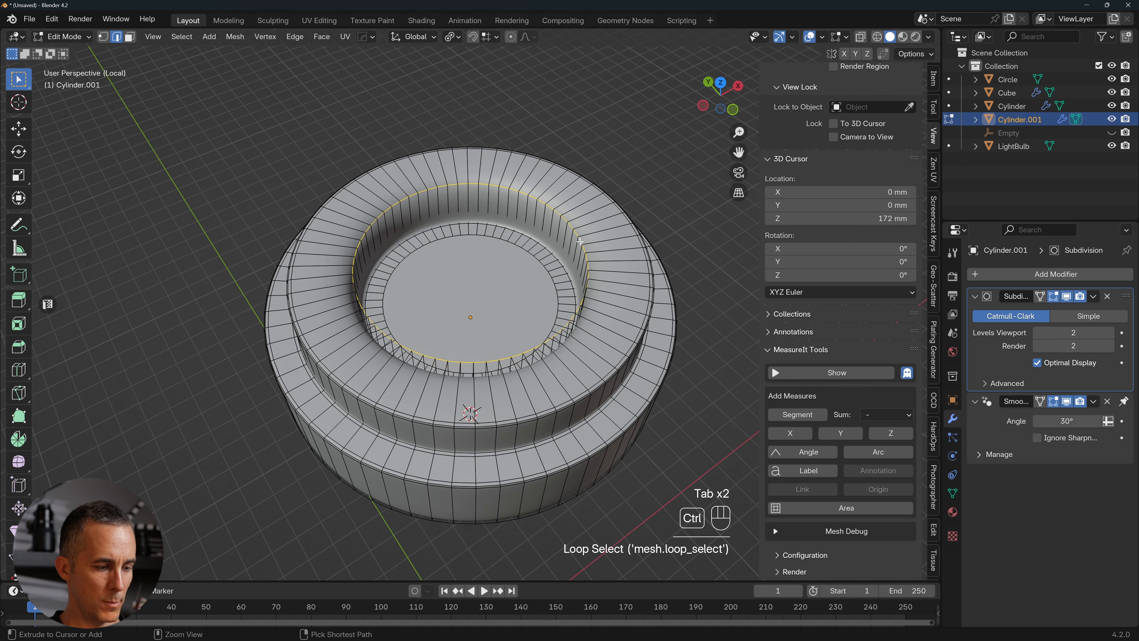
pyautogui.hotkey('ctrl', 'b')
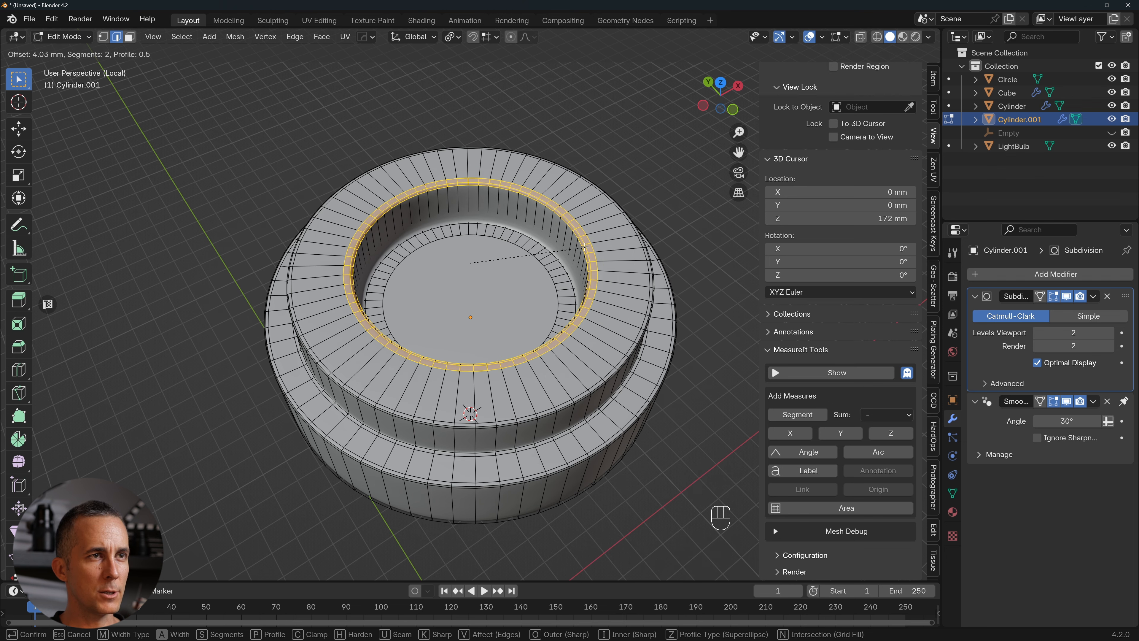
pyautogui.click(577, 261)
pyautogui.press('Tab')
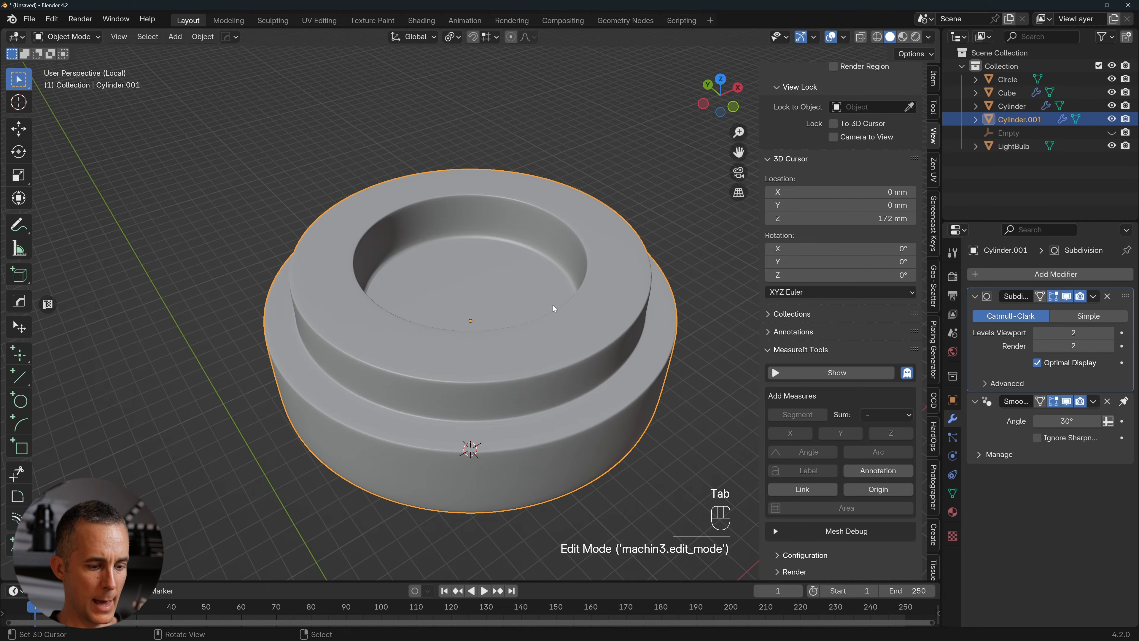
pyautogui.press('/')
# Select the bottom face of the tripod's editable leg and turn on the edge length display.
pyautogui.moveTo(483, 241)
pyautogui.mouseDown(button='middle')
pyautogui.moveTo(454, 324)
pyautogui.moveTo(458, 260)
pyautogui.moveTo(459, 340)
pyautogui.moveTo(419, 336)
pyautogui.moveTo(464, 360)
pyautogui.moveTo(464, 228)
pyautogui.mouseUp(button='middle')
pyautogui.scroll(-3, 454, 325)
pyautogui.scroll(-3, 458, 270)
pyautogui.scroll(3, 458, 340)
pyautogui.scroll(3, 463, 359)
pyautogui.moveTo(455, 309); pyautogui.dragTo(484, 251, button='middle')
pyautogui.click(451, 268)
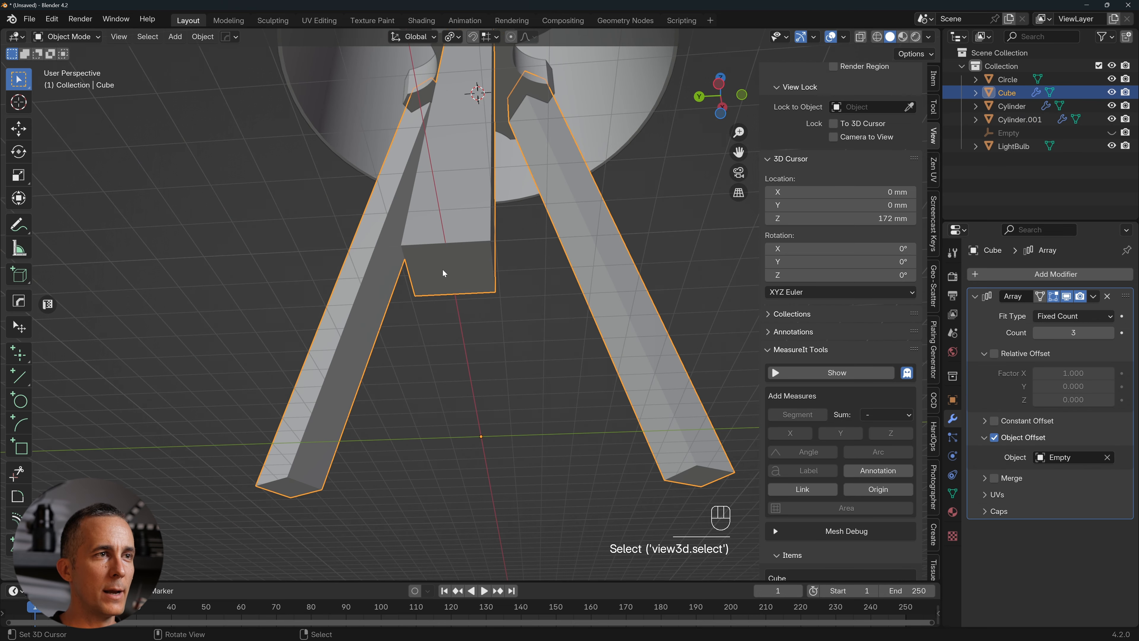
pyautogui.press('Tab')
pyautogui.click(477, 265)
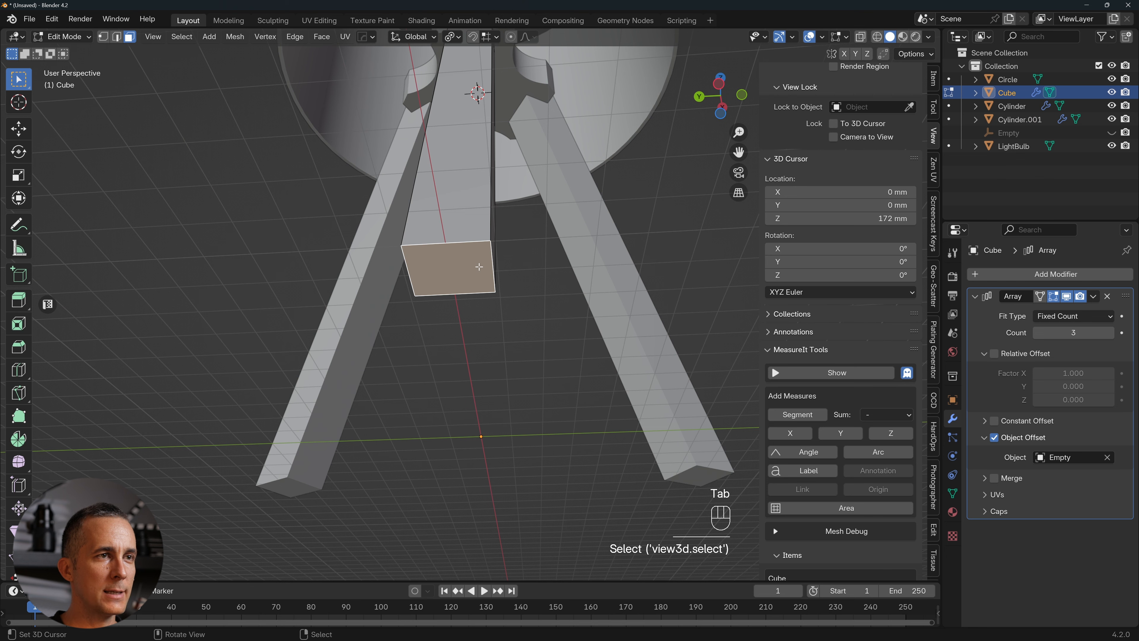
pyautogui.click(844, 38)
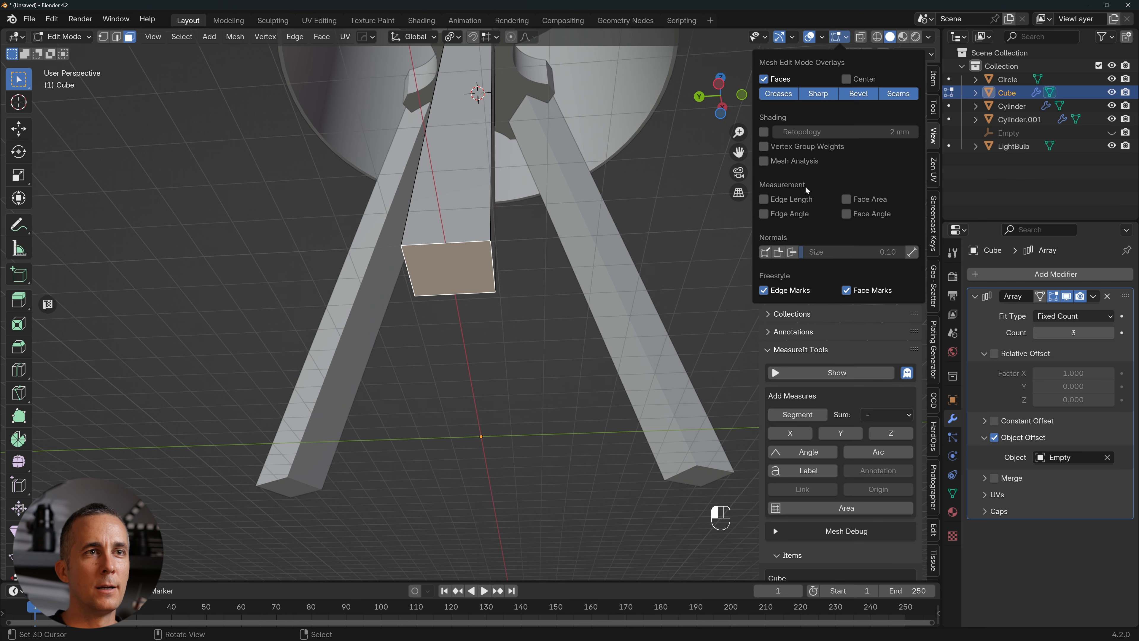
pyautogui.click(792, 203)
# Scale the leg's bottom face down until its edges are 10 mm long, tapering the legs.
pyautogui.scroll(4, 488, 263)
pyautogui.scroll(-2, 488, 263)
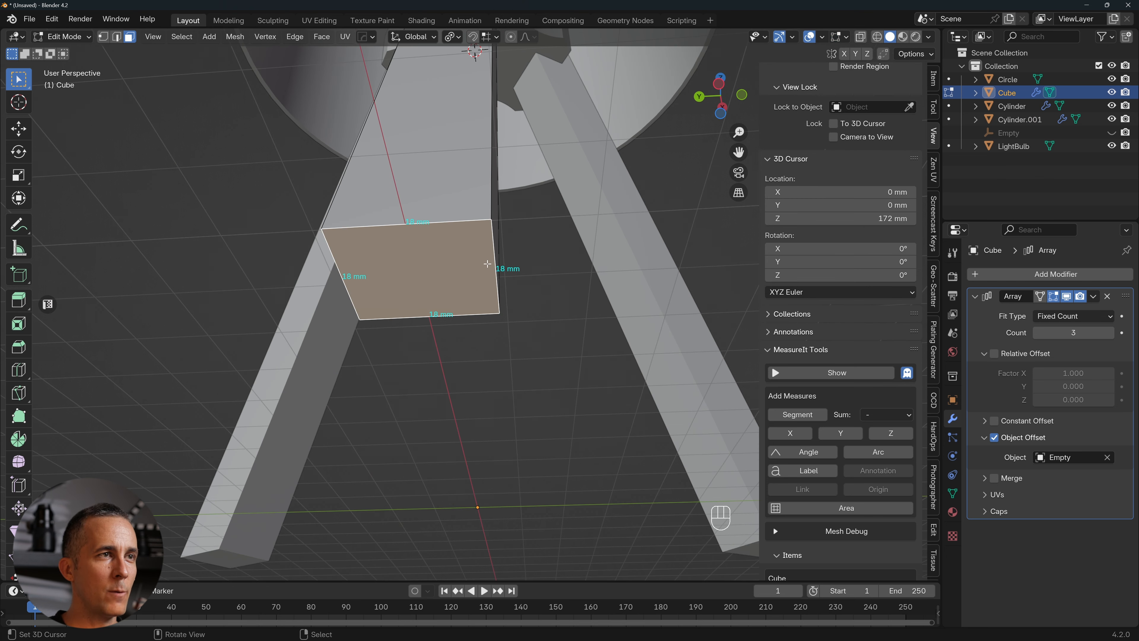
pyautogui.press('s')
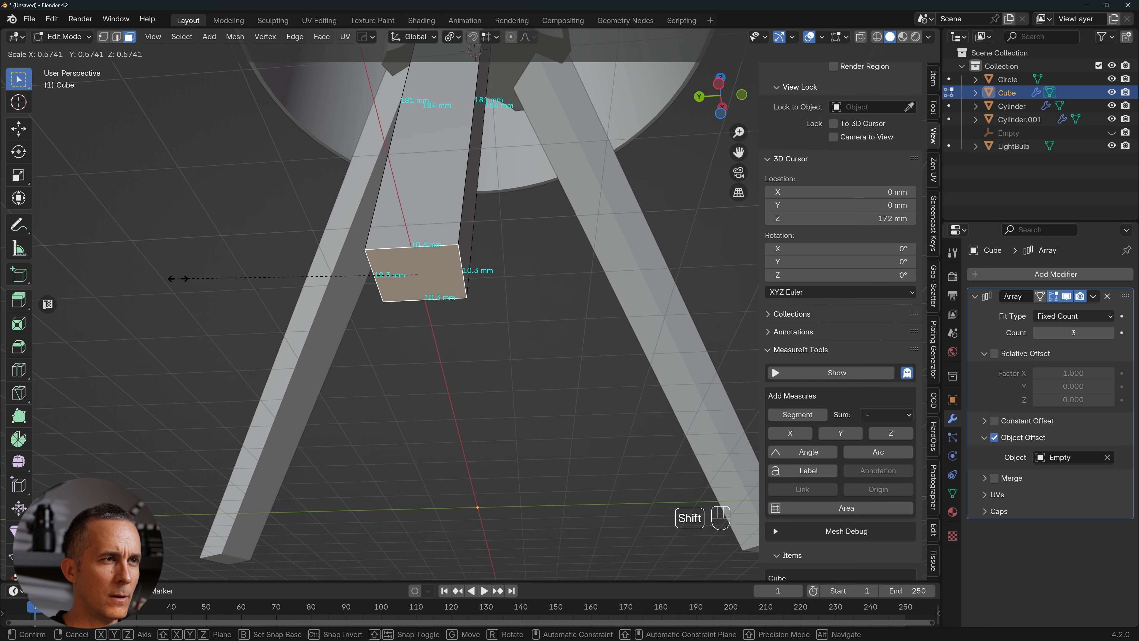
pyautogui.click(167, 281)
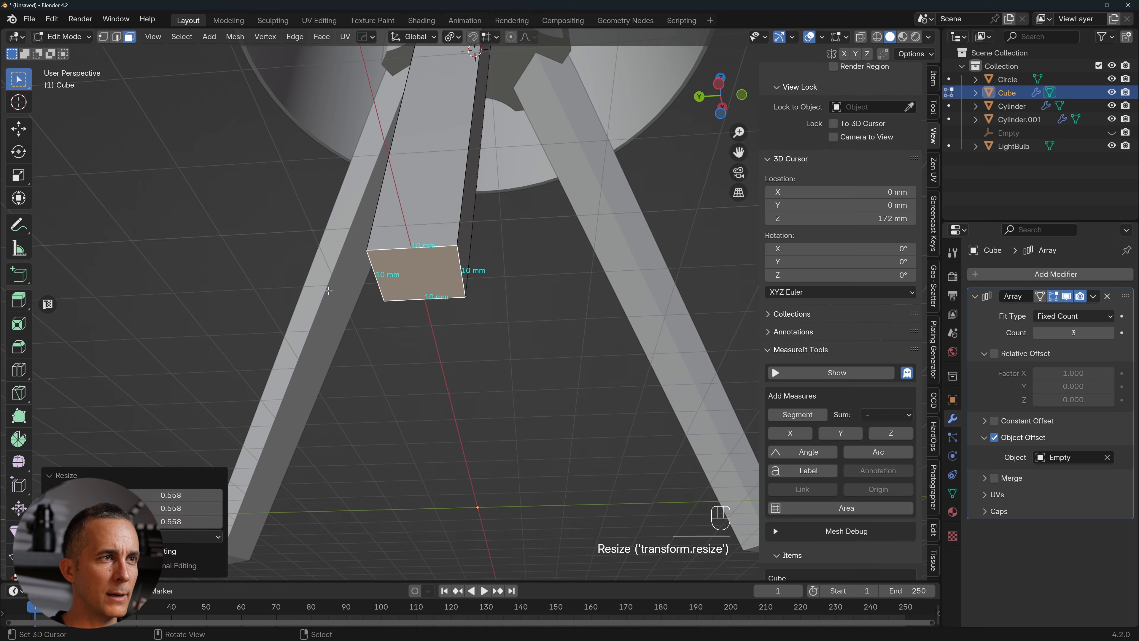
pyautogui.press('Tab')
# Deselect the legs and save the file as Lamp tutorial.blend.
pyautogui.scroll(-5, 466, 229)
pyautogui.moveTo(469, 227)
pyautogui.mouseDown(button='middle')
pyautogui.moveTo(391, 272)
pyautogui.moveTo(510, 183)
pyautogui.moveTo(483, 185)
pyautogui.moveTo(594, 193)
pyautogui.moveTo(553, 180)
pyautogui.moveTo(534, 229)
pyautogui.moveTo(470, 244)
pyautogui.mouseUp(button='middle')
pyautogui.click(595, 193)
pyautogui.scroll(-4, 471, 244)
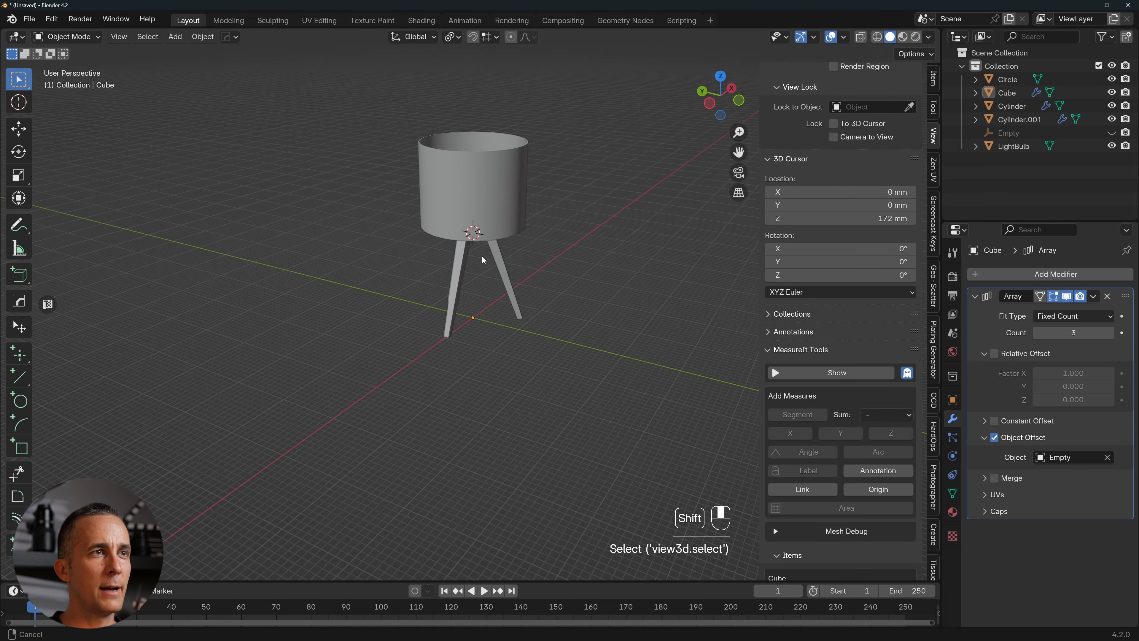
pyautogui.hotkey('ctrl', 's')
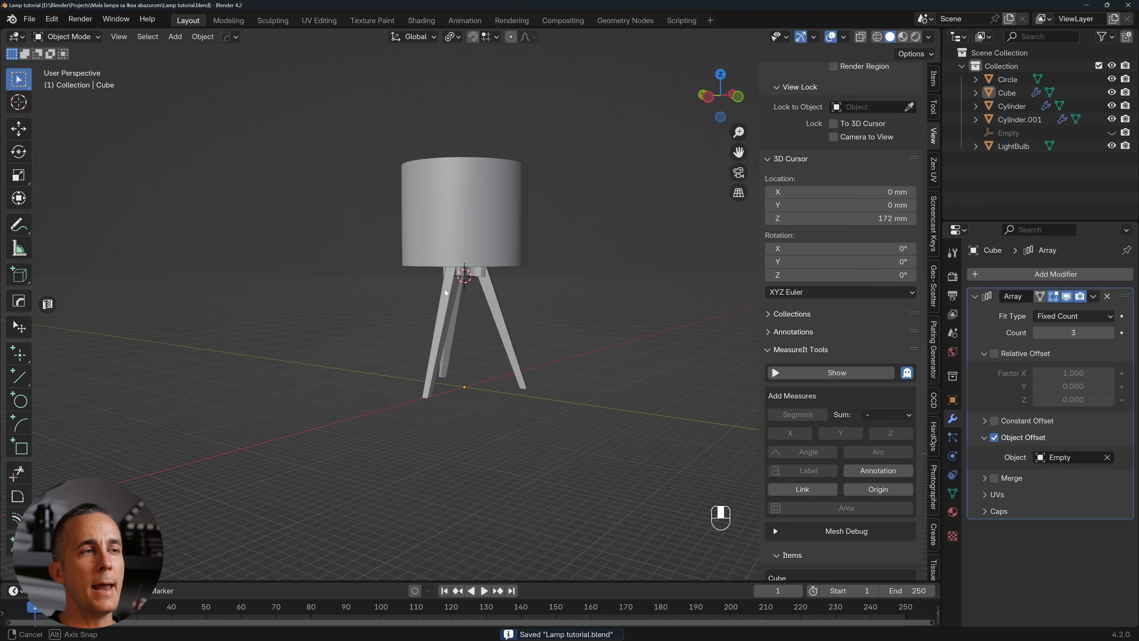
pyautogui.keyDown('shift'); pyautogui.moveTo(466, 287); pyautogui.dragTo(438, 316, button='middle'); pyautogui.keyUp('shift')
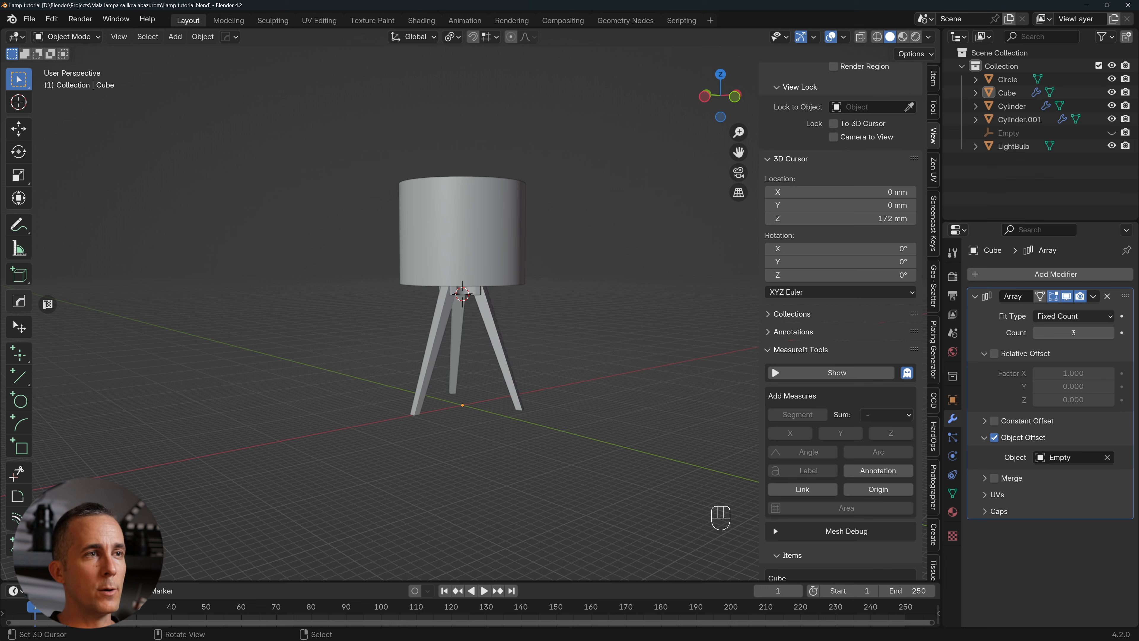
pyautogui.moveTo(477, 320); pyautogui.dragTo(457, 318, button='middle')
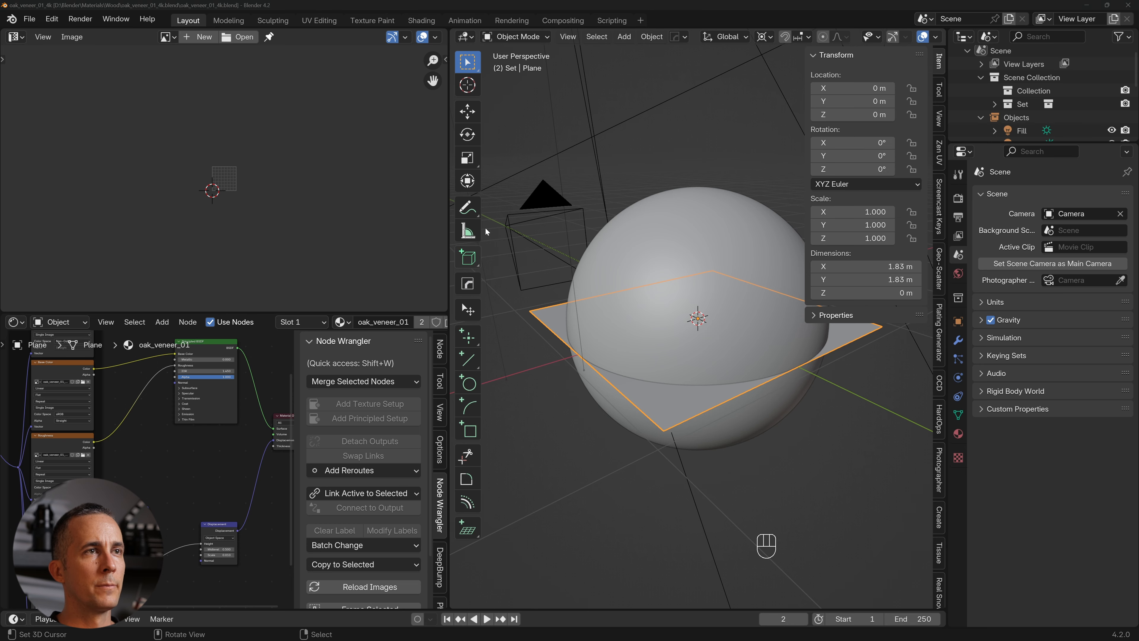
# Copy the sphere carrying the oak_veneer_01 material from oak_veneer_01_4k.blend and close that file without saving.
pyautogui.rightClick(686, 256)
pyautogui.hotkey('ctrl', 'c')
pyautogui.click(656, 252)
pyautogui.click(1127, 5)
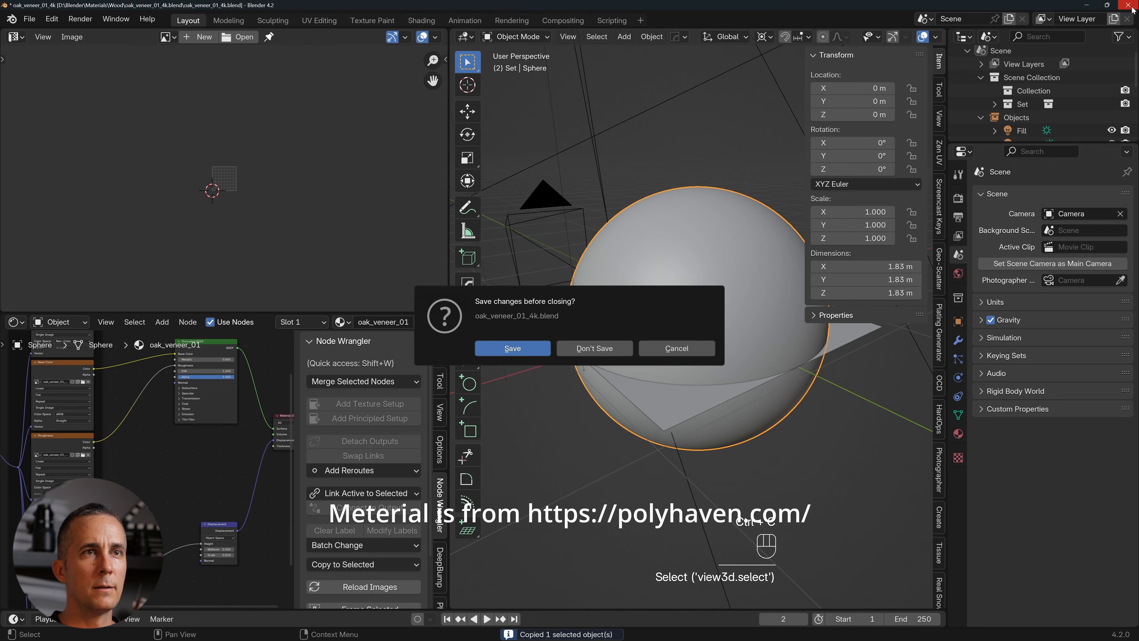
pyautogui.click(592, 349)
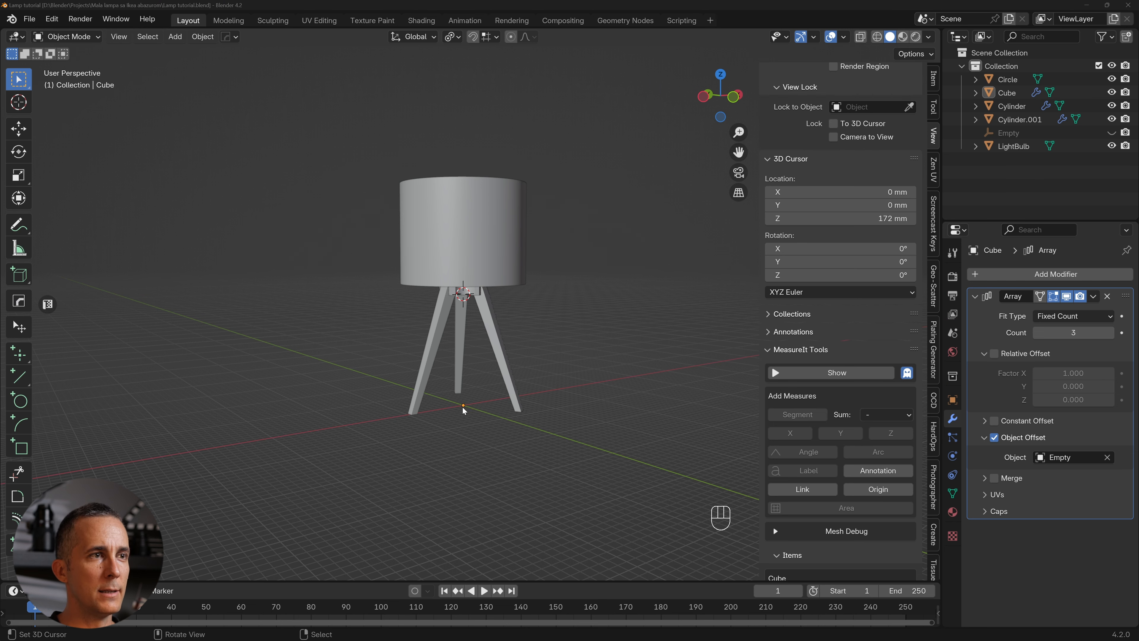
# Paste the oak veneer sphere into the lamp scene and switch the viewport to Material Preview shading.
pyautogui.hotkey('ctrl', 'v')
pyautogui.scroll(4, 464, 410)
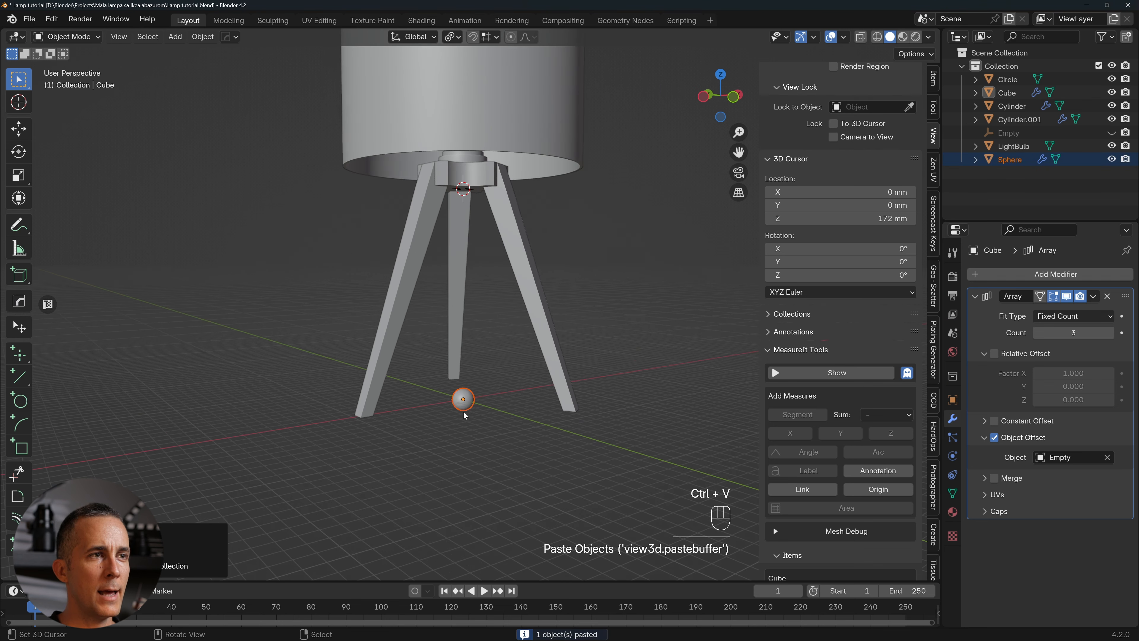
pyautogui.scroll(-1, 464, 412)
pyautogui.keyDown('shift'); pyautogui.moveTo(485, 358); pyautogui.dragTo(478, 379, button='middle'); pyautogui.keyUp('shift')
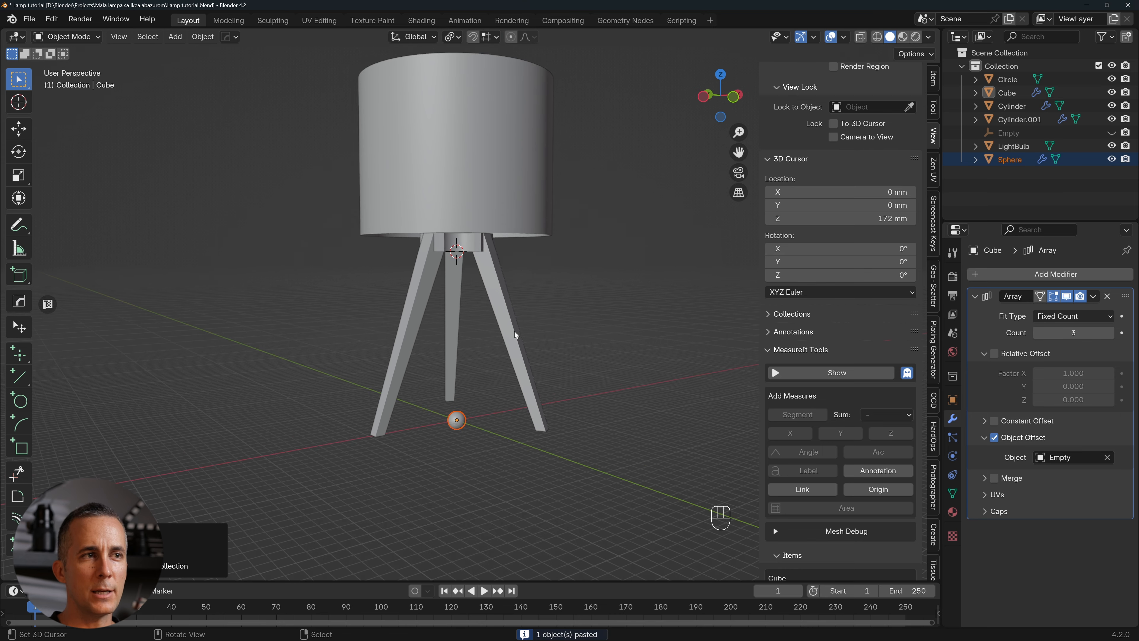
pyautogui.click(902, 37)
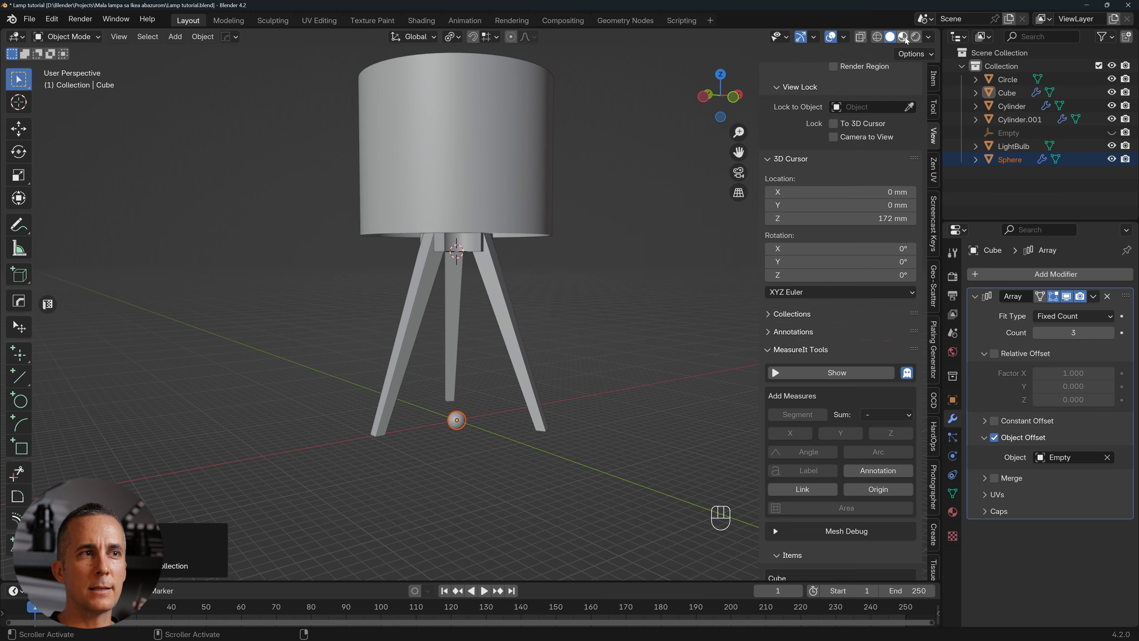
pyautogui.scroll(2, 493, 379)
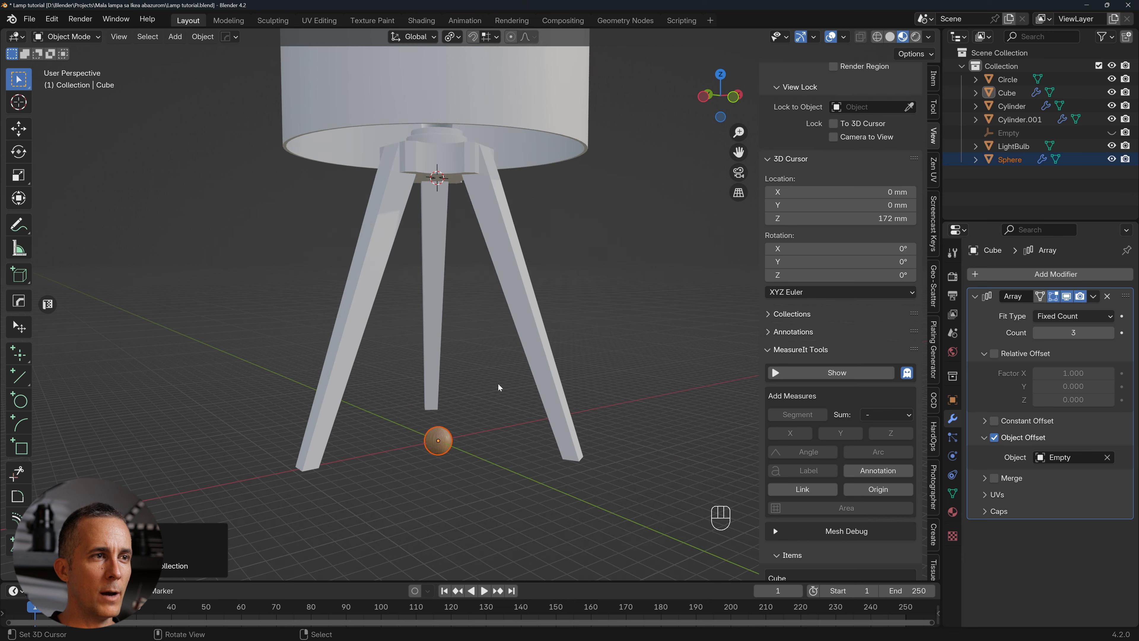
# Link the sphere's oak veneer material to the legs and the bracket.
pyautogui.click(522, 320)
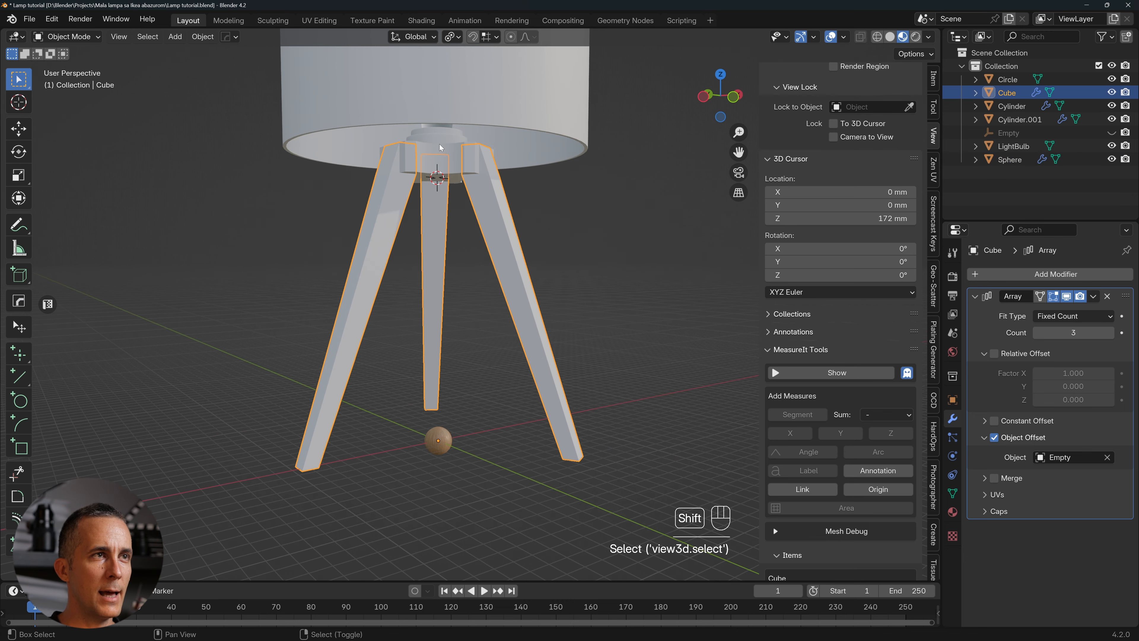
pyautogui.keyDown('shift'); pyautogui.click(440, 146); pyautogui.keyUp('shift')
pyautogui.keyDown('shift'); pyautogui.click(434, 438); pyautogui.keyUp('shift')
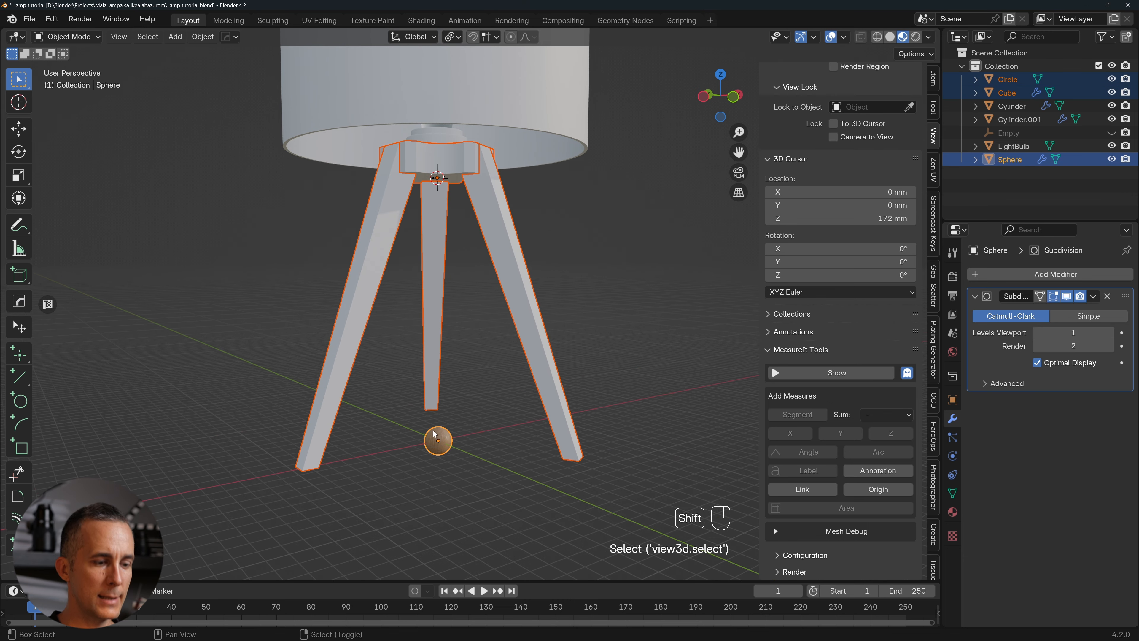
pyautogui.hotkey('ctrl', 'm')
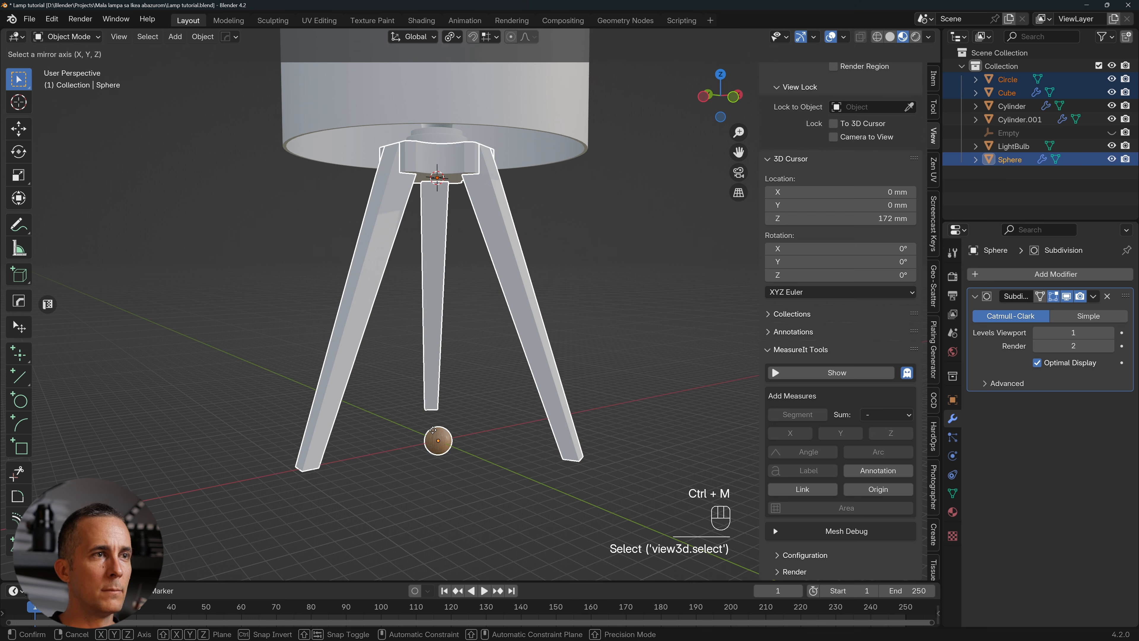
pyautogui.rightClick(433, 430)
pyautogui.hotkey('ctrl', 'l')
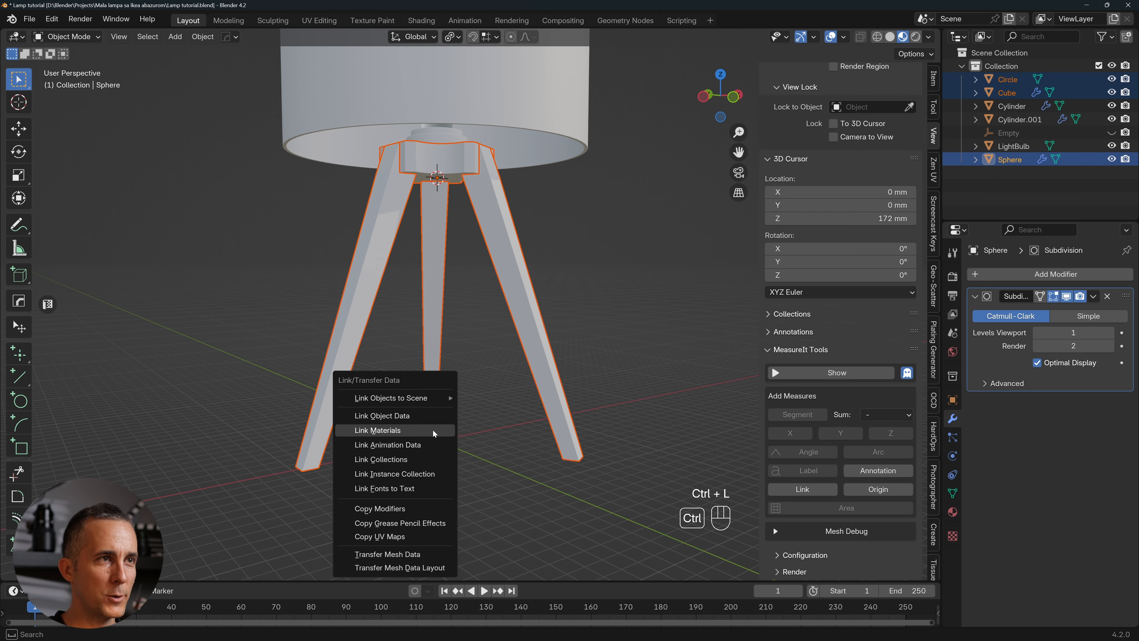
pyautogui.click(405, 432)
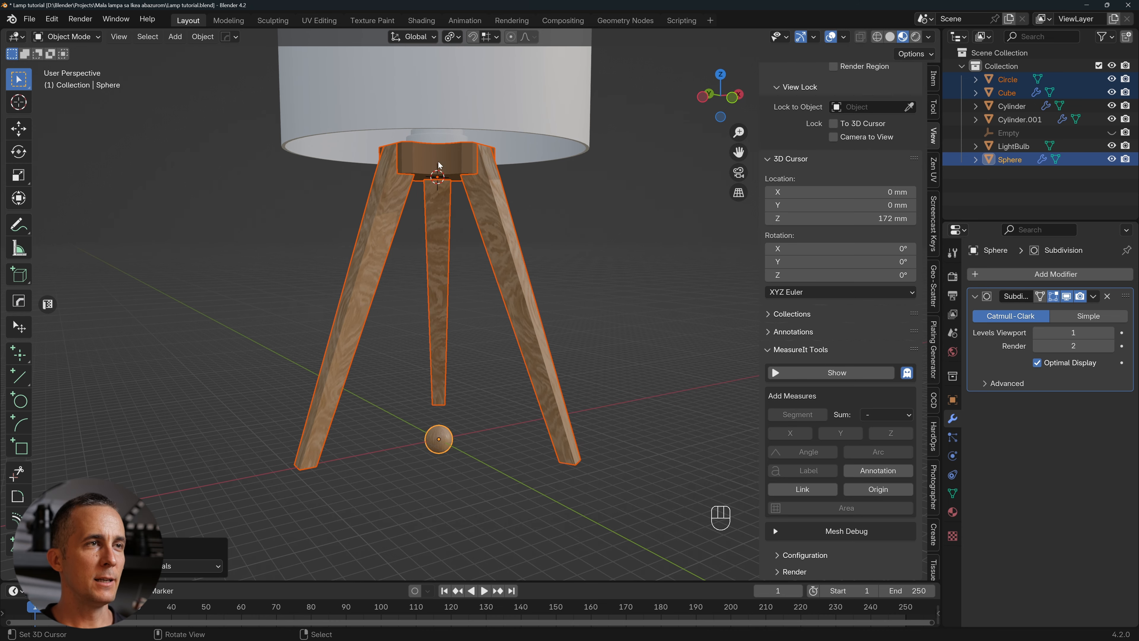
# Turn off the edge length display and unwrap all faces of the legs, bracket and sphere with Cube Projection.
pyautogui.press('Tab')
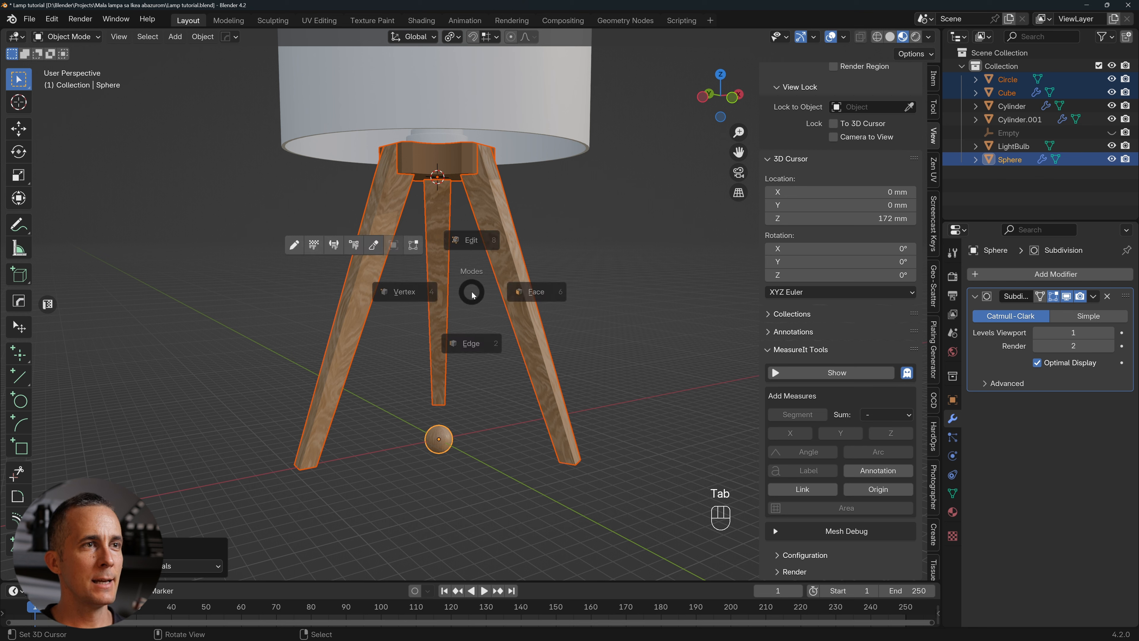
pyautogui.press('a')
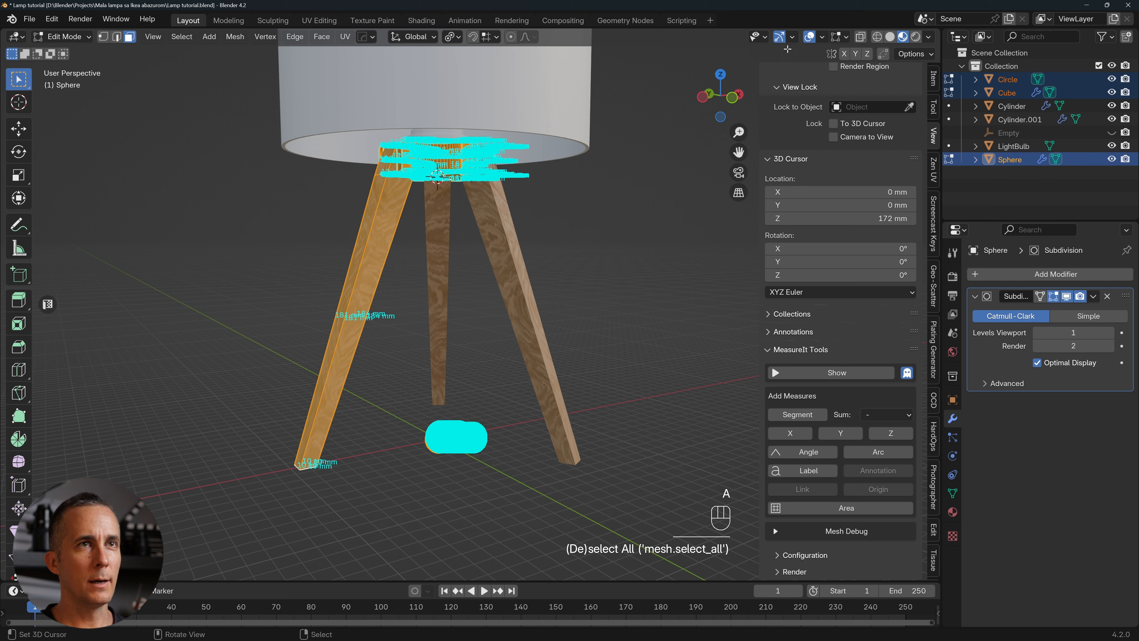
pyautogui.click(837, 39)
pyautogui.click(783, 200)
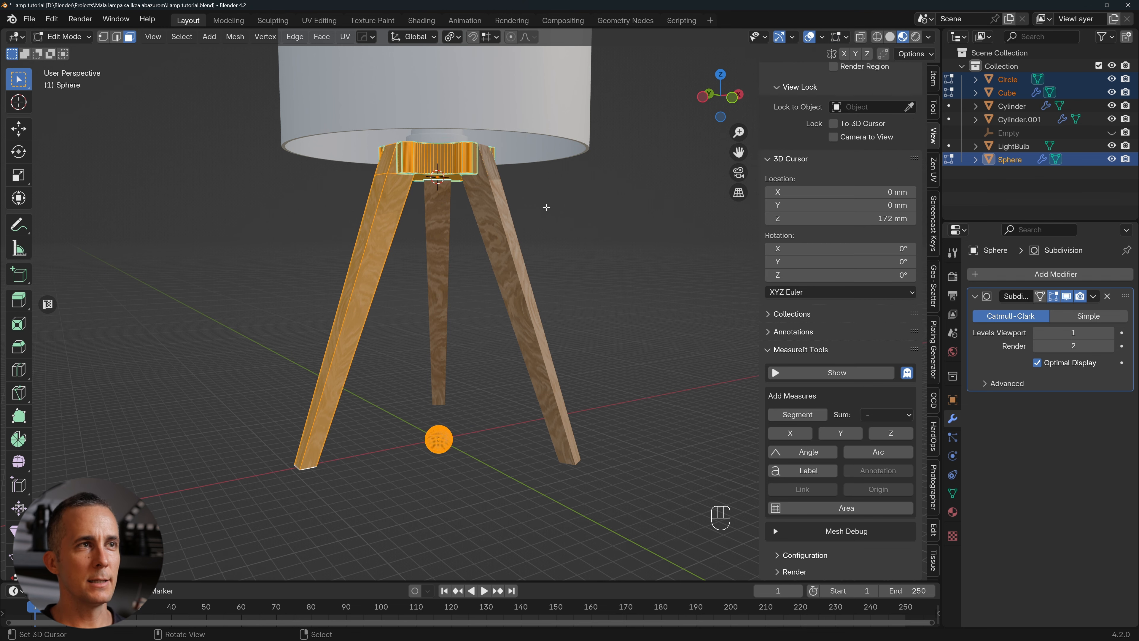
pyautogui.press('u')
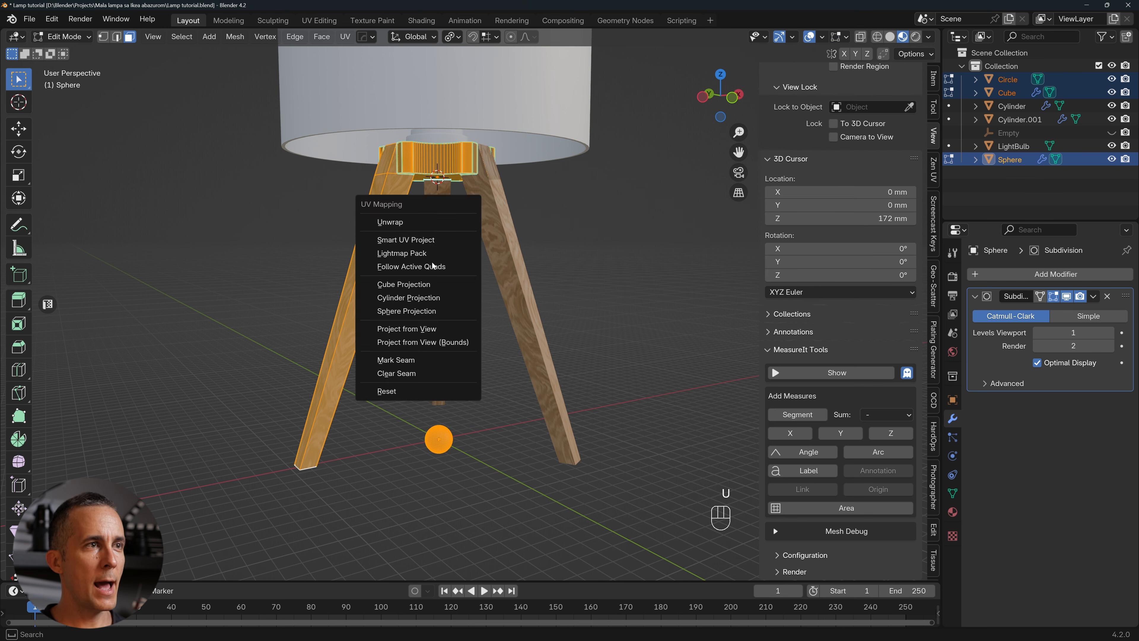
pyautogui.click(433, 286)
pyautogui.press('Tab')
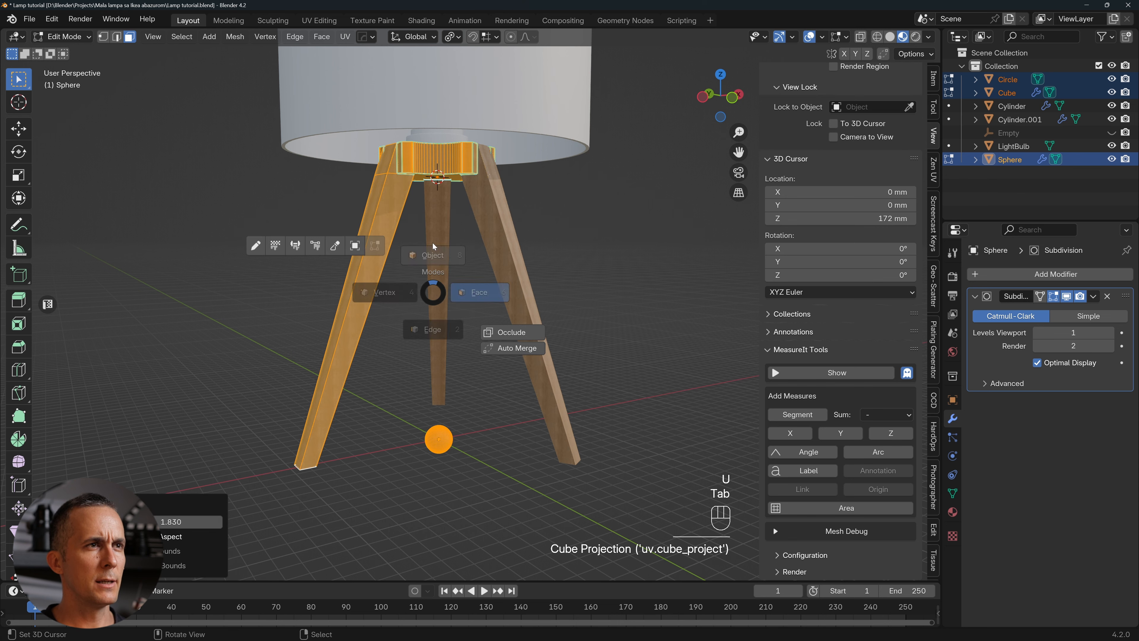
# Delete the material sample sphere beneath the lamp.
pyautogui.moveTo(478, 263)
pyautogui.mouseDown(button='middle')
pyautogui.moveTo(329, 262)
pyautogui.moveTo(460, 269)
pyautogui.mouseUp(button='middle')
pyautogui.click(447, 438)
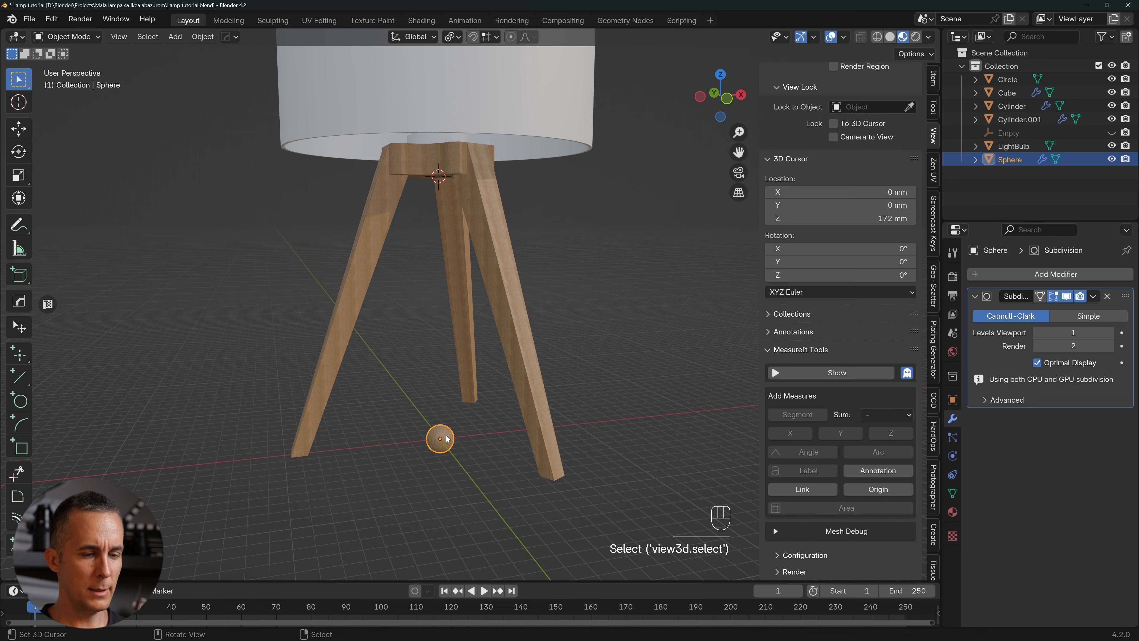
pyautogui.press('Delete')
# Apply the Smooth by Angle modifier on the lamp shade.
pyautogui.moveTo(452, 146); pyautogui.dragTo(467, 340, button='middle')
pyautogui.scroll(-4, 473, 314)
pyautogui.click(477, 256)
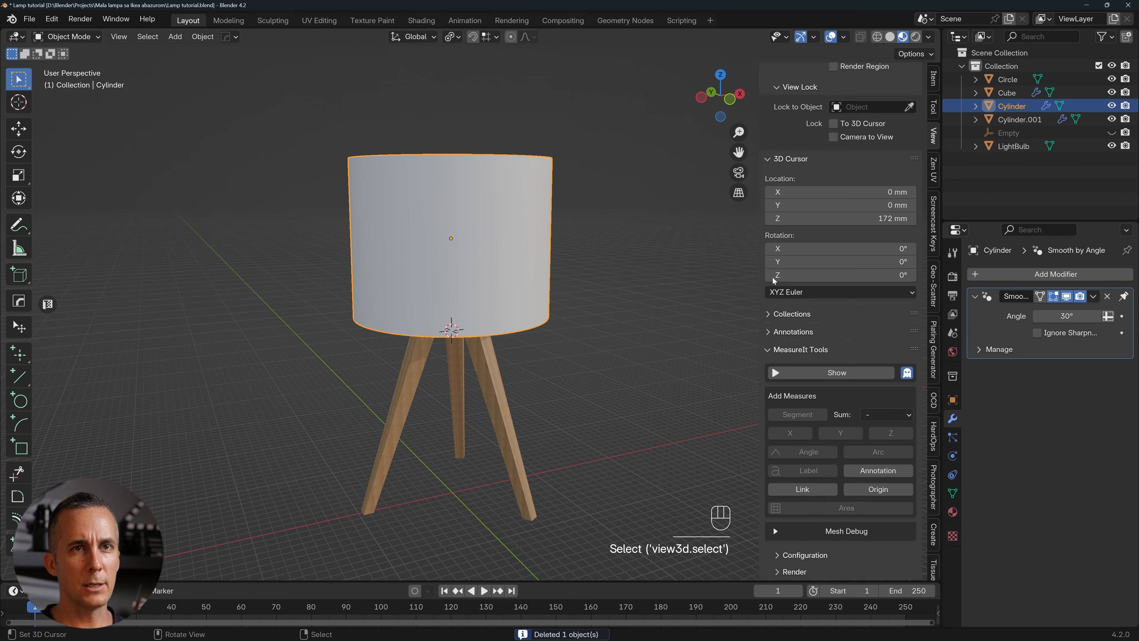
pyautogui.click(1098, 296)
pyautogui.click(984, 318)
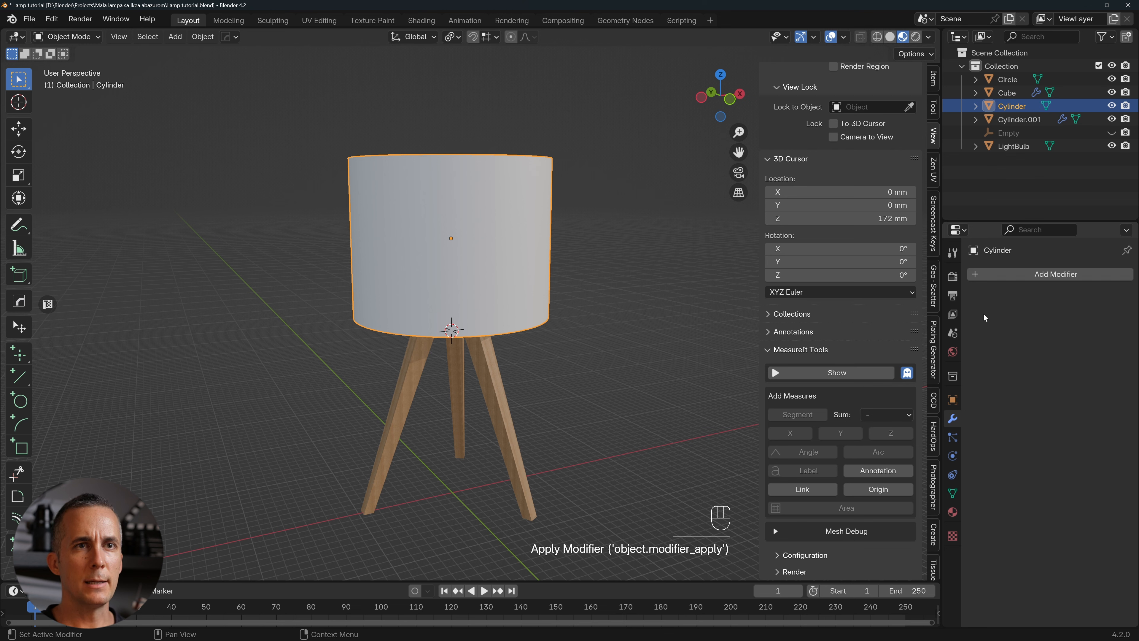
# Create a new material for the lamp shade and give it an orange base color with saturation 0.957 and value 0.800.
pyautogui.click(952, 511)
pyautogui.click(1027, 331)
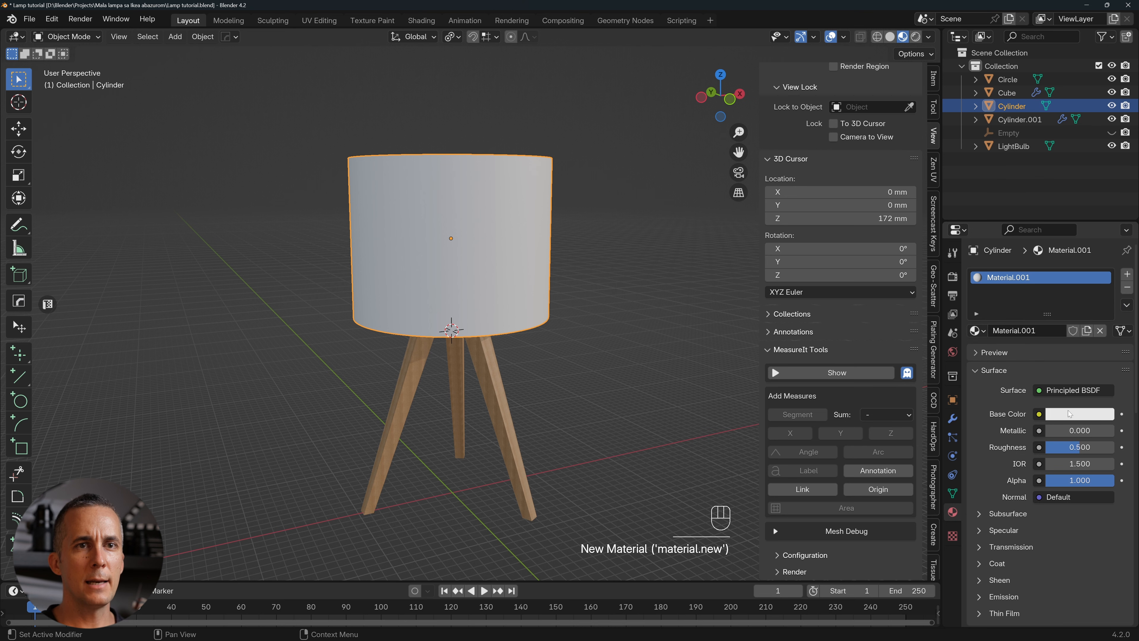
pyautogui.click(1072, 414)
pyautogui.moveTo(1014, 280); pyautogui.dragTo(1008, 301)
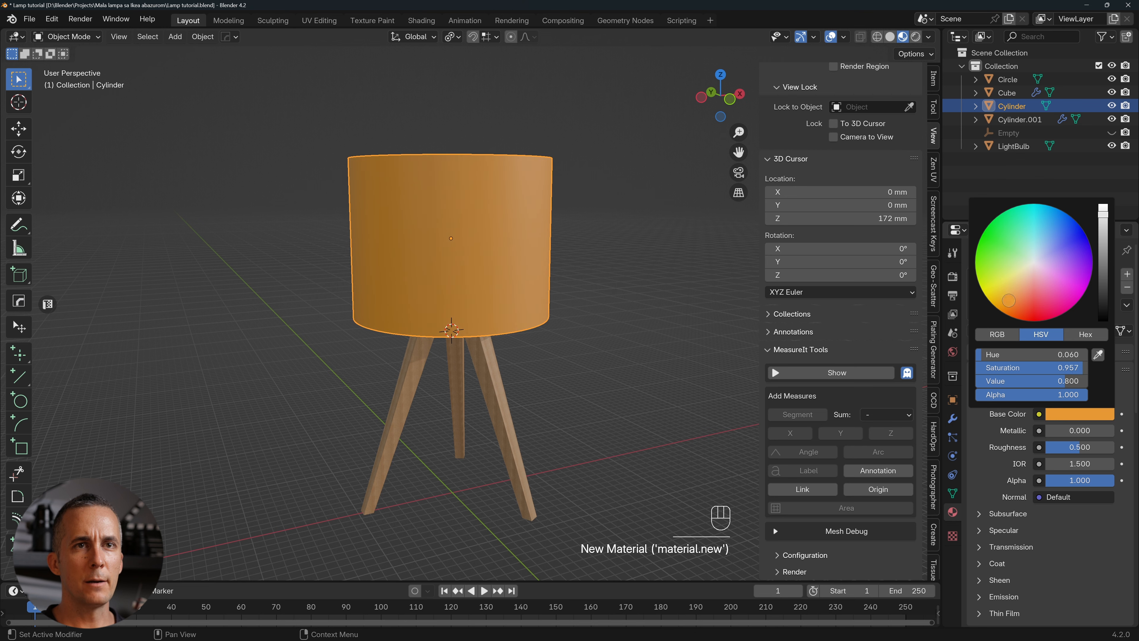
pyautogui.click(1083, 419)
pyautogui.click(1083, 414)
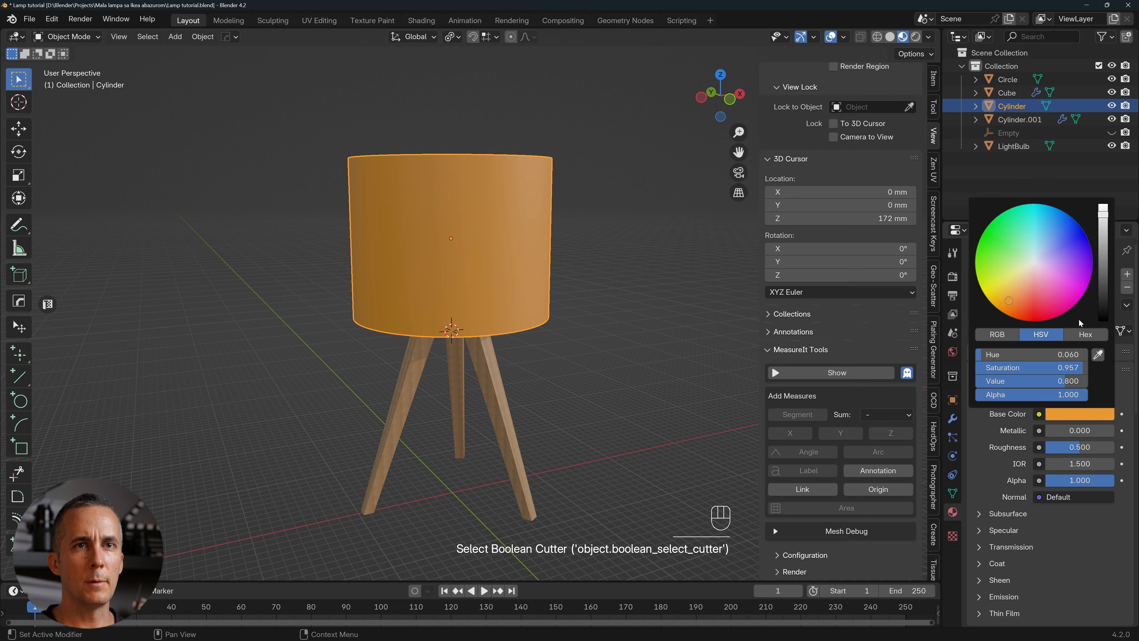
# Mute the shade's base color to a pale beige with hue 0.061 and saturation 0.518.
pyautogui.moveTo(1104, 222); pyautogui.dragTo(1103, 235)
pyautogui.moveTo(1067, 367); pyautogui.dragTo(1017, 367)
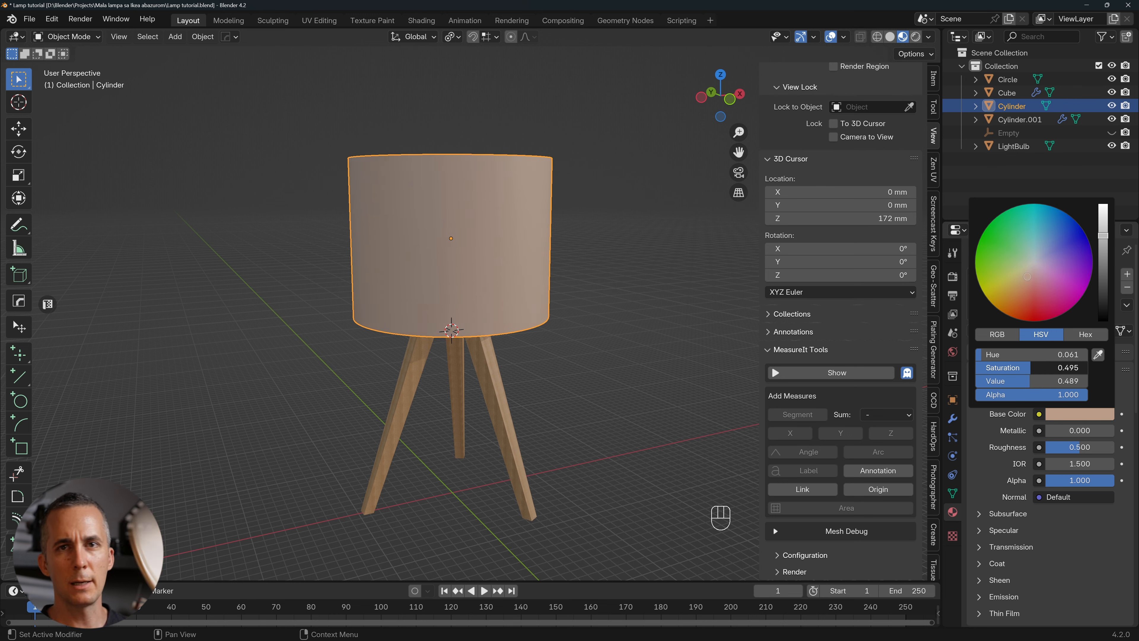
pyautogui.moveTo(1032, 368); pyautogui.dragTo(1033, 367)
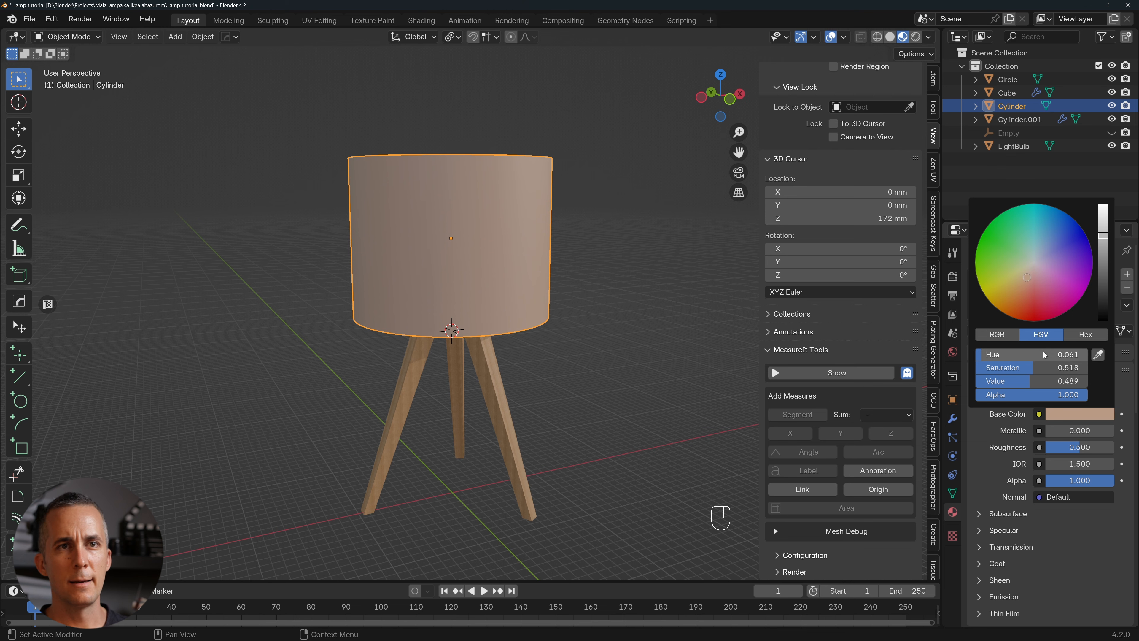
pyautogui.moveTo(1103, 237); pyautogui.dragTo(1103, 228)
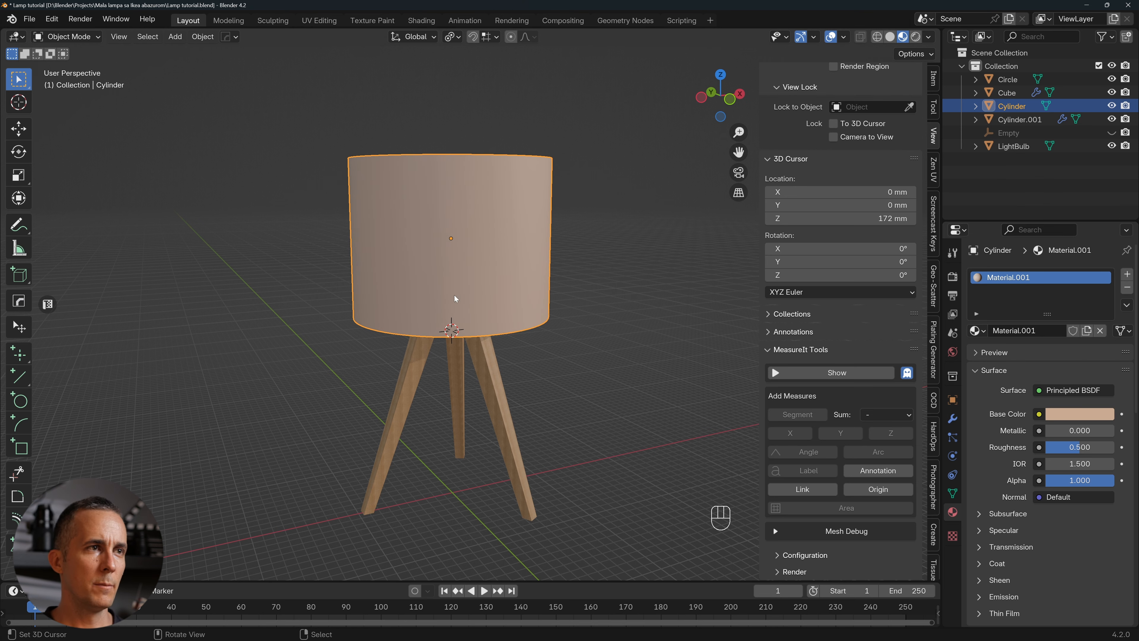
# Create a new material for the bulb holder under the shade.
pyautogui.moveTo(453, 294); pyautogui.dragTo(488, 234, button='middle')
pyautogui.click(461, 306)
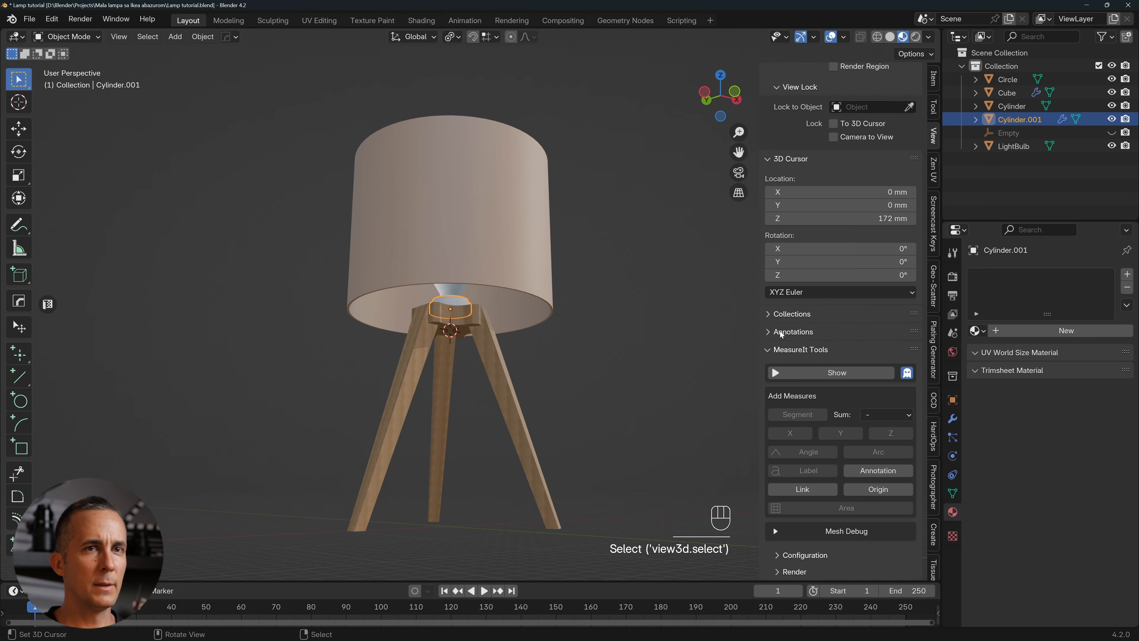
pyautogui.click(1064, 333)
pyautogui.click(1080, 413)
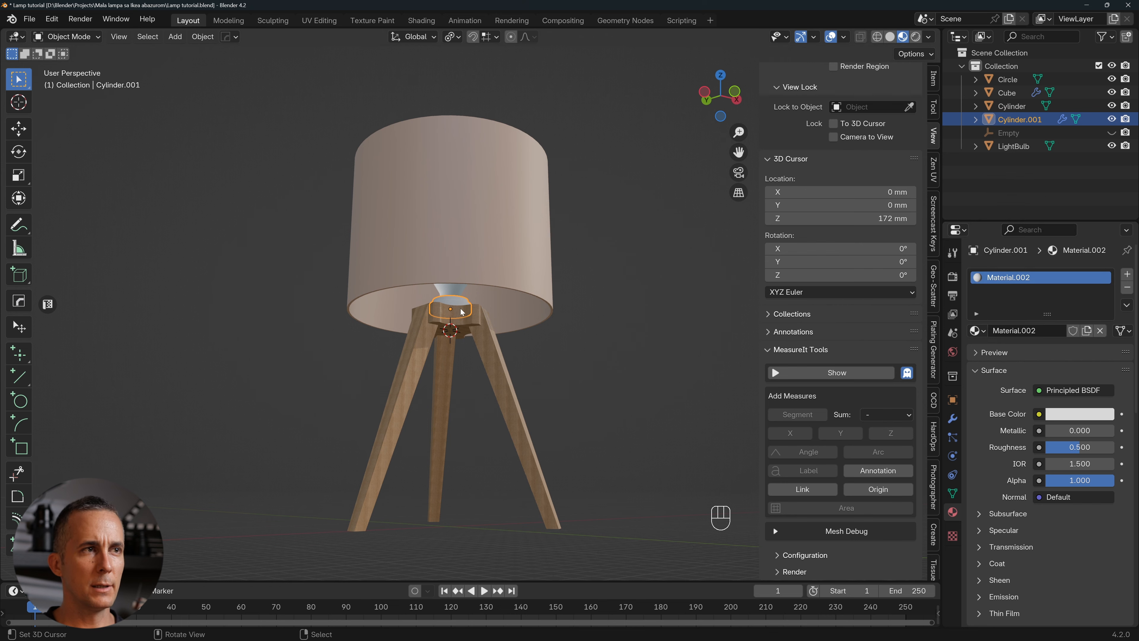
# Snap the 3D cursor to the light bulb inside the shade.
pyautogui.click(450, 292)
pyautogui.moveTo(466, 314); pyautogui.dragTo(470, 372, button='middle')
pyautogui.click(451, 294)
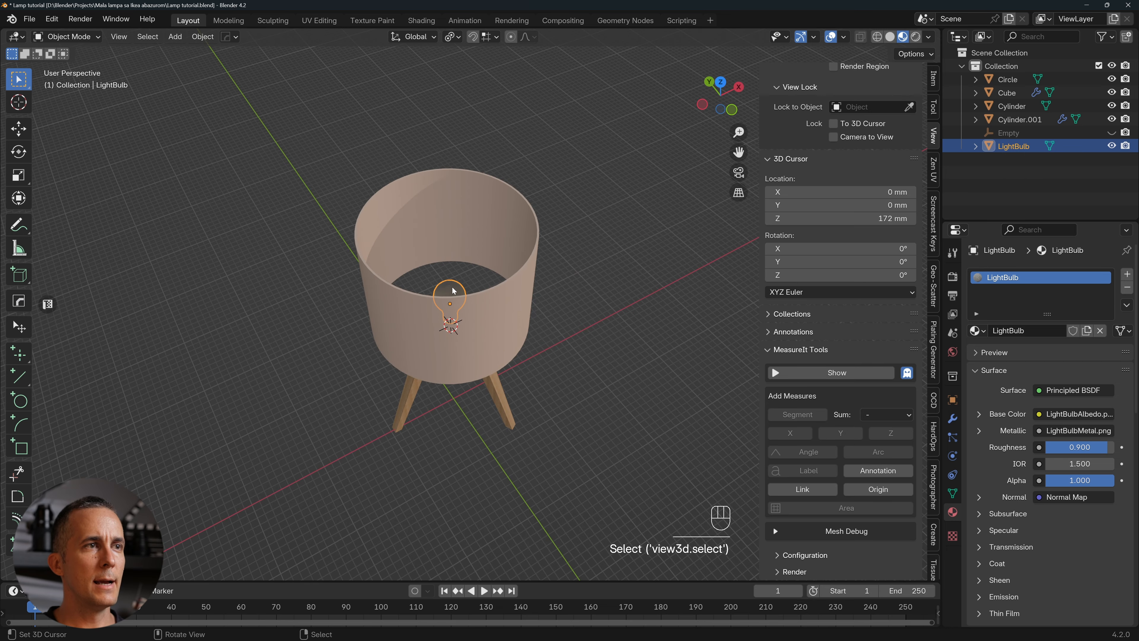
pyautogui.hotkey('shift', 's')
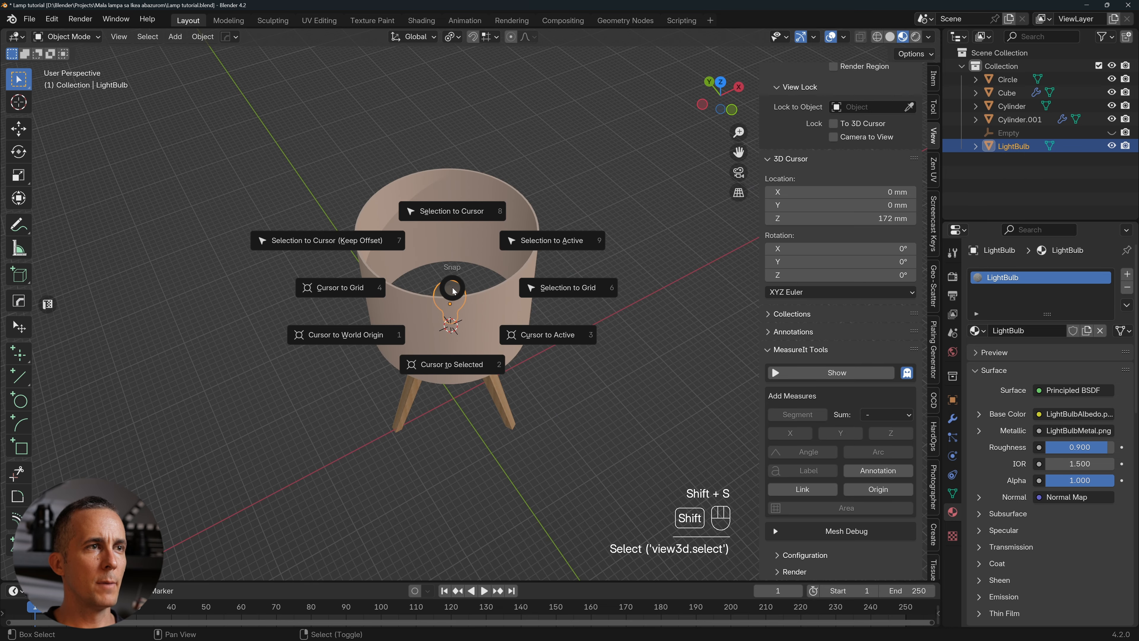
pyautogui.click(461, 366)
# Add a point light at the light bulb's position and set its power to 60 W.
pyautogui.hotkey('shift', 'a')
pyautogui.moveTo(543, 320)
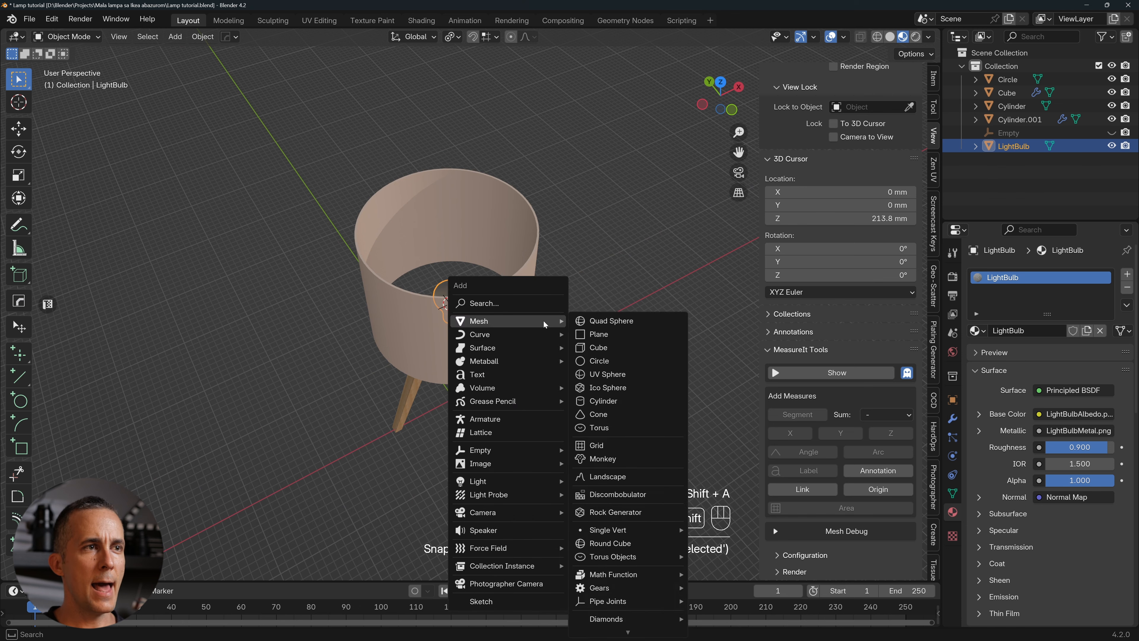
pyautogui.moveTo(554, 484)
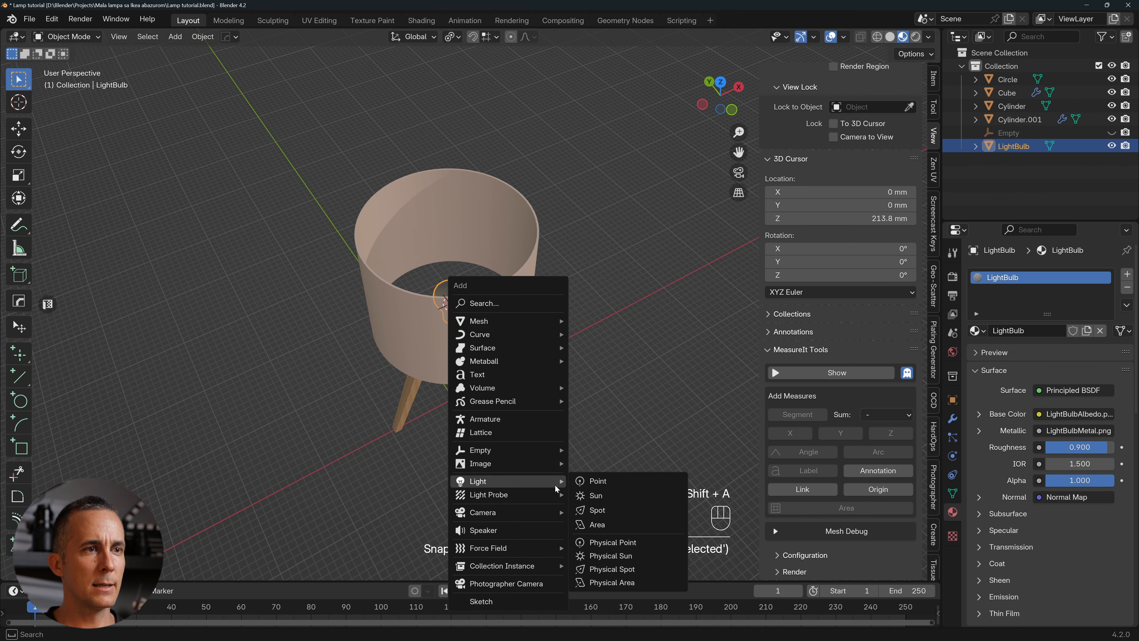
pyautogui.click(640, 481)
pyautogui.click(1073, 380)
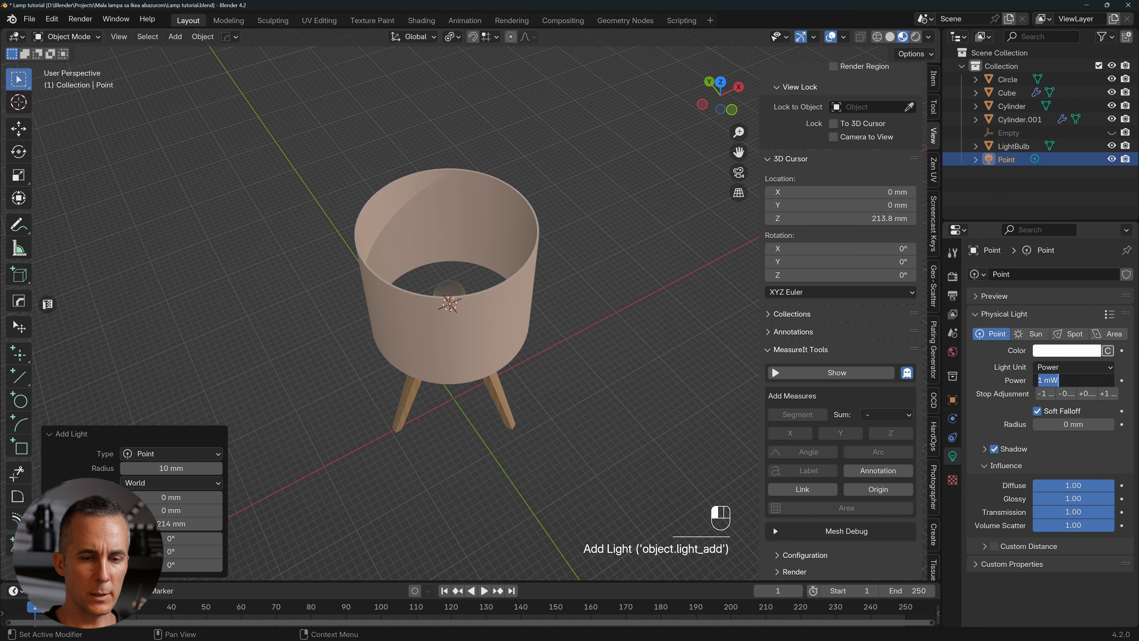
pyautogui.press('Return')
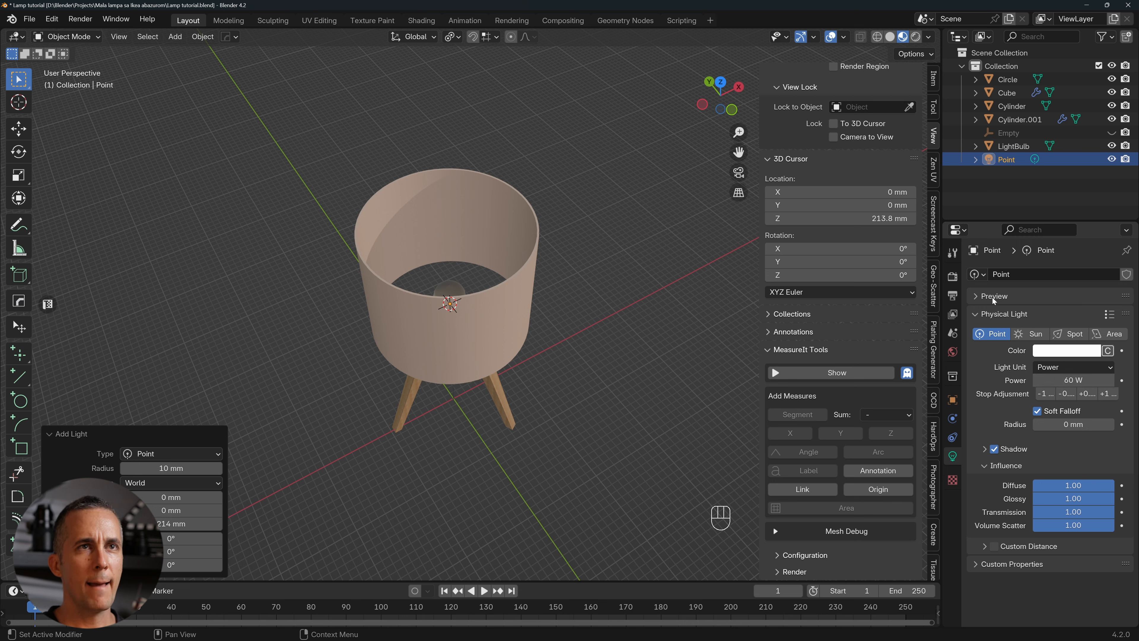
# Show the viewport in rendered shading and set the render engine to Cycles with GPU Compute as the device.
pyautogui.click(916, 37)
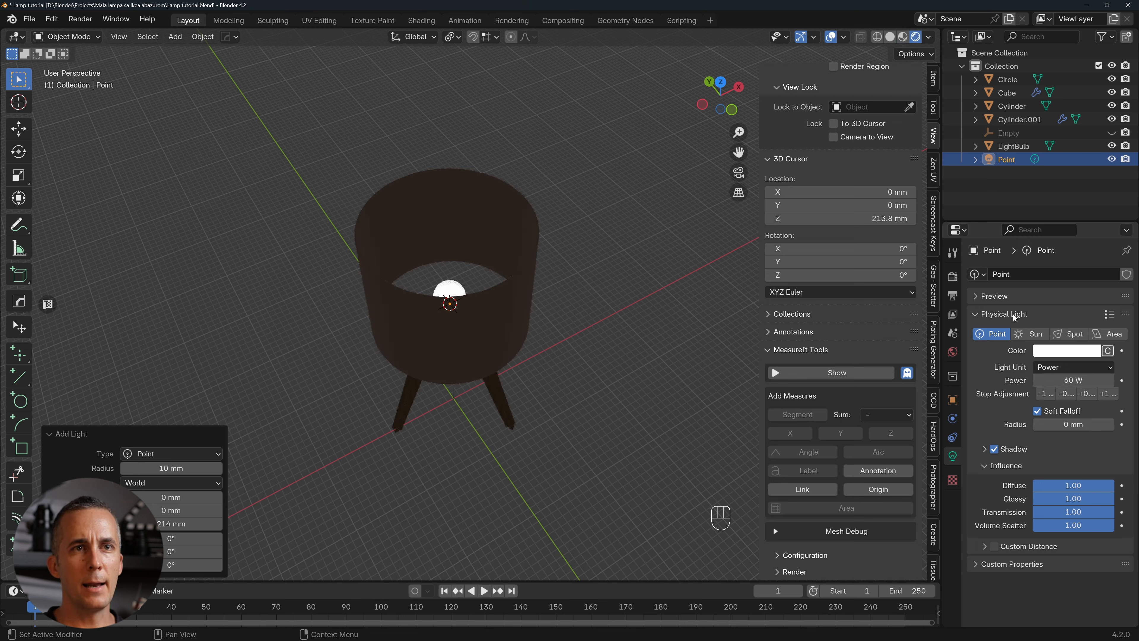
pyautogui.click(952, 276)
pyautogui.click(1071, 274)
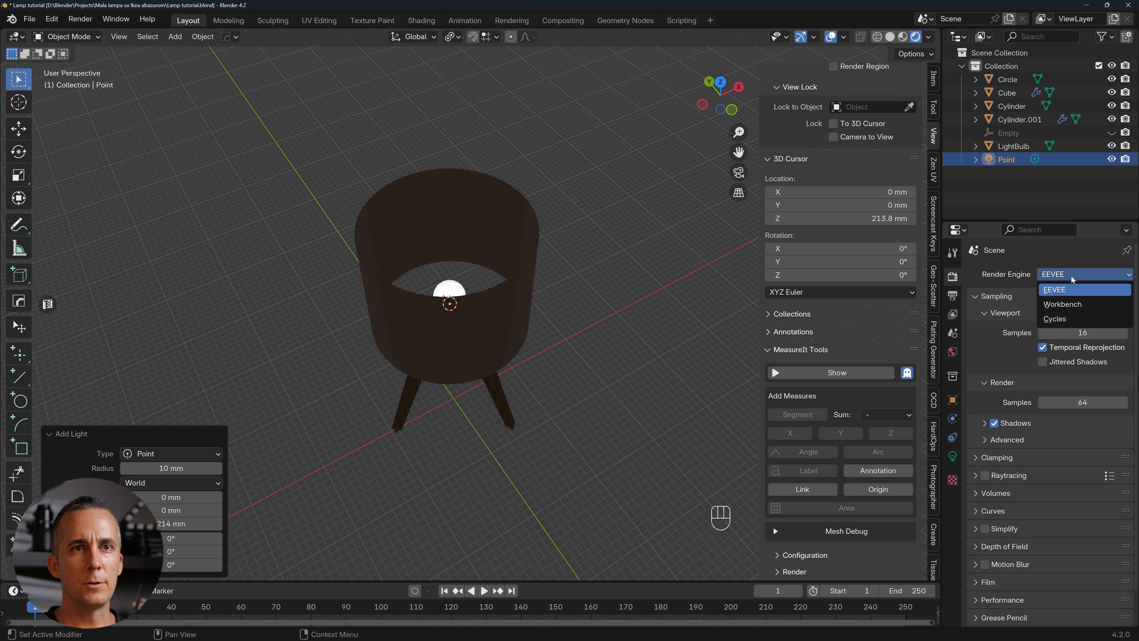
pyautogui.click(1058, 319)
pyautogui.click(1066, 307)
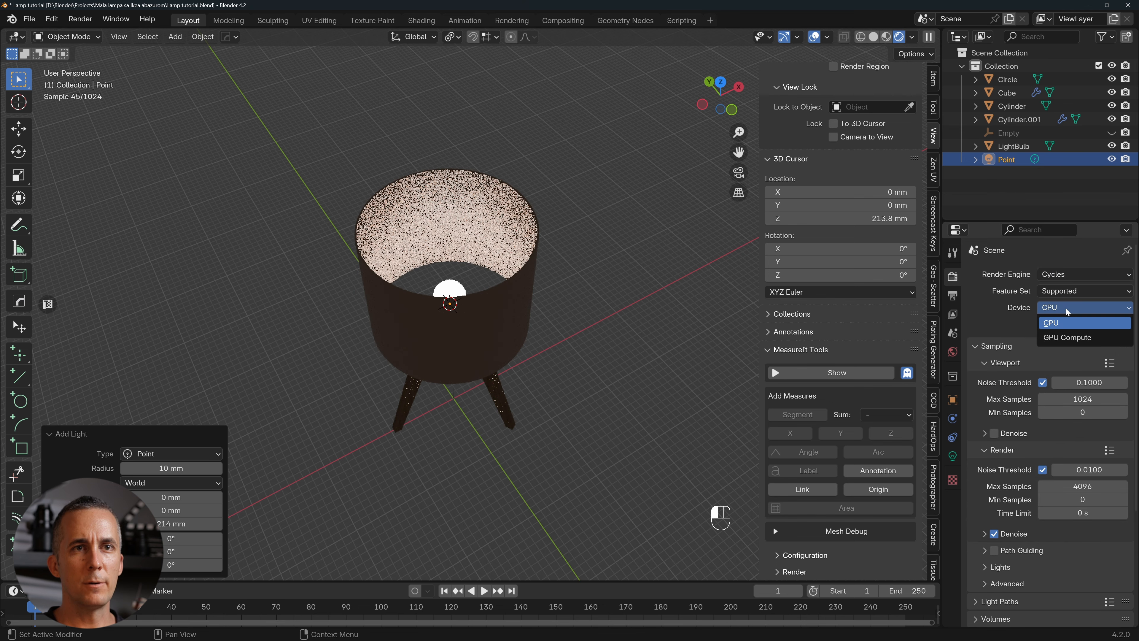
pyautogui.click(1067, 337)
# Drive the world background color with an Environment Texture.
pyautogui.moveTo(588, 320)
pyautogui.mouseDown(button='middle')
pyautogui.moveTo(555, 261)
pyautogui.moveTo(535, 286)
pyautogui.moveTo(538, 266)
pyautogui.mouseUp(button='middle')
pyautogui.click(953, 352)
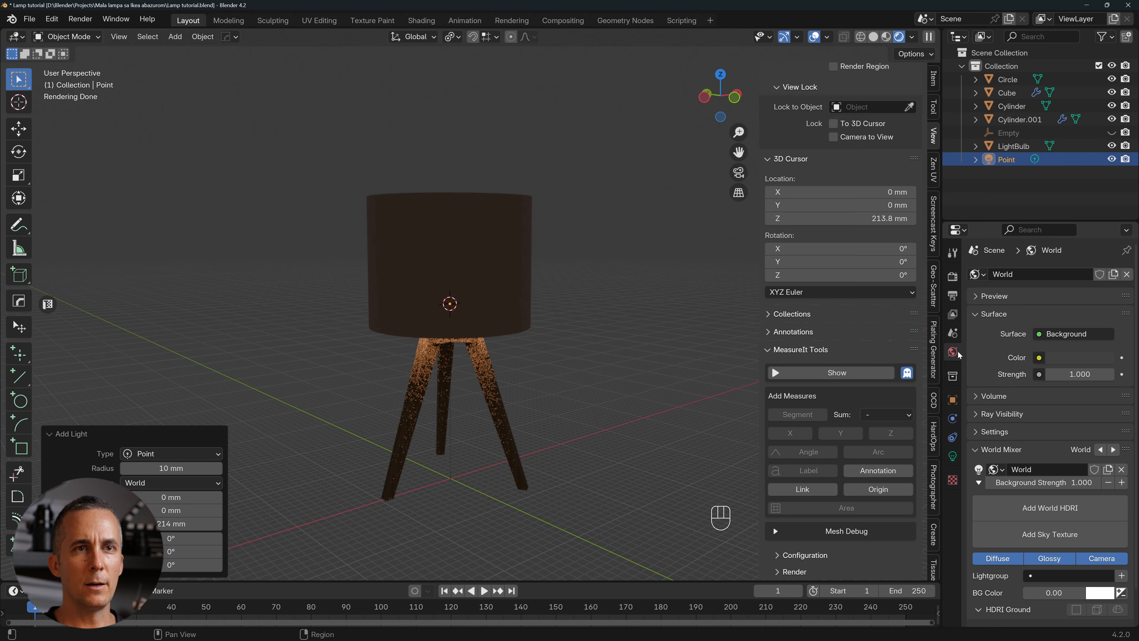
pyautogui.click(1039, 358)
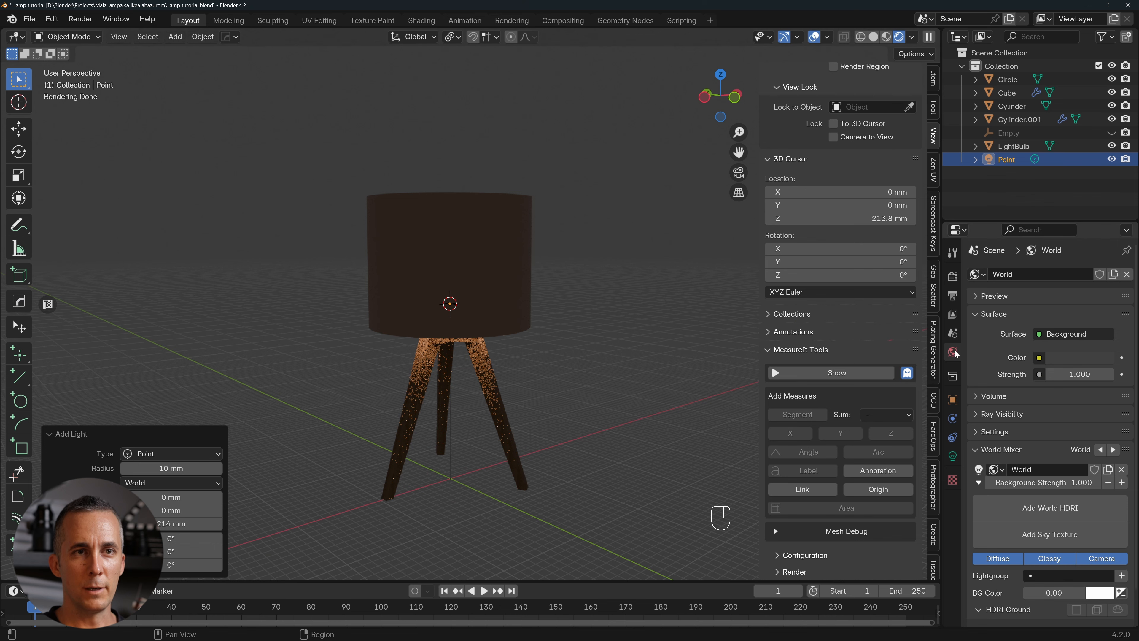
pyautogui.click(1040, 357)
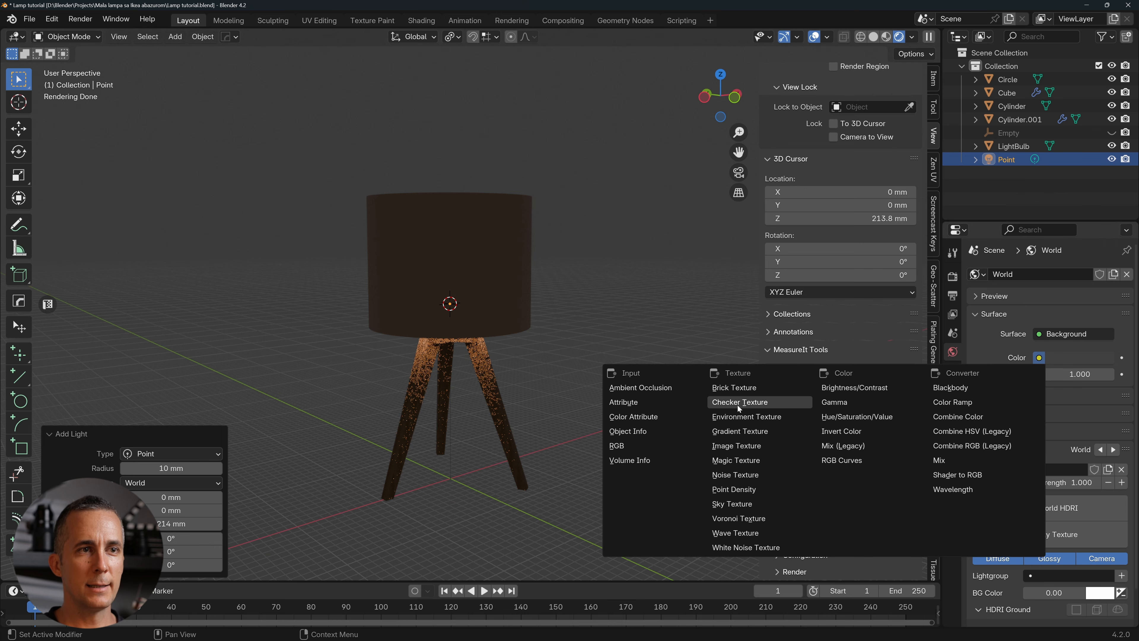
pyautogui.click(746, 416)
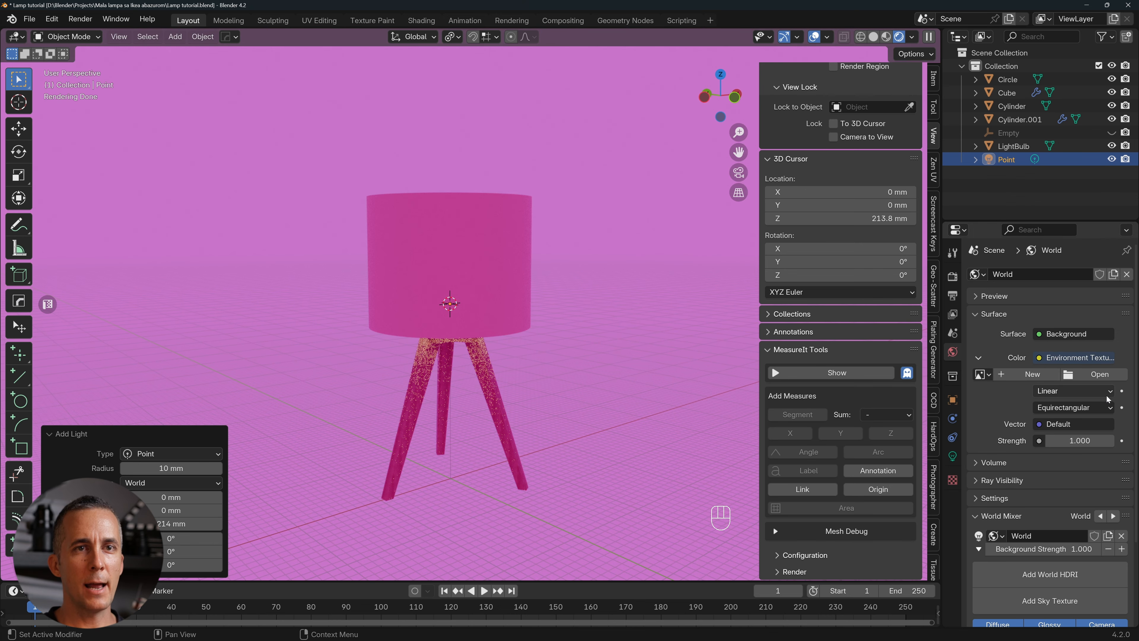
# Load studio_small_09_4k.exr from the HDRI folder as the world's environment image.
pyautogui.click(1089, 374)
pyautogui.click(254, 202)
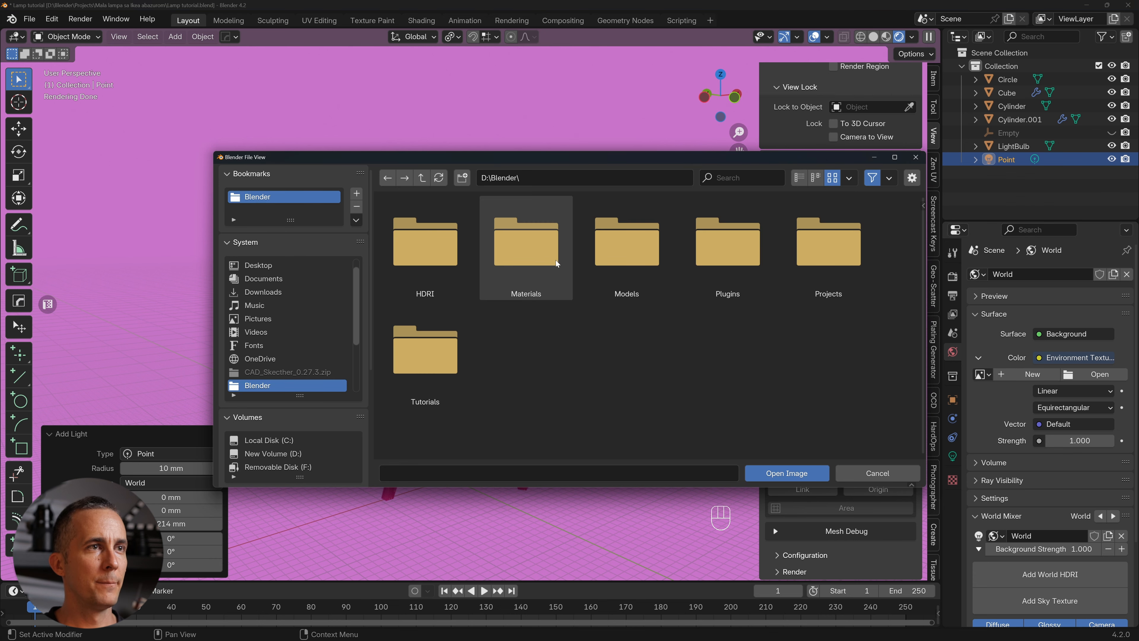
pyautogui.doubleClick(466, 259)
pyautogui.scroll(-5, 582, 321)
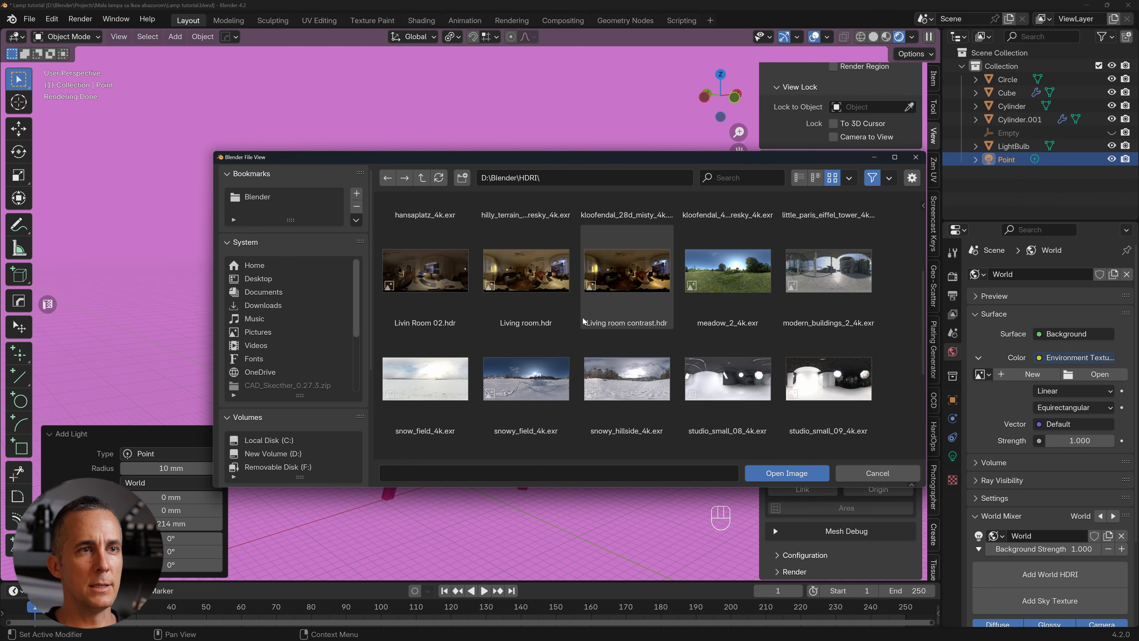
pyautogui.scroll(-2, 583, 321)
pyautogui.scroll(-1, 588, 330)
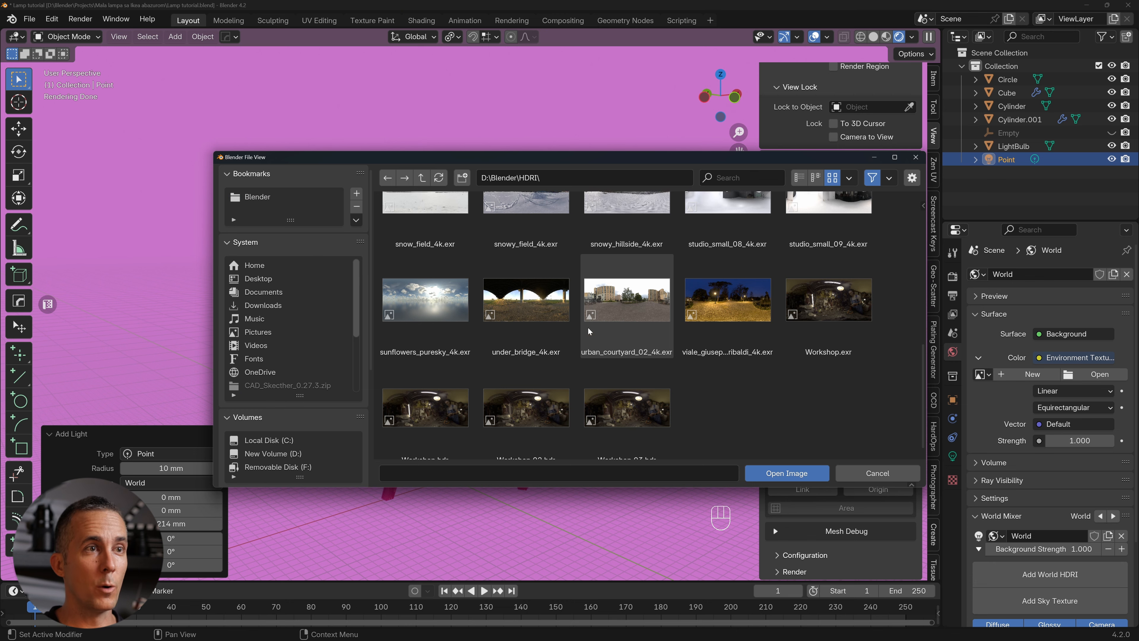
pyautogui.scroll(3, 636, 321)
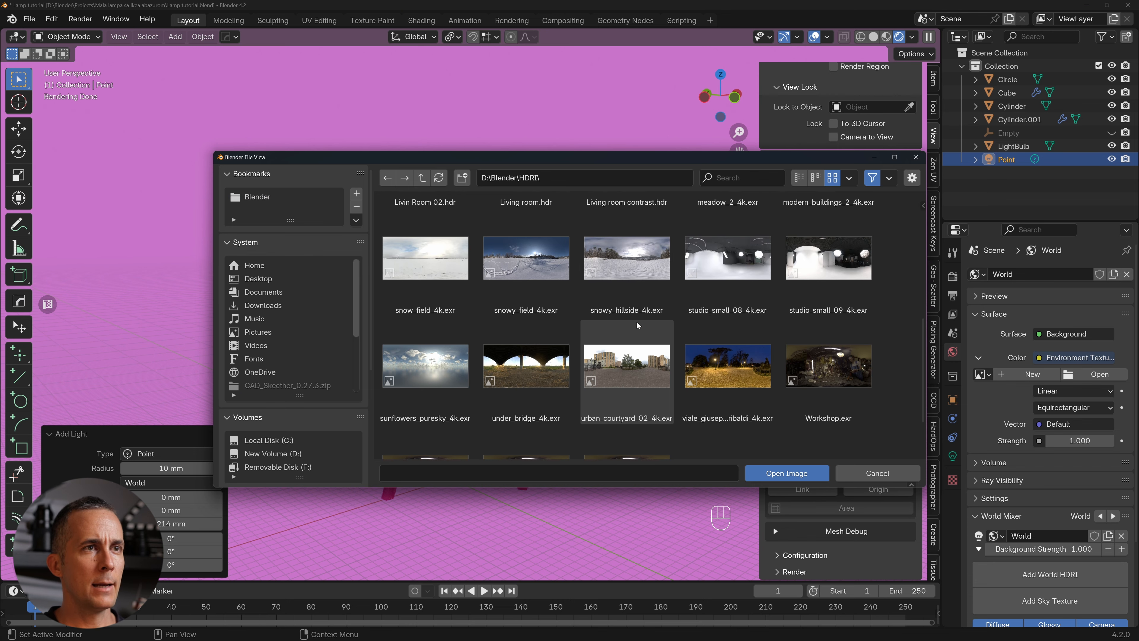
pyautogui.click(791, 296)
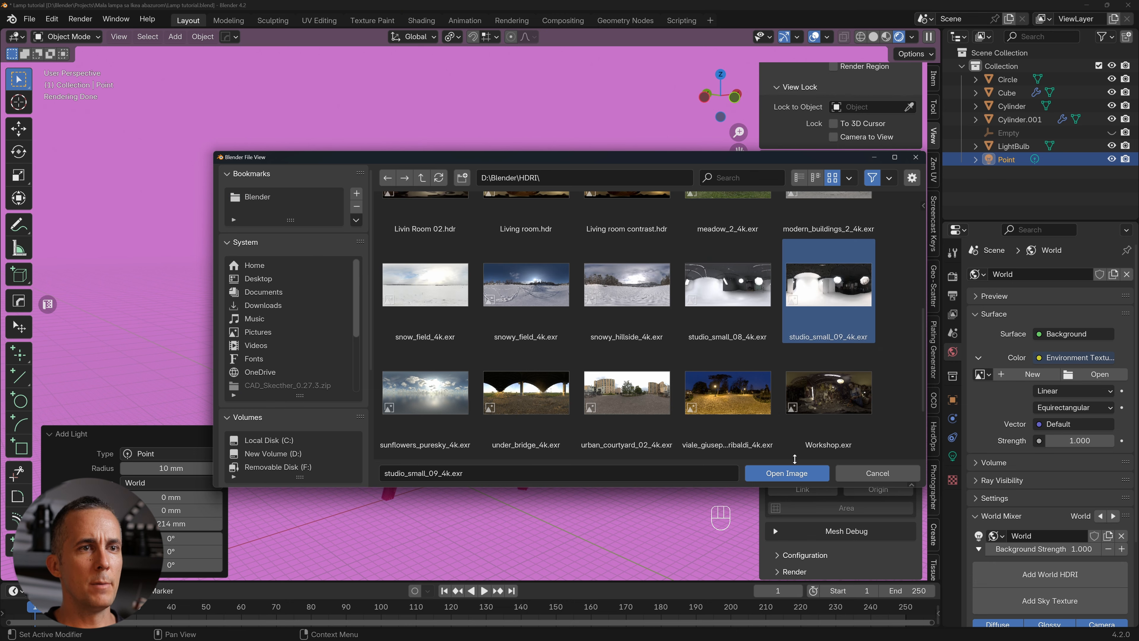
pyautogui.click(786, 473)
# Make the film background transparent in the Cycles render settings.
pyautogui.scroll(-1, 535, 363)
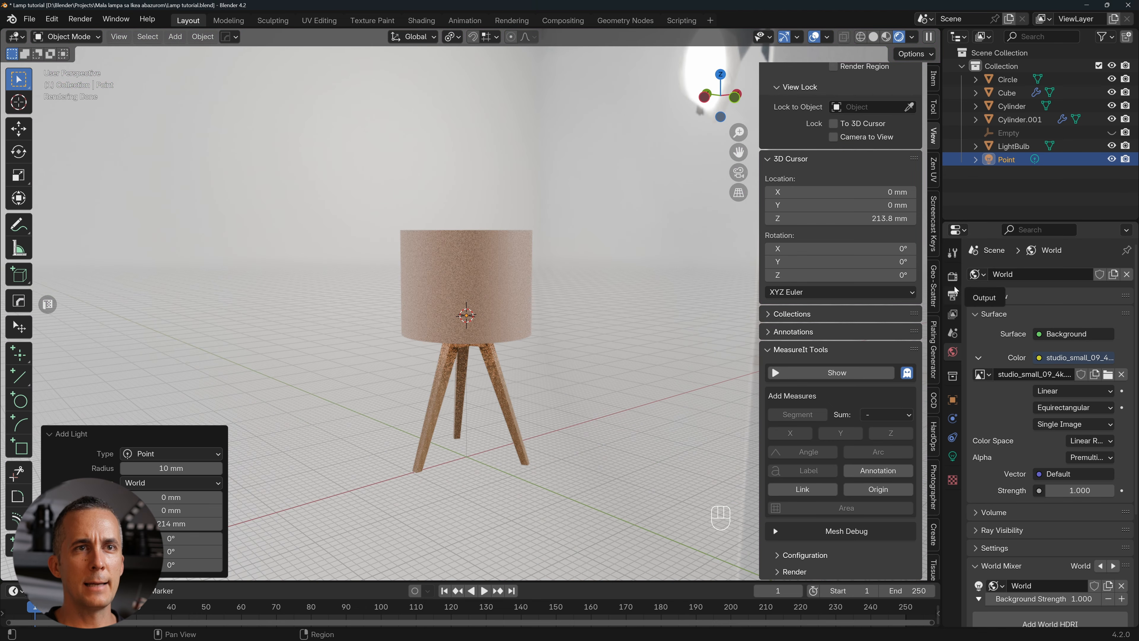
pyautogui.click(952, 276)
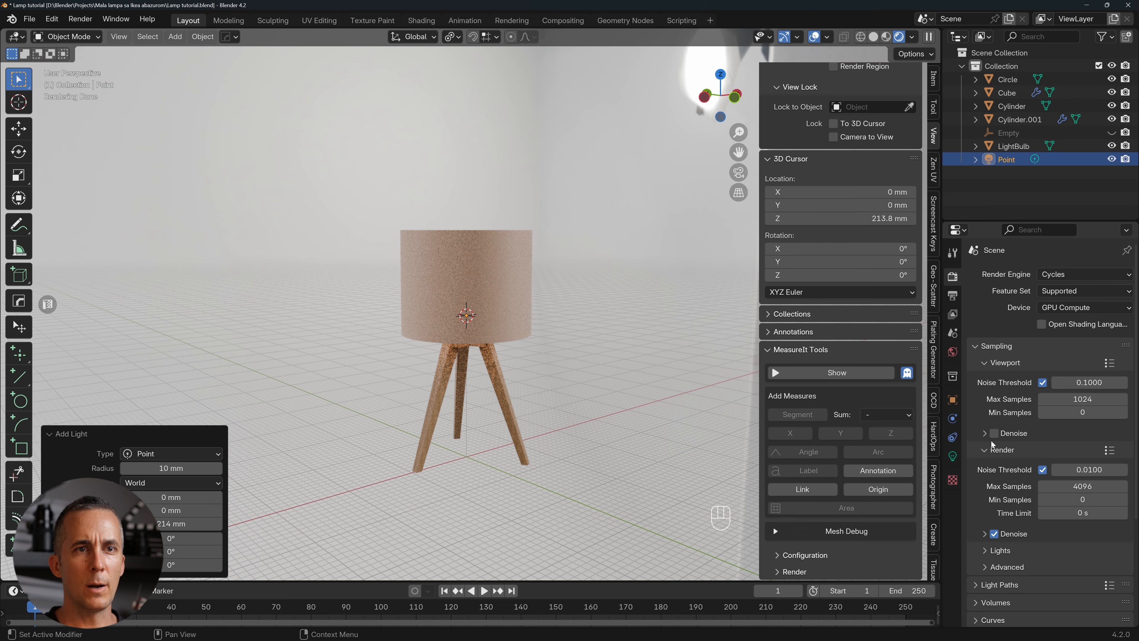
pyautogui.scroll(-6, 992, 444)
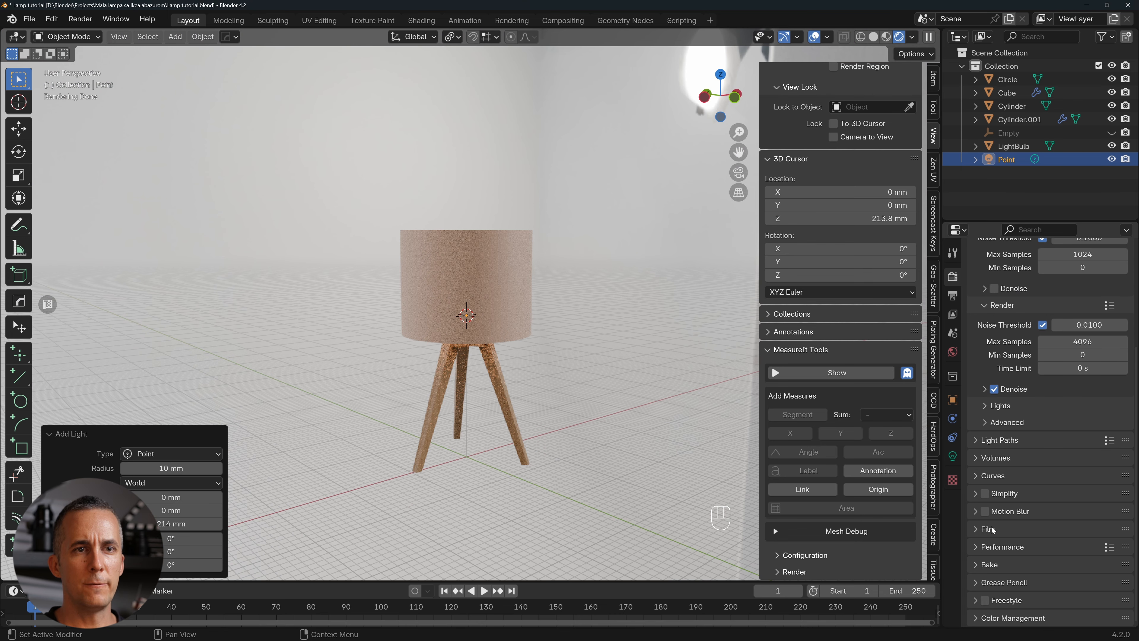
pyautogui.click(989, 529)
pyautogui.scroll(-4, 1009, 520)
pyautogui.click(999, 520)
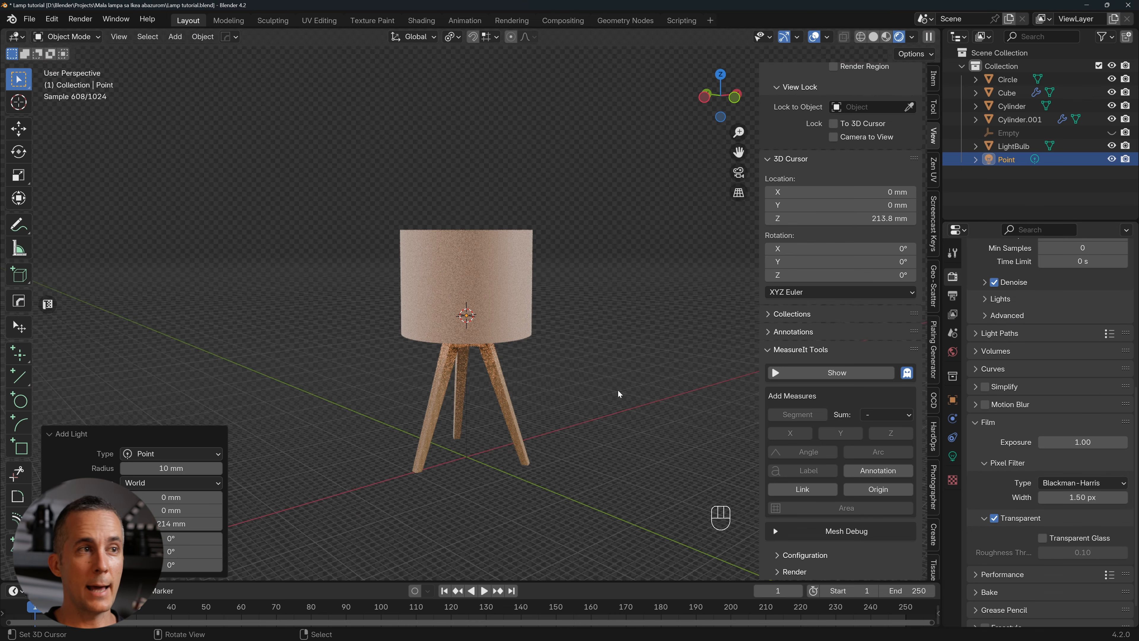
# Snap the 3D cursor to the world origin and show the lamp from the top in solid shading.
pyautogui.hotkey('shift', 's')
pyautogui.click(484, 395)
pyautogui.scroll(-3, 462, 442)
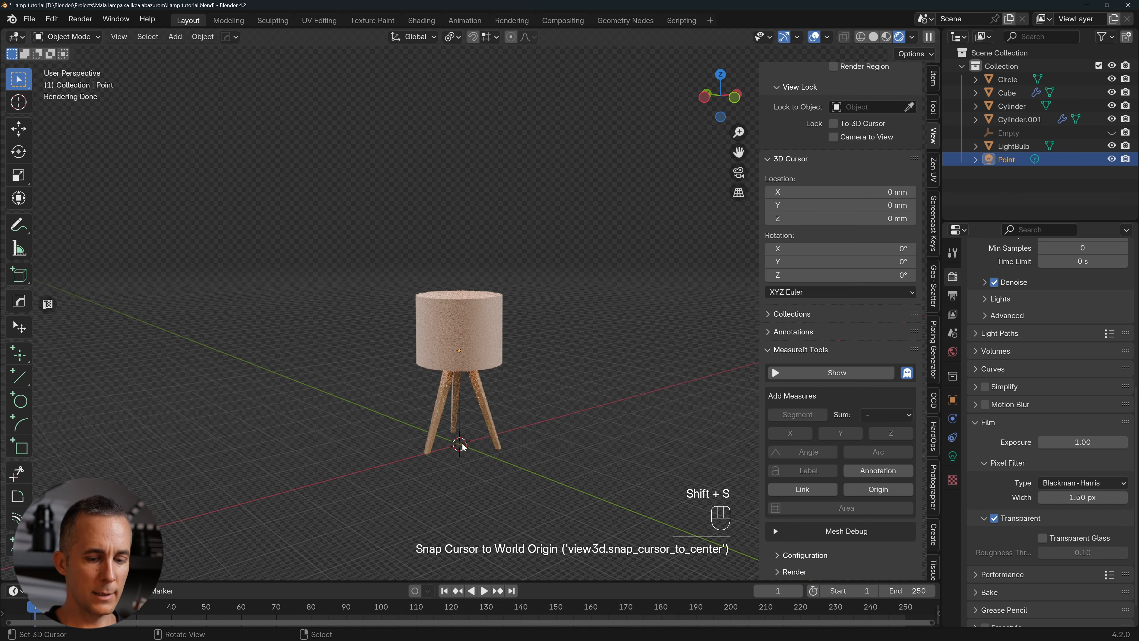
pyautogui.press('KP_7')
pyautogui.hotkey('shift', 'a')
pyautogui.click(873, 36)
# Add a plane at the world origin and scale it up by about 31.65 and again by about 2.4.
pyautogui.hotkey('shift', 'a')
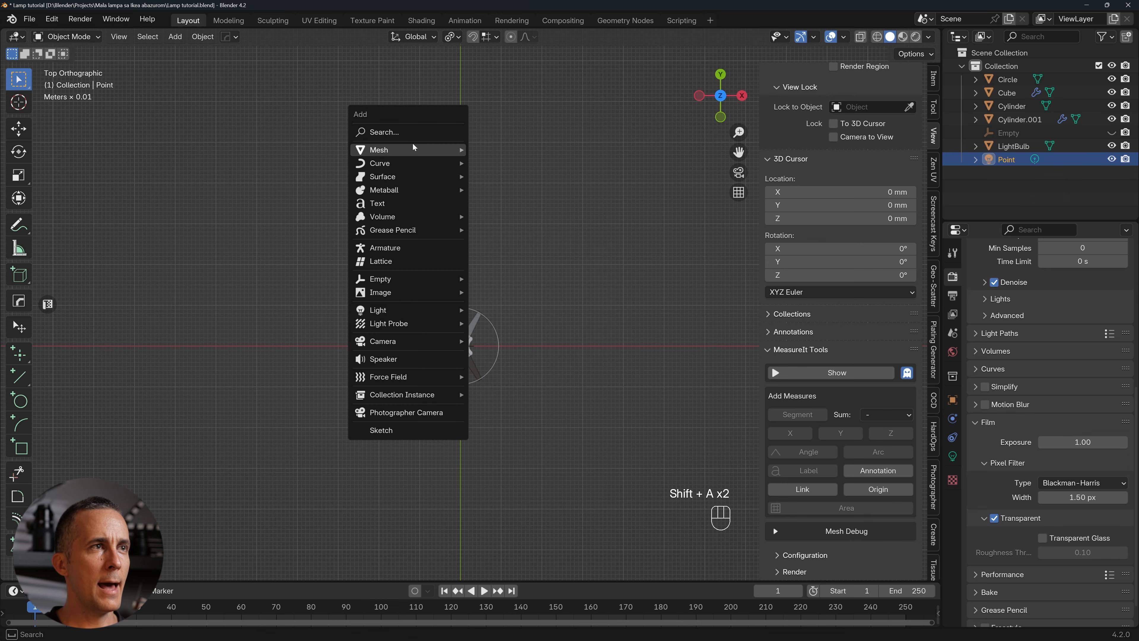
pyautogui.moveTo(413, 148)
pyautogui.click(506, 162)
pyautogui.press('s')
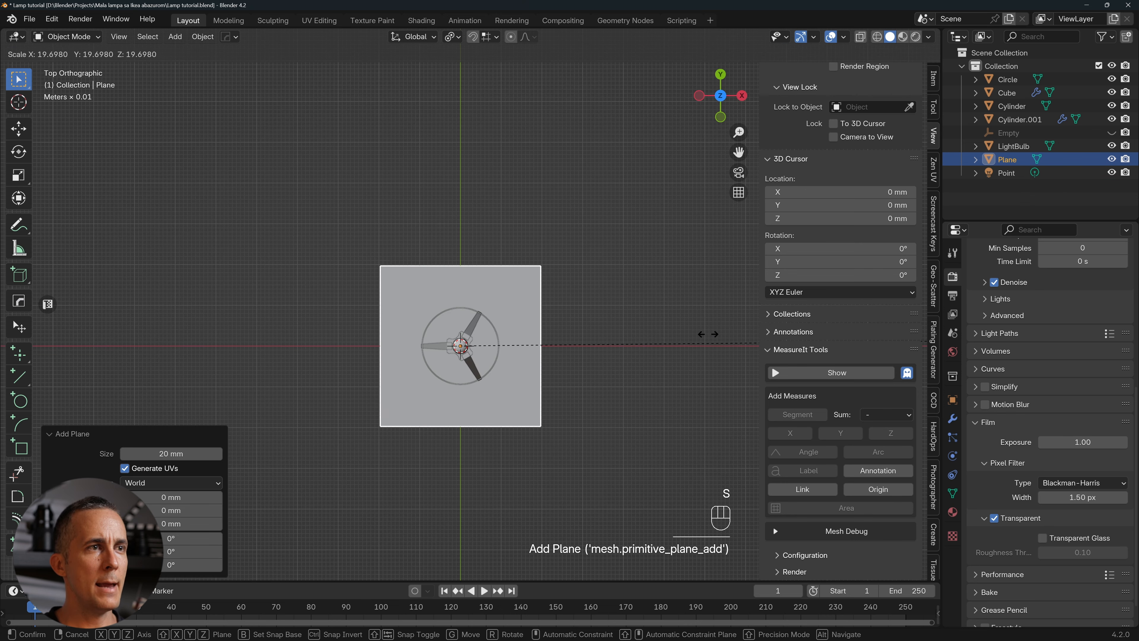
pyautogui.click(469, 331)
pyautogui.press('s')
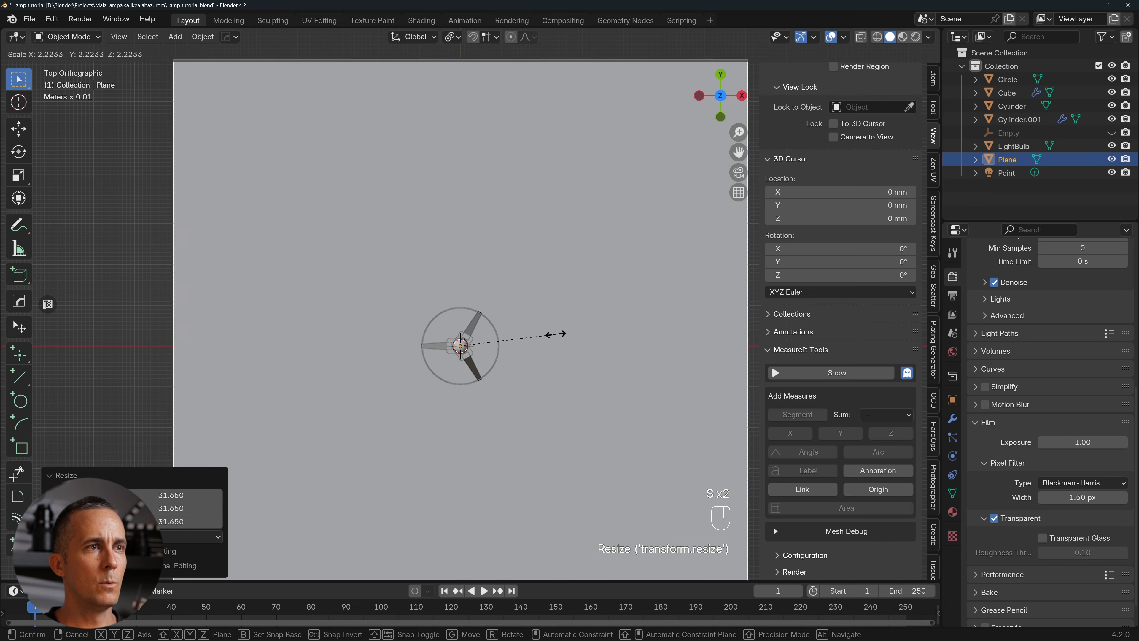
pyautogui.click(565, 335)
pyautogui.scroll(-5, 565, 335)
pyautogui.keyDown('shift'); pyautogui.moveTo(564, 334); pyautogui.dragTo(490, 384, button='middle'); pyautogui.keyUp('shift')
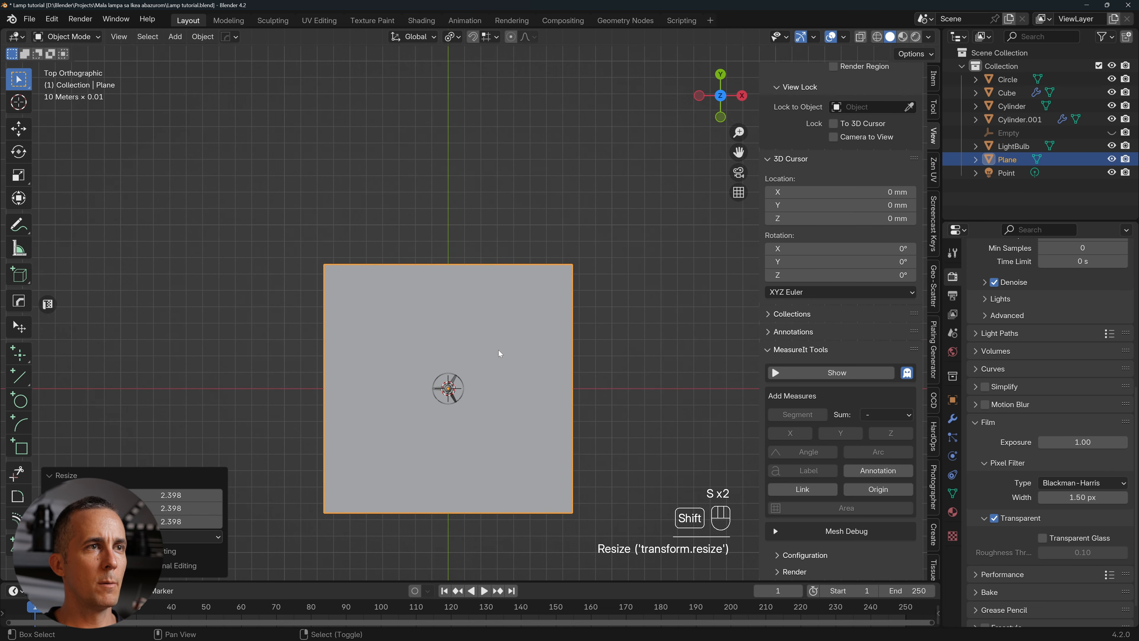
# Extrude the floor plane's back edge straight up to form a wall behind the lamp.
pyautogui.press('Tab')
pyautogui.click(469, 204)
pyautogui.click(560, 327)
pyautogui.moveTo(560, 328); pyautogui.dragTo(427, 248, button='middle')
pyautogui.click(428, 248)
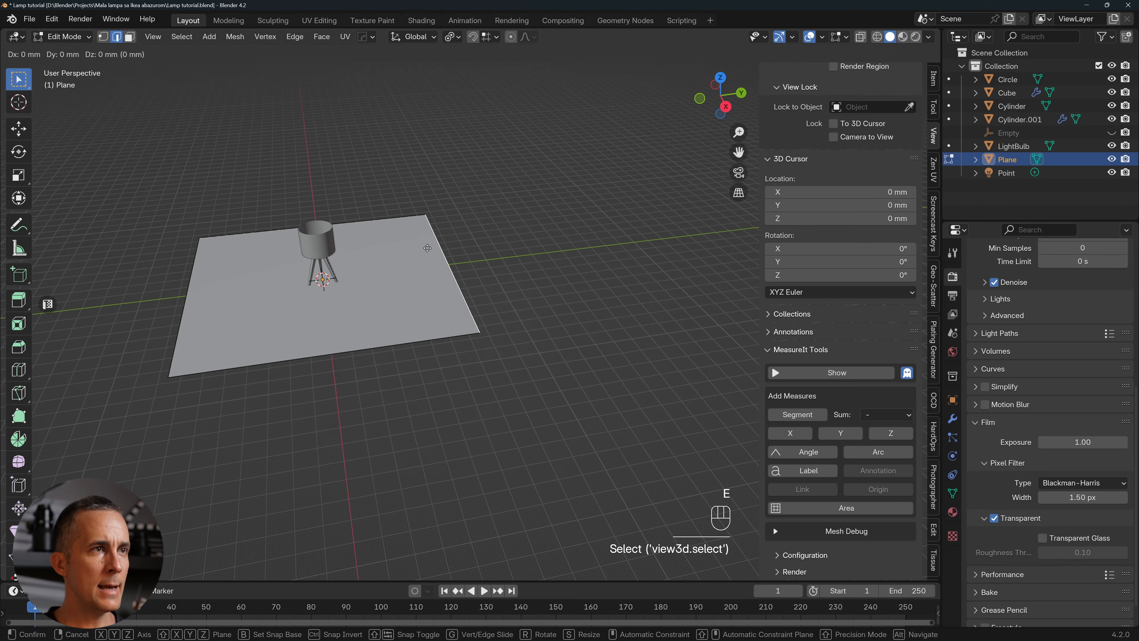
pyautogui.press('e')
pyautogui.click(478, 262)
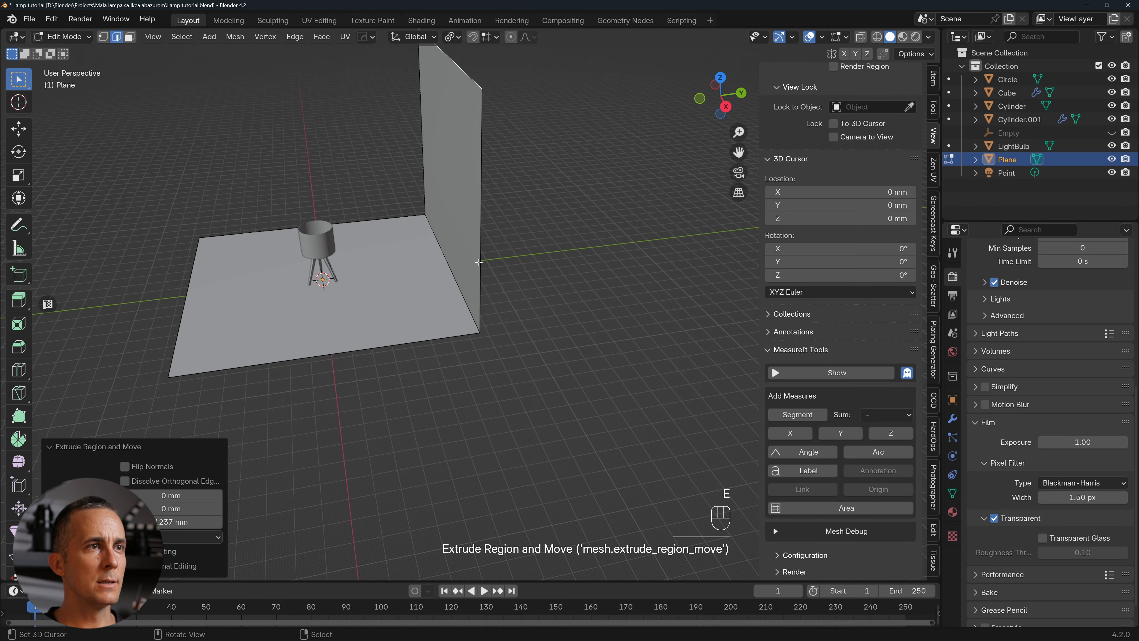
# Bevel the edge between floor and wall by about 3.34 mm with 8 segments.
pyautogui.click(456, 273)
pyautogui.hotkey('ctrl', 'b')
pyautogui.scroll(4, 550, 332)
pyautogui.scroll(2, 550, 328)
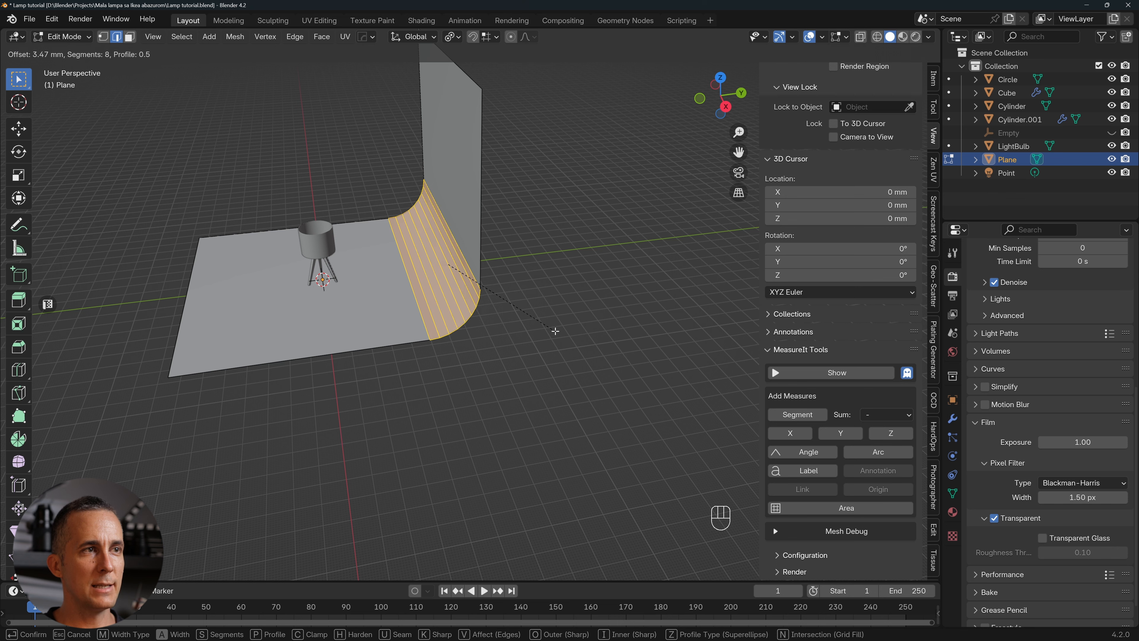
pyautogui.click(552, 327)
# Shade the backdrop auto smooth at 30° in Object Mode and scale it up by about 1.818.
pyautogui.press('Tab')
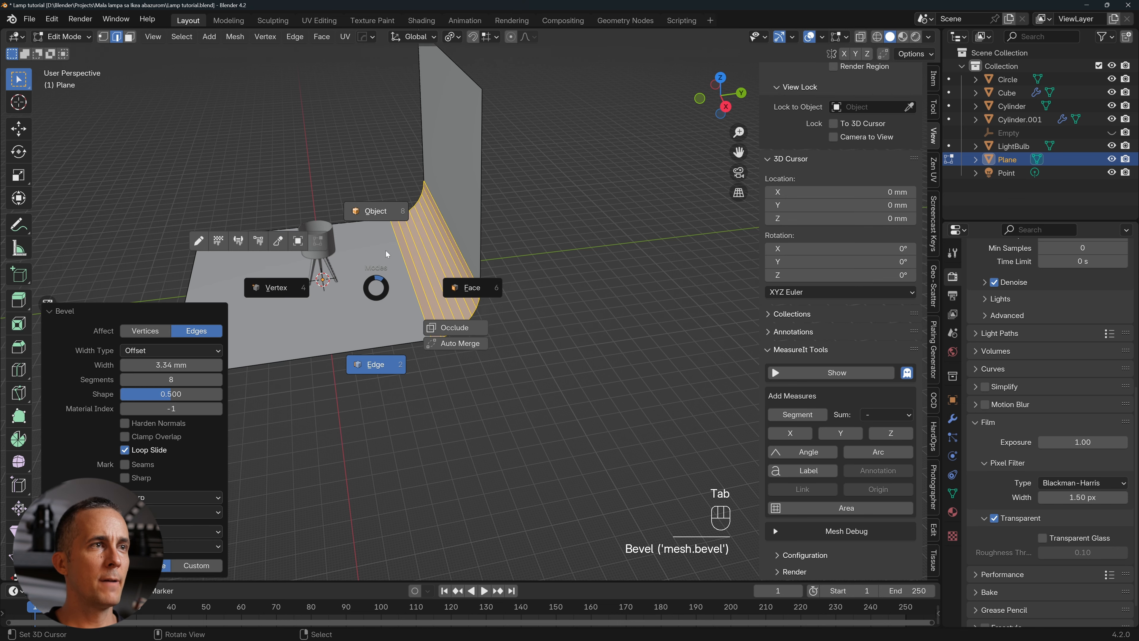
pyautogui.click(391, 215)
pyautogui.press('w')
pyautogui.click(399, 306)
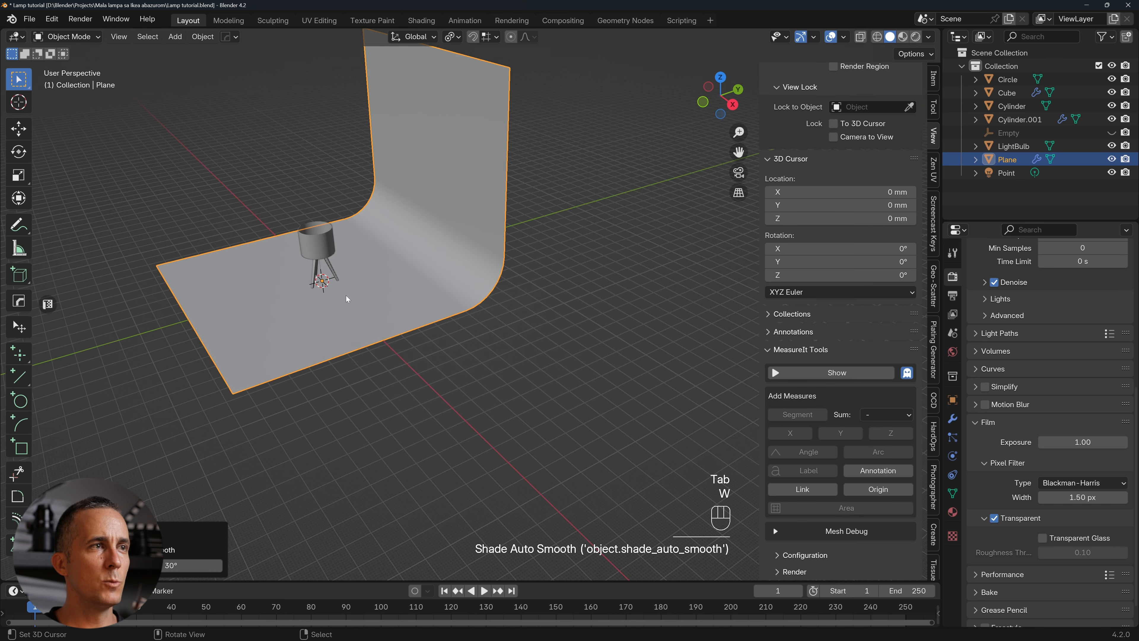
pyautogui.moveTo(347, 299); pyautogui.dragTo(440, 287, button='middle')
pyautogui.press('s')
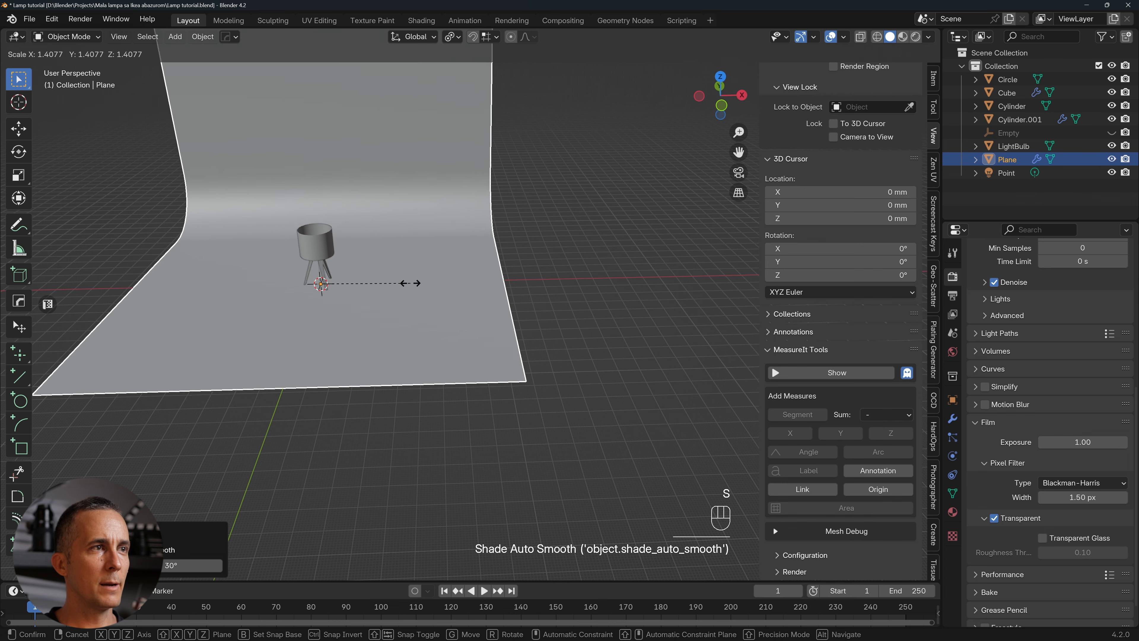
pyautogui.click(433, 287)
# Show the scene in rendered shading and create a new Principled BSDF material for the backdrop.
pyautogui.keyDown('shift'); pyautogui.moveTo(394, 270); pyautogui.dragTo(468, 325, button='middle'); pyautogui.keyUp('shift')
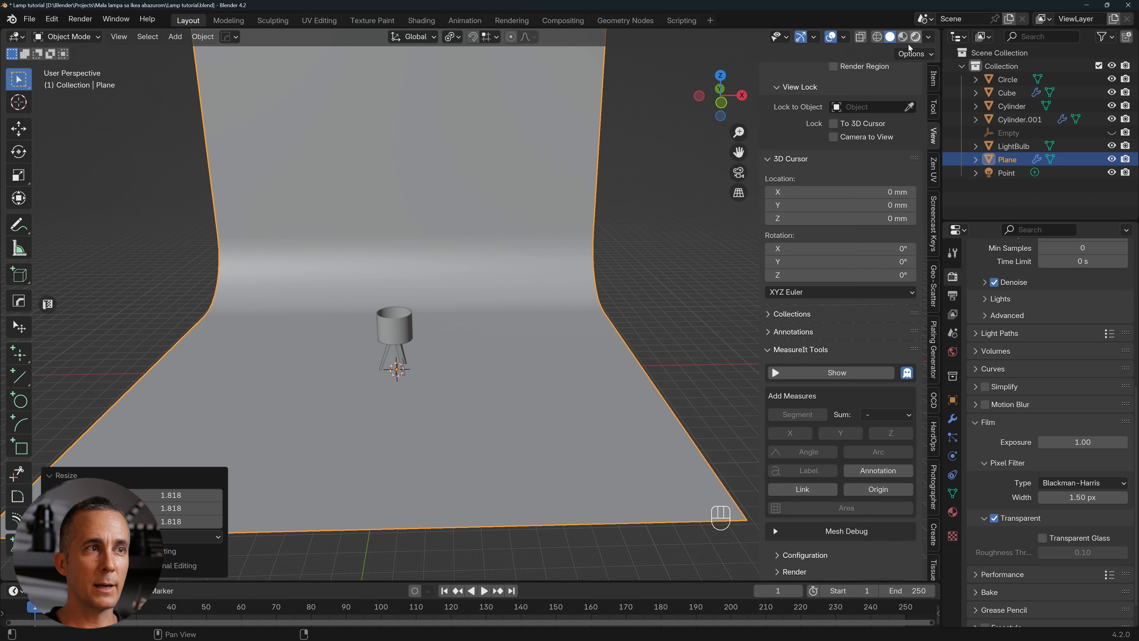
pyautogui.click(916, 37)
pyautogui.click(513, 331)
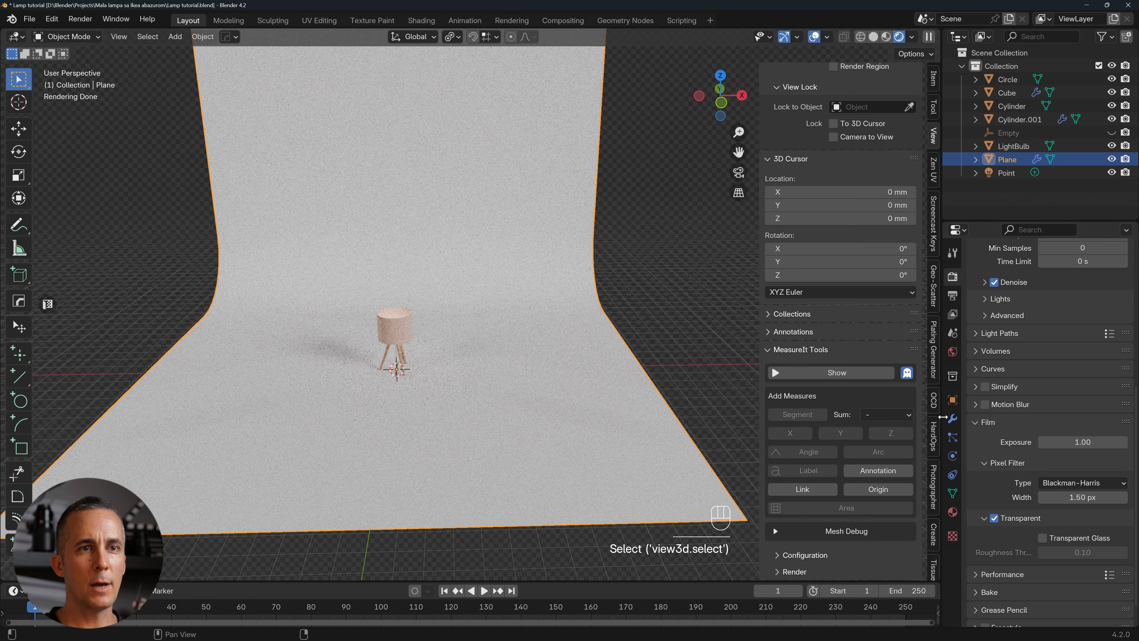
pyautogui.click(953, 352)
pyautogui.click(952, 510)
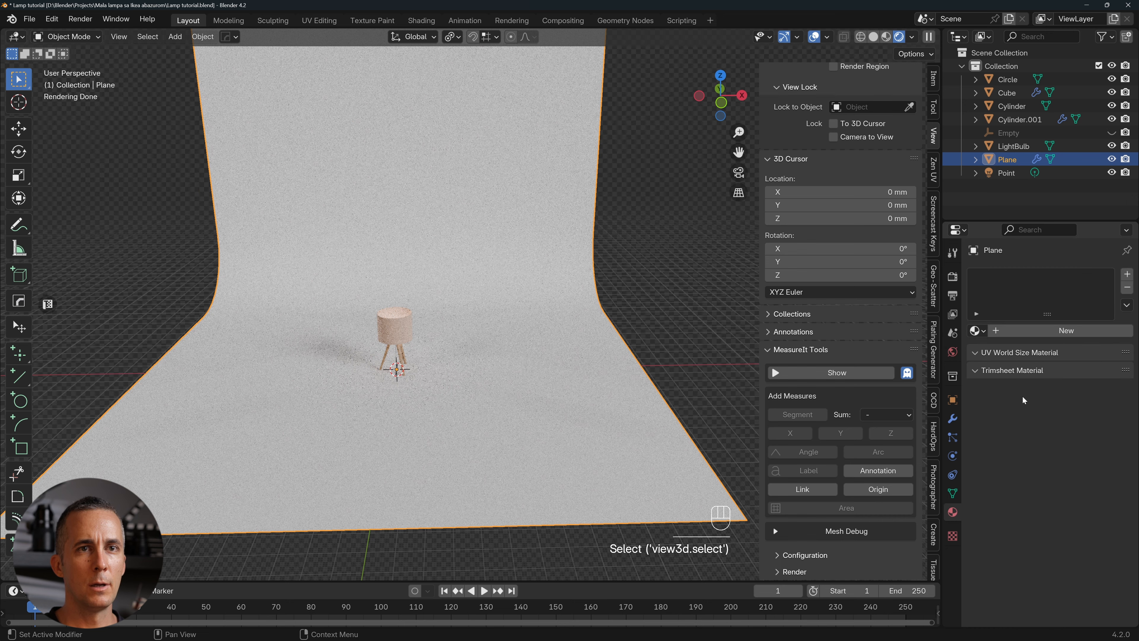
pyautogui.click(1043, 334)
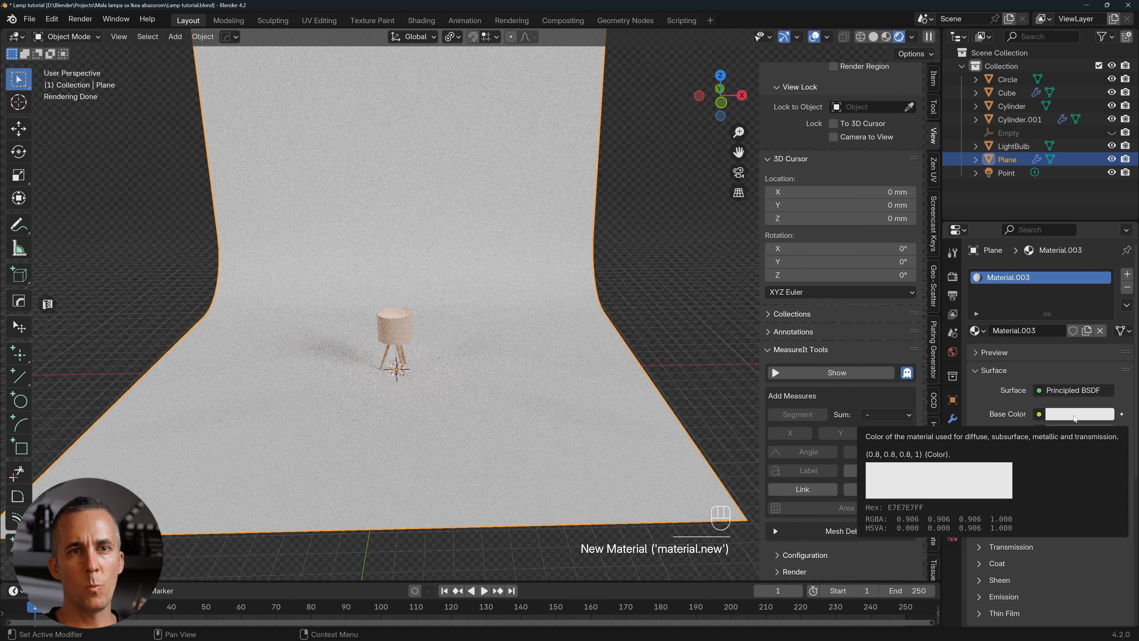
# Set the lampshade material's transmission weight to about 0.316.
pyautogui.scroll(2, 463, 366)
pyautogui.moveTo(467, 365); pyautogui.dragTo(469, 339, button='middle')
pyautogui.scroll(5, 358, 314)
pyautogui.rightClick(431, 287)
pyautogui.scroll(-2, 1040, 460)
pyautogui.scroll(2, 1038, 449)
pyautogui.scroll(-2, 1035, 442)
pyautogui.scroll(-2, 1031, 432)
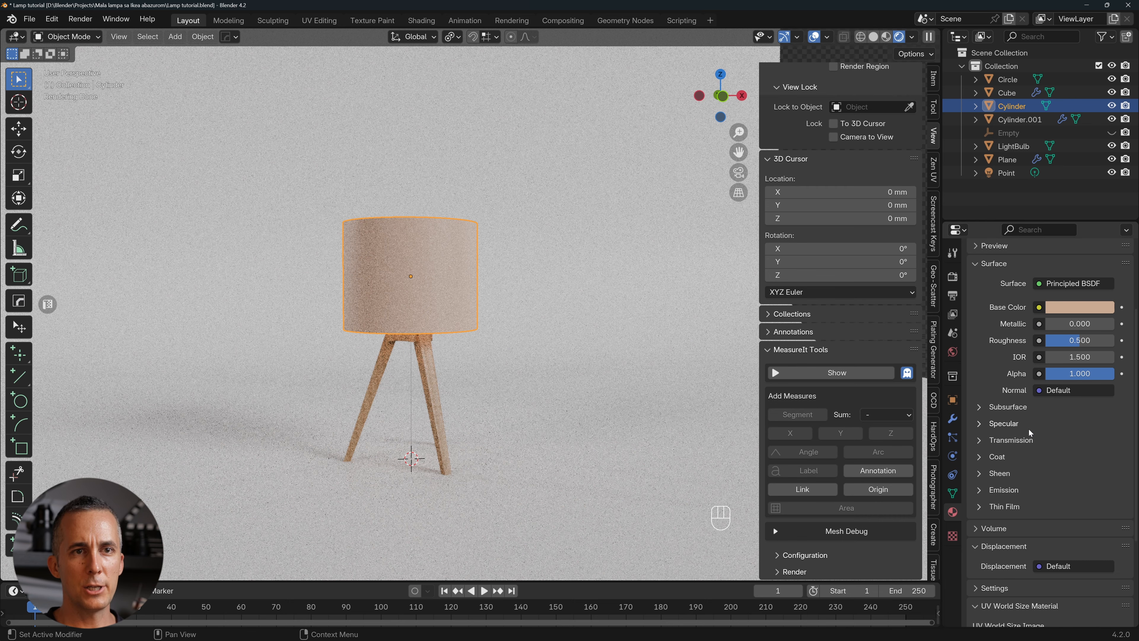
pyautogui.click(1003, 441)
pyautogui.moveTo(1031, 456); pyautogui.dragTo(1067, 456)
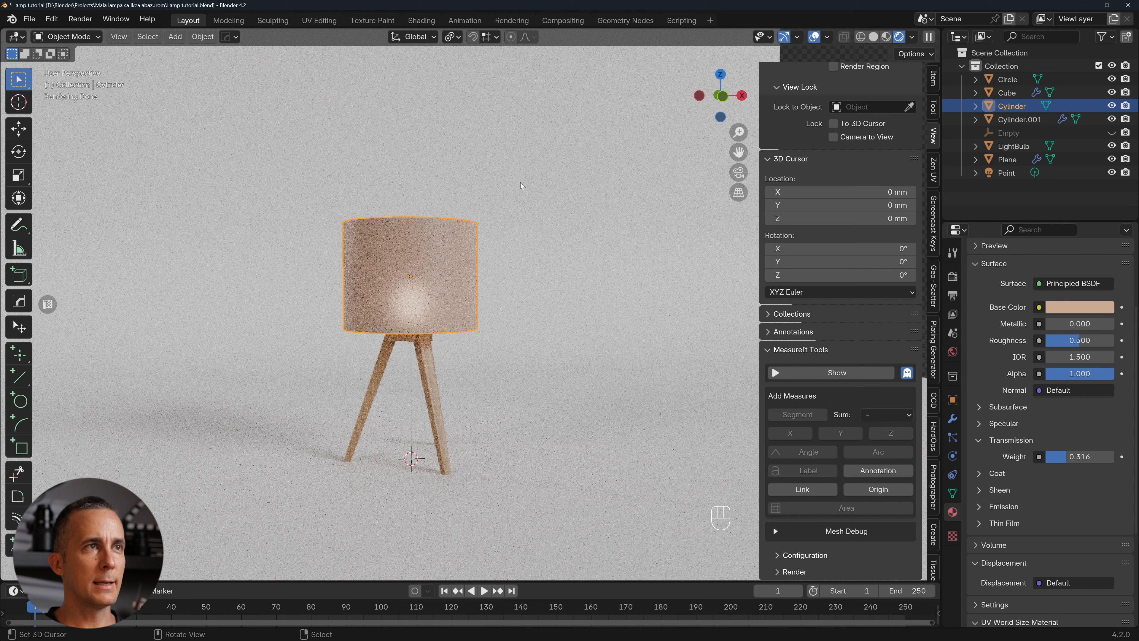
# Add a camera to the scene and look through it.
pyautogui.hotkey('shift', 'a')
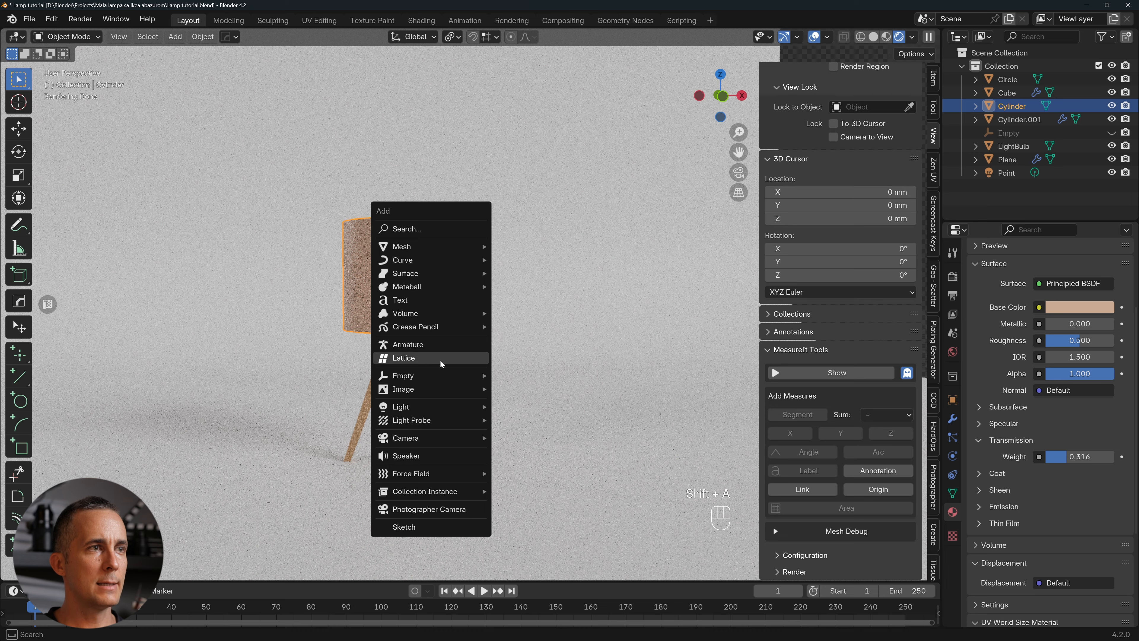
pyautogui.moveTo(468, 437)
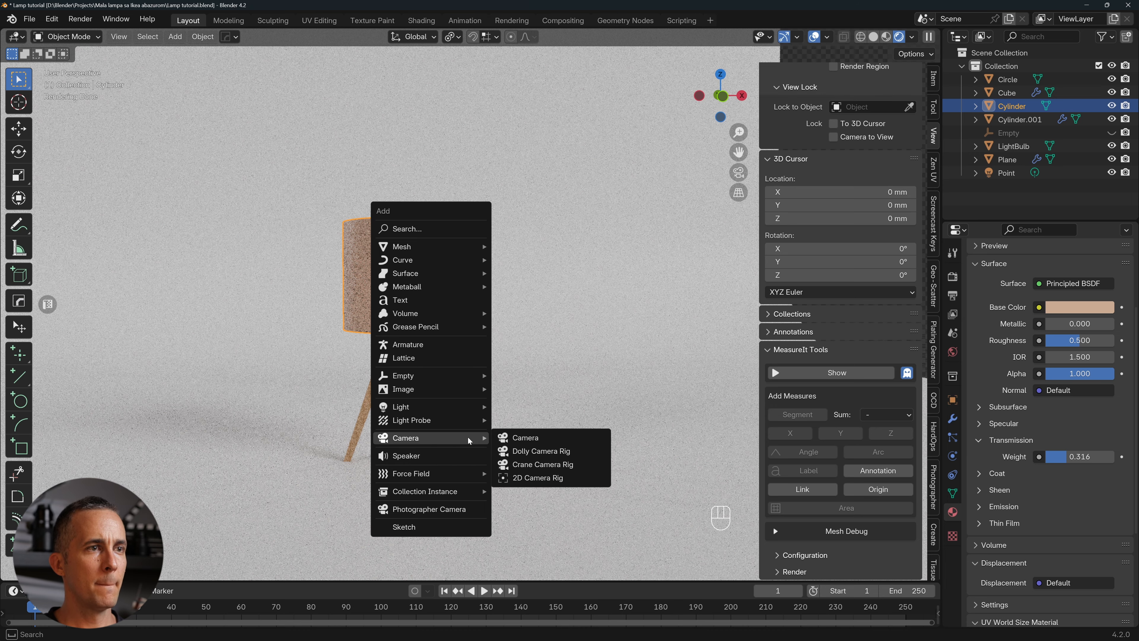
pyautogui.click(529, 441)
pyautogui.press('KP_0')
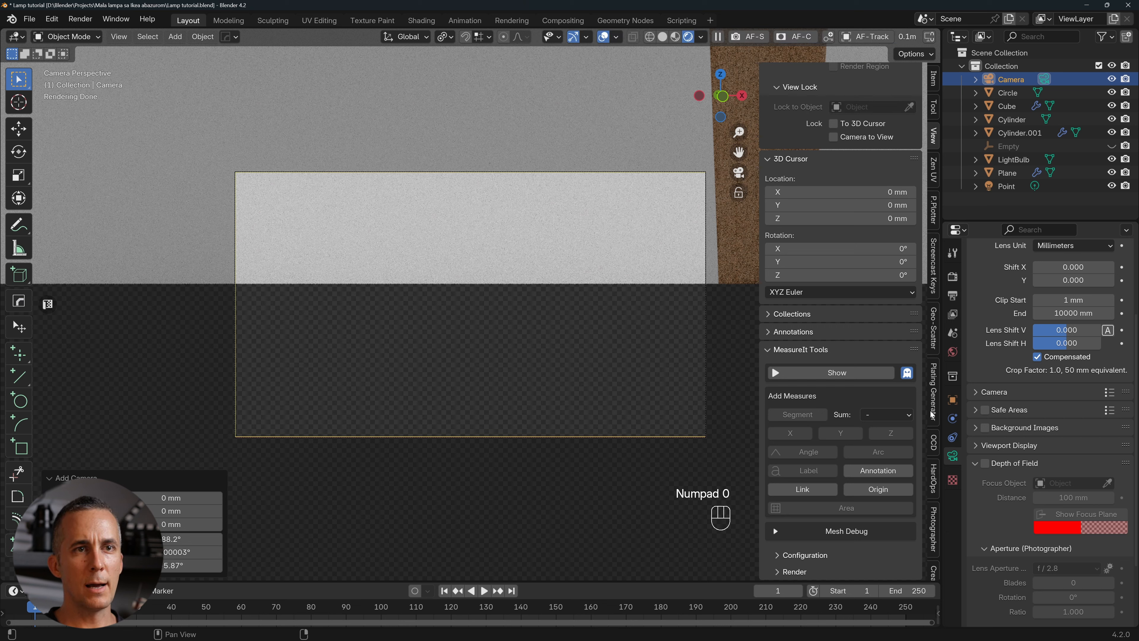
# Lock the camera to the view and move it back until the whole lamp is centred in the frame.
pyautogui.click(933, 522)
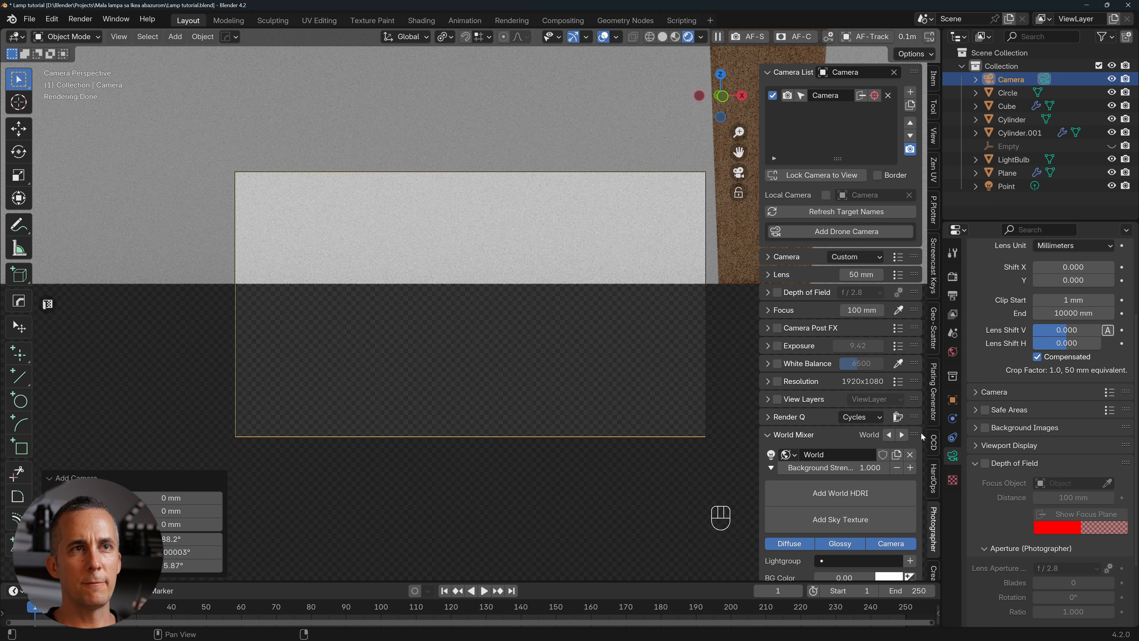
pyautogui.click(837, 212)
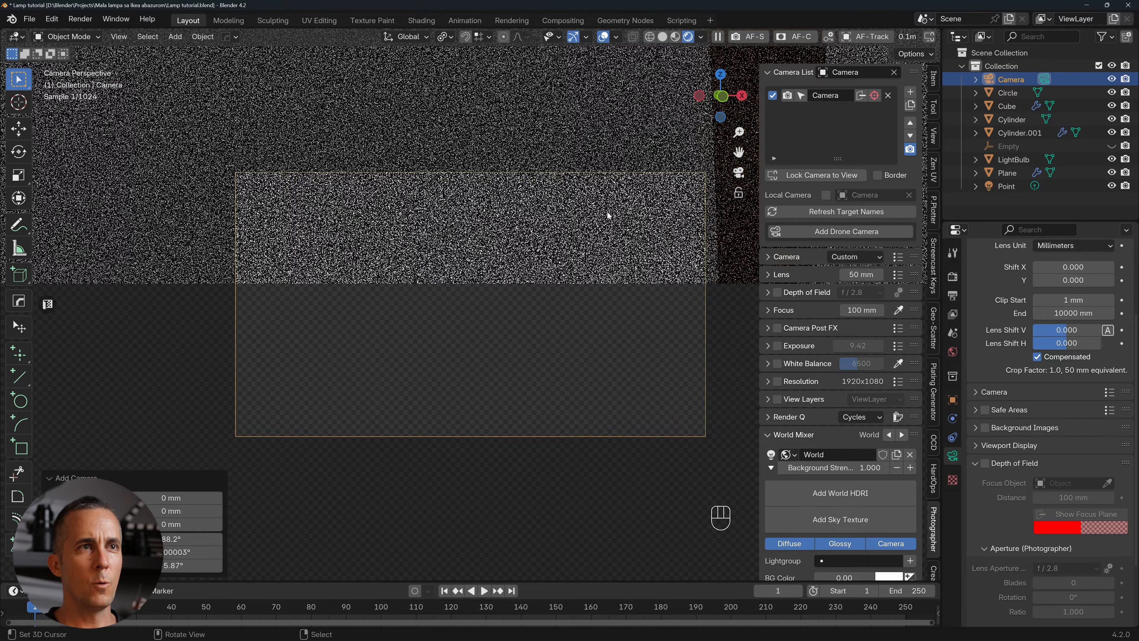
pyautogui.click(820, 175)
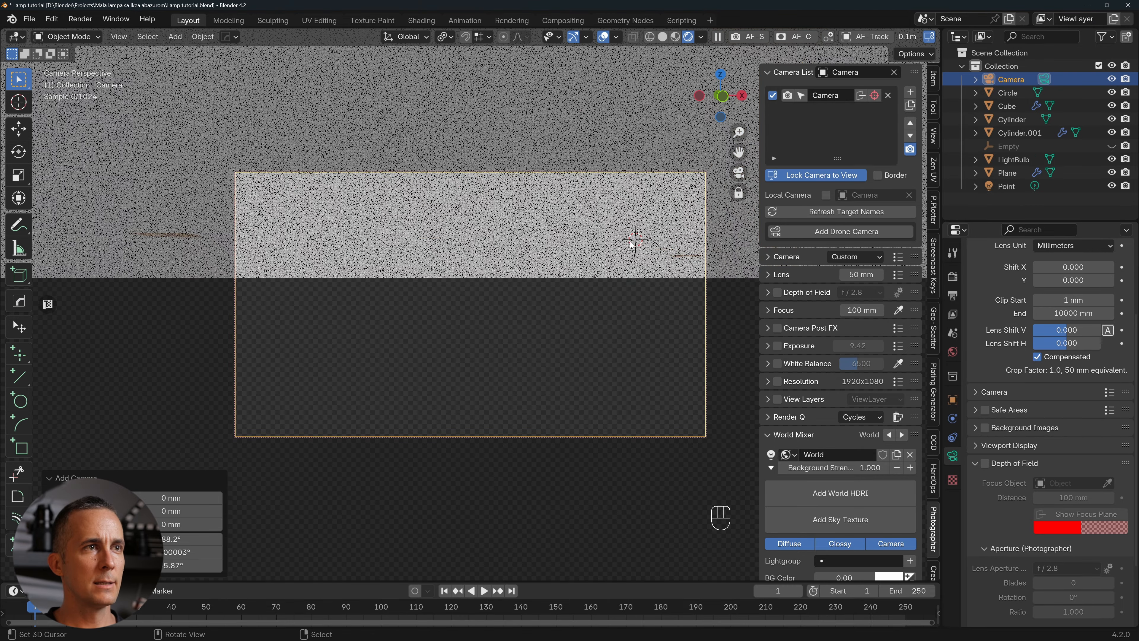
pyautogui.keyDown('shift'); pyautogui.moveTo(565, 232); pyautogui.dragTo(541, 371, button='middle'); pyautogui.keyUp('shift')
pyautogui.scroll(-5, 569, 287)
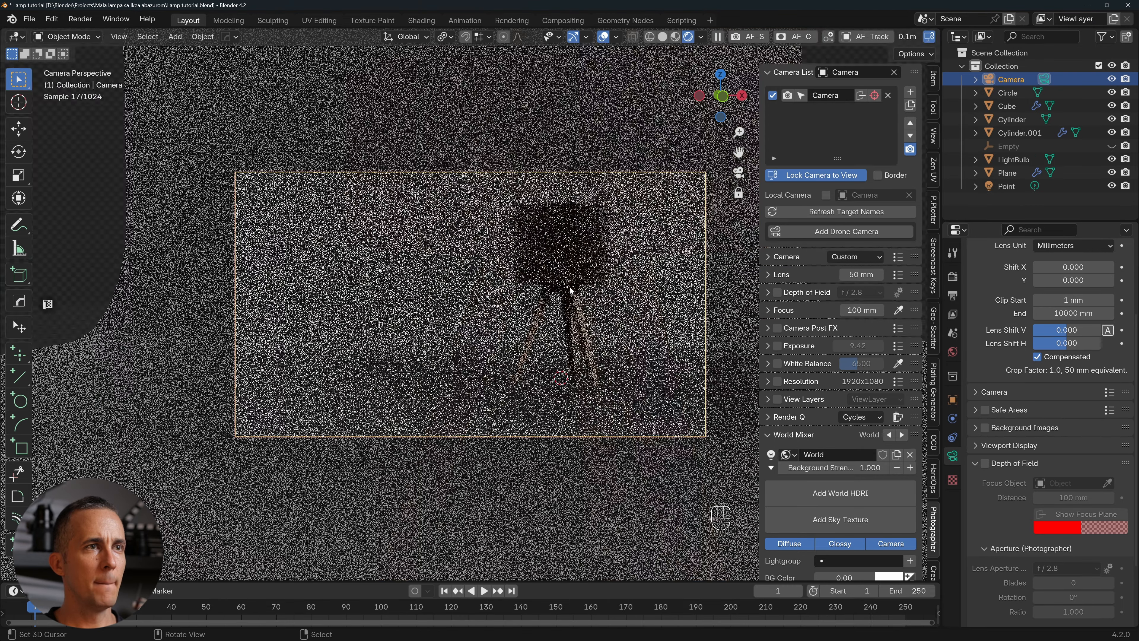
pyautogui.keyDown('shift'); pyautogui.moveTo(569, 287); pyautogui.dragTo(538, 290, button='middle'); pyautogui.keyUp('shift')
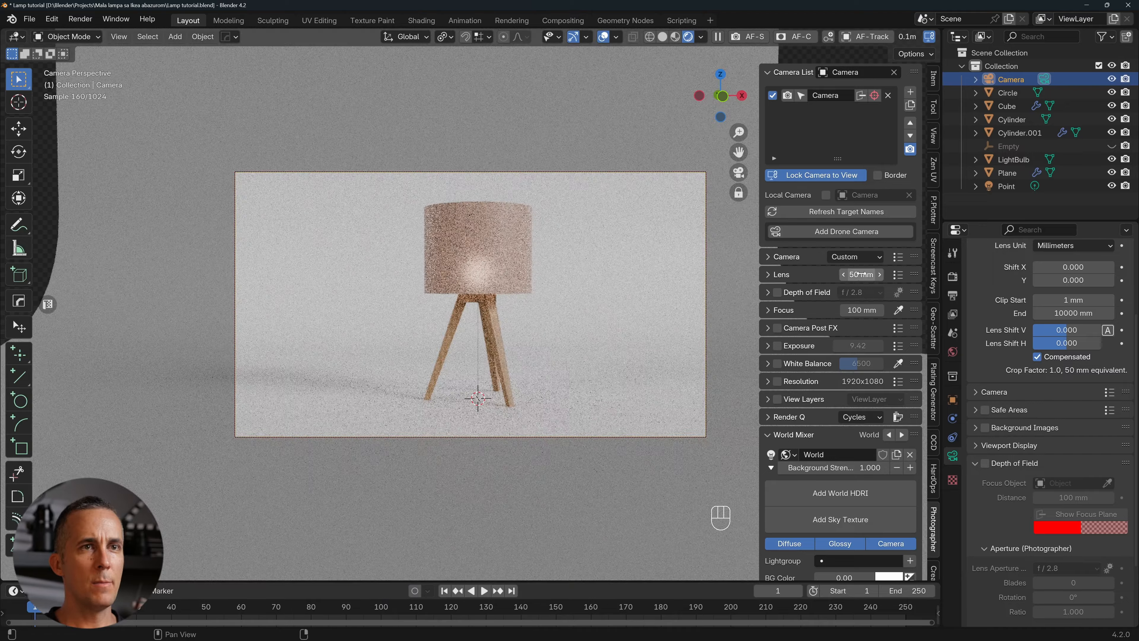
# Set the camera's focal length to 85 mm and reframe the lamp with space around it.
pyautogui.click(860, 274)
pyautogui.write('85')
pyautogui.press('Return')
pyautogui.keyDown('ctrl'); pyautogui.moveTo(539, 313); pyautogui.dragTo(523, 330, button='middle'); pyautogui.keyUp('ctrl')
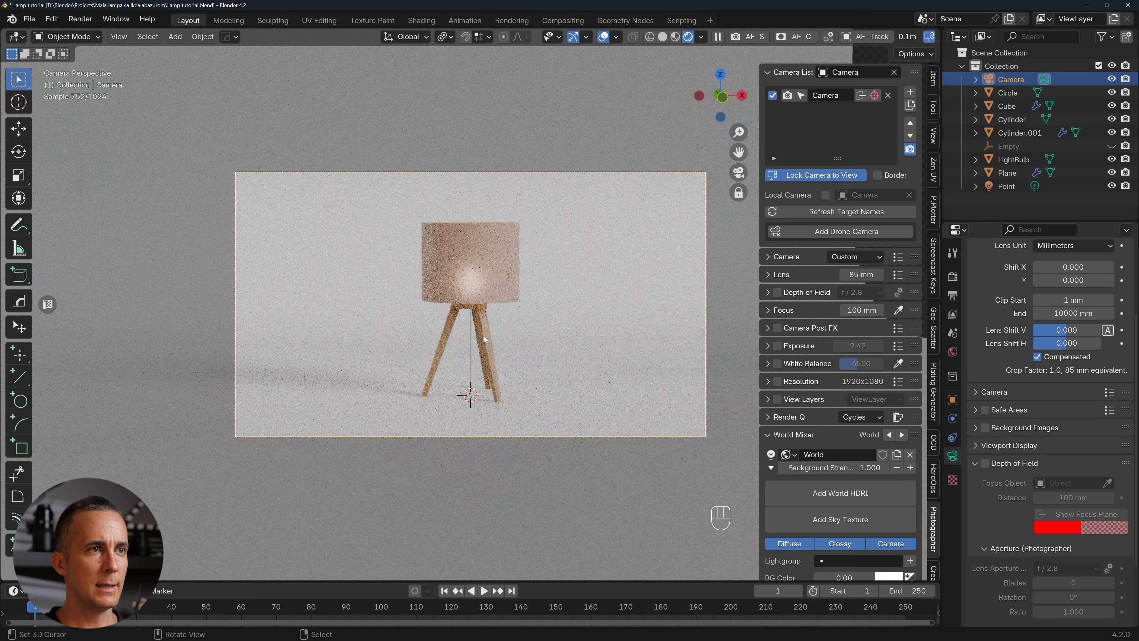
pyautogui.moveTo(478, 335)
pyautogui.mouseDown(button='middle')
pyautogui.moveTo(495, 337)
pyautogui.moveTo(478, 321)
pyautogui.mouseUp(button='middle')
pyautogui.hotkey('ctrl', 'z')
pyautogui.hotkey('ctrl', 'z')
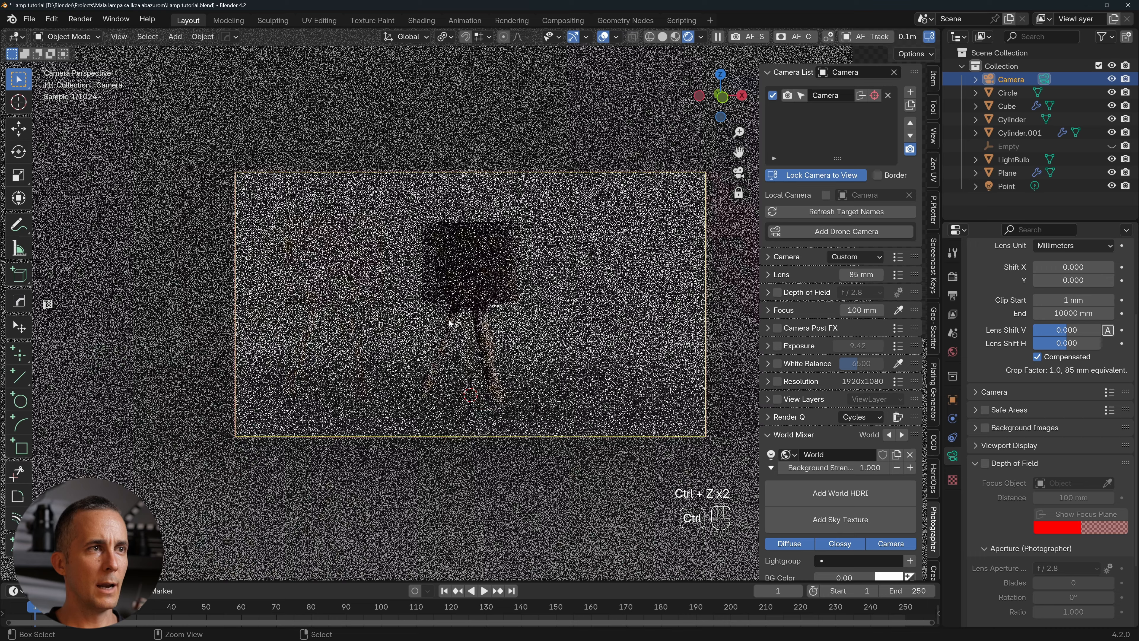
# Unlock the camera from the view, check the scene from the top and return to the camera view.
pyautogui.click(773, 178)
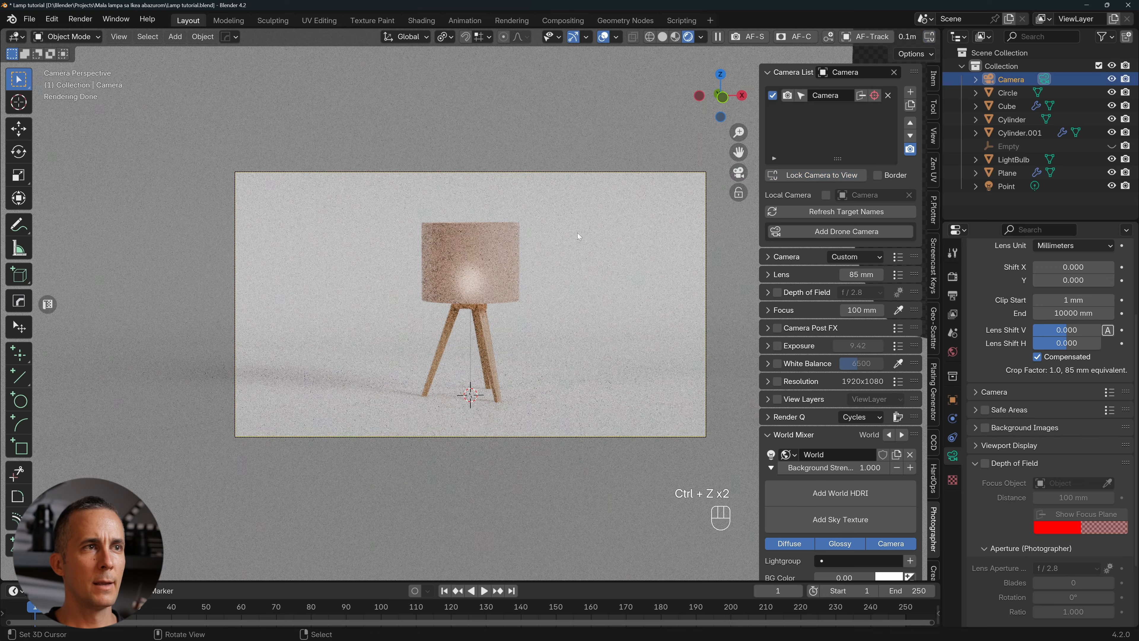
pyautogui.press('KP_7')
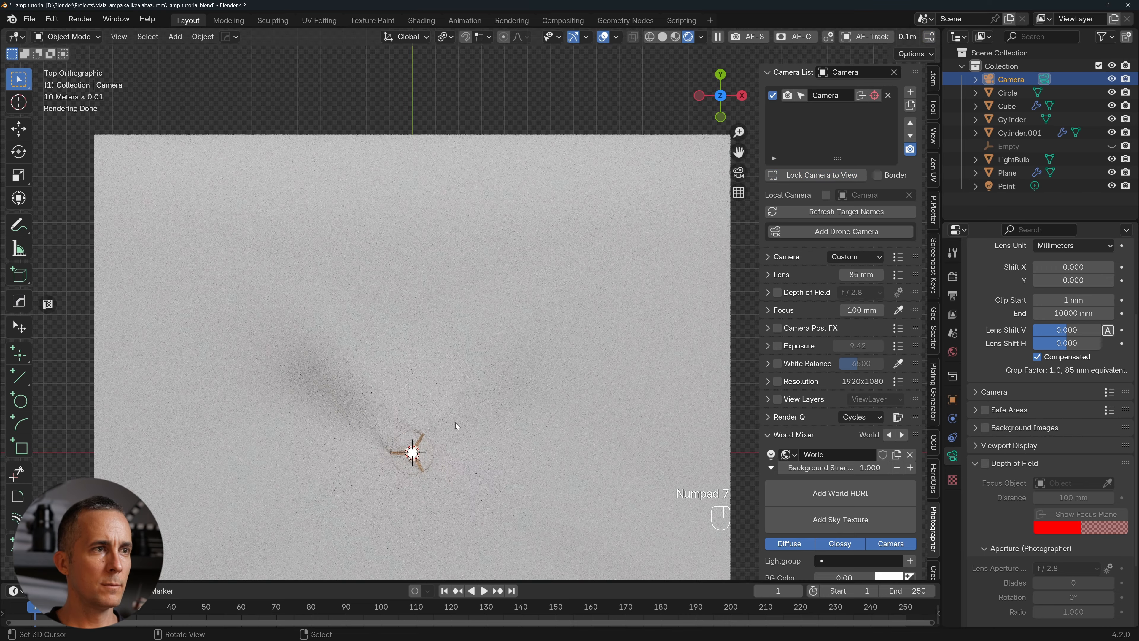
pyautogui.keyDown('shift'); pyautogui.moveTo(455, 422); pyautogui.dragTo(438, 295, button='middle'); pyautogui.keyUp('shift')
pyautogui.press('KP_0')
# Apply the Array modifier on the tripod legs.
pyautogui.rightClick(483, 342)
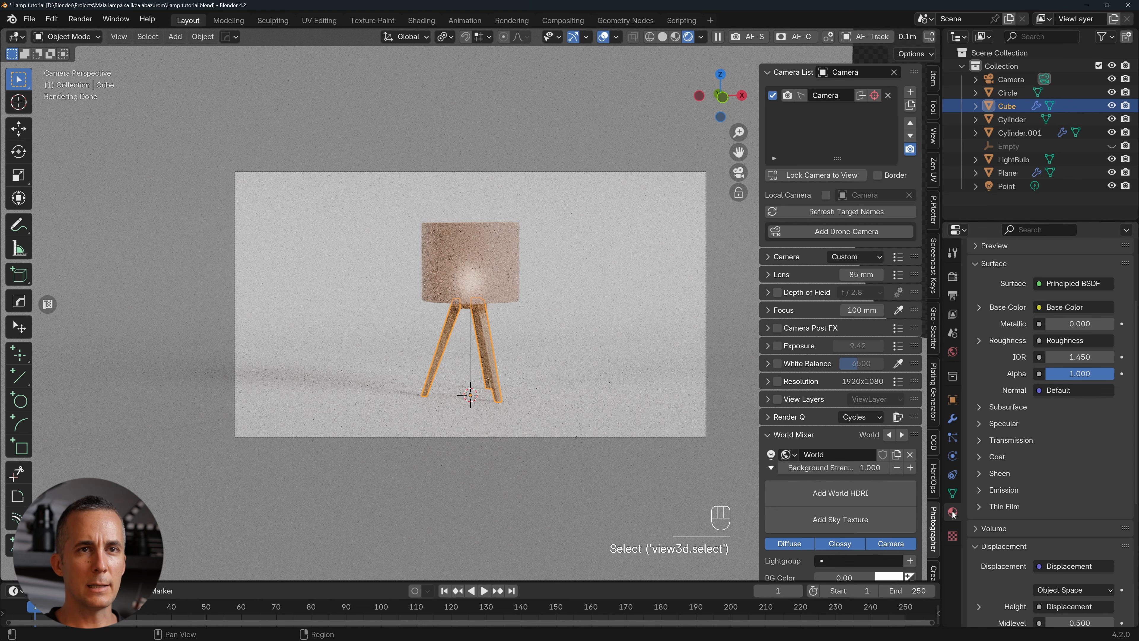
pyautogui.click(952, 418)
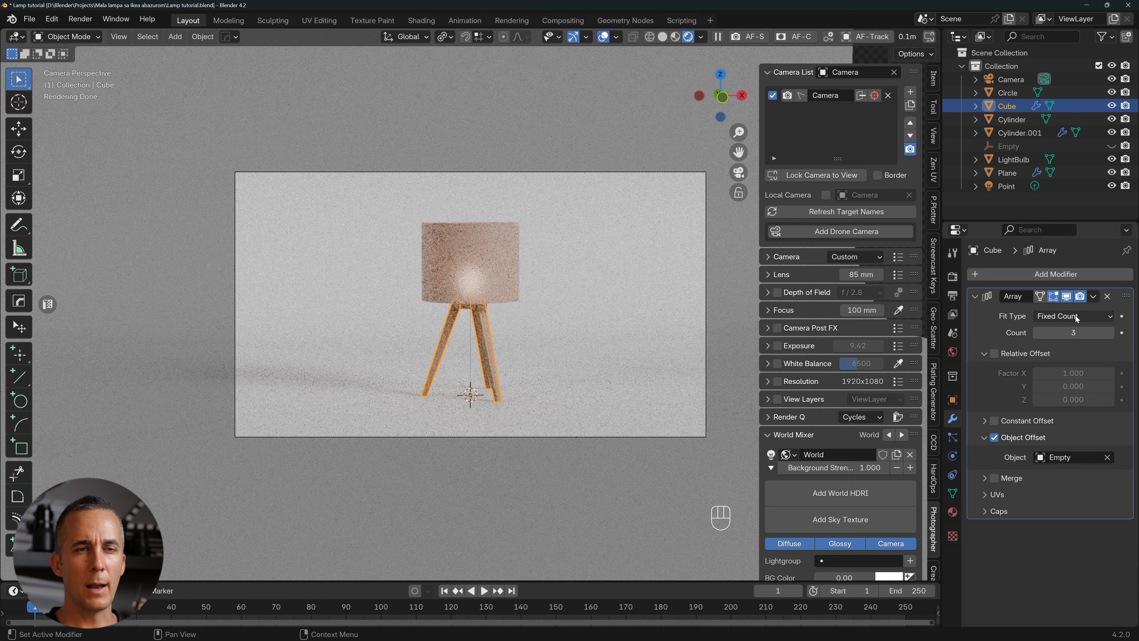
pyautogui.hotkey('ctrl', 'a')
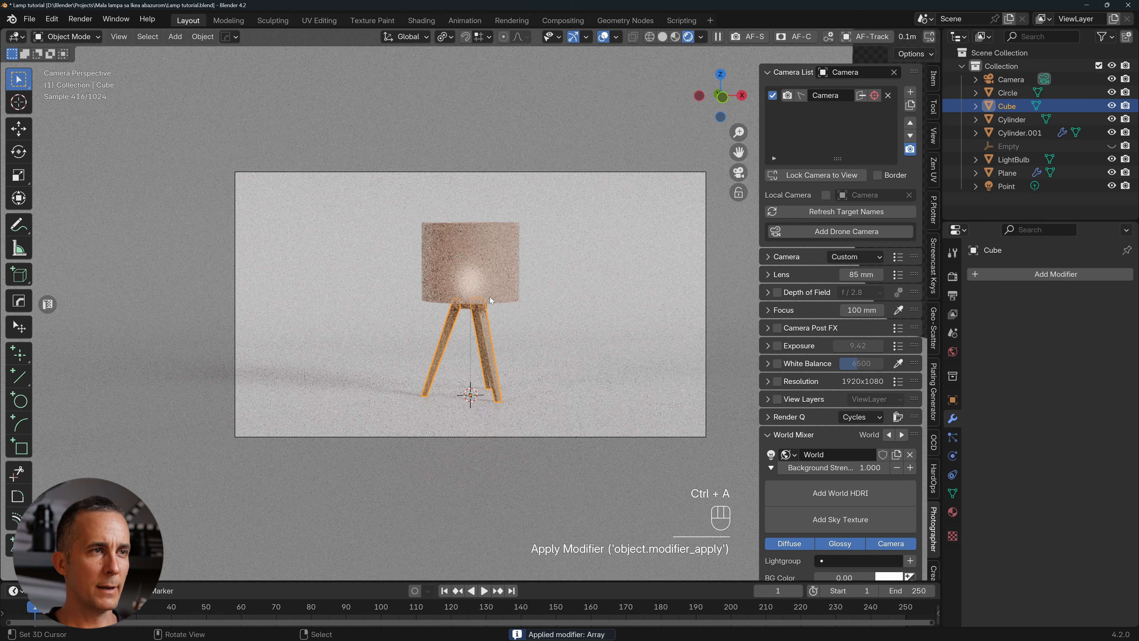
# Rotate all lamp parts and the point light, without the backdrop, about the global Z axis by about 27° and again by -8.17°.
pyautogui.moveTo(397, 205); pyautogui.dragTo(533, 413)
pyautogui.keyDown('ctrl'); pyautogui.moveTo(221, 310); pyautogui.dragTo(377, 459); pyautogui.keyUp('ctrl')
pyautogui.press('r')
pyautogui.press('z')
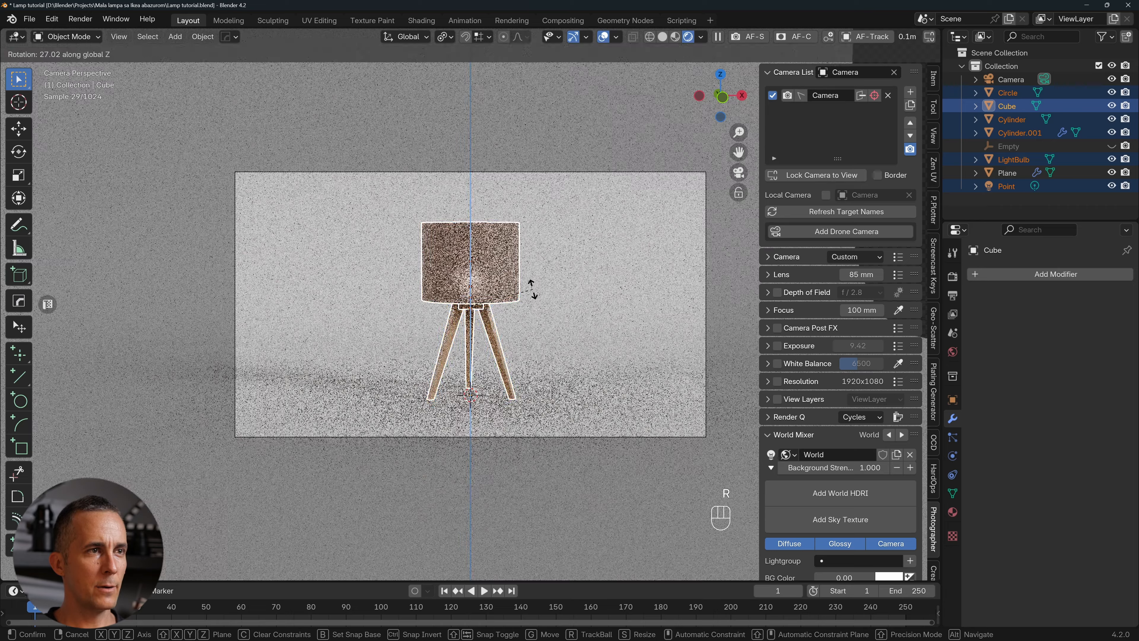
pyautogui.click(533, 293)
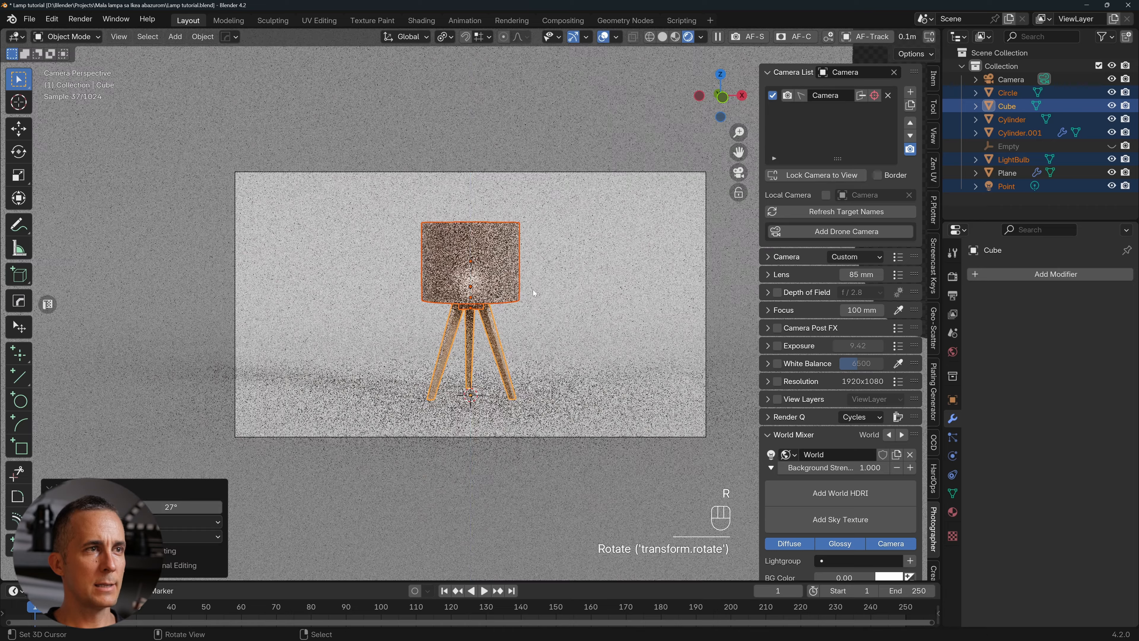
pyautogui.press('r')
pyautogui.press('z')
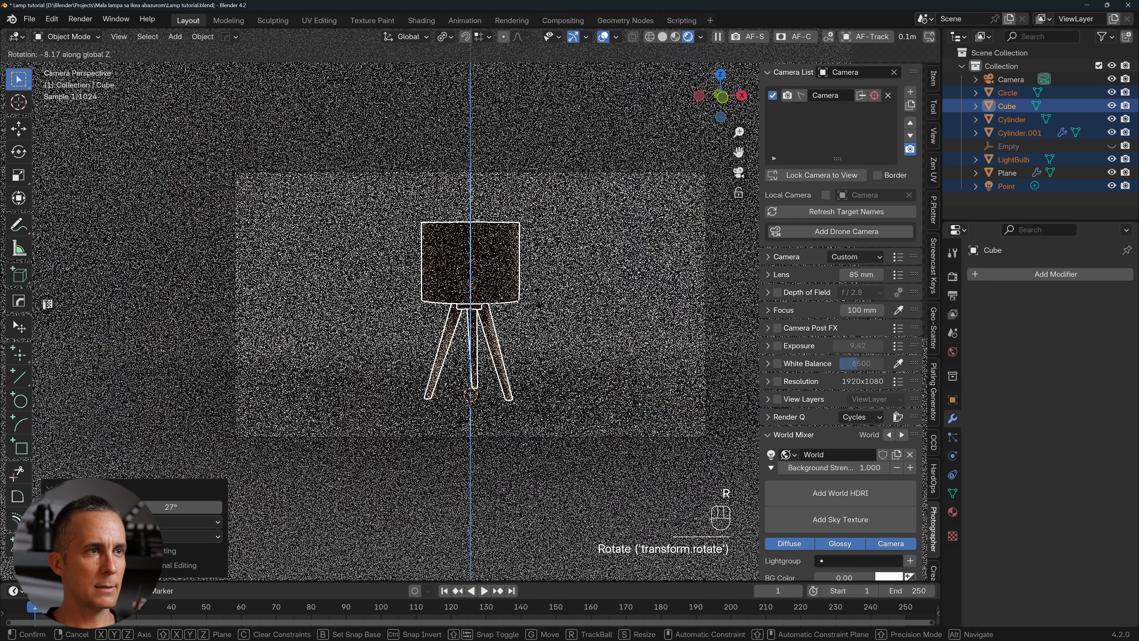
pyautogui.click(585, 343)
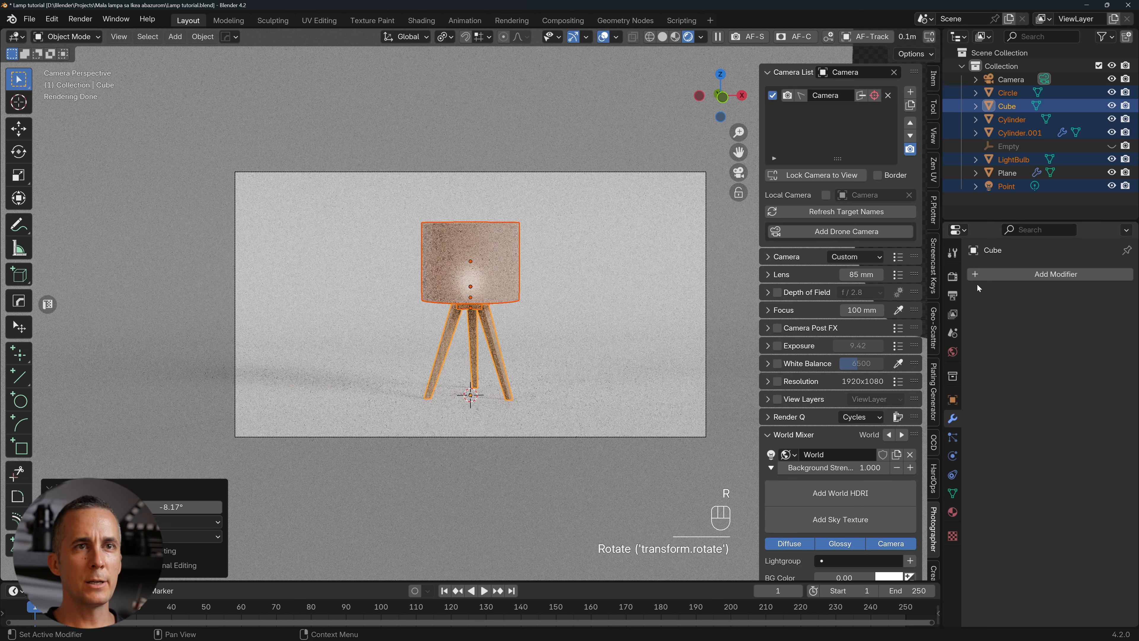
# Set the maximum samples for the final Cycles render to 256.
pyautogui.click(952, 277)
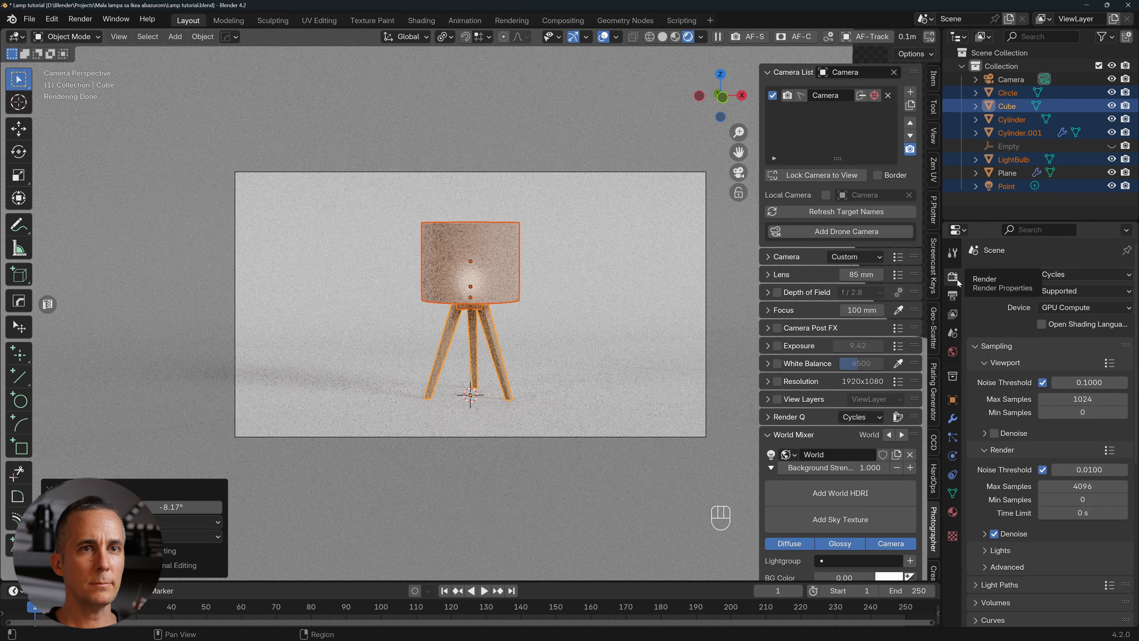
pyautogui.click(1080, 485)
pyautogui.write('256')
pyautogui.press('Return')
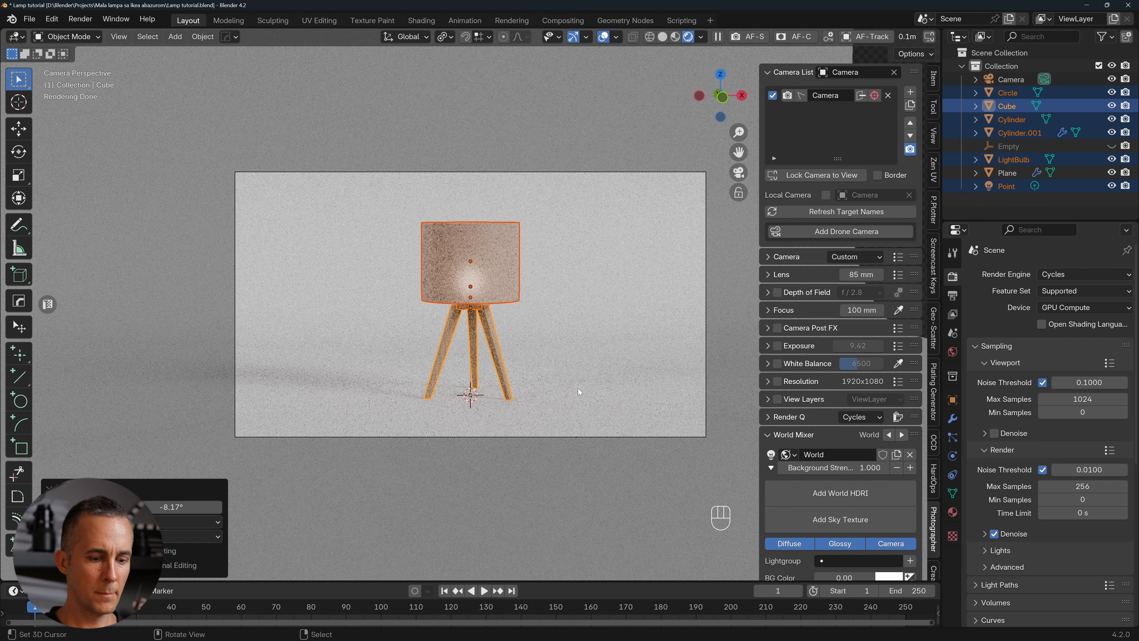
# Render the still image from the camera and examine the lamp up close in the result.
pyautogui.press('F12')
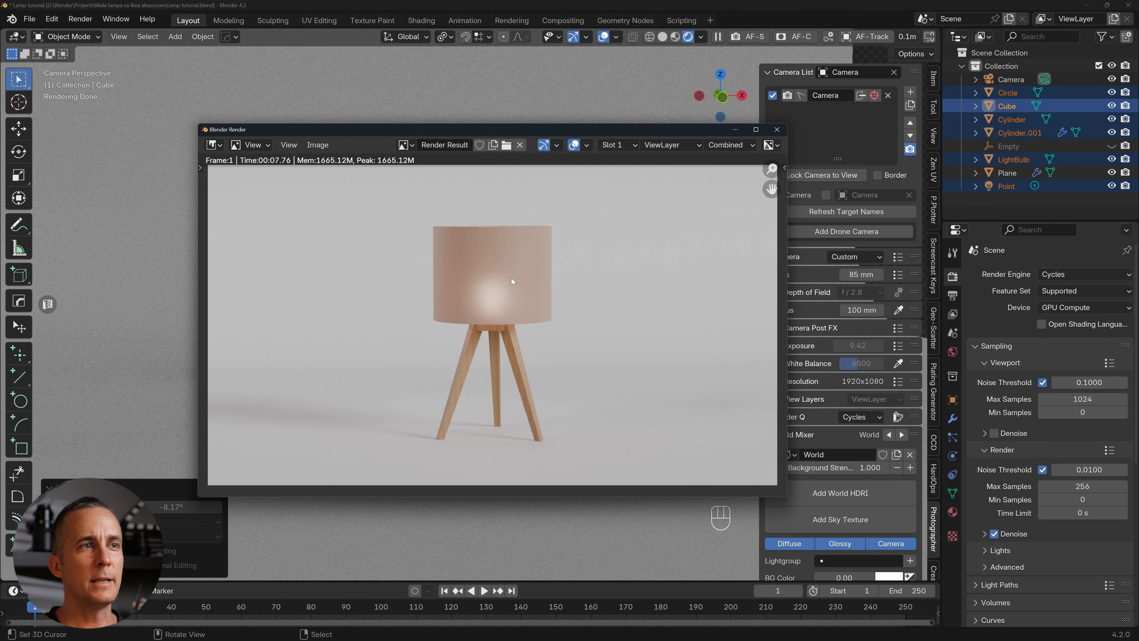
pyautogui.scroll(4, 515, 339)
pyautogui.scroll(-3, 513, 342)
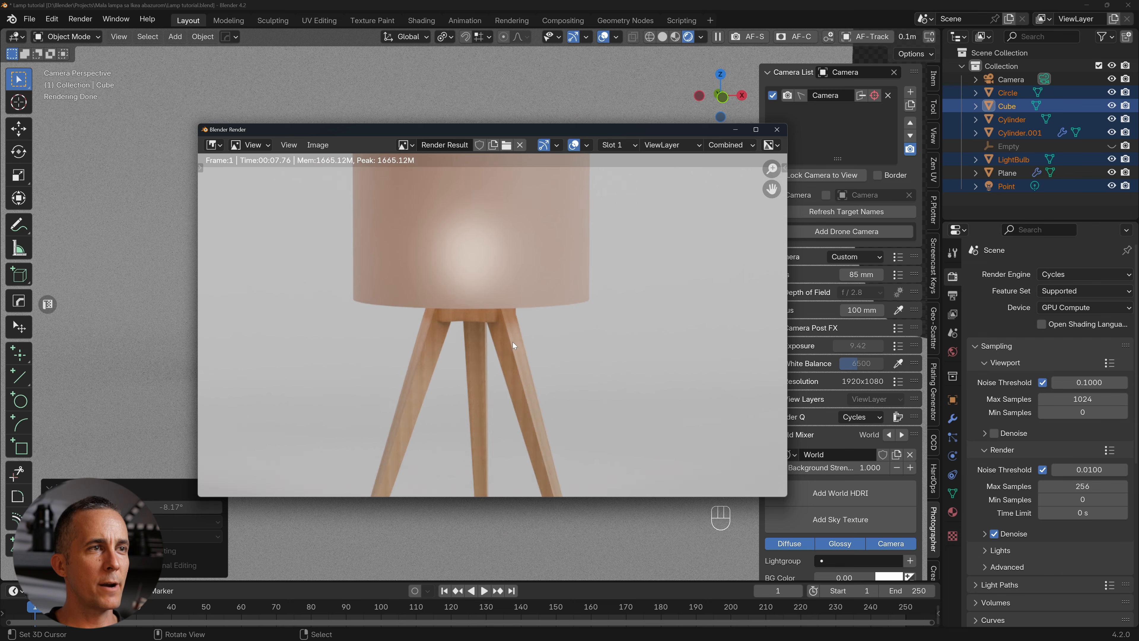
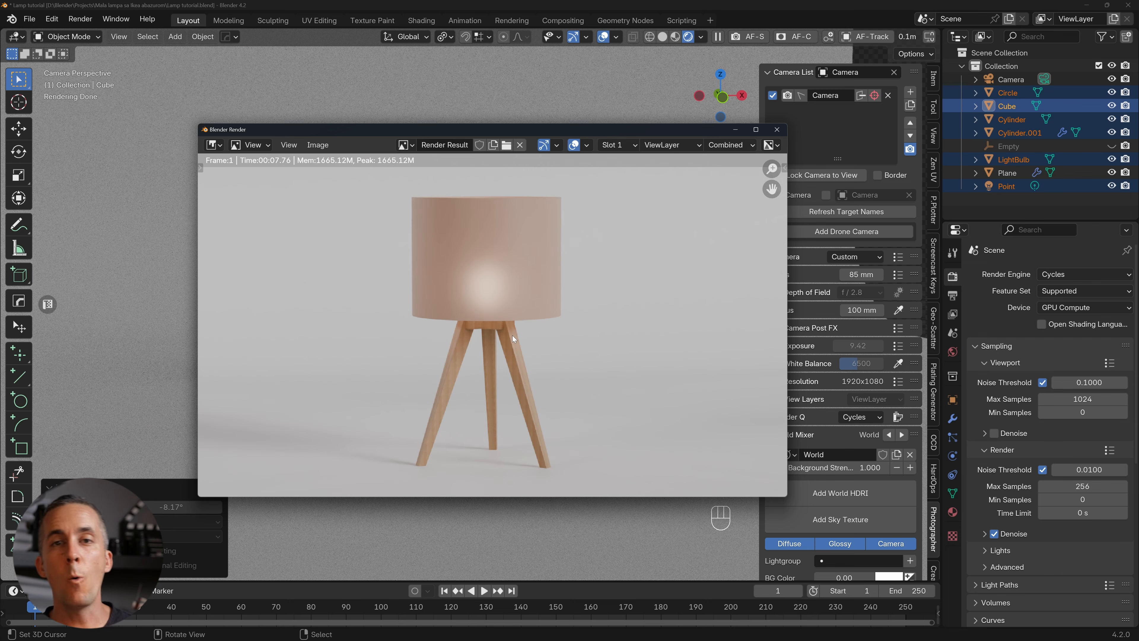
# Close the render result, return the viewport to solid shading and save the file.
pyautogui.click(781, 134)
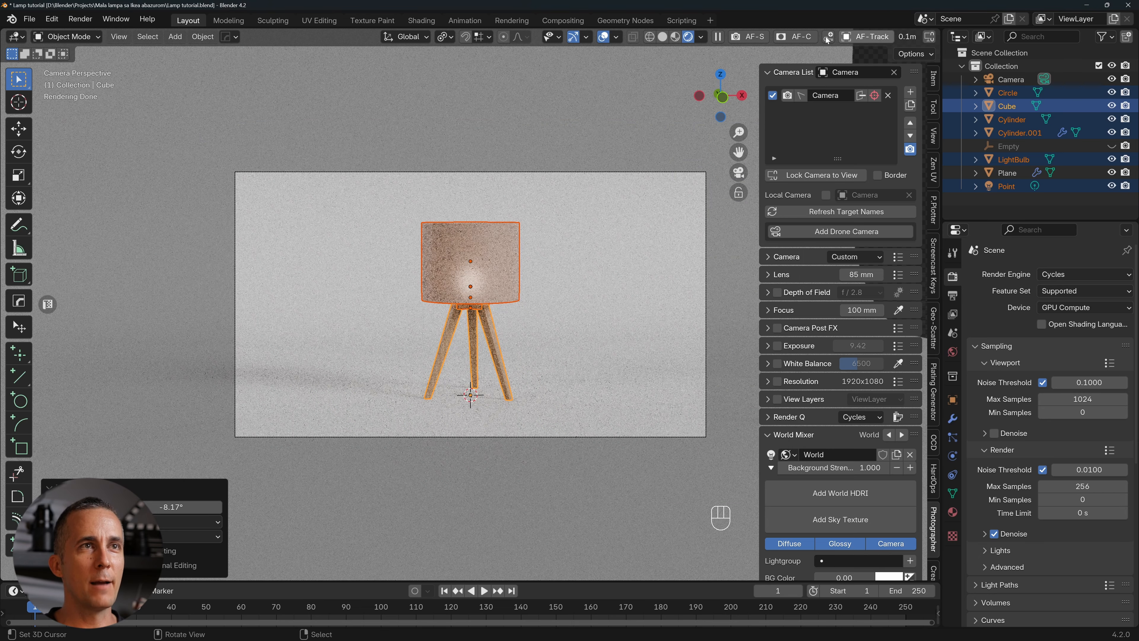
pyautogui.click(662, 36)
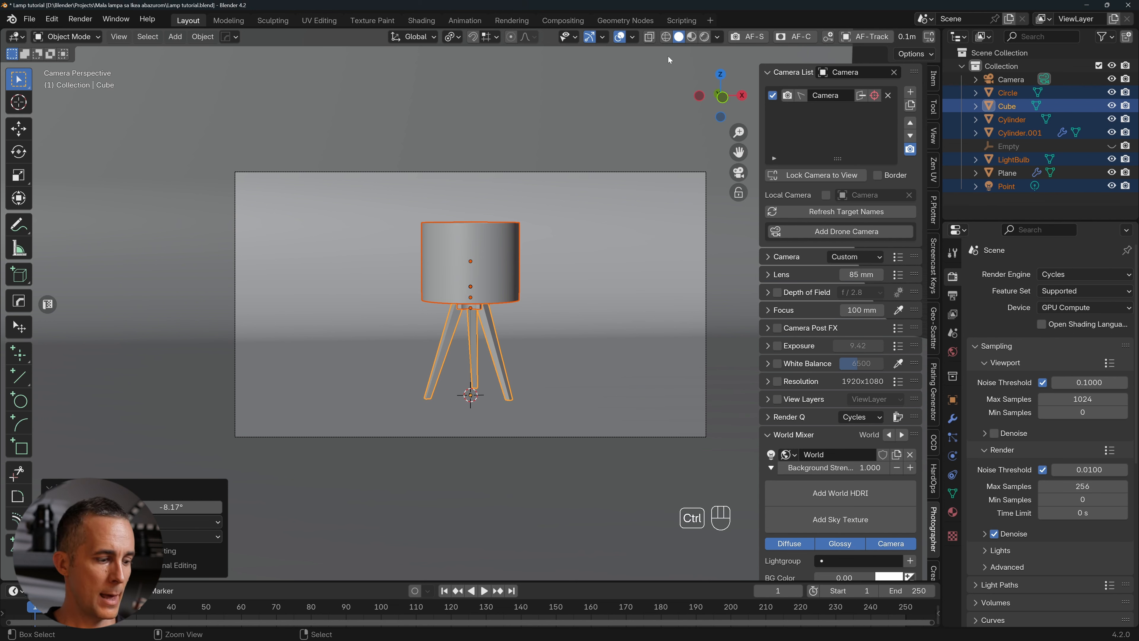
pyautogui.hotkey('ctrl', 's')
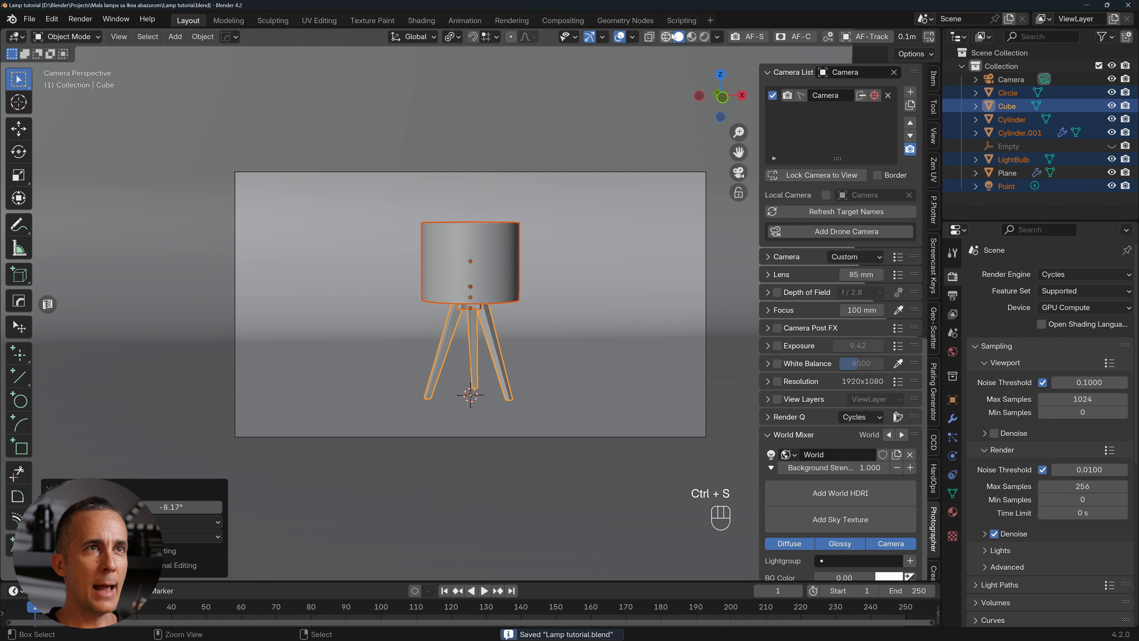
# Duplicate the leg connector beneath the lampshade and move the copy along the global X axis, clear of the lamp.
pyautogui.click(476, 308)
pyautogui.scroll(4, 476, 308)
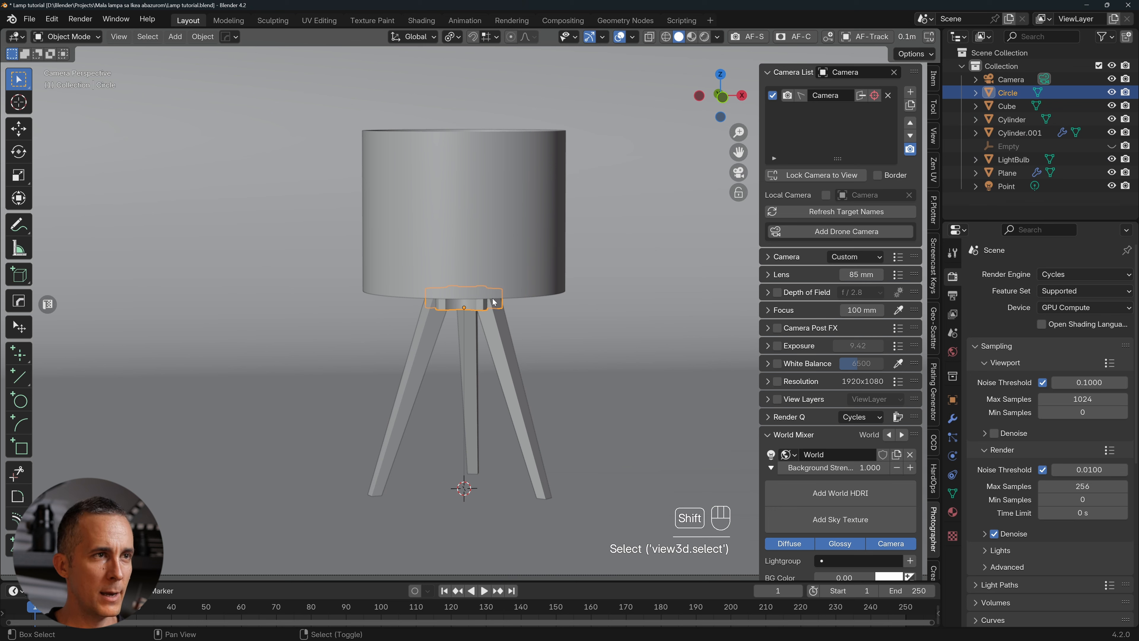
pyautogui.hotkey('shift', 'd')
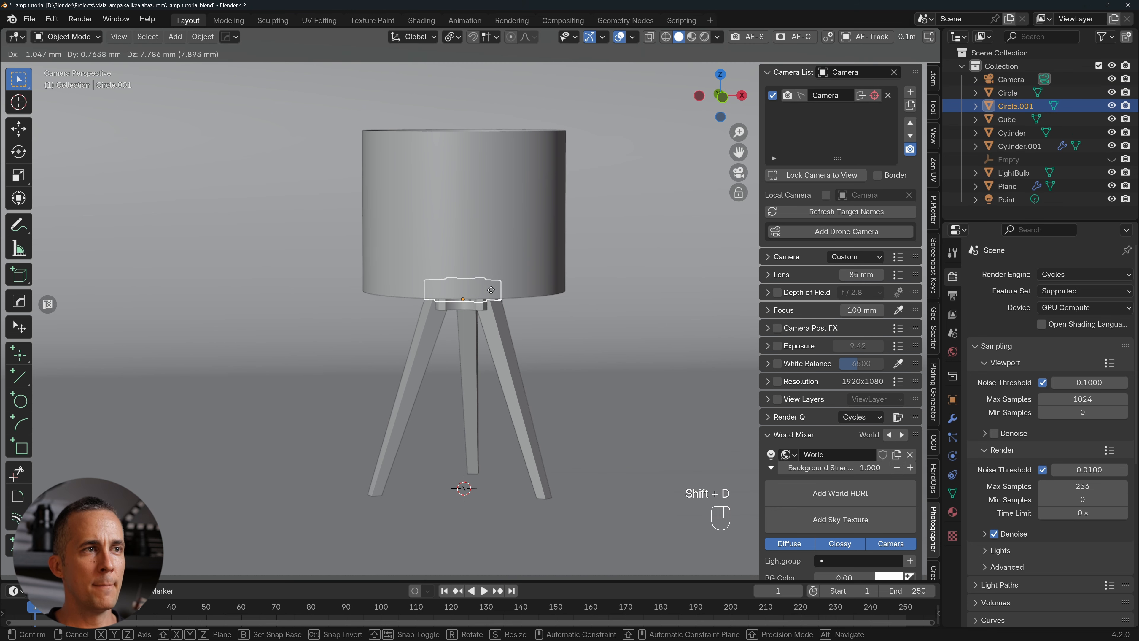
pyautogui.rightClick(490, 290)
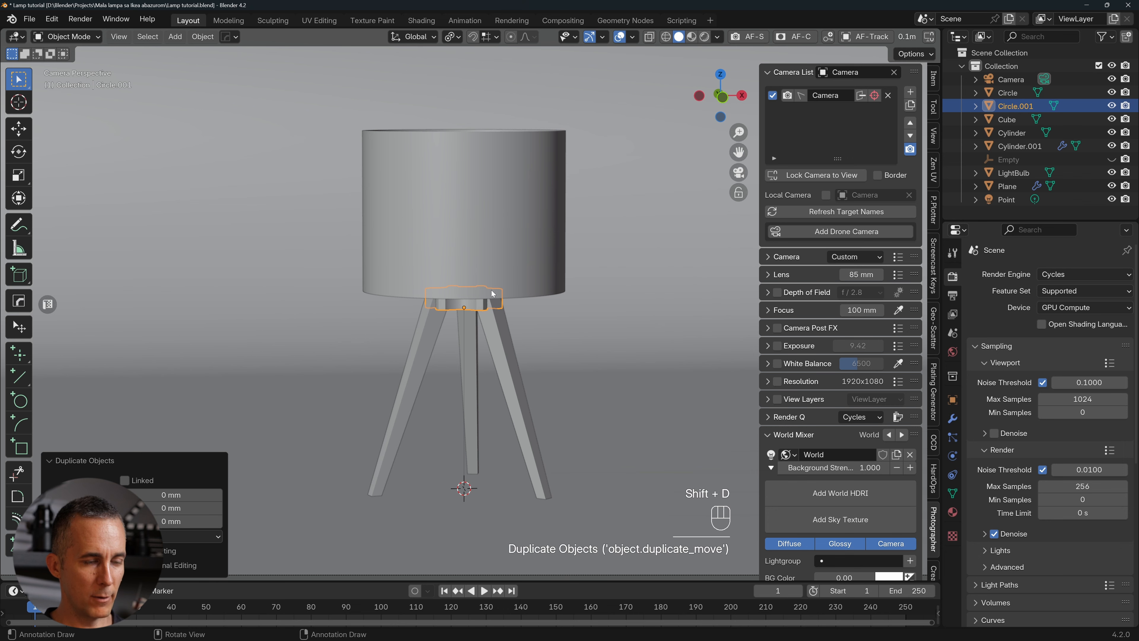
pyautogui.press('g')
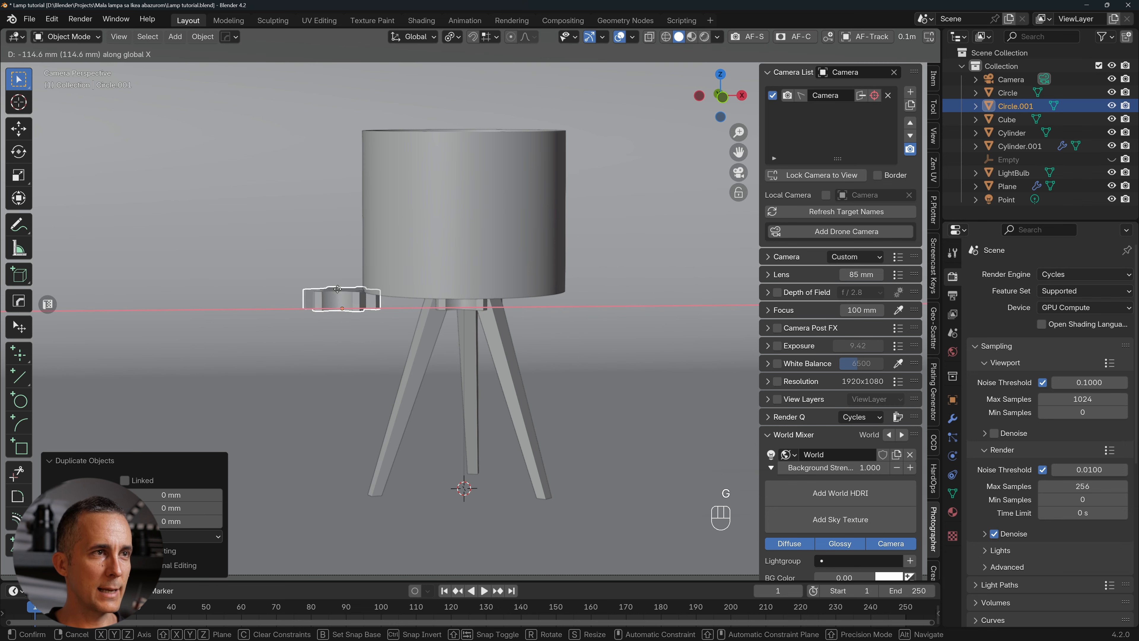
pyautogui.click(267, 290)
# Isolate the connector copy in local view, scale it to 0.290 along Z and open its mesh for editing.
pyautogui.press('KP_Divide')
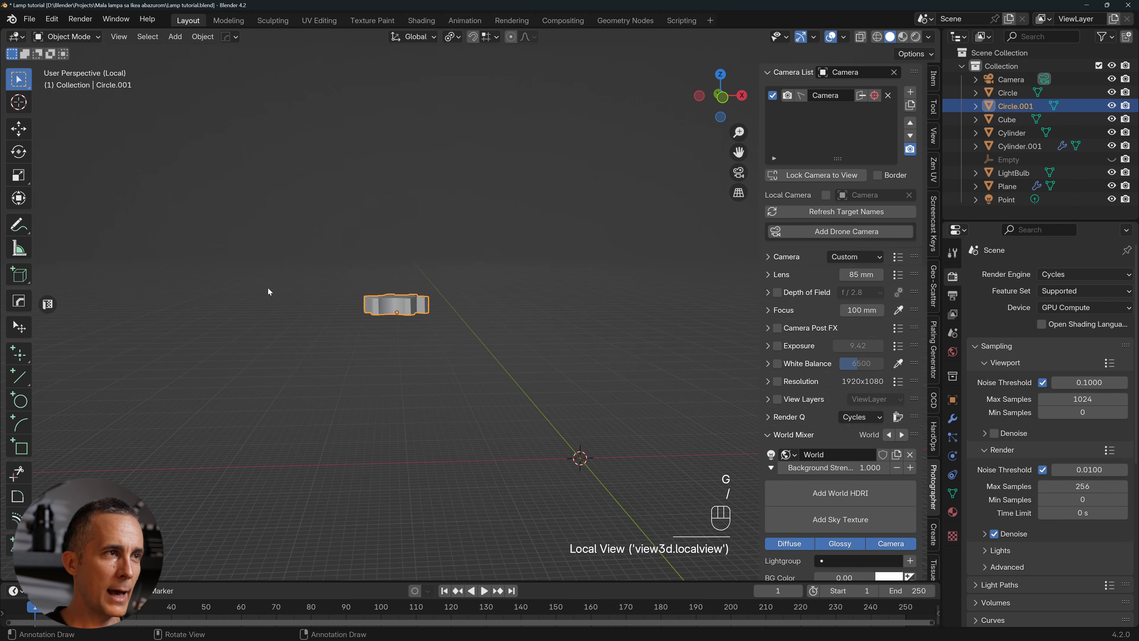
pyautogui.moveTo(471, 249); pyautogui.dragTo(473, 293, button='middle')
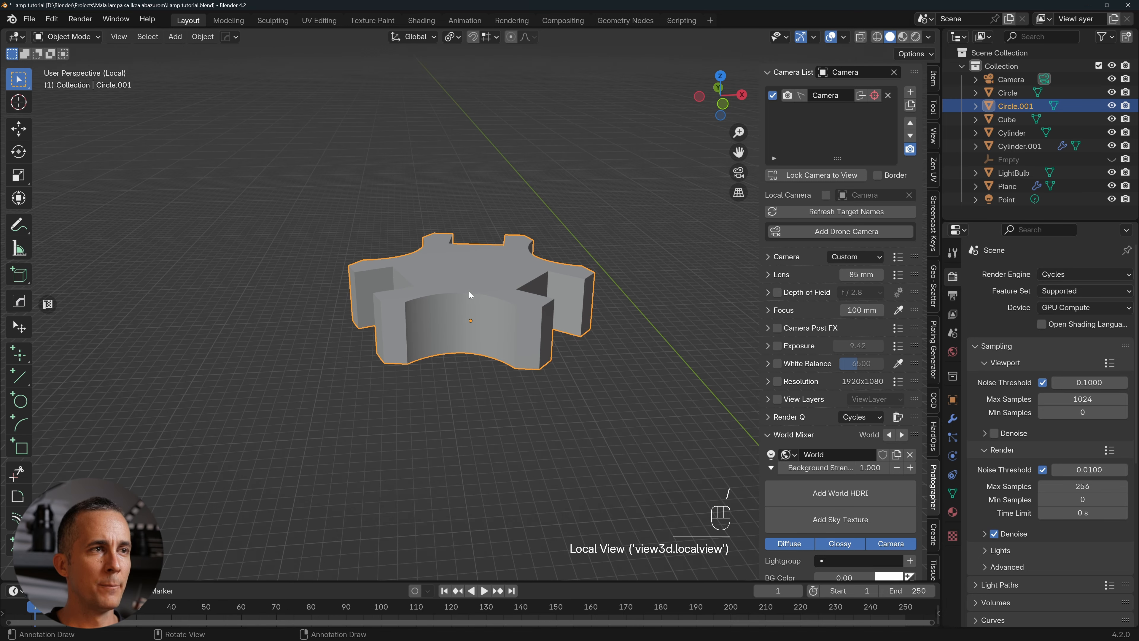
pyautogui.rightClick(468, 288)
pyautogui.moveTo(478, 298); pyautogui.dragTo(477, 296, button='right')
pyautogui.hotkey('ctrl', 'z')
pyautogui.moveTo(476, 298); pyautogui.dragTo(481, 283, button='middle')
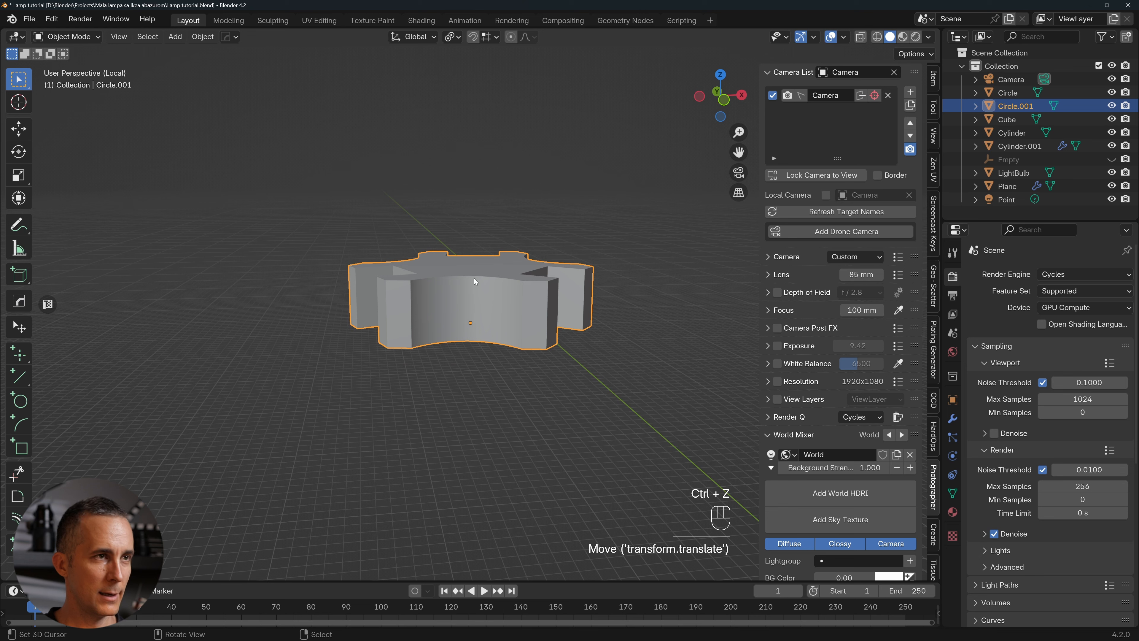
pyautogui.click(474, 280)
pyautogui.press('s')
pyautogui.press('z')
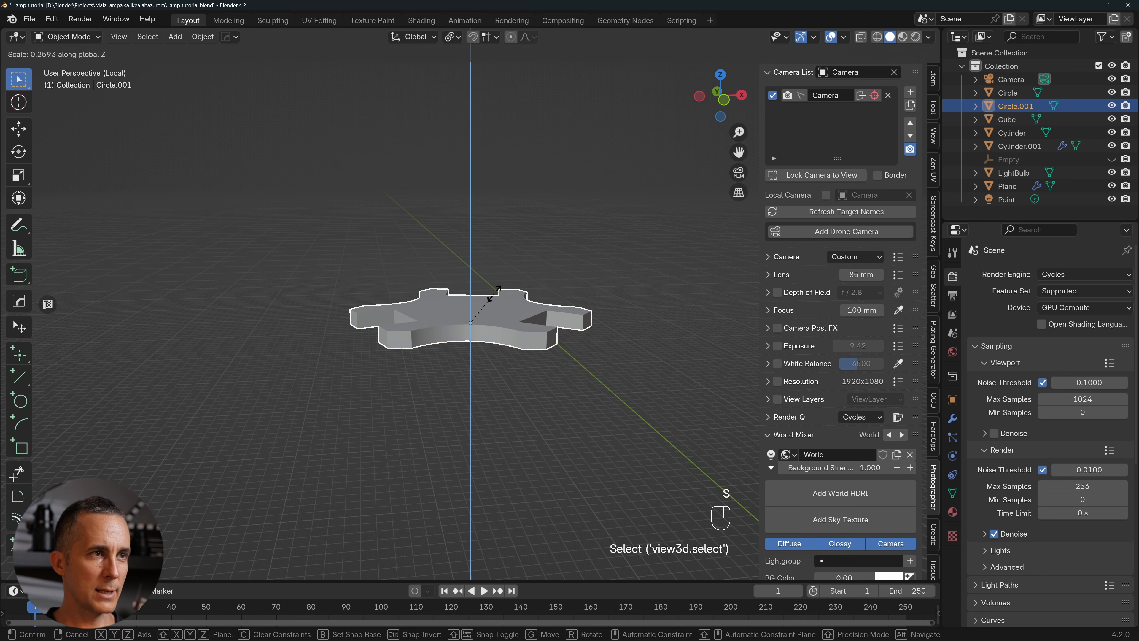
pyautogui.click(502, 296)
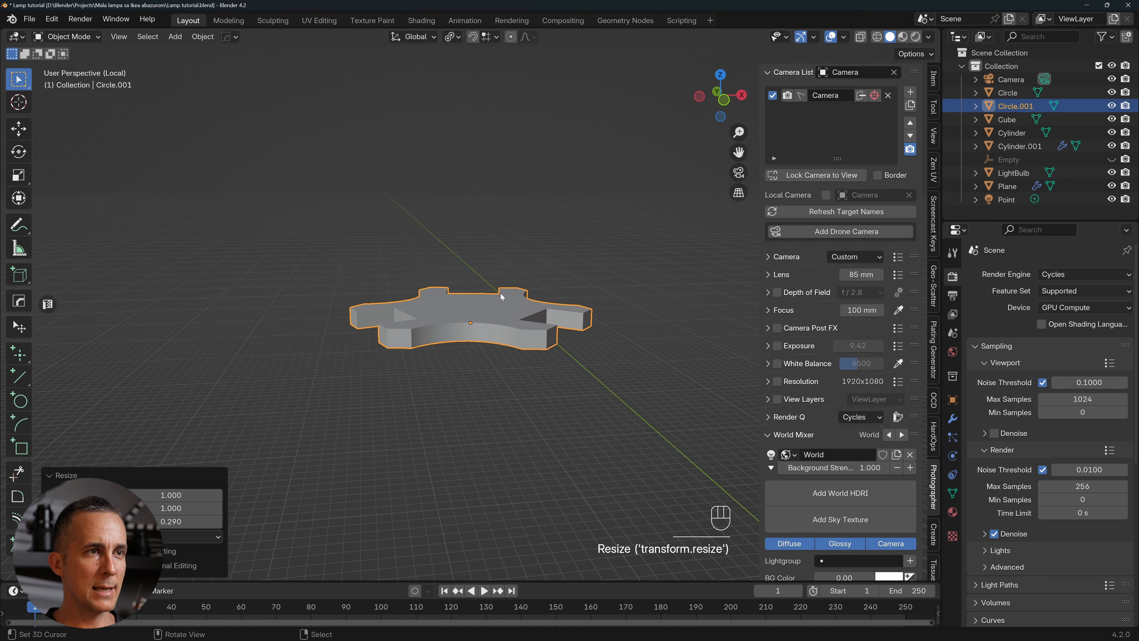
pyautogui.press('Tab')
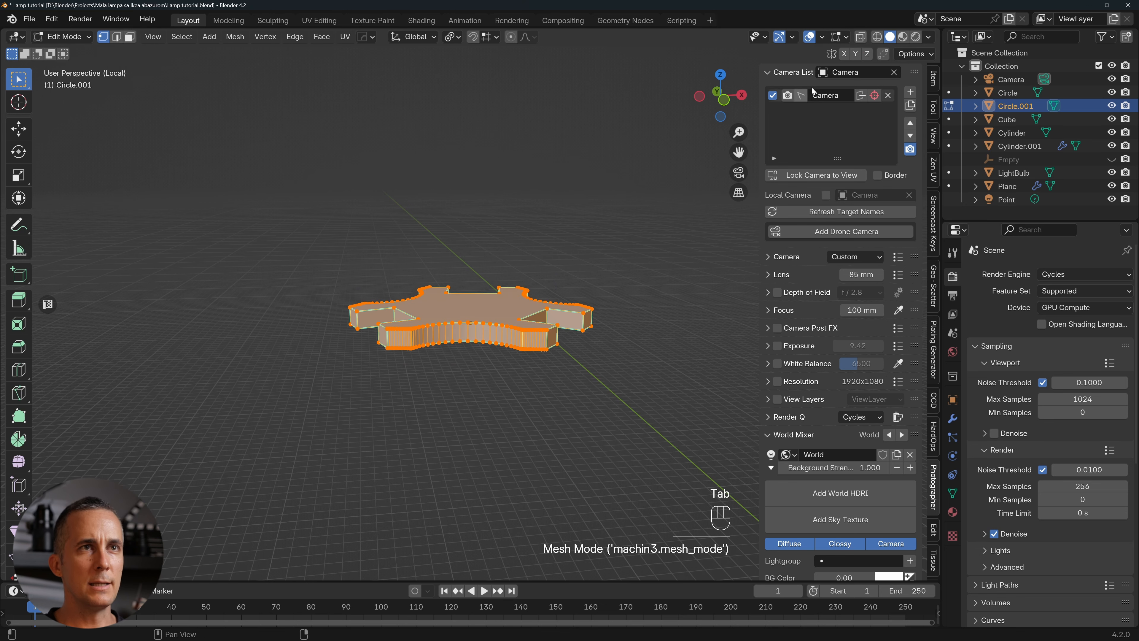
# Display the edge lengths on the connector mesh and hide them again.
pyautogui.click(837, 37)
pyautogui.click(774, 200)
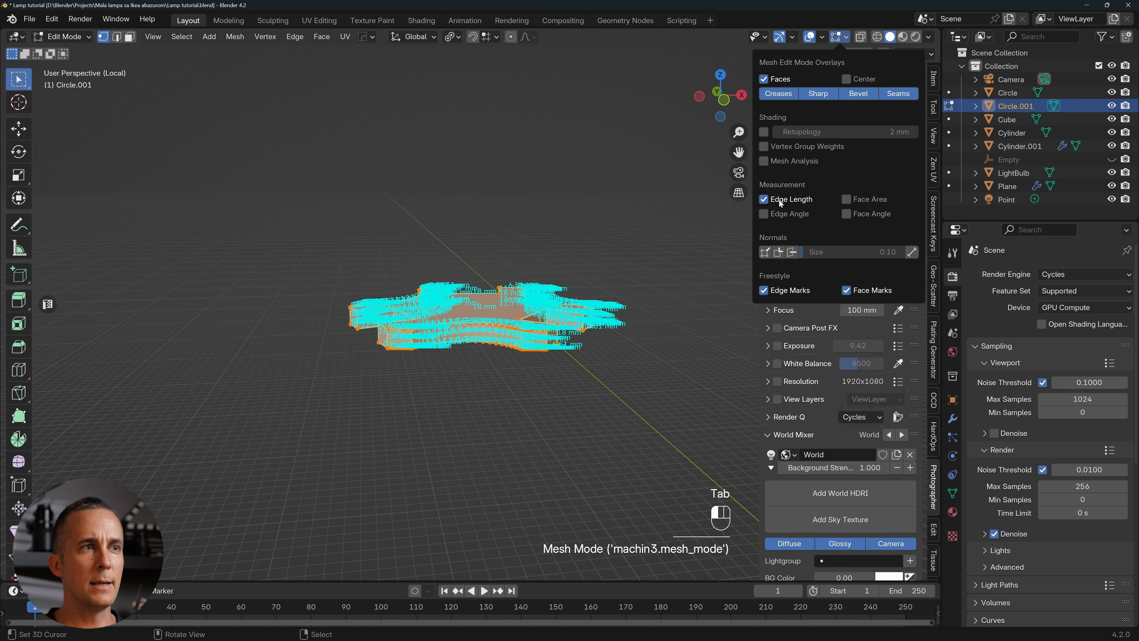
pyautogui.scroll(3, 480, 314)
pyautogui.scroll(-1, 480, 314)
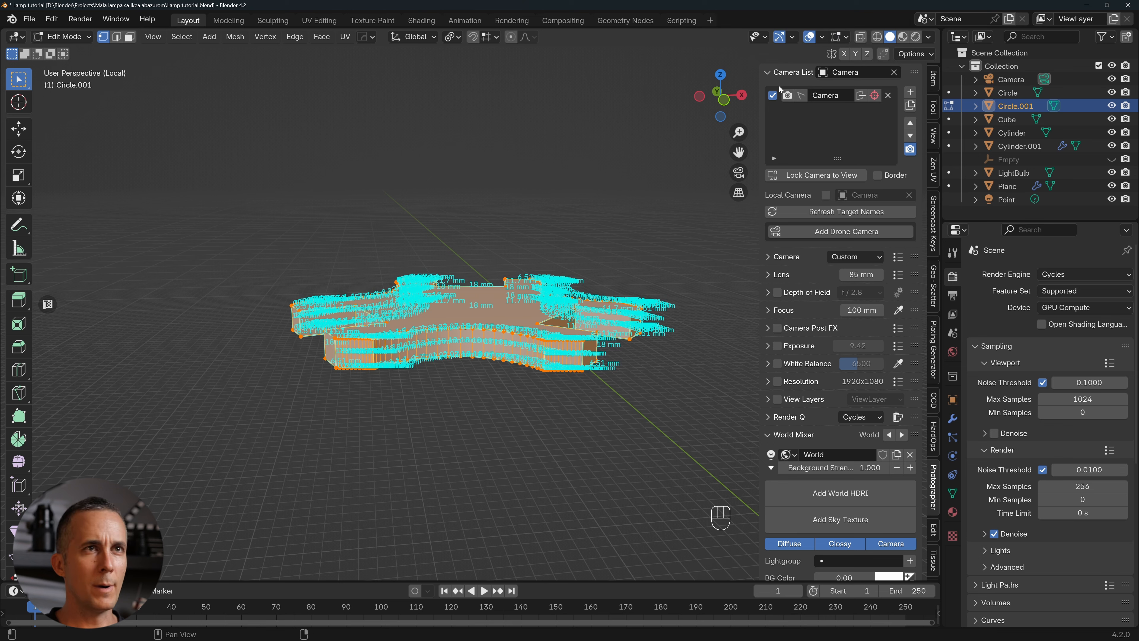
pyautogui.press('q')
pyautogui.moveTo(624, 212)
pyautogui.press('q')
pyautogui.press('q')
pyautogui.press('q')
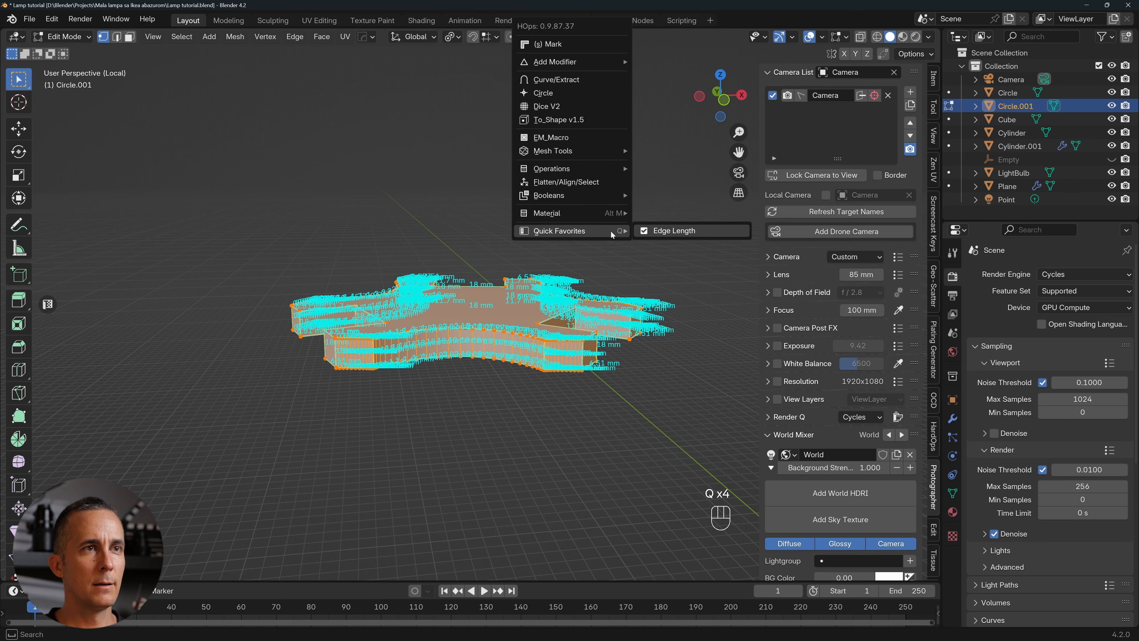
pyautogui.click(650, 232)
# Add a MeasureIt segment between the two corner vertices of one connector arm's vertical edge and show the measurement.
pyautogui.moveTo(325, 333); pyautogui.dragTo(377, 324, button='middle')
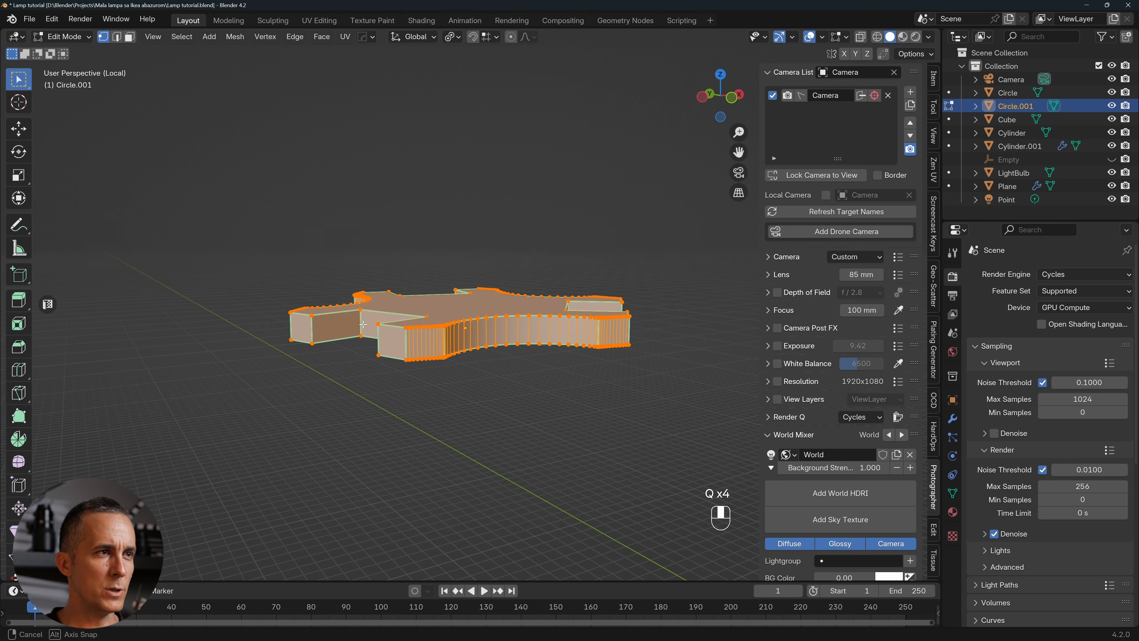
pyautogui.moveTo(370, 319); pyautogui.dragTo(382, 344)
pyautogui.keyDown('shift'); pyautogui.click(379, 355); pyautogui.keyUp('shift')
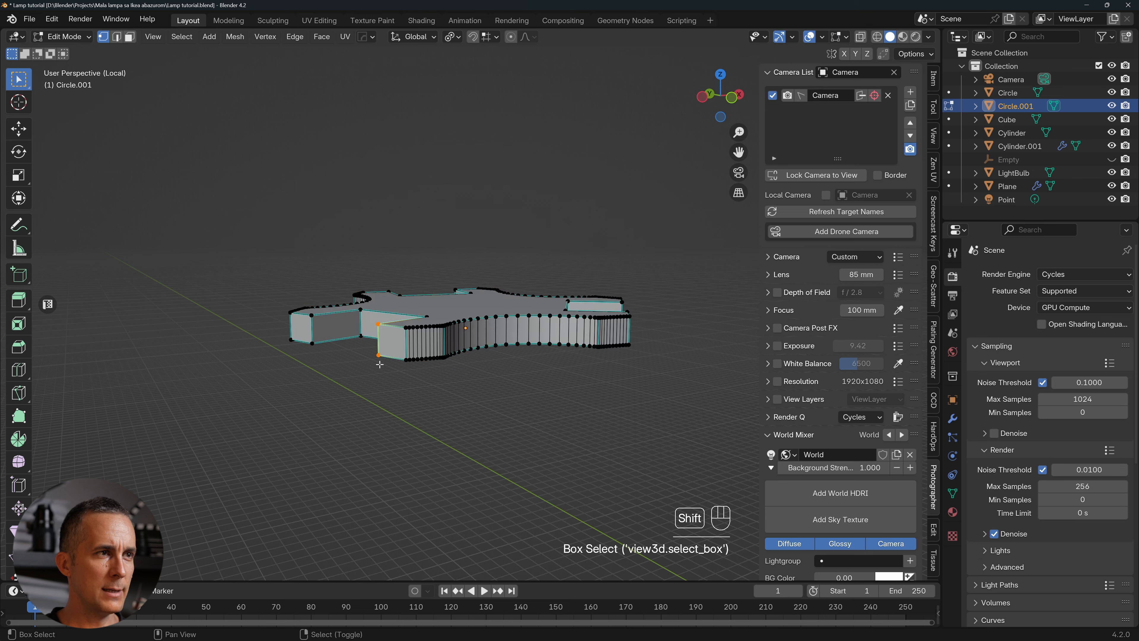
pyautogui.scroll(-5, 893, 426)
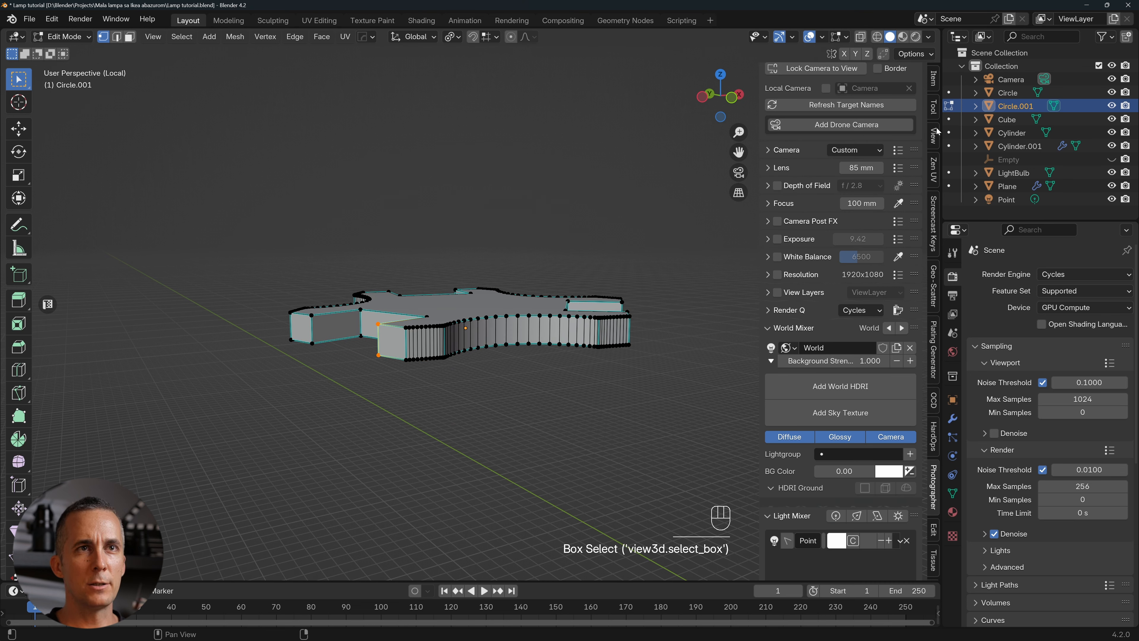
pyautogui.click(932, 135)
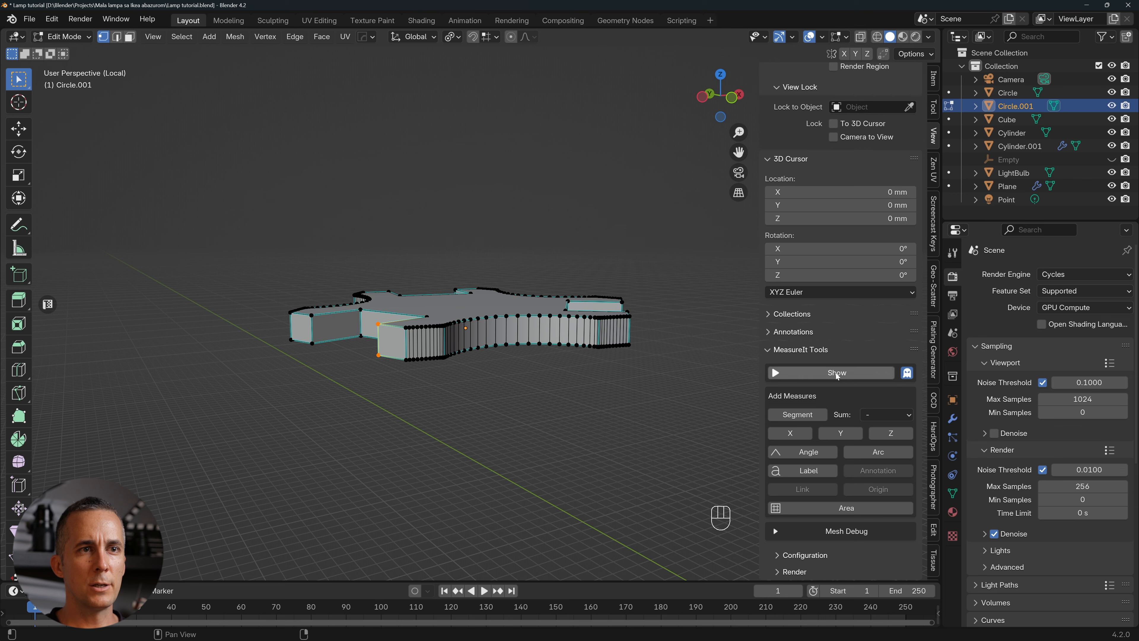
pyautogui.click(819, 416)
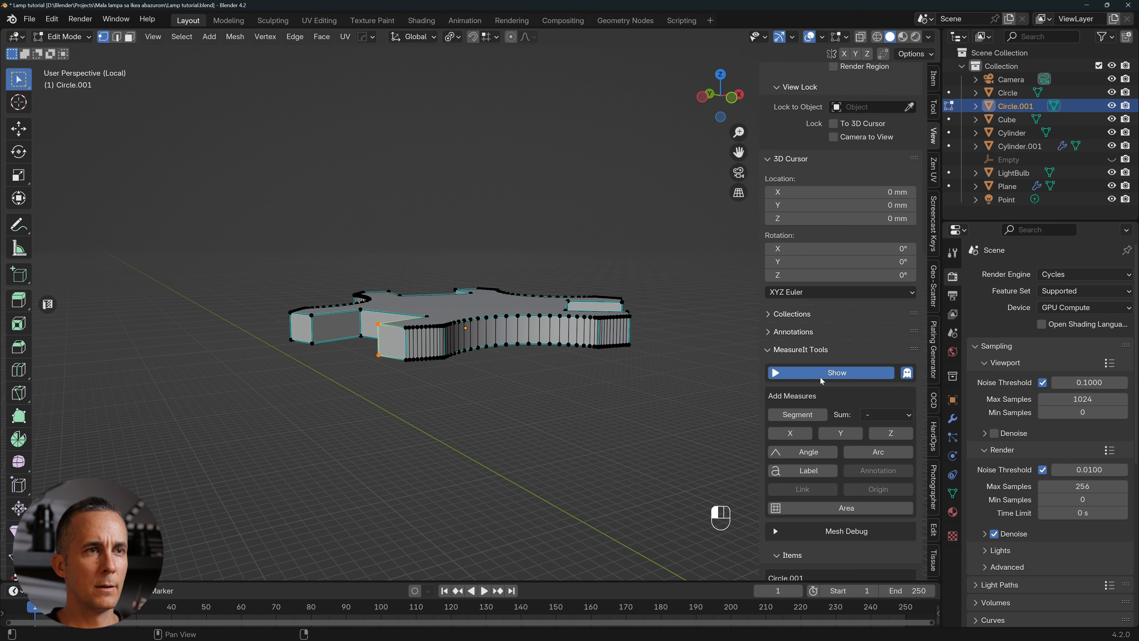
pyautogui.click(819, 377)
# Set the segment measurement's font size to 28 and its distance from the edge to 3.400.
pyautogui.scroll(-8, 833, 467)
pyautogui.click(787, 526)
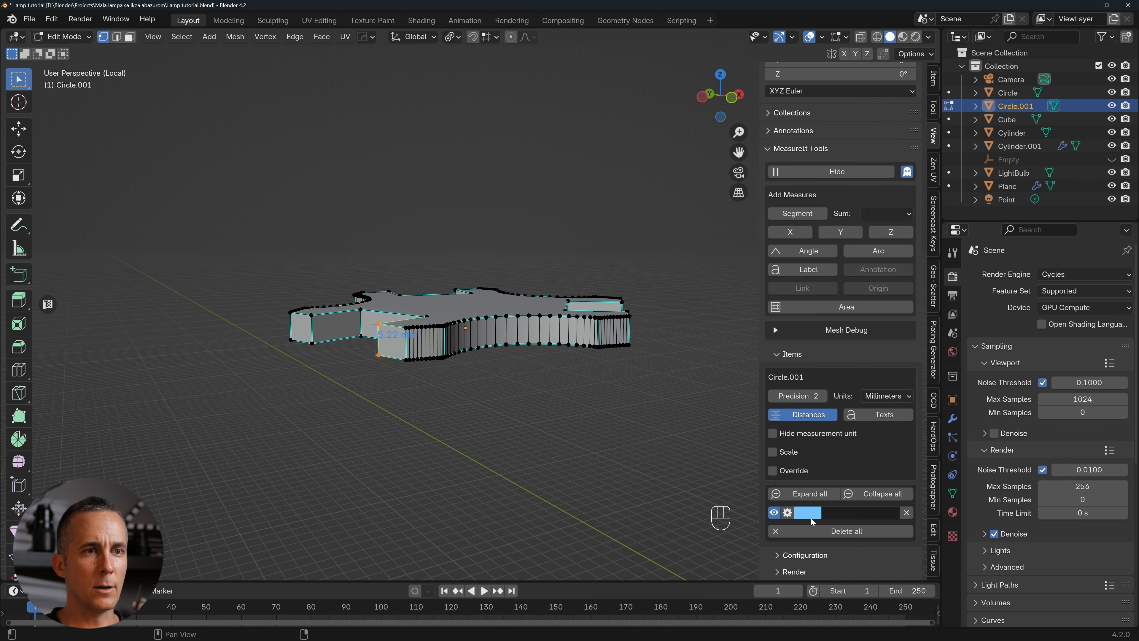
pyautogui.moveTo(802, 531); pyautogui.dragTo(841, 551)
pyautogui.moveTo(540, 428); pyautogui.dragTo(523, 401, button='middle')
pyautogui.scroll(3, 484, 386)
pyautogui.moveTo(444, 330); pyautogui.dragTo(426, 322, button='middle')
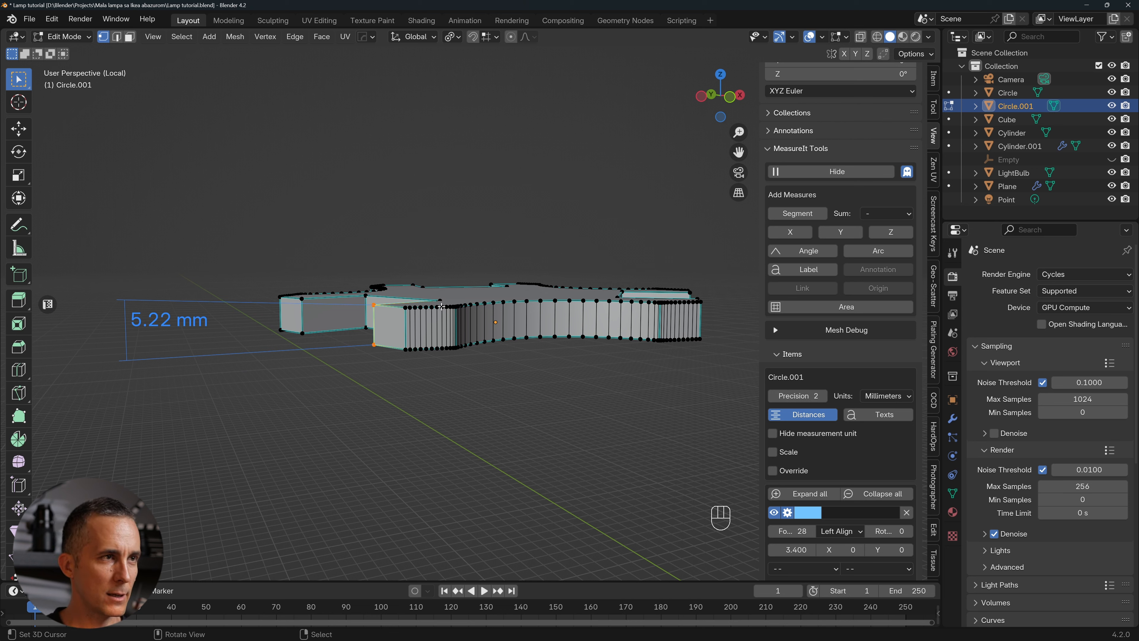
# Scale the whole connector mesh along Z by 1.342 to a thickness of 7.00 mm and return to Object Mode.
pyautogui.press('a')
pyautogui.press('s')
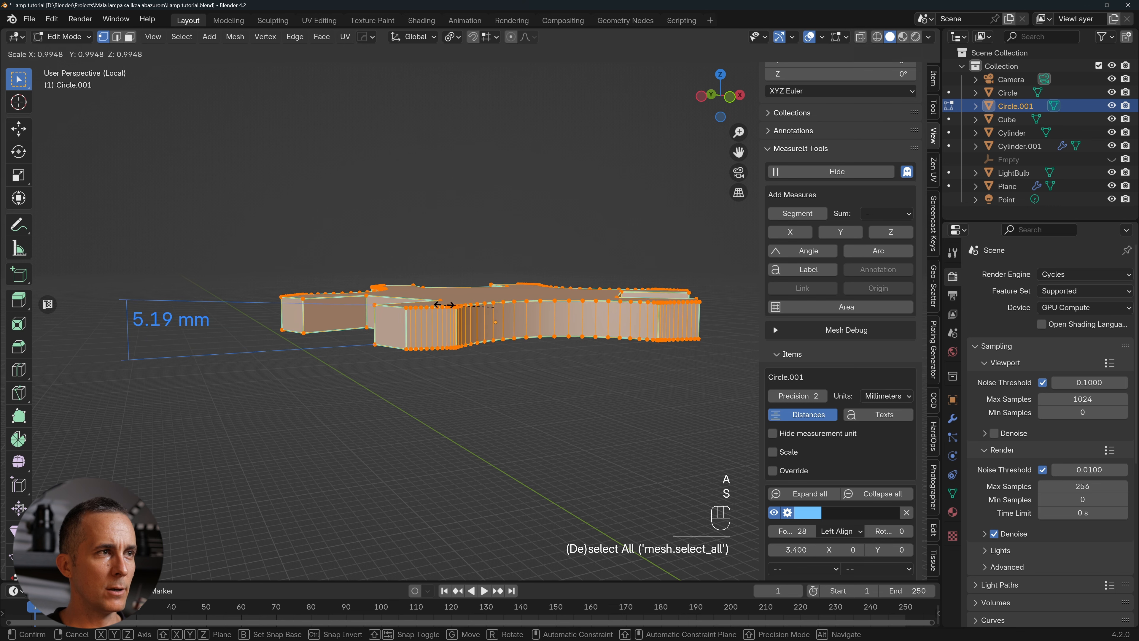
pyautogui.rightClick(397, 232)
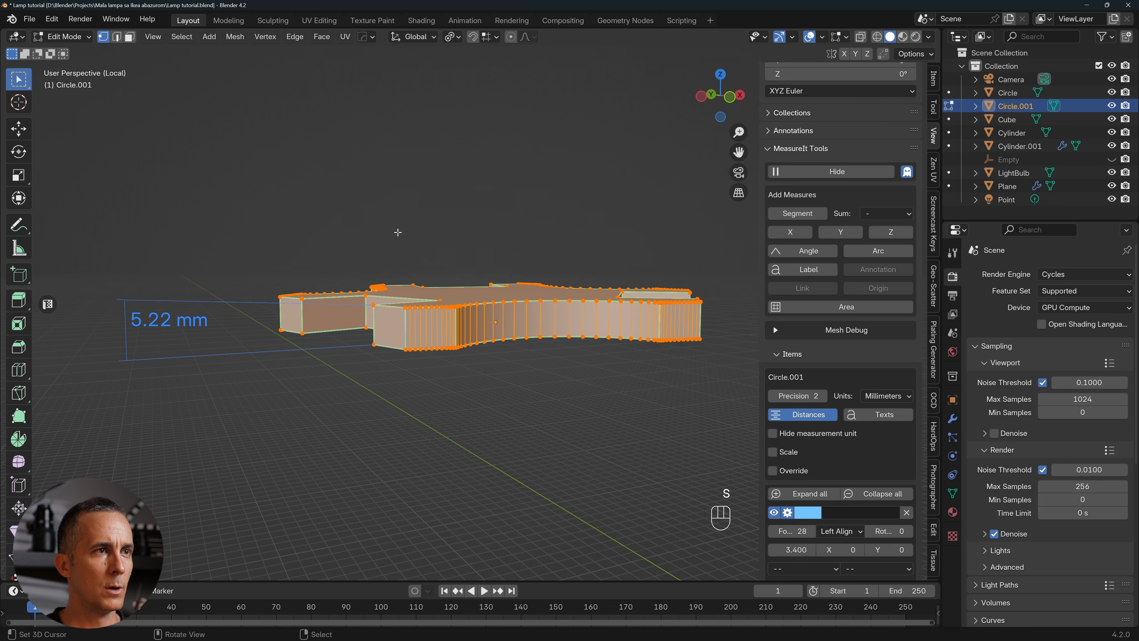
pyautogui.press('s')
pyautogui.press('z')
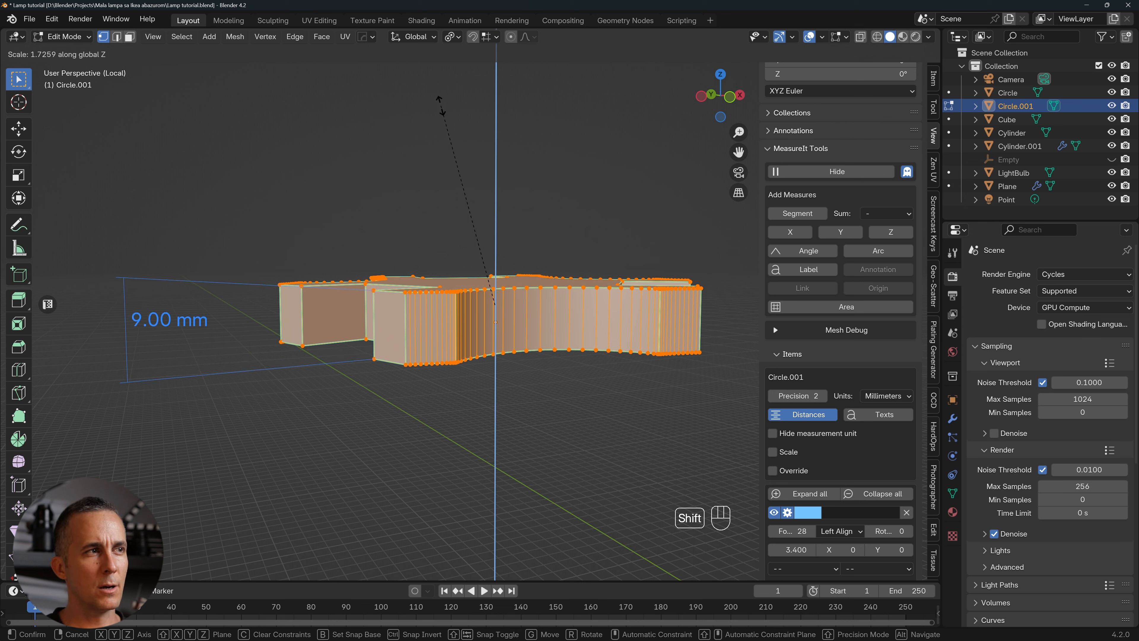
pyautogui.click(485, 276)
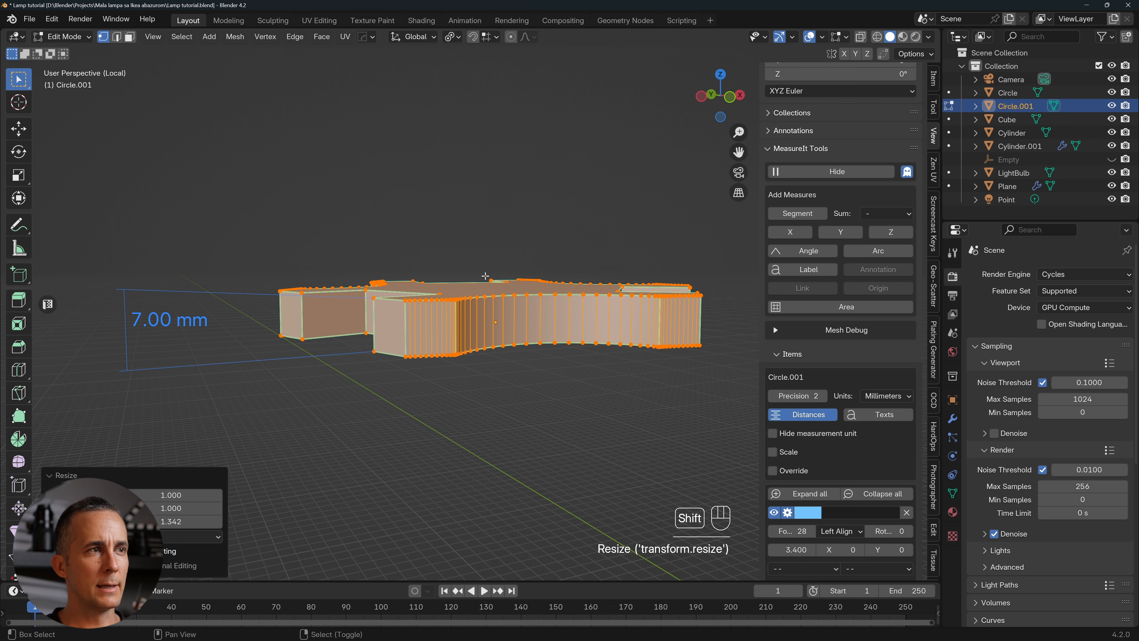
pyautogui.moveTo(485, 276); pyautogui.dragTo(486, 251, button='middle')
pyautogui.press('Tab')
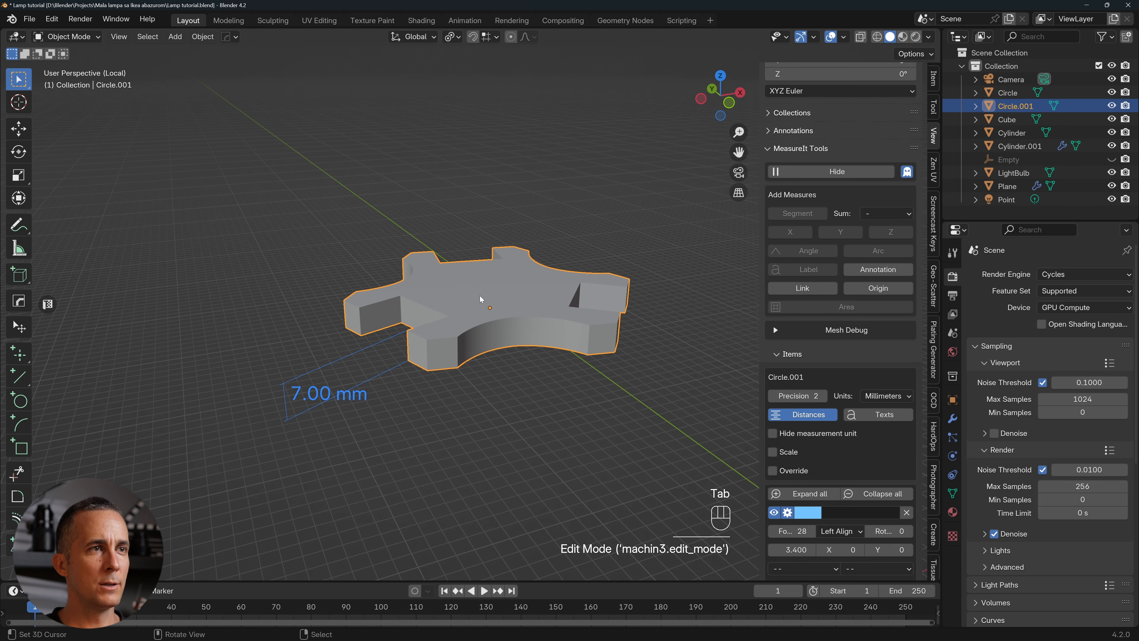
pyautogui.click(482, 297)
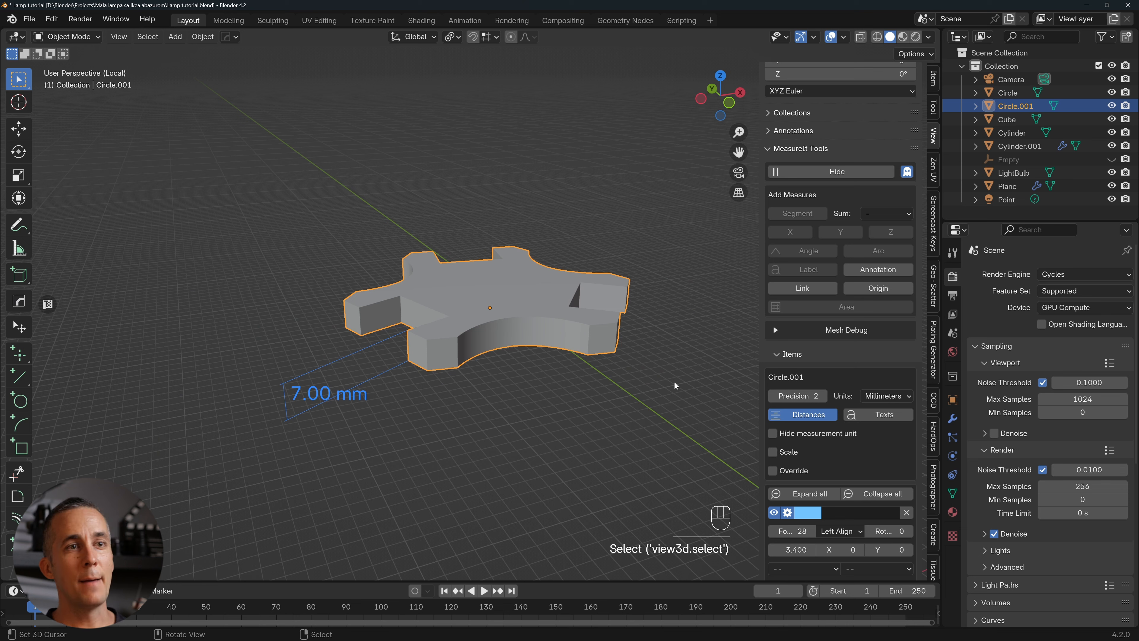
# Search the add-on preferences for "3d" and check whether the 3D Print Toolbox is enabled.
pyautogui.click(52, 19)
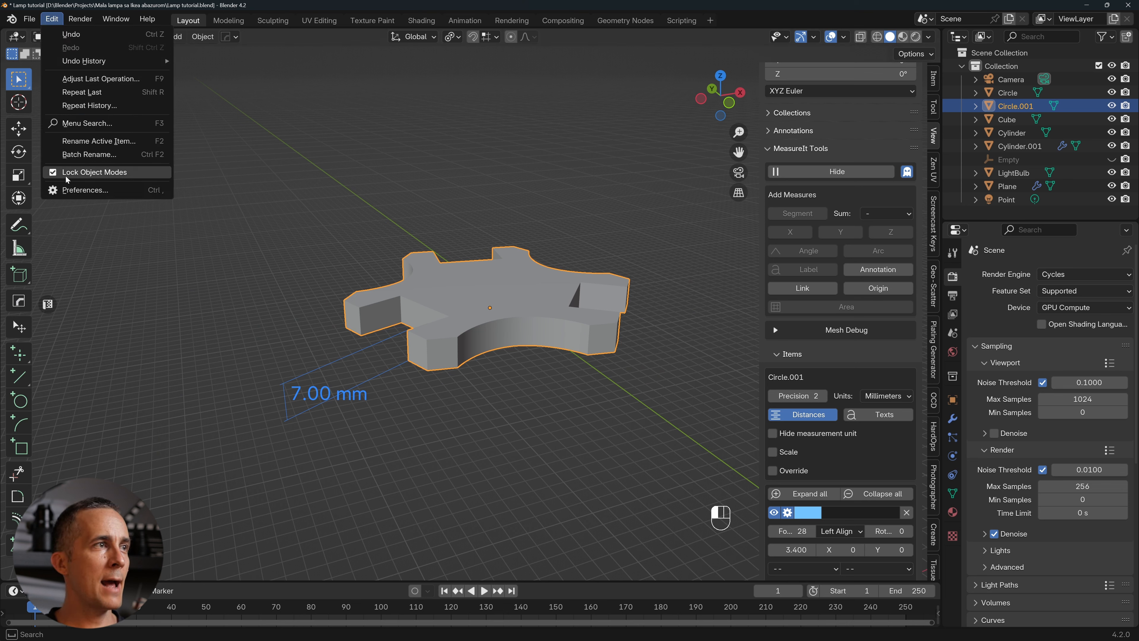
pyautogui.click(62, 191)
pyautogui.click(143, 25)
pyautogui.write('3d')
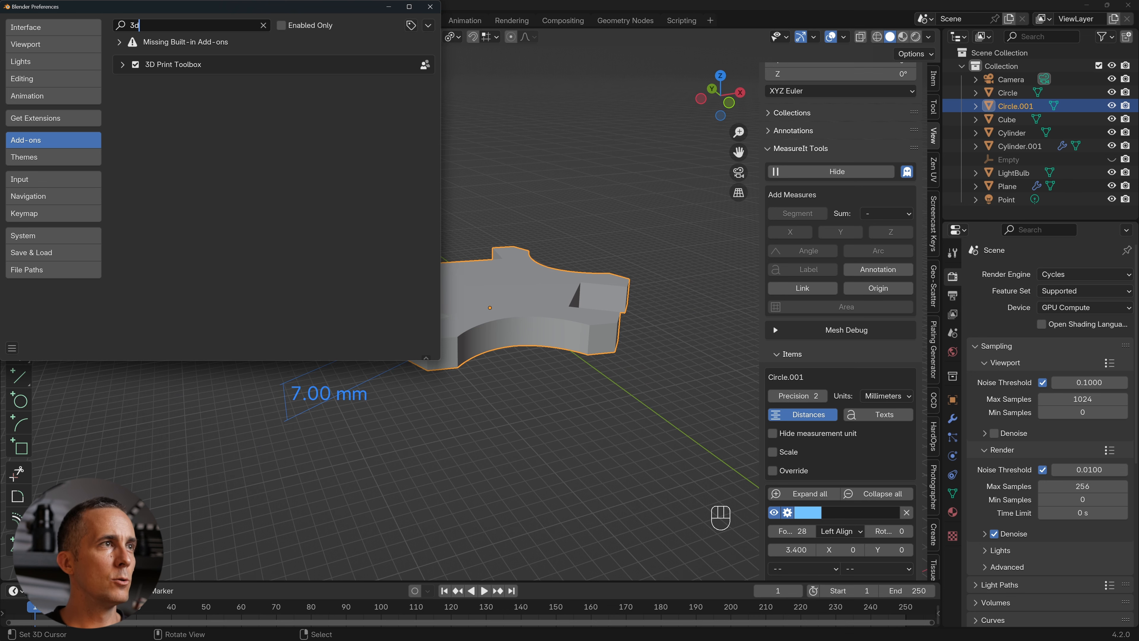
pyautogui.click(430, 6)
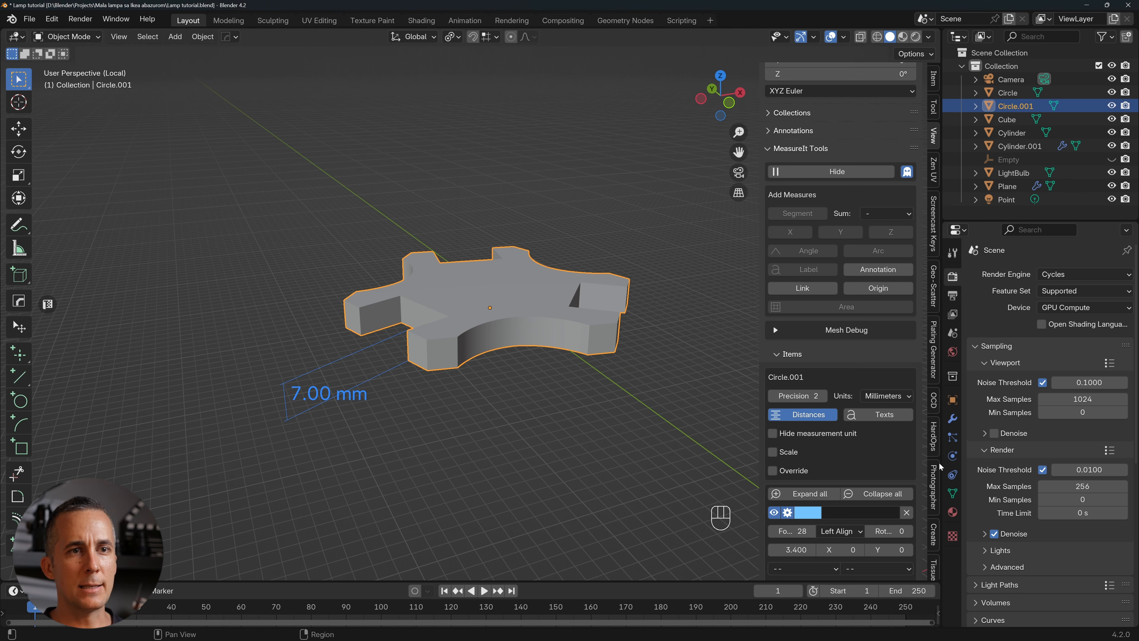
# Delete all measurements from the connector copy and turn off the MeasureIt display.
pyautogui.scroll(-5, 927, 470)
pyautogui.scroll(-2, 927, 470)
pyautogui.click(865, 564)
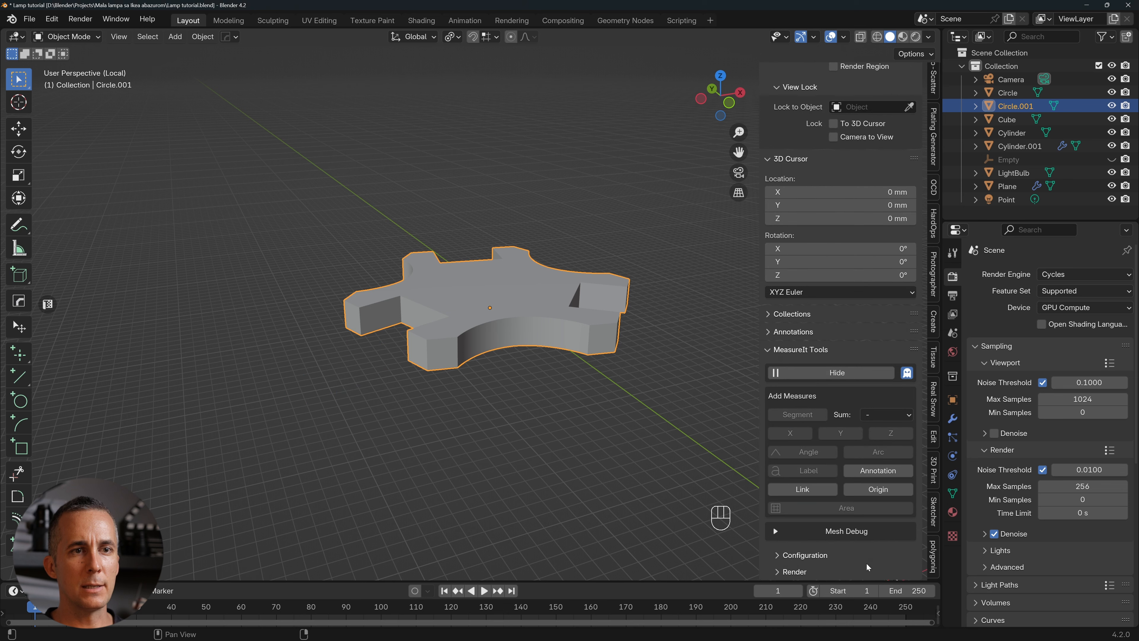
pyautogui.click(815, 371)
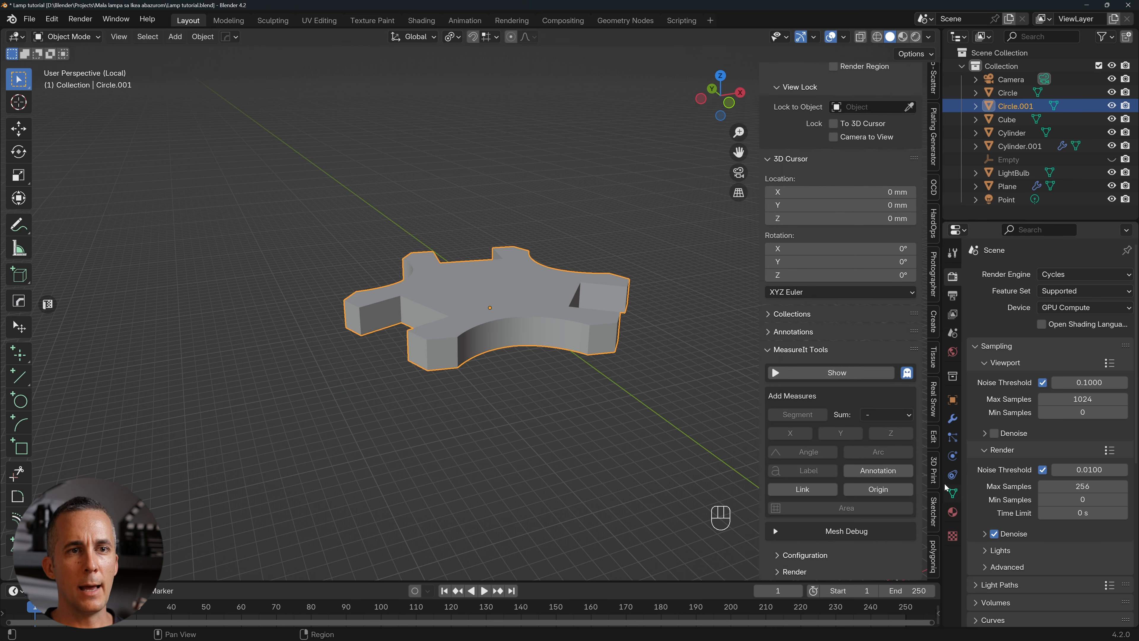
# Export the connector copy as an STL to the Desktop folder through the 3D Print Toolbox, with Scene Scale enabled.
pyautogui.click(934, 471)
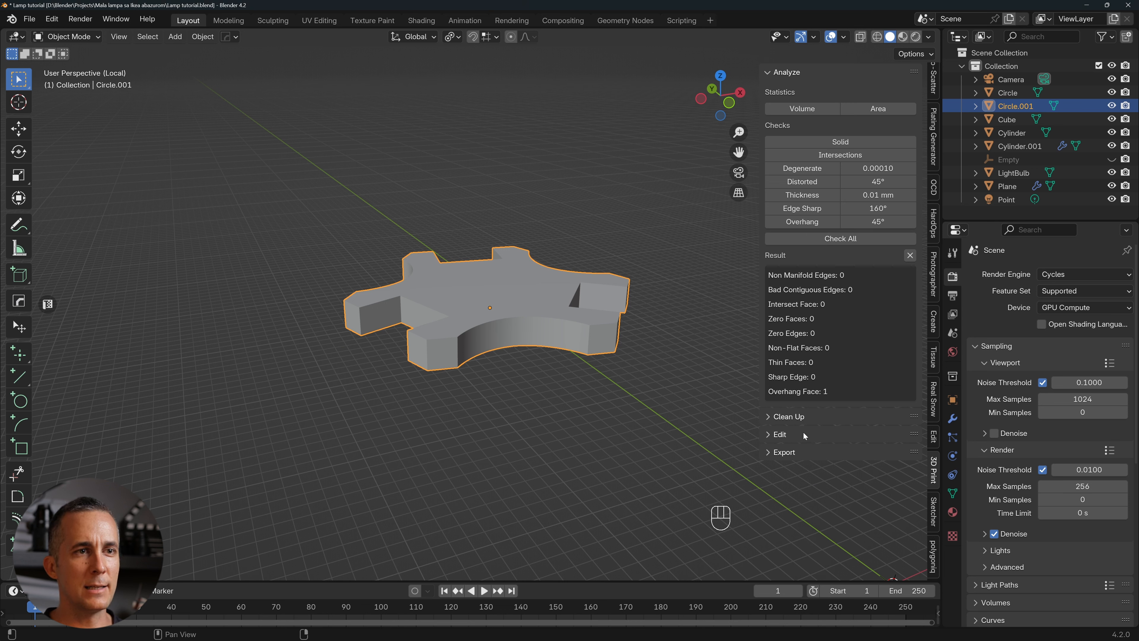
pyautogui.click(800, 452)
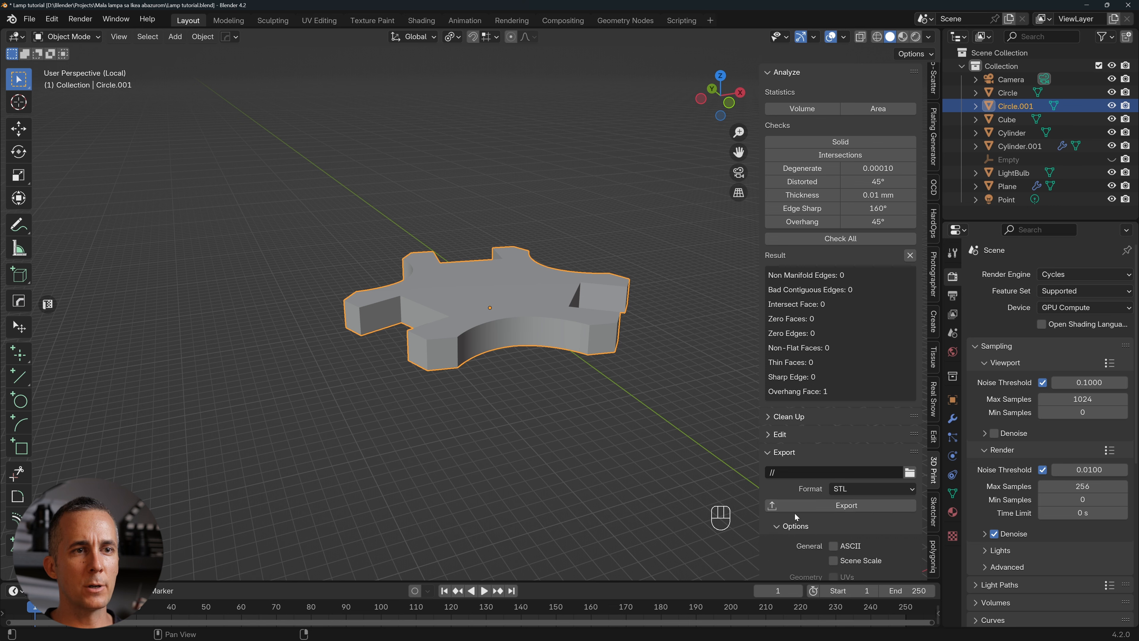
pyautogui.scroll(-3, 795, 516)
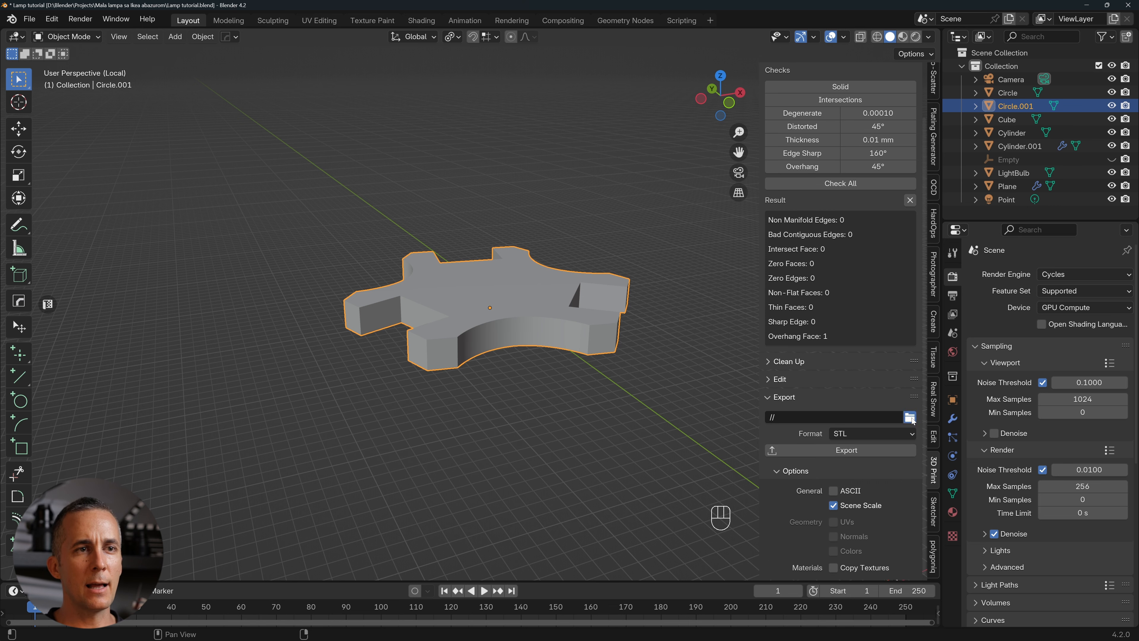
pyautogui.click(910, 417)
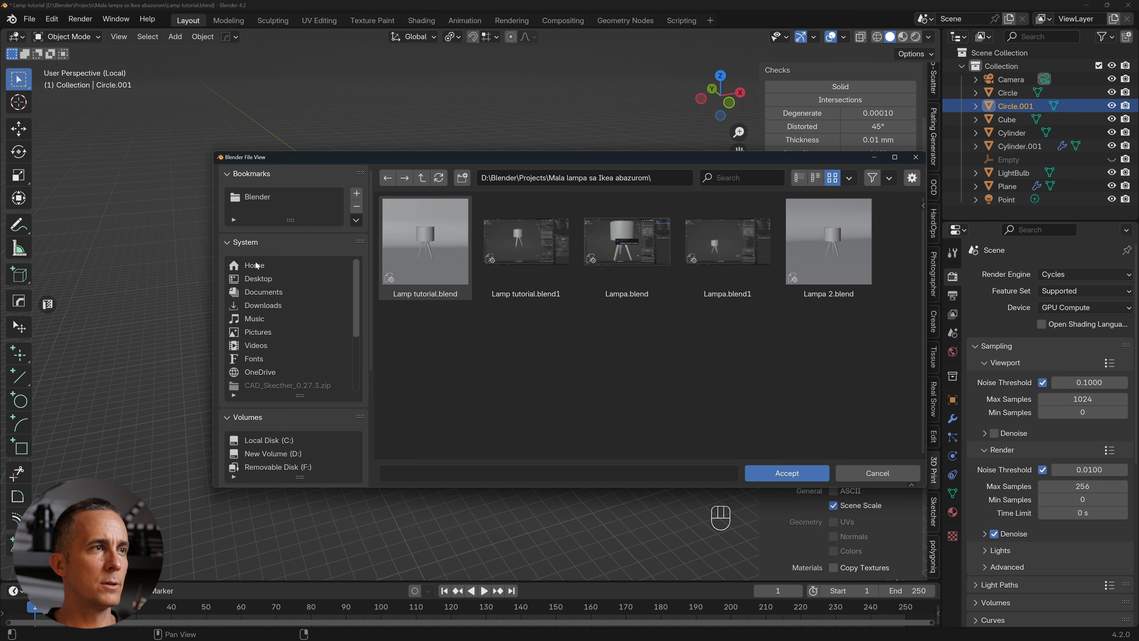
pyautogui.click(258, 278)
pyautogui.click(786, 472)
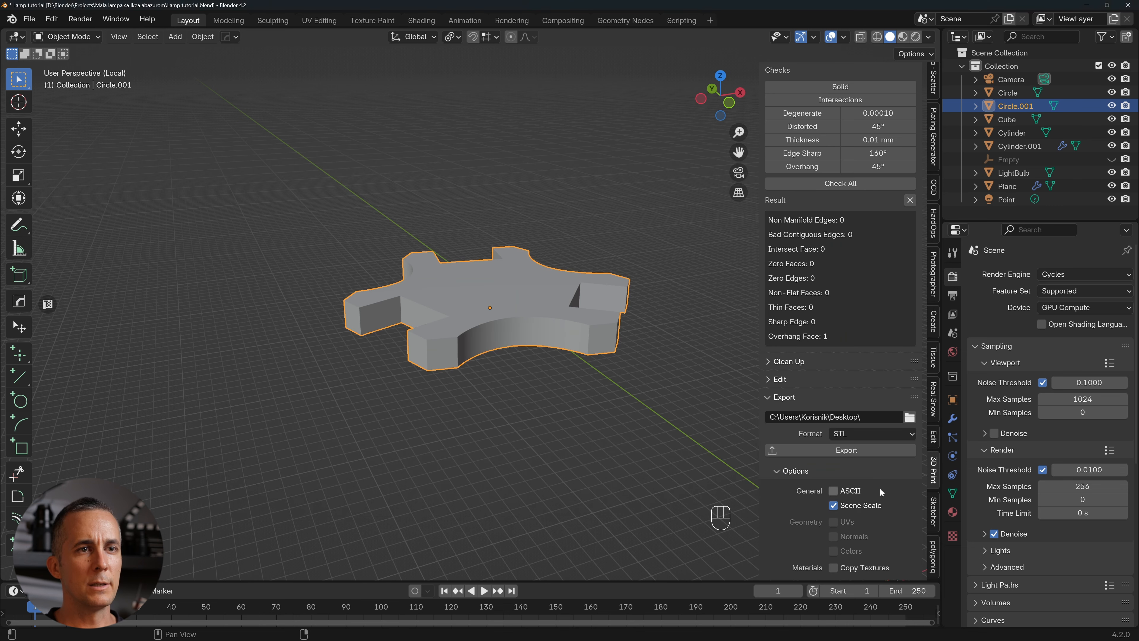
pyautogui.click(851, 452)
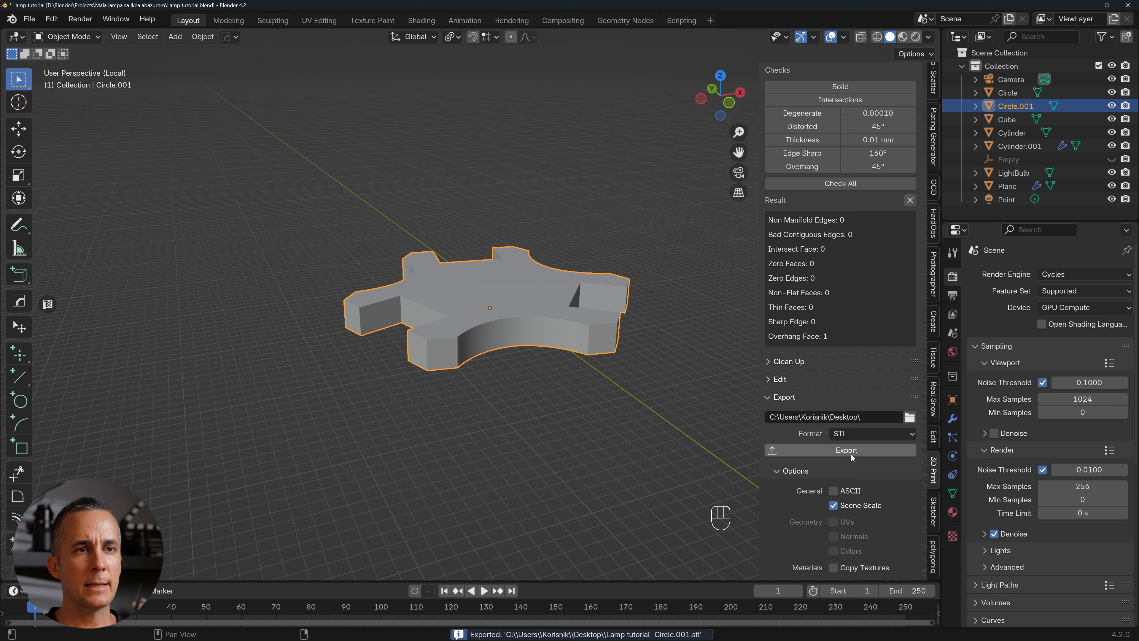
# Switch to Bambu Studio, bring Lamp tutorial-Circle.001.stl onto the build plate and inspect the connector.
pyautogui.press('super')
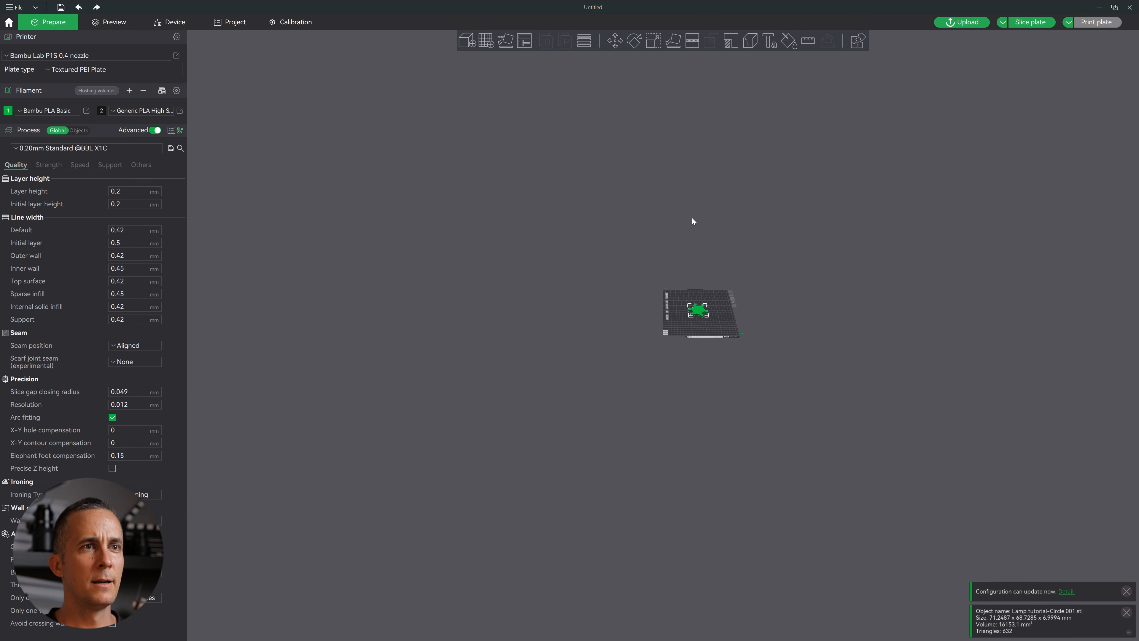
pyautogui.scroll(10, 738, 302)
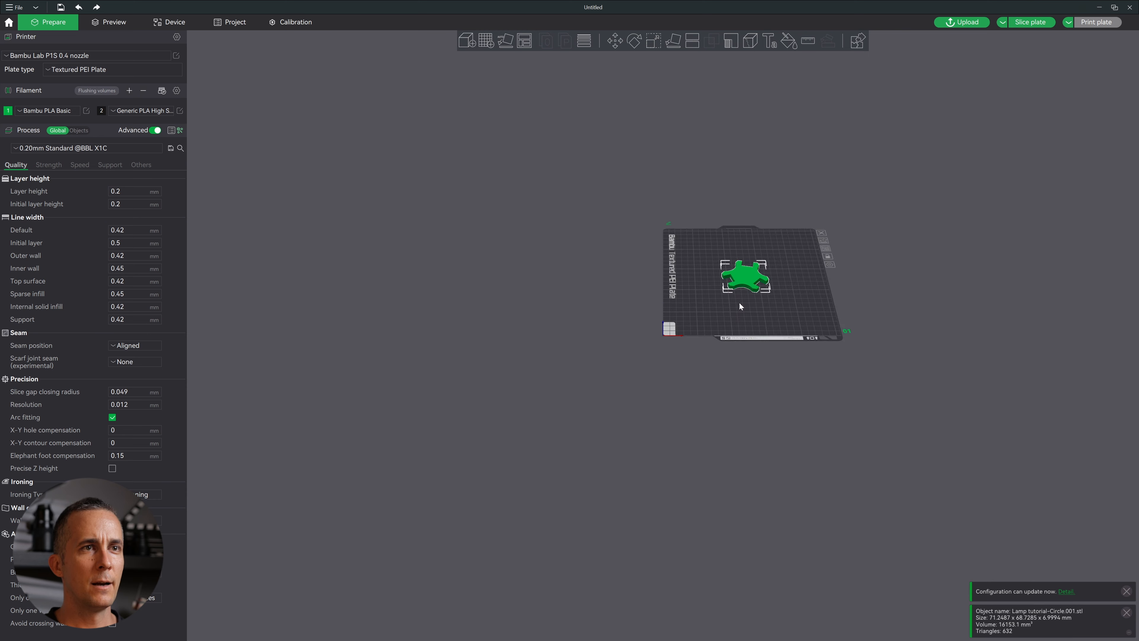
pyautogui.scroll(5, 544, 355)
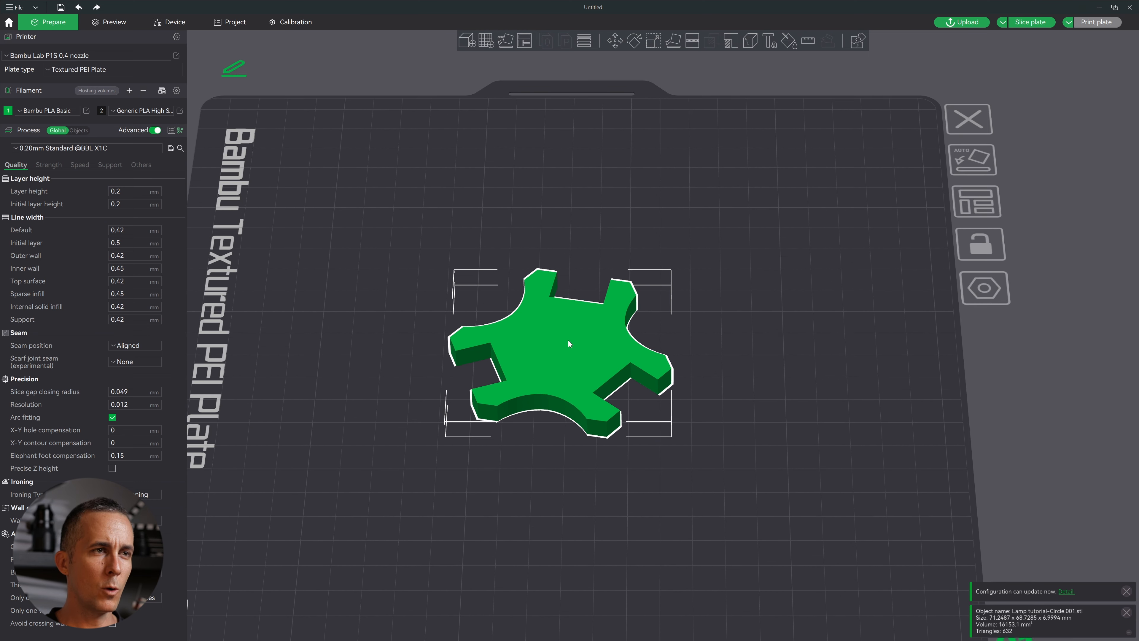
pyautogui.scroll(2, 566, 342)
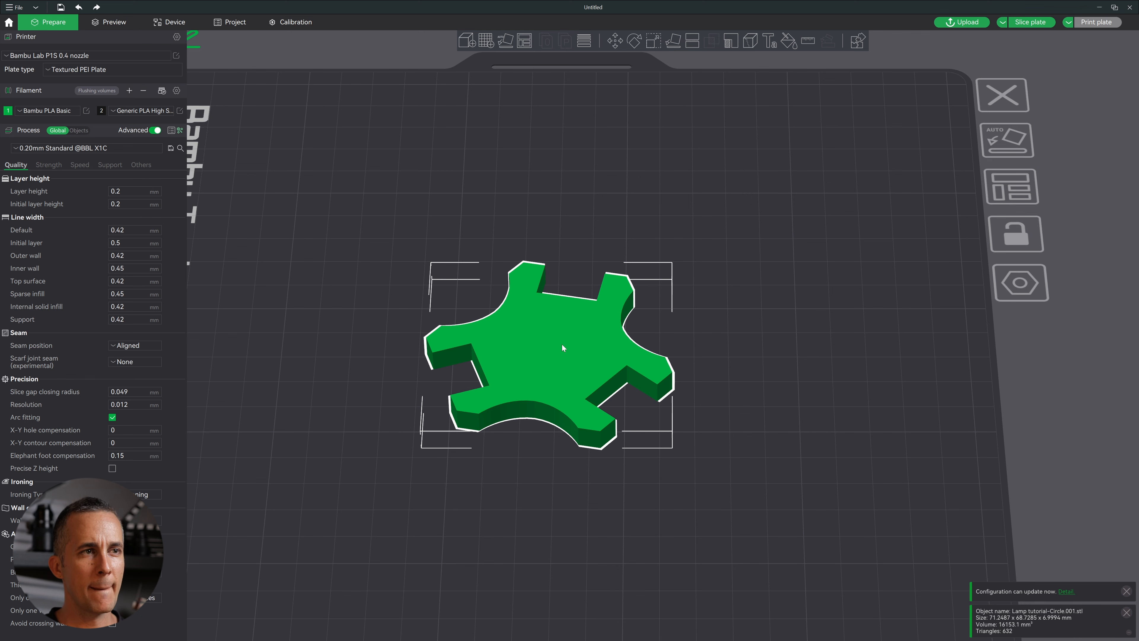
pyautogui.scroll(-3, 567, 343)
pyautogui.scroll(1, 566, 344)
pyautogui.scroll(-2, 566, 344)
pyautogui.scroll(1, 572, 345)
pyautogui.moveTo(572, 345); pyautogui.dragTo(593, 334, button='right')
# Slice the plate with the connector and examine the layer preview and print estimate.
pyautogui.click(1015, 25)
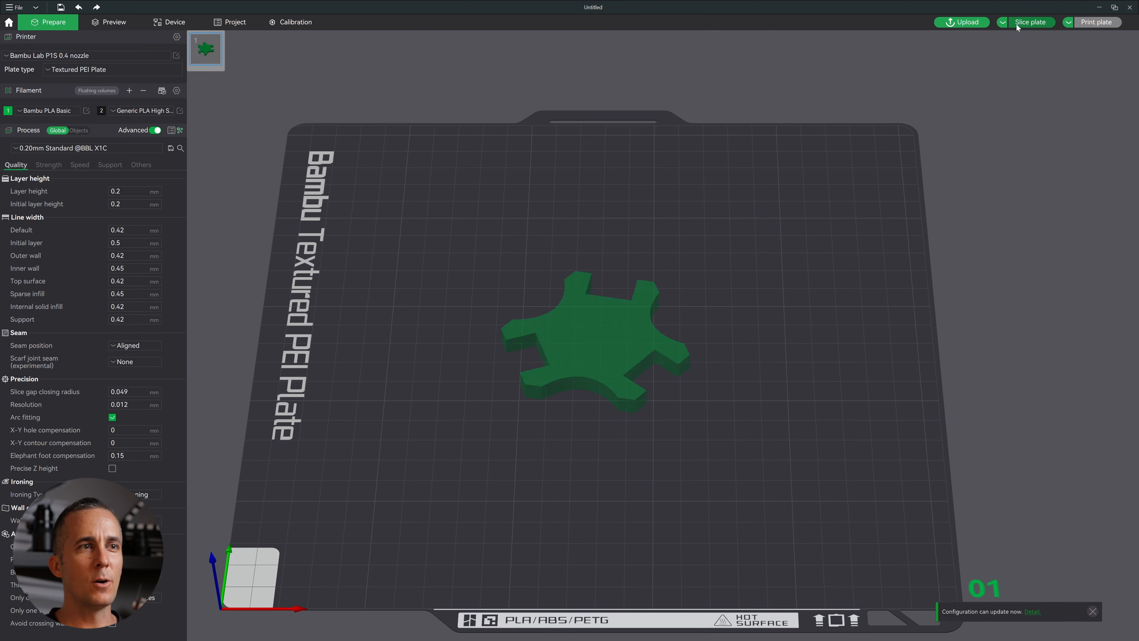
pyautogui.moveTo(1128, 106); pyautogui.dragTo(1133, 52)
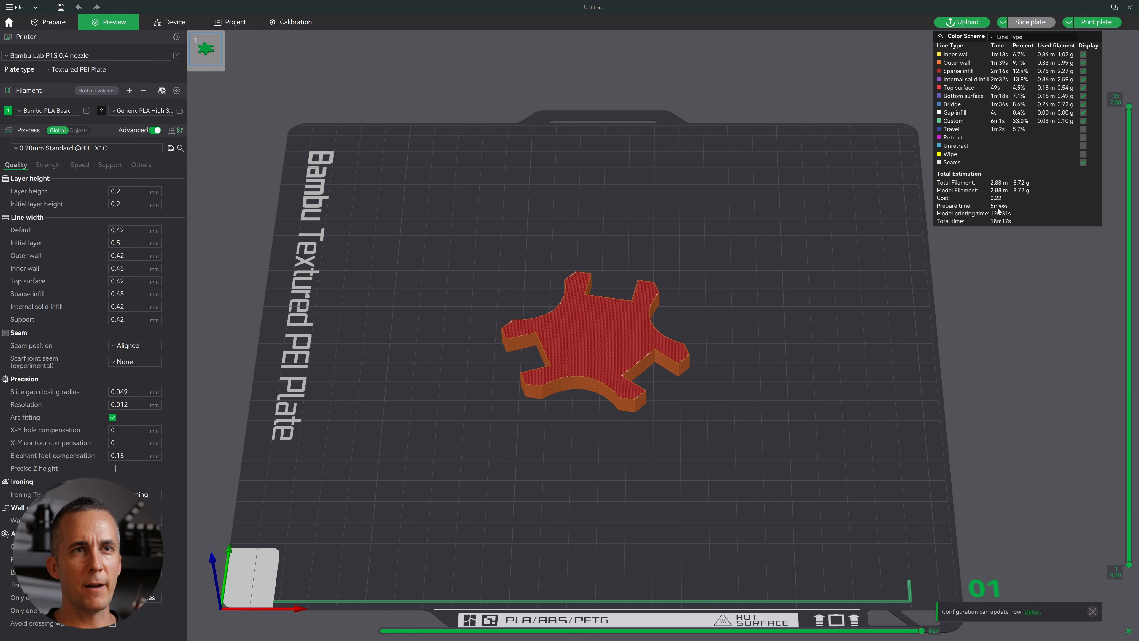
pyautogui.scroll(-1, 725, 317)
pyautogui.scroll(-2, 647, 337)
pyautogui.moveTo(621, 336); pyautogui.dragTo(622, 298, button='right')
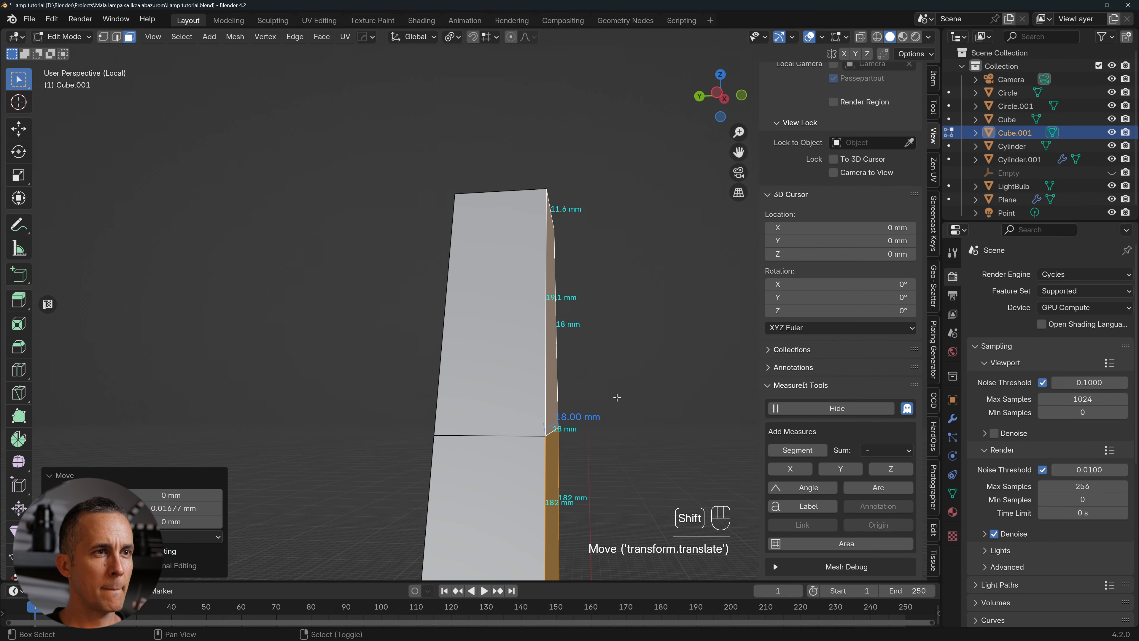
# Return the edited leg copy to Object Mode and export it as an STL to the Desktop folder.
pyautogui.scroll(-12, 616, 398)
pyautogui.keyDown('shift'); pyautogui.moveTo(612, 410); pyautogui.dragTo(496, 188, button='middle'); pyautogui.keyUp('shift')
pyautogui.scroll(-2, 507, 224)
pyautogui.moveTo(531, 298); pyautogui.dragTo(487, 300, button='middle')
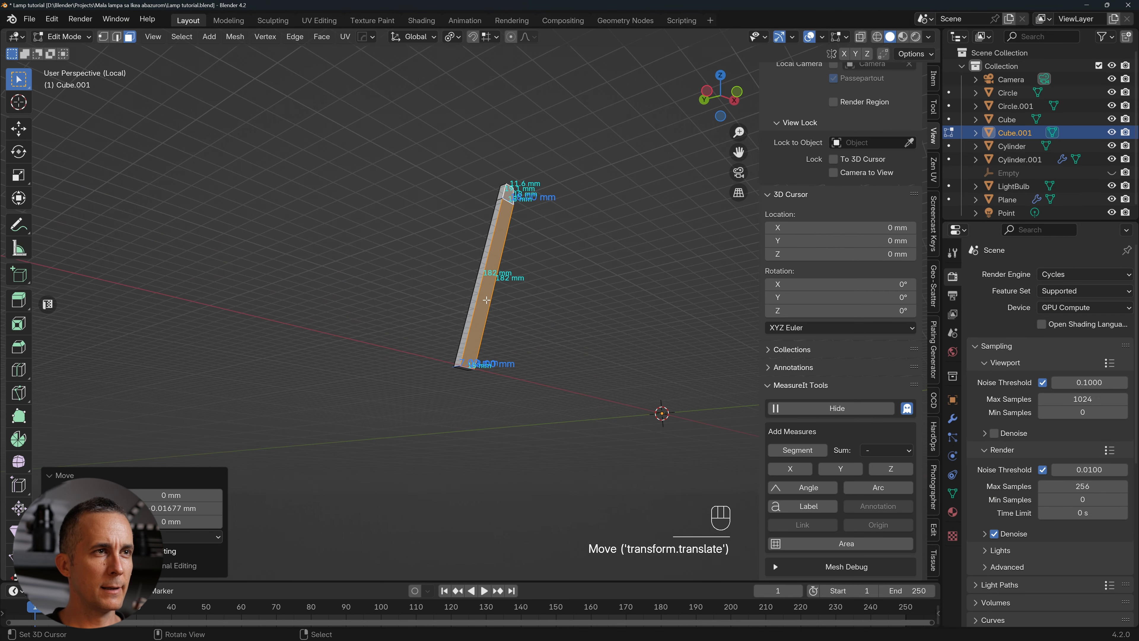
pyautogui.press('Tab')
pyautogui.click(499, 260)
pyautogui.scroll(-6, 933, 502)
pyautogui.click(933, 512)
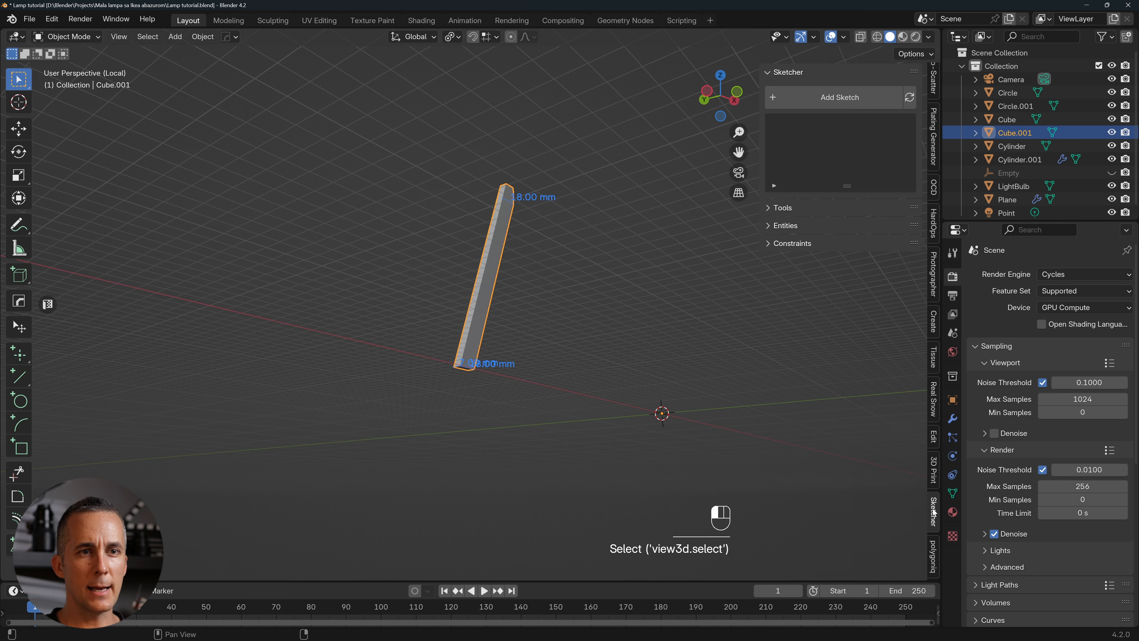
pyautogui.click(932, 477)
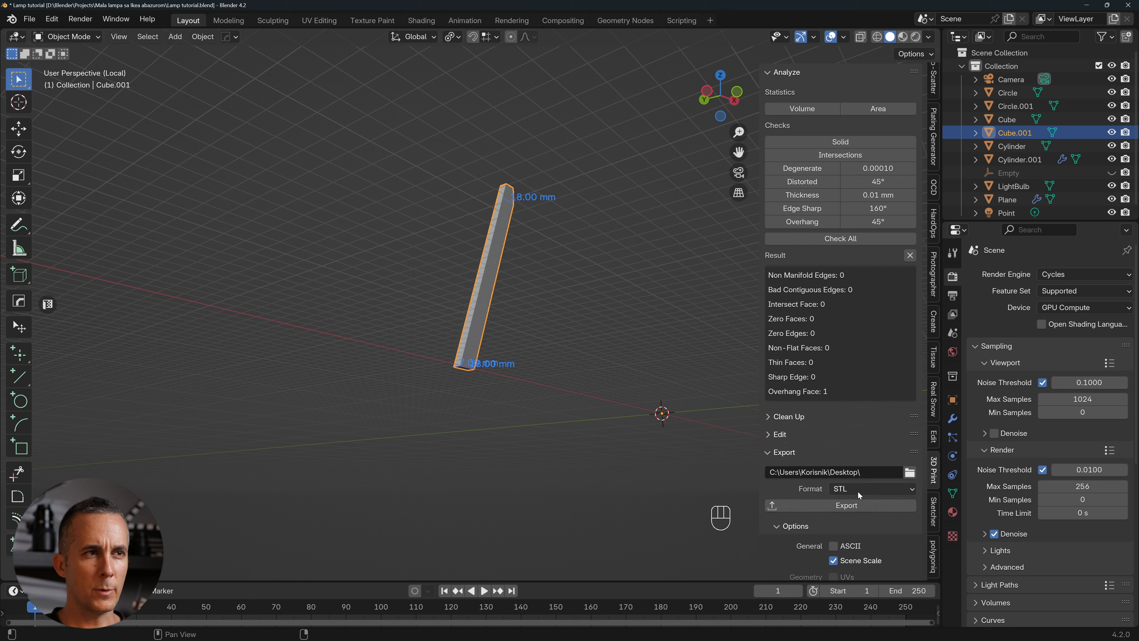
pyautogui.click(847, 506)
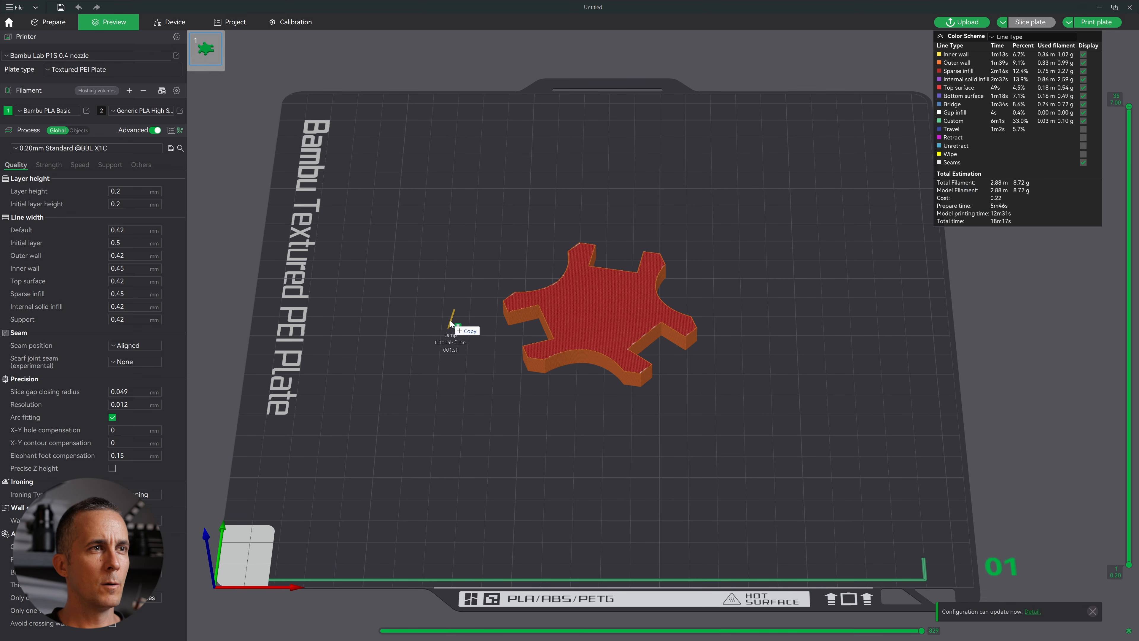
# Add Lamp tutorial-Cube.001.stl to the Bambu Studio plate and lay the leg flat on its wide face.
pyautogui.moveTo(451, 323); pyautogui.dragTo(450, 323)
pyautogui.click(672, 359)
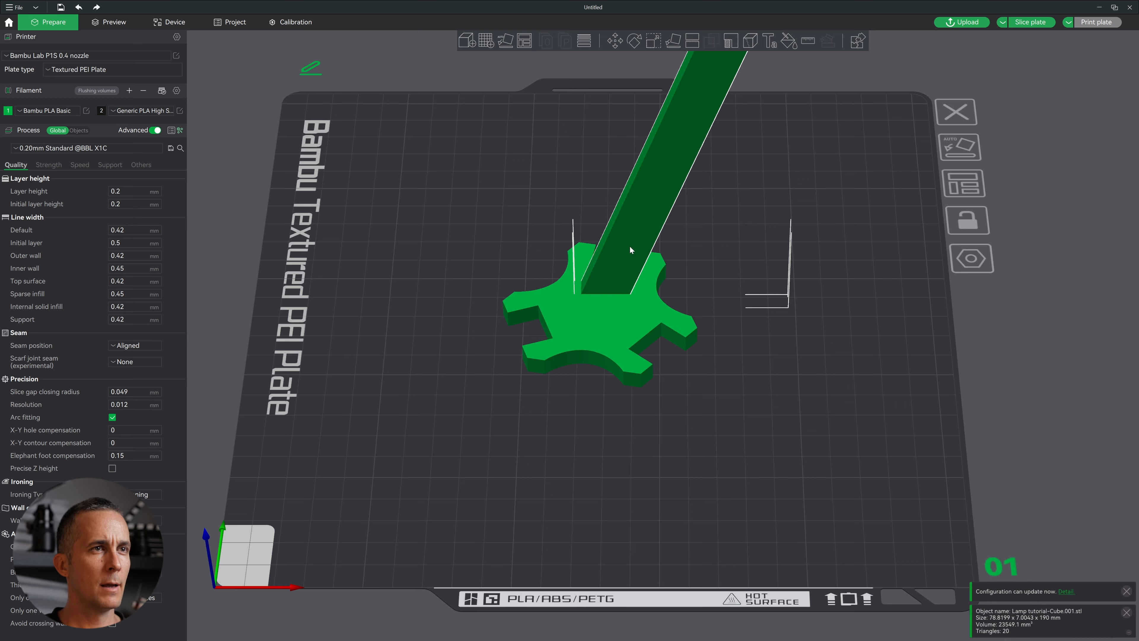
pyautogui.scroll(-10, 630, 250)
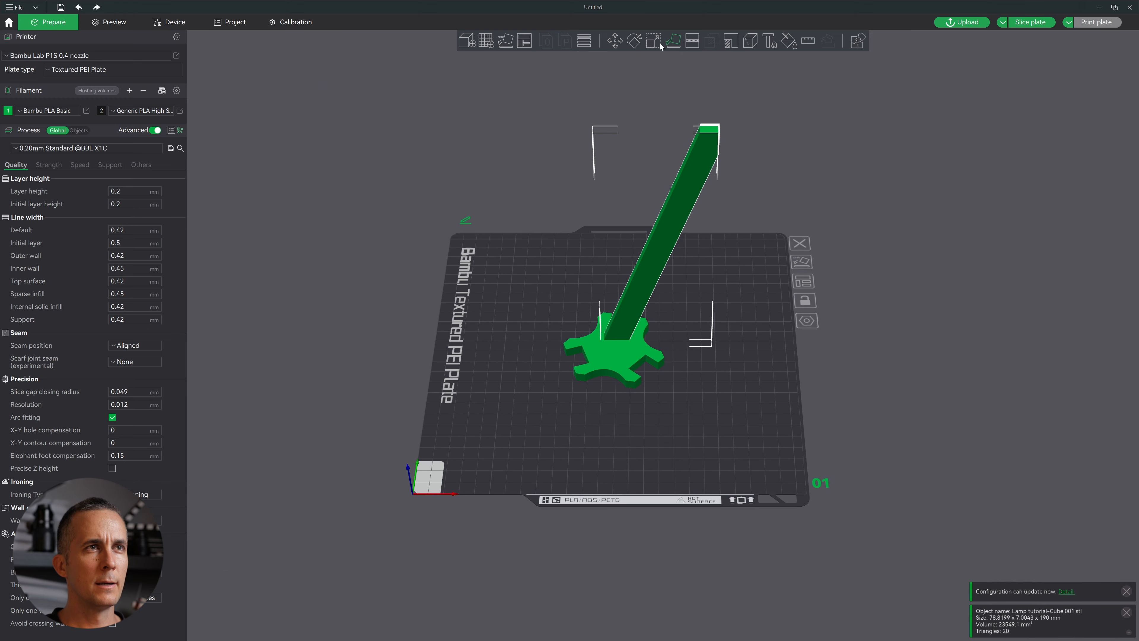
pyautogui.click(672, 45)
pyautogui.click(680, 222)
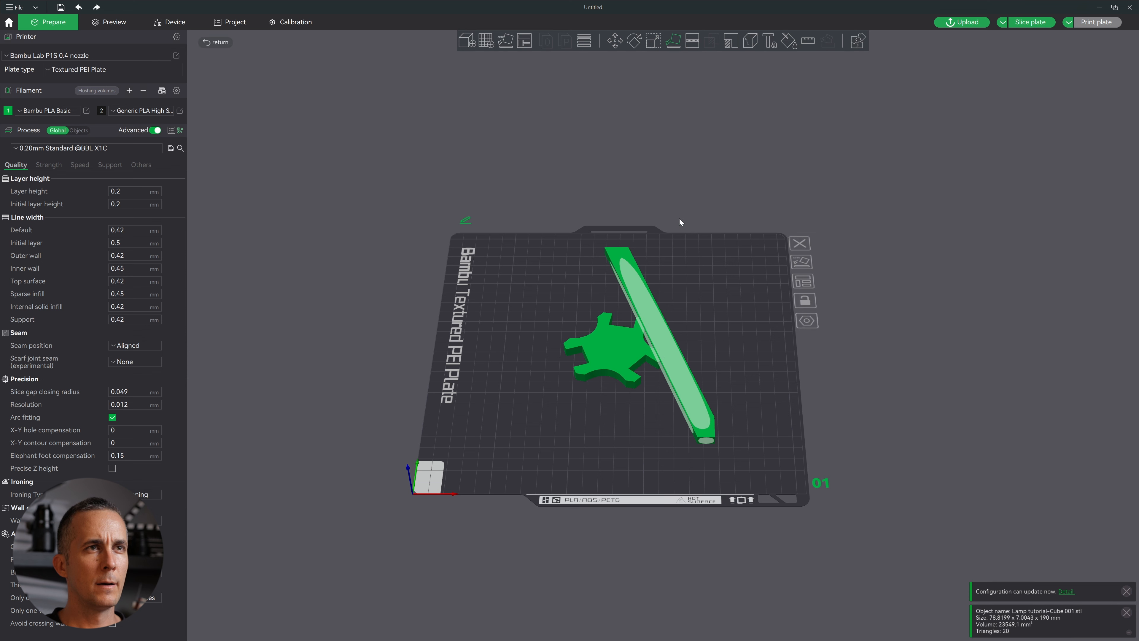
# Move the leg clear of the connector to about X 158, Y 138 mm and slice the plate.
pyautogui.click(618, 44)
pyautogui.moveTo(672, 305); pyautogui.dragTo(664, 355, button='right')
pyautogui.moveTo(659, 382); pyautogui.dragTo(699, 403)
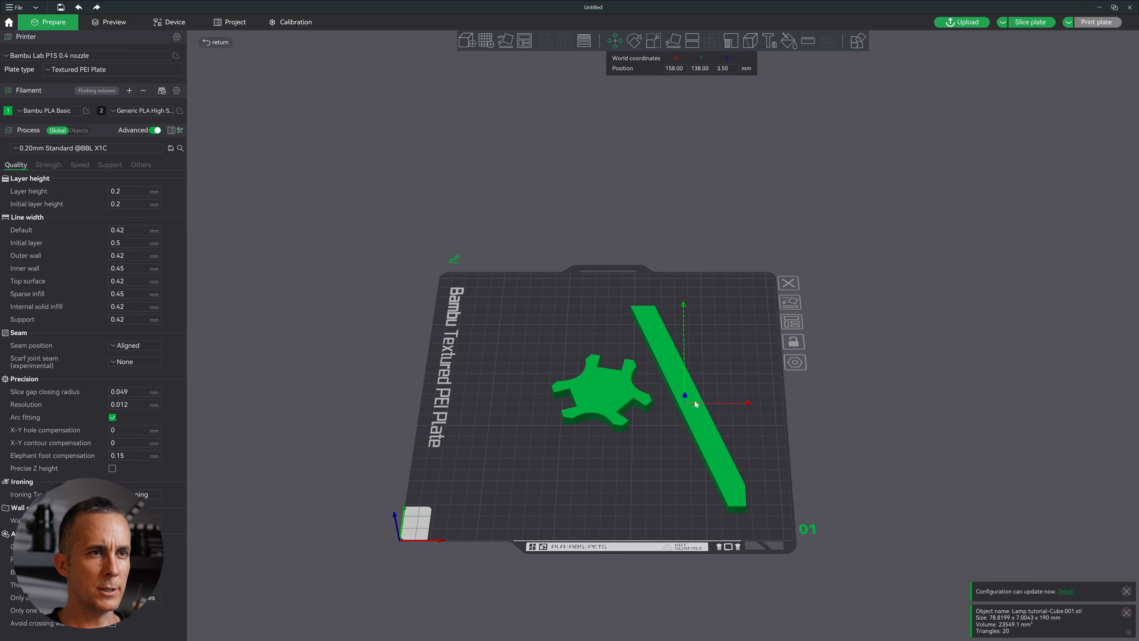
pyautogui.click(1049, 21)
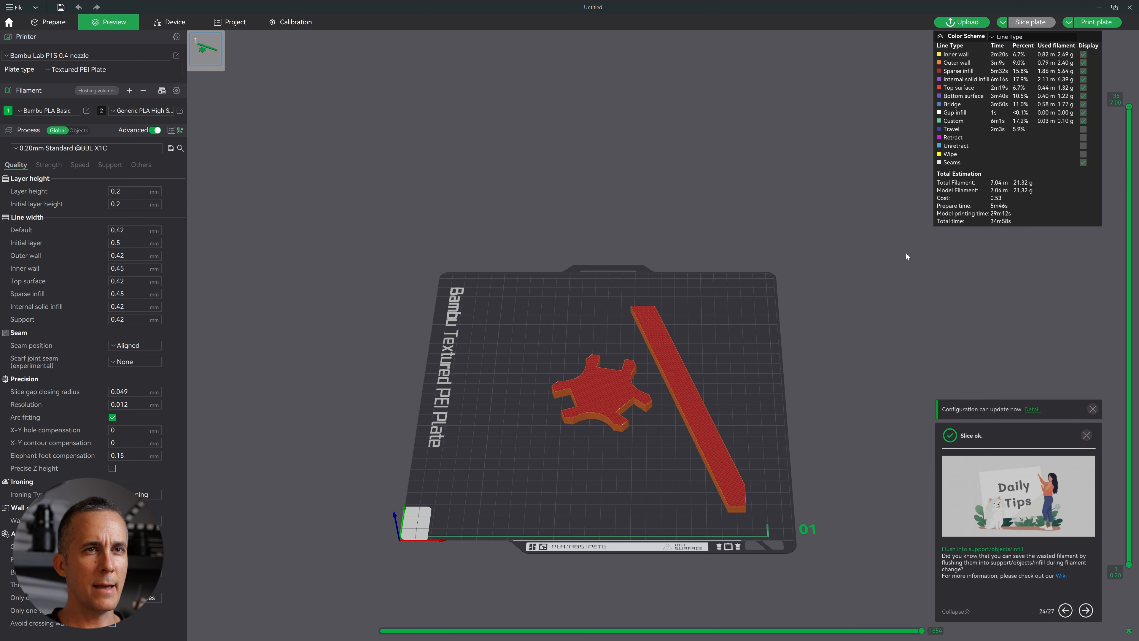